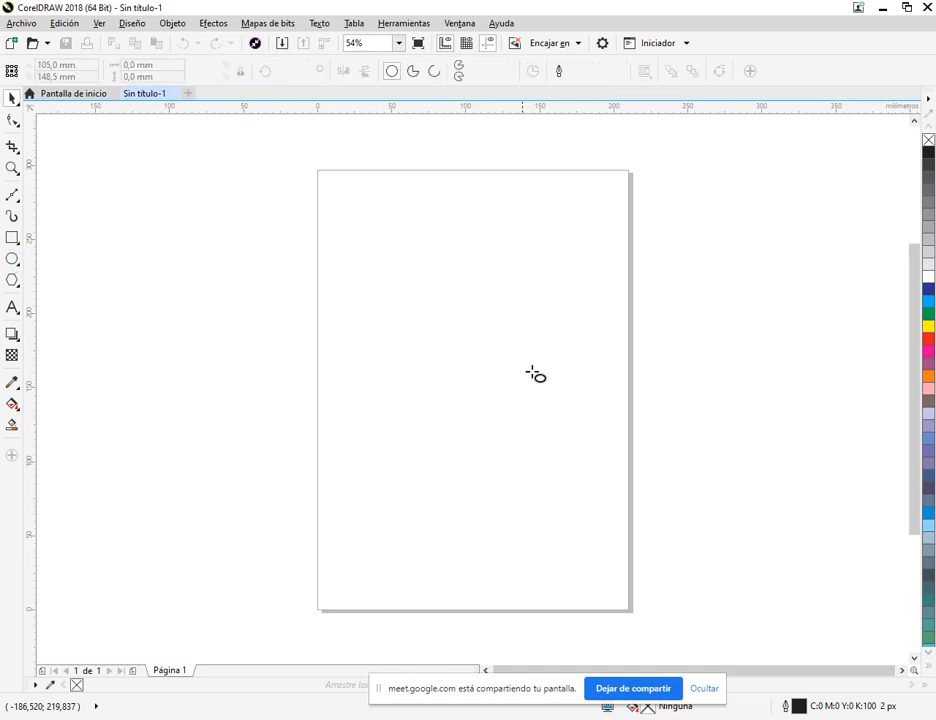
Step: Draw a circle about 150 mm in diameter on the page and fill it with 30% black
drag(456, 350, 561, 462)
click(12, 97)
drag(496, 358, 511, 361)
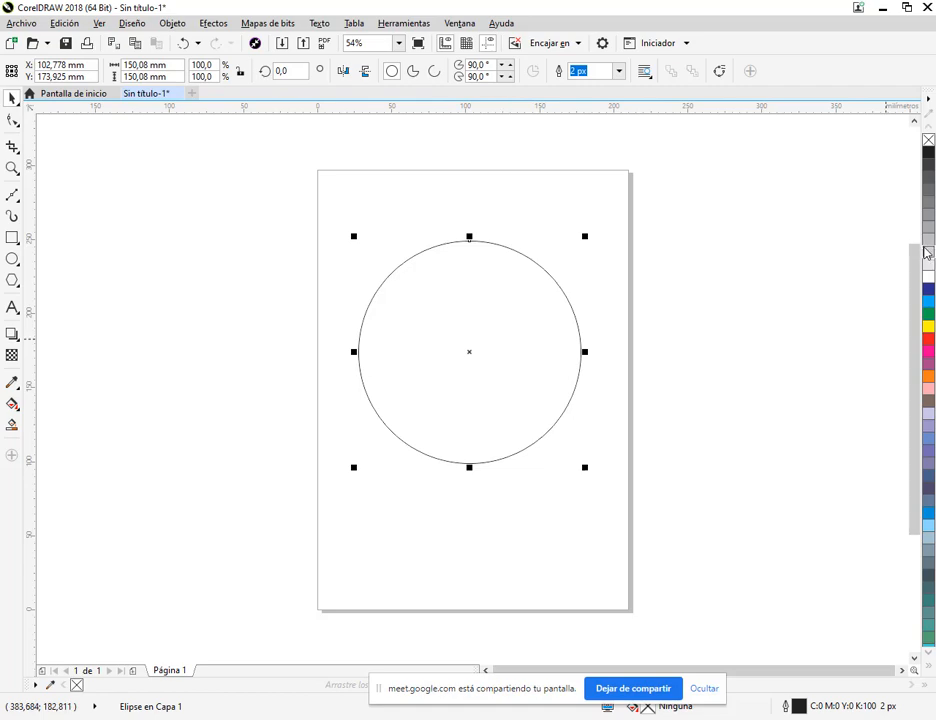
click(926, 255)
Step: Add a concentric copy of the circle scaled to about 145 mm and fill it with 20% black
scroll(539, 336, up, 2)
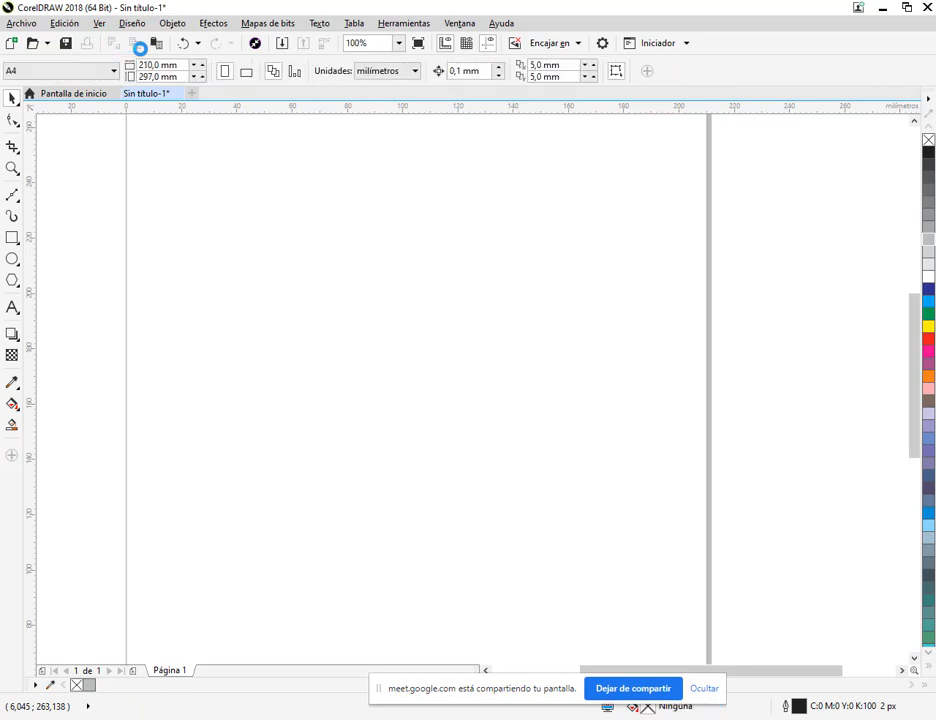
click(157, 46)
click(149, 48)
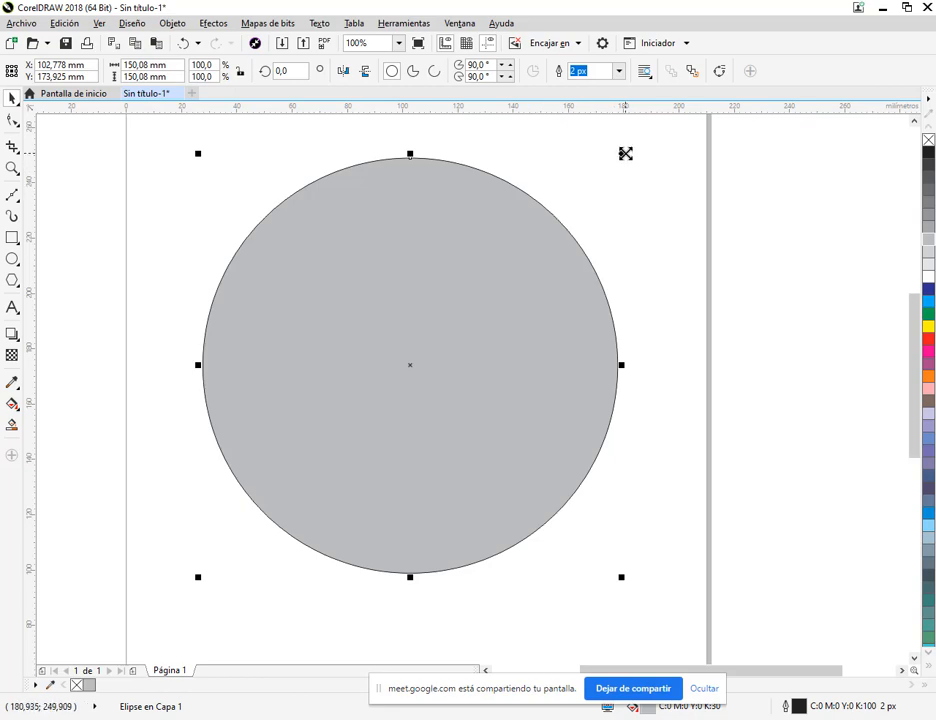
drag(625, 153, 621, 160)
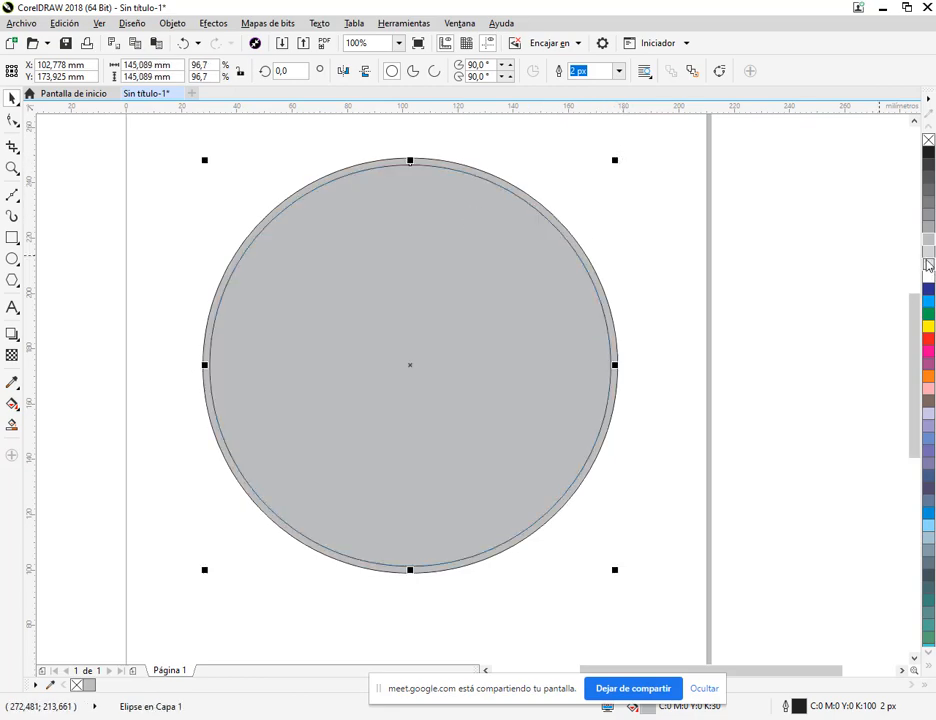
click(927, 255)
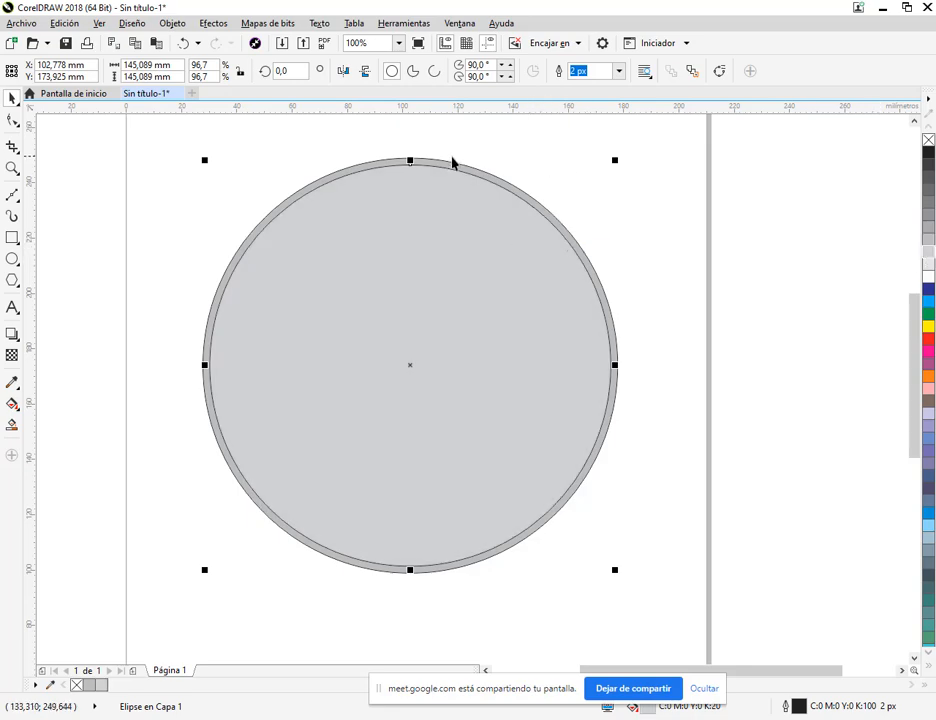
Step: Compare the rim with the reference disc and resize the inner grey circle to about 147 mm
key(alt+Tab)
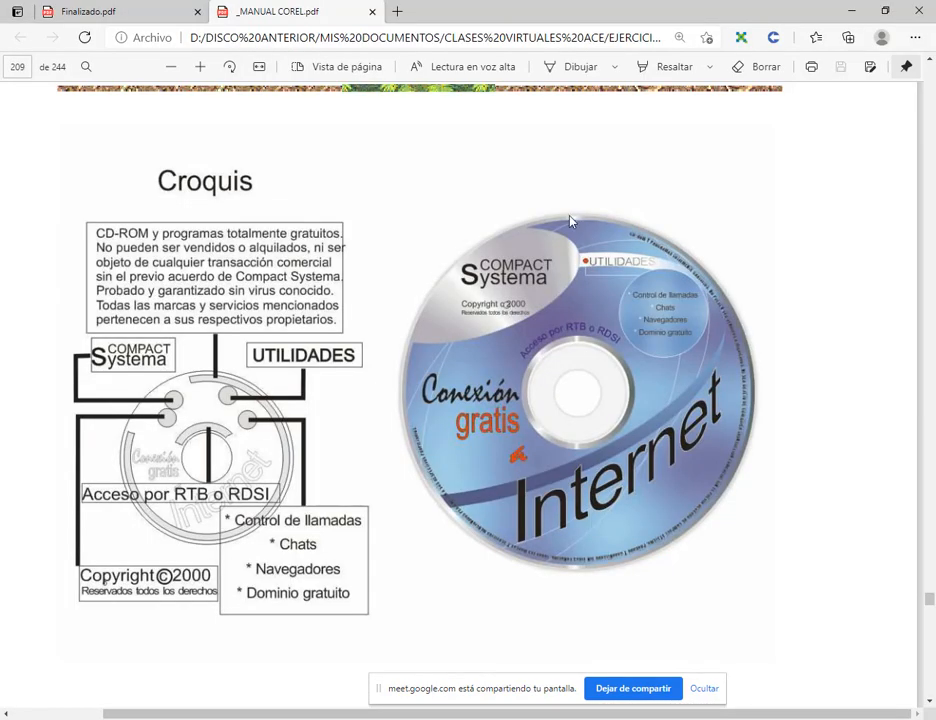
key(alt+Tab)
scroll(612, 174, up, 2)
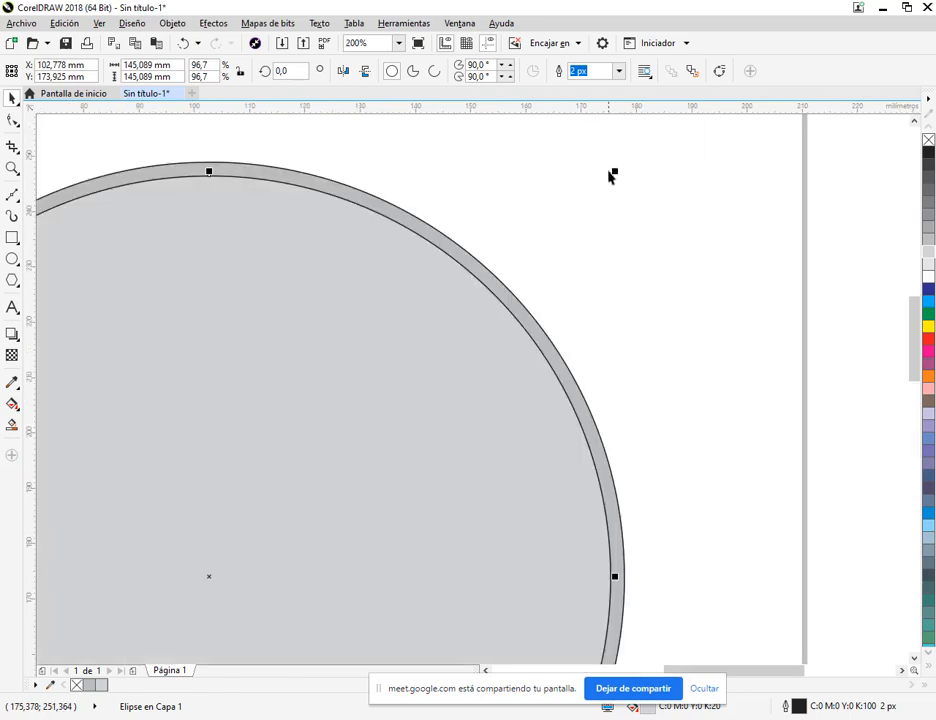
mouse_move(613, 170)
mouse_down()
mouse_move(618, 161)
mouse_move(624, 176)
mouse_up()
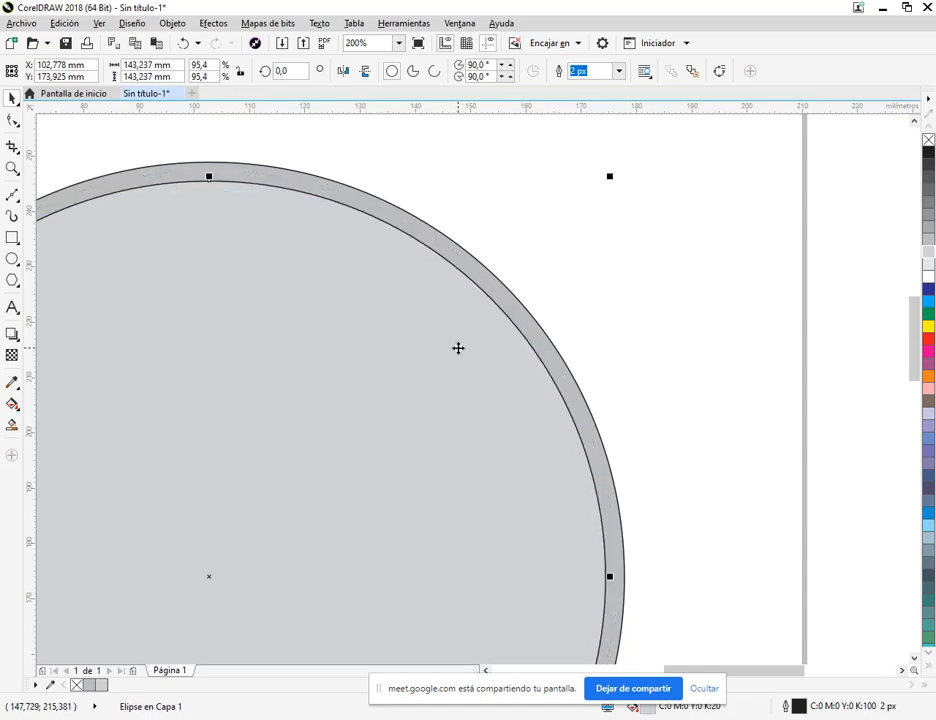
key(ctrl+z)
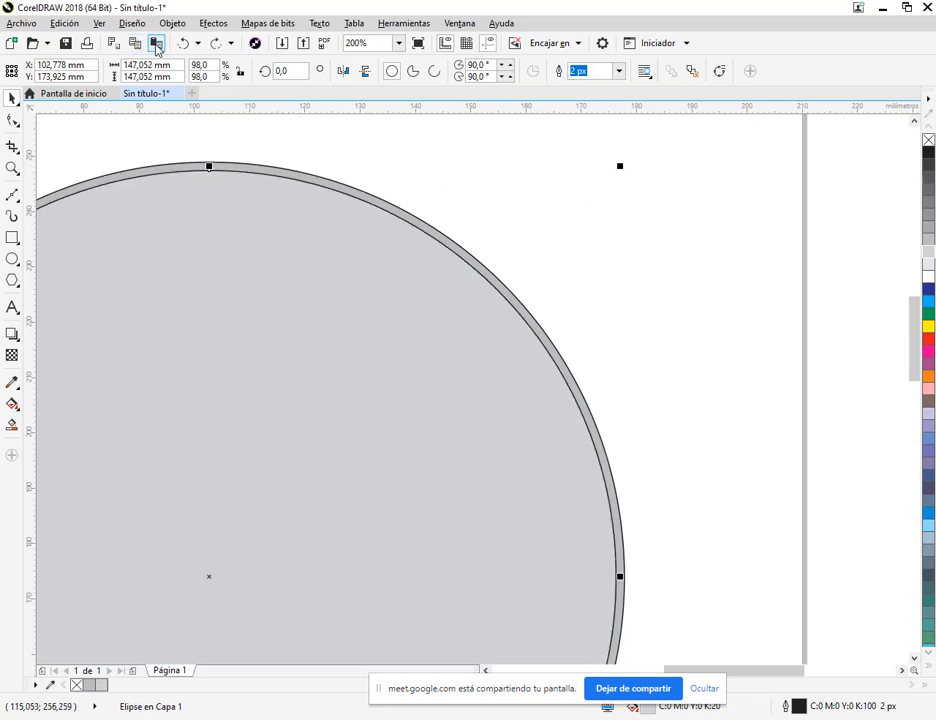
Step: Add a concentric copy of the inner circle scaled to about 144 mm and fill it with cyan (C:100)
drag(620, 167, 617, 172)
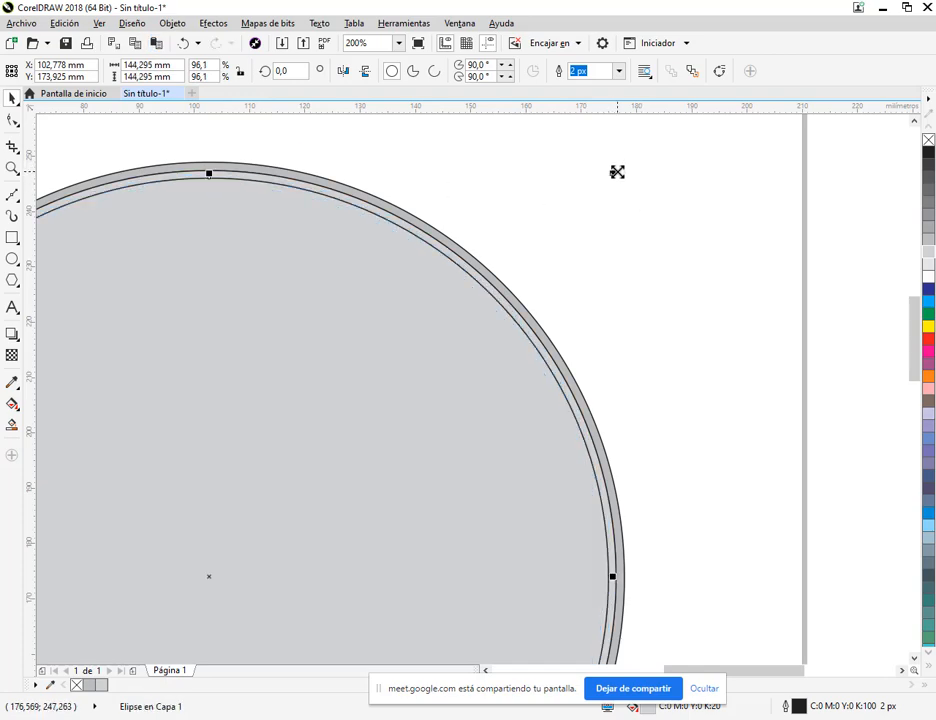
scroll(411, 382, down, 1)
click(928, 301)
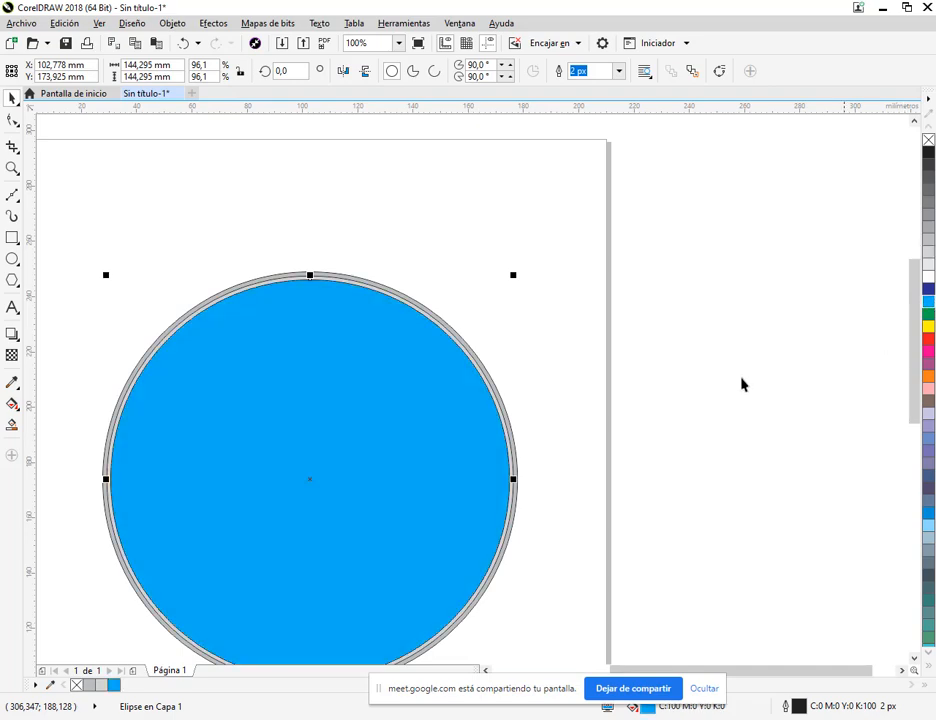
click(535, 323)
Step: Draw an unfilled ellipse over the disc's upper-left area and reposition it to match the reference label
key(alt+Tab)
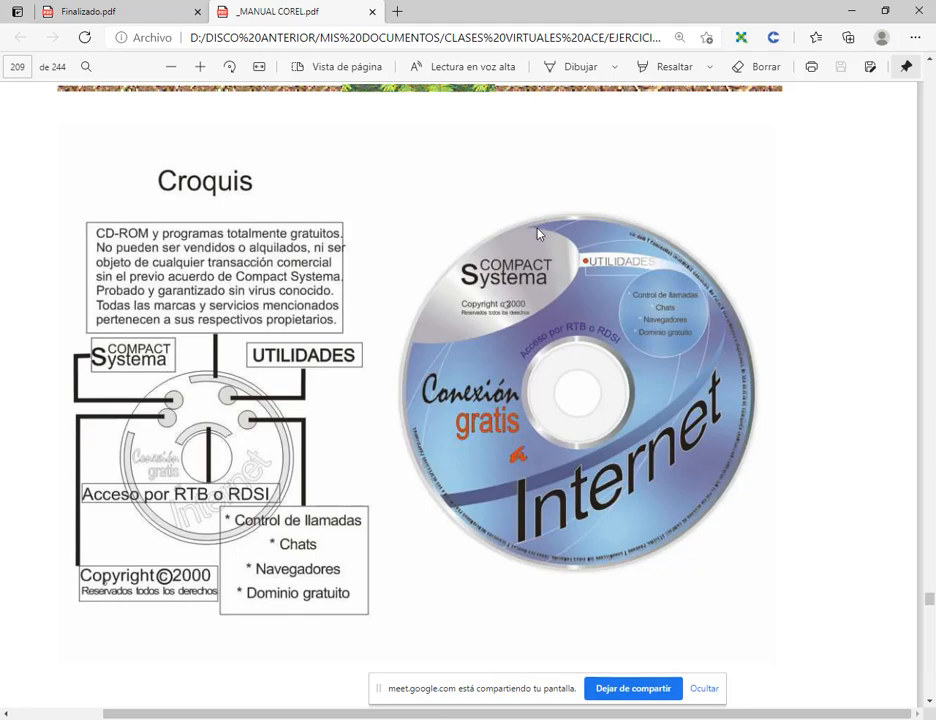
key(alt+Tab)
click(11, 260)
drag(253, 415, 394, 368)
drag(152, 252, 362, 308)
key(space)
click(275, 312)
click(263, 297)
drag(263, 297, 338, 309)
key(alt+Tab)
key(alt+Tab)
Step: Adjust the ellipse to about 81 × 46 mm, tilted about 18.5°, across the disc's upper-left edge as in the reference
drag(229, 362, 180, 384)
key(alt+Tab)
key(alt+Tab)
click(395, 284)
drag(420, 384, 422, 388)
click(313, 232)
drag(292, 307, 290, 313)
key(alt+Tab)
key(alt+Tab)
drag(378, 313, 416, 313)
key(alt+Tab)
key(alt+Tab)
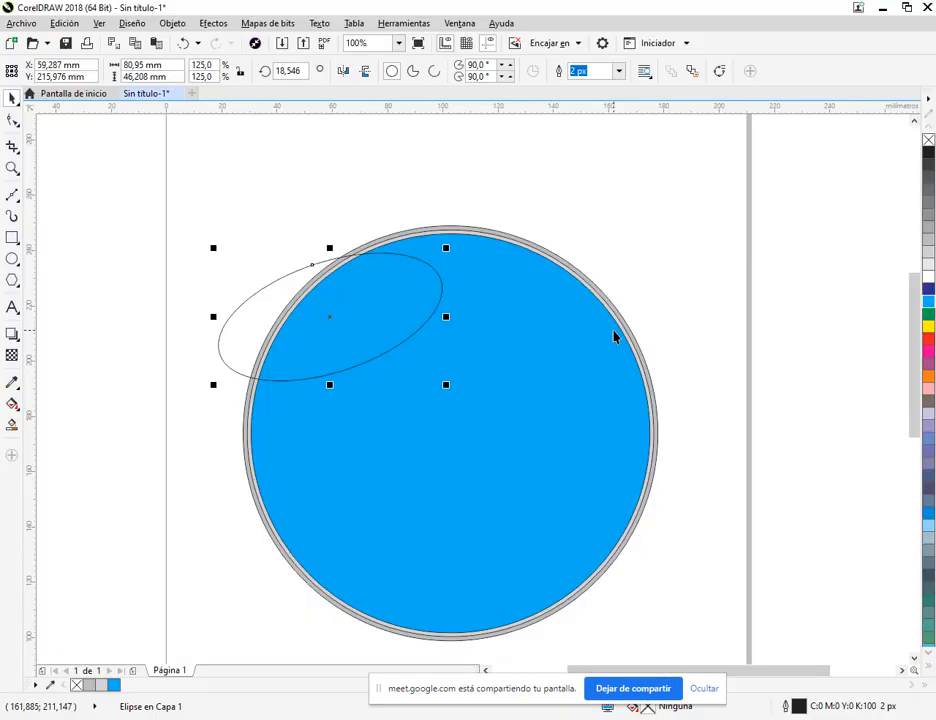
Step: Draw a circle from the disc's centre and enlarge it to about 46 mm in diameter, following the reference
key(alt+Tab)
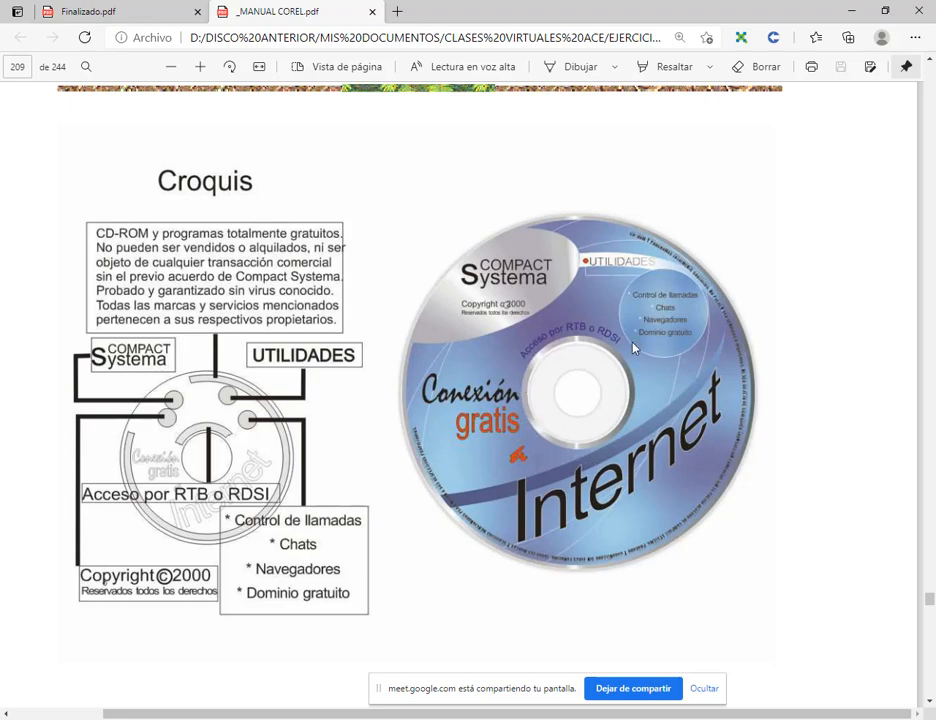
key(alt+Tab)
click(12, 259)
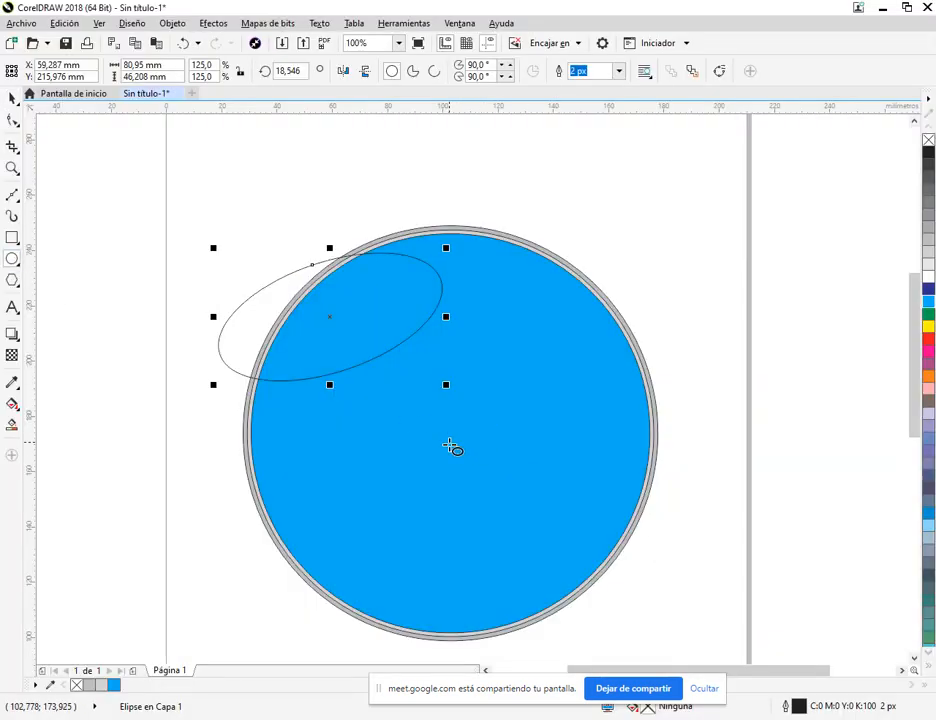
drag(450, 432, 504, 486)
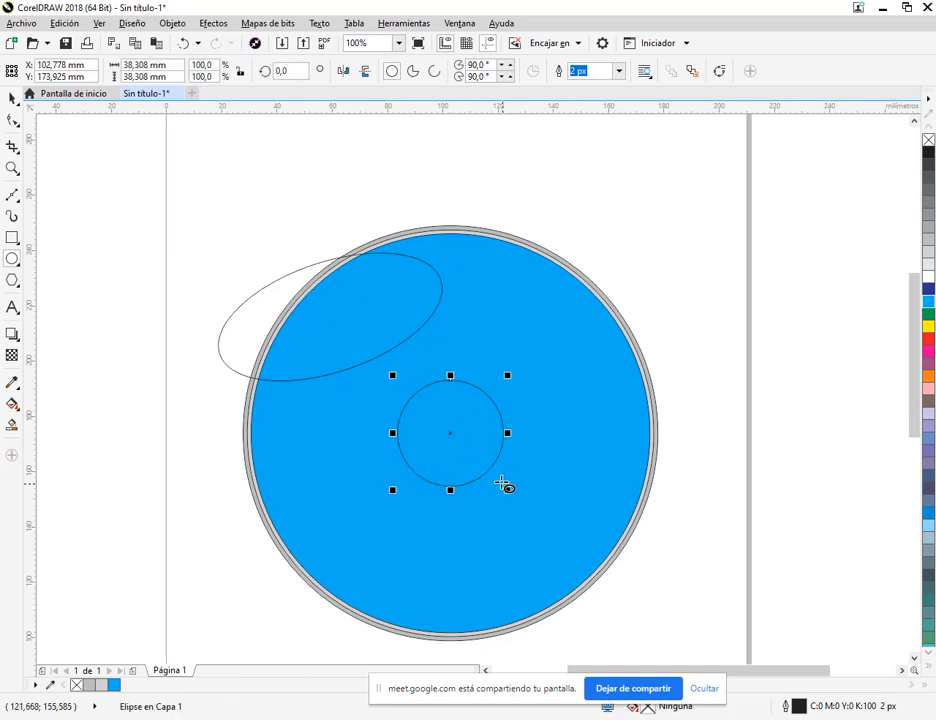
key(alt+Tab)
key(alt+Tab)
drag(507, 375, 522, 368)
Step: Add two concentric copies of the central circle, scaled to about 40 mm and about 36 mm in diameter
key(alt+Tab)
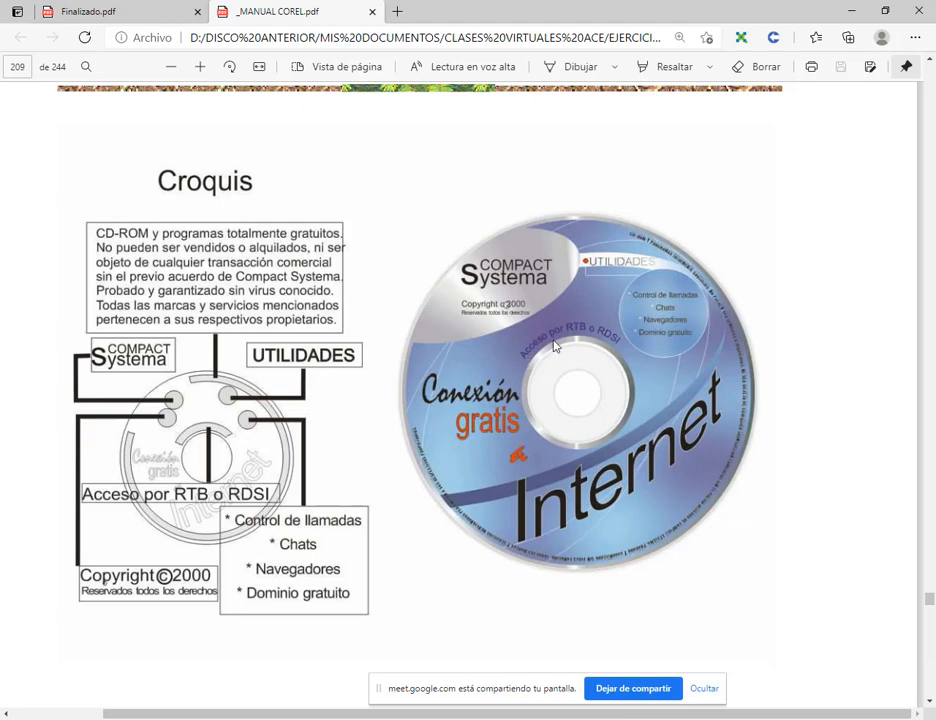
key(alt+Tab)
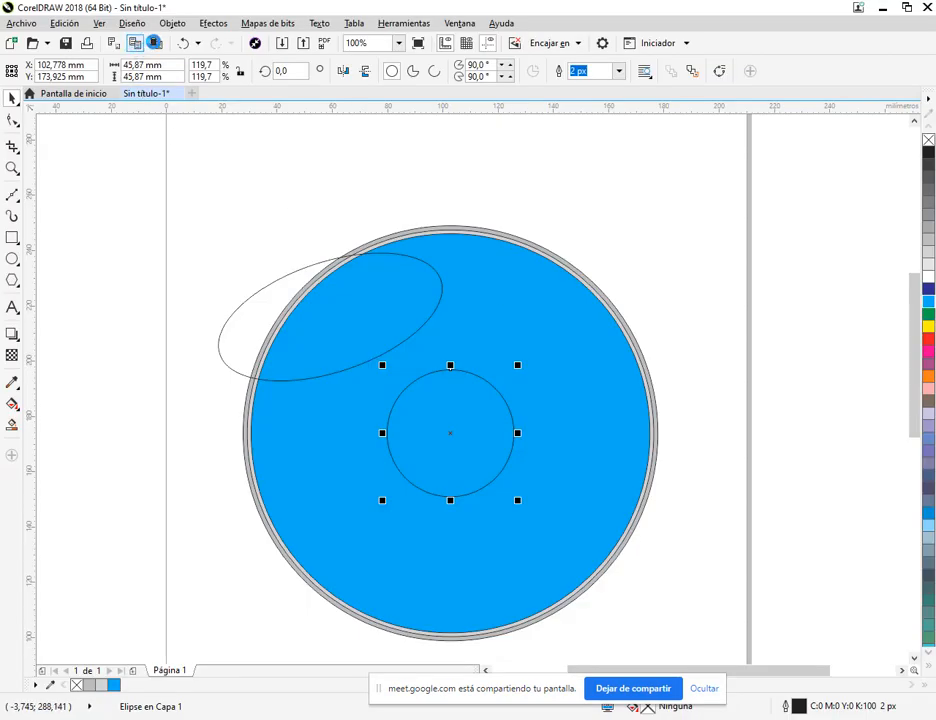
drag(522, 372, 520, 373)
key(alt+Tab)
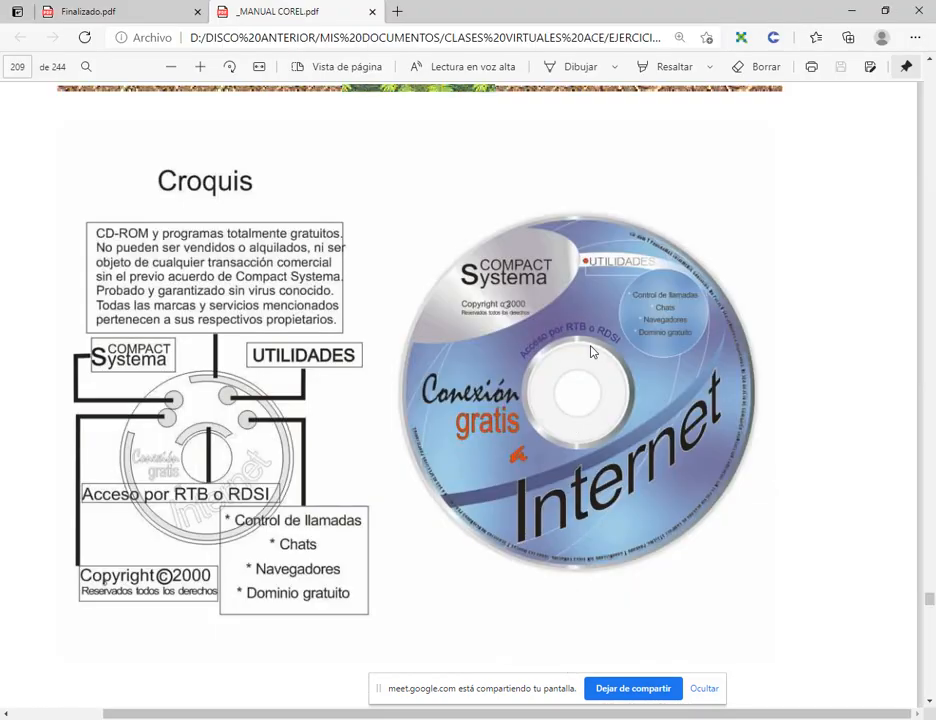
key(alt+Tab)
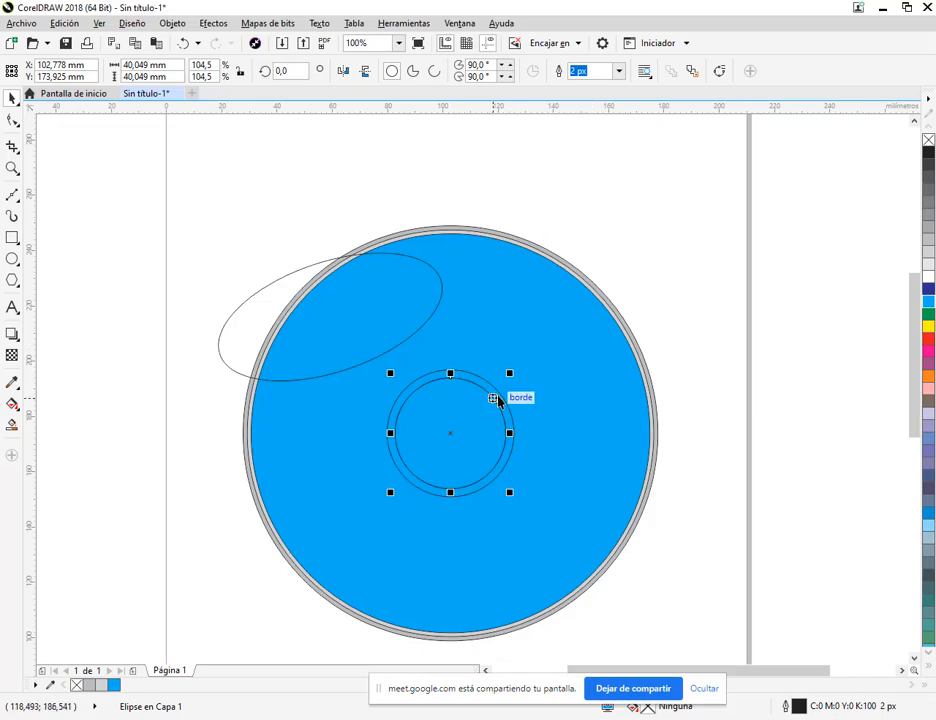
drag(511, 372, 514, 382)
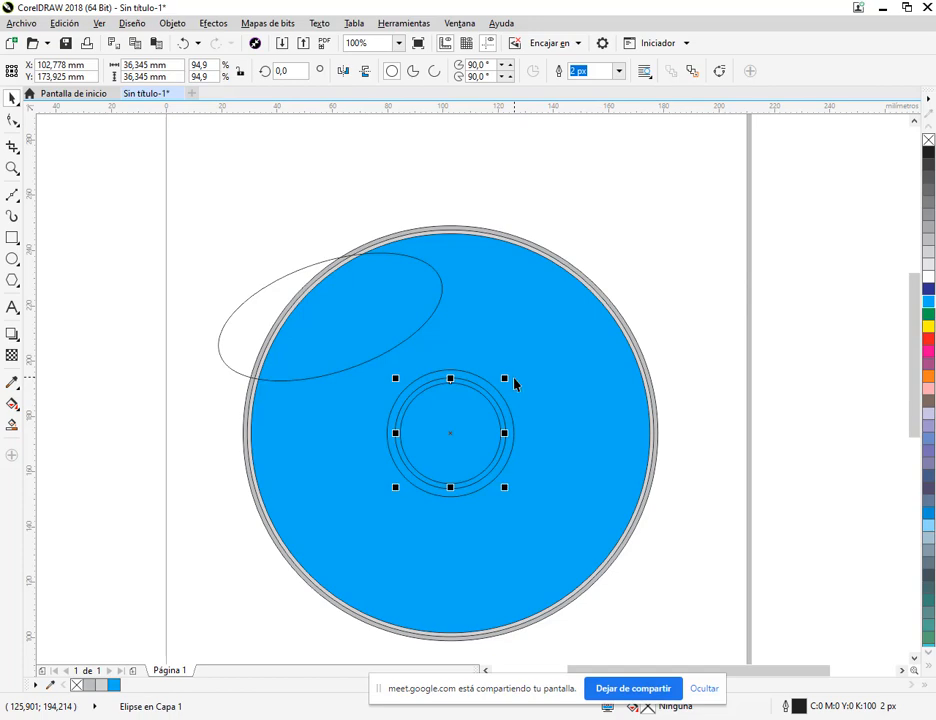
Step: Add one more concentric copy of about 20 mm in diameter for the disc's centre hole
key(alt+Tab)
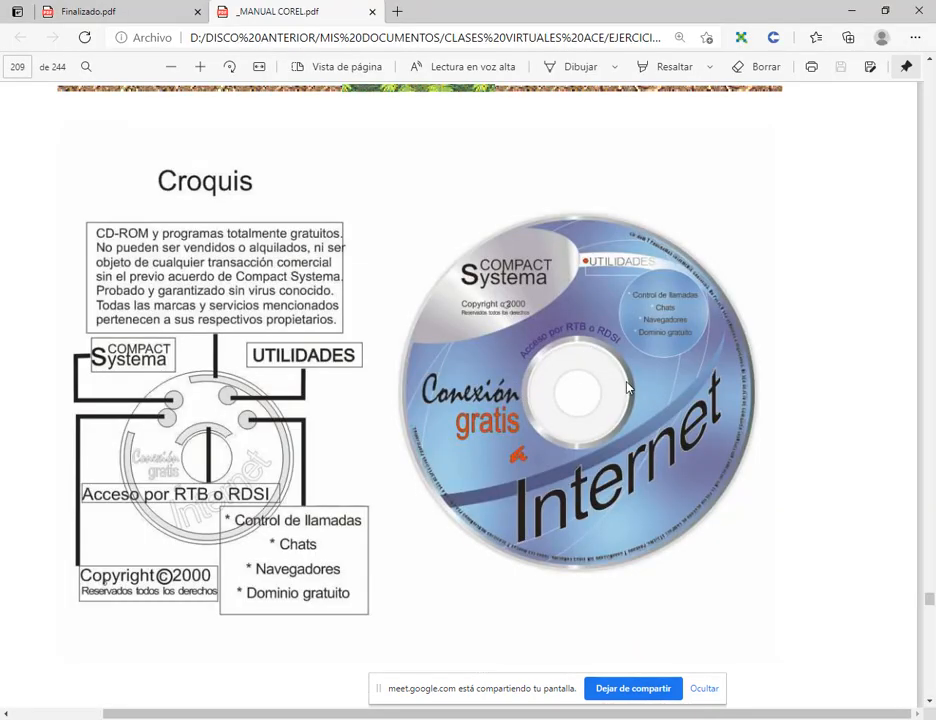
key(alt+Tab)
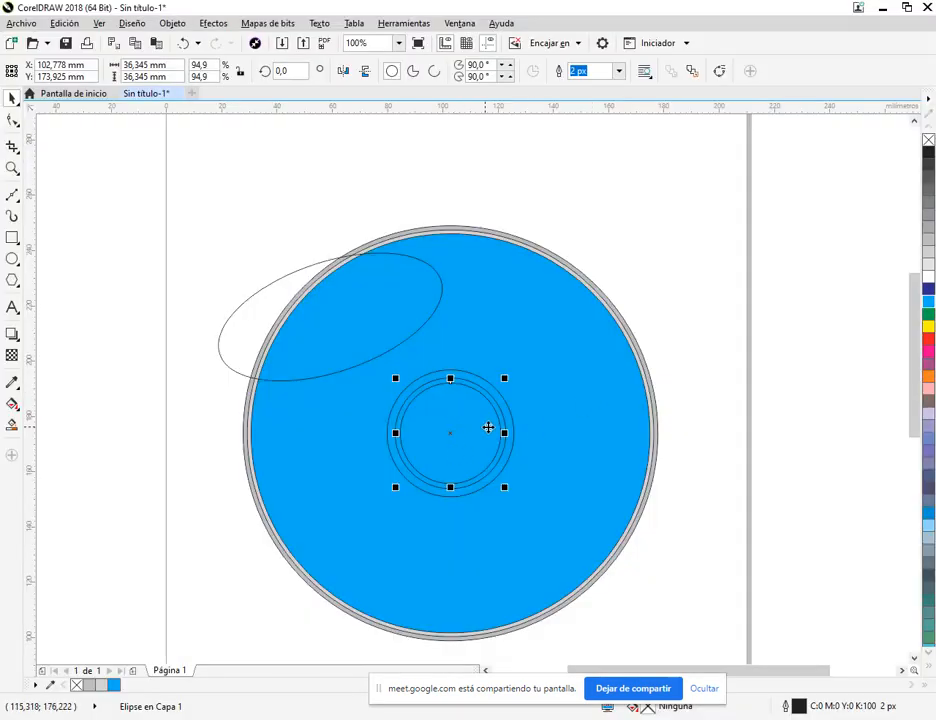
drag(506, 379, 499, 404)
scroll(484, 470, up, 1)
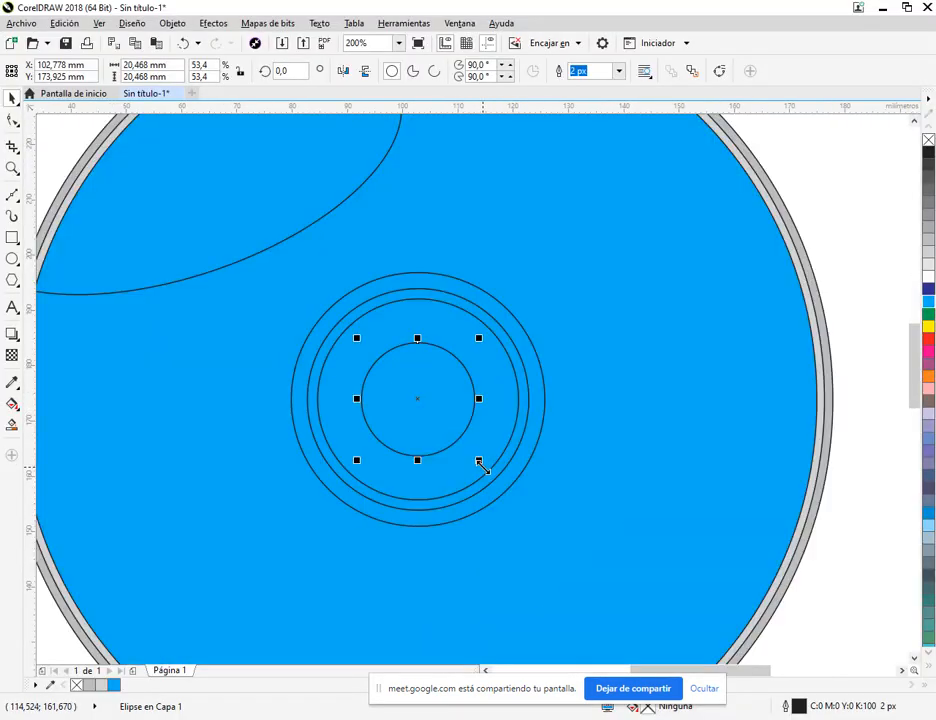
Step: Trim the blue disc with the tilted ellipse and move the ellipse away beside the page
key(alt+Tab)
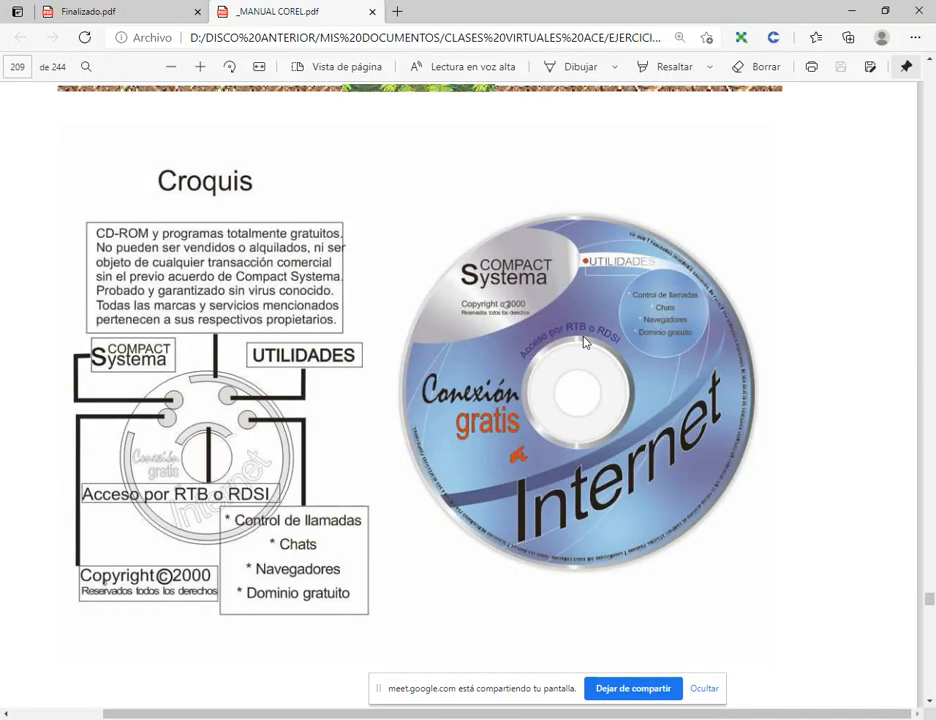
key(alt+Tab)
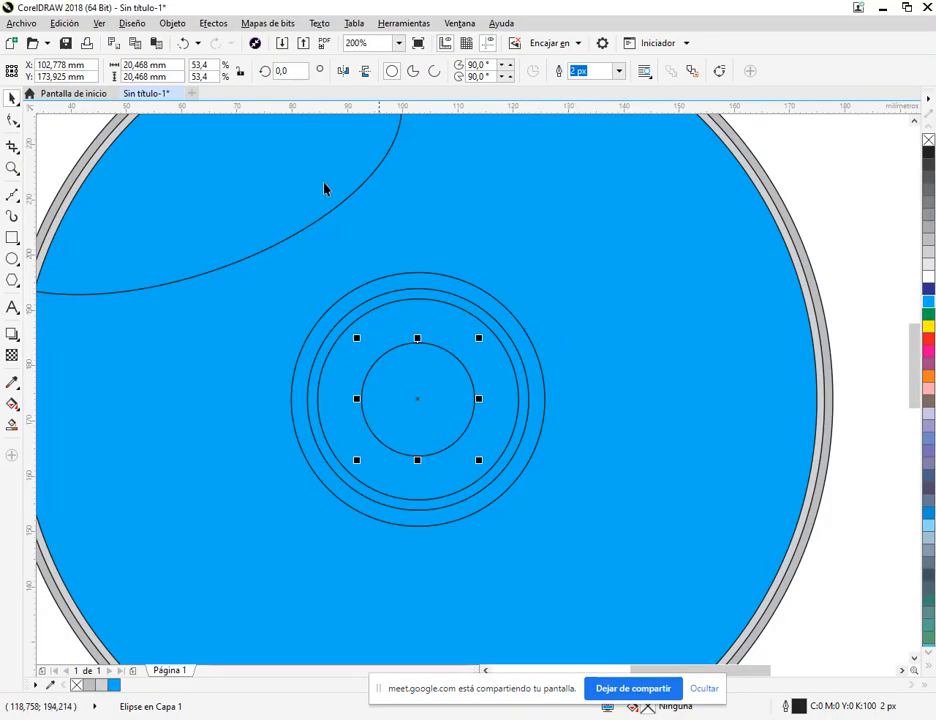
scroll(344, 193, down, 1)
click(378, 198)
shift+click(473, 200)
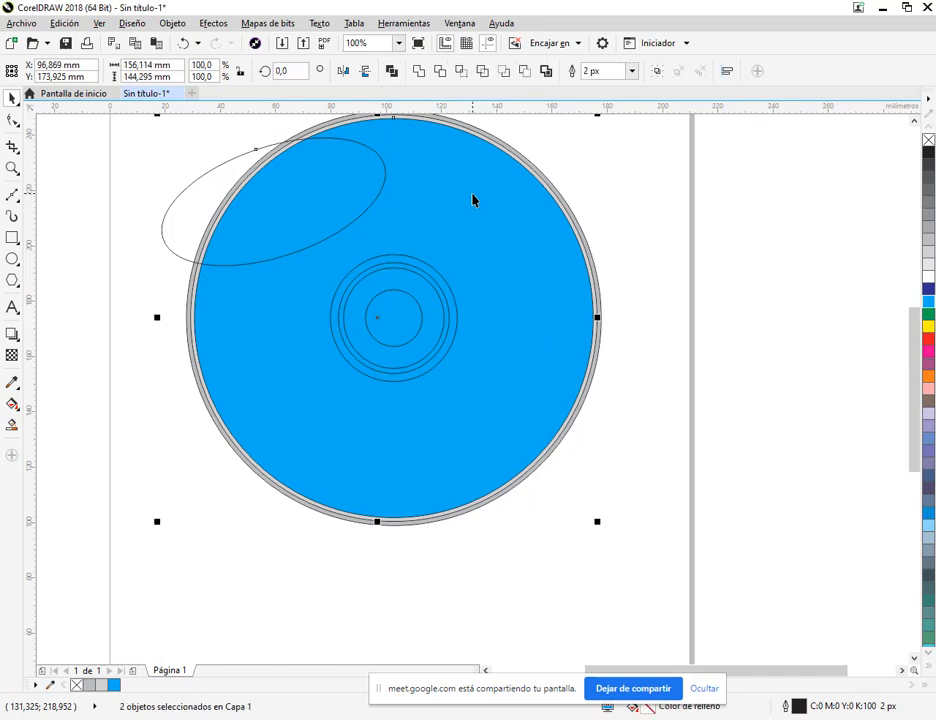
click(441, 73)
click(197, 153)
drag(213, 173, 696, 184)
Step: Trim the blue disc with the outermost central circle and clear the selection
click(410, 263)
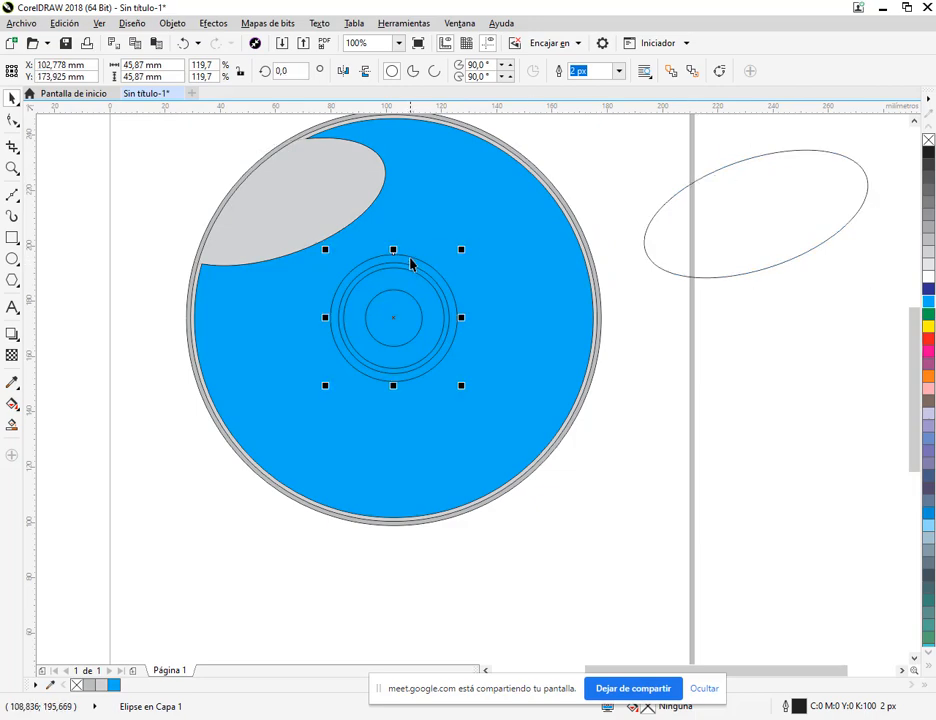
shift+click(416, 211)
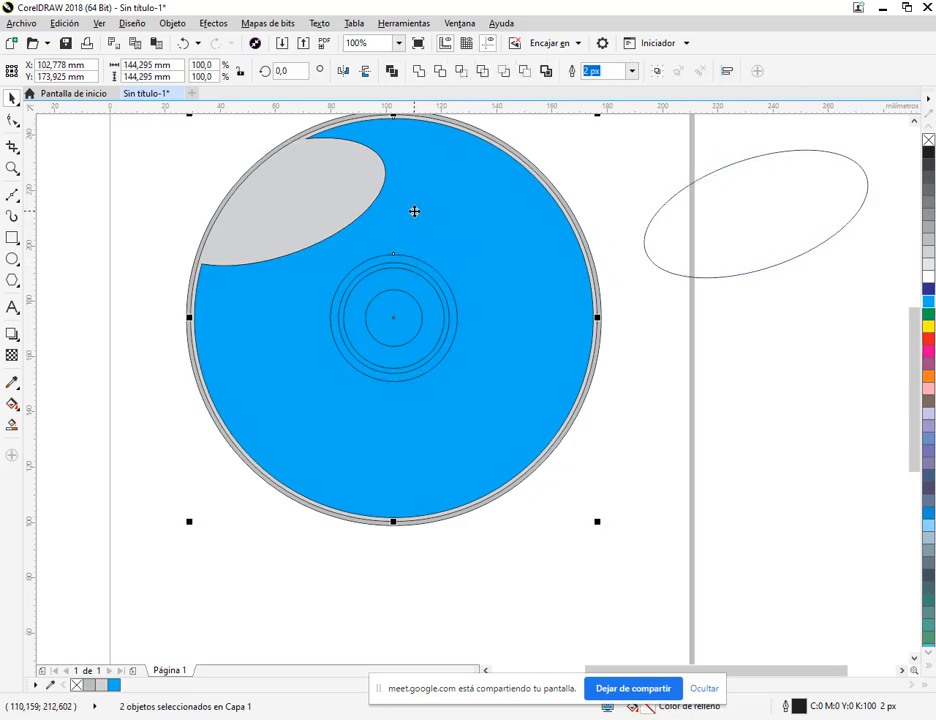
click(440, 72)
key(Escape)
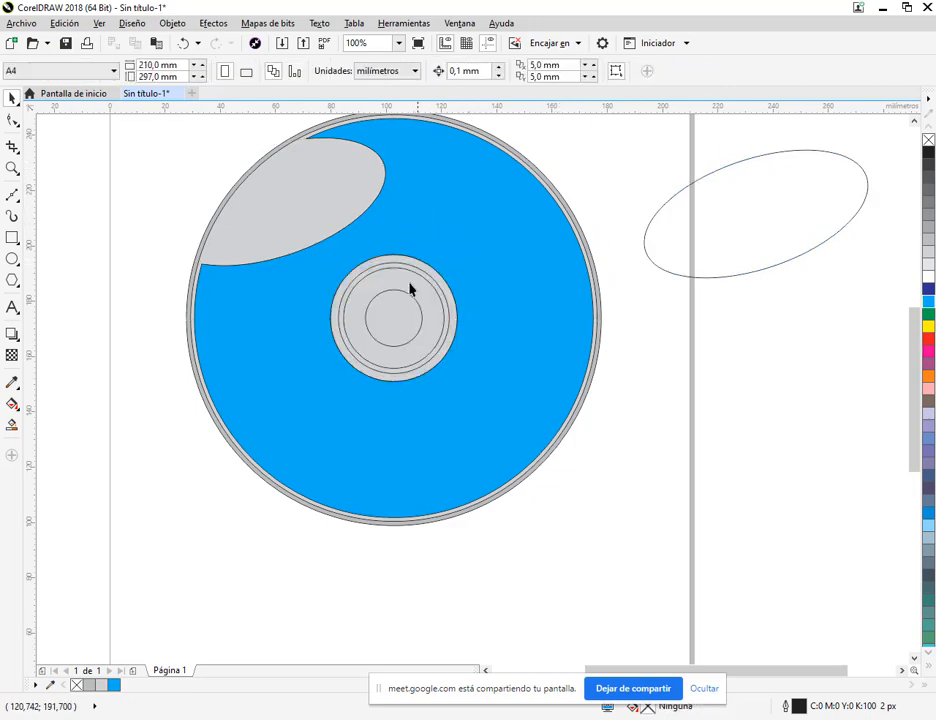
Step: Fill the second-largest central circle with white, following the reference disc
scroll(416, 277, up, 1)
key(alt+Tab)
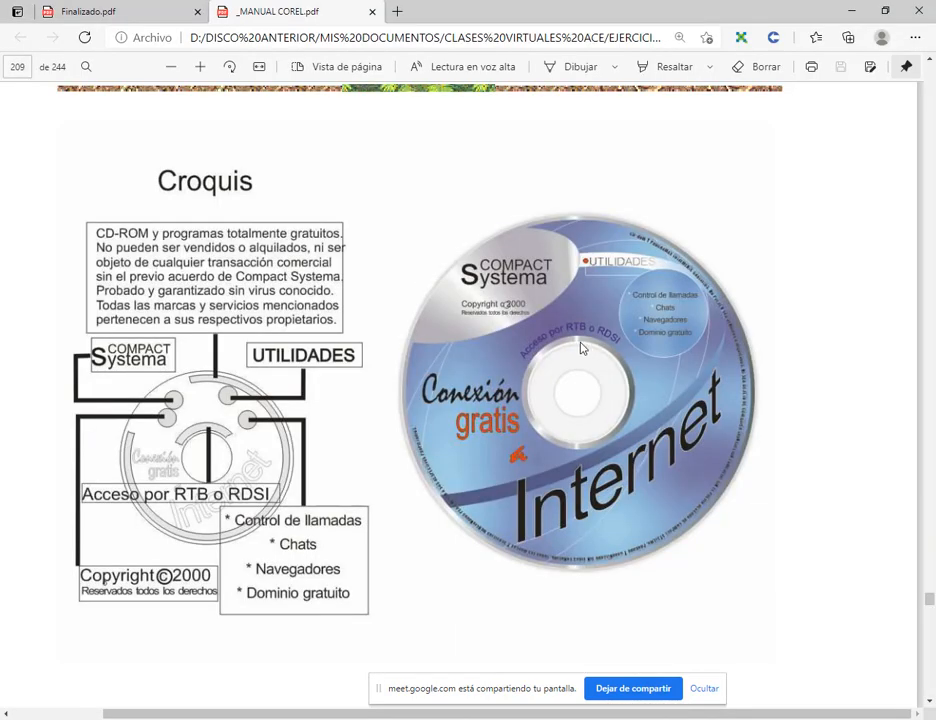
key(alt+Tab)
click(432, 280)
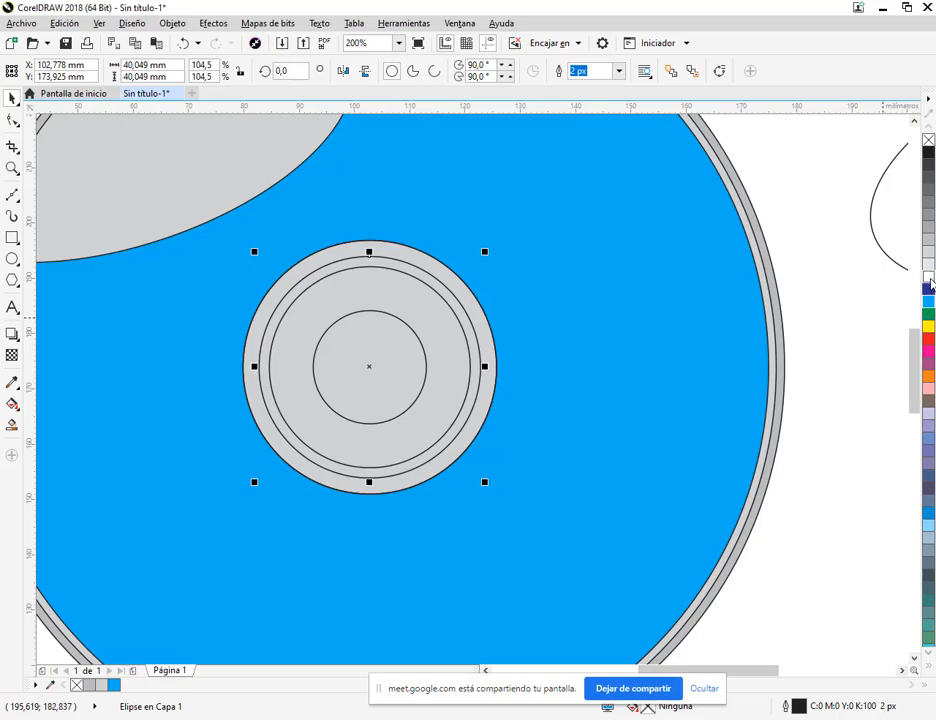
click(929, 281)
Step: Fill the third-largest central circle with a grey and check it against the reference disc
key(alt+Tab)
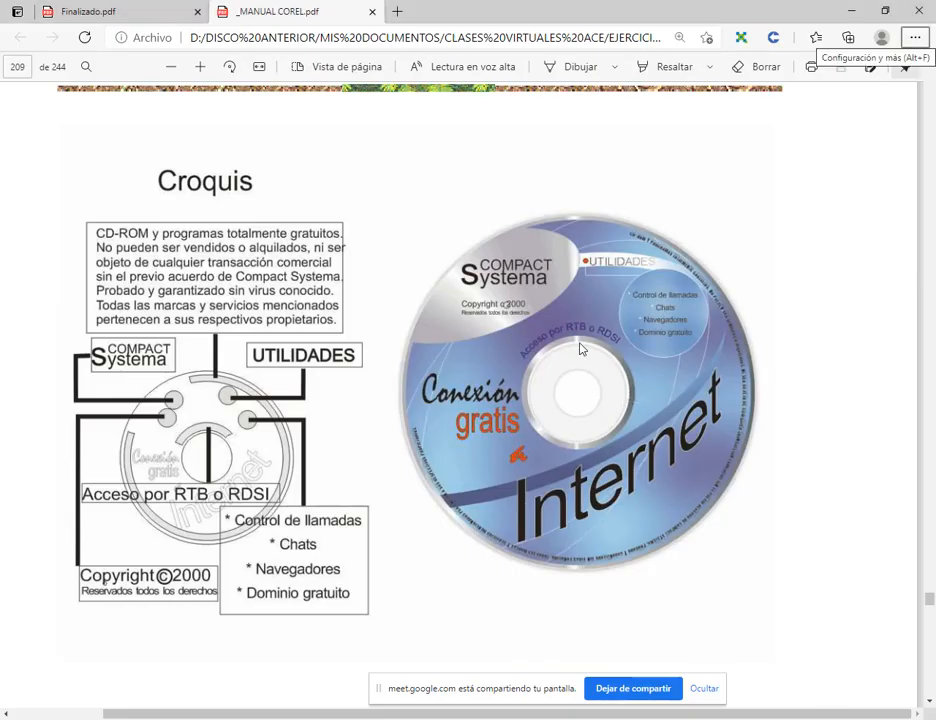
key(alt+Tab)
click(432, 306)
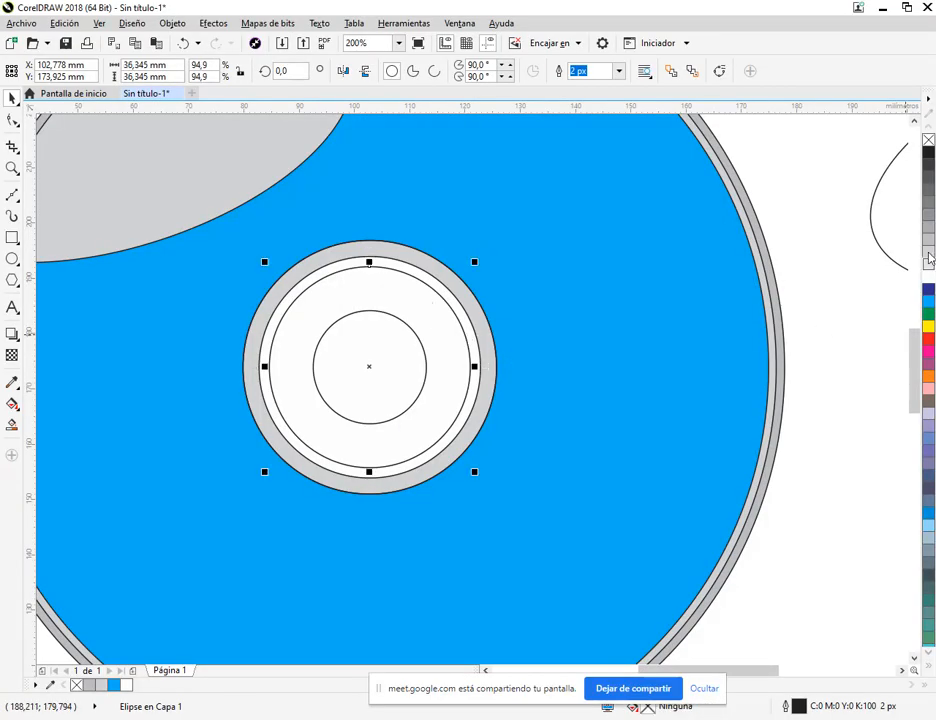
click(929, 203)
key(alt+Tab)
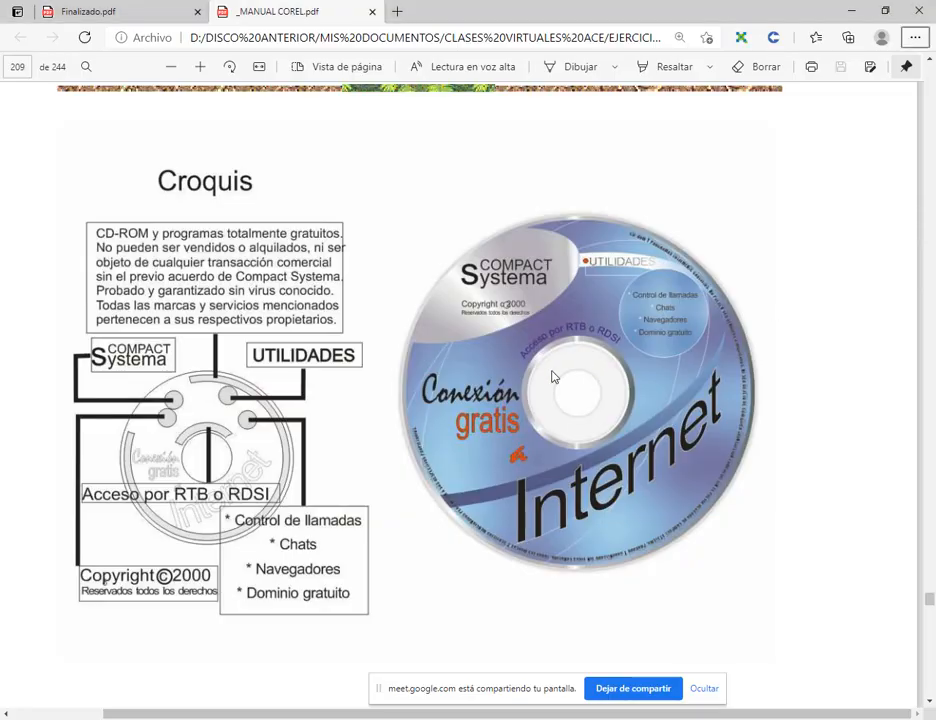
Step: Fill the smallest central circle with white and compare the disc with the manual's reference
key(alt+Tab)
click(412, 371)
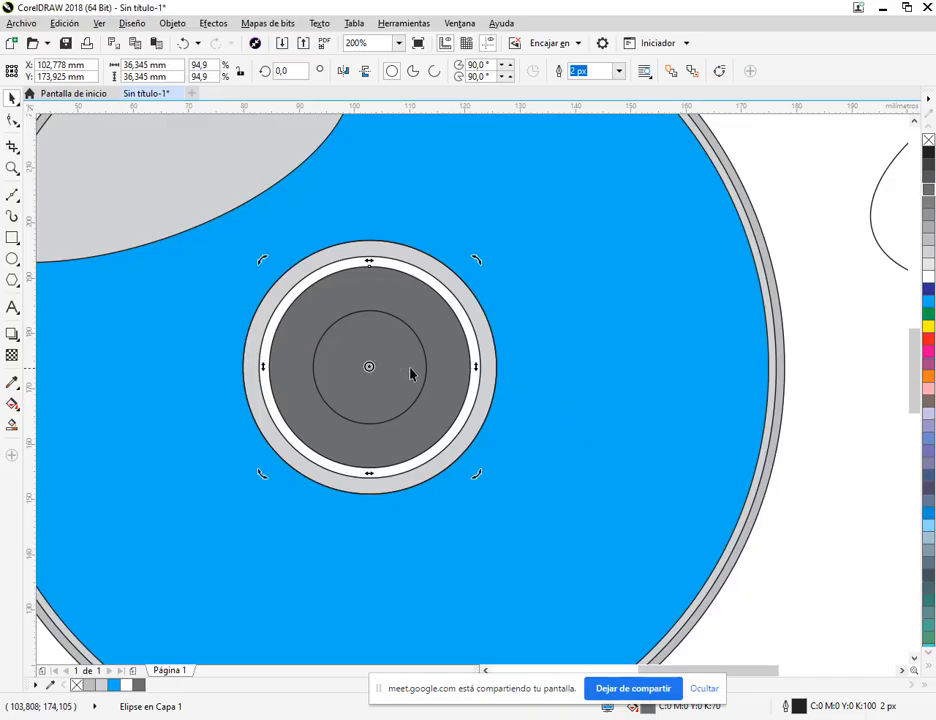
click(430, 368)
click(929, 272)
click(813, 351)
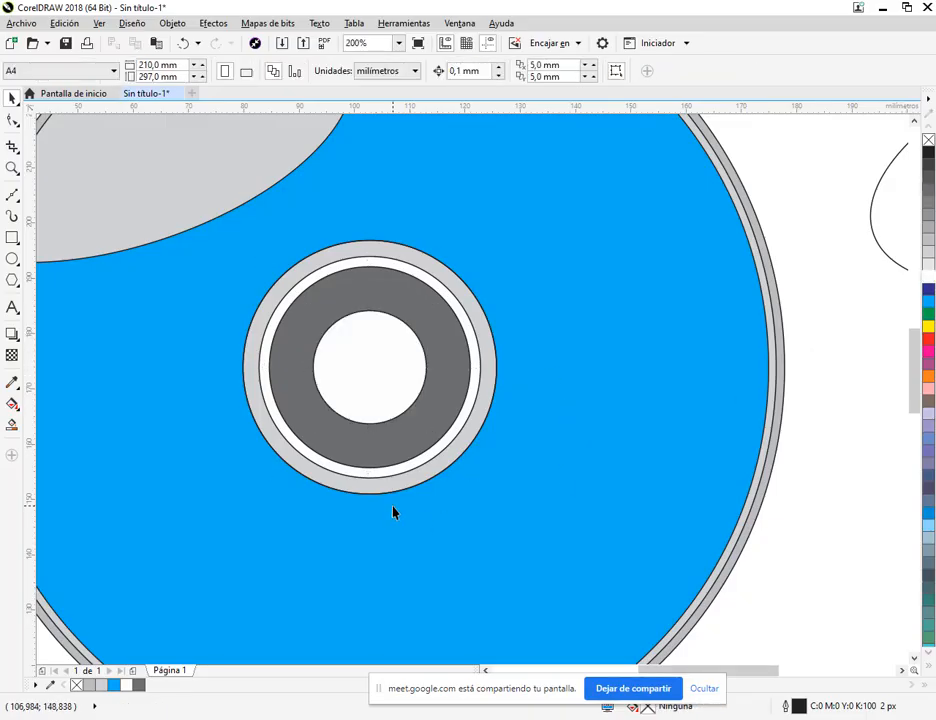
scroll(393, 512, down, 1)
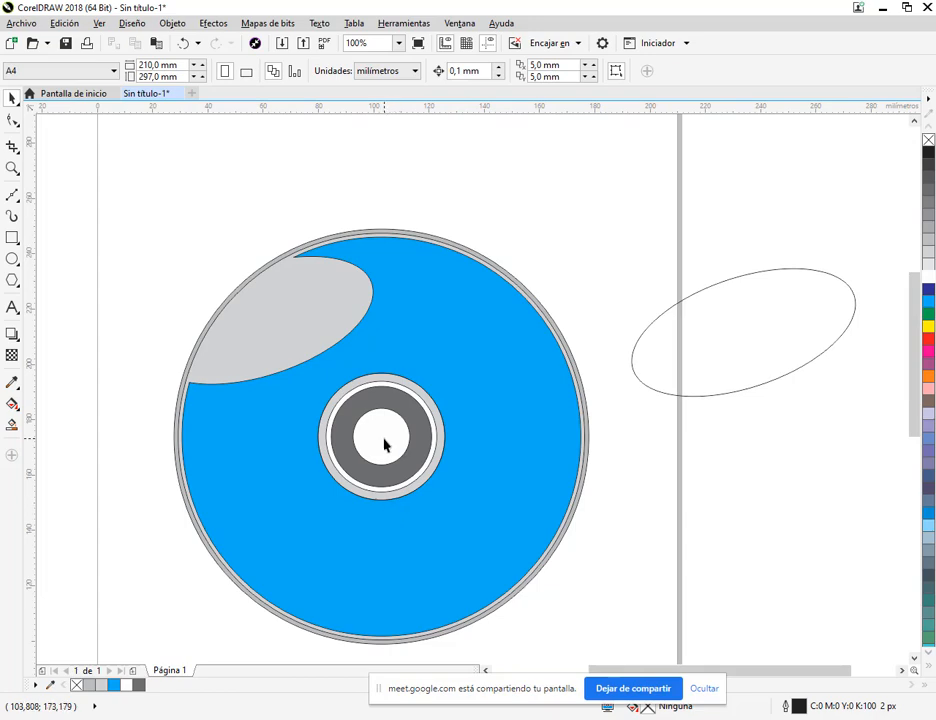
click(384, 445)
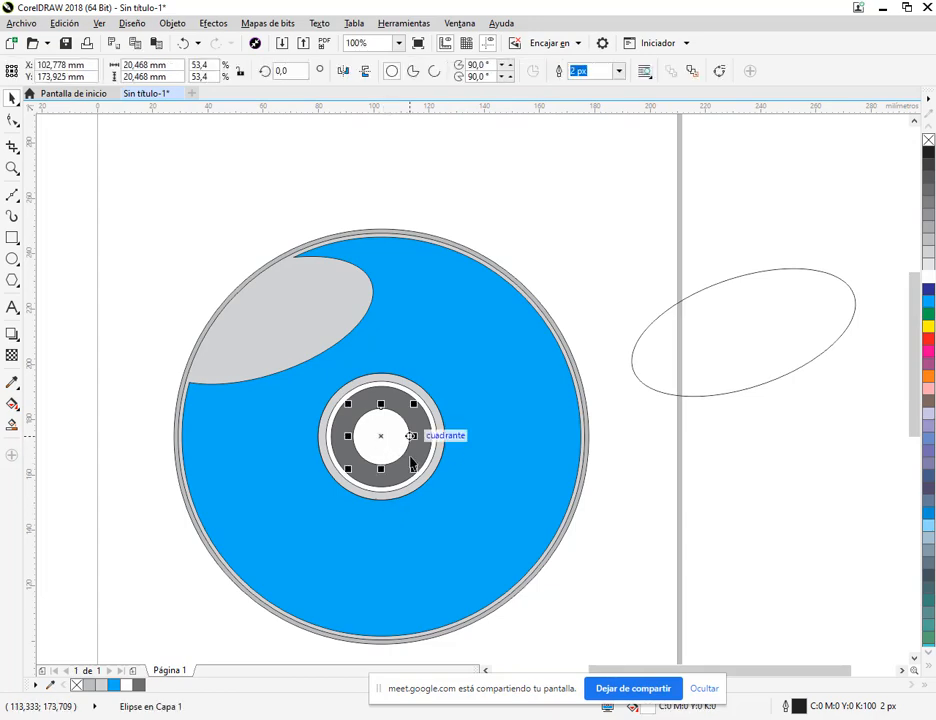
key(alt+Tab)
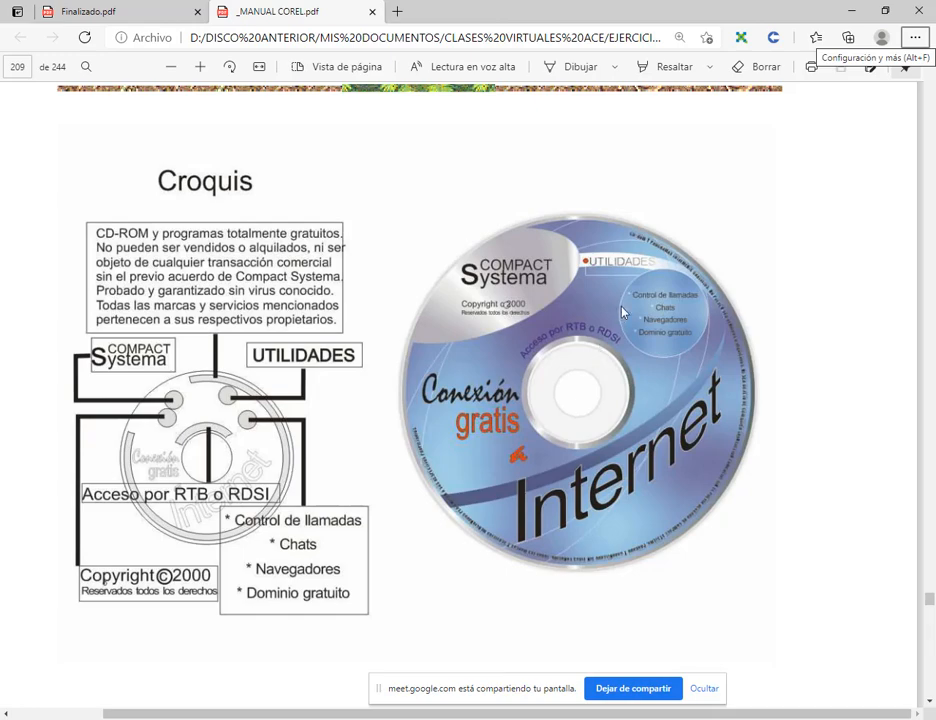
key(alt+Tab)
Step: Select all the shapes of the CD, simplify their overlapping areas and clear the selection
scroll(401, 418, up, 1)
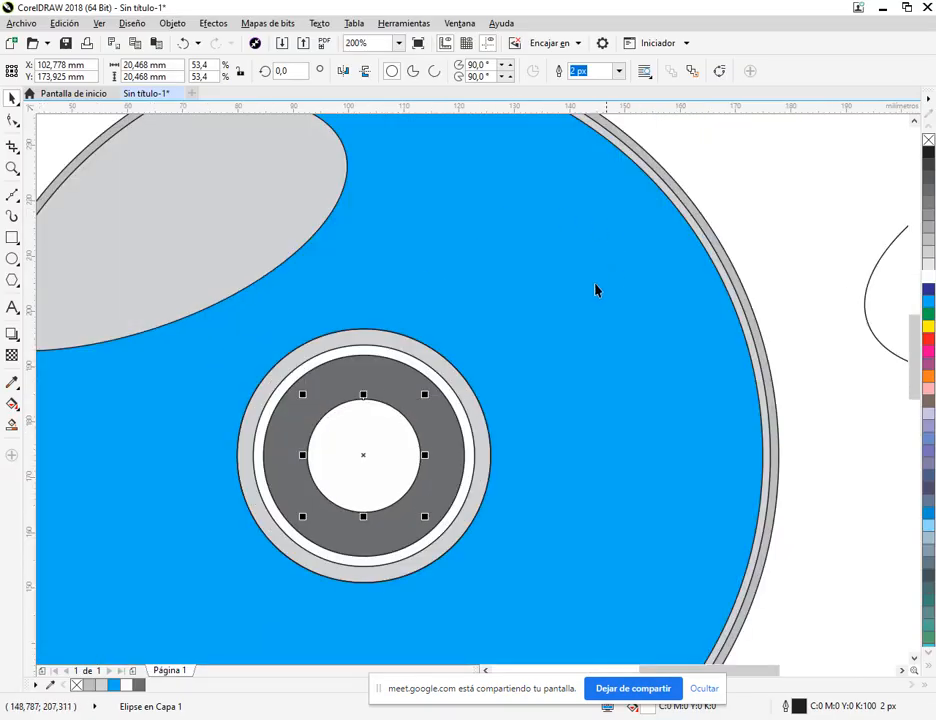
scroll(405, 390, down, 1)
drag(154, 205, 610, 645)
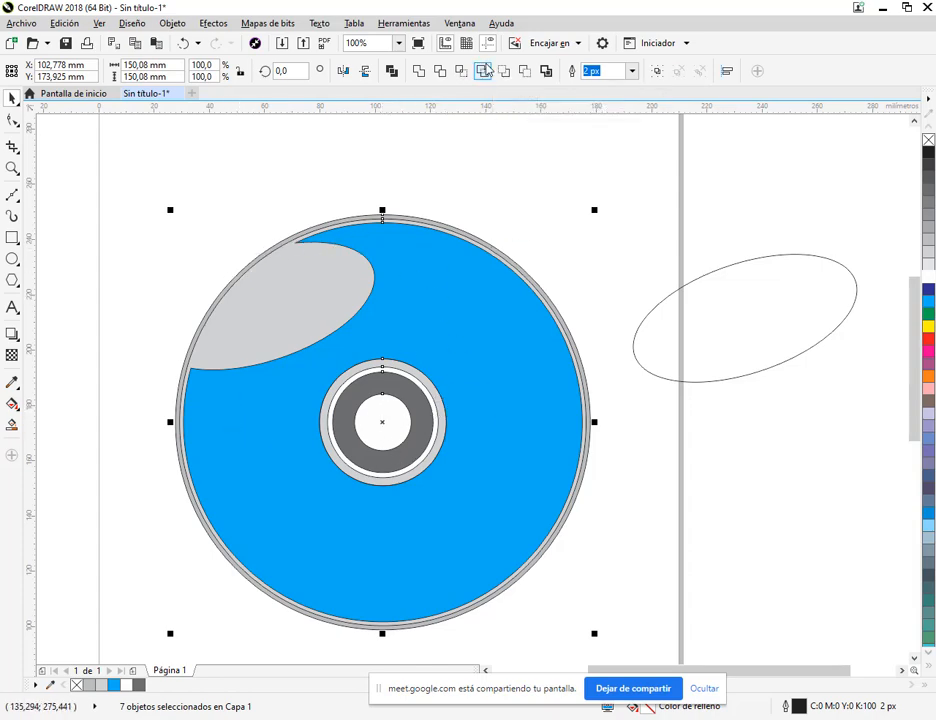
click(482, 73)
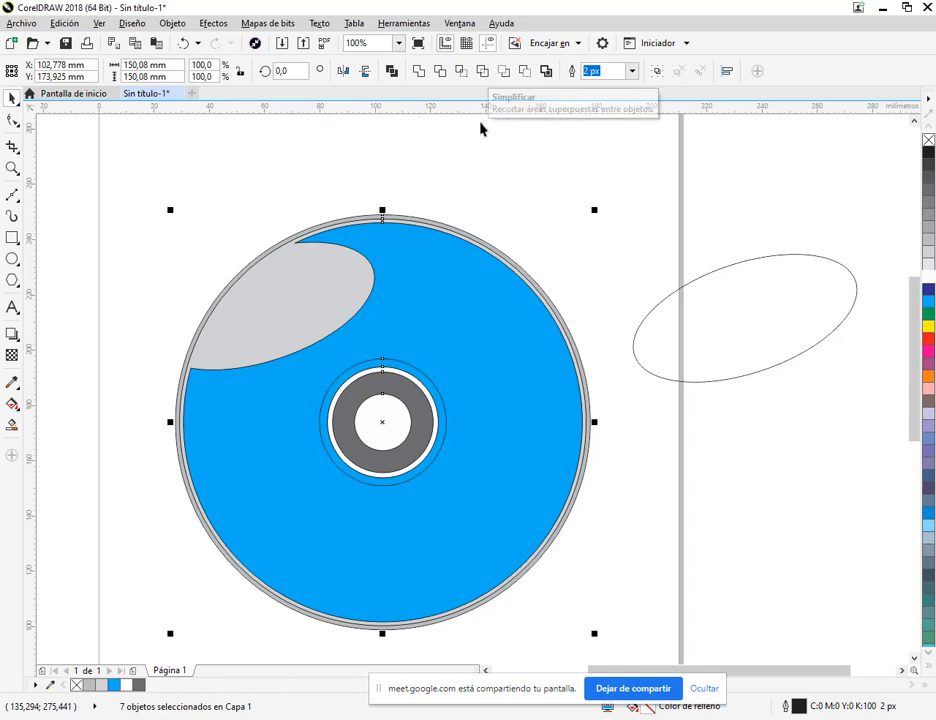
click(495, 199)
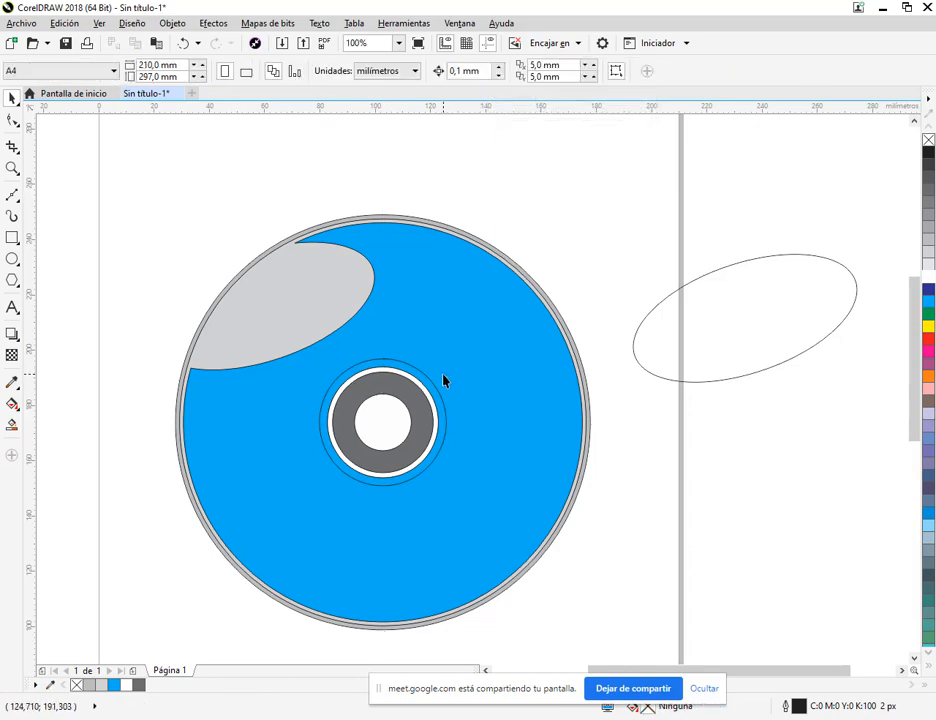
Step: Select the light grey disc and open the Object Manager
click(270, 287)
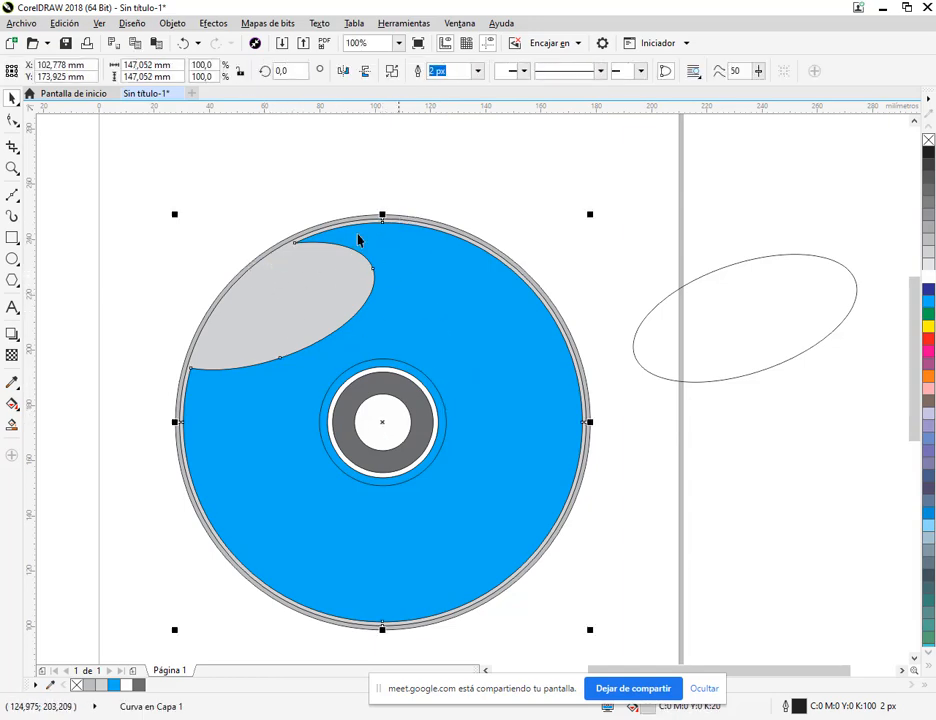
click(459, 23)
mouse_move(552, 225)
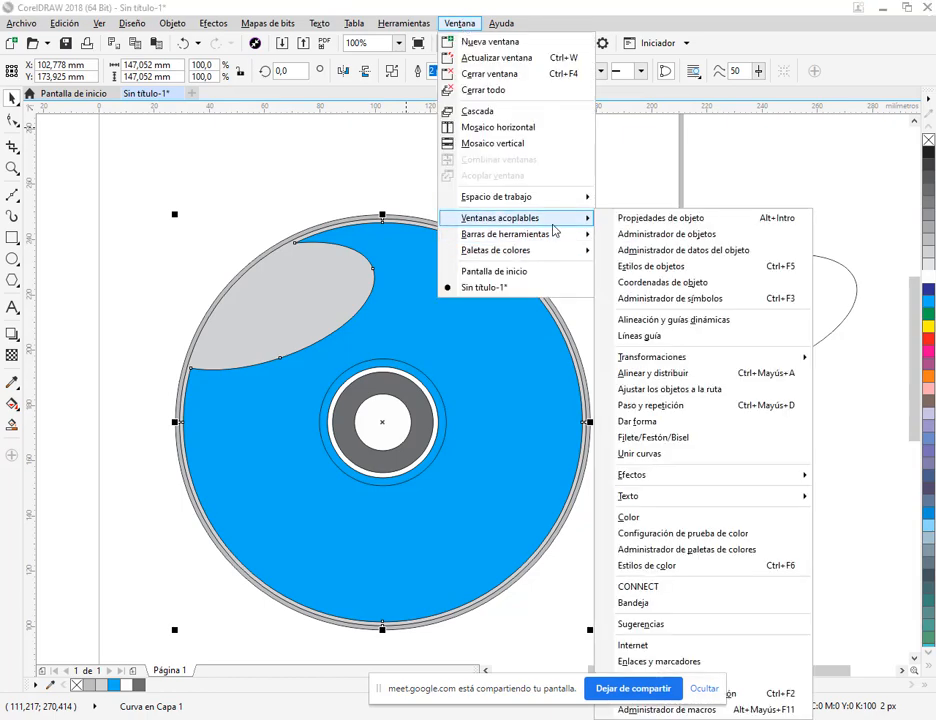
click(662, 234)
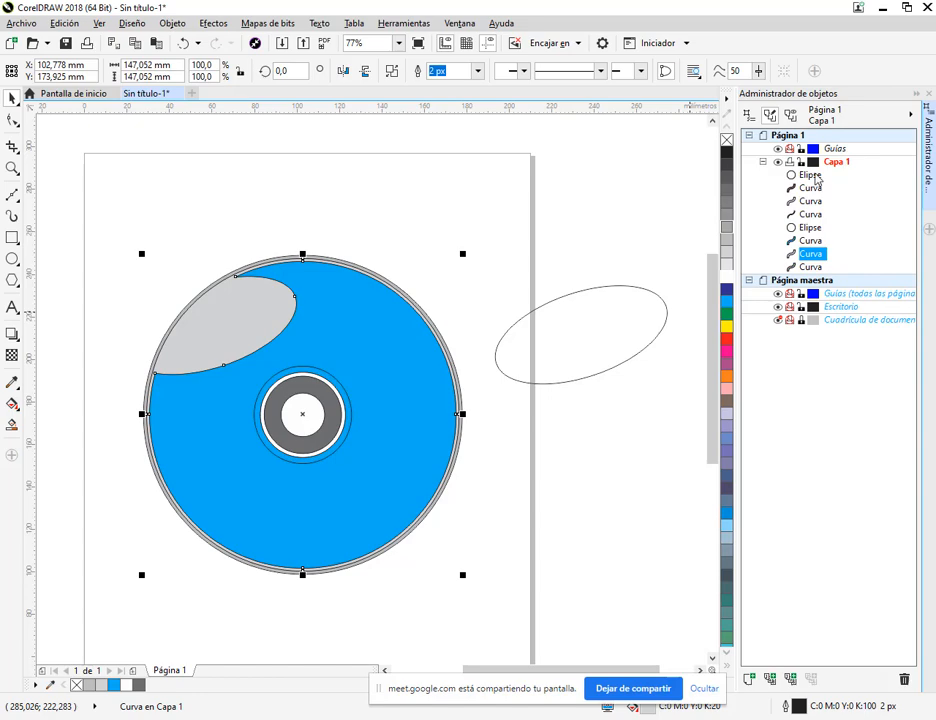
Step: Add a new layer to the page and place it beneath Capa 1
click(838, 162)
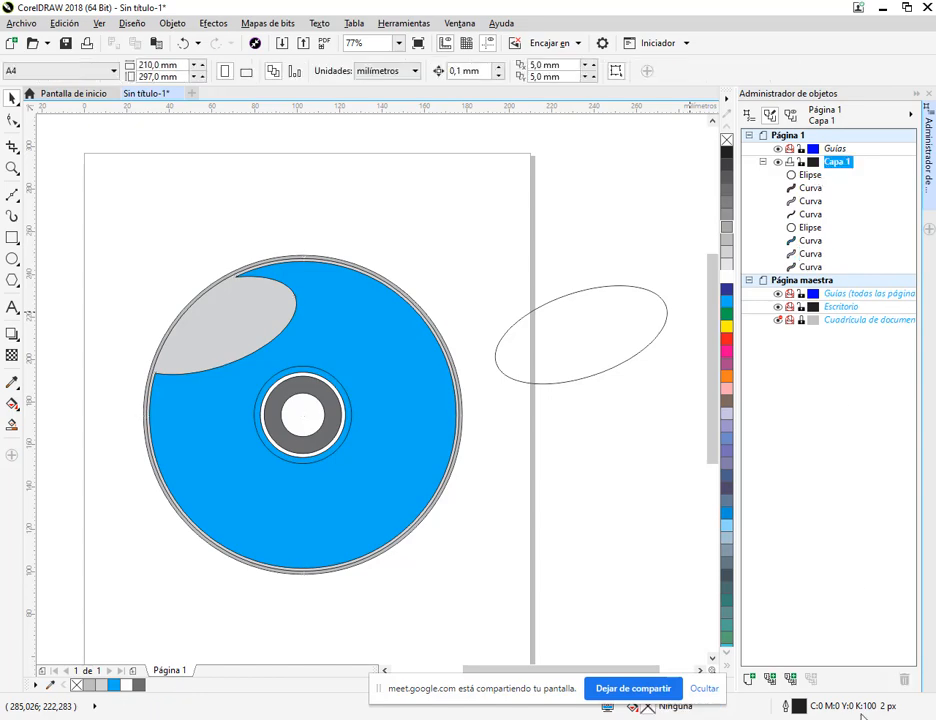
click(765, 683)
click(426, 248)
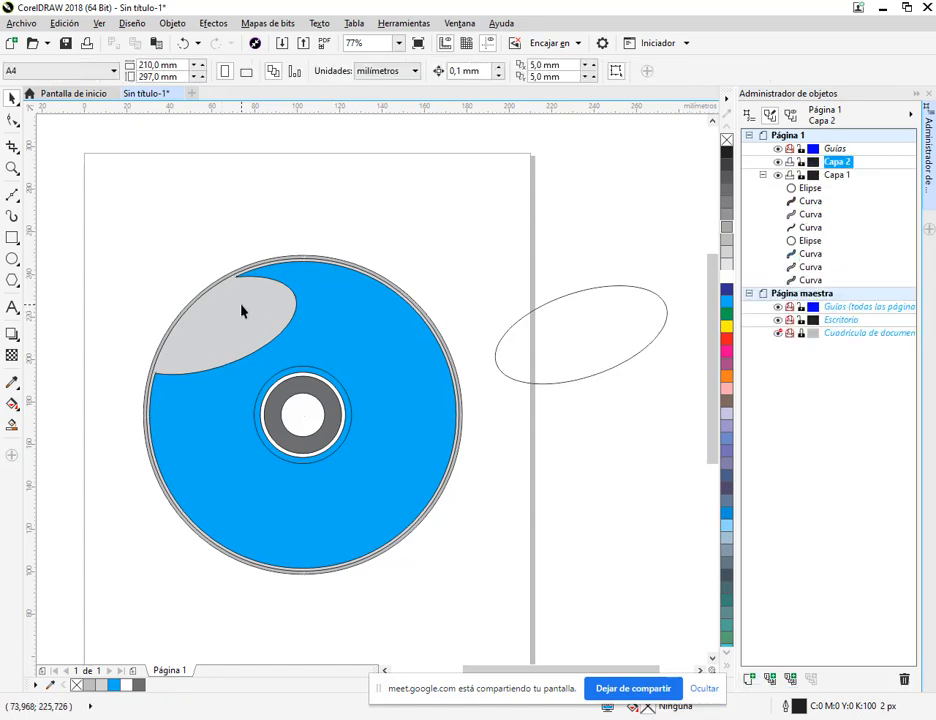
click(809, 281)
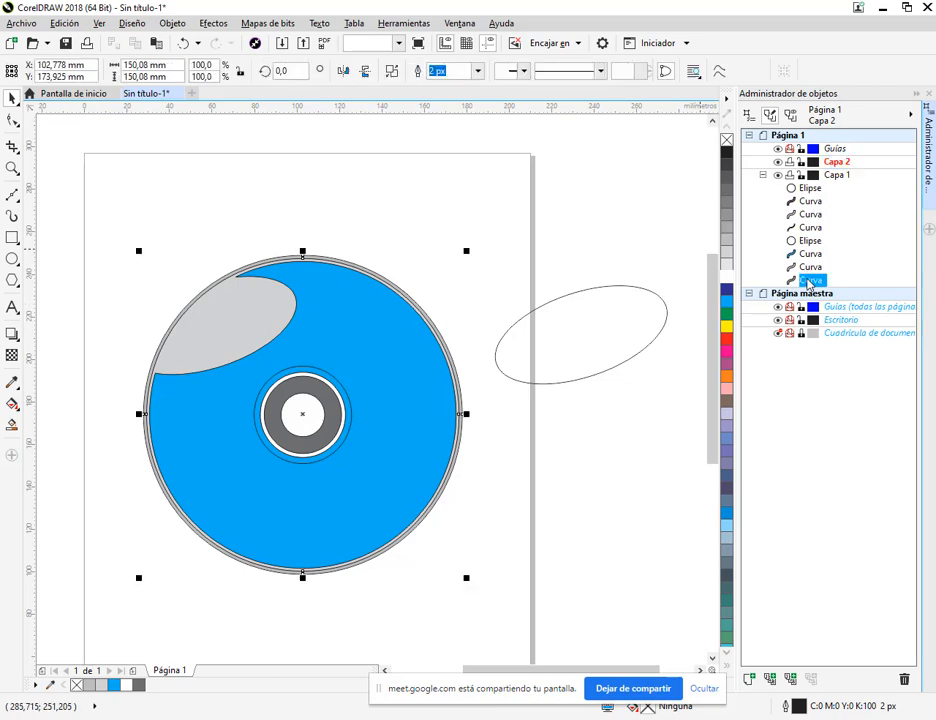
click(811, 267)
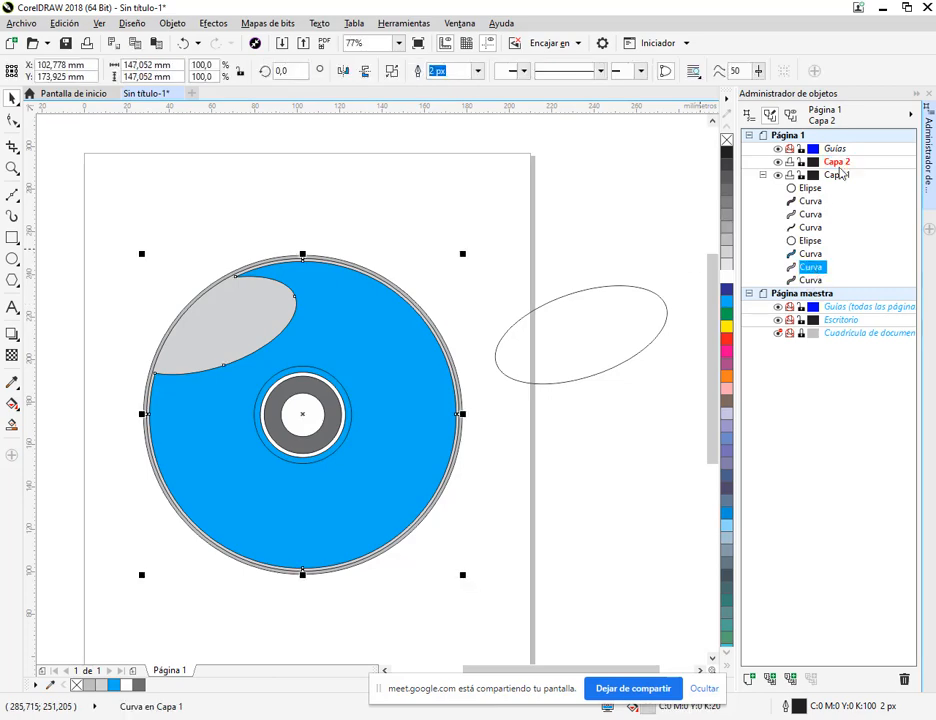
drag(845, 166, 822, 287)
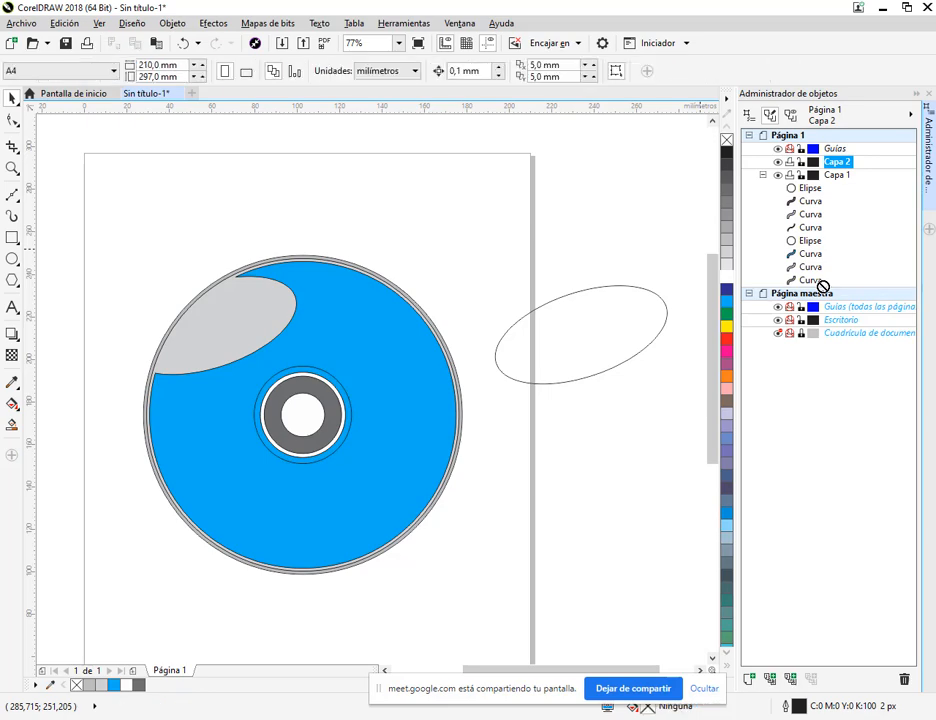
drag(830, 177, 834, 158)
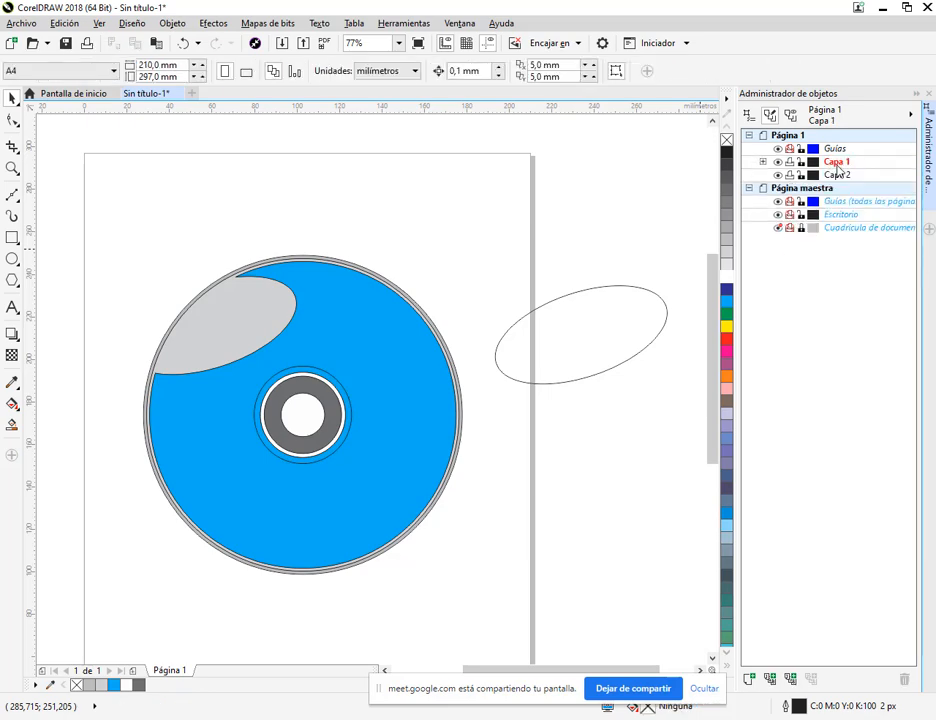
Step: Move the two outer grey curves from Capa 1 to Capa 2
click(763, 162)
click(820, 256)
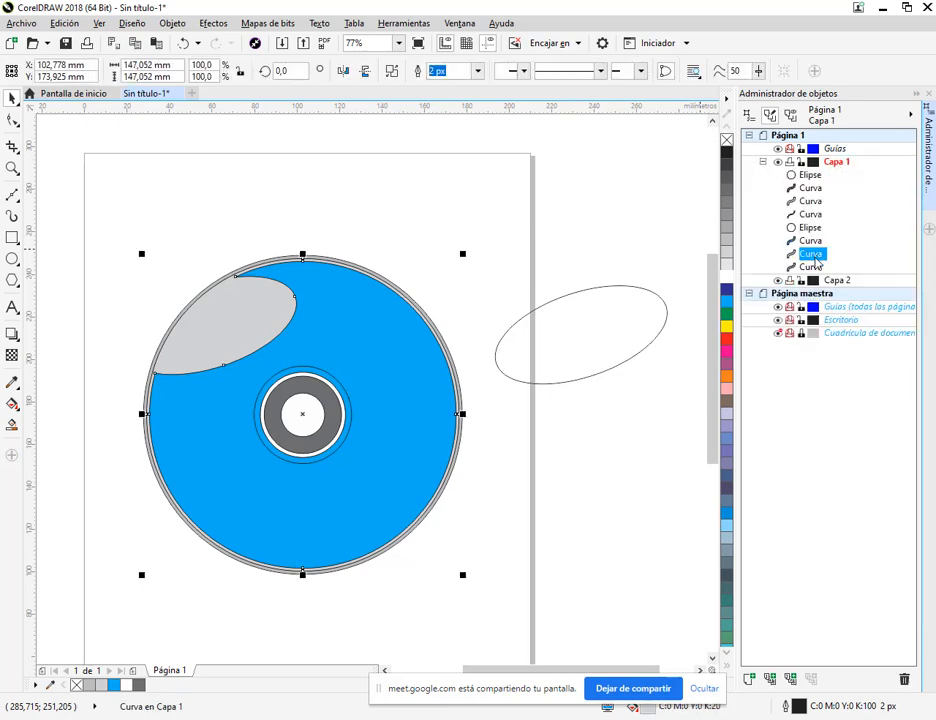
click(812, 267)
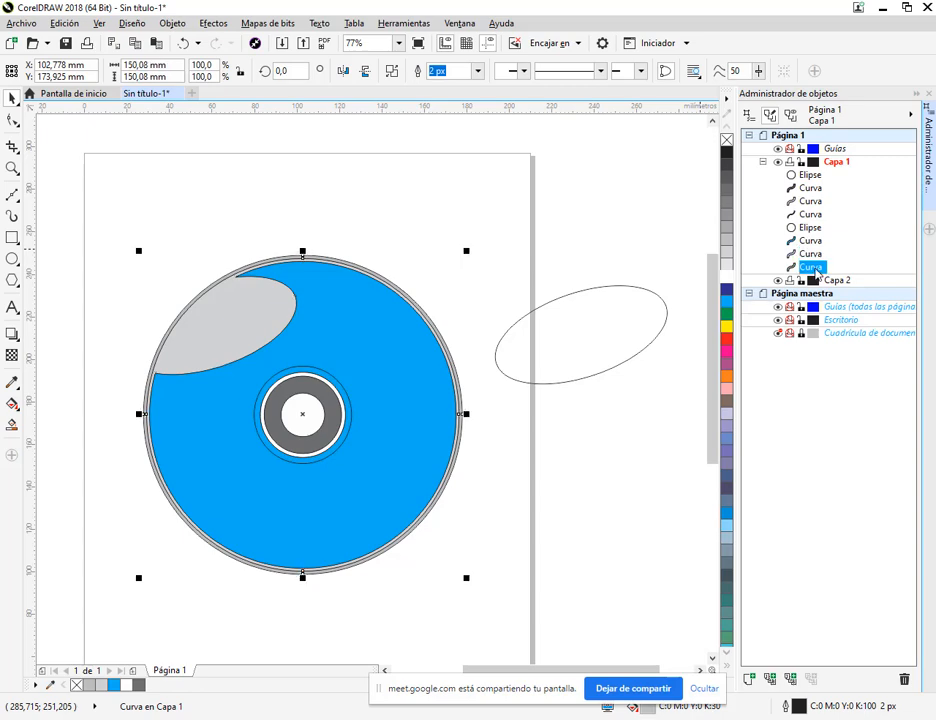
shift+click(816, 255)
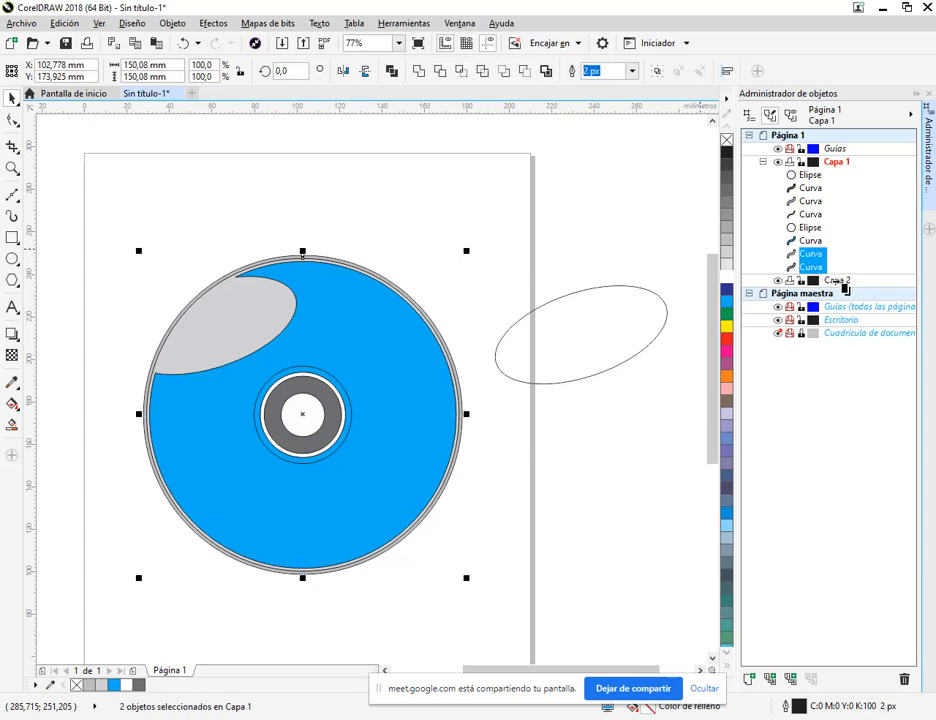
drag(836, 284, 836, 283)
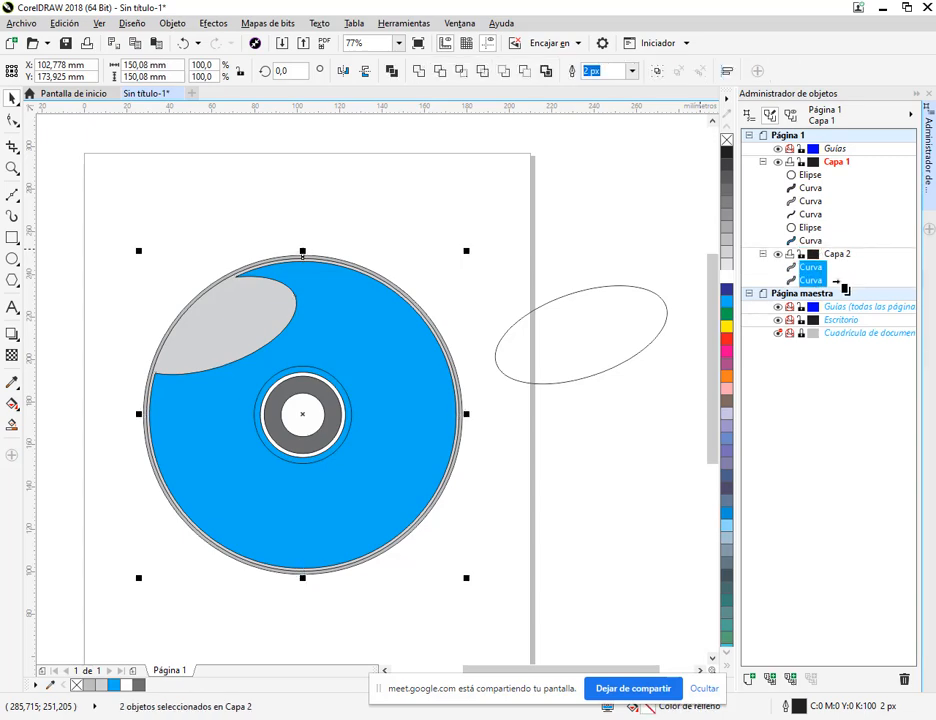
Step: Hide Capa 1 and select the light grey curve to examine the shapes on Capa 2
click(779, 162)
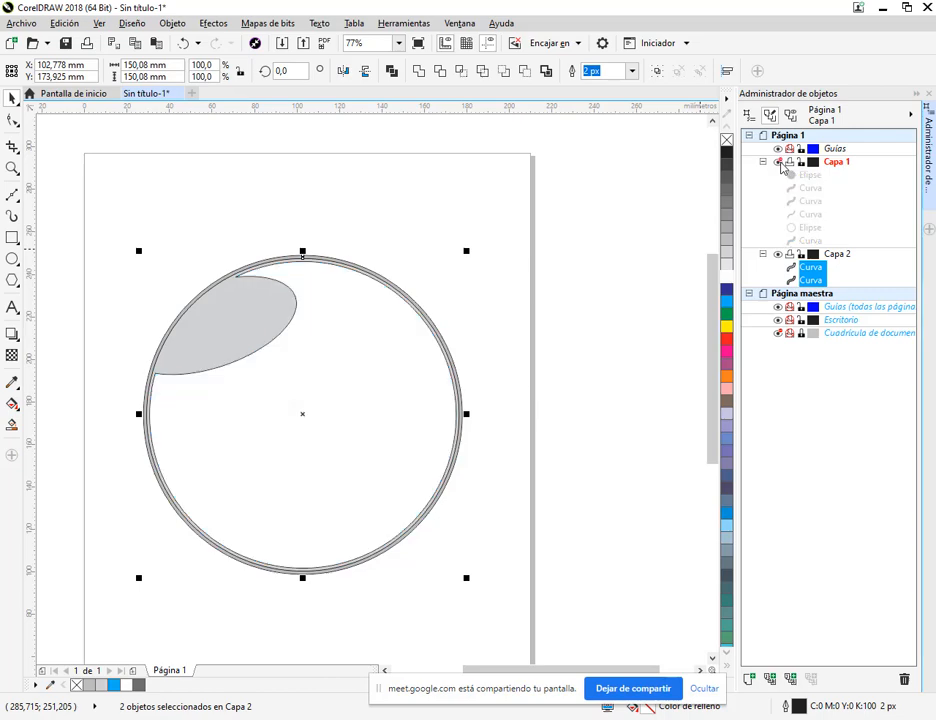
click(593, 307)
click(278, 317)
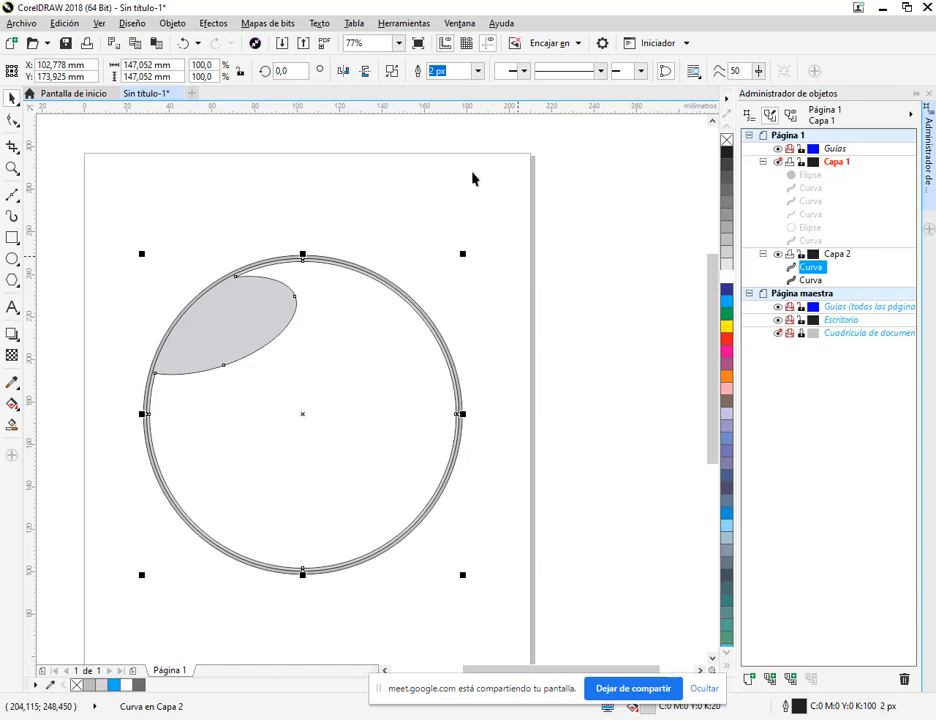
Step: Undo the layer changes and the Simplify operation, and check the central circle and the blue disc by selecting them
key(ctrl+z)
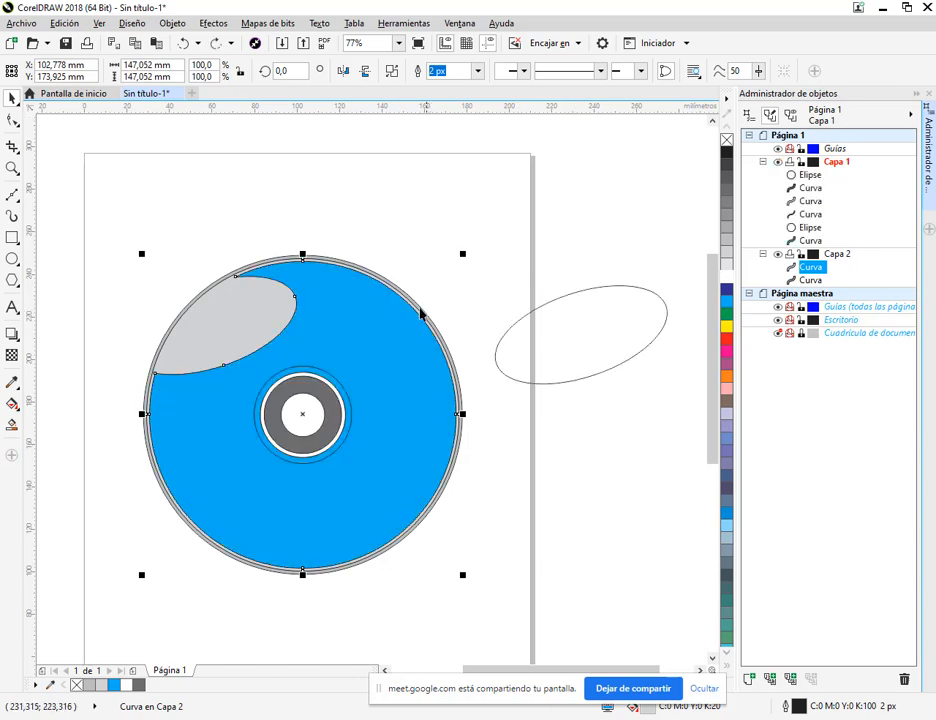
key(ctrl+z)
key(ctrl+z)
key(ctrl+z)
key(ctrl+z)
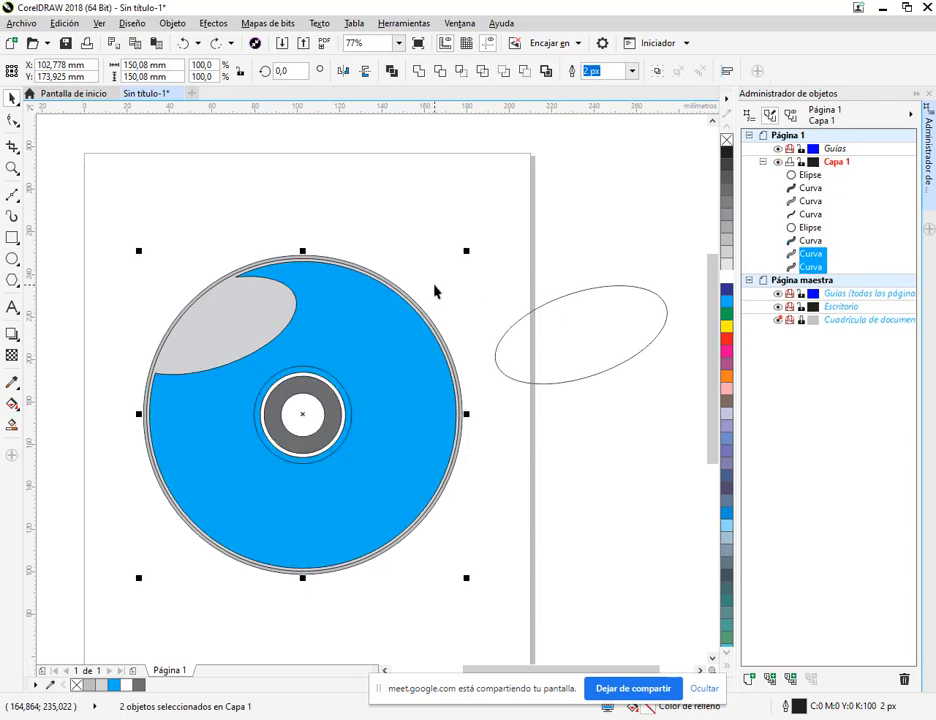
click(441, 205)
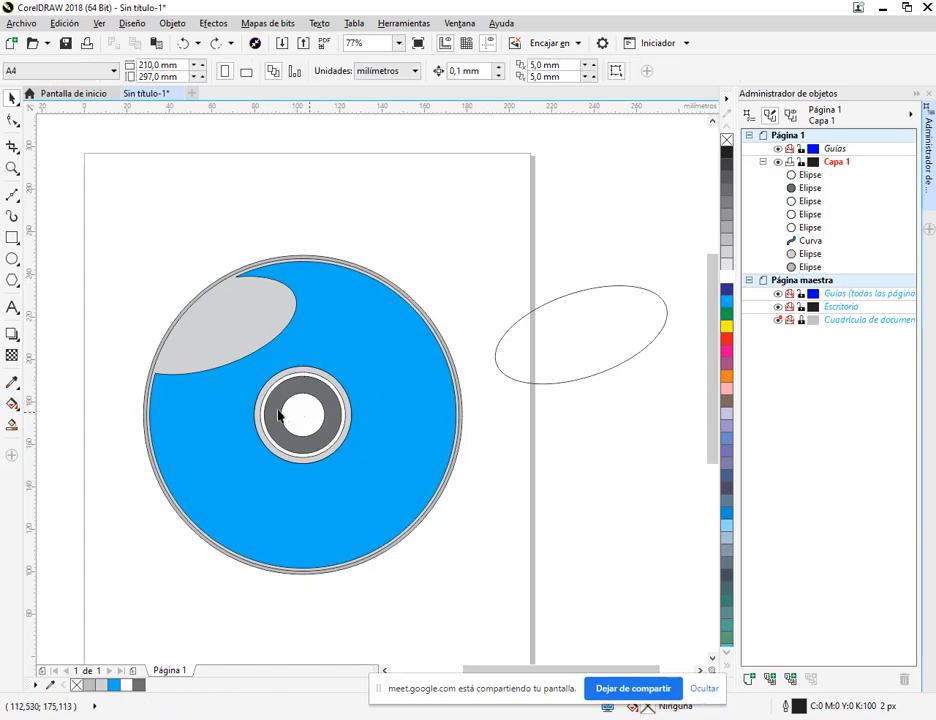
click(303, 409)
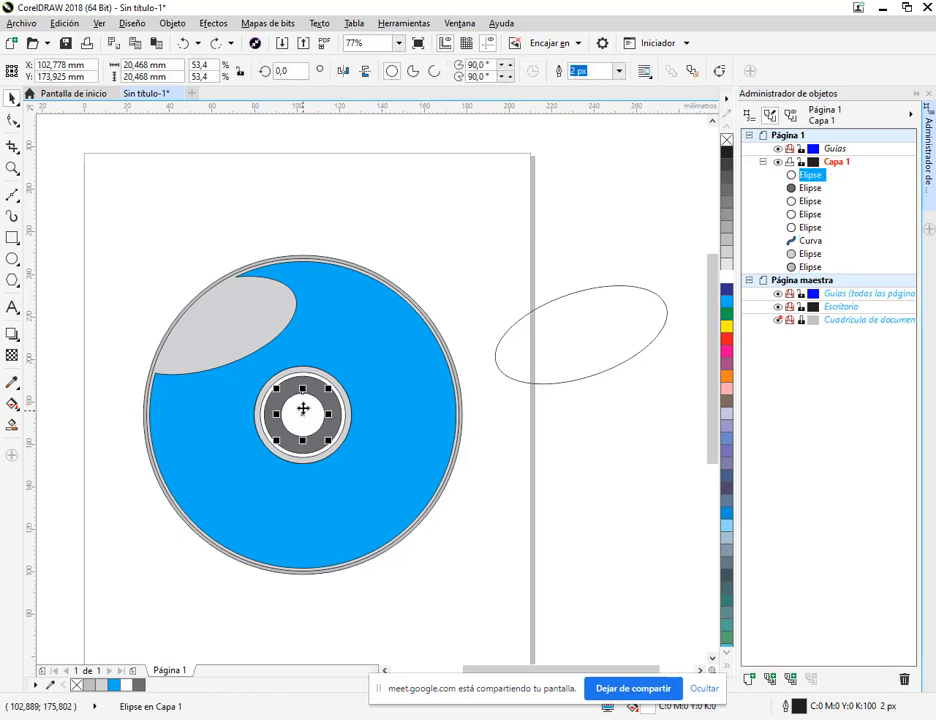
click(308, 302)
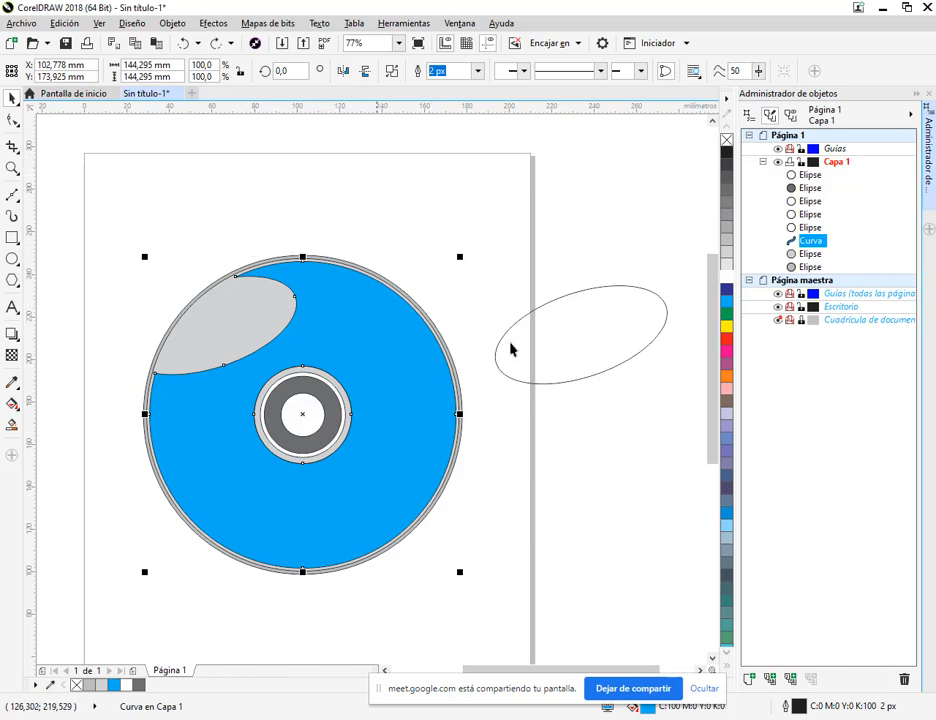
Step: Create a second layer, place it below Capa 1 and expand Capa 1's object list
click(812, 255)
click(840, 166)
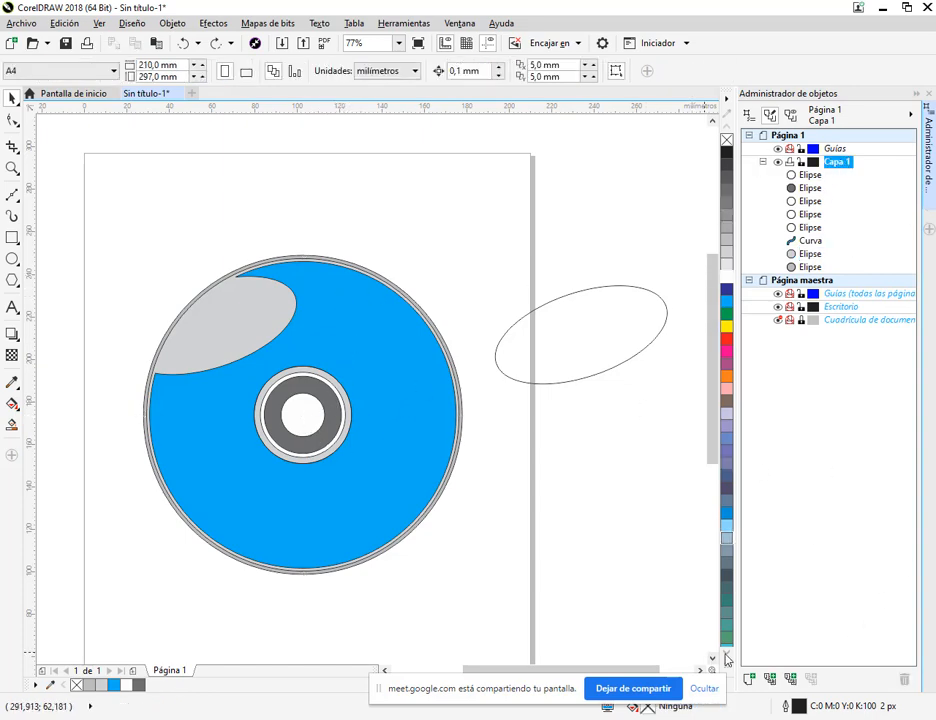
click(749, 681)
click(843, 164)
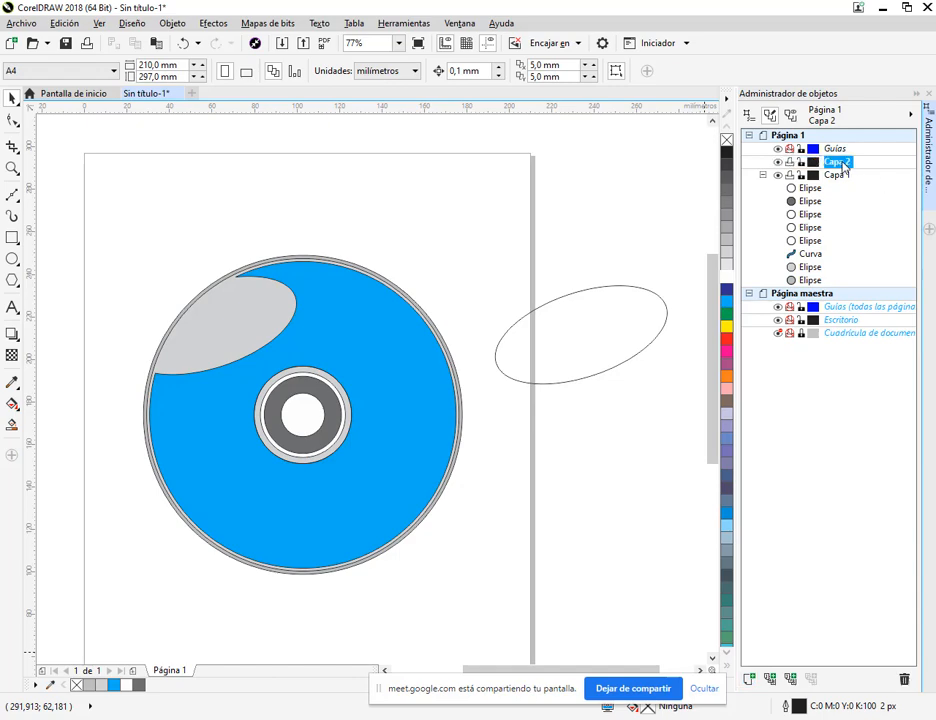
drag(833, 178, 838, 160)
click(764, 163)
Step: Move the two large grey ellipses from Capa 1 to Capa 2, clear the selection and hide Capa 1
click(811, 256)
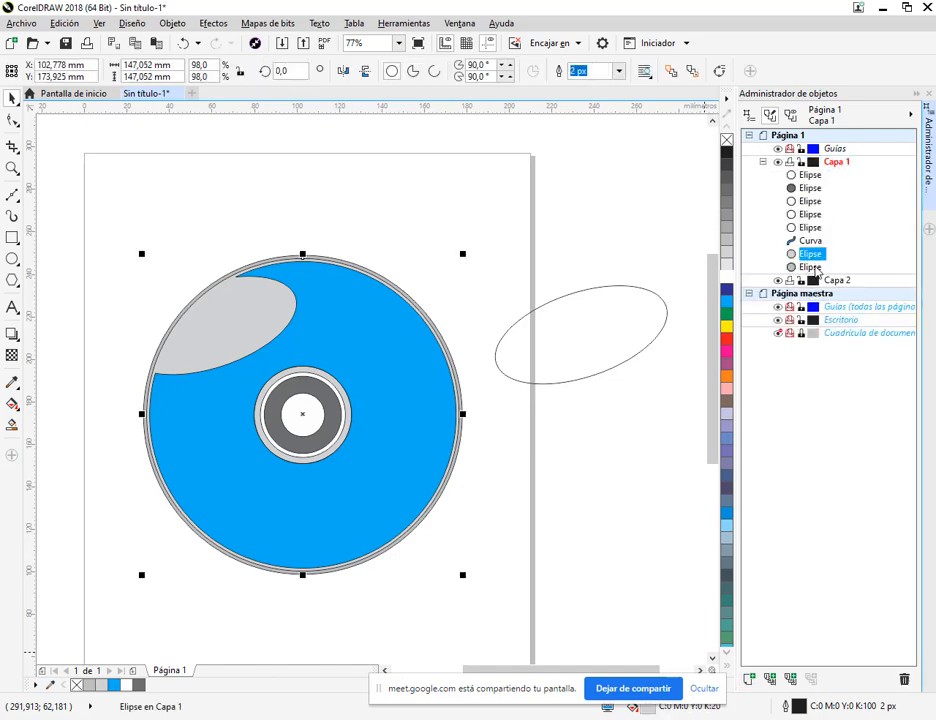
shift+click(812, 267)
drag(838, 285, 843, 287)
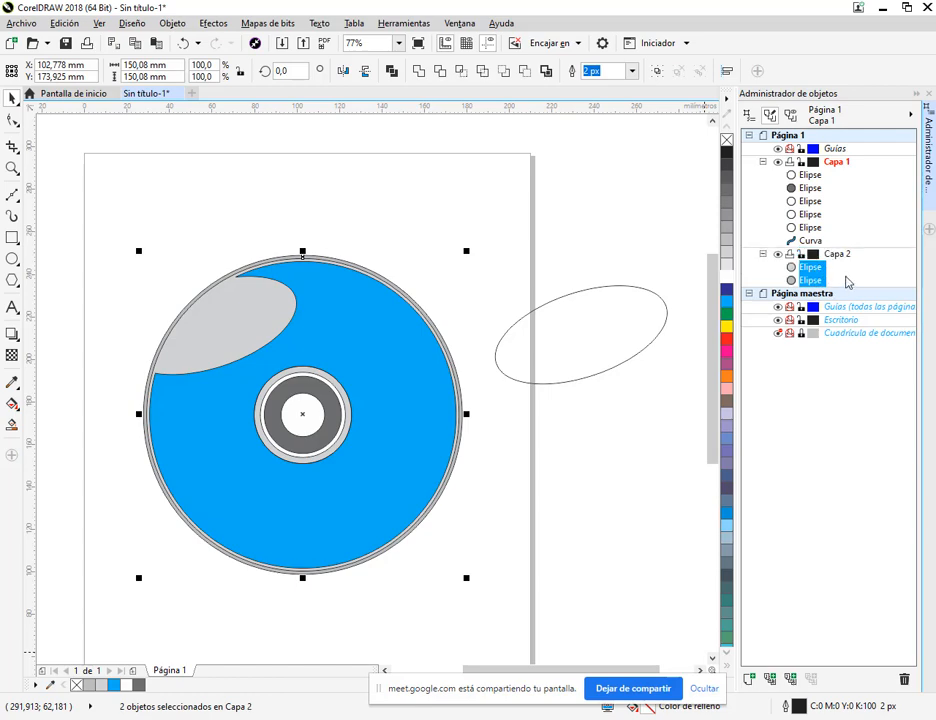
key(Escape)
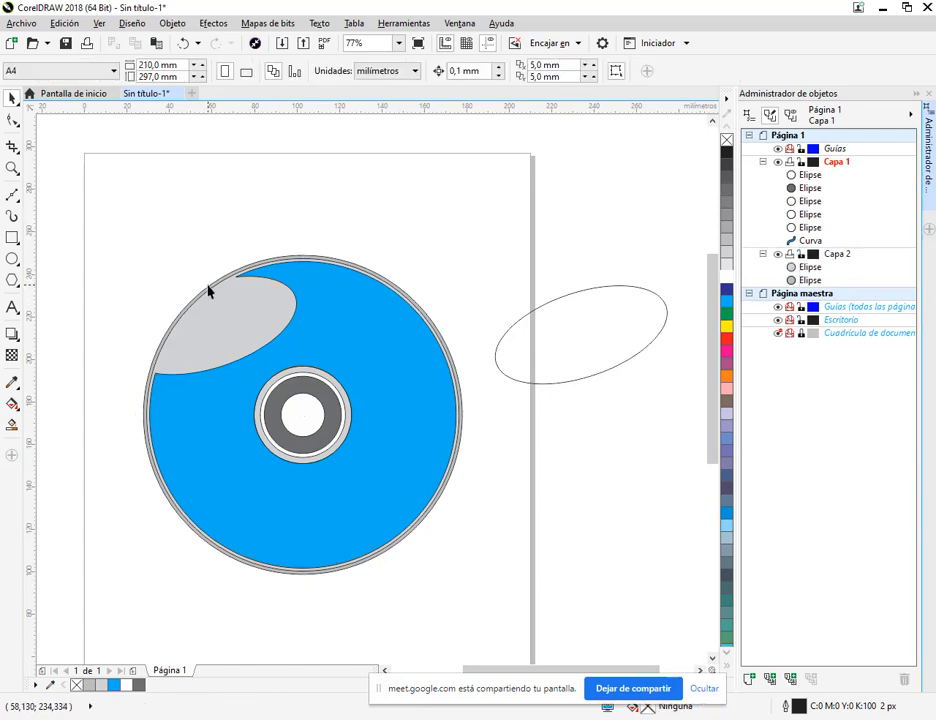
click(778, 162)
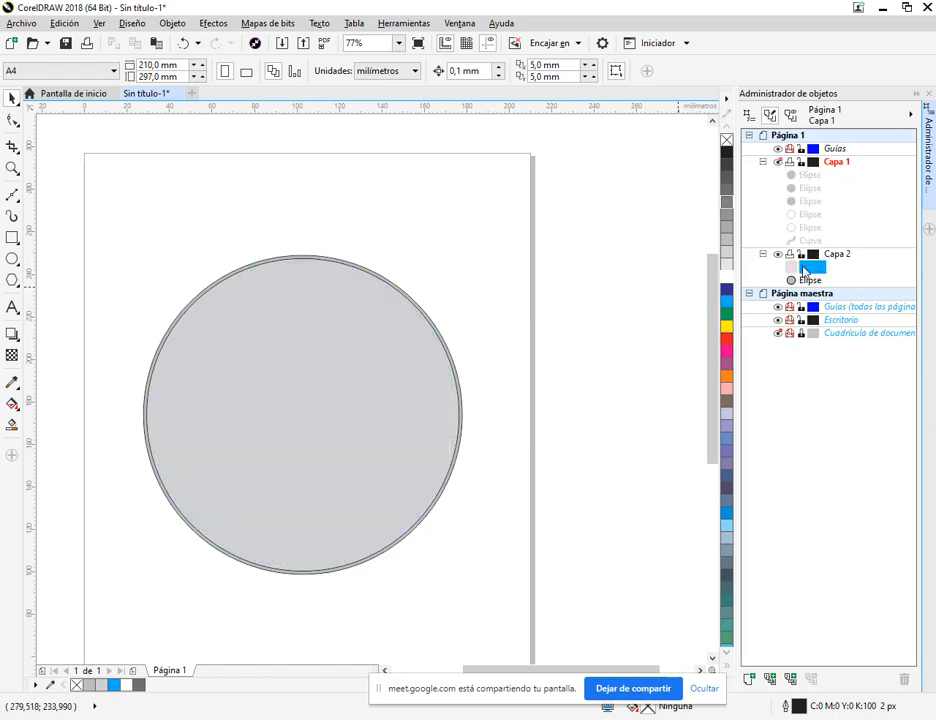
Step: Show Capa 1 and examine how the two grey rings on Capa 2 relate to the blue disc by selecting them
click(808, 267)
click(778, 162)
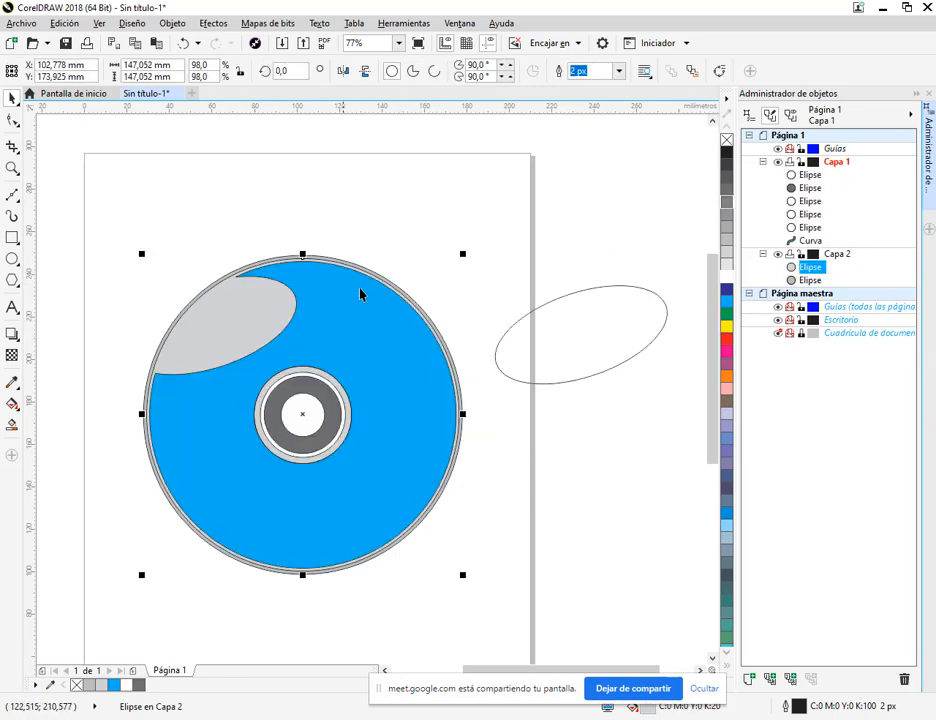
key(Escape)
scroll(211, 309, up, 2)
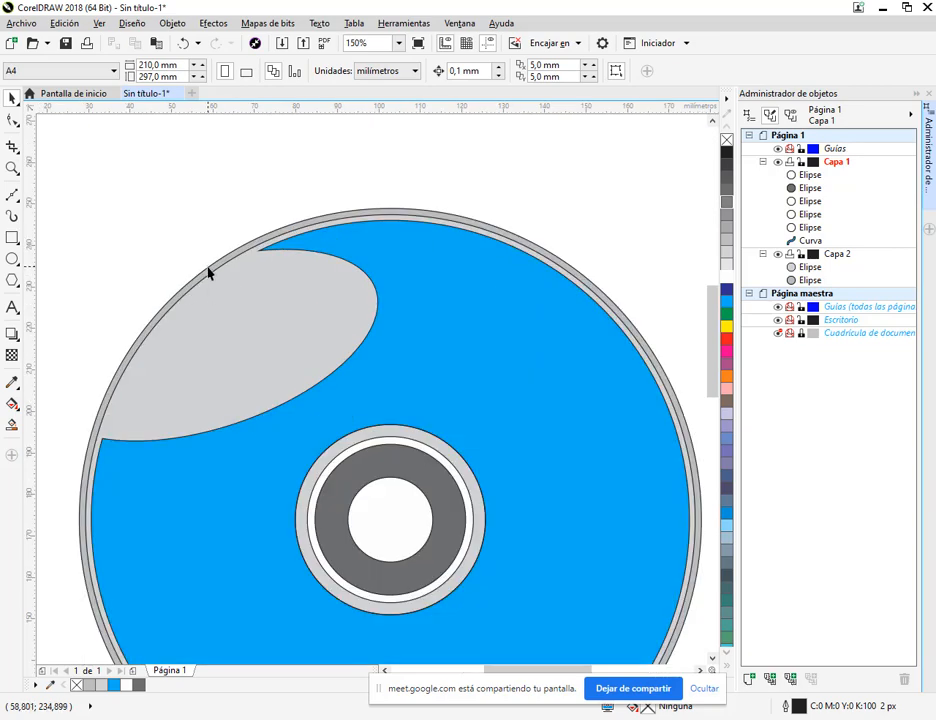
click(208, 272)
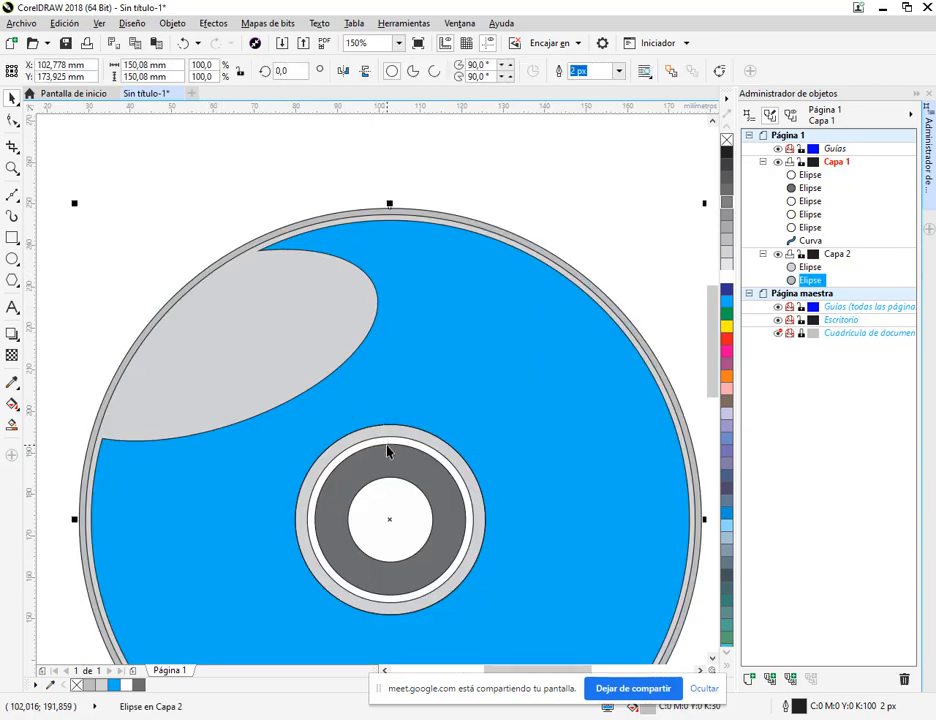
click(508, 163)
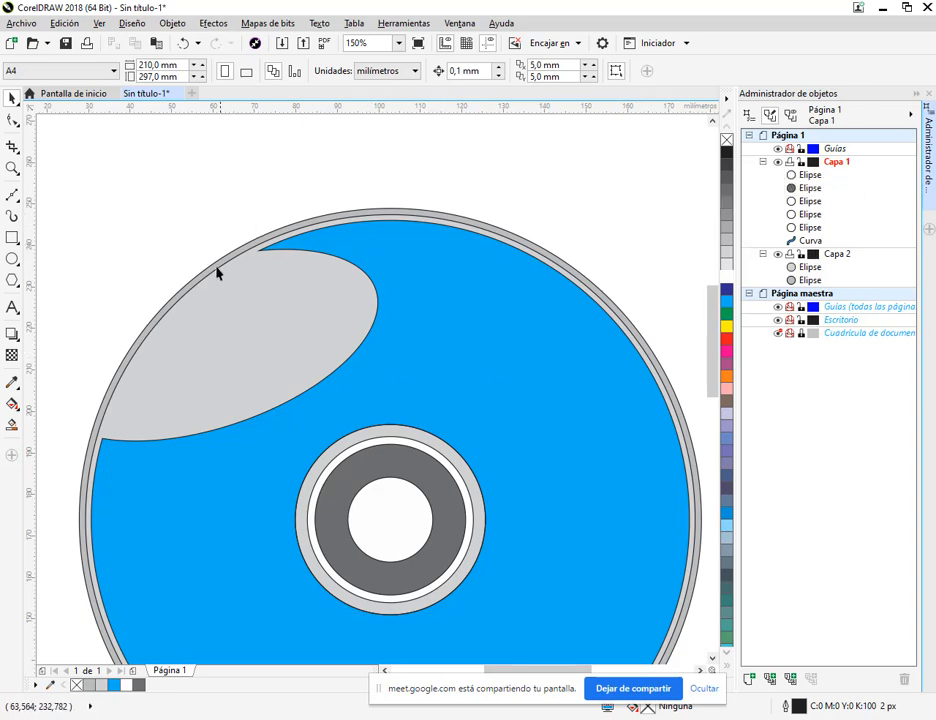
Step: Hide Capa 1 and select the inner light grey ellipse on Capa 2
click(778, 162)
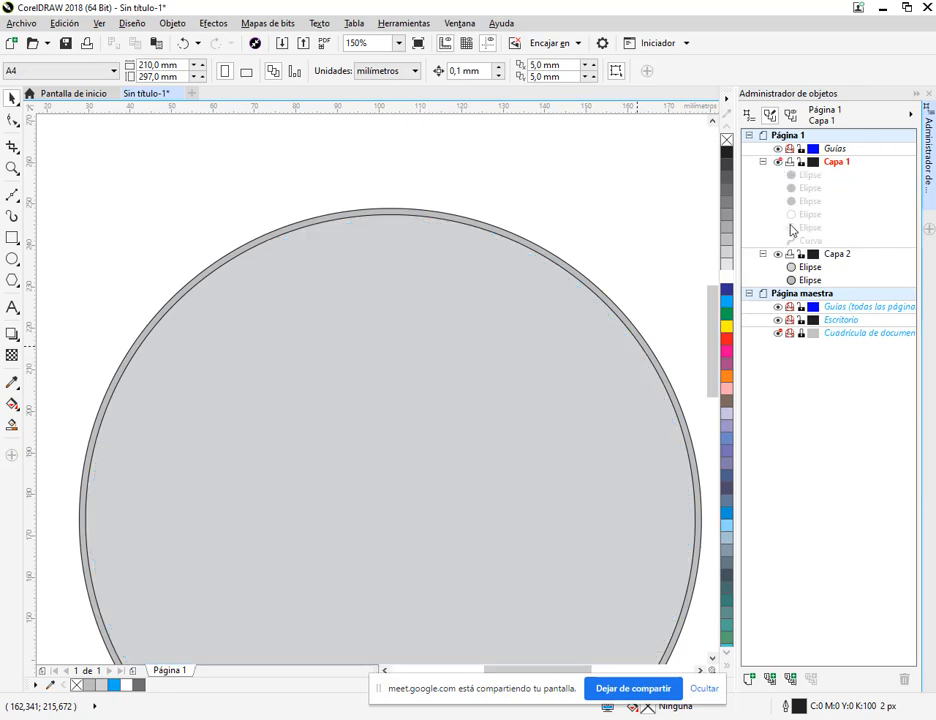
click(391, 328)
scroll(388, 380, down, 2)
drag(407, 415, 398, 384)
Step: Switch to the _MANUAL COREL.pdf page and capture the Croquis sketch and the CD picture with Recorte y anotación
key(alt+Tab)
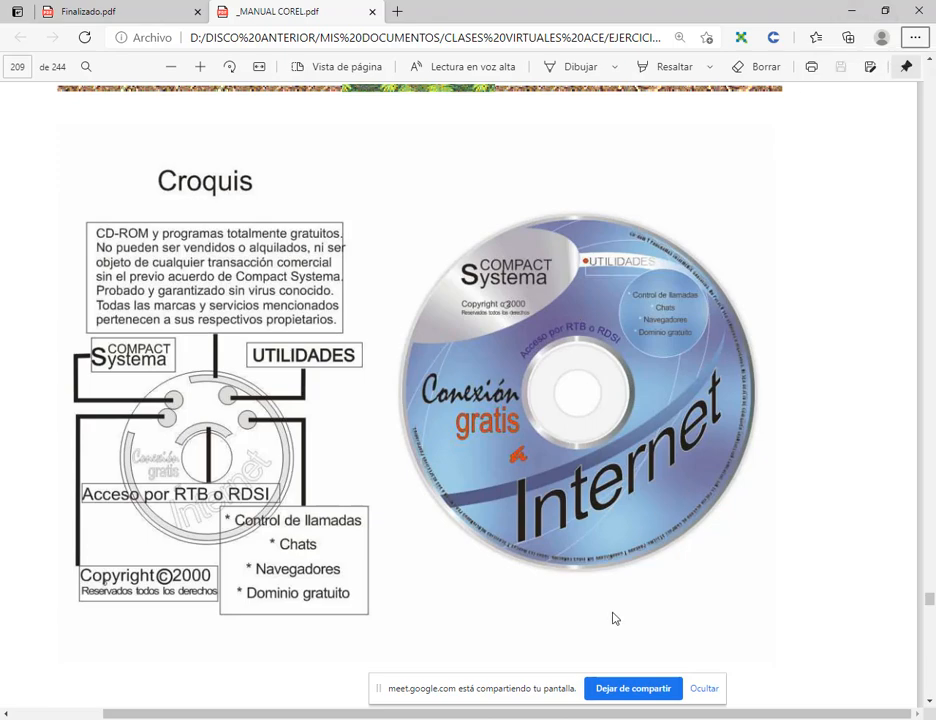
key(super)
text(re)
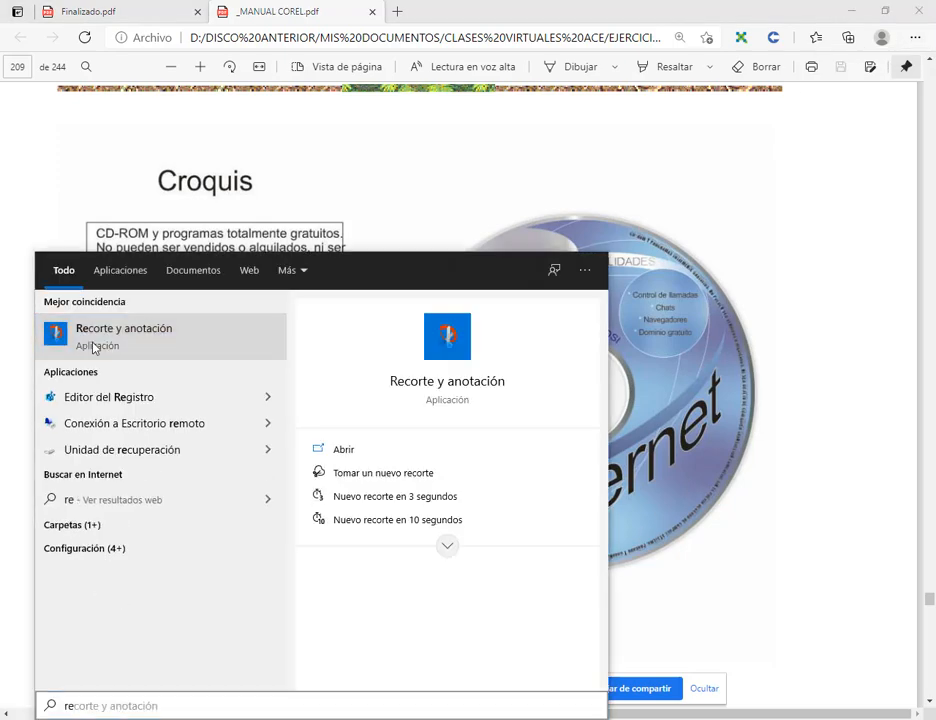
click(92, 349)
click(72, 64)
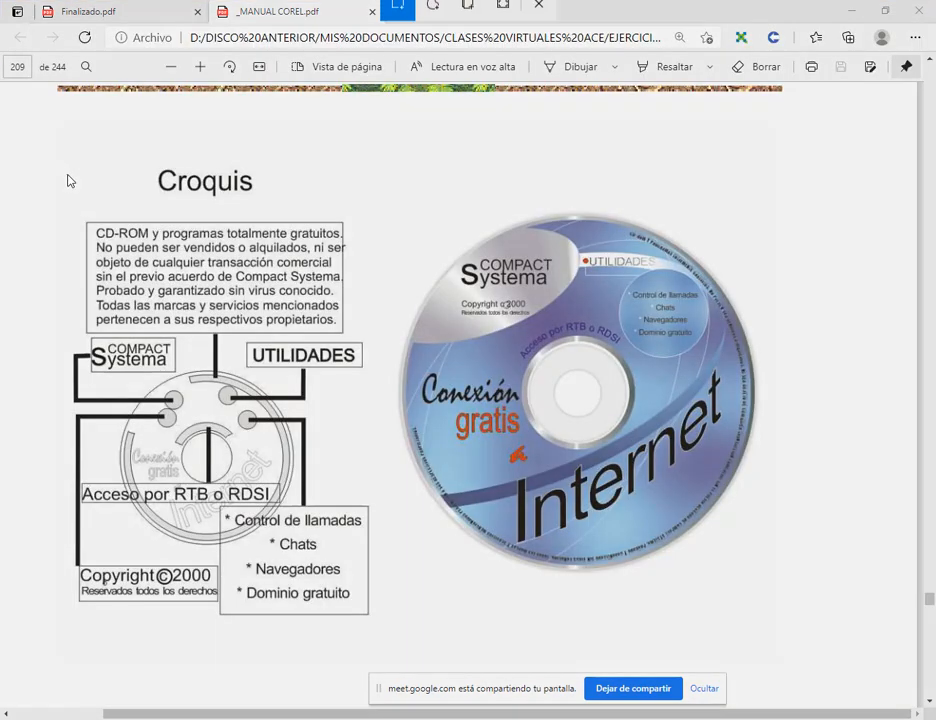
drag(50, 155, 802, 654)
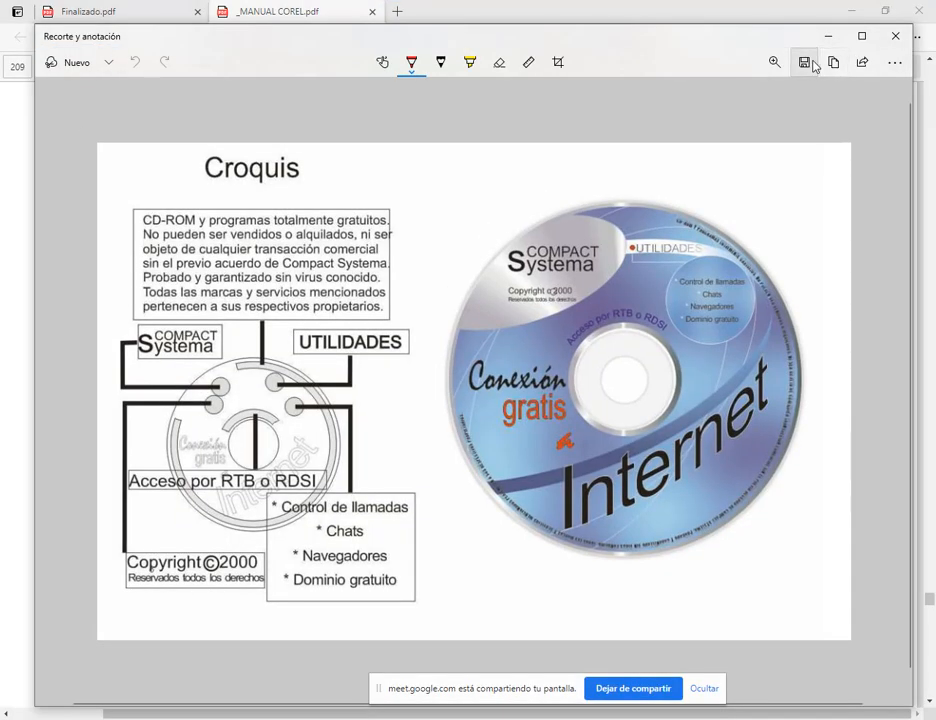
Step: Save the capture as cd, close the snipping app and return to CorelDRAW
click(814, 66)
text(cd)
click(745, 518)
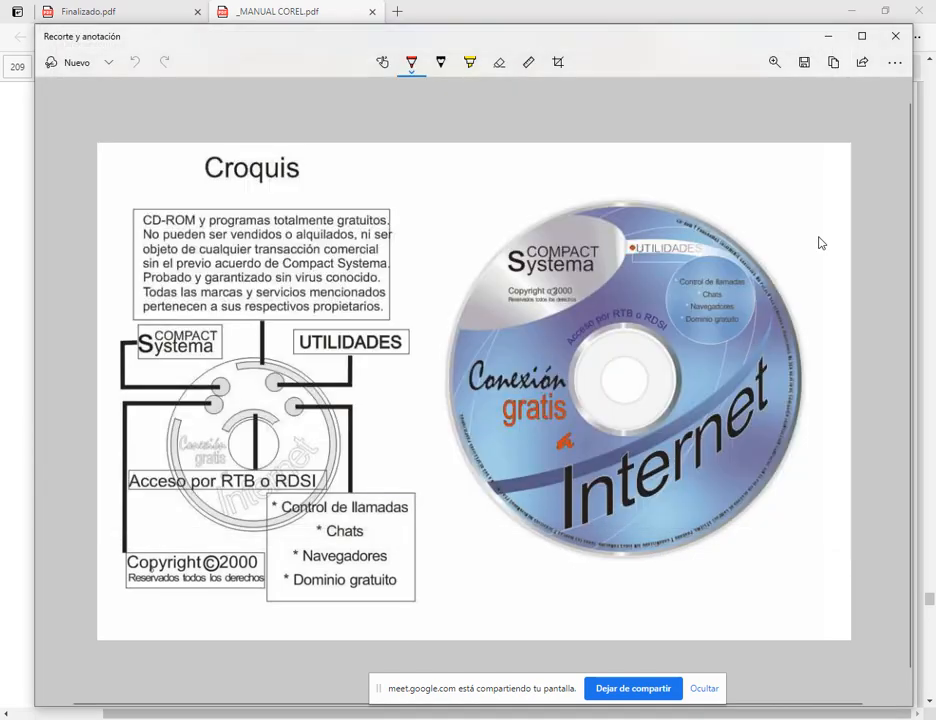
click(895, 35)
key(alt+Tab)
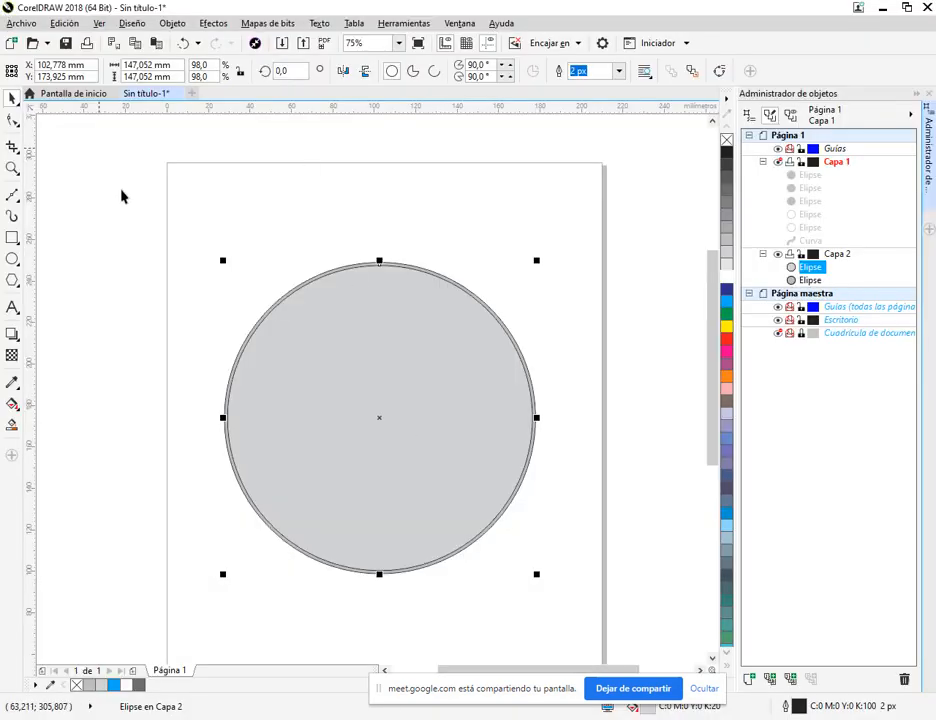
click(113, 178)
click(21, 23)
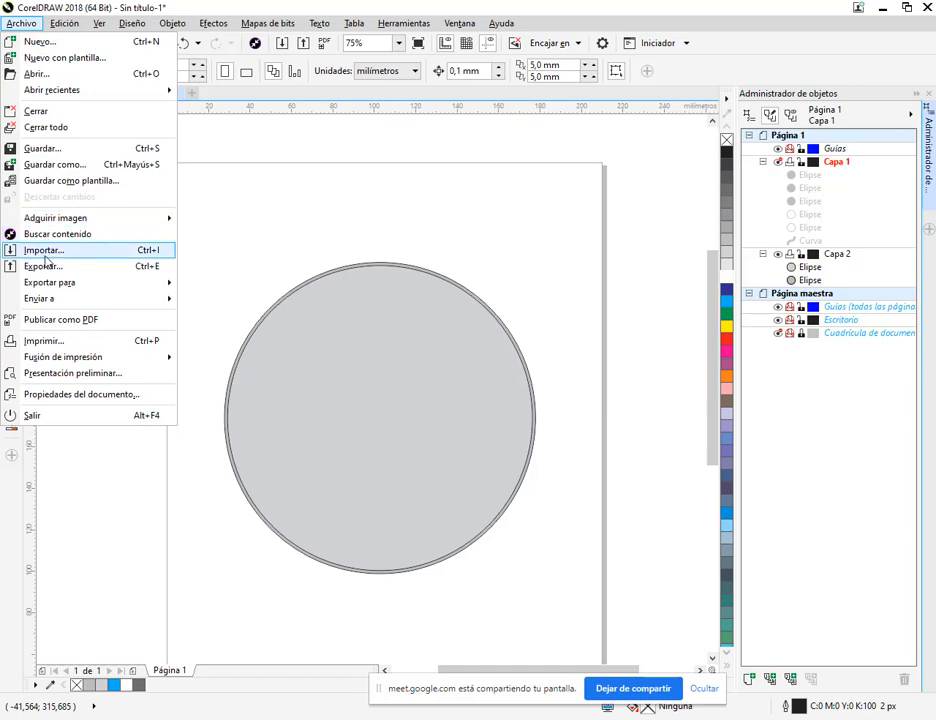
click(42, 250)
click(550, 405)
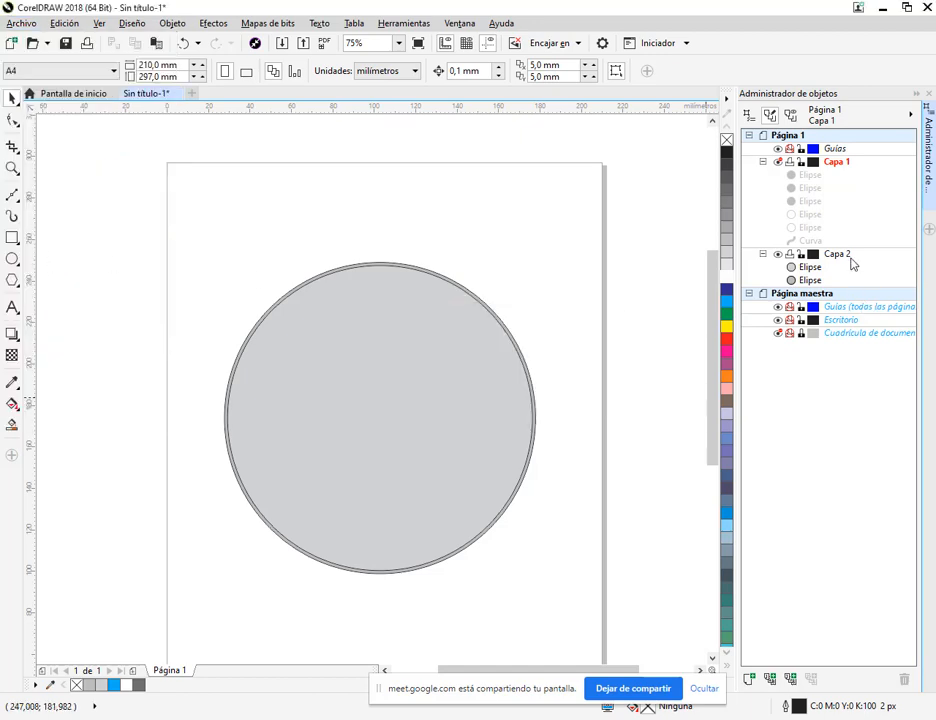
Step: Create a new layer above Capa 1
click(838, 256)
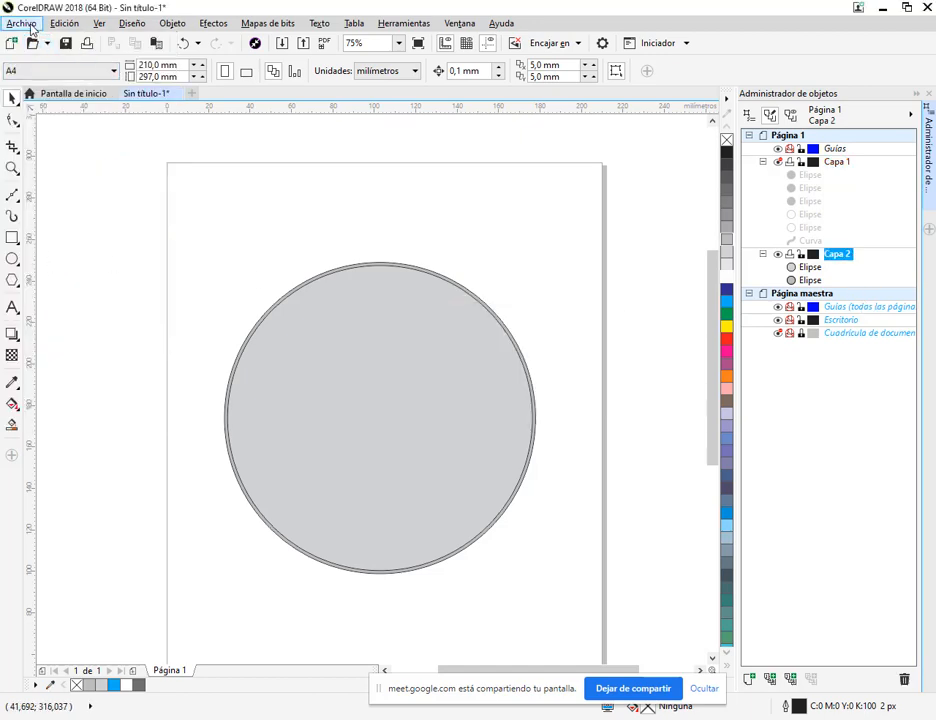
click(838, 161)
click(752, 681)
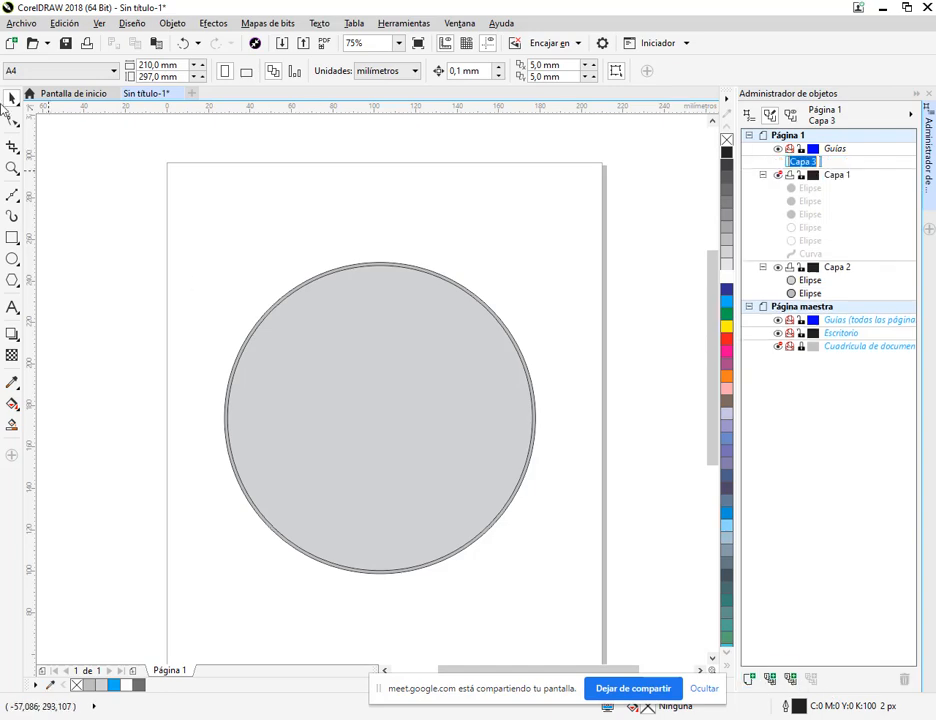
Step: Import cd.jpg from the Escritorio folder onto the new layer and place it to the left of the grey disc
click(21, 23)
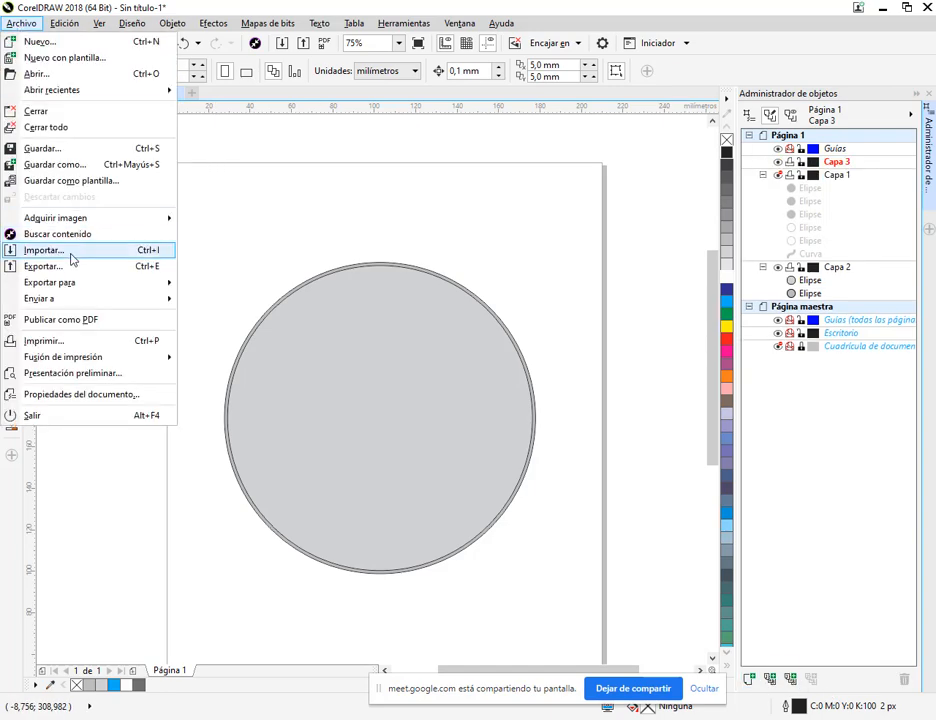
click(70, 252)
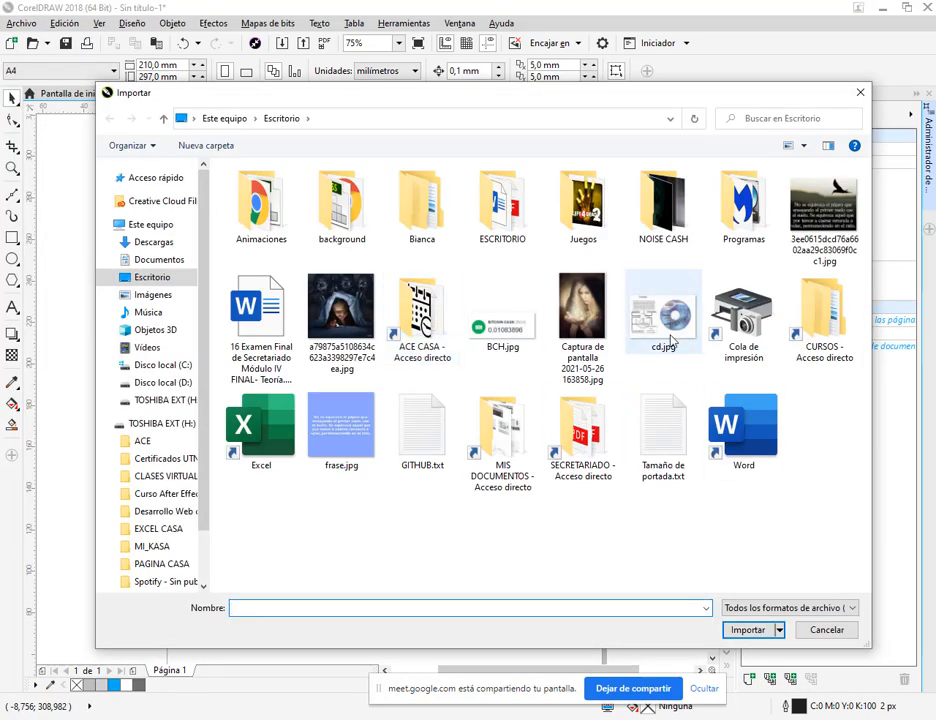
double_click(664, 345)
click(84, 155)
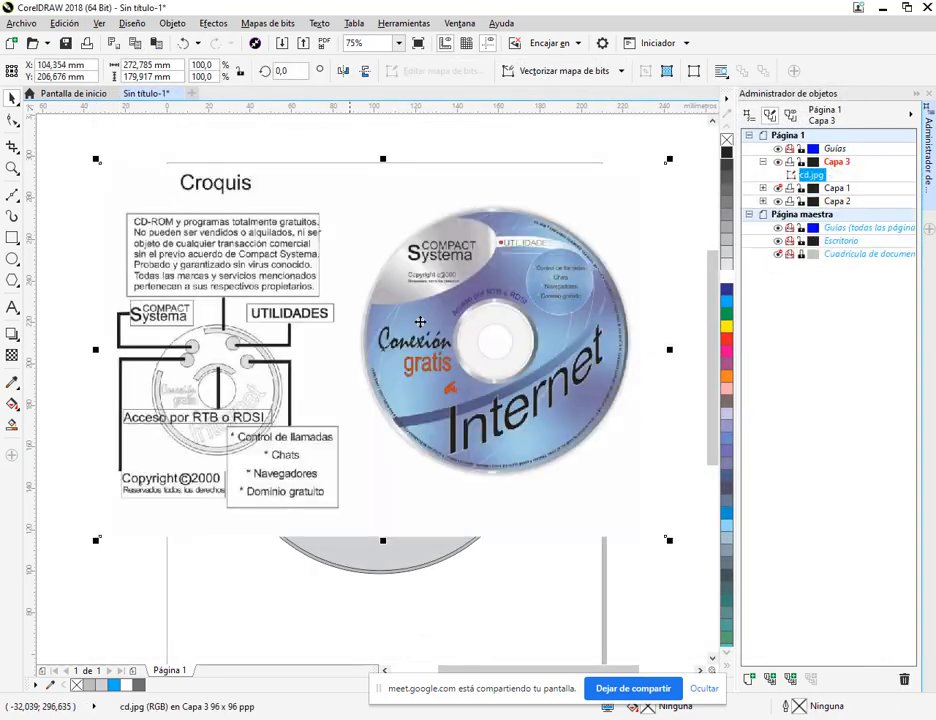
drag(128, 280, 186, 383)
Step: Apply a conical fountain fill to the inner light grey ellipse on Capa 2 and pull the gradient handles inward within the disc
click(541, 371)
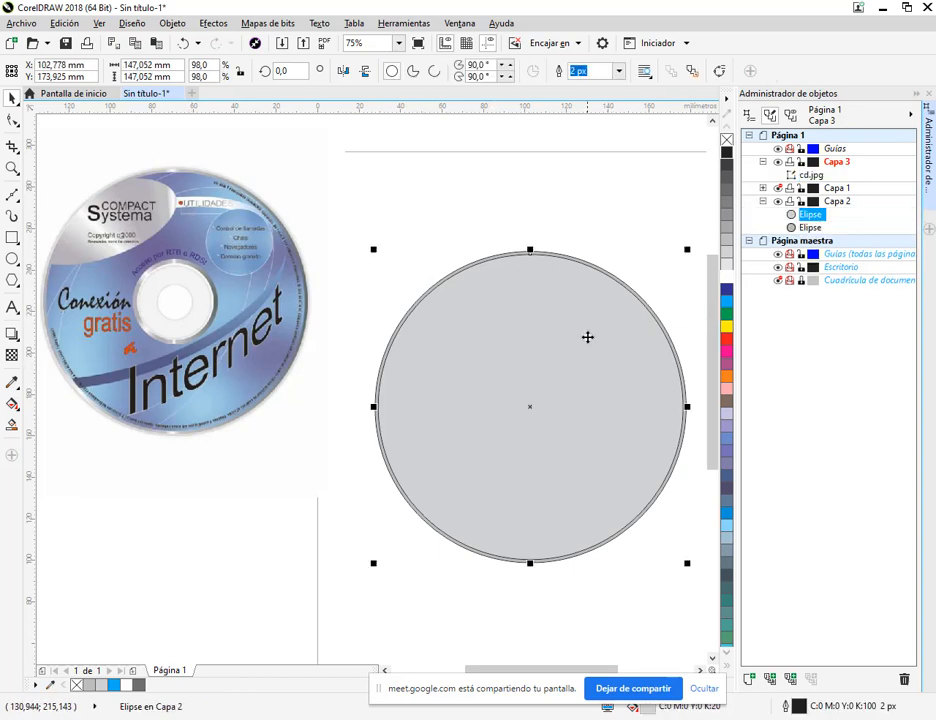
click(12, 404)
click(20, 406)
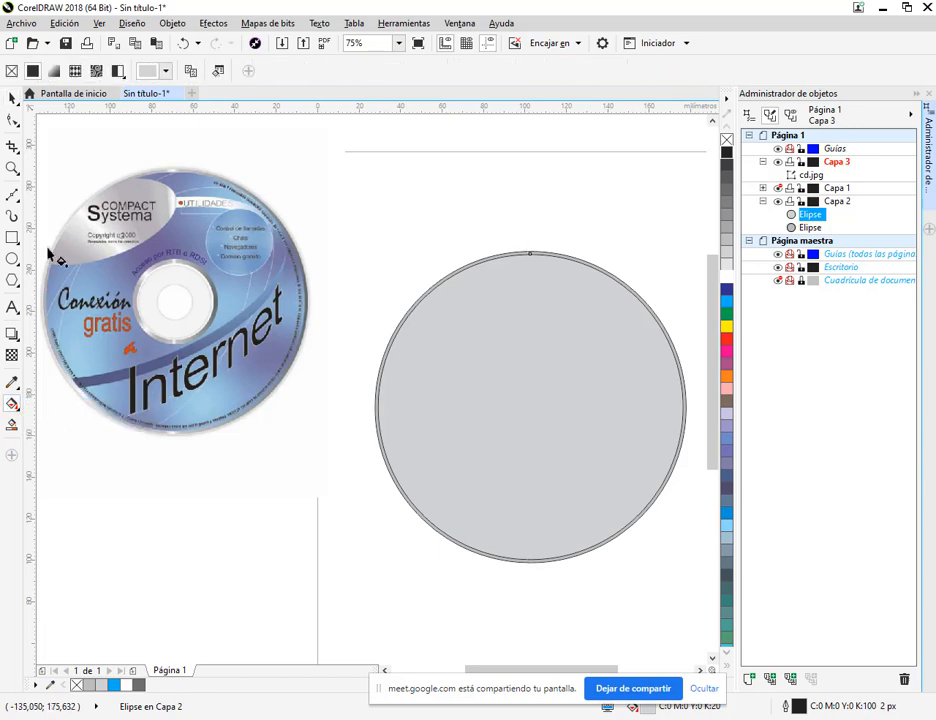
click(54, 70)
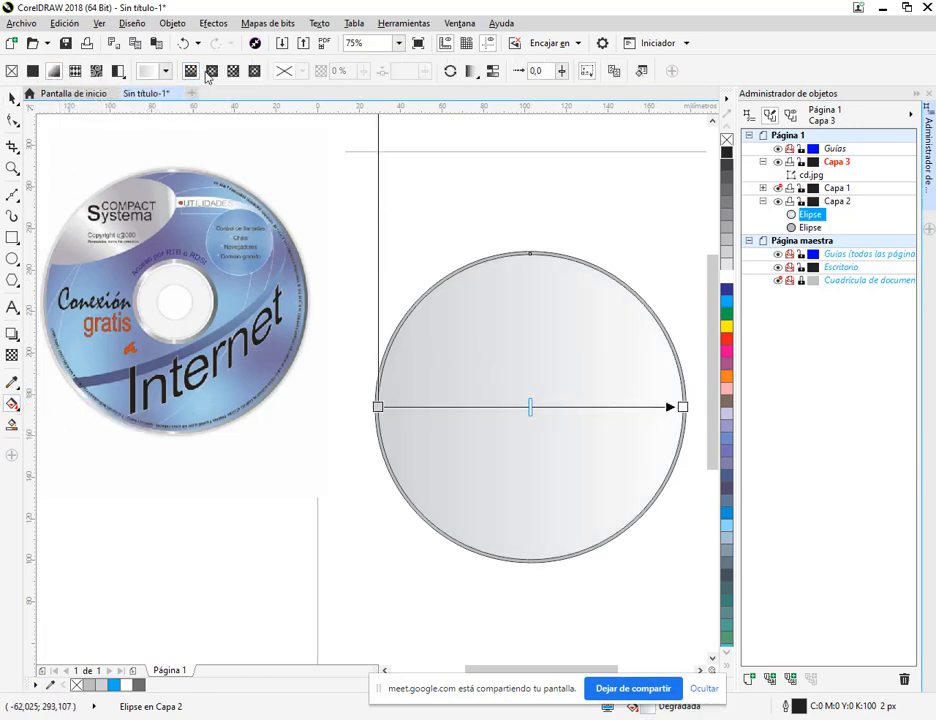
click(232, 72)
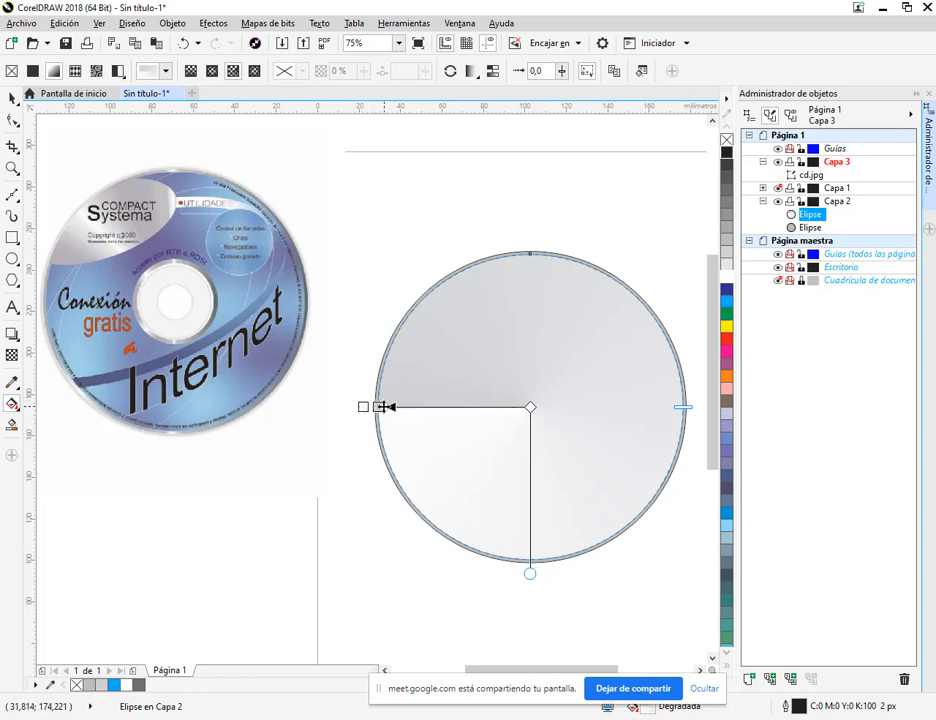
mouse_move(530, 573)
mouse_down()
mouse_move(592, 562)
mouse_move(530, 570)
mouse_up()
drag(364, 407, 388, 404)
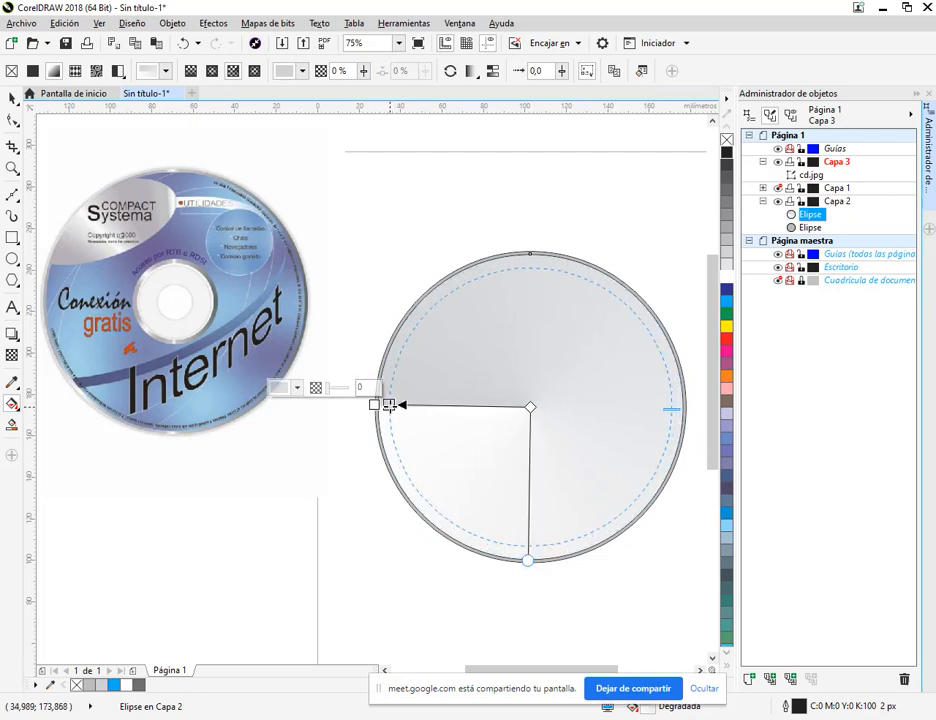
Step: Add a white colour stop at 10% on the upper-left part of the conical gradient
double_click(419, 322)
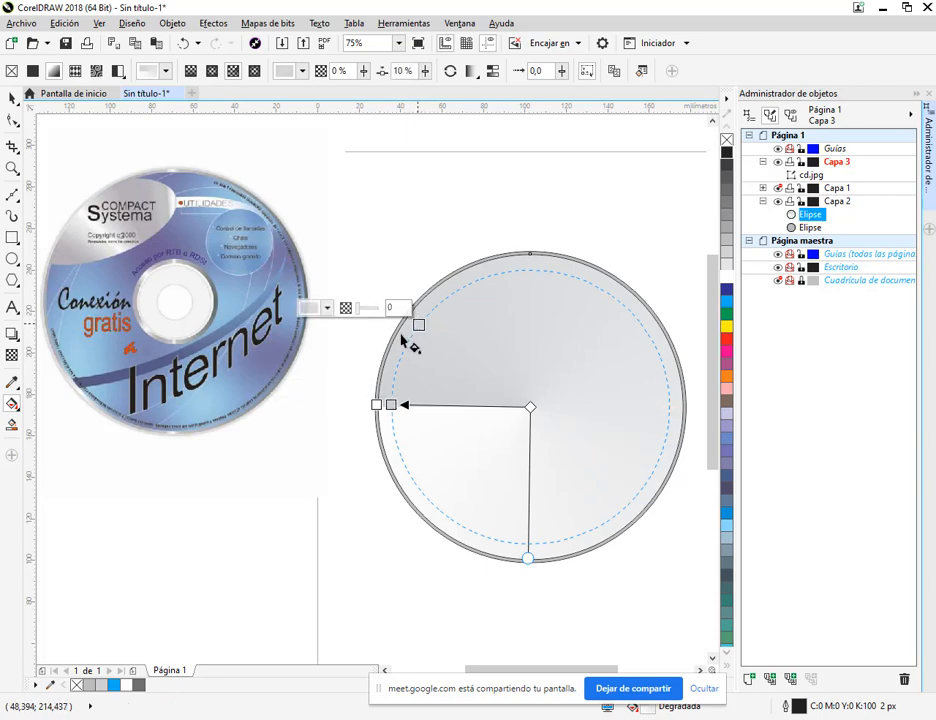
click(326, 308)
mouse_move(324, 393)
mouse_down()
mouse_move(303, 370)
mouse_move(314, 368)
mouse_up()
click(452, 295)
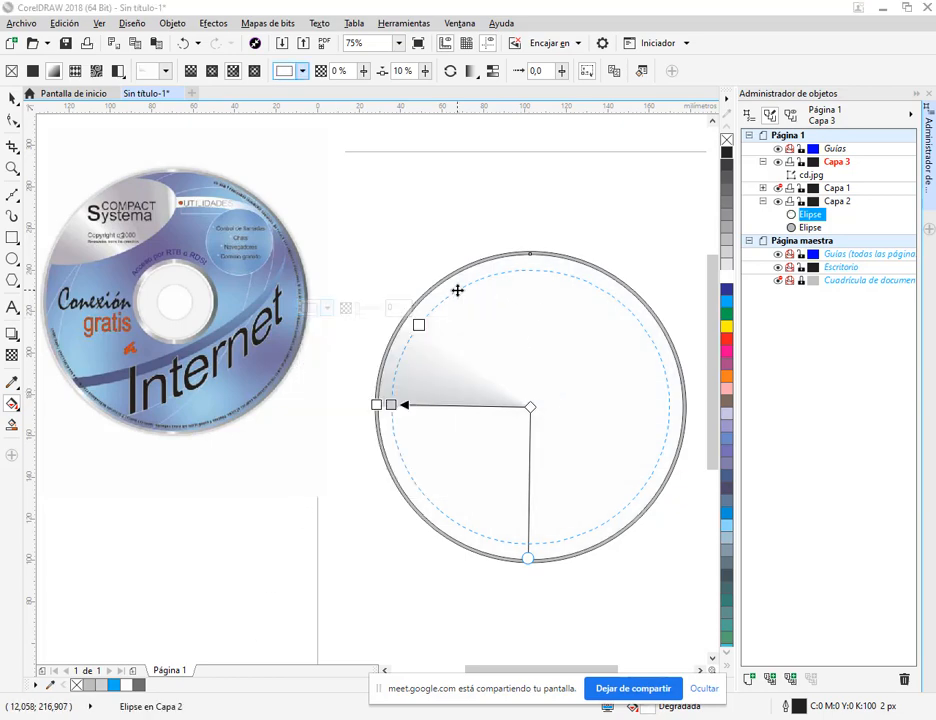
Step: Add a grey colour stop at 19% and a white one at 26% near the top of the conical gradient
double_click(457, 290)
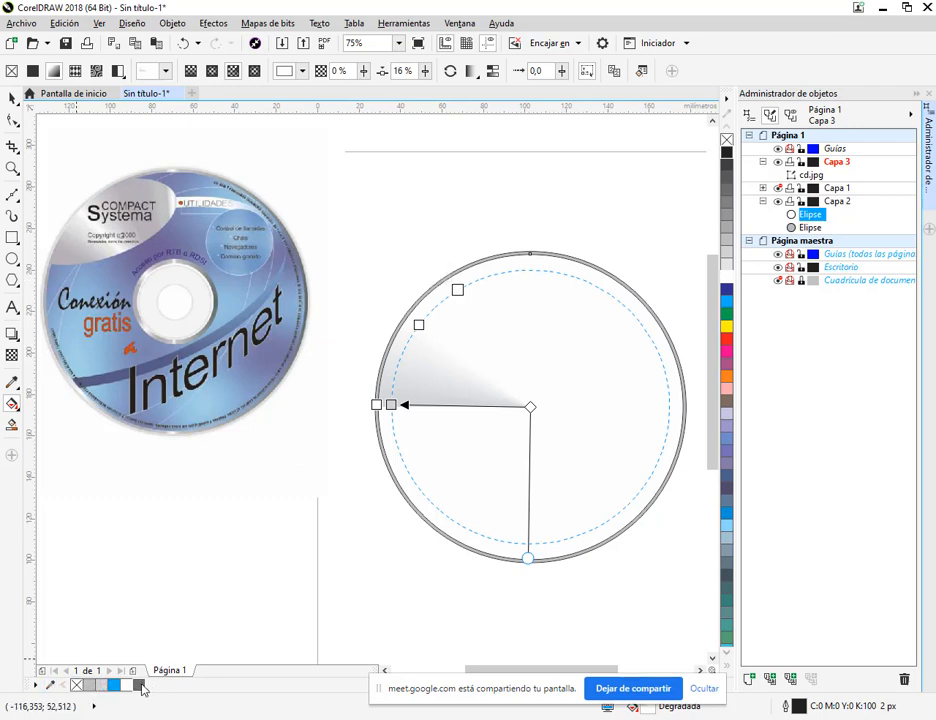
click(102, 685)
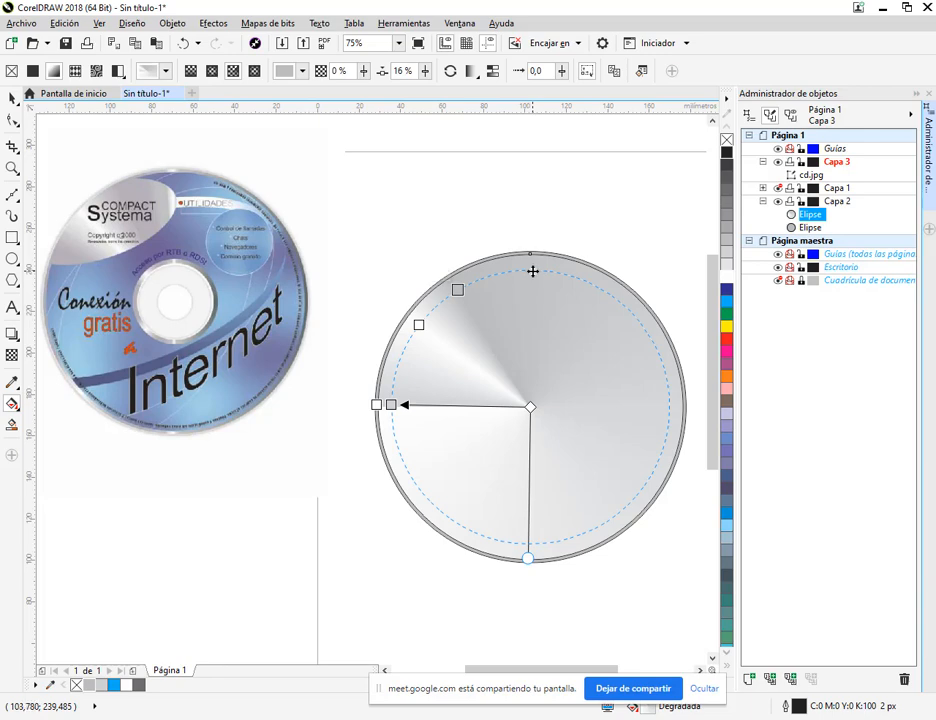
drag(458, 290, 481, 279)
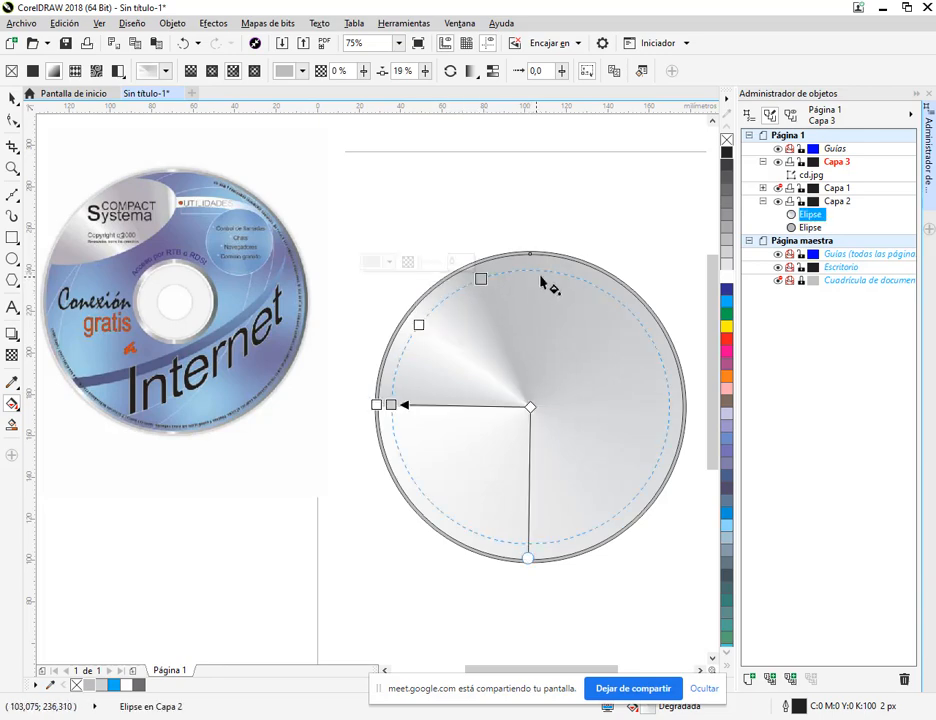
double_click(541, 270)
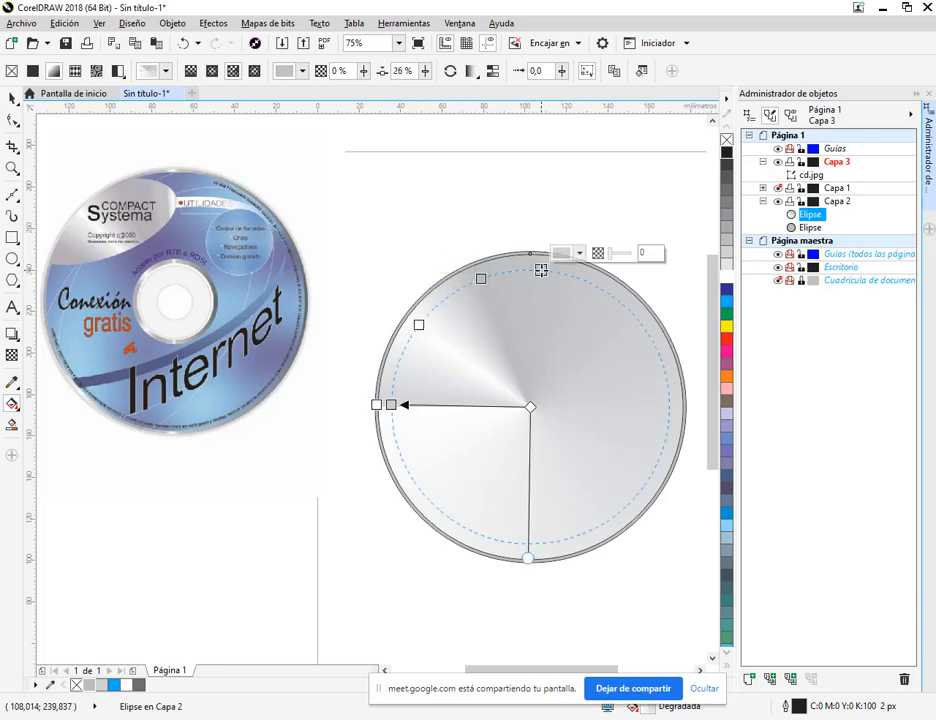
click(131, 686)
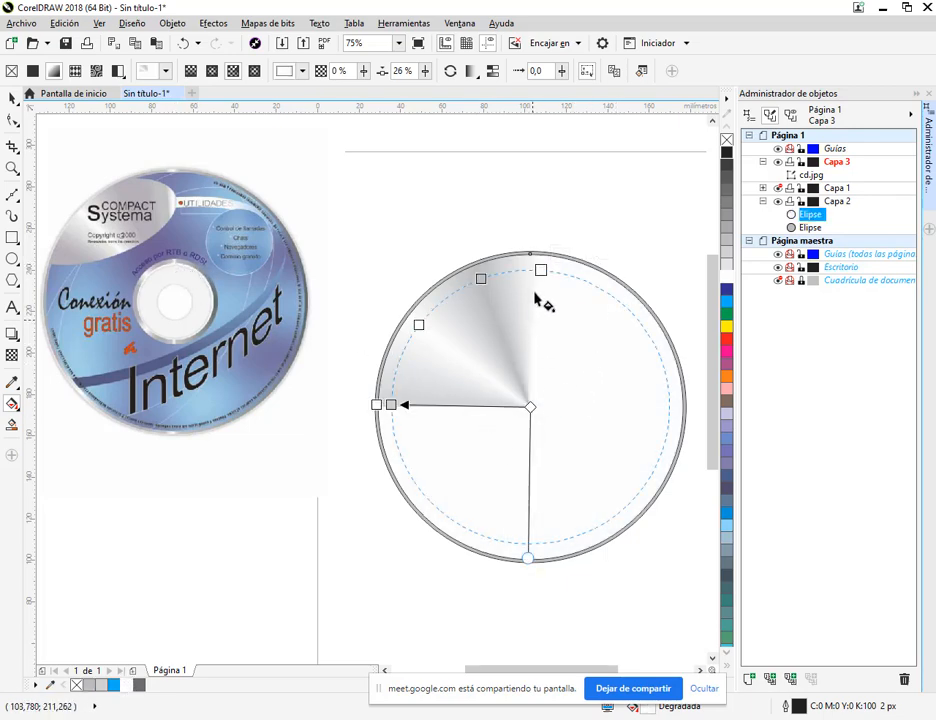
Step: Add a dark grey colour stop on the disc's upper right and a white one at 74% near its bottom
double_click(580, 281)
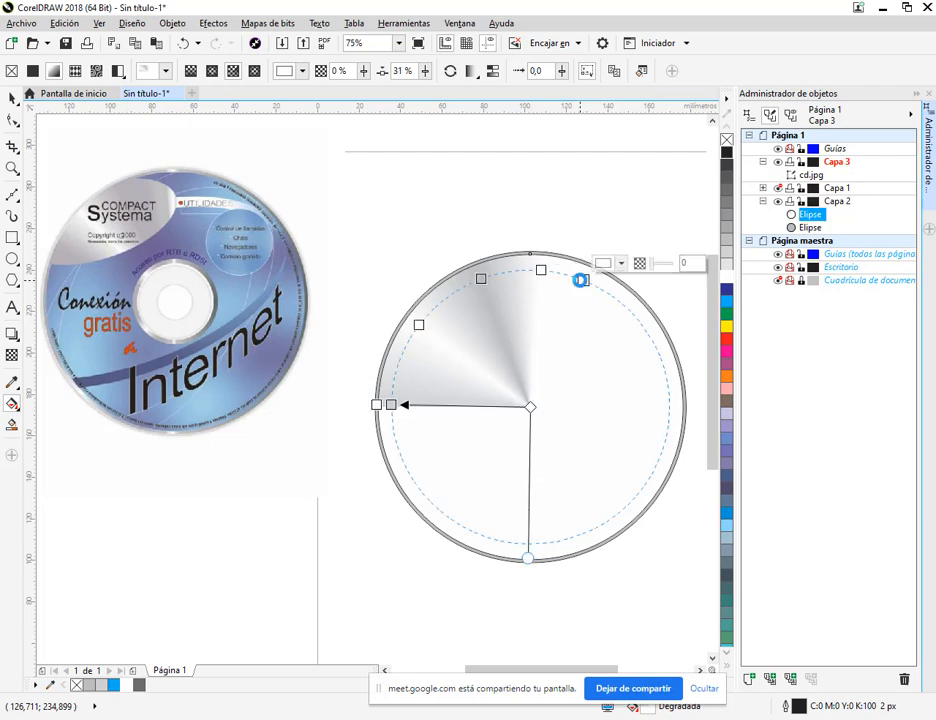
click(140, 688)
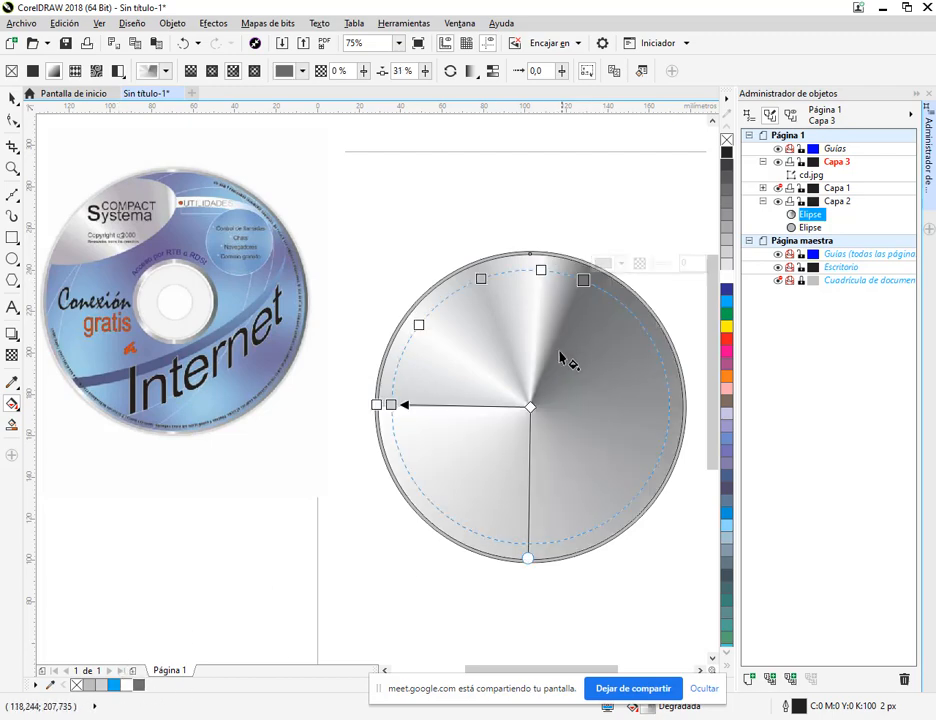
click(592, 284)
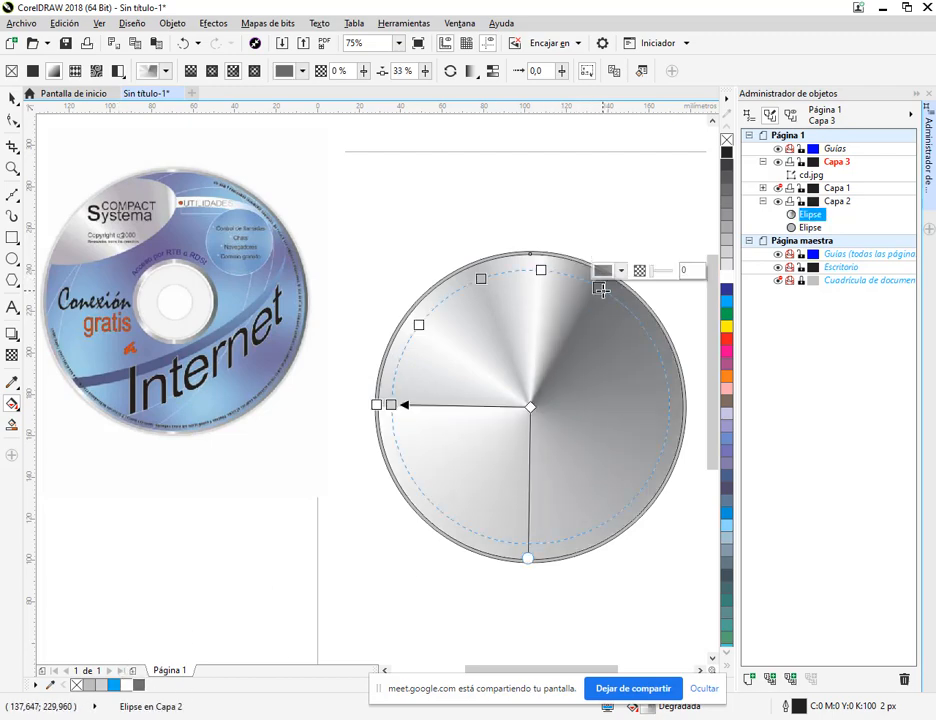
click(540, 543)
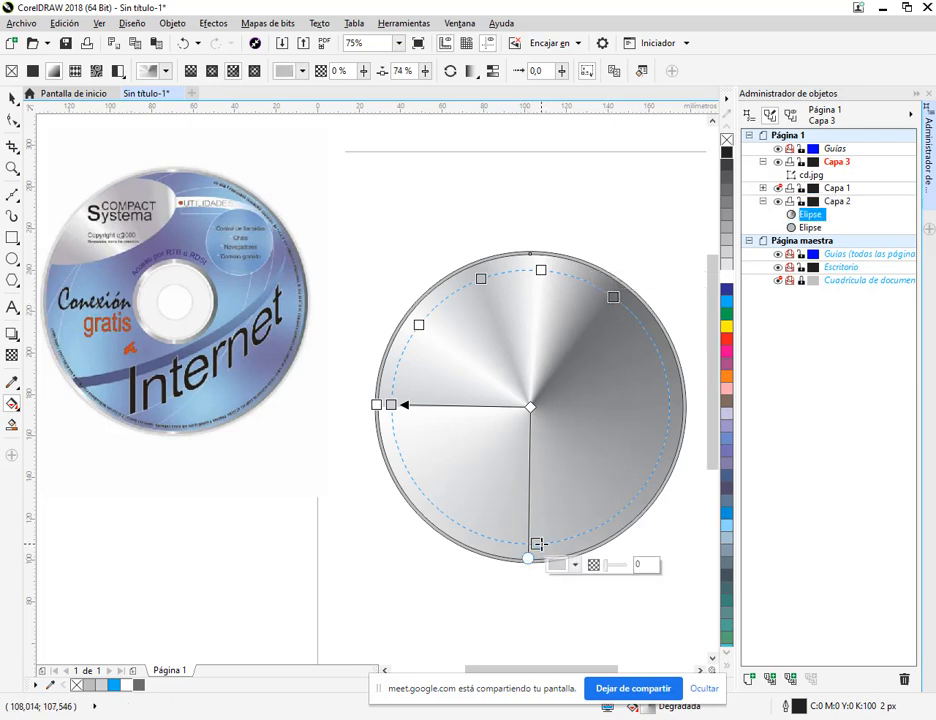
click(127, 685)
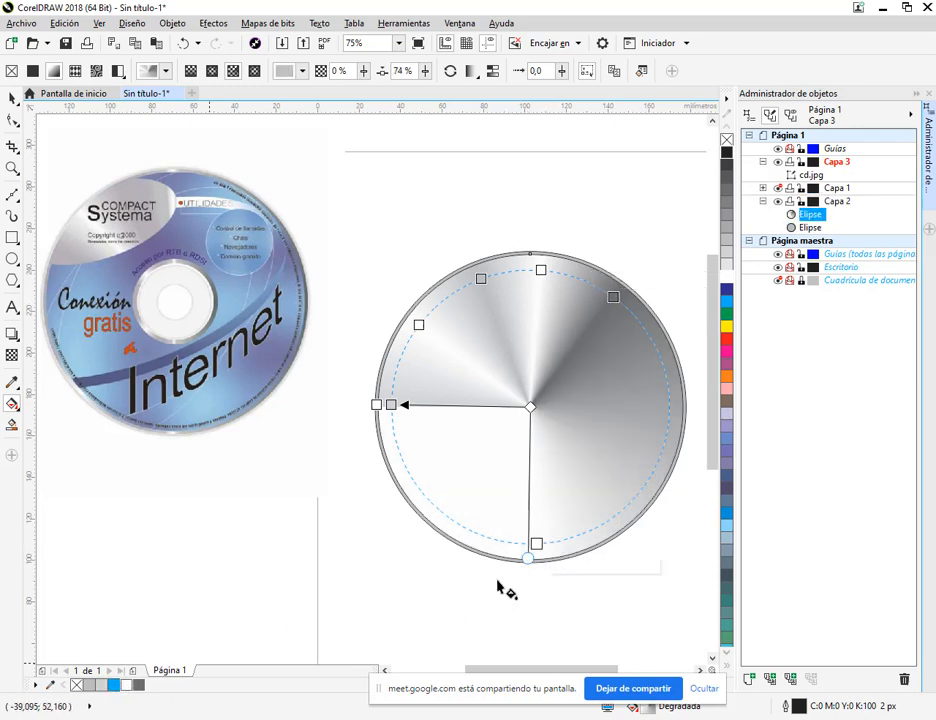
Step: Add a dark grey colour stop at 68% on the disc's lower right and a light grey one at 90% on its lower left
double_click(589, 531)
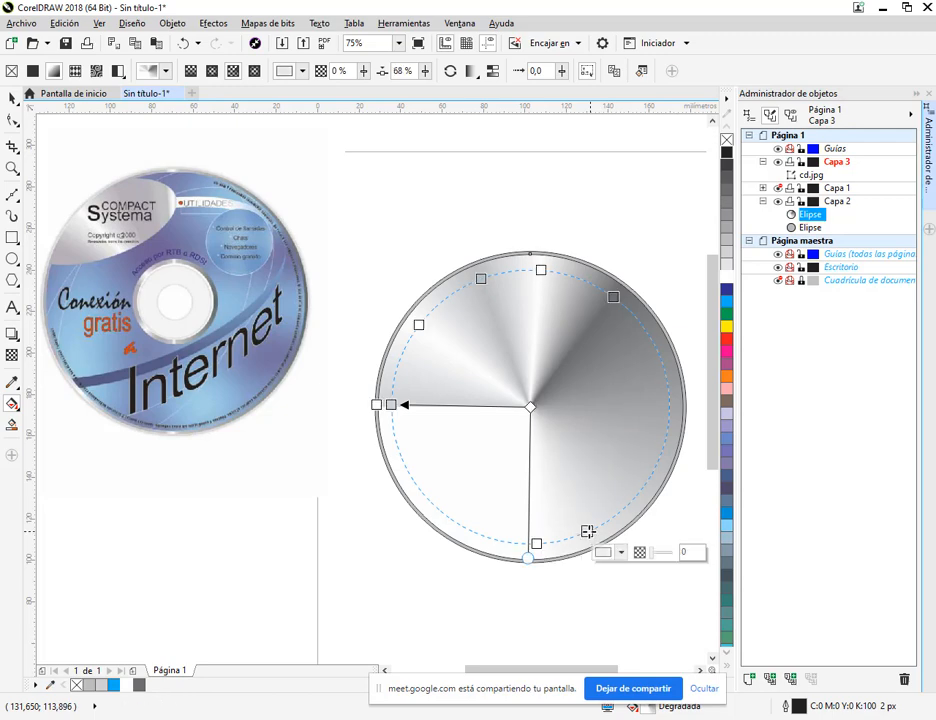
click(139, 686)
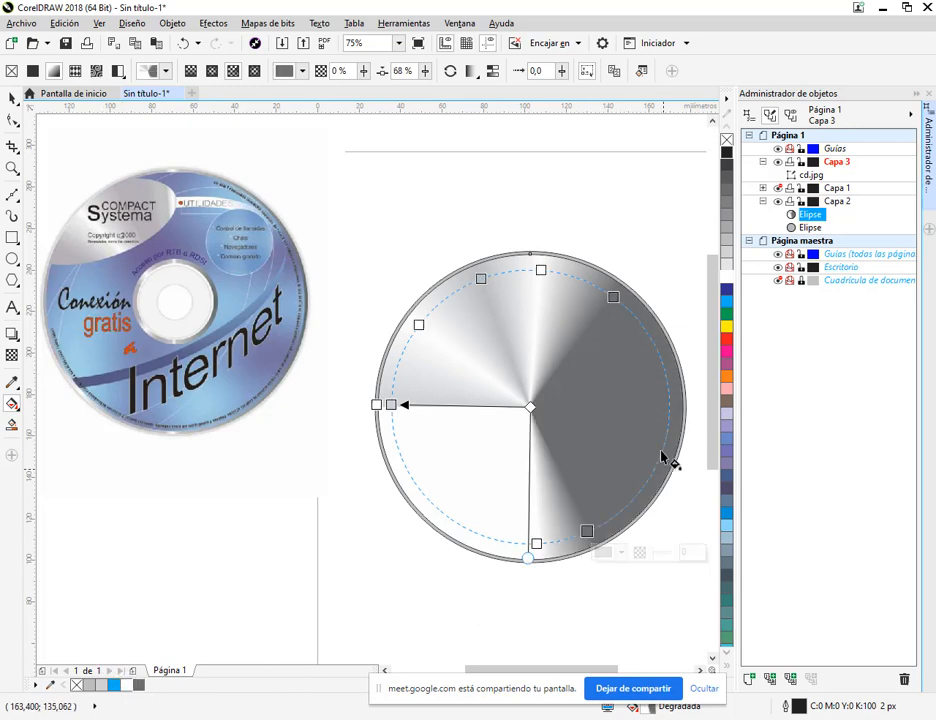
double_click(416, 485)
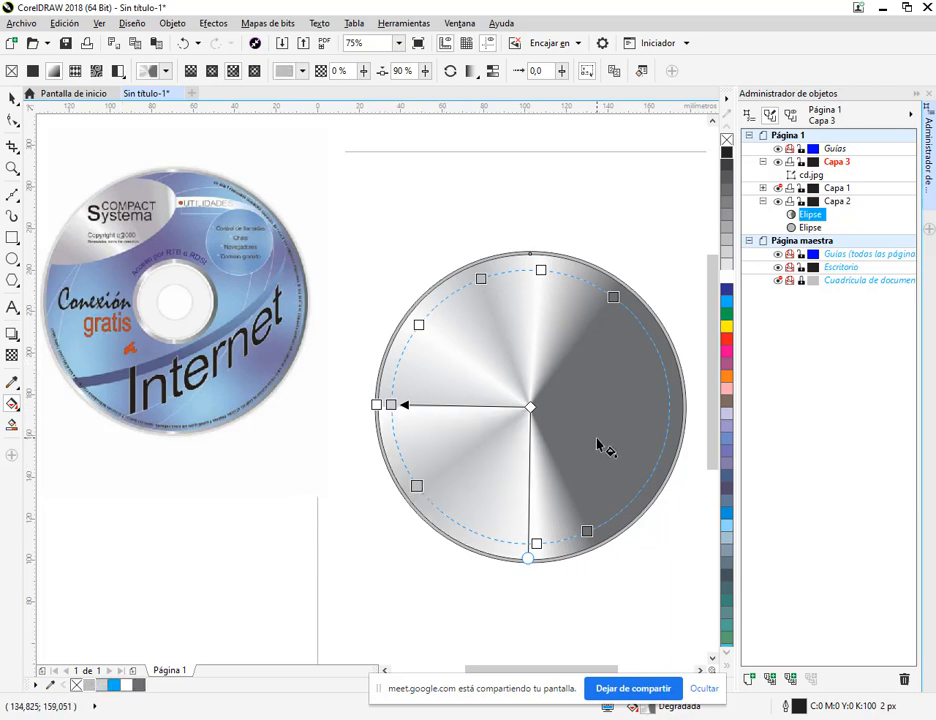
Step: Show the Capa 1 layer over the metallic disc and lock Capa 3, which holds the reference image
click(13, 97)
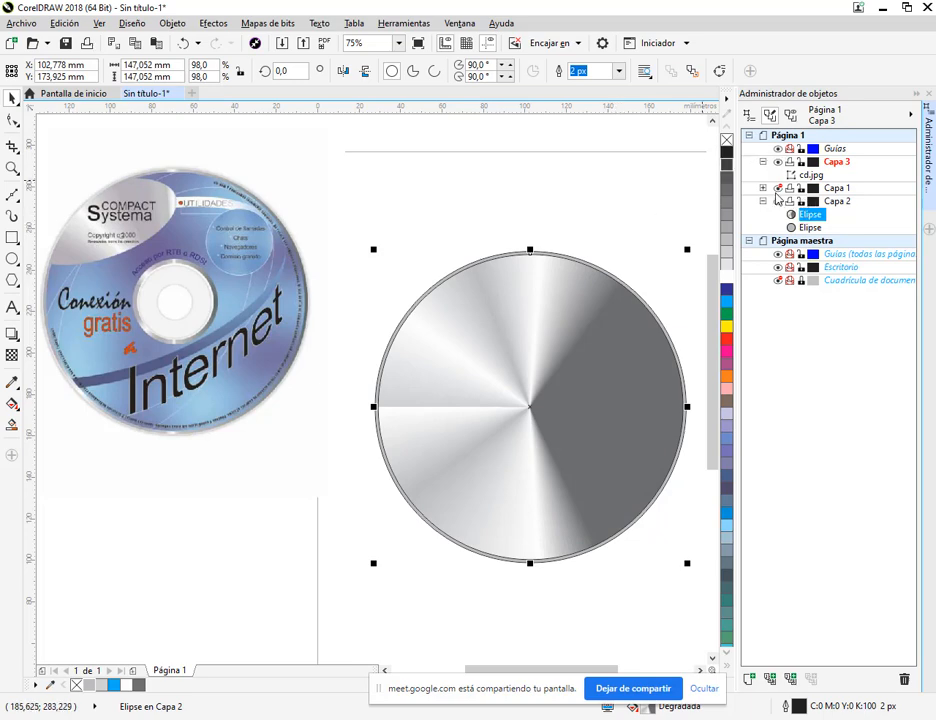
click(778, 189)
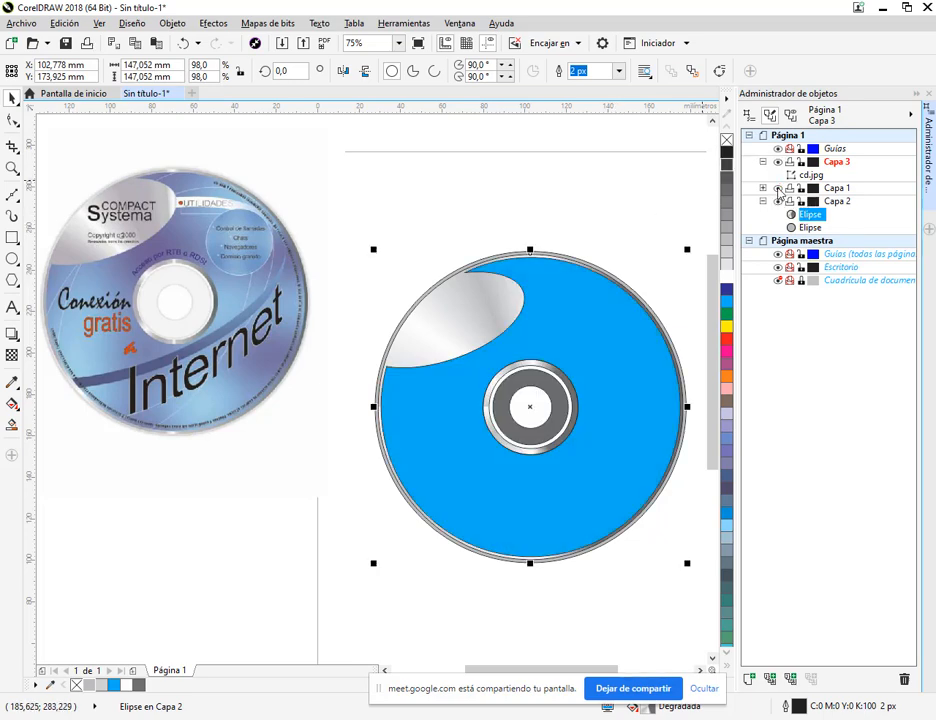
click(543, 204)
scroll(539, 380, up, 2)
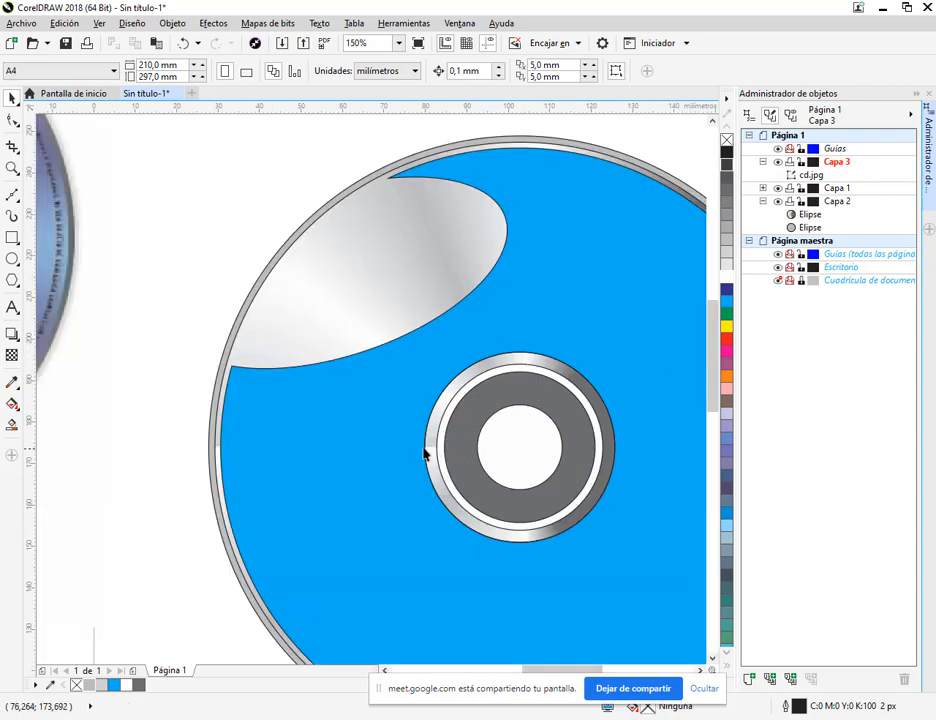
click(388, 265)
scroll(420, 300, down, 2)
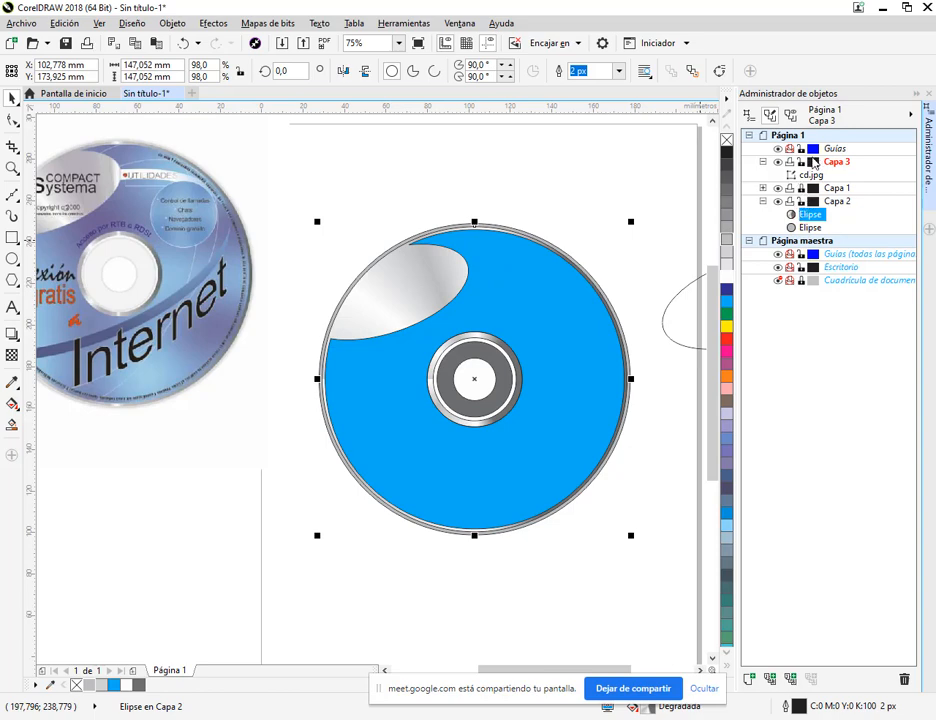
click(812, 218)
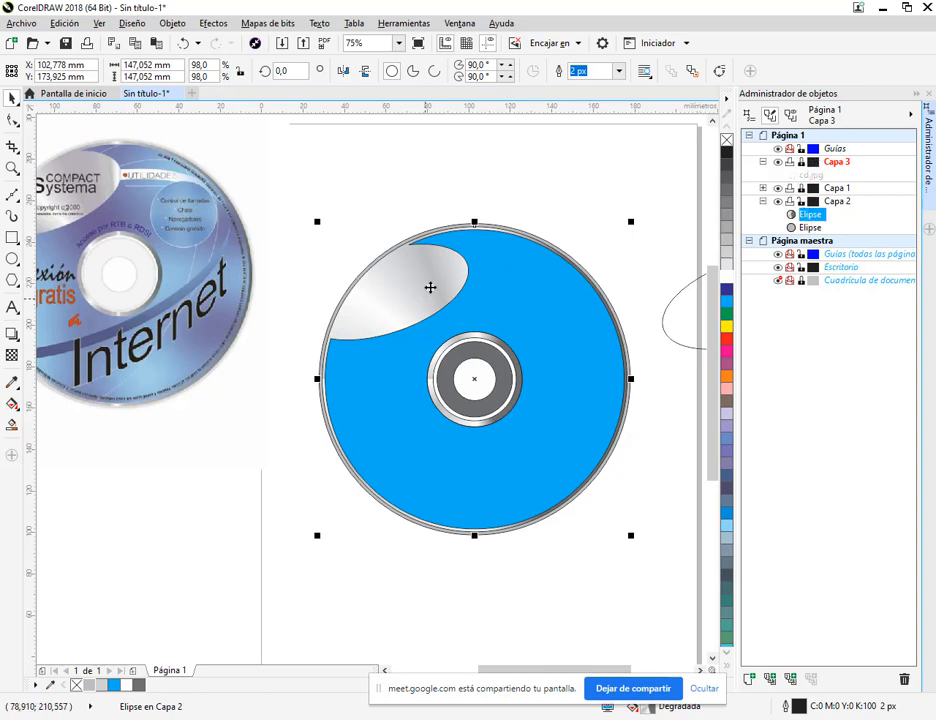
Step: Recolour the conical gradient's upper-right stop at 35% to a medium grey with CMYK values 44, 35, 31, 0
click(13, 405)
click(557, 270)
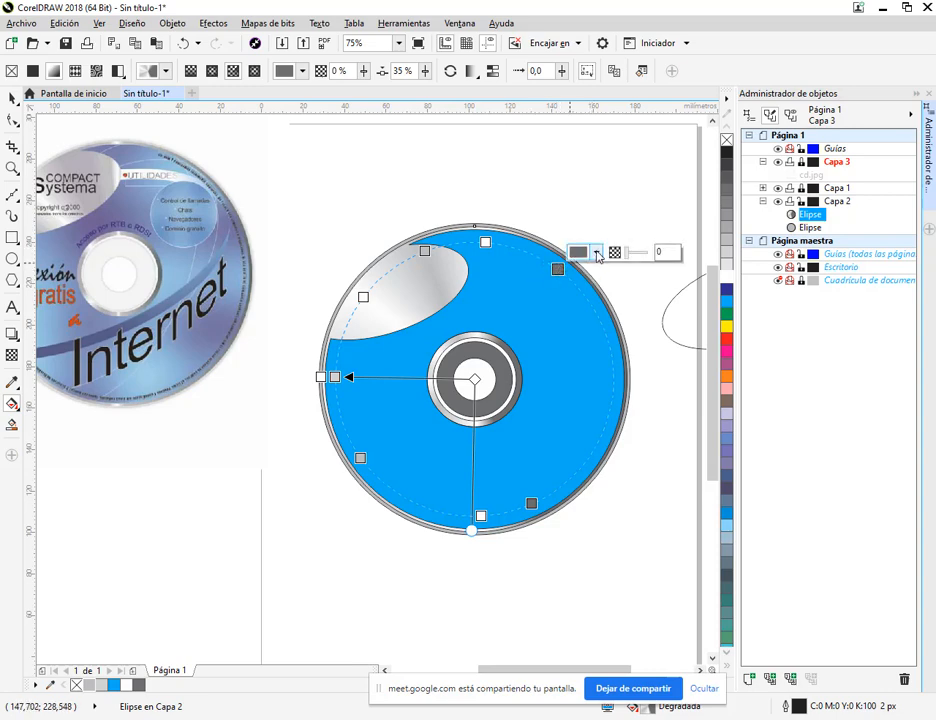
click(594, 252)
click(581, 357)
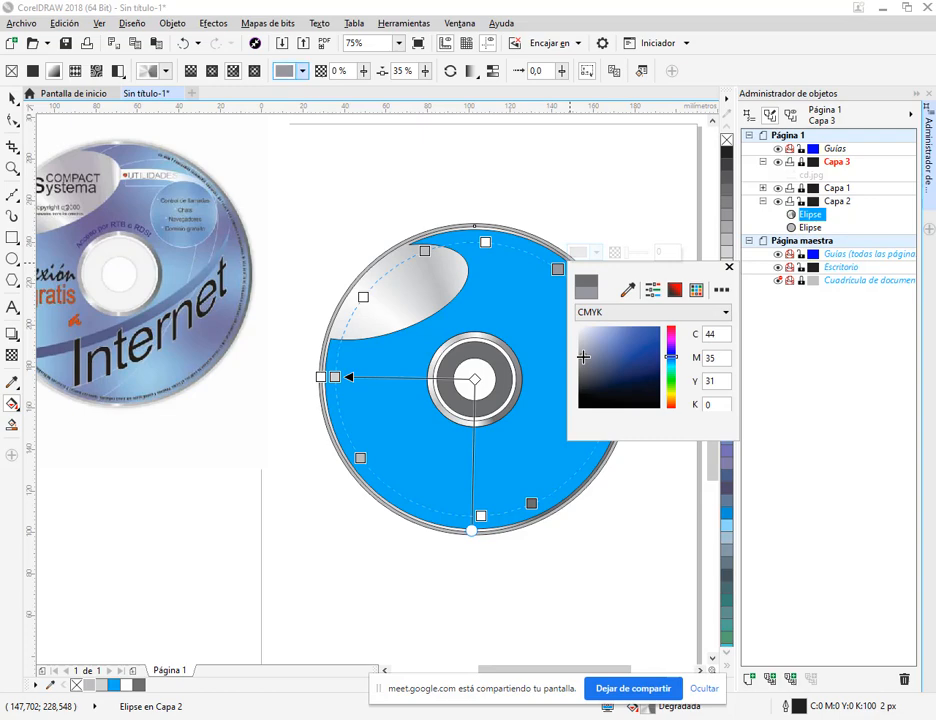
click(716, 356)
click(729, 268)
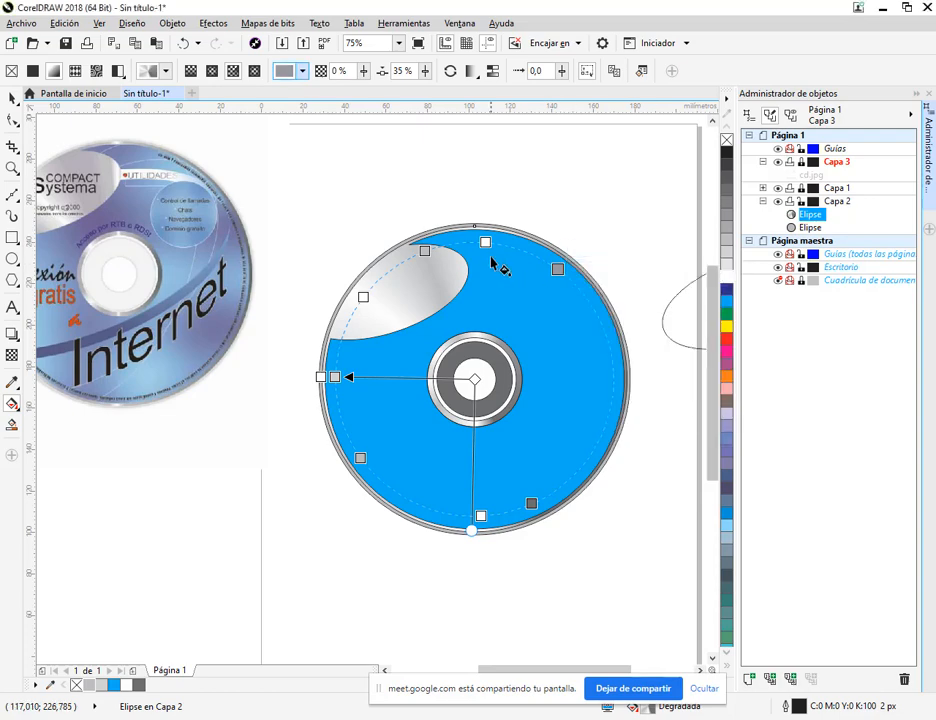
click(557, 268)
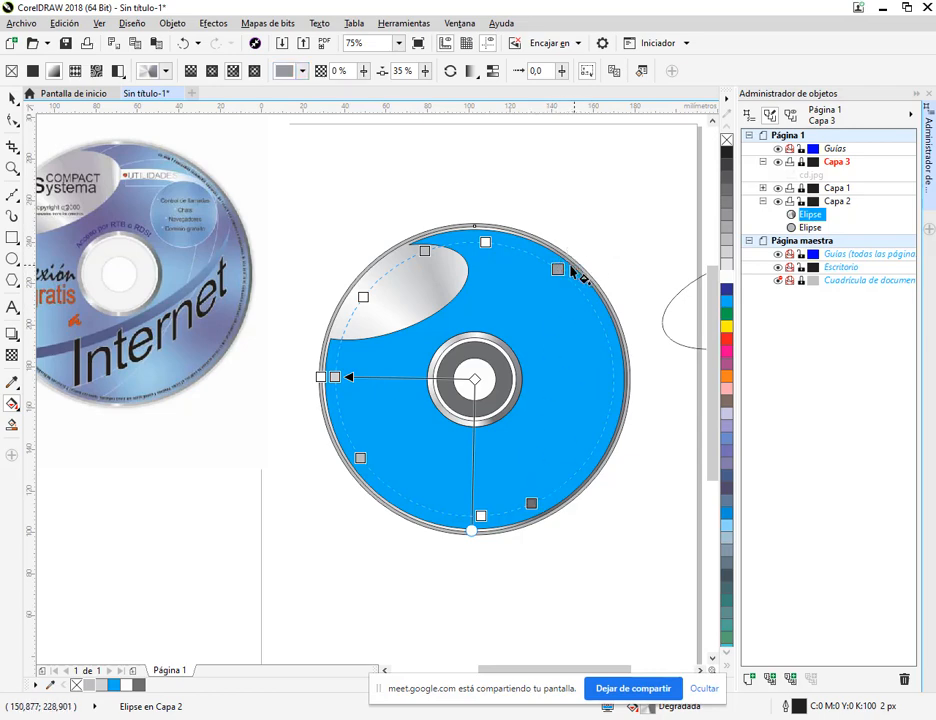
click(596, 253)
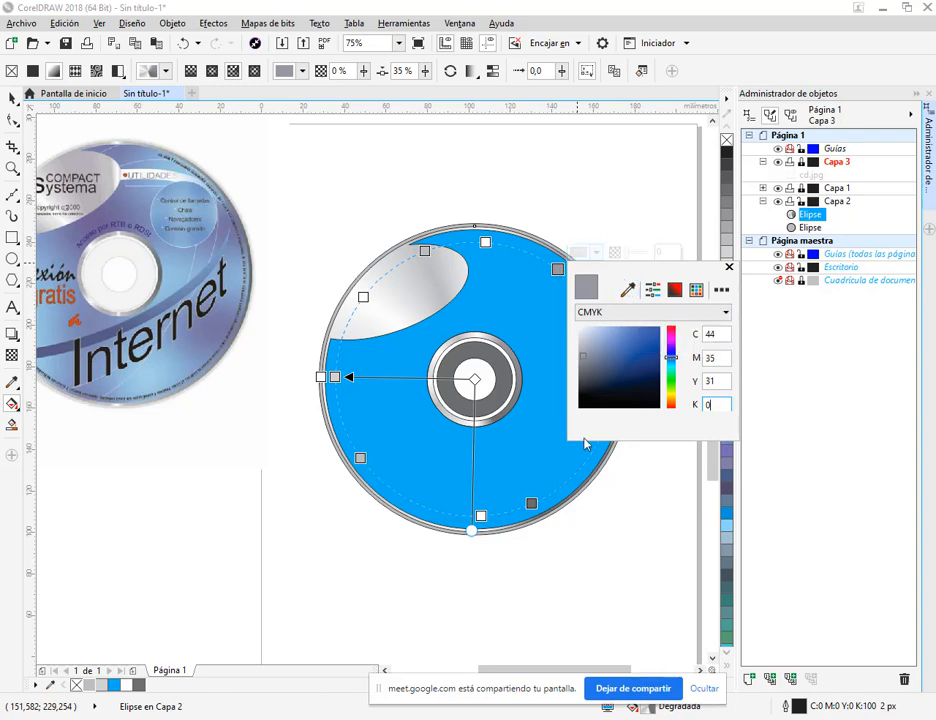
Step: Move the dark grey stop near the bottom of the conical gradient to 70%, closer to the white stop
click(530, 503)
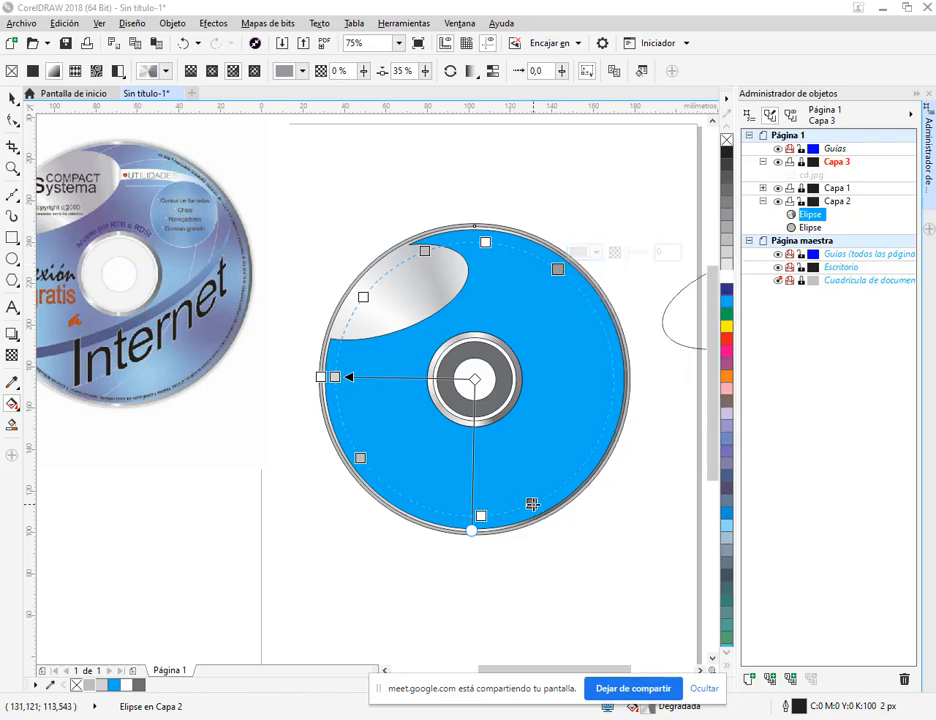
click(532, 504)
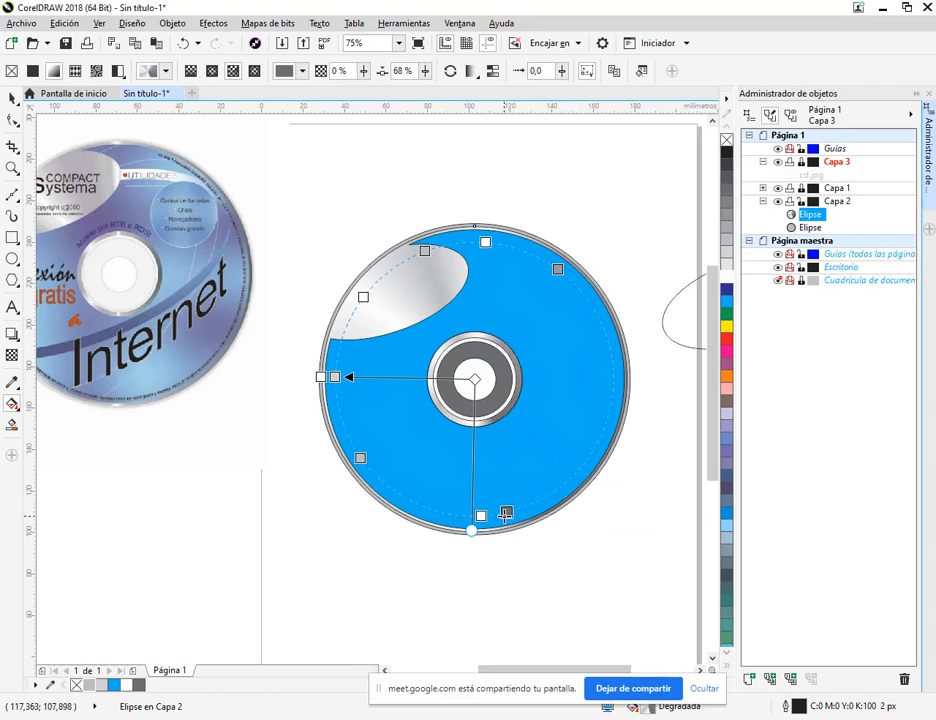
scroll(485, 436, up, 2)
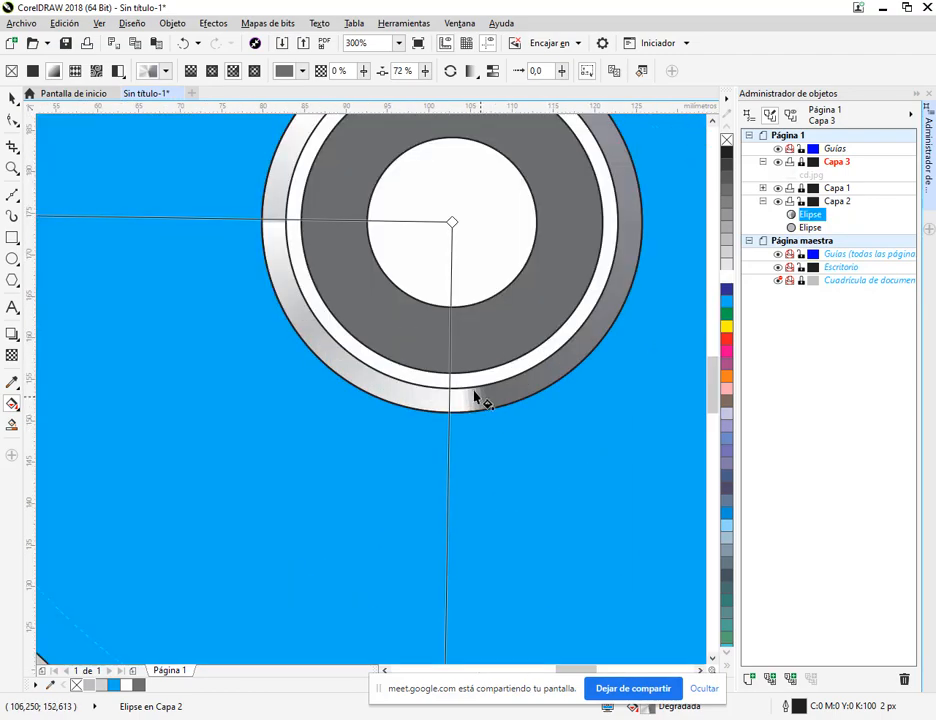
scroll(468, 402, down, 2)
scroll(486, 495, up, 1)
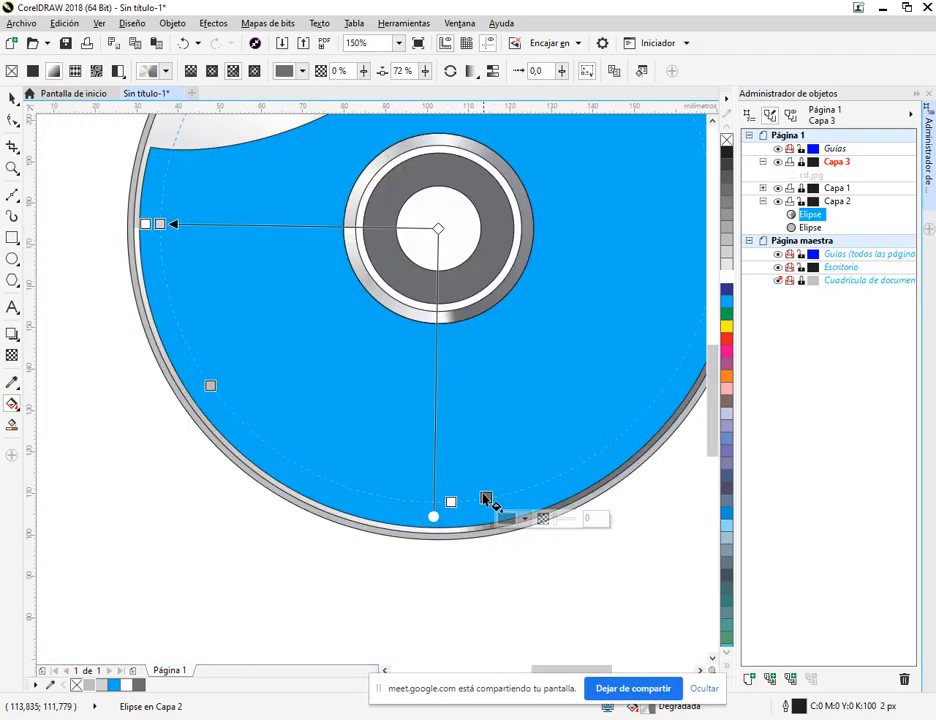
drag(485, 498, 519, 489)
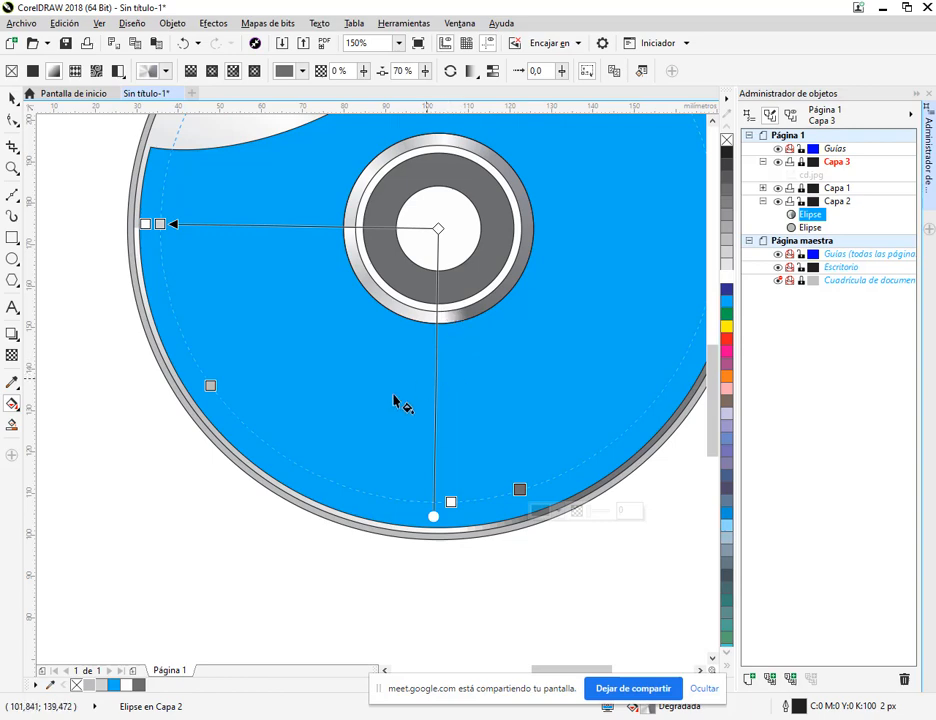
Step: Recolour the lower-left gradient stop at 90% dark grey and the upper-left stop at 19% medium grey
click(210, 386)
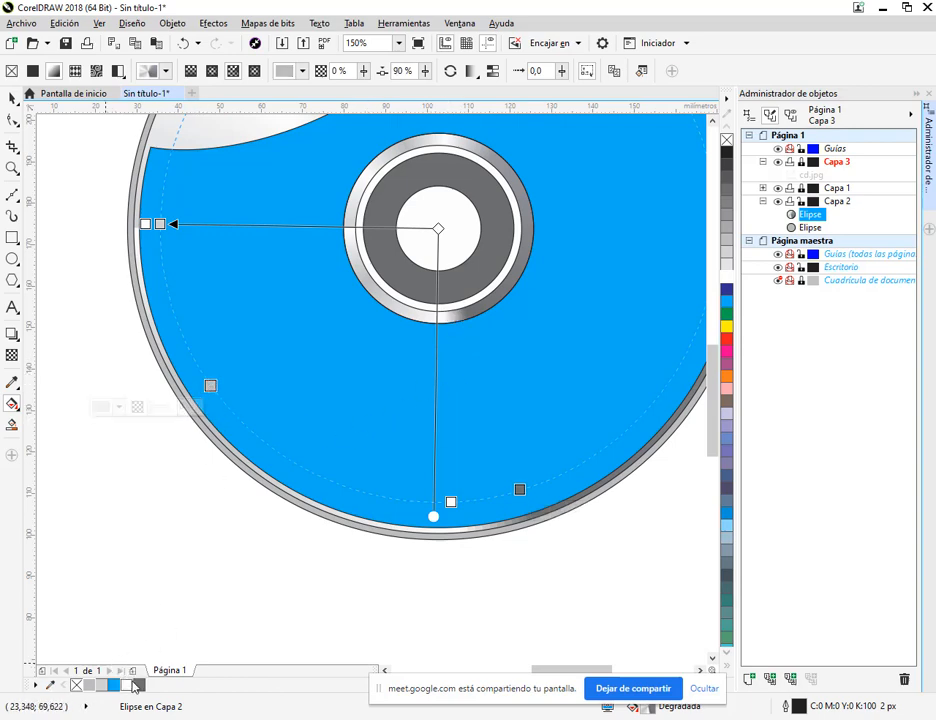
scroll(378, 306, down, 1)
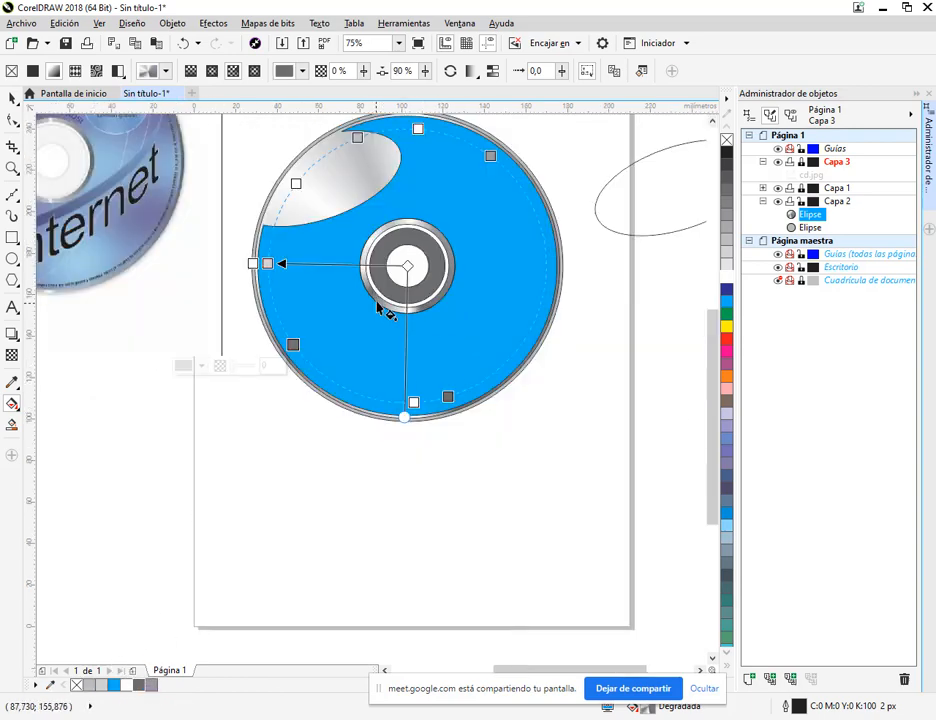
click(140, 686)
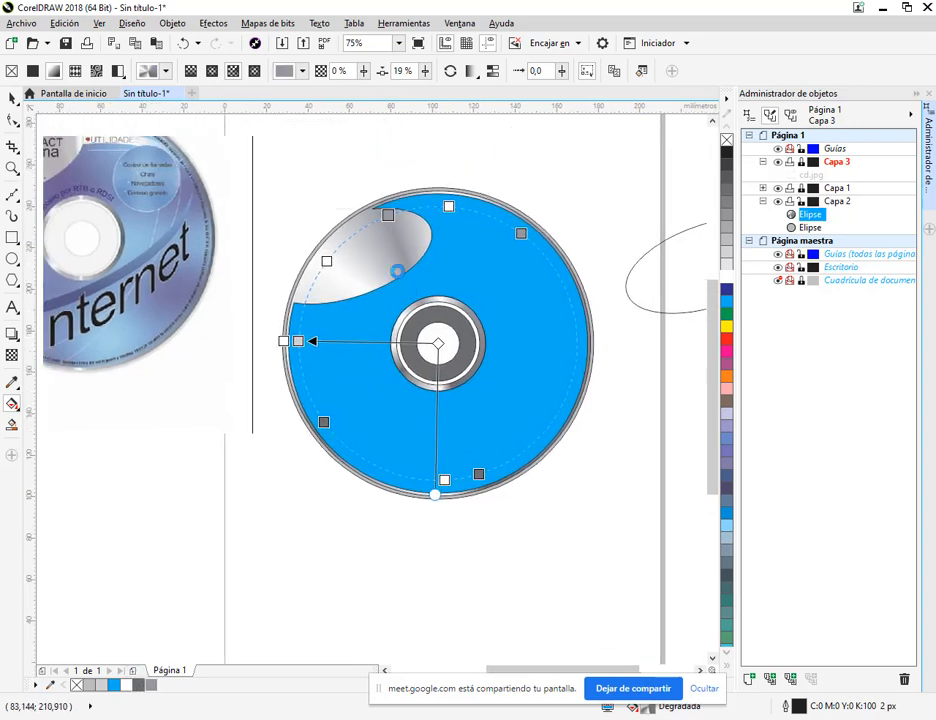
Step: Recolour the gradient stops at 90% and 70% with the medium grey used for the 35% stop
scroll(340, 240, up, 1)
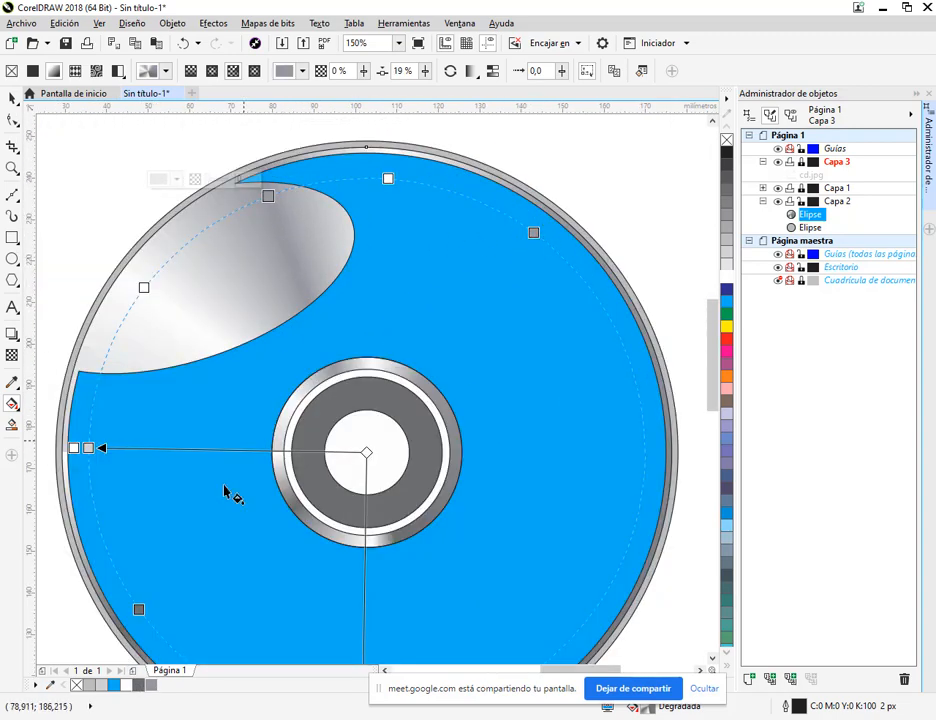
drag(256, 460, 288, 318)
click(177, 458)
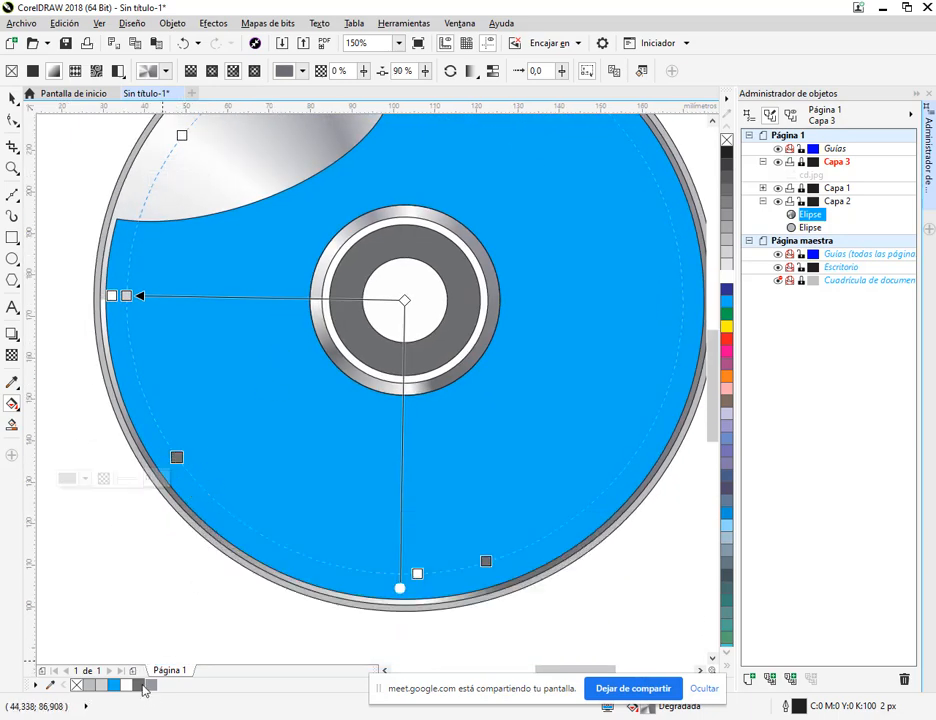
click(485, 562)
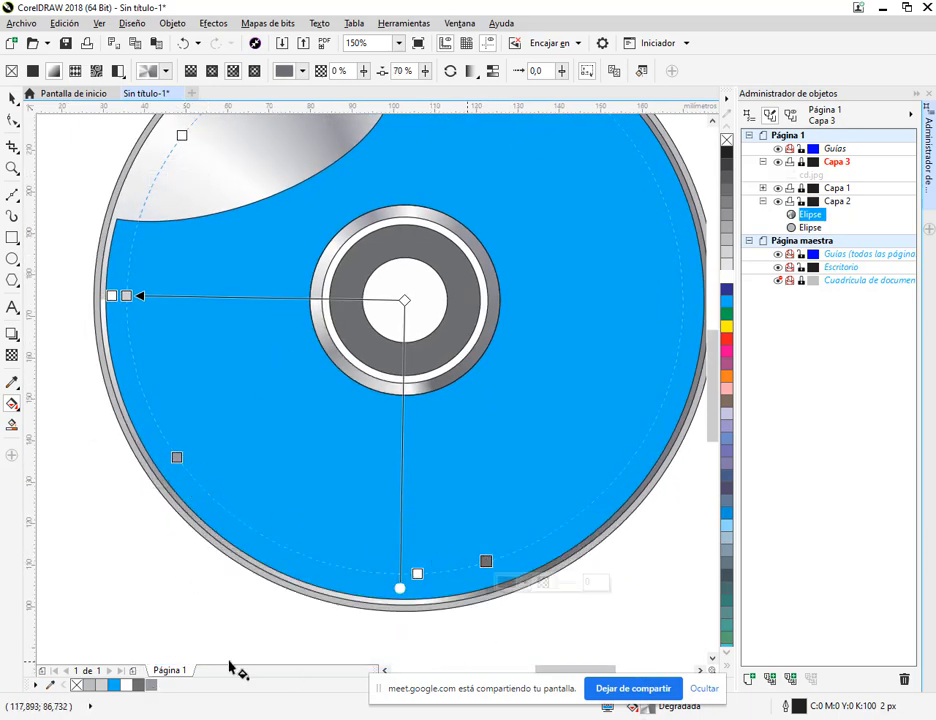
click(153, 685)
drag(624, 391, 613, 441)
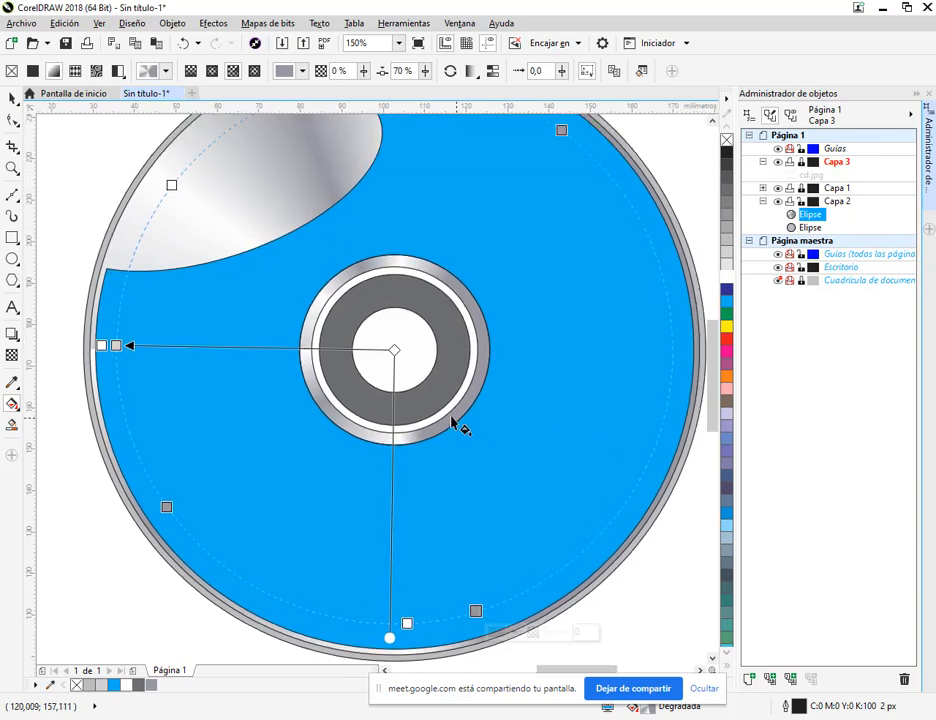
Step: Switch the drawing's display quality to Normal and inspect the gradient in the silver oval and hub ring
scroll(334, 234, down, 1)
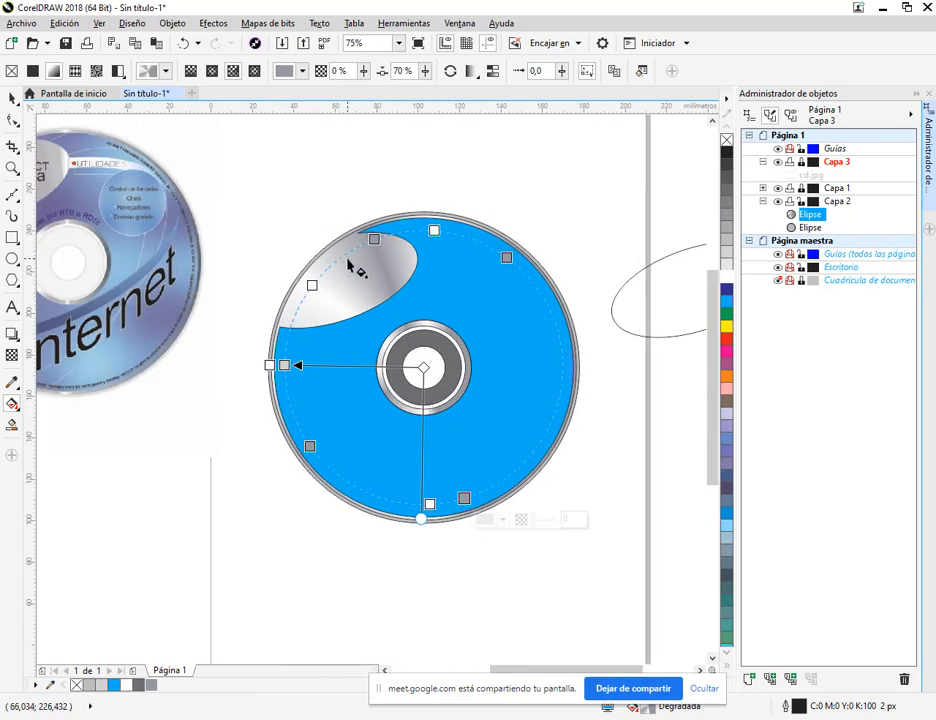
scroll(358, 272, up, 1)
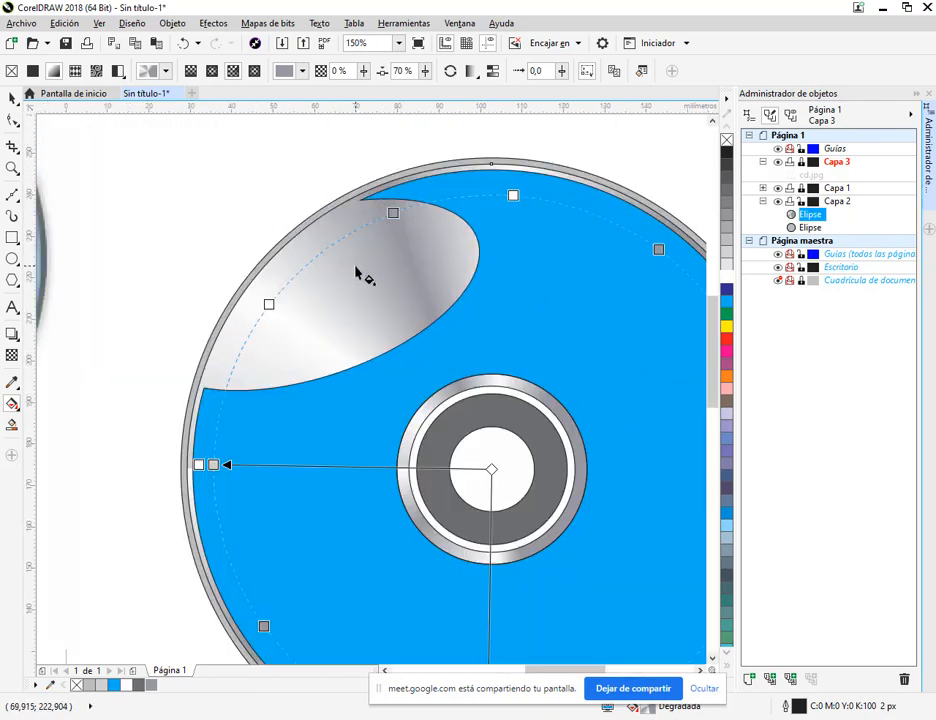
click(99, 23)
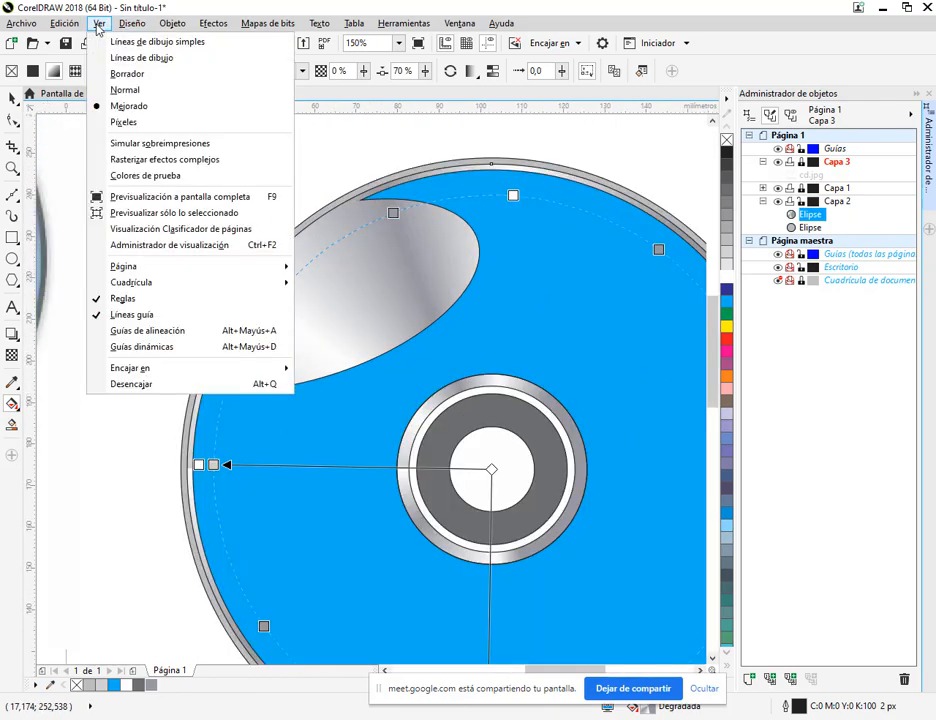
click(120, 90)
scroll(325, 270, down, 1)
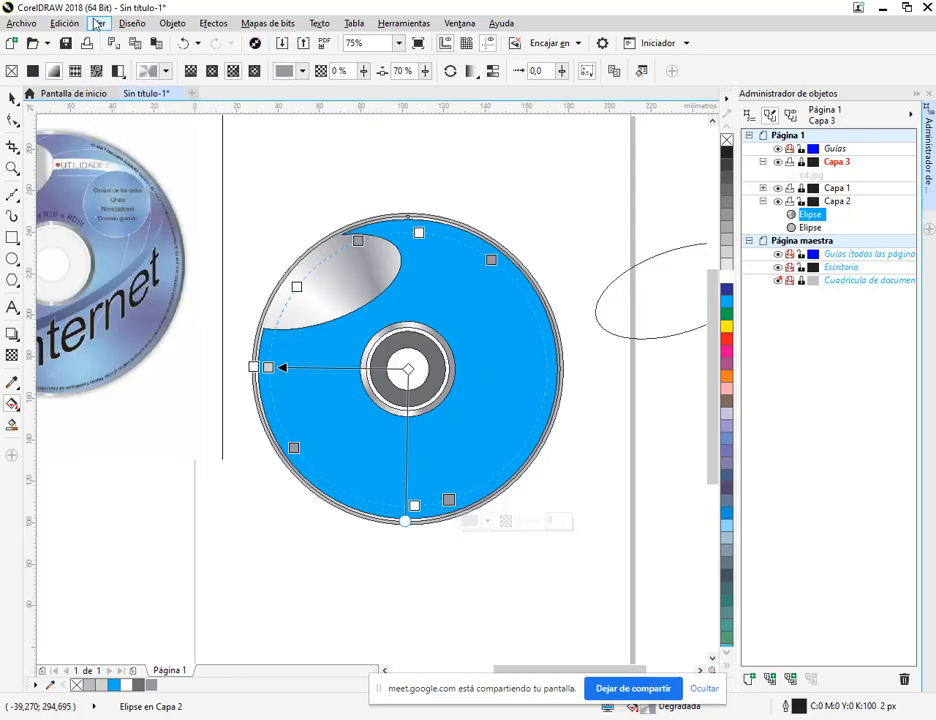
click(98, 23)
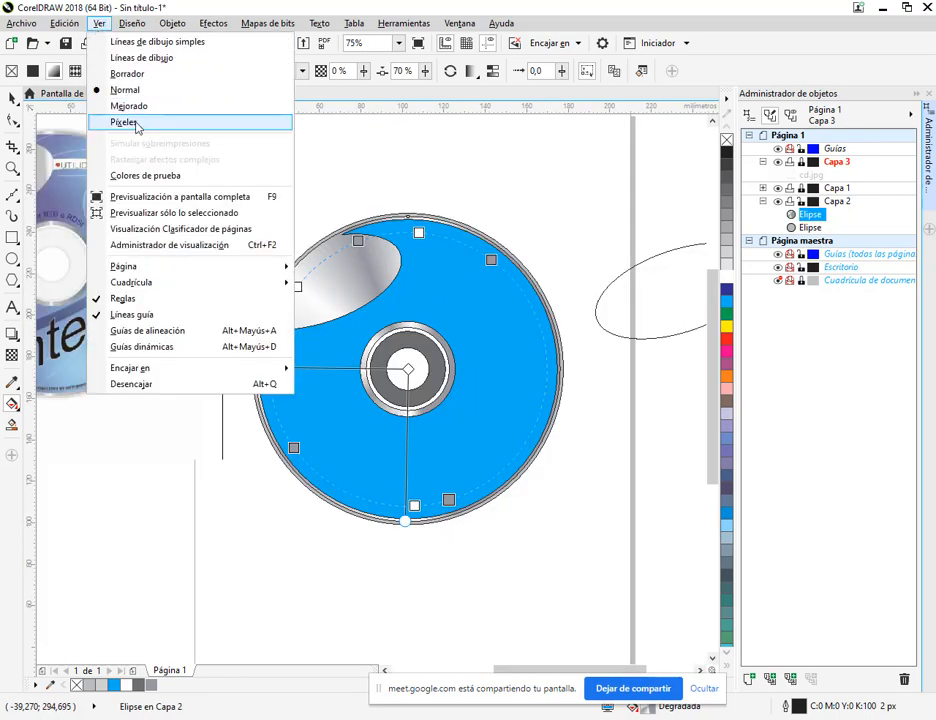
click(125, 90)
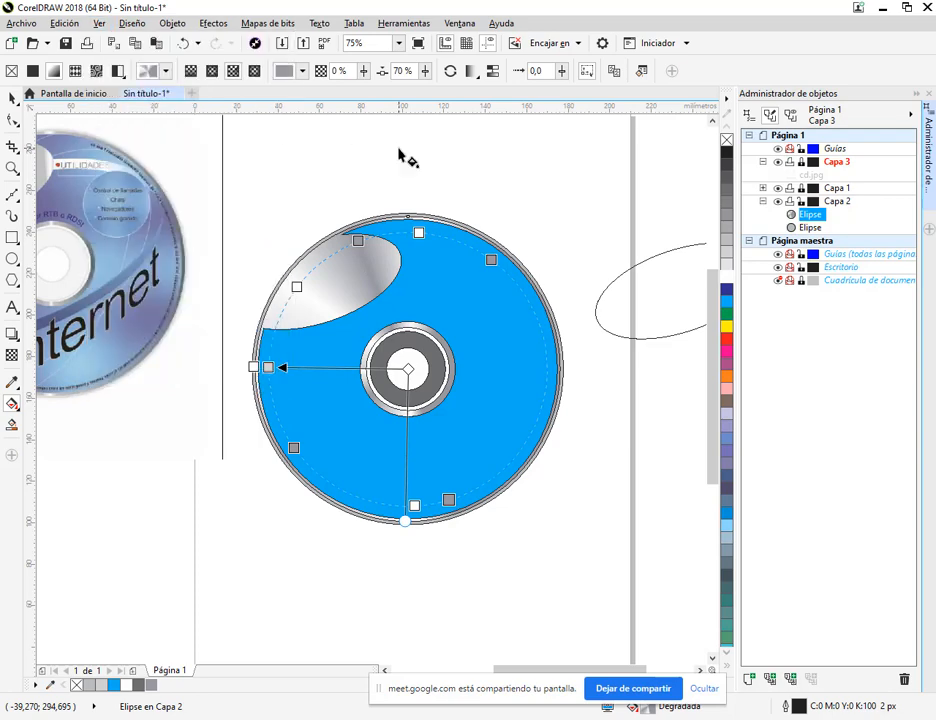
scroll(368, 270, up, 1)
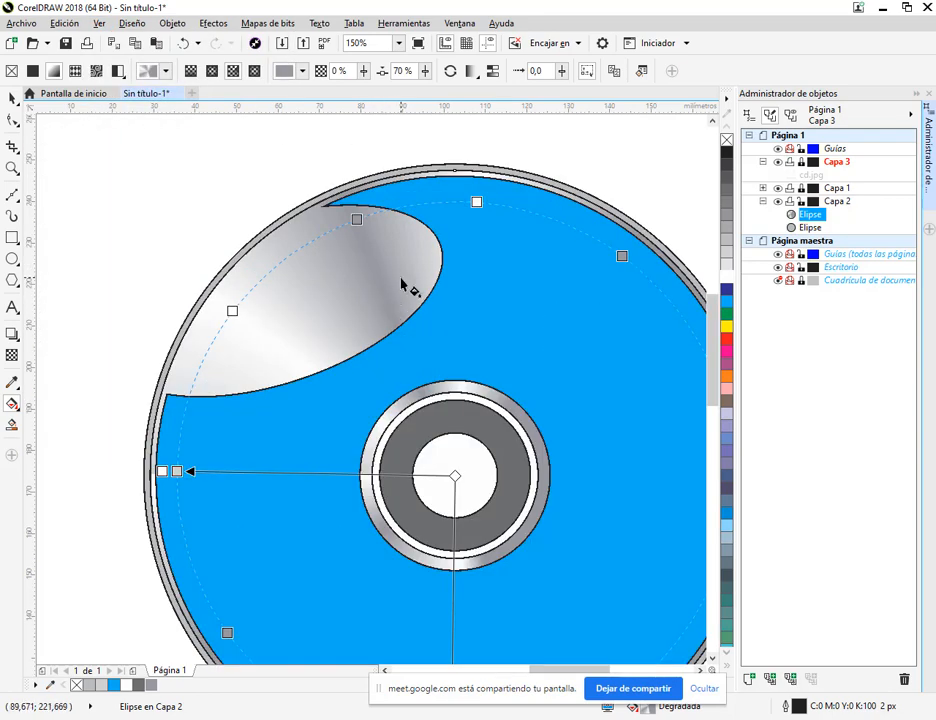
scroll(370, 284, down, 1)
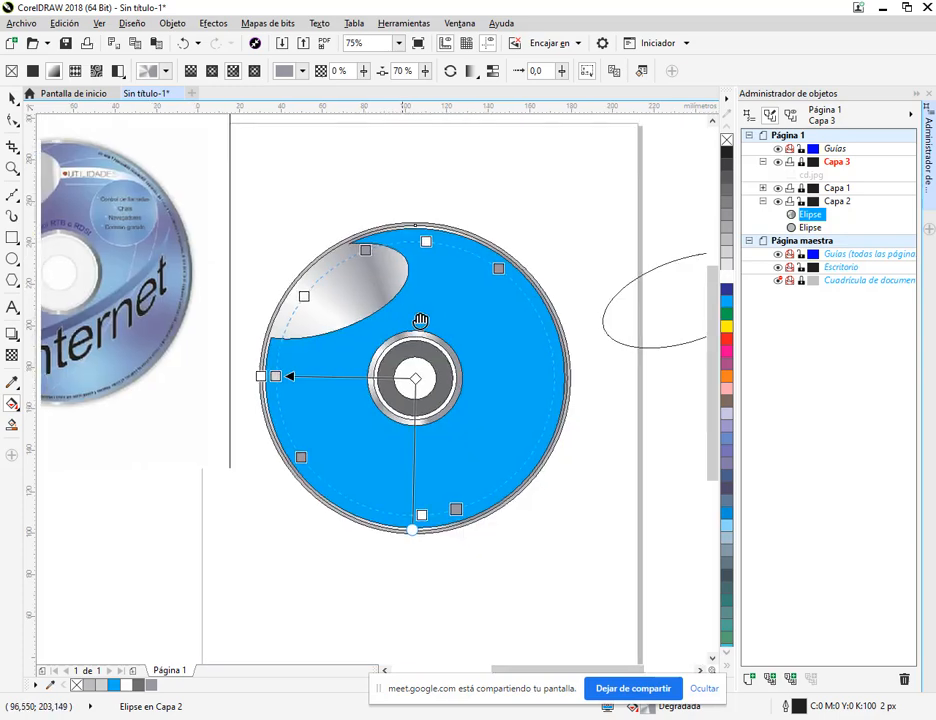
Step: Deselect the gradient-filled ellipse and switch to the Google Meet browser window
click(12, 99)
click(510, 198)
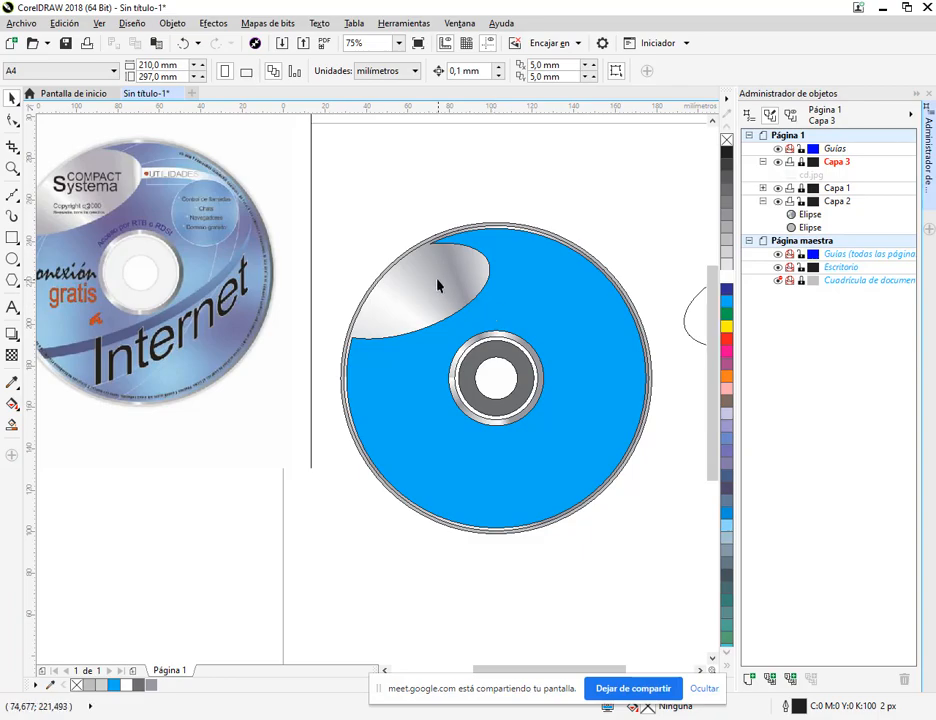
click(121, 688)
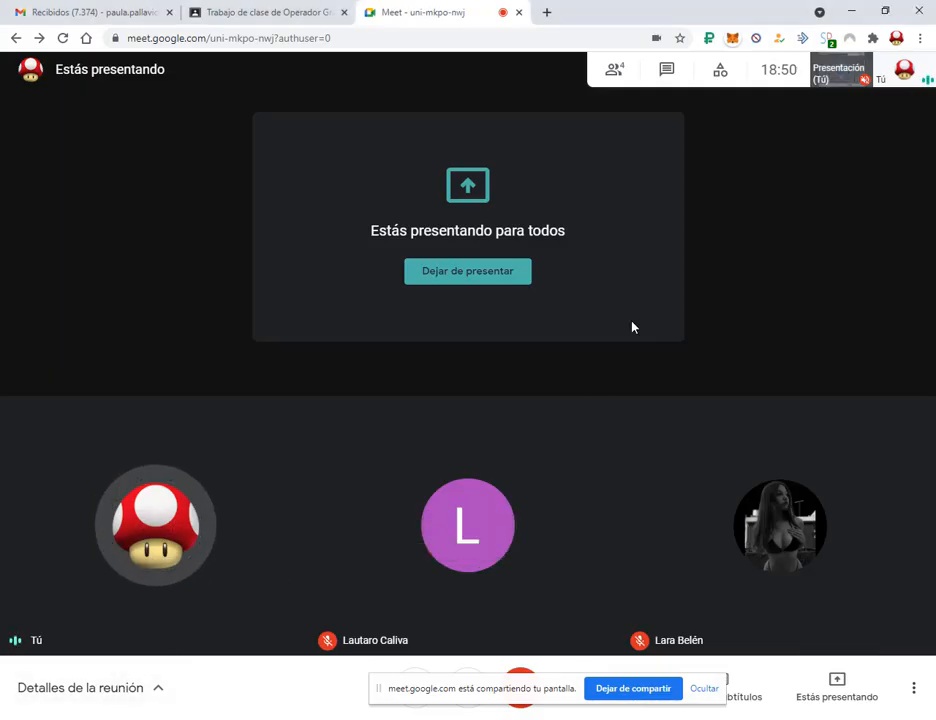
Step: Open the meeting's chat and switch back to the CorelDRAW drawing
click(664, 72)
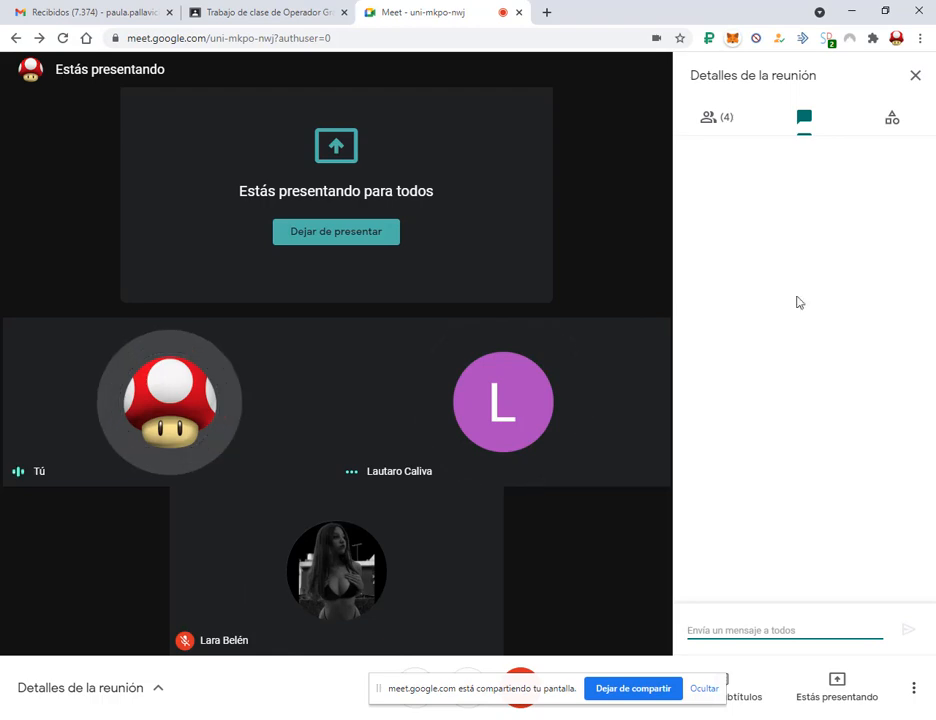
click(849, 12)
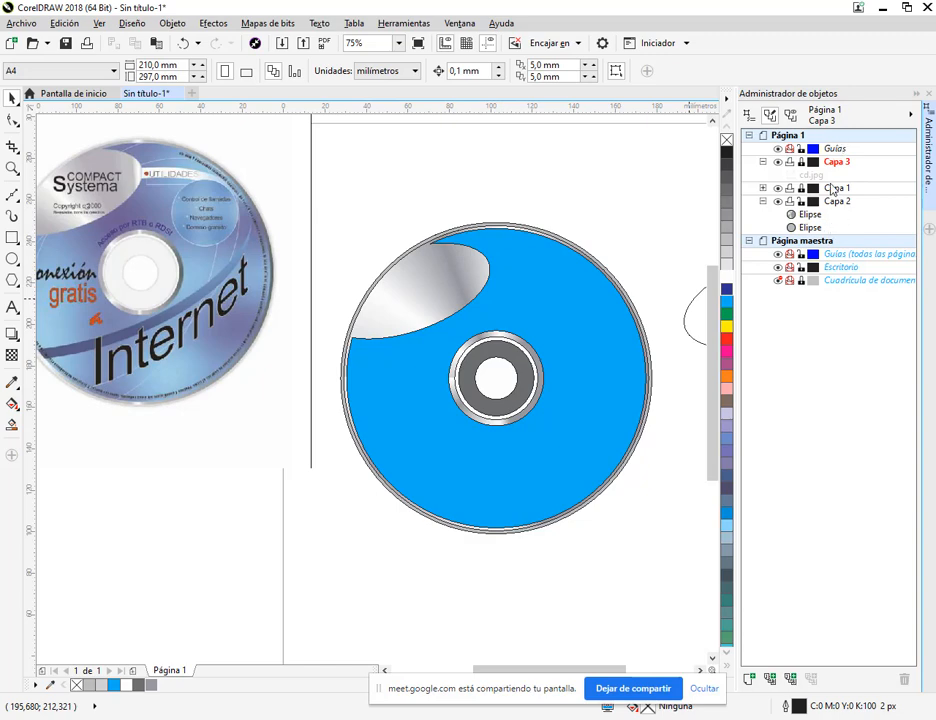
Step: Try to start a text object below the Croquis sketch while Capa 3 is the active layer
scroll(485, 382, down, 2)
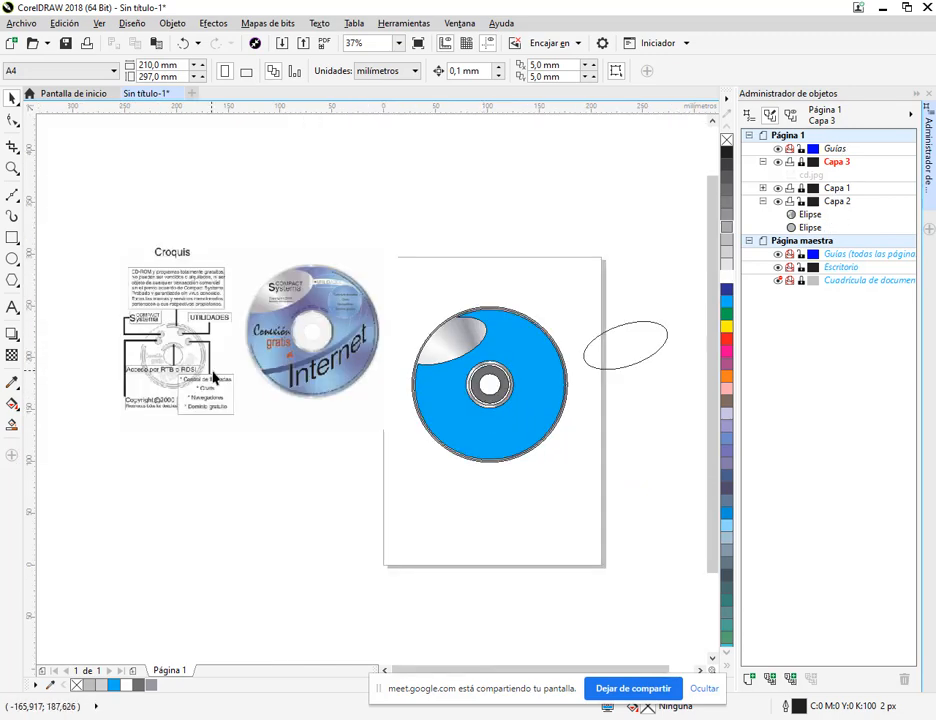
scroll(209, 382, up, 2)
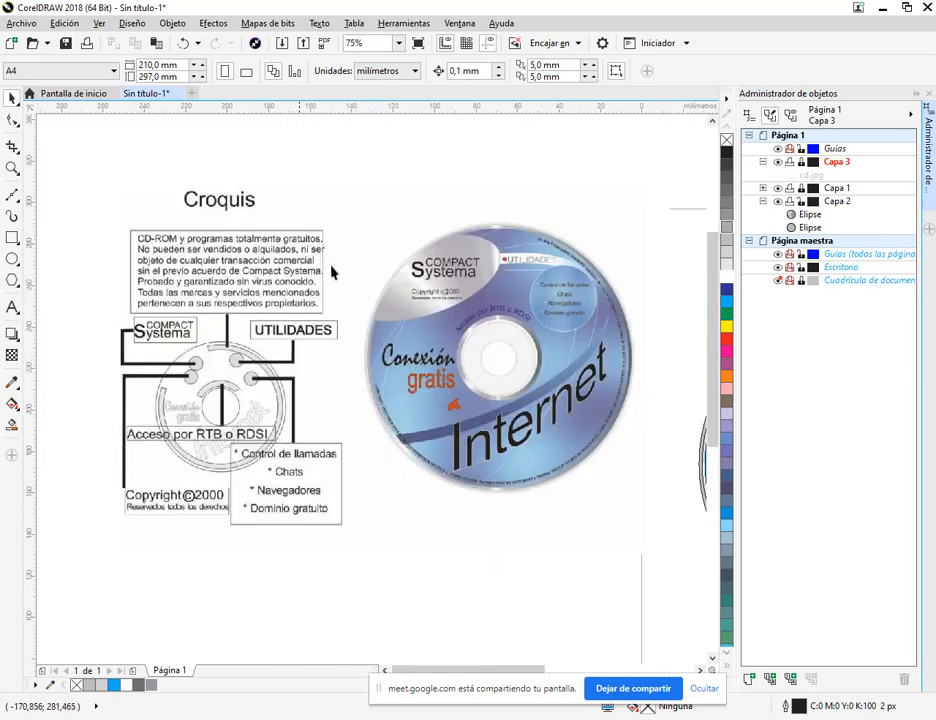
drag(350, 304, 456, 226)
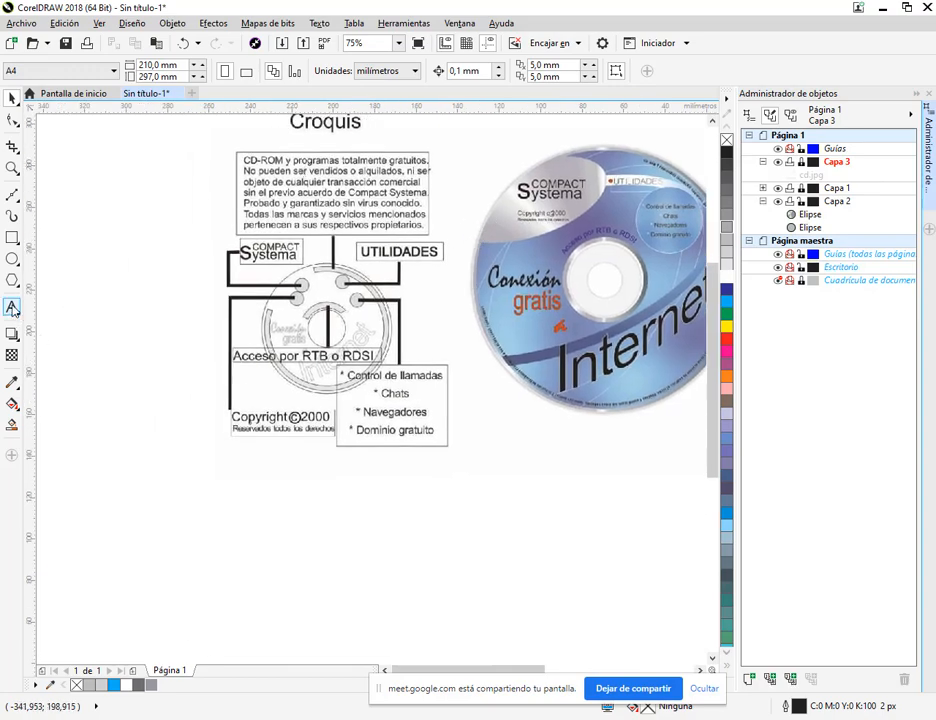
click(13, 309)
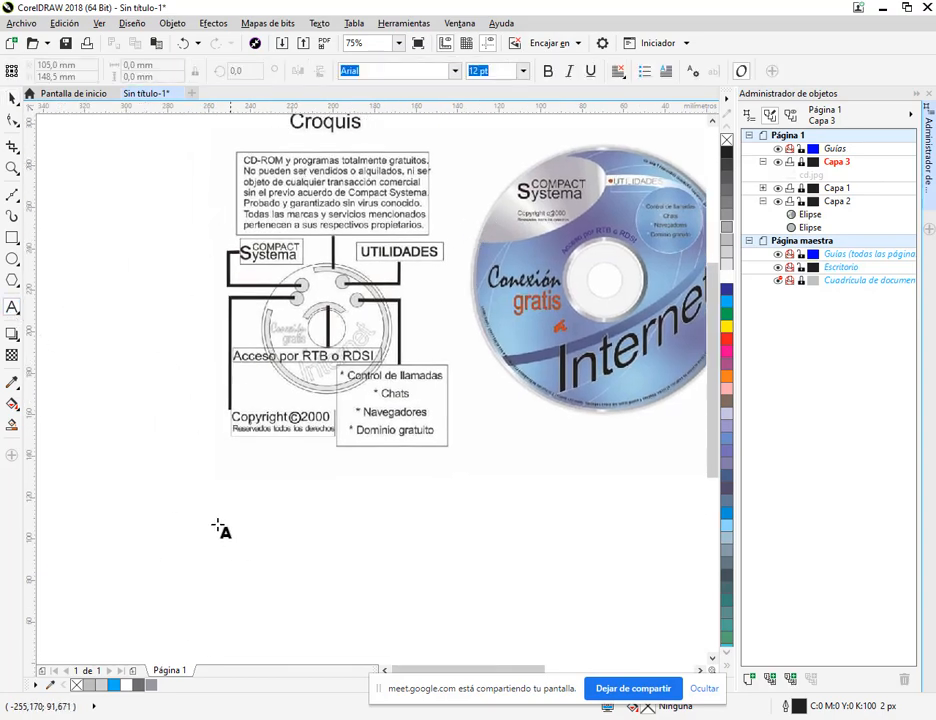
click(144, 552)
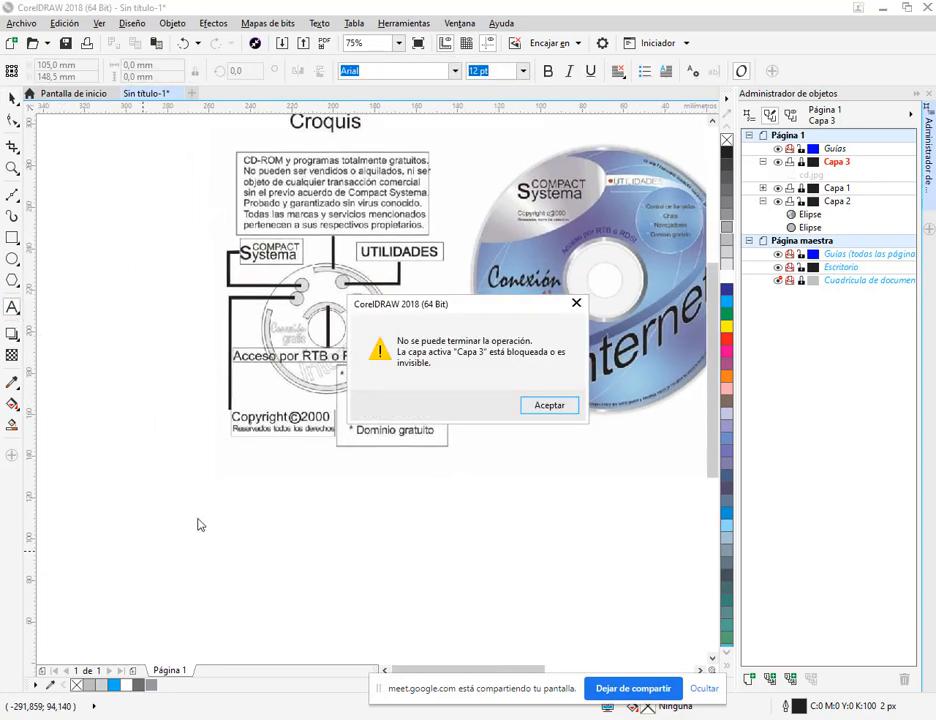
click(567, 407)
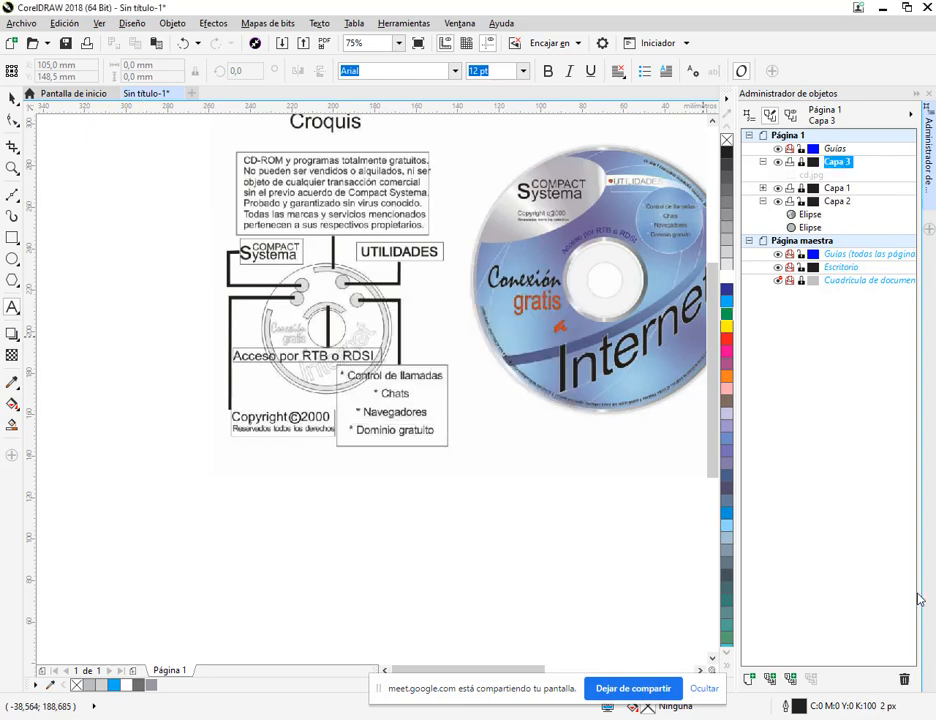
Step: Add a new layer above Capa 3 on Página 1
click(836, 188)
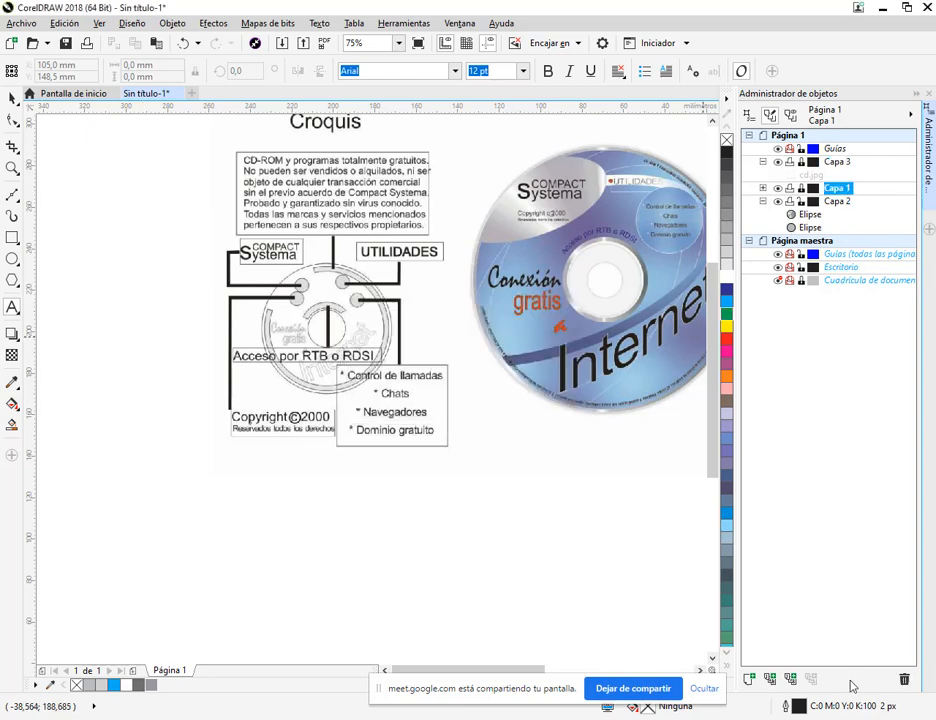
click(769, 679)
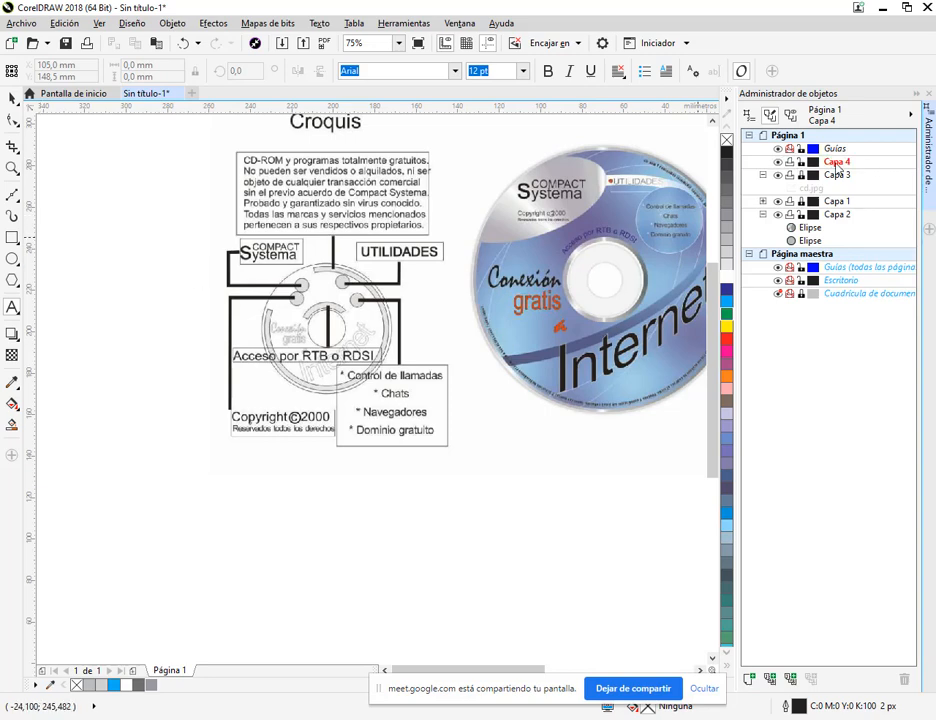
drag(210, 488, 412, 620)
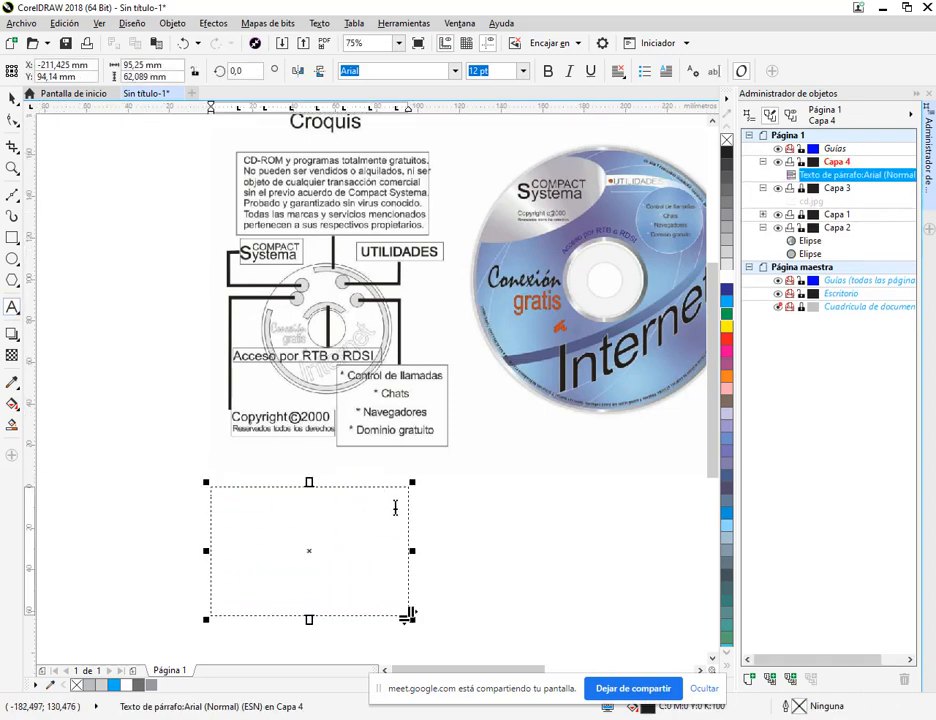
key(Escape)
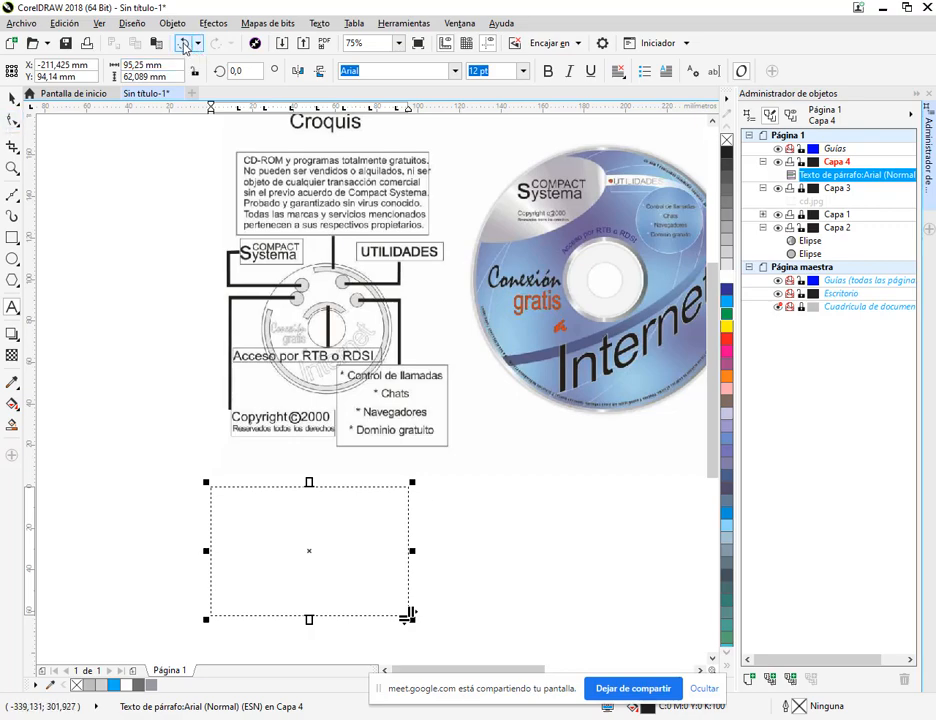
key(Delete)
Step: Add artistic text below the sketch reading "CD-ROM y programas totalmente gratuitos. No pueden ser vendidos o alquilados, ni ser objeto de cualquier transacción comercial"
click(12, 309)
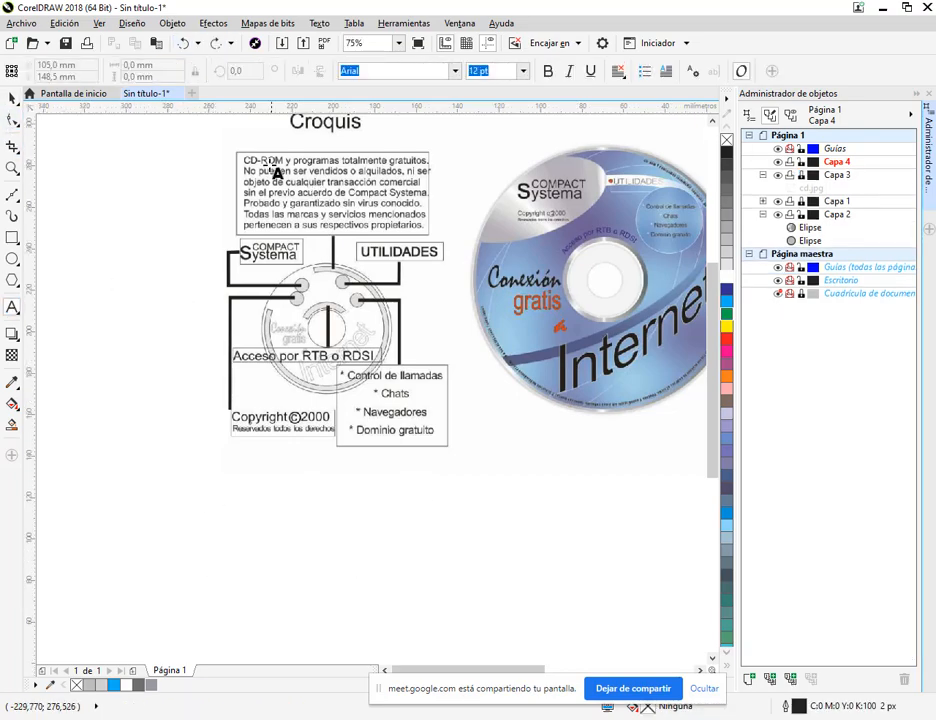
click(171, 535)
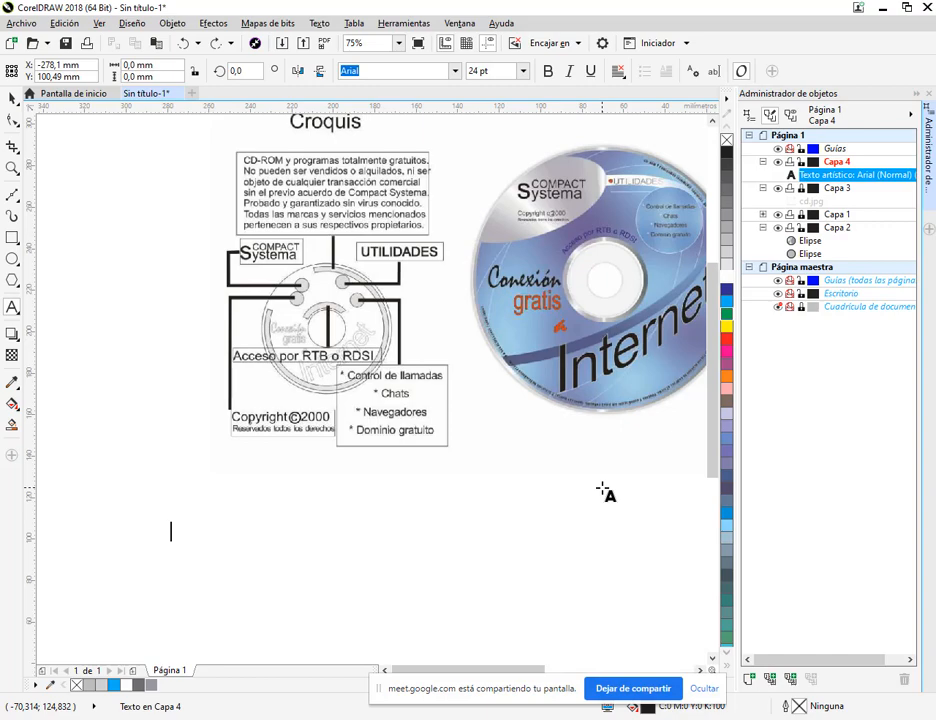
text(CD)
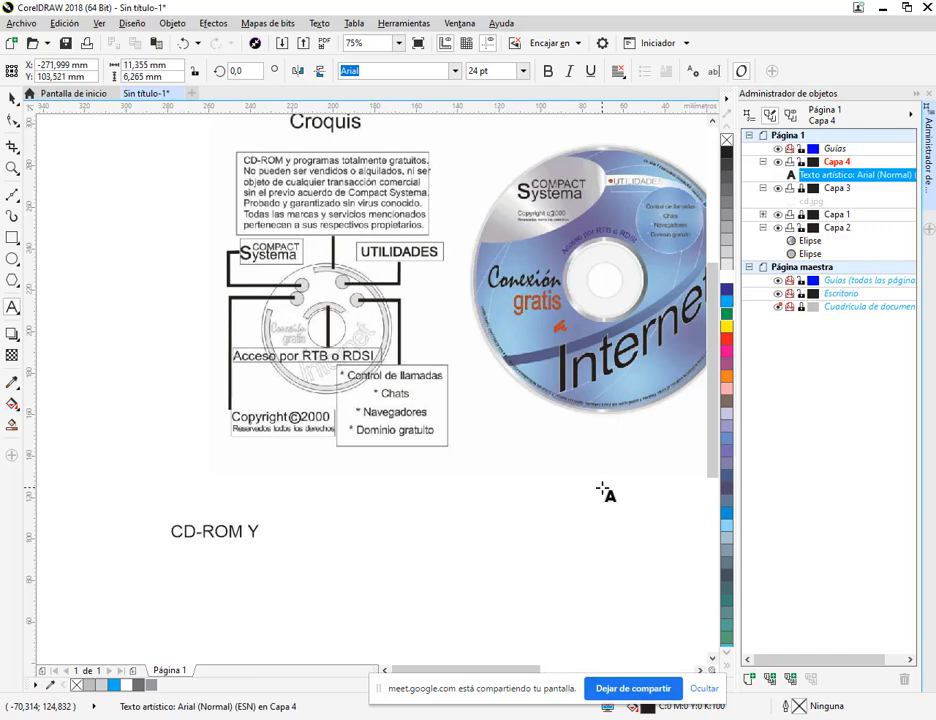
text(-ROM y programas totalmente gratuitos. No pueden ser vendidos o alquila)
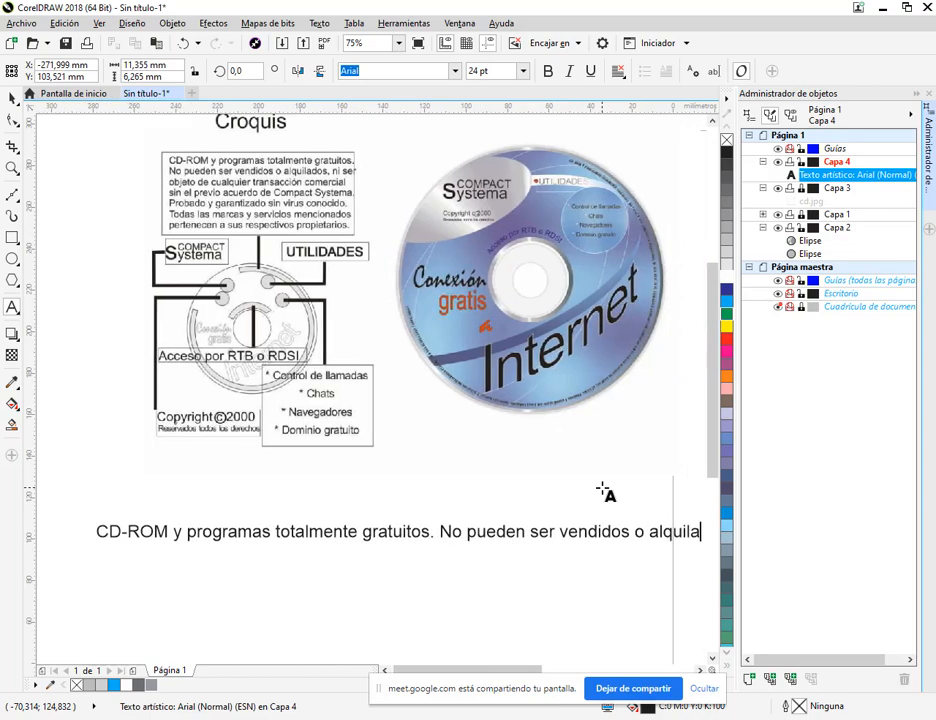
text(dos, ni ser objeto de cualquier)
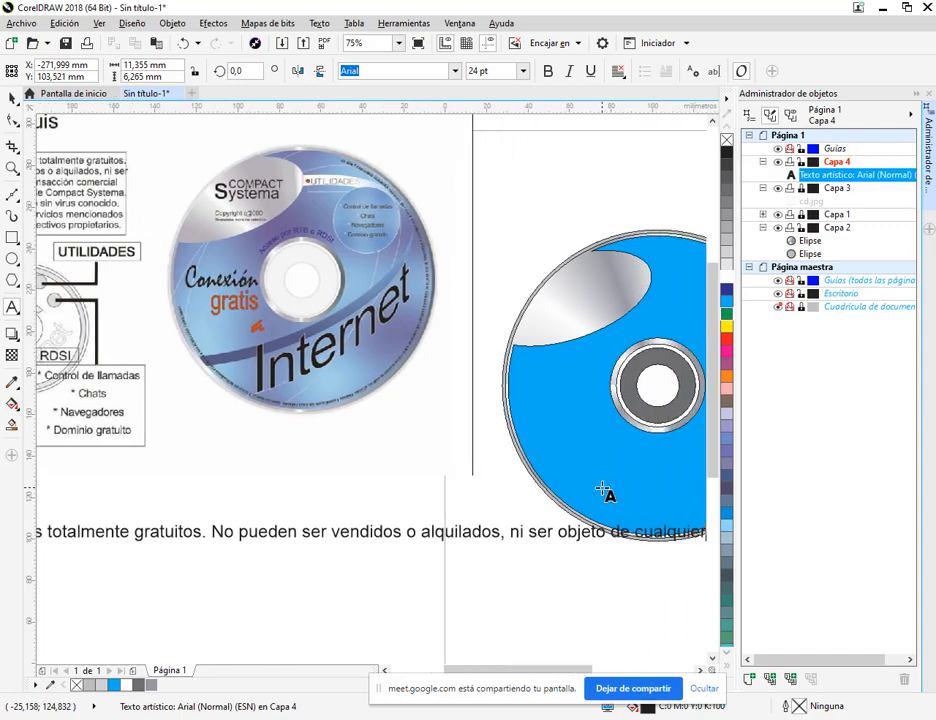
text( transacción comercial)
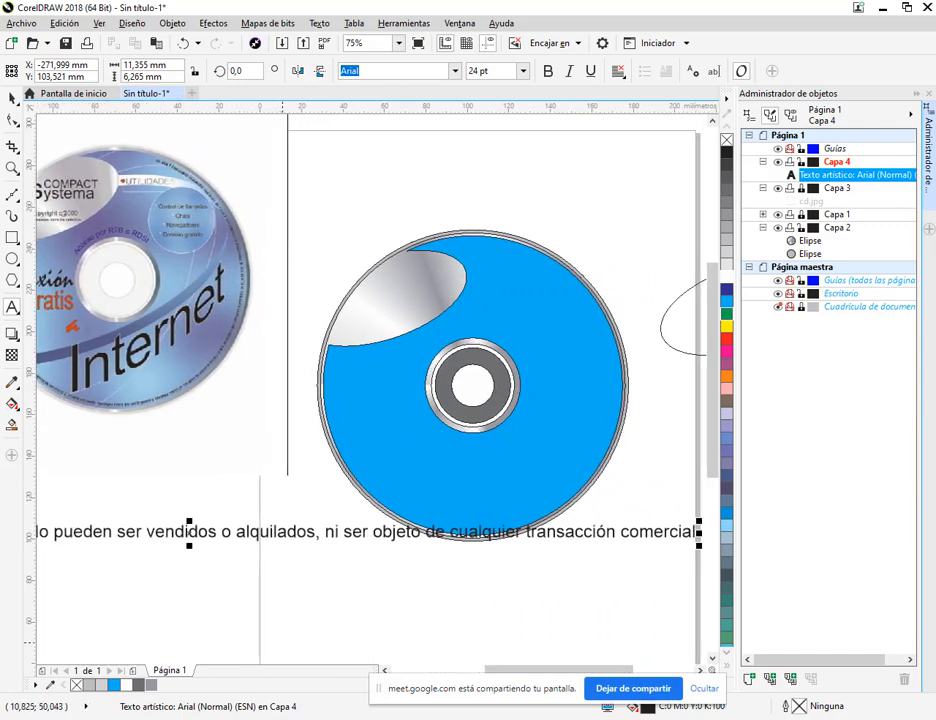
Step: Continue the legal text line with "sin el previo acuerdo de Compact Systema", consulting the wording in the PDF manual
key(alt+Tab)
key(alt+Tab)
text(sin el previo acuerdo)
key(alt+Tab)
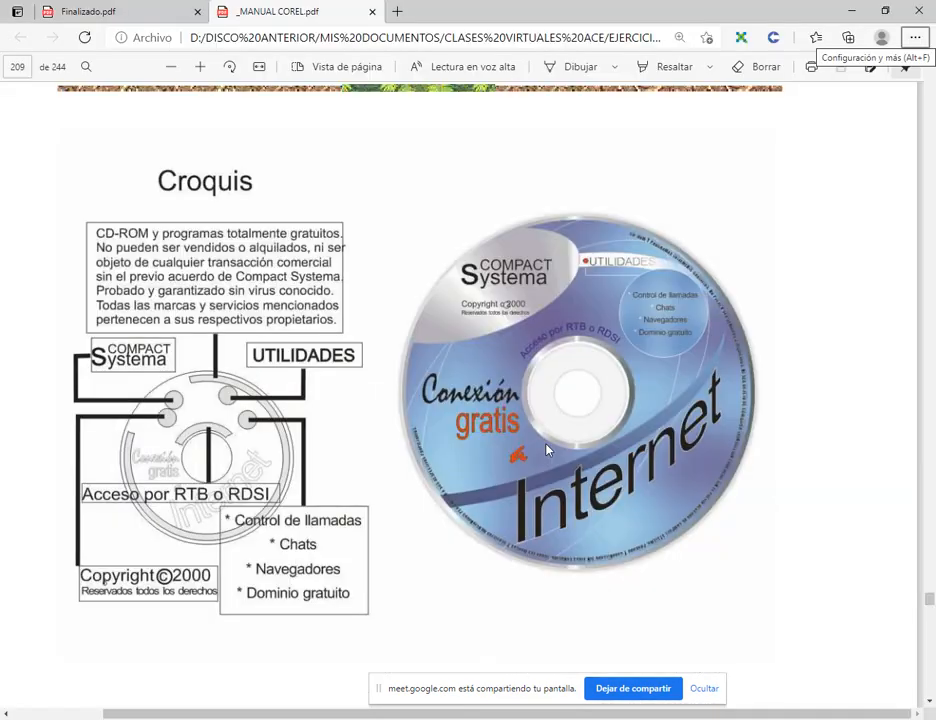
key(alt+Tab)
text(de Compact Systema)
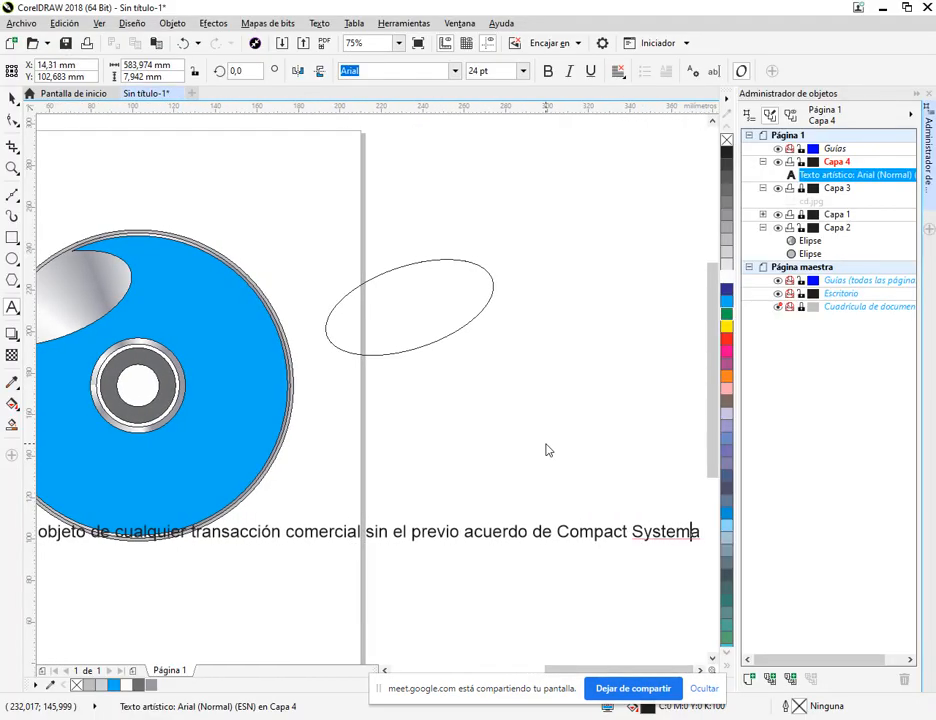
Step: Extend the legal text line with ". Probado y garantizado sin virus conocido.", checking it against the PDF manual
key(alt+Tab)
key(alt+Tab)
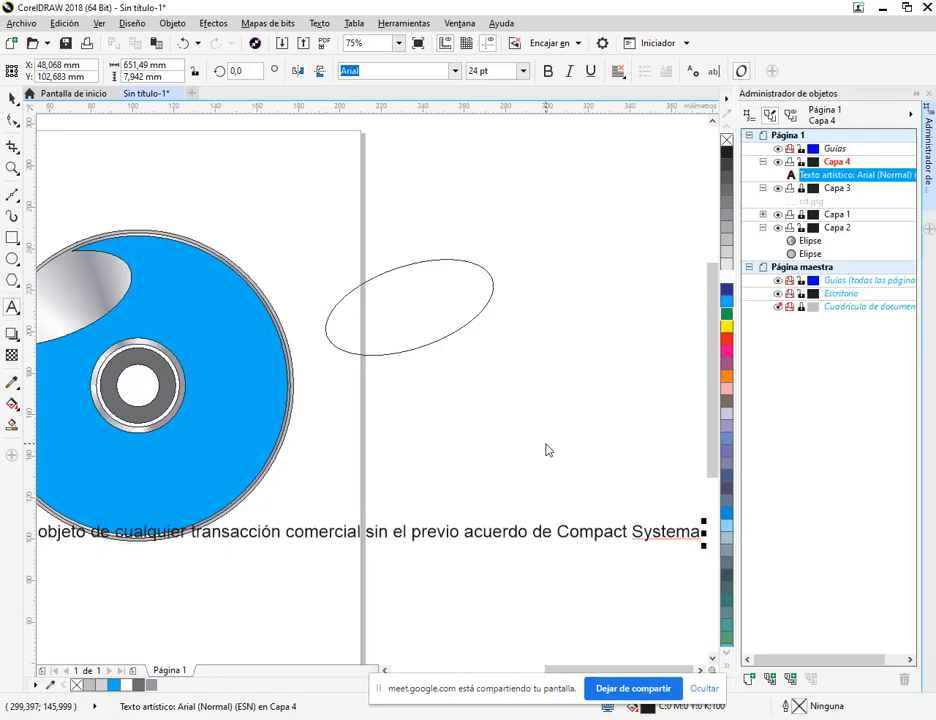
text(. Probado y garantizado sin vi)
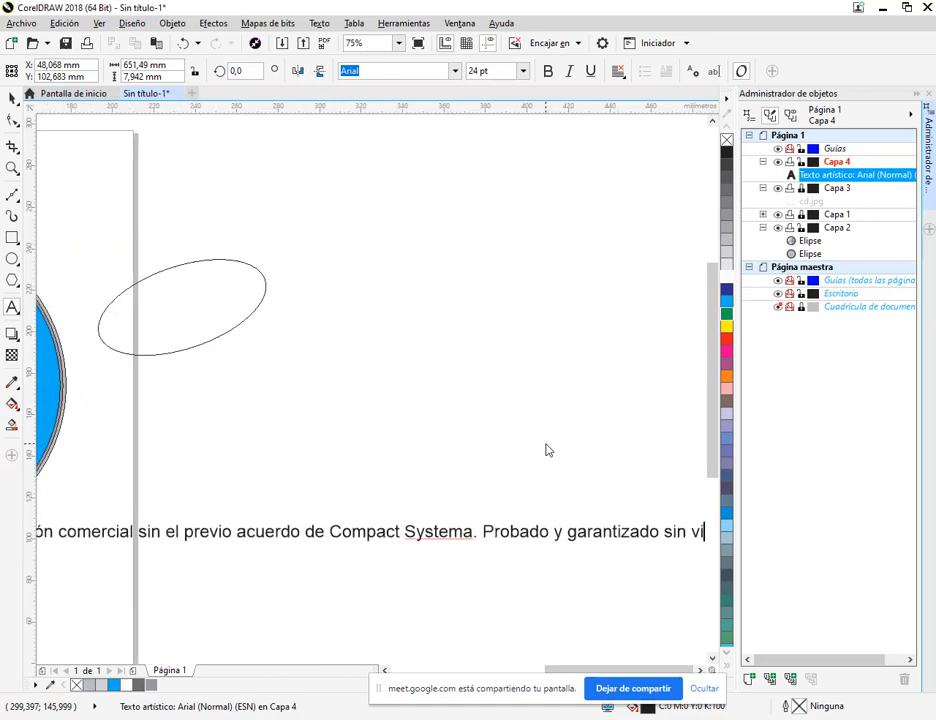
key(alt+Tab)
key(alt+Tab)
text(rus conocido.)
Step: Finish the legal text line with "Todas las marcas y servicios mencionados pertenecen a sus respectivos propietarios.", following the PDF manual
key(alt+Tab)
key(alt+Tab)
text(Todas las marcas y servicios mencionados pertene)
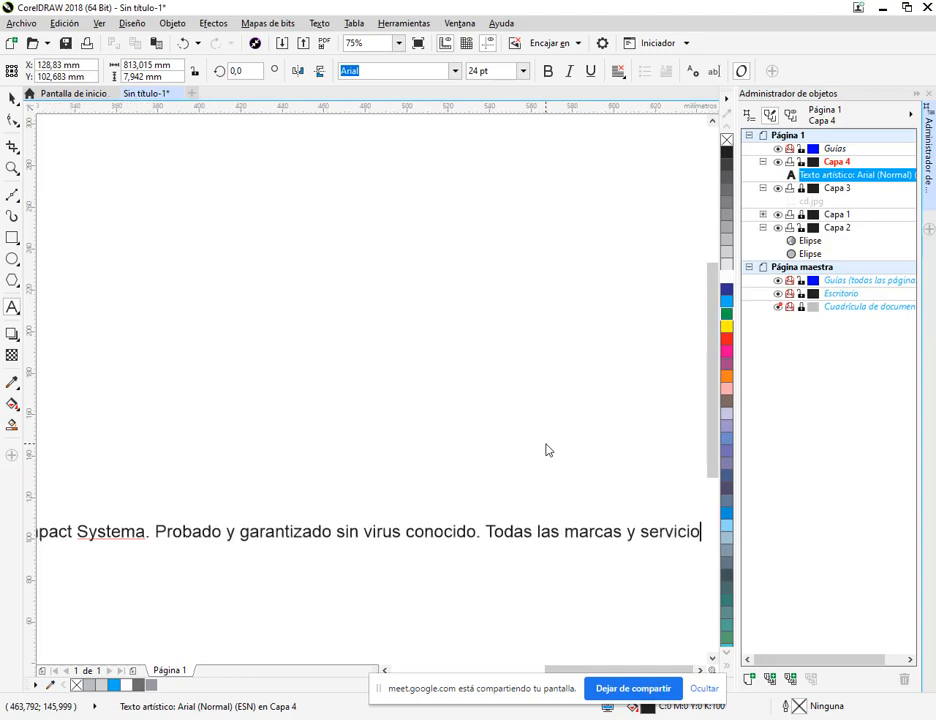
key(alt+Tab)
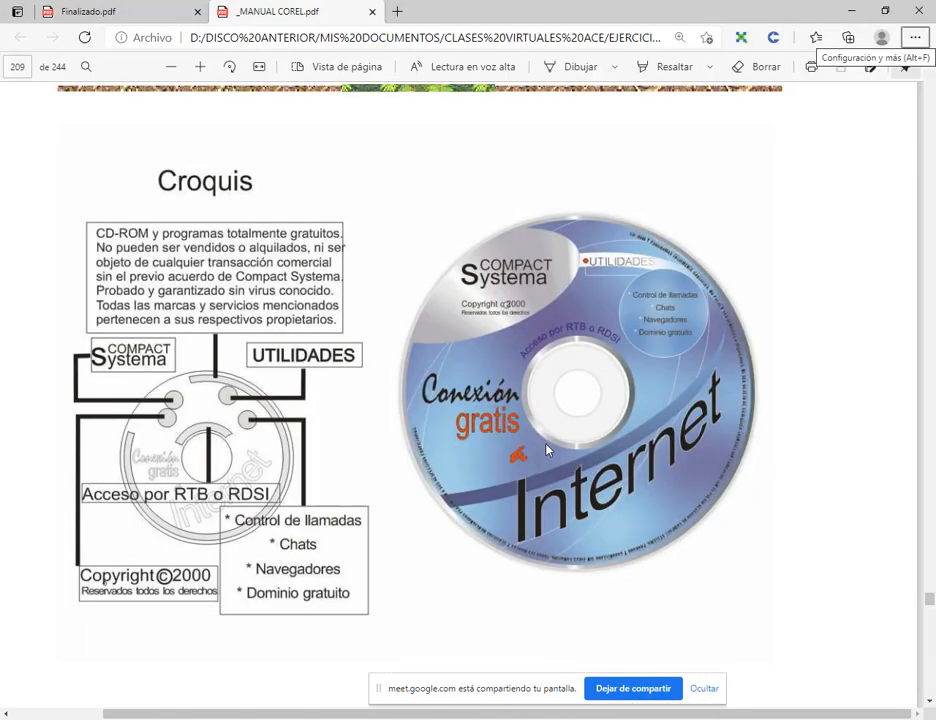
key(alt+Tab)
text(cen a sus respectivos propietarios.)
click(12, 97)
Step: Reduce the font size of the long legal text line and change the drawing's display quality
scroll(266, 385, down, 5)
scroll(266, 385, up, 5)
click(522, 70)
click(539, 161)
click(330, 330)
click(330, 322)
click(163, 418)
scroll(163, 418, up, 1)
scroll(163, 418, down, 1)
click(99, 23)
click(135, 110)
scroll(366, 481, up, 1)
scroll(219, 485, down, 1)
Step: Reposition the small legal text line just below the sketch image and deselect it
drag(290, 372, 290, 398)
click(338, 348)
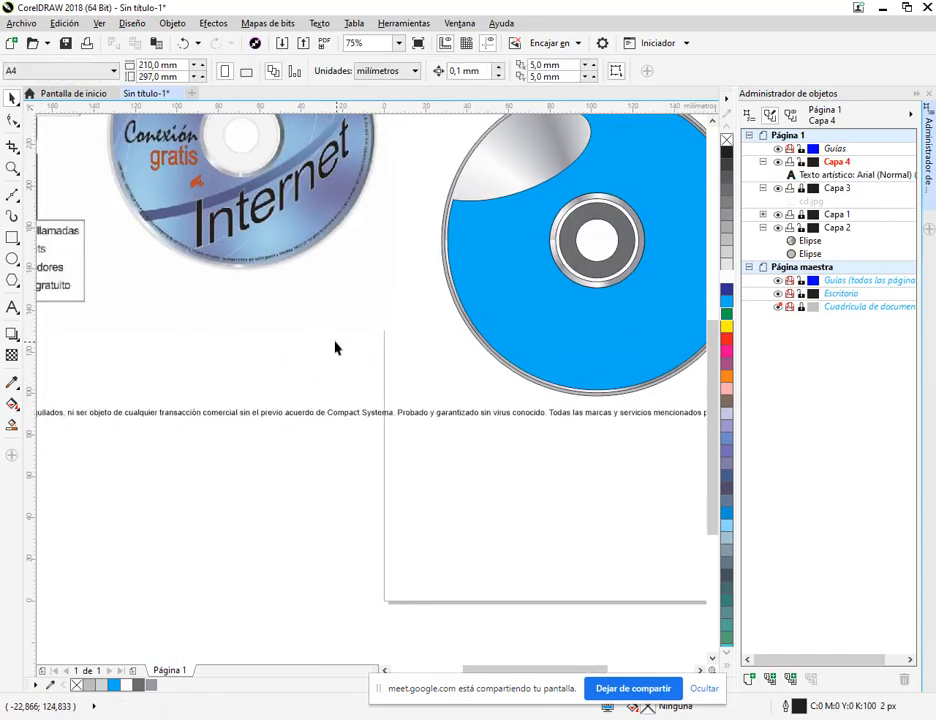
scroll(338, 348, up, 1)
scroll(493, 313, down, 1)
scroll(493, 313, up, 1)
scroll(556, 477, down, 1)
drag(245, 481, 245, 396)
scroll(261, 446, up, 1)
scroll(359, 548, down, 1)
click(359, 548)
Step: Add the artistic text "Acceso por RTB o RDSI" and place it directly under the legal text line
click(13, 307)
click(203, 526)
text(Acceso por RTB)
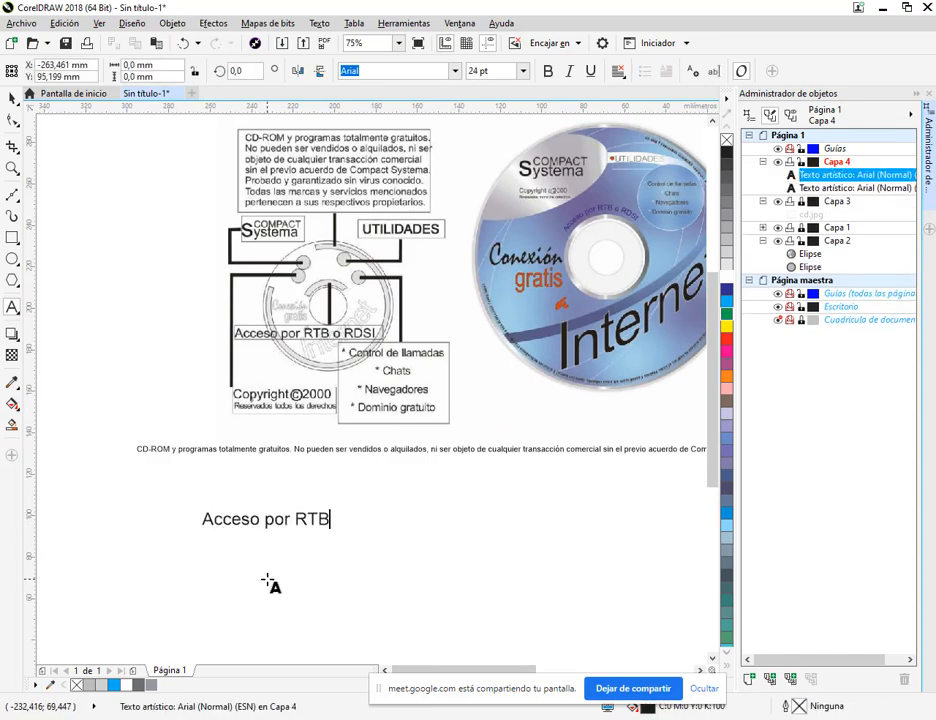
drag(300, 529, 249, 483)
key(Escape)
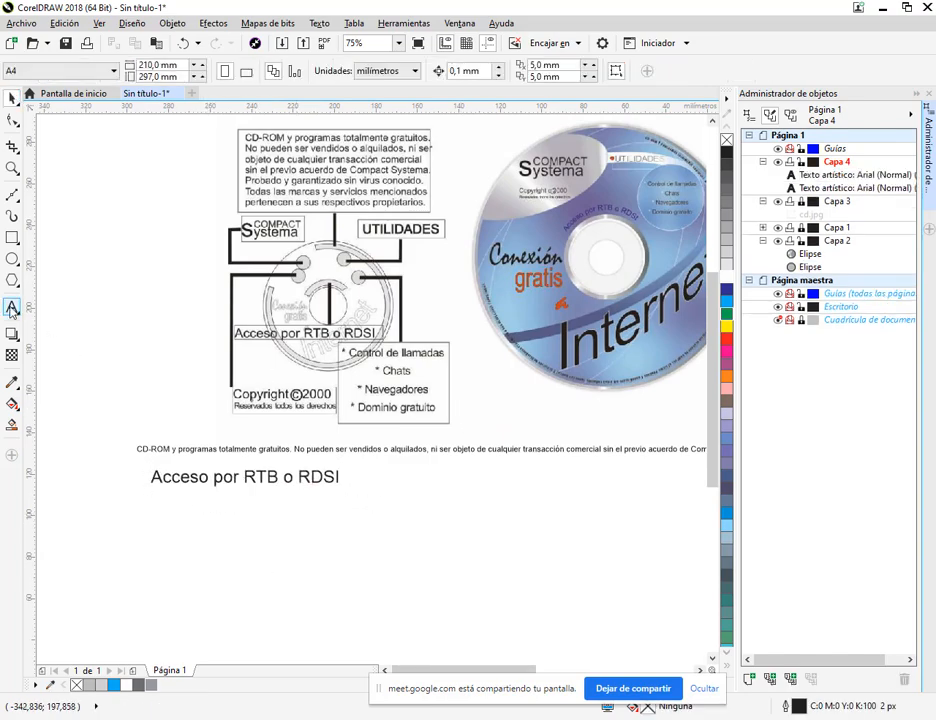
Step: Add the artistic text "UTILIDADES" and place it under the "Acceso por RTB o RDSI" line
click(13, 307)
click(161, 535)
text(UTILIZ)
key(BackSpace)
text(DADES)
click(13, 97)
drag(230, 525, 223, 508)
Step: Add two separate text lines below UTILIDADES: "Copyright 2000" and "Reservados todos los derechos"
text(Copyright )
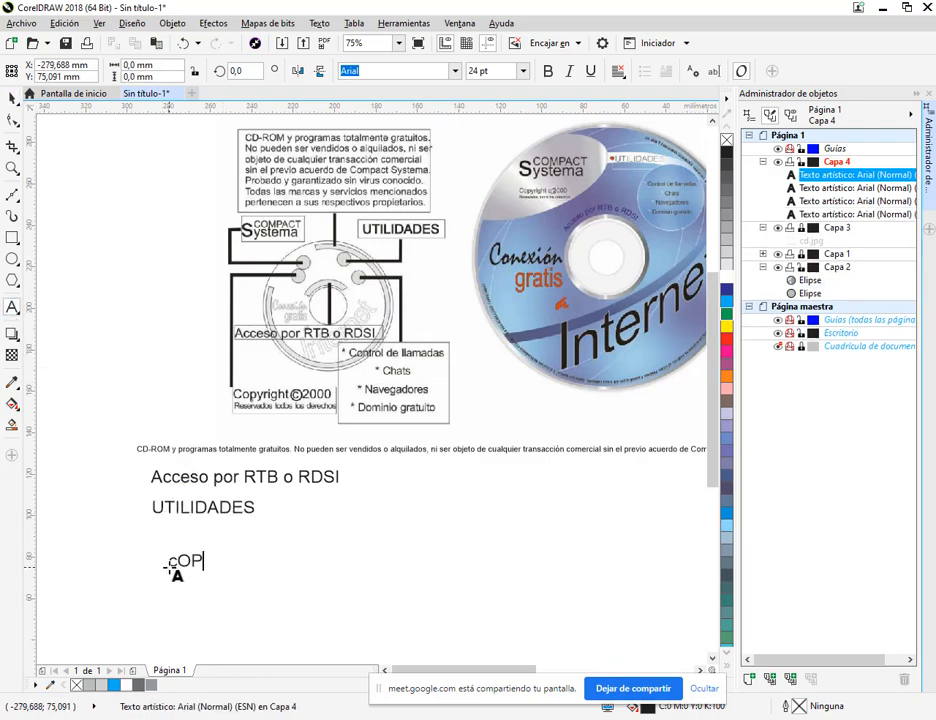
text( 2000)
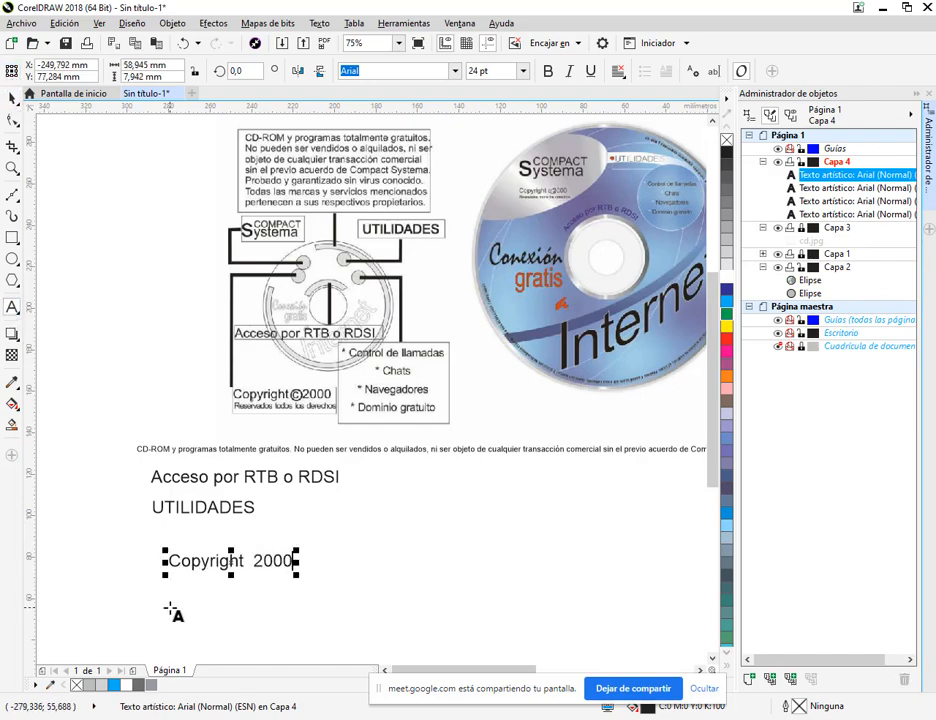
click(170, 607)
text(Reservados todos los derechos)
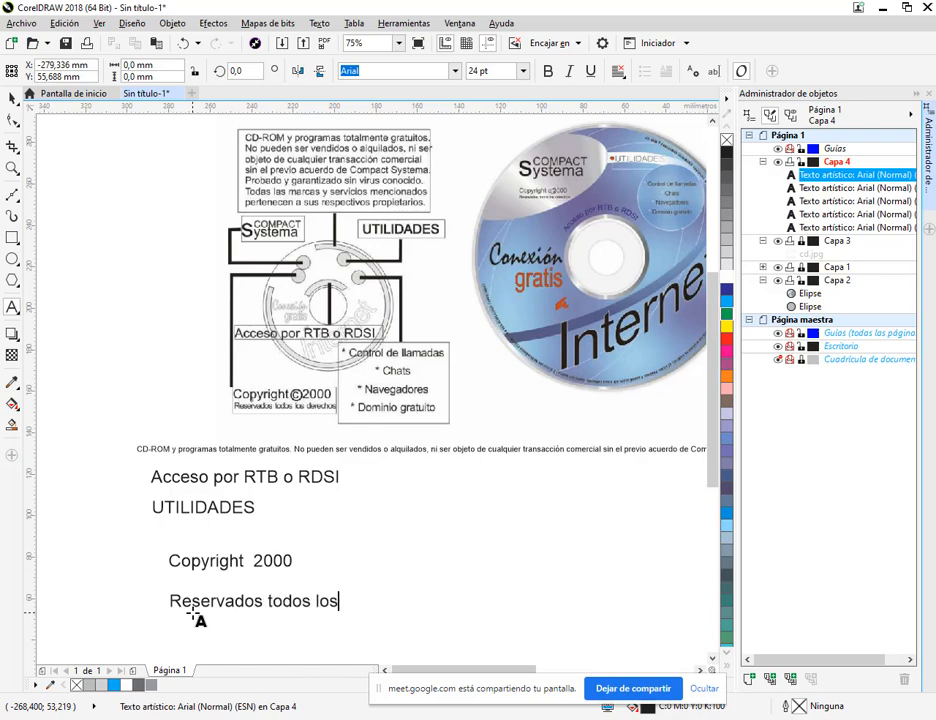
click(12, 98)
Step: Save the drawing as CD in CDR format in the Escritorio folder
click(66, 43)
text(CD)
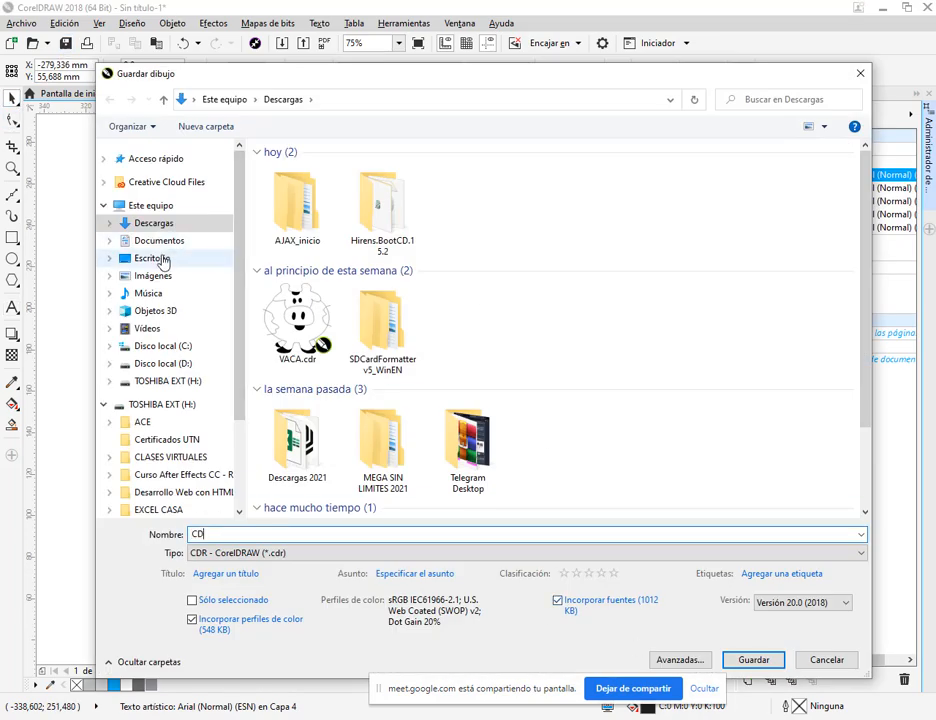
click(162, 260)
click(752, 660)
Step: Stack the Copyright line above "Reservados todos los derechos" and move "Acceso por RTB o RDSI" between UTILIDADES and Copyright
drag(230, 562, 315, 552)
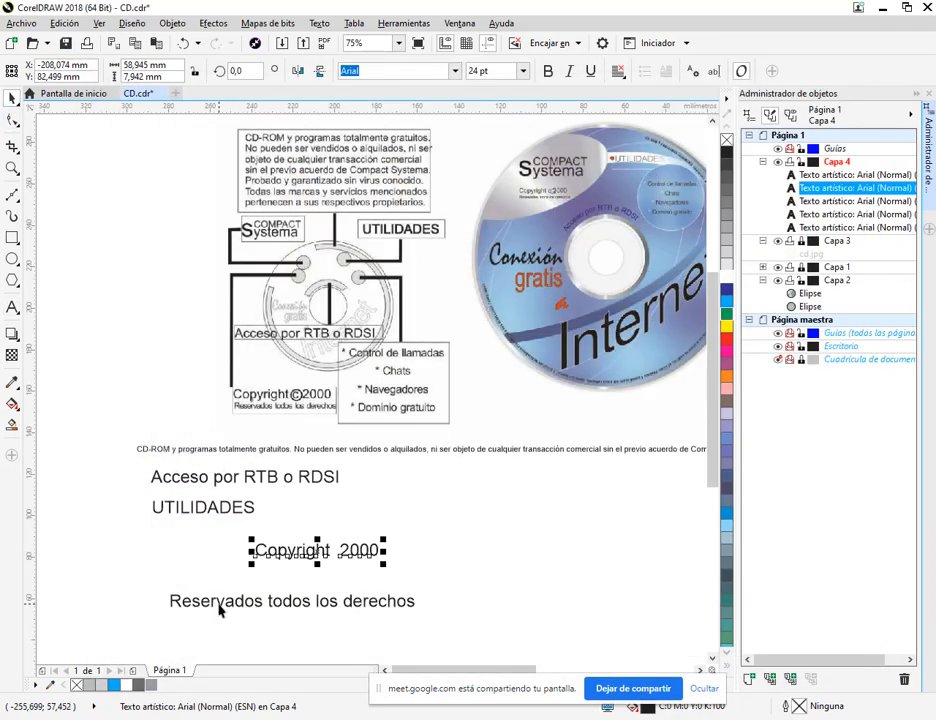
drag(219, 608, 196, 584)
drag(285, 554, 183, 565)
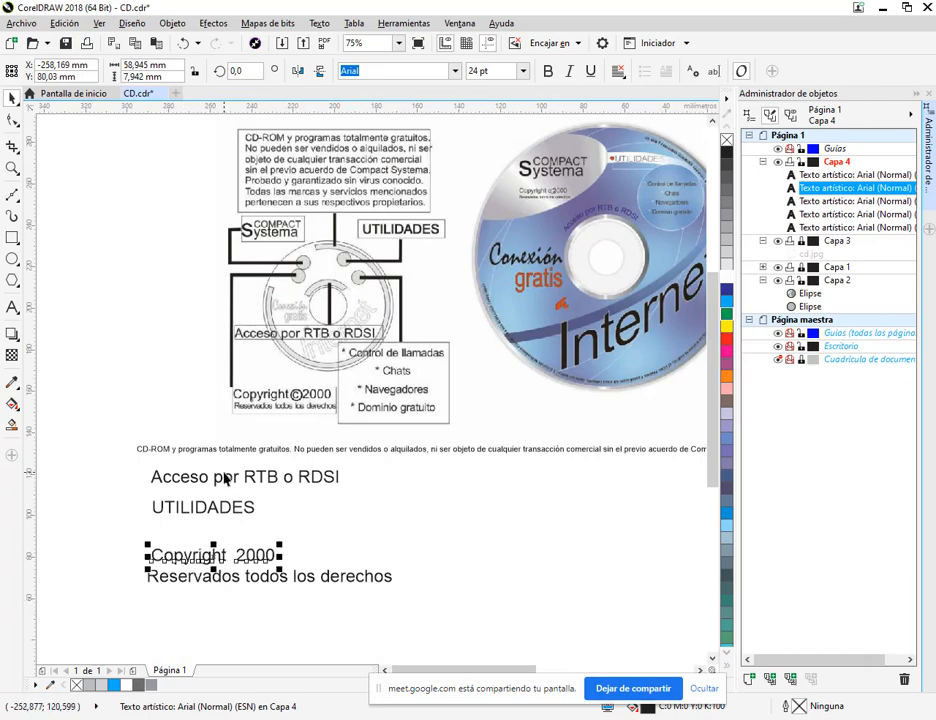
drag(226, 483, 228, 536)
click(305, 497)
Step: Add the artistic text "COMPACT" below the "Reservados todos los derechos" line
key(F8)
click(186, 618)
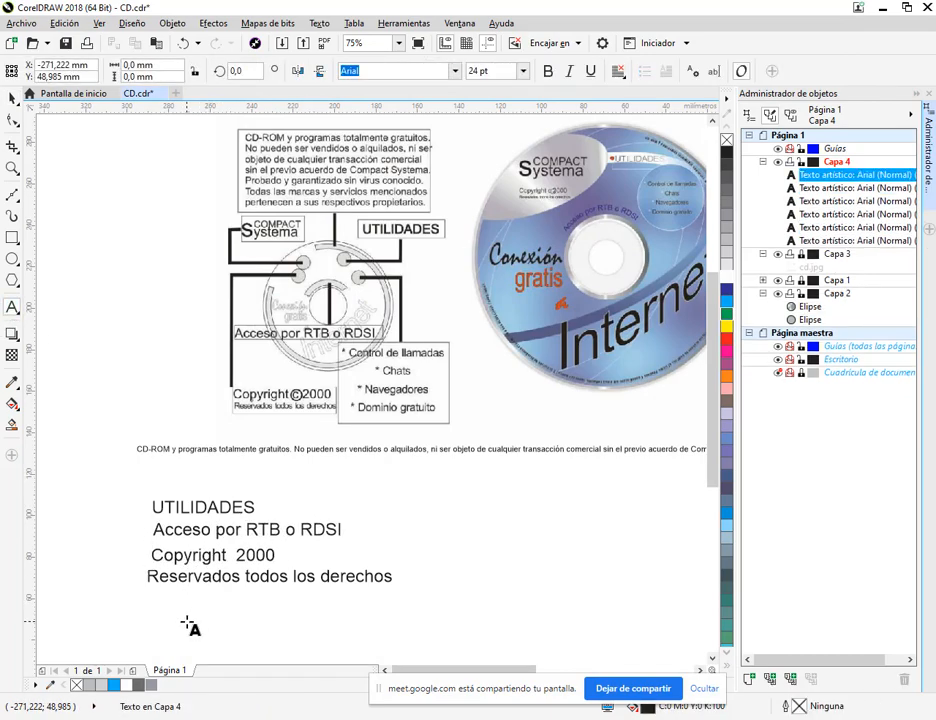
text(COMPACT)
click(12, 98)
drag(363, 588, 430, 551)
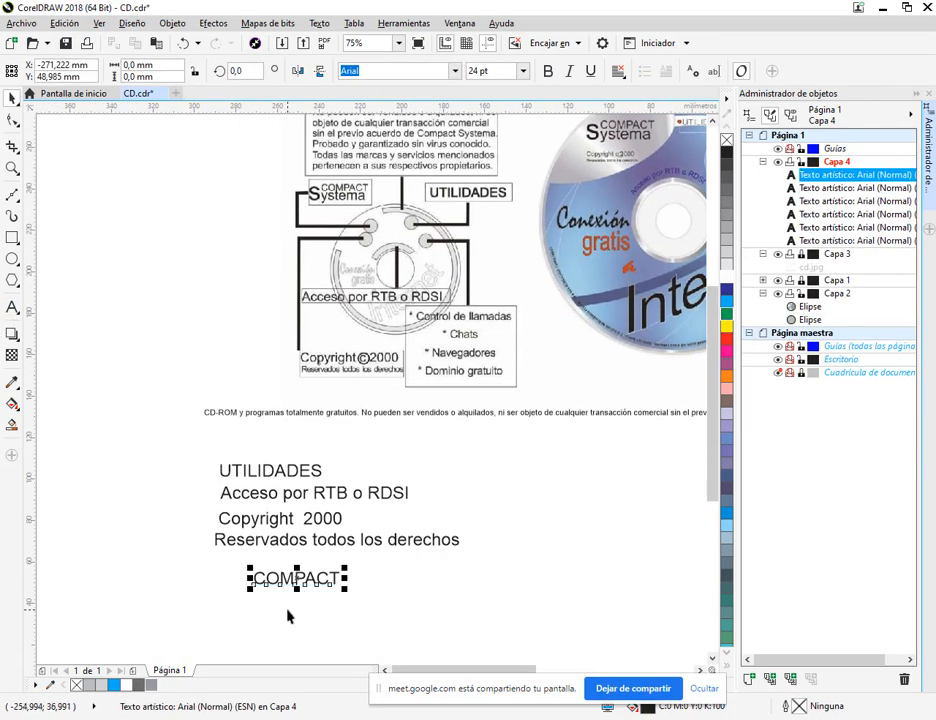
Step: Add a second line reading "YSTEMA" to the COMPACT text and shift the text block to the right
click(287, 610)
double_click(335, 580)
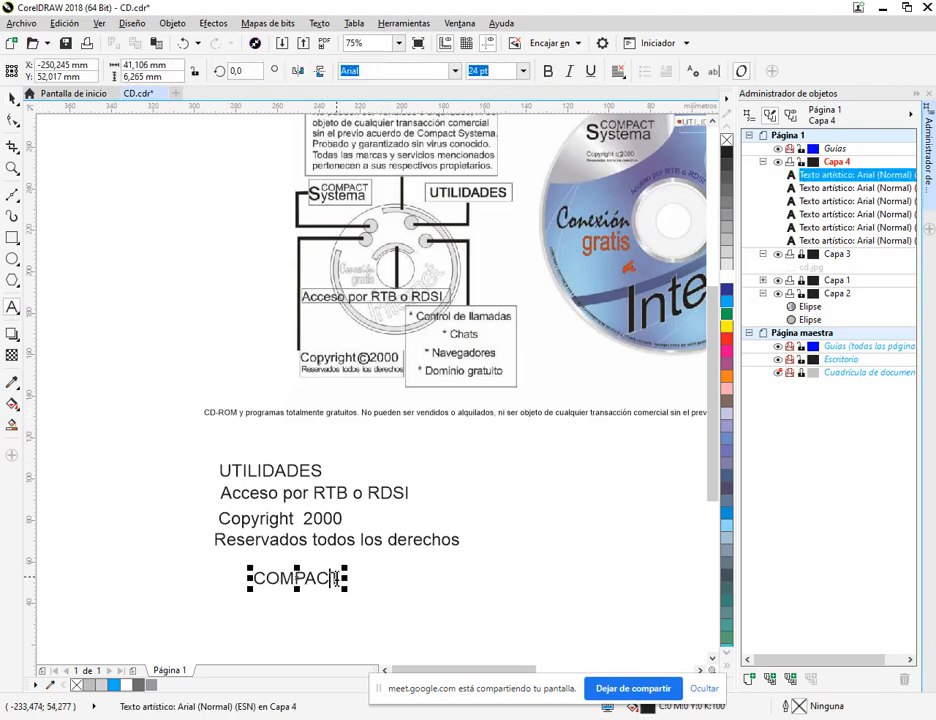
key(Return)
text(YSTEMA)
click(12, 98)
click(385, 602)
drag(308, 578, 375, 575)
Step: Add a separate artistic text "S" to the left of the COMPACT YSTEMA text
key(F8)
click(228, 598)
text(S)
drag(233, 595, 274, 588)
key(Escape)
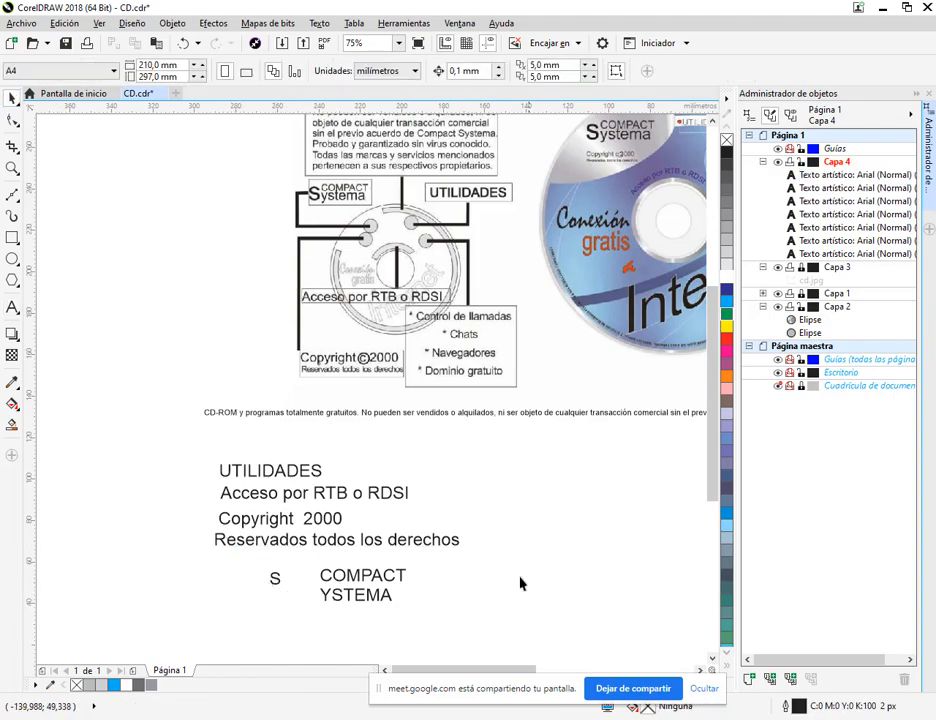
Step: Fit the long CD-ROM legal text to the inside of the blue disc shape's outline at a -2.825 mm offset, and save the drawing
scroll(483, 459, up, 3)
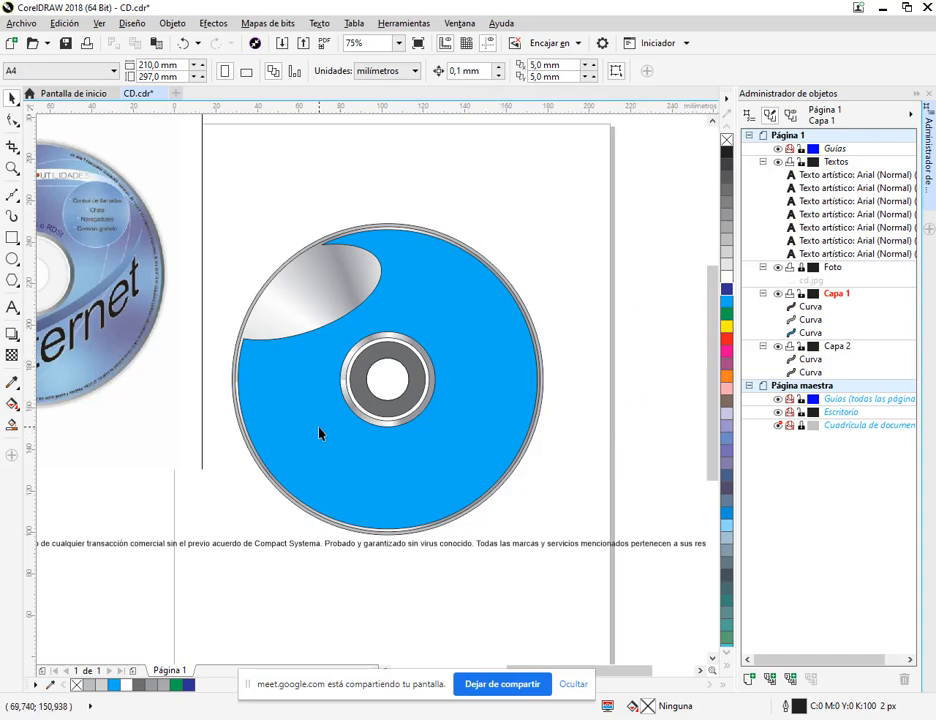
drag(284, 449, 542, 406)
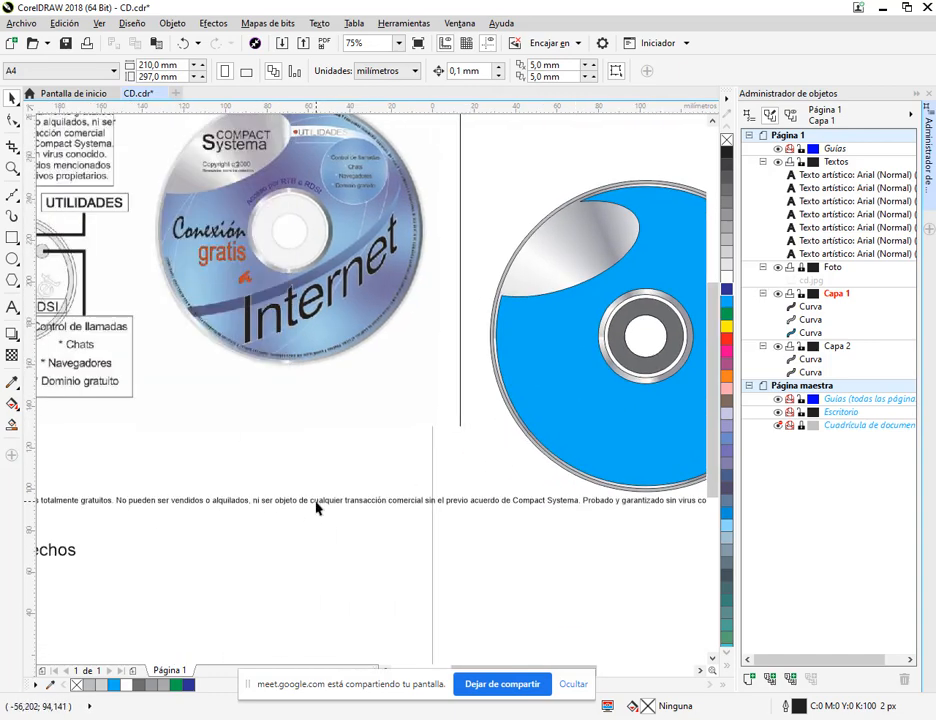
click(316, 502)
drag(439, 553, 207, 578)
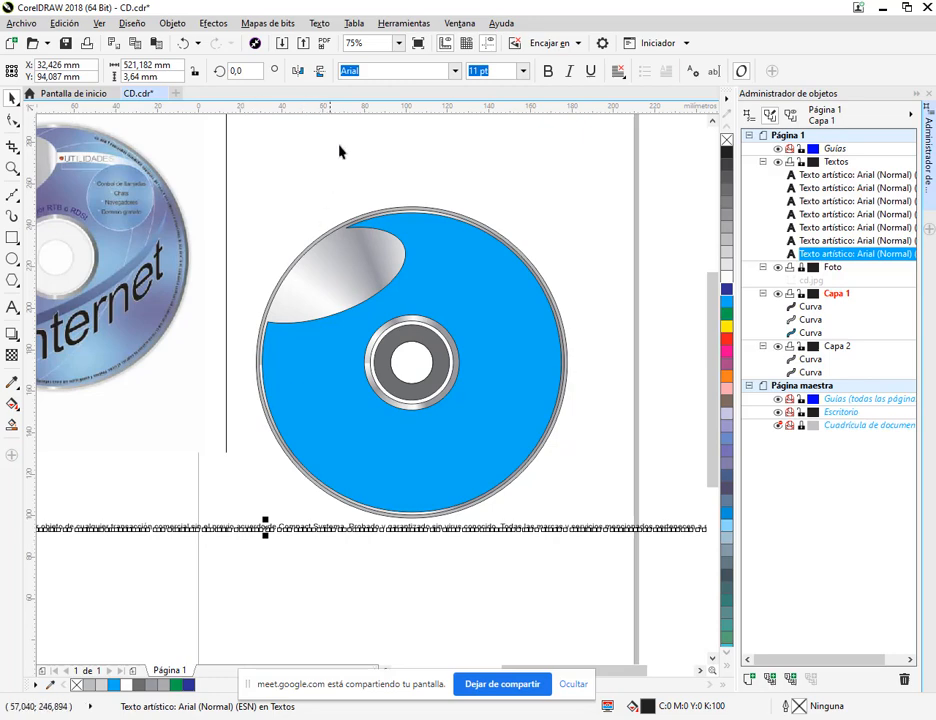
click(322, 24)
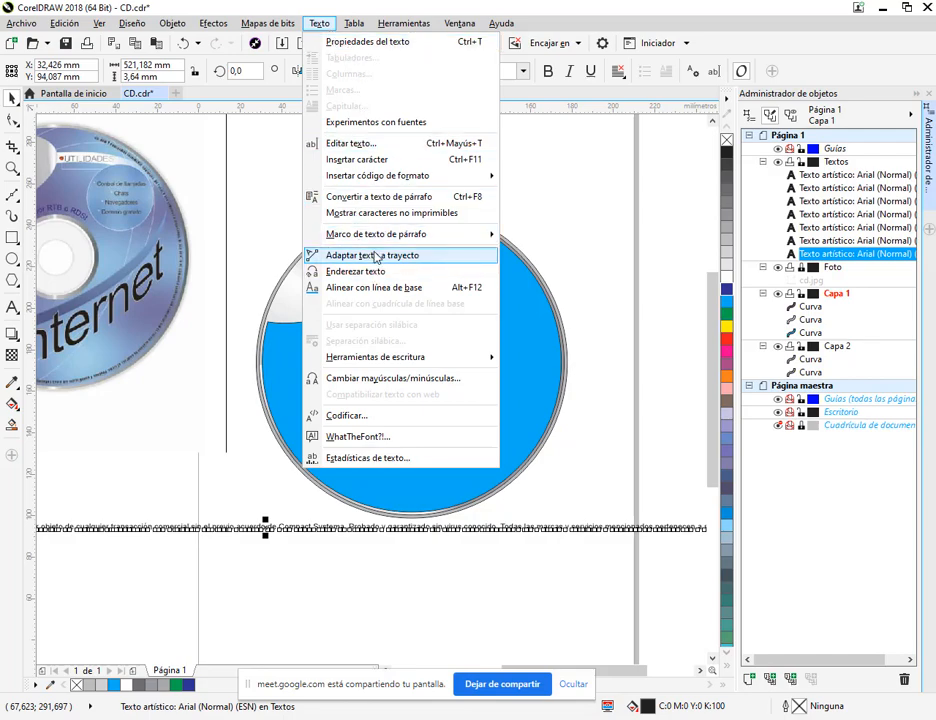
click(376, 256)
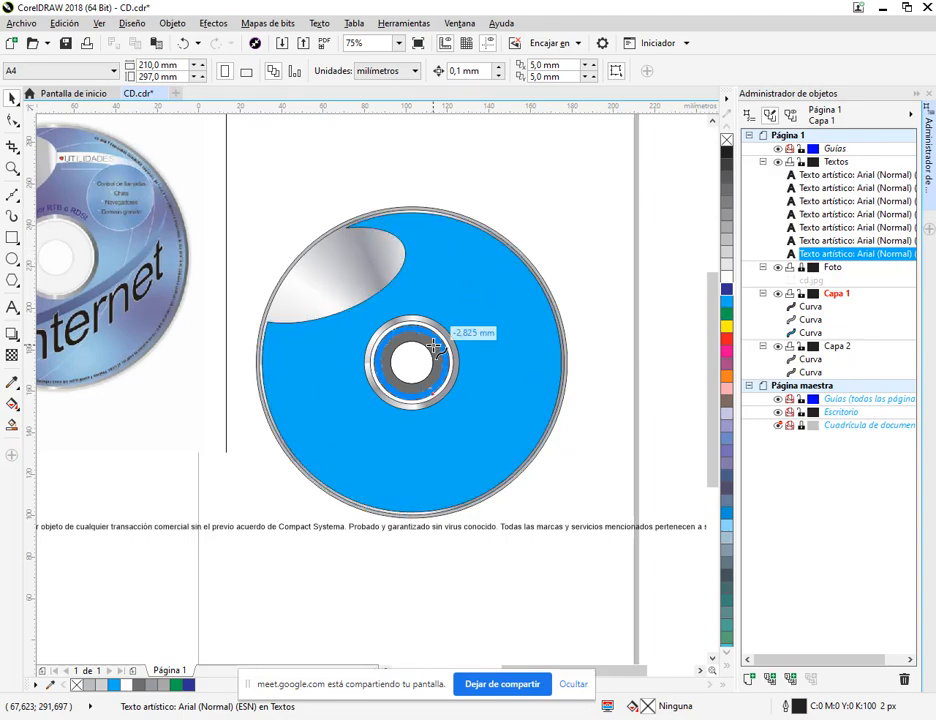
click(447, 353)
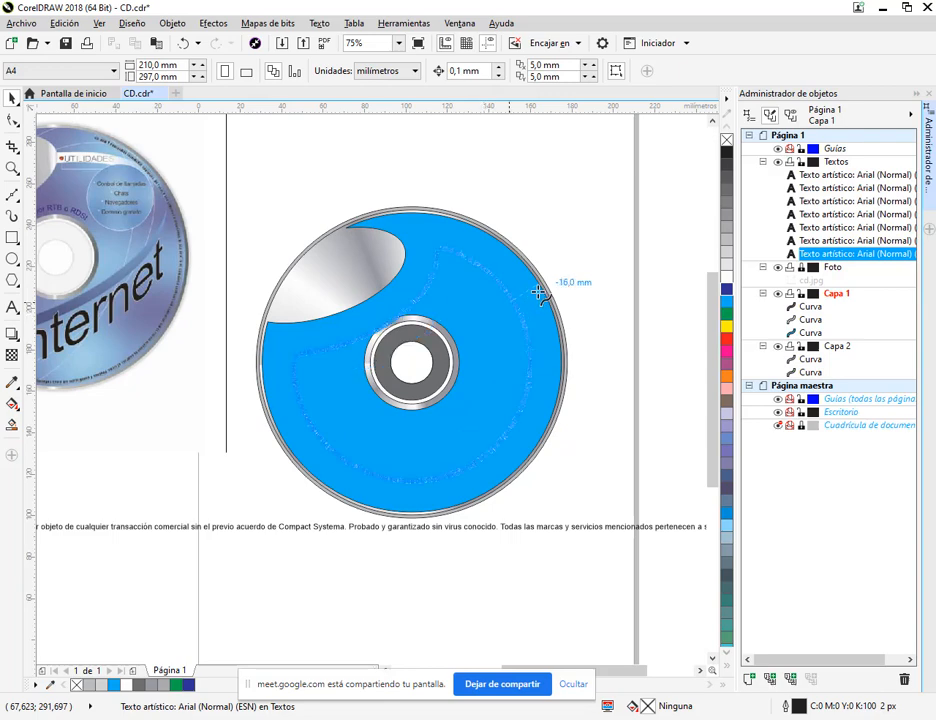
click(555, 295)
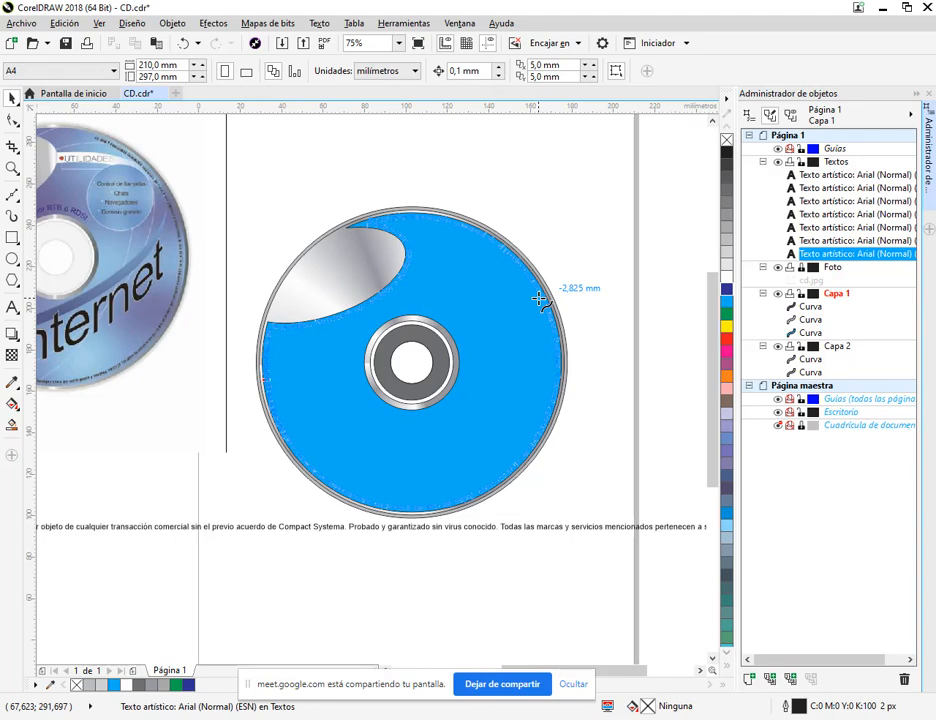
click(539, 300)
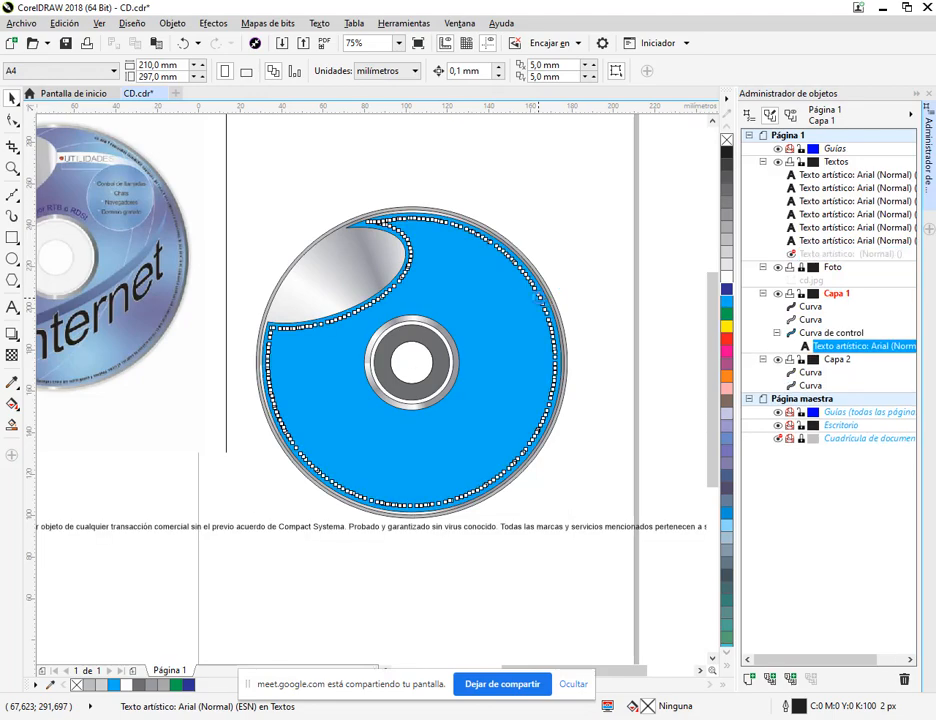
scroll(539, 299, up, 1)
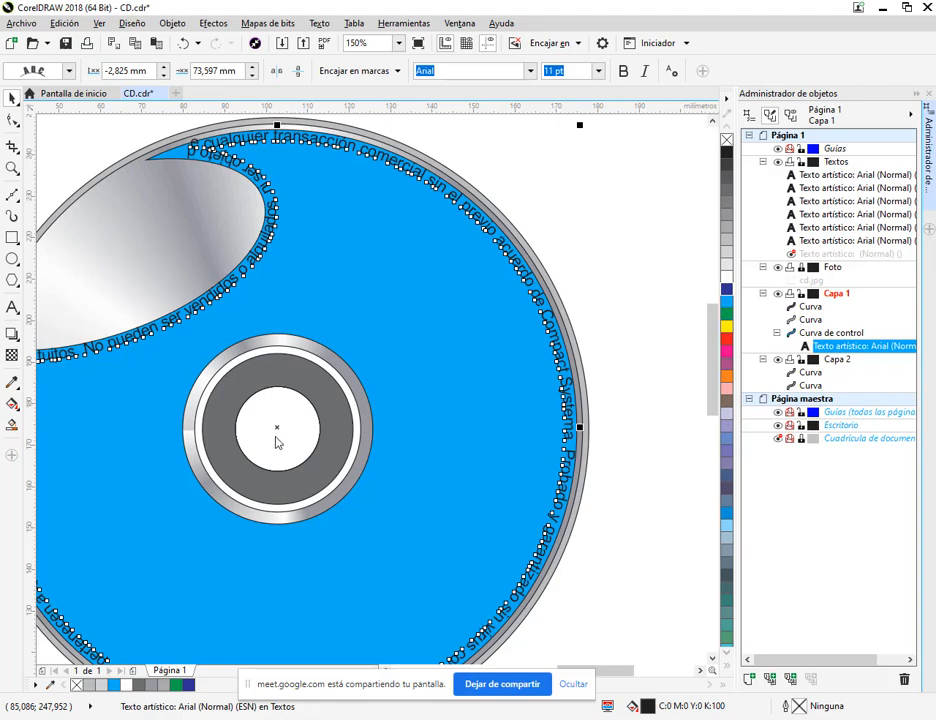
key(ctrl+s)
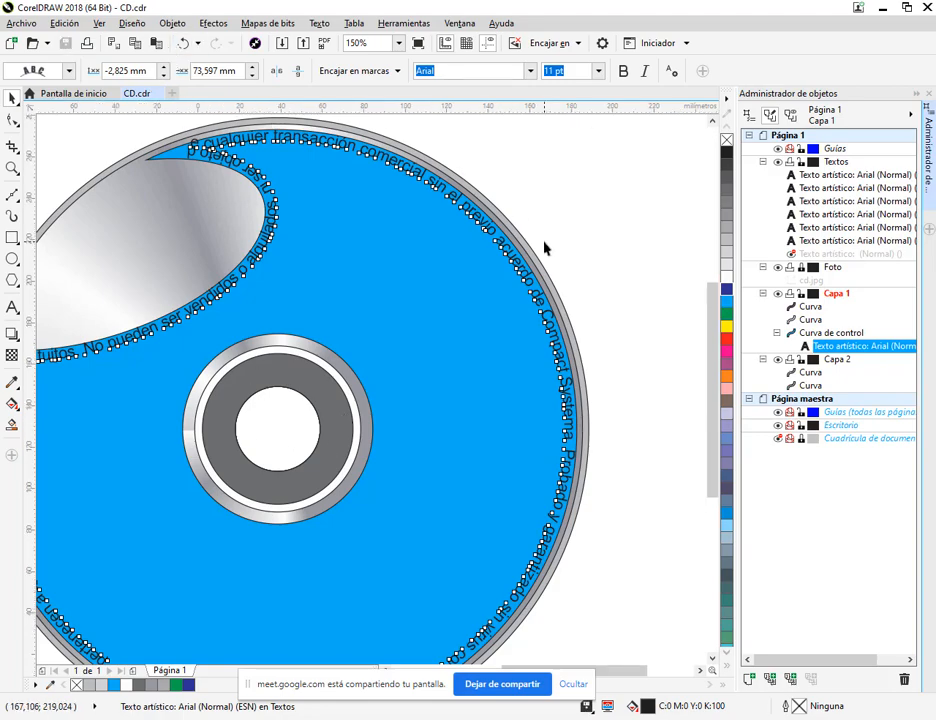
Step: Set the font size of the legal text on the path to 7 pt
scroll(443, 268, down, 1)
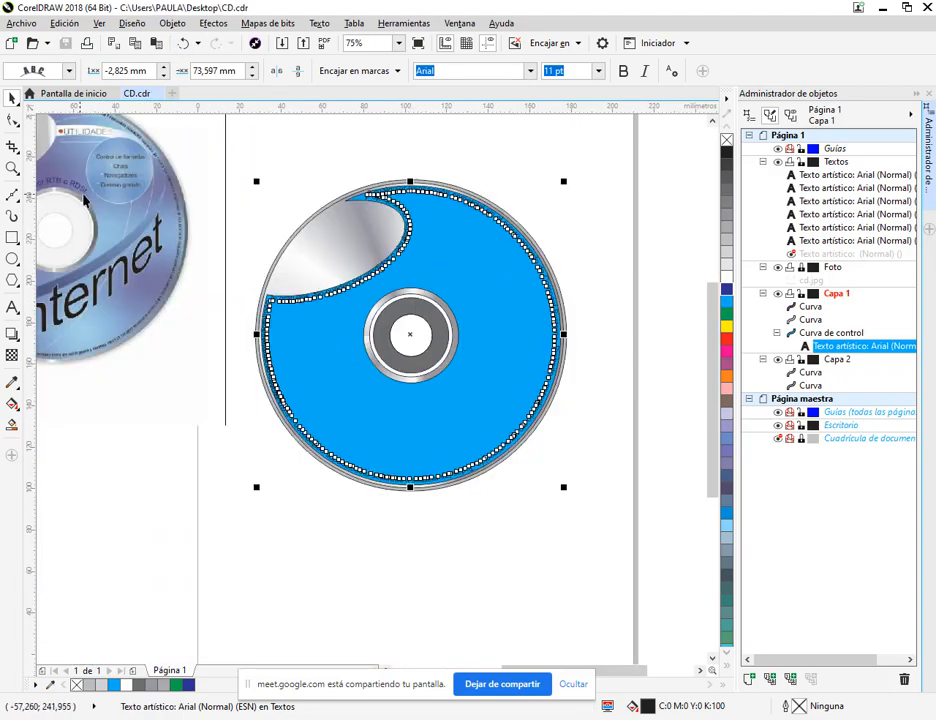
drag(176, 209, 222, 276)
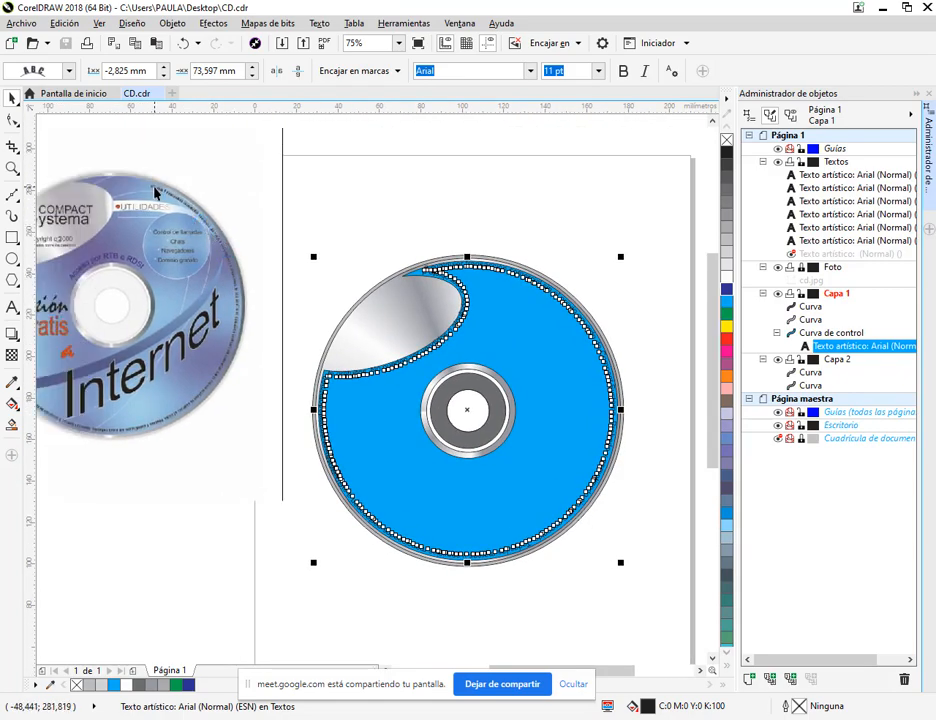
scroll(155, 190, left, 1)
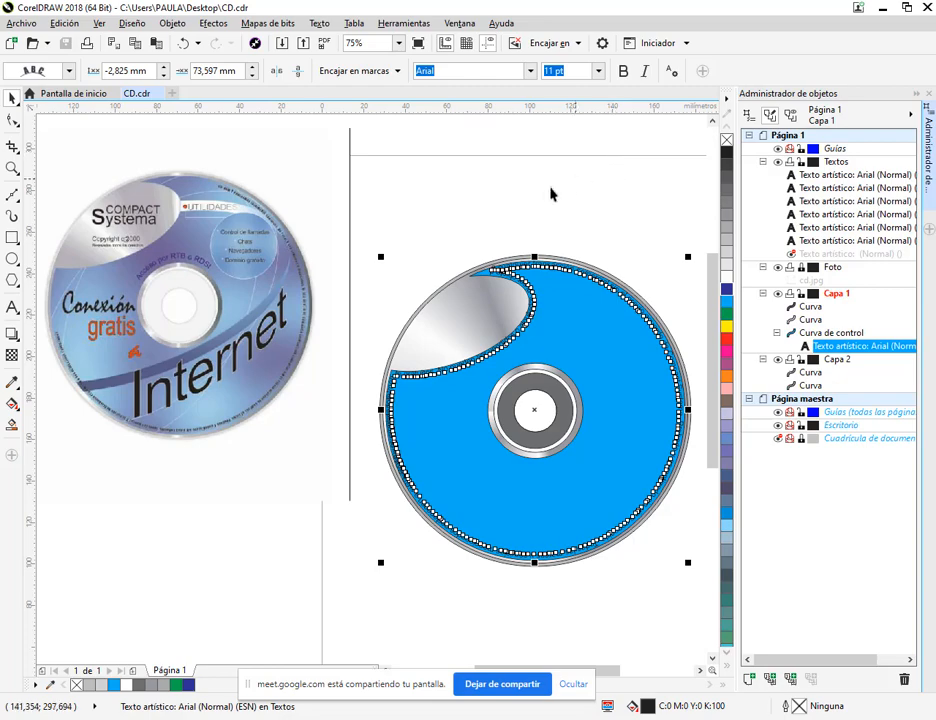
click(597, 71)
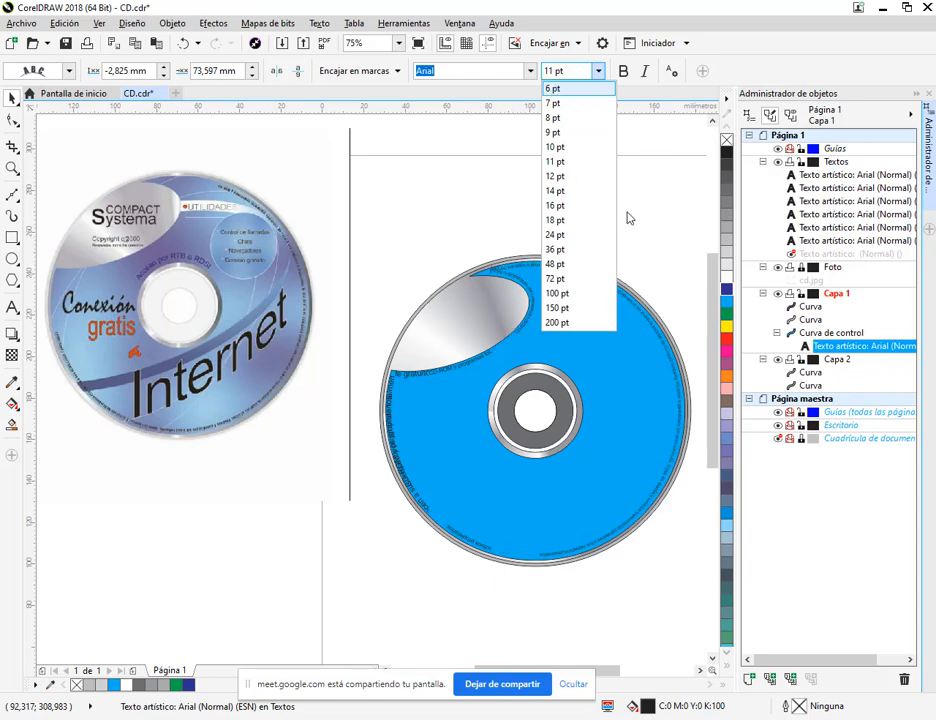
click(591, 161)
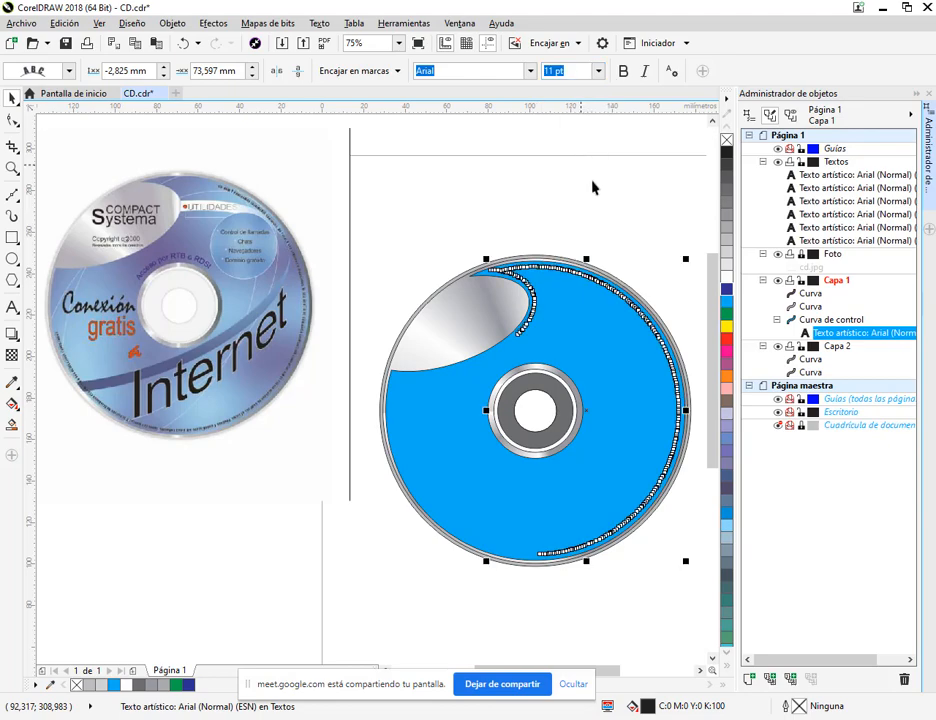
click(597, 72)
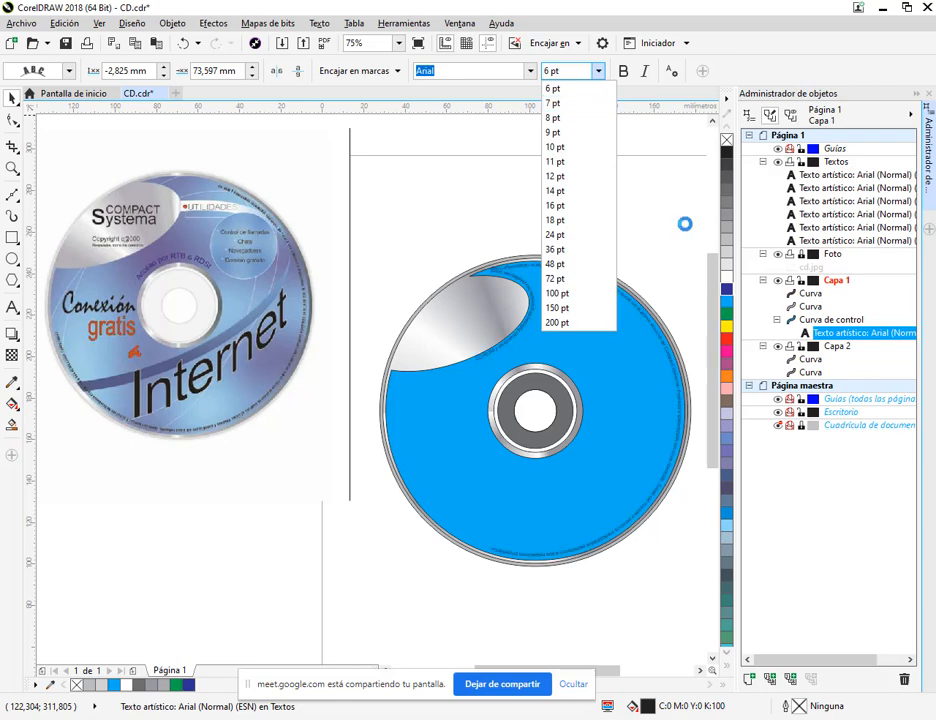
key(Escape)
text(7)
key(Return)
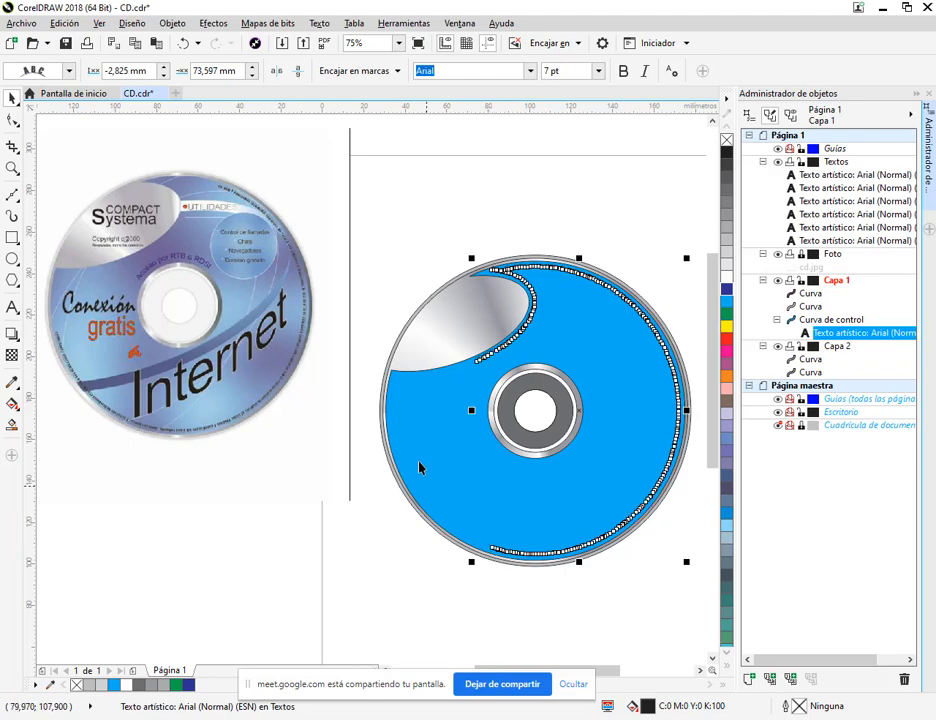
Step: Slide the legal text along its path to start near the disc's top, with a -1.798 mm distance from path and 173.018 mm offset
scroll(425, 304, up, 2)
drag(449, 292, 380, 476)
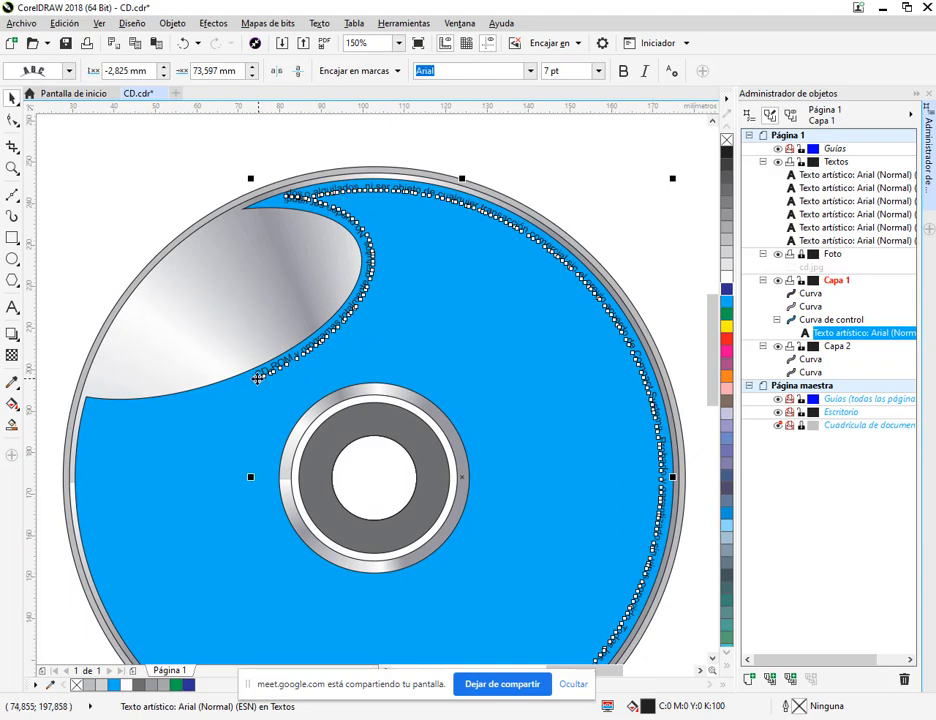
scroll(272, 400, down, 3)
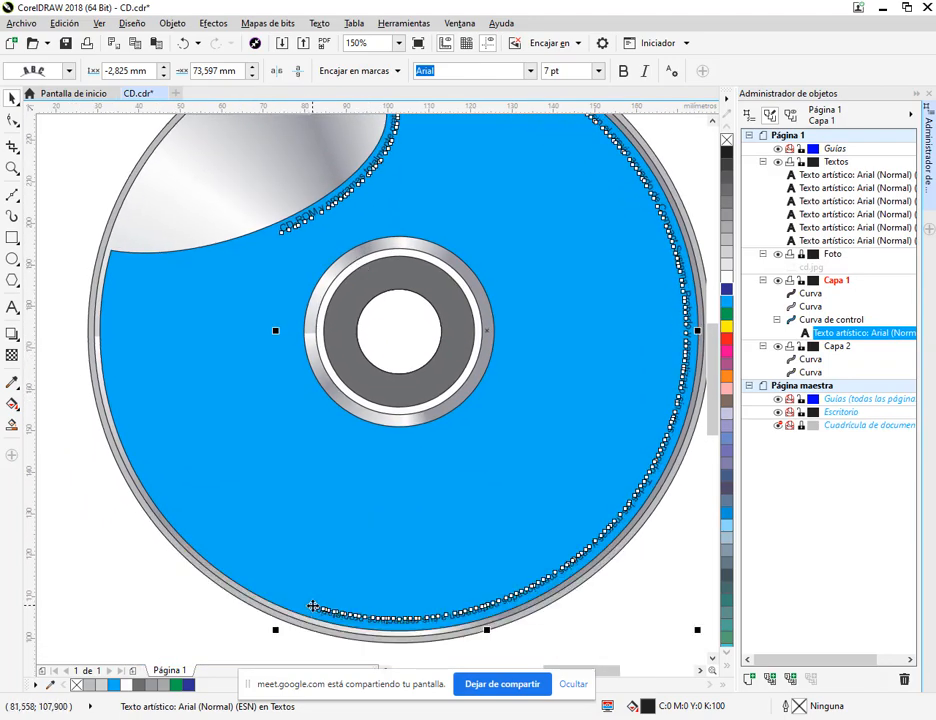
click(276, 243)
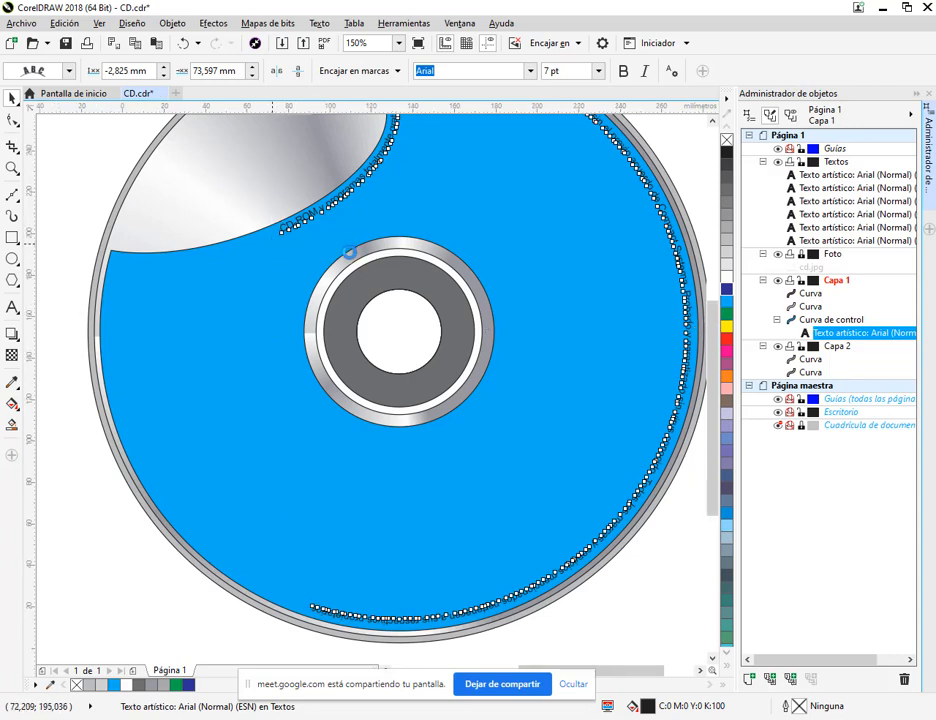
scroll(349, 252, down, 2)
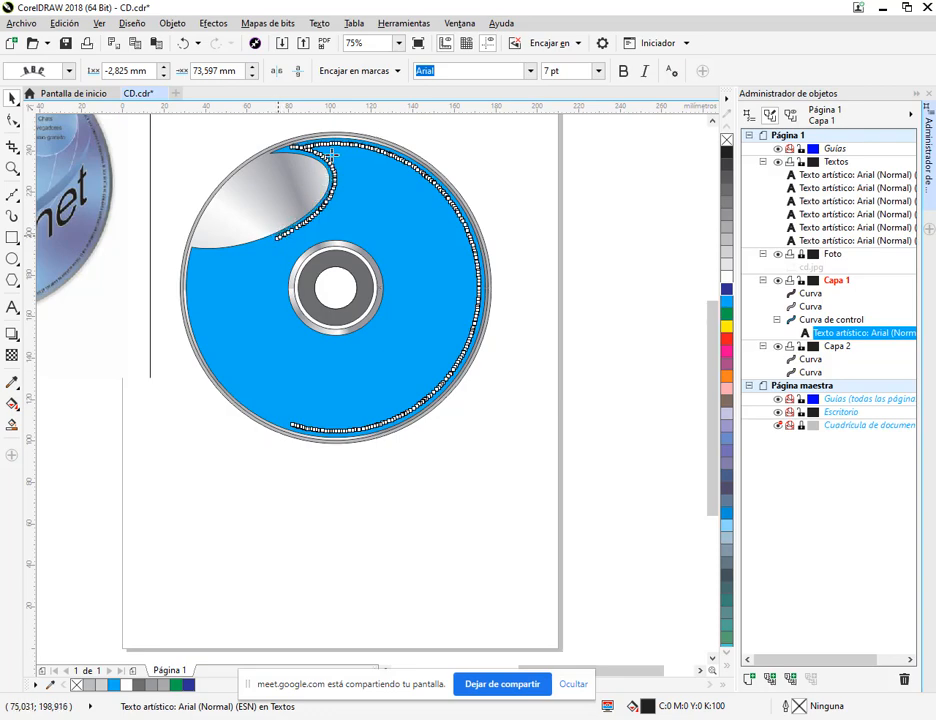
drag(346, 146, 348, 147)
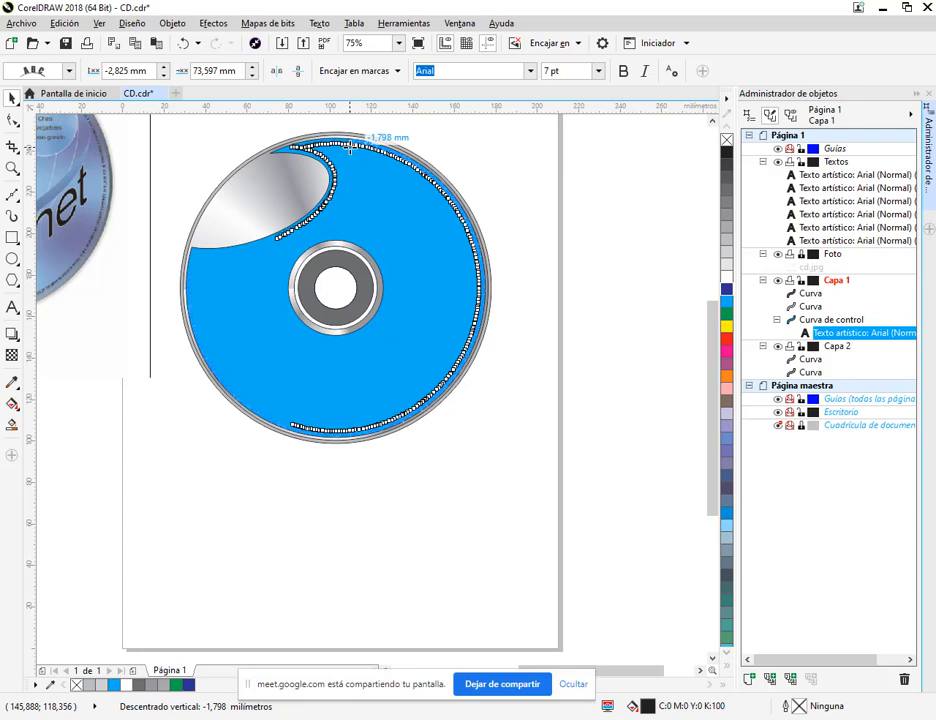
drag(348, 146, 348, 146)
drag(583, 232, 639, 346)
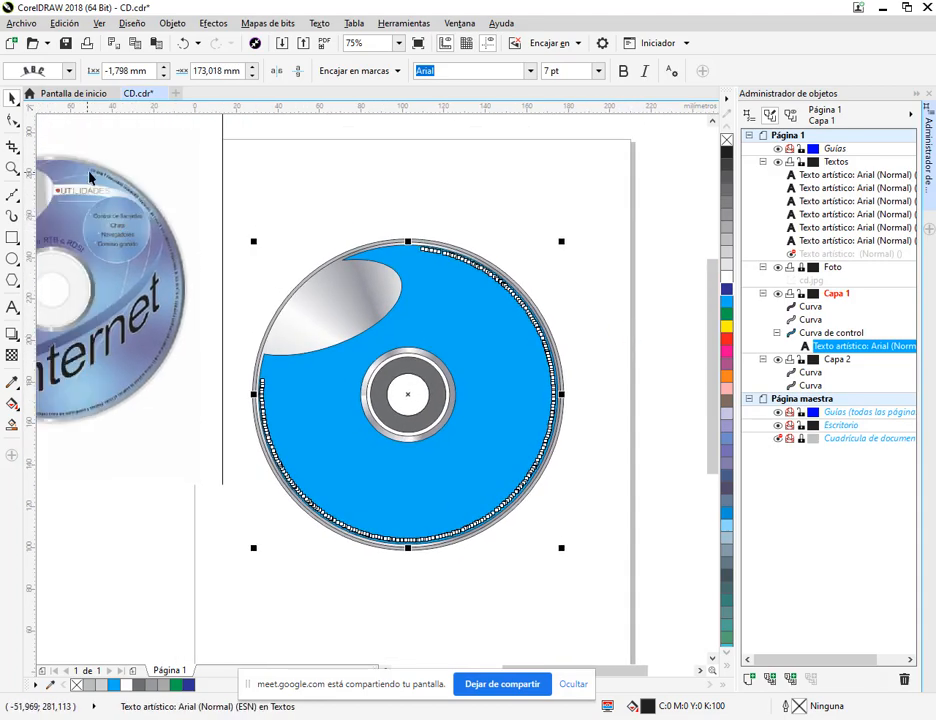
Step: Reduce the legal text around the disc edge to 6.5 pt and save the drawing
click(457, 224)
drag(410, 305, 508, 284)
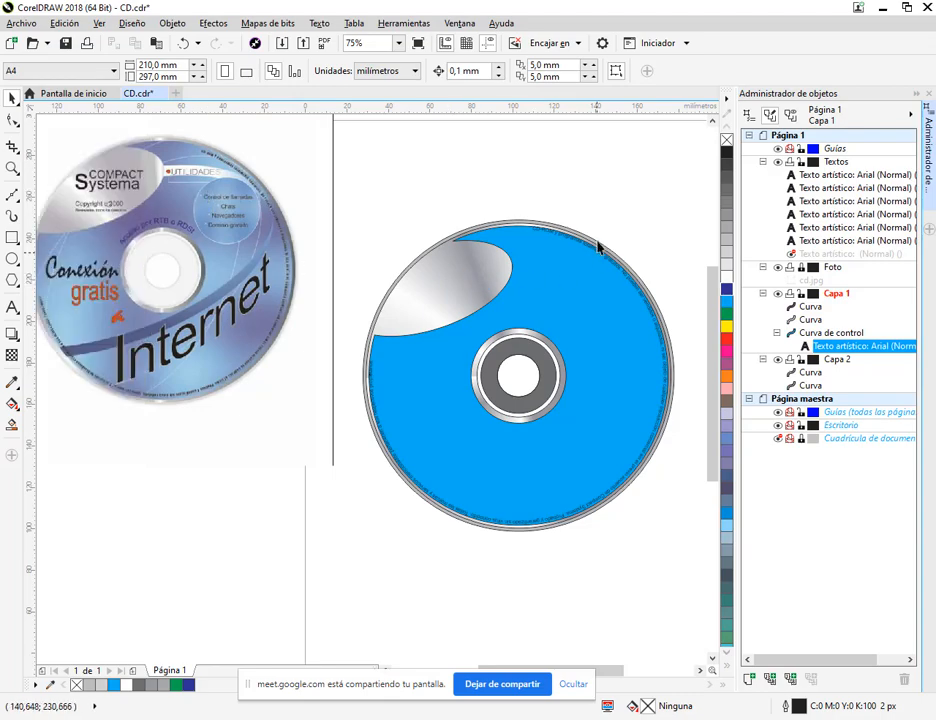
scroll(598, 243, up, 1)
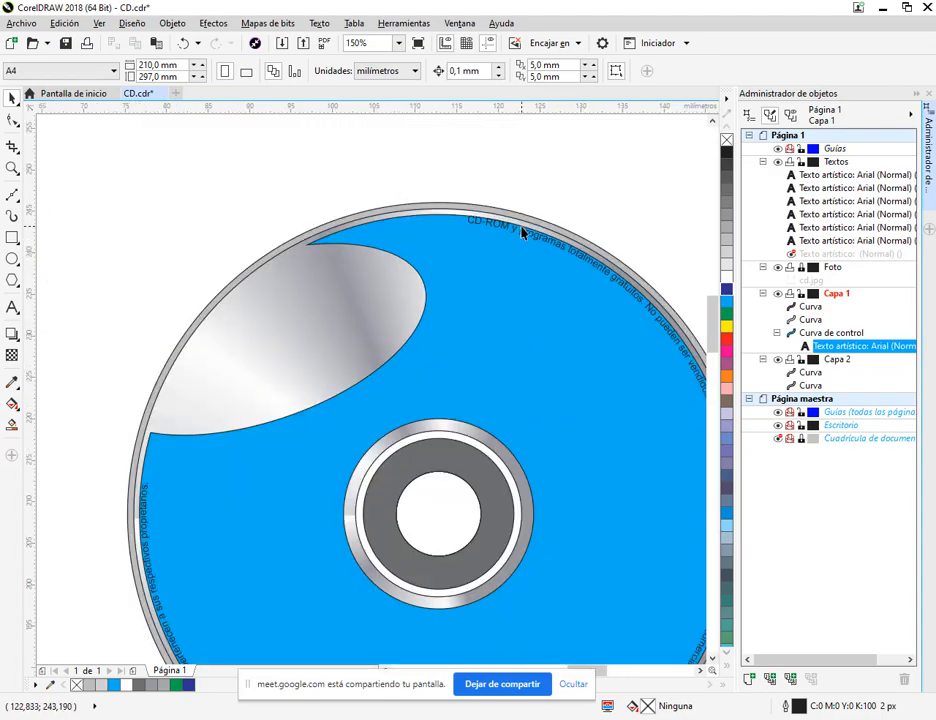
scroll(493, 234, up, 1)
click(493, 234)
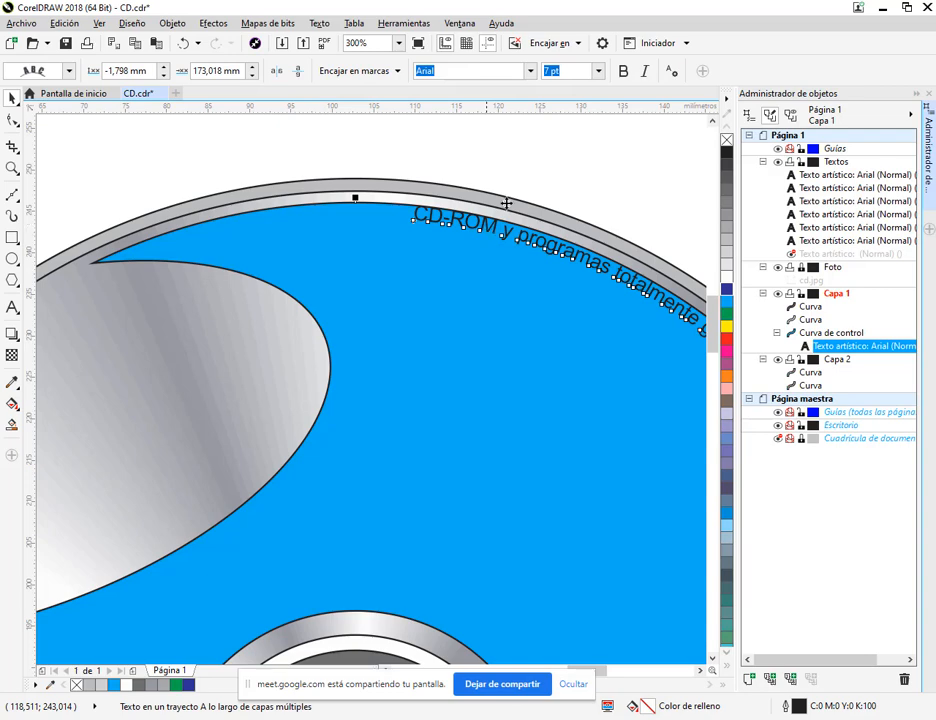
click(597, 70)
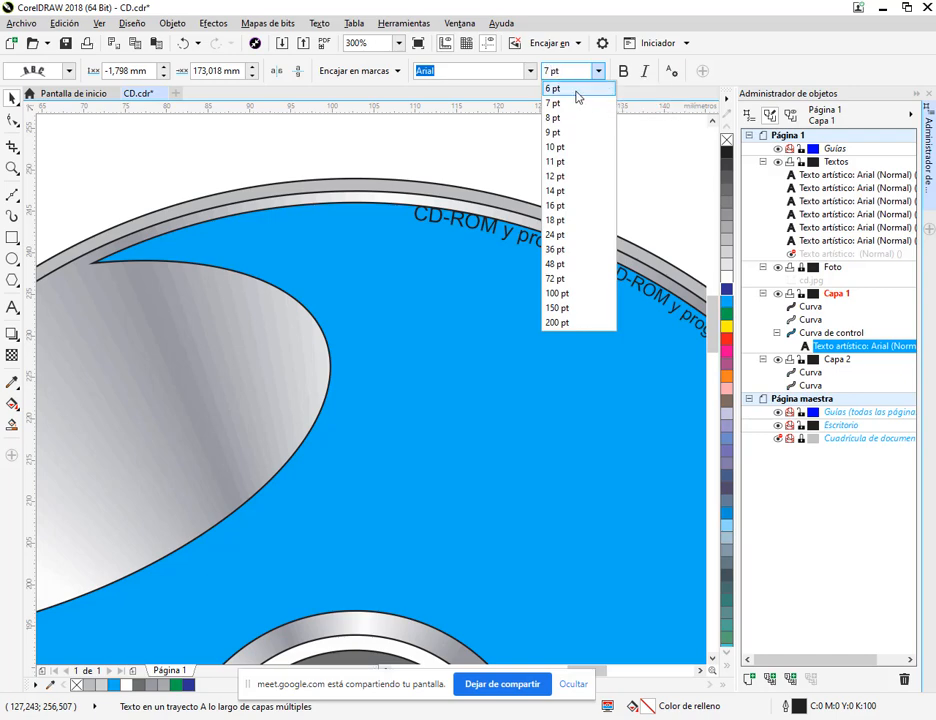
click(566, 71)
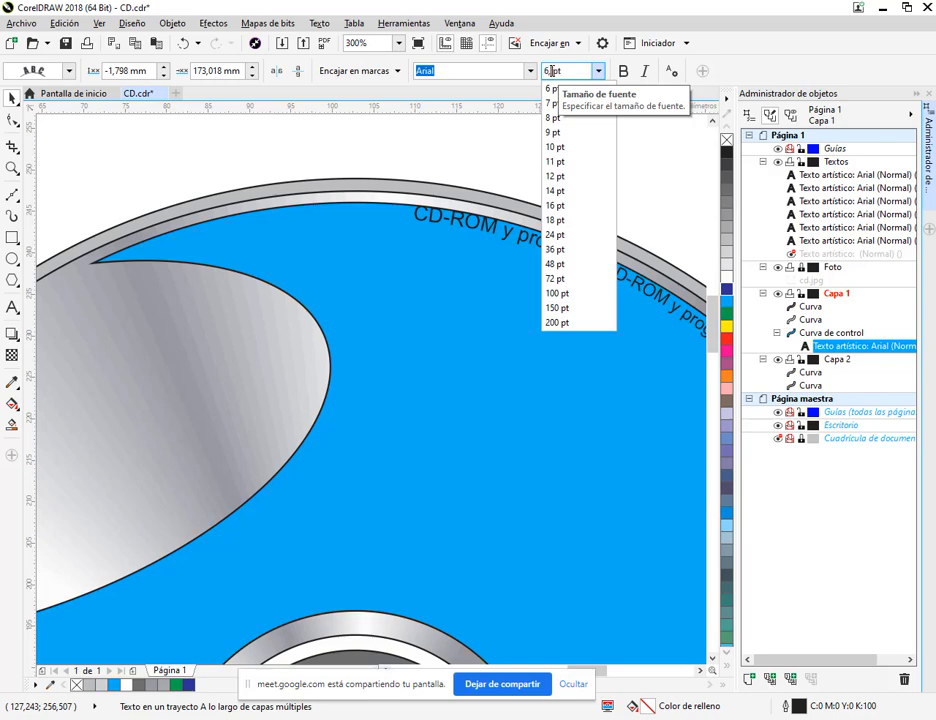
key(Return)
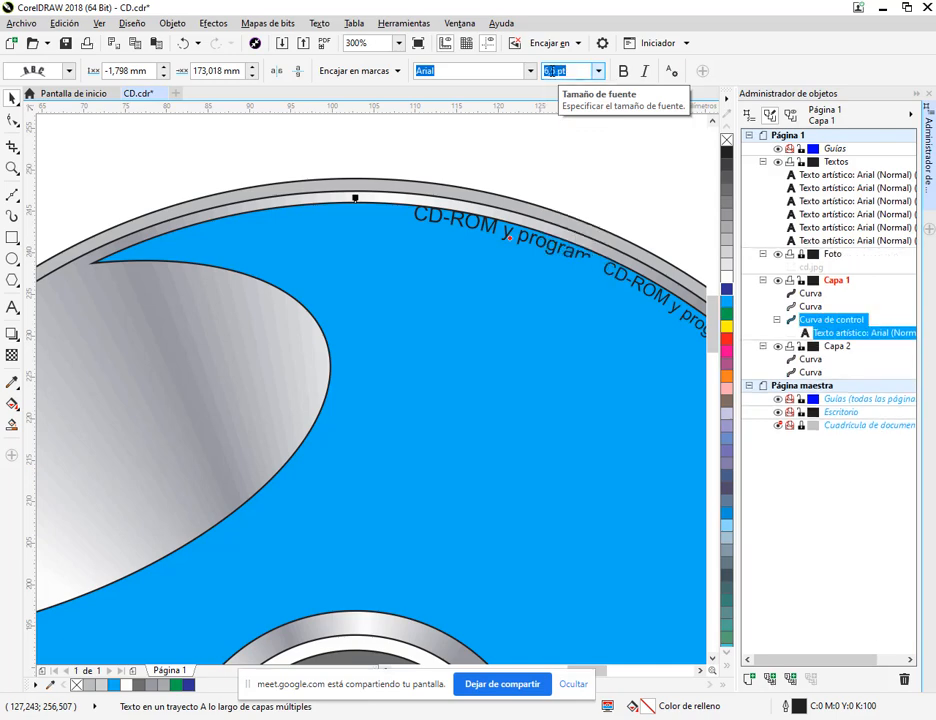
click(594, 200)
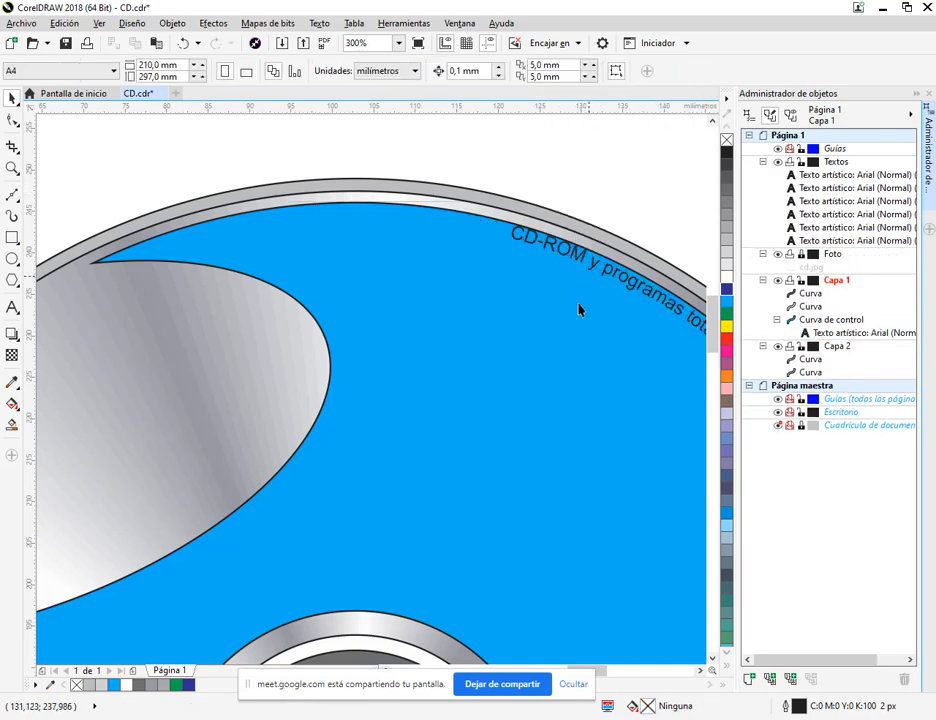
key(F3)
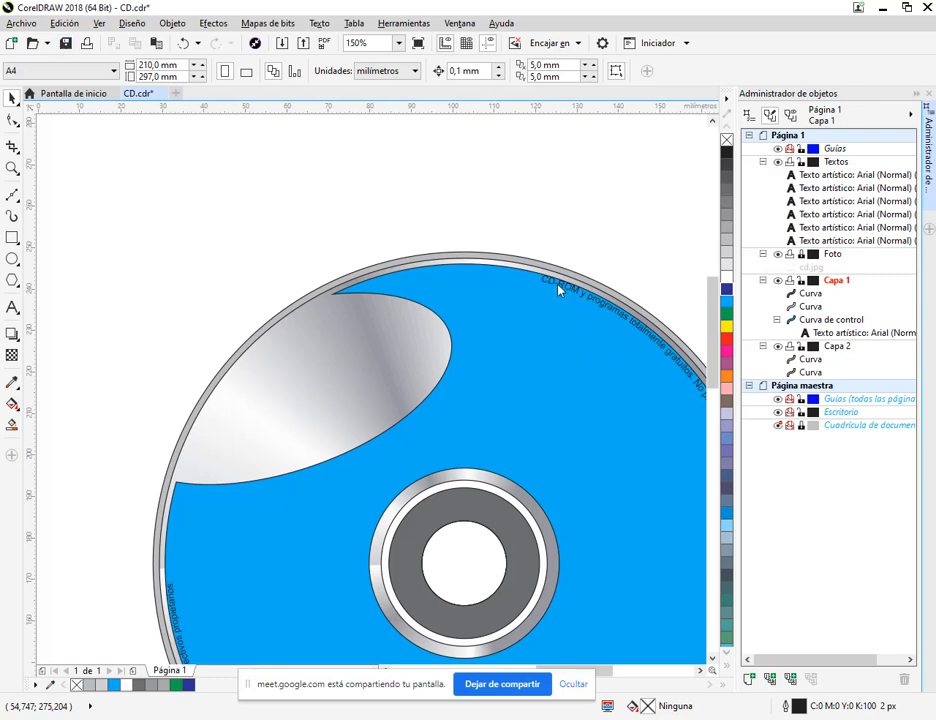
key(ctrl+s)
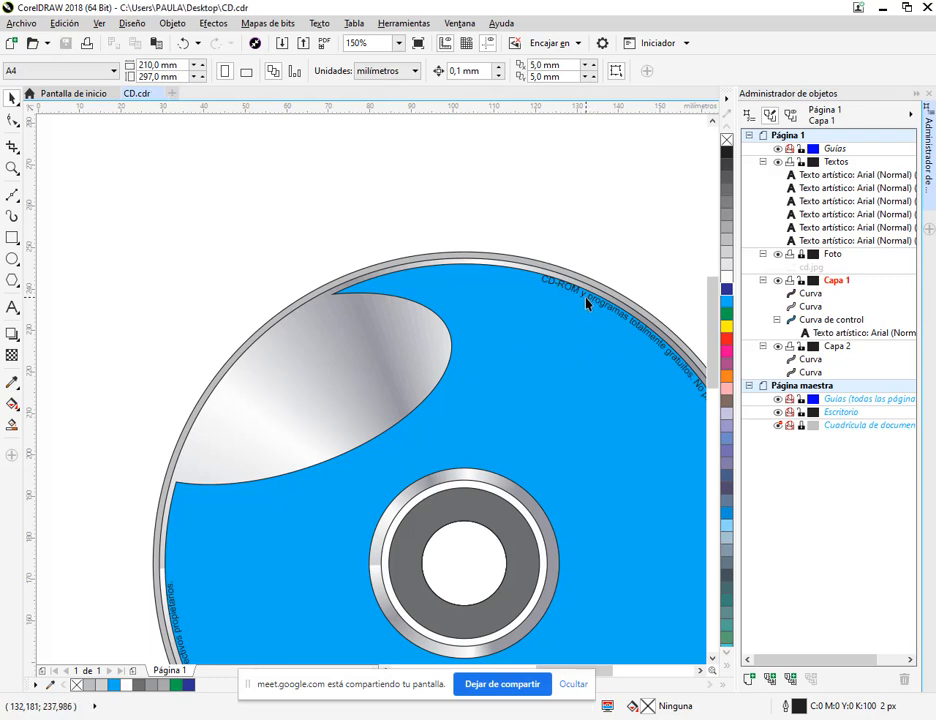
Step: Turn off snapping and shift the legal text along its path to a -1.669 mm distance and 173.962 mm offset
click(587, 303)
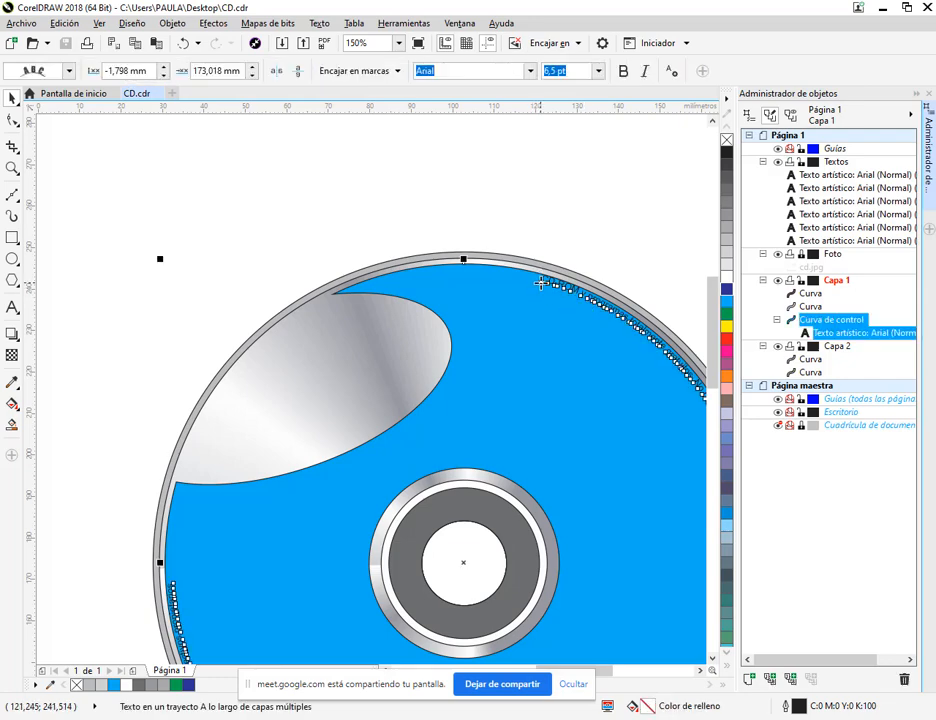
click(99, 23)
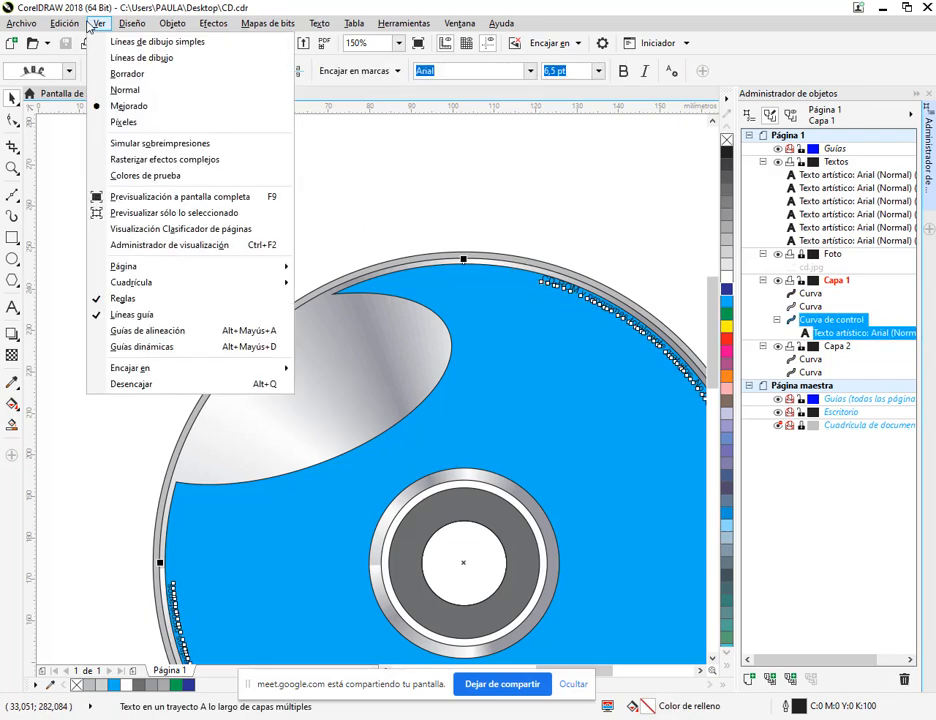
click(136, 386)
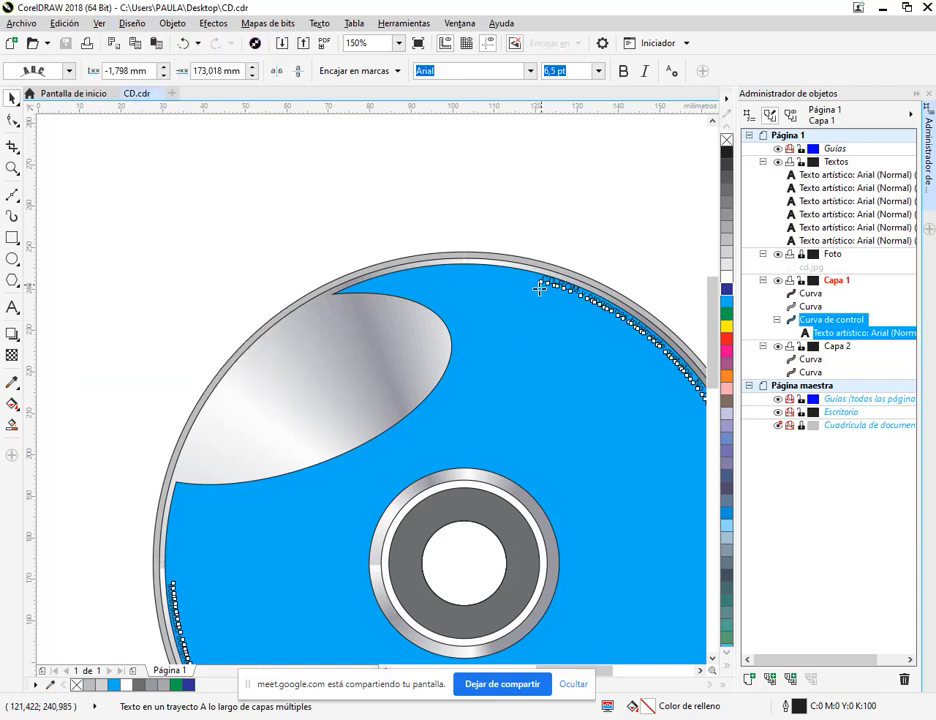
mouse_move(540, 288)
mouse_down()
mouse_move(546, 283)
mouse_move(549, 301)
mouse_up()
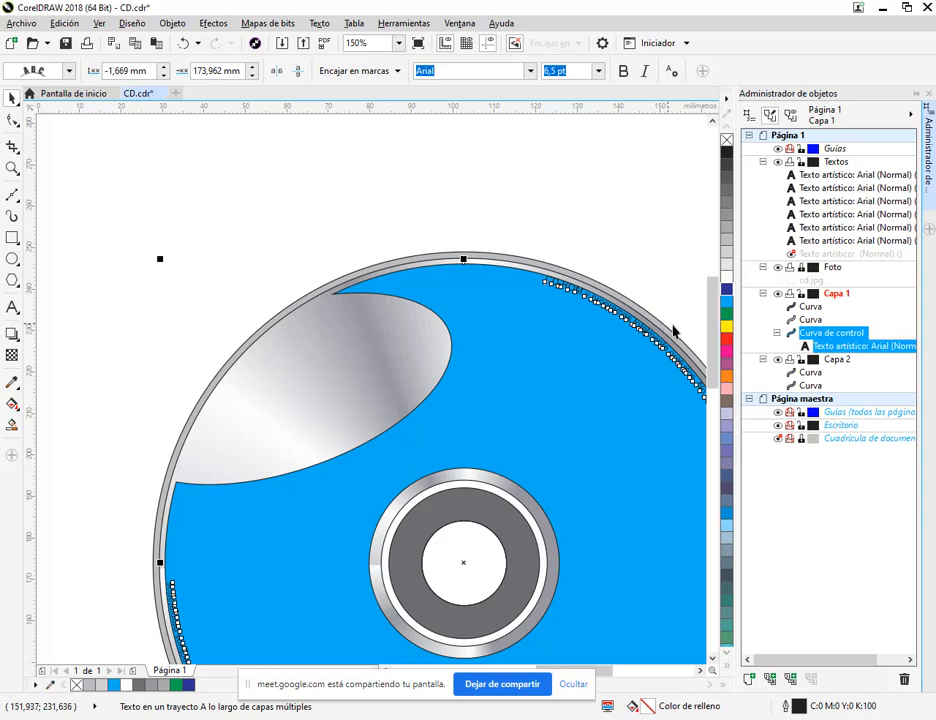
key(Escape)
Step: Move the legal text on its path slightly further inward, clear of the blue shape's edge
scroll(643, 315, up, 2)
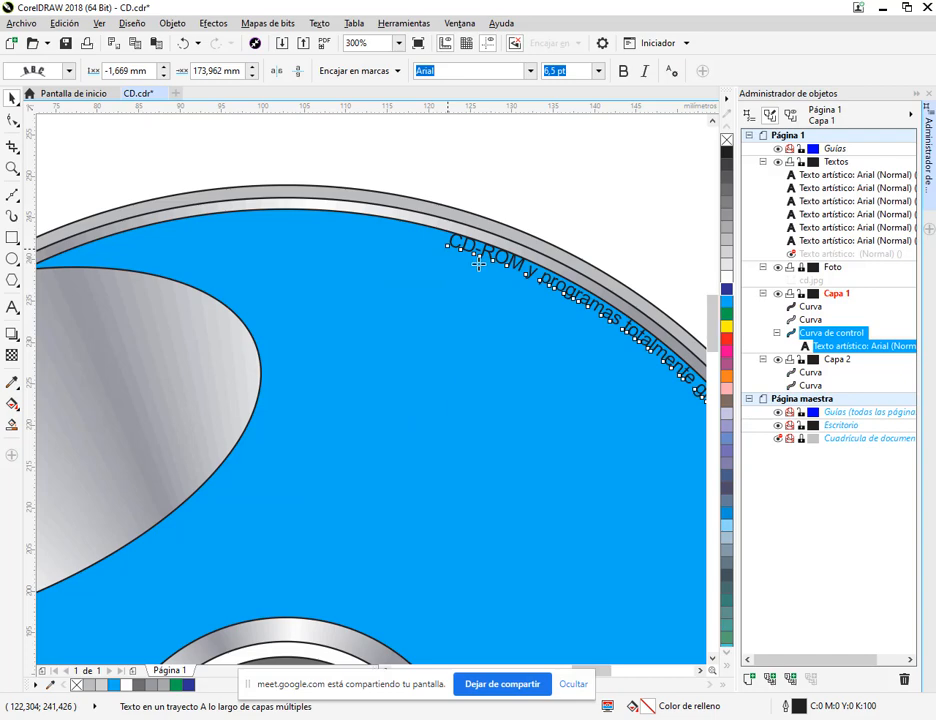
drag(453, 258, 453, 261)
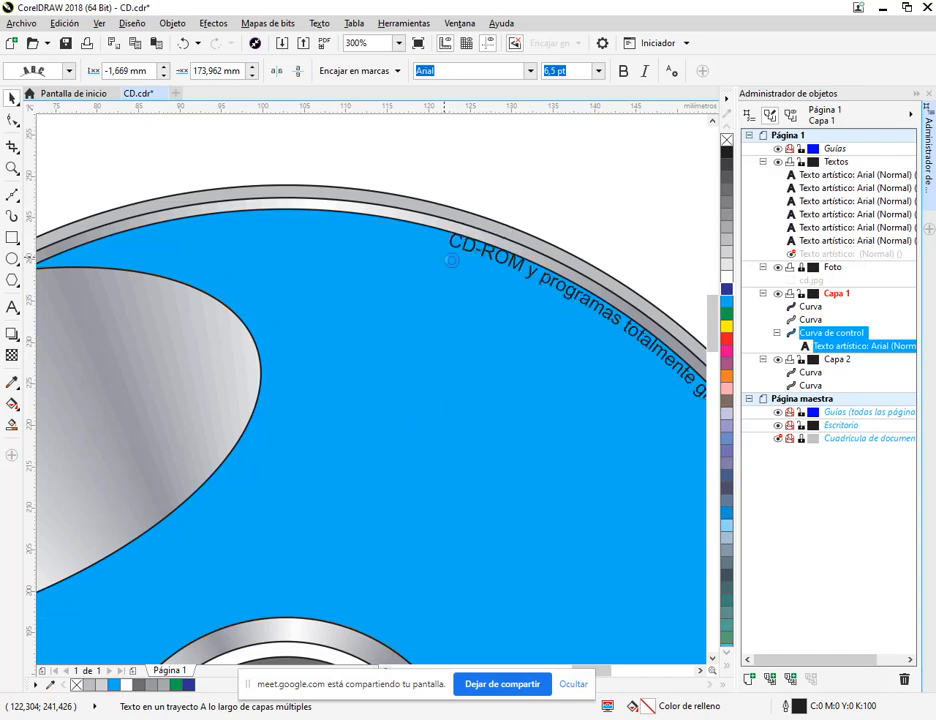
key(Escape)
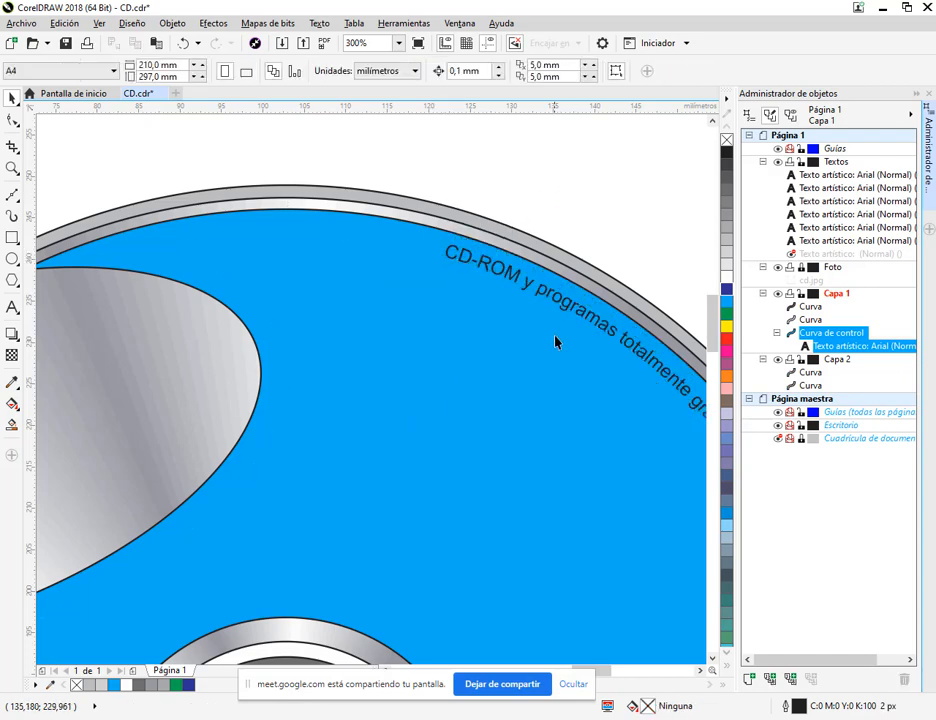
scroll(554, 330, down, 2)
scroll(523, 401, down, 4)
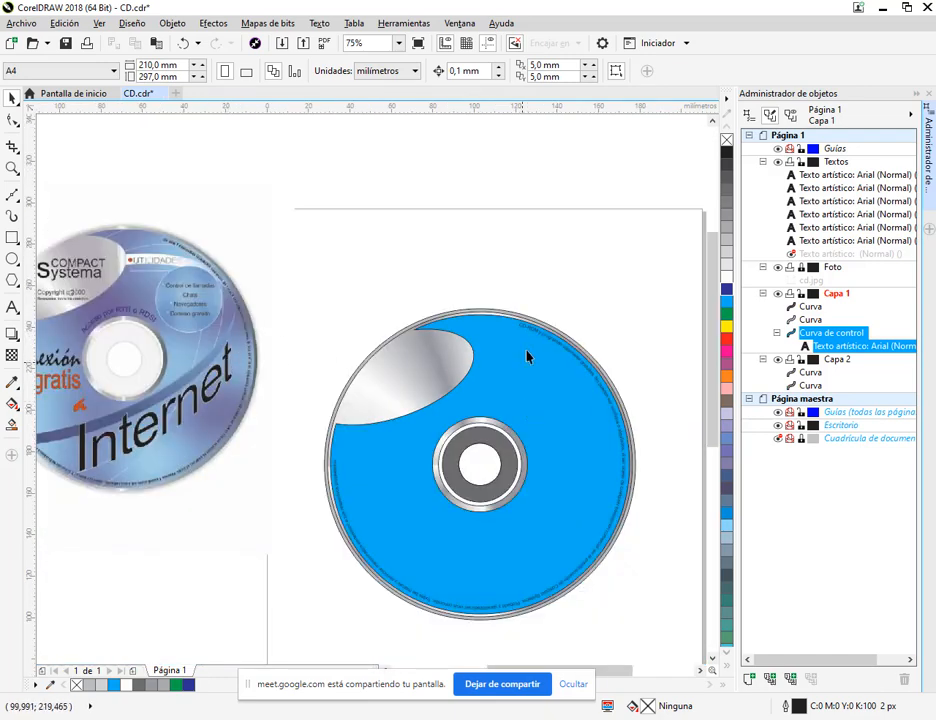
Step: Move the text "Acceso por RTB o RDSI" from the text list to just beside the drawn disc
drag(459, 374, 534, 262)
drag(194, 295, 310, 292)
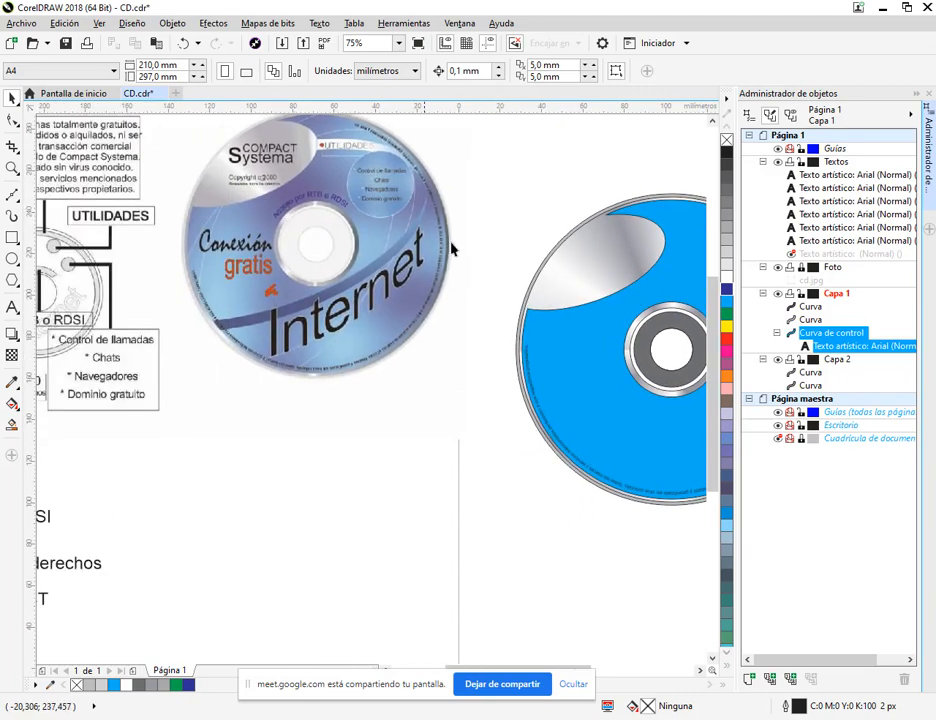
drag(315, 238, 430, 229)
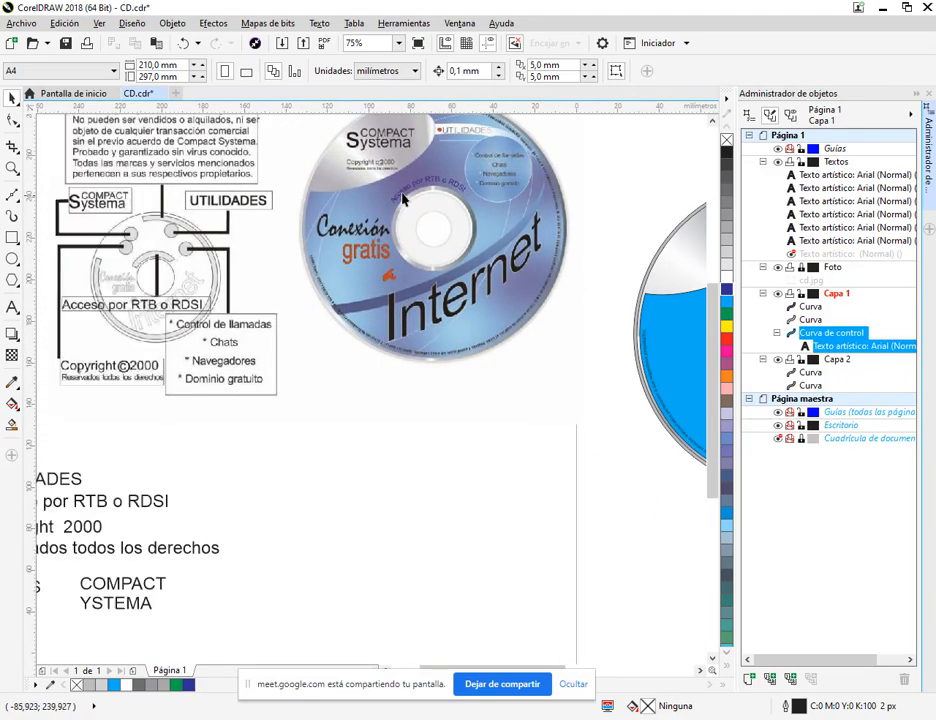
drag(324, 417, 391, 393)
drag(158, 490, 213, 483)
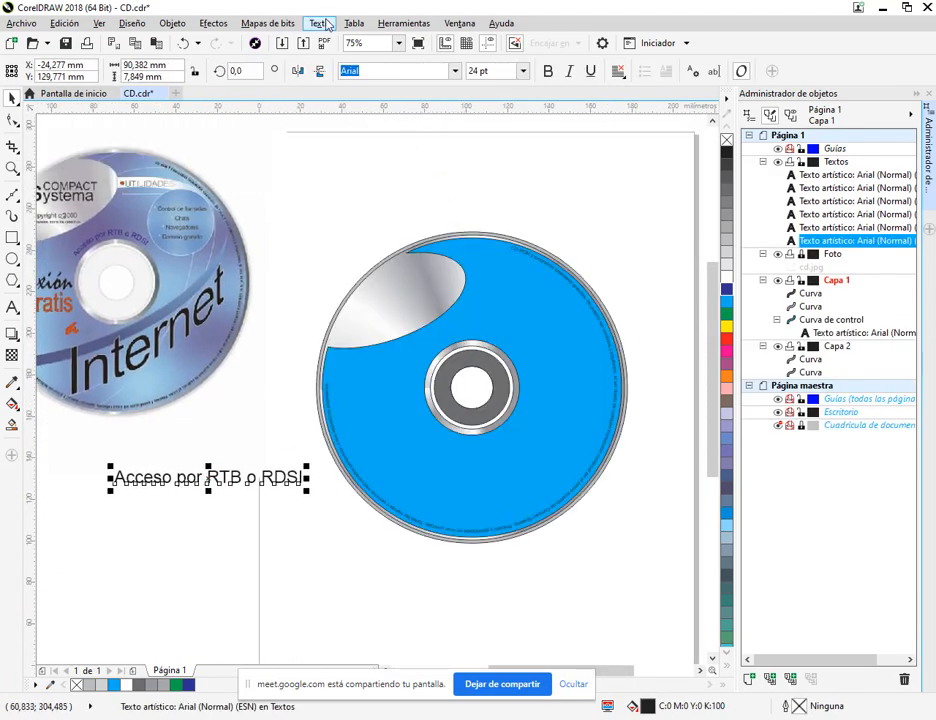
Step: Try fitting "Acceso por RTB o RDSI" to a disc path at a -52.0 mm distance around the metallic hub ring, and undo it
click(320, 23)
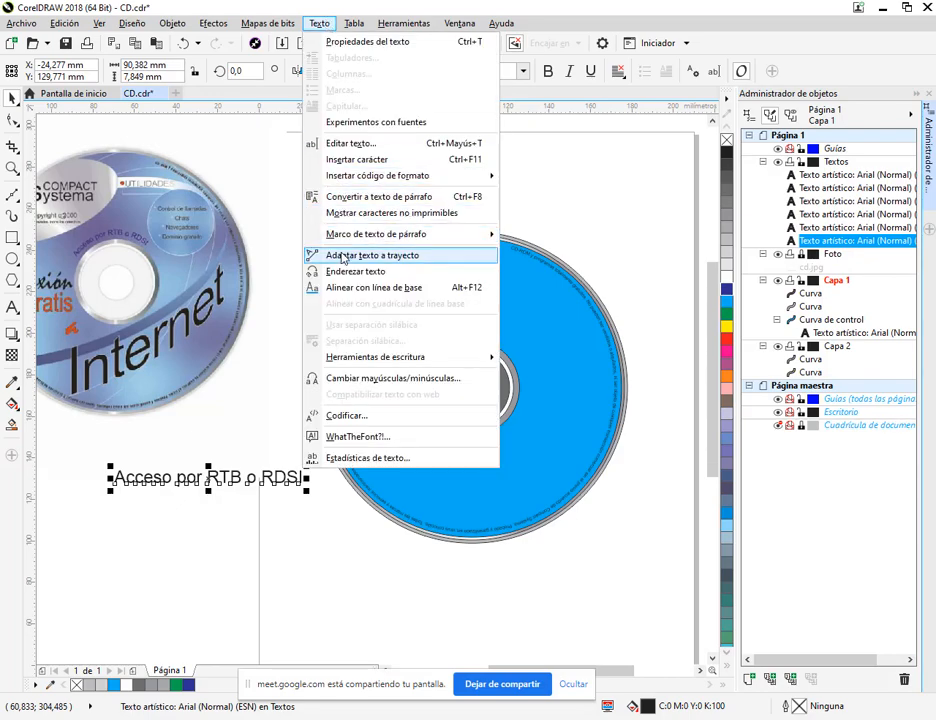
click(343, 256)
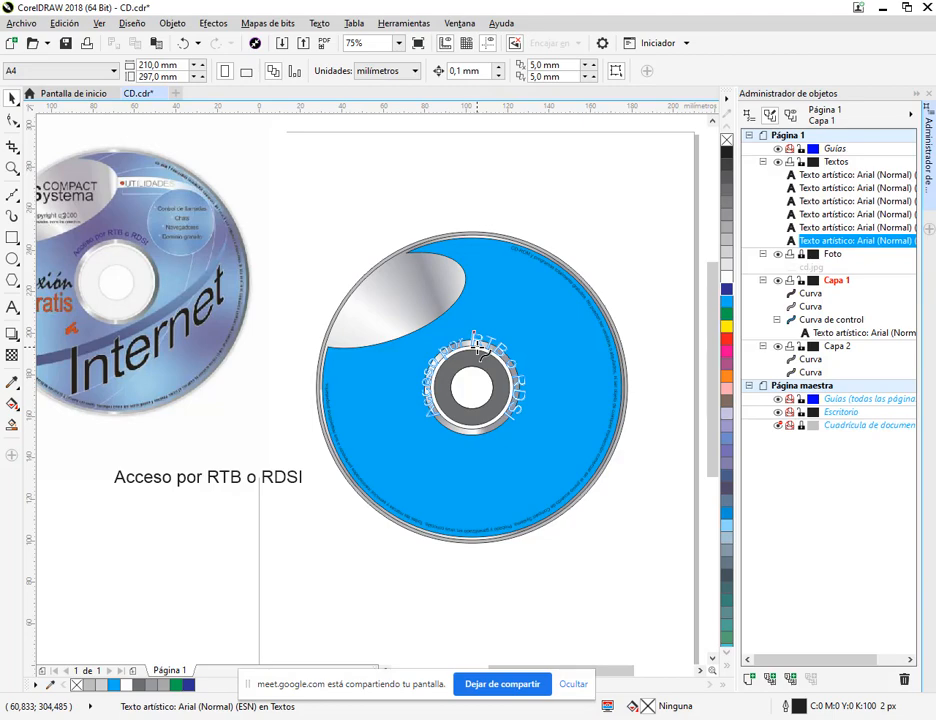
click(478, 346)
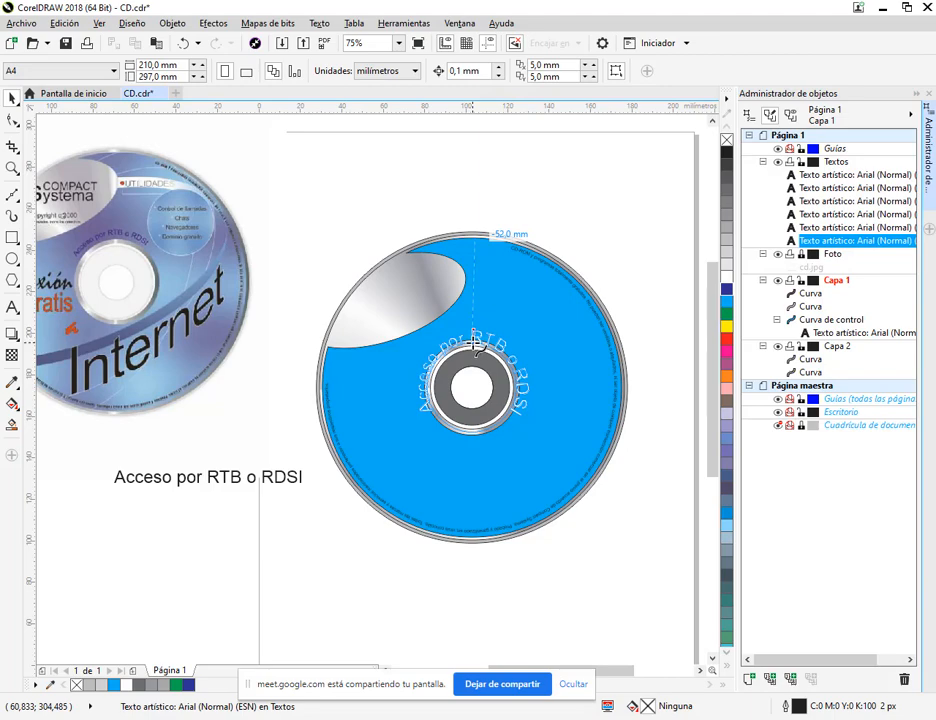
click(474, 343)
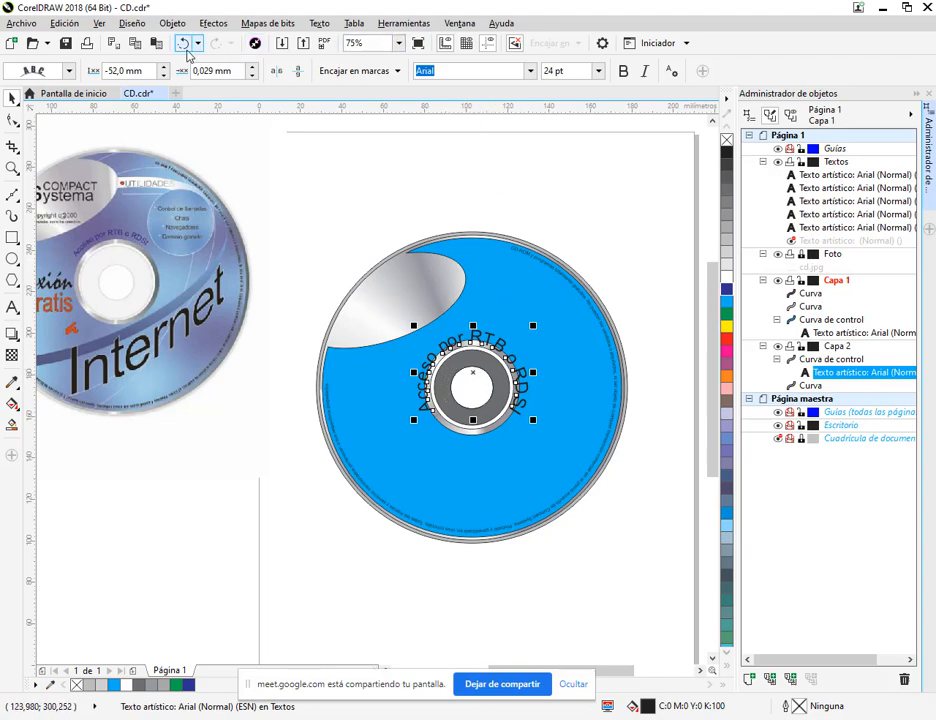
click(183, 43)
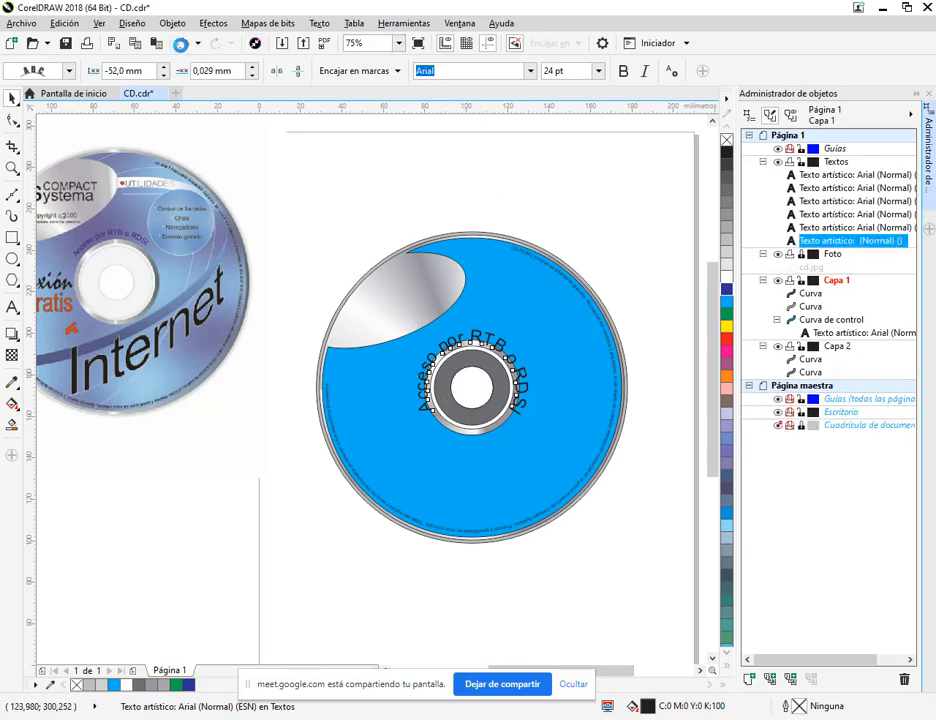
click(453, 188)
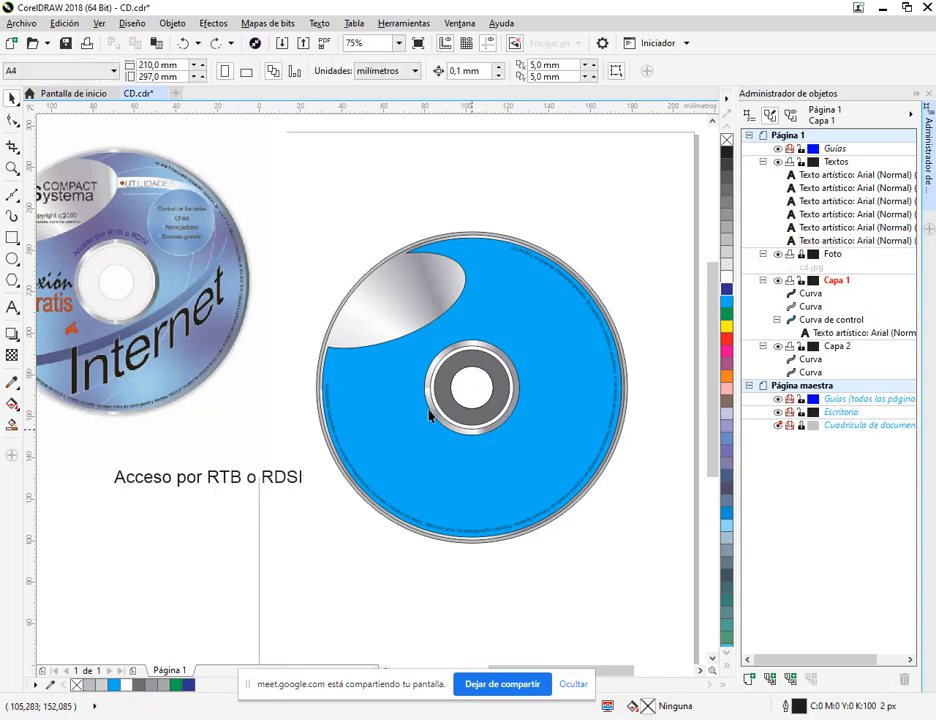
Step: Turn snapping back on and draw a circle about 49.3 mm in diameter, centred on the disc's hub
click(12, 258)
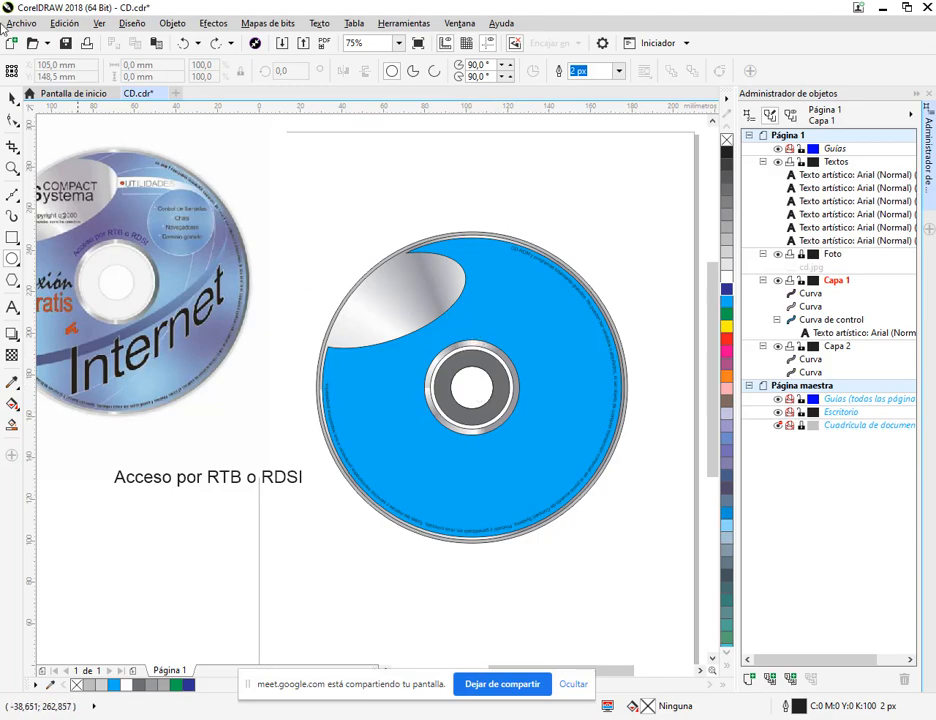
click(99, 23)
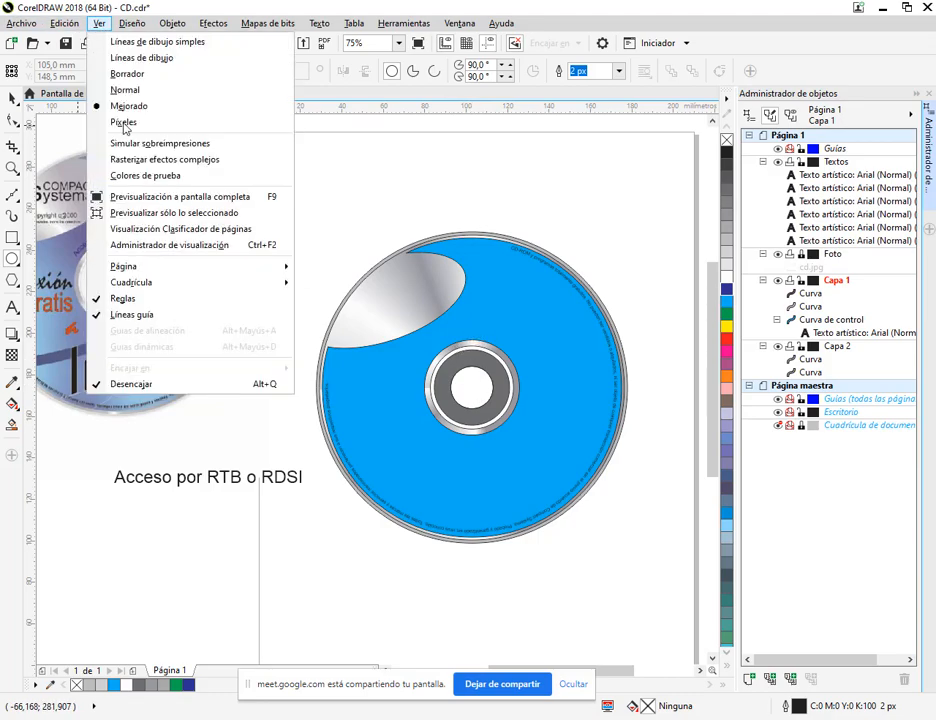
click(128, 383)
drag(472, 388, 521, 442)
click(12, 97)
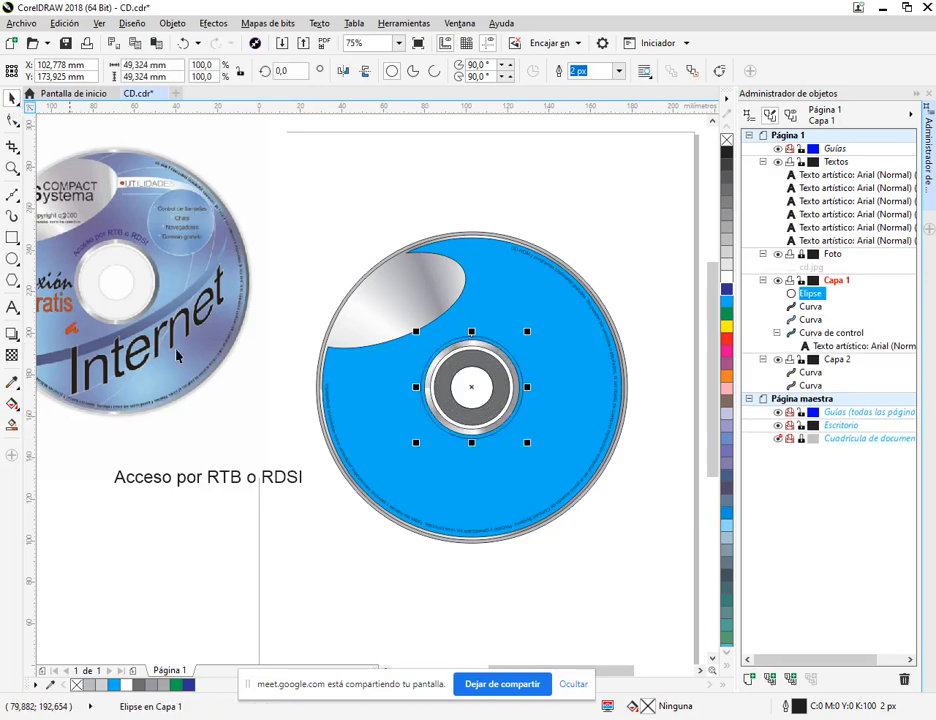
Step: Fit "Acceso por RTB o RDSI" to the top of the new circle with a 0.0 mm distance and 0.029 mm offset
click(242, 478)
click(320, 23)
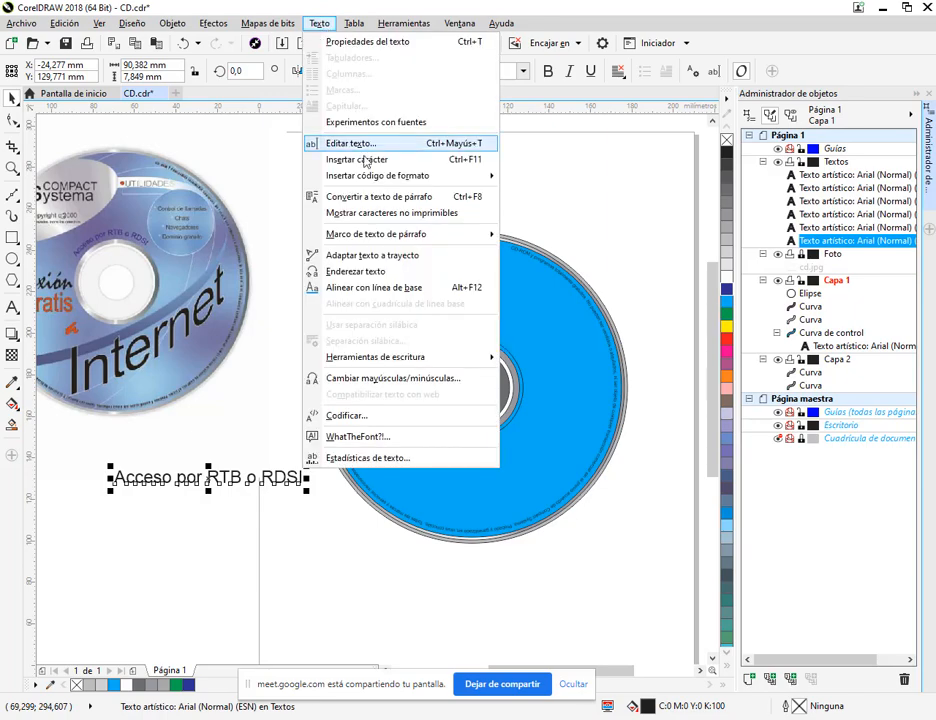
click(335, 254)
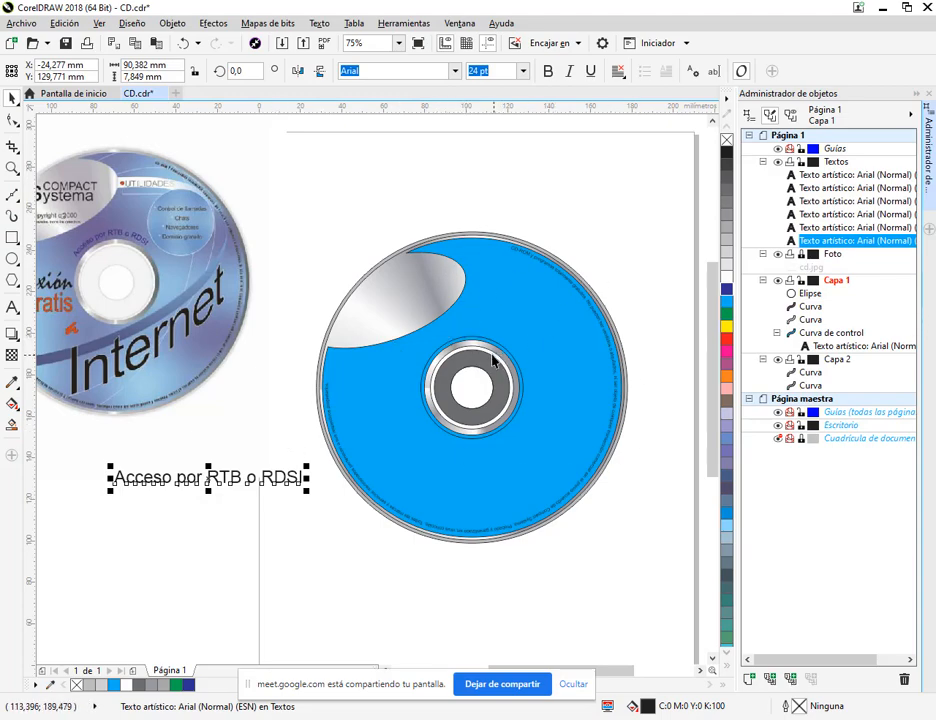
click(319, 23)
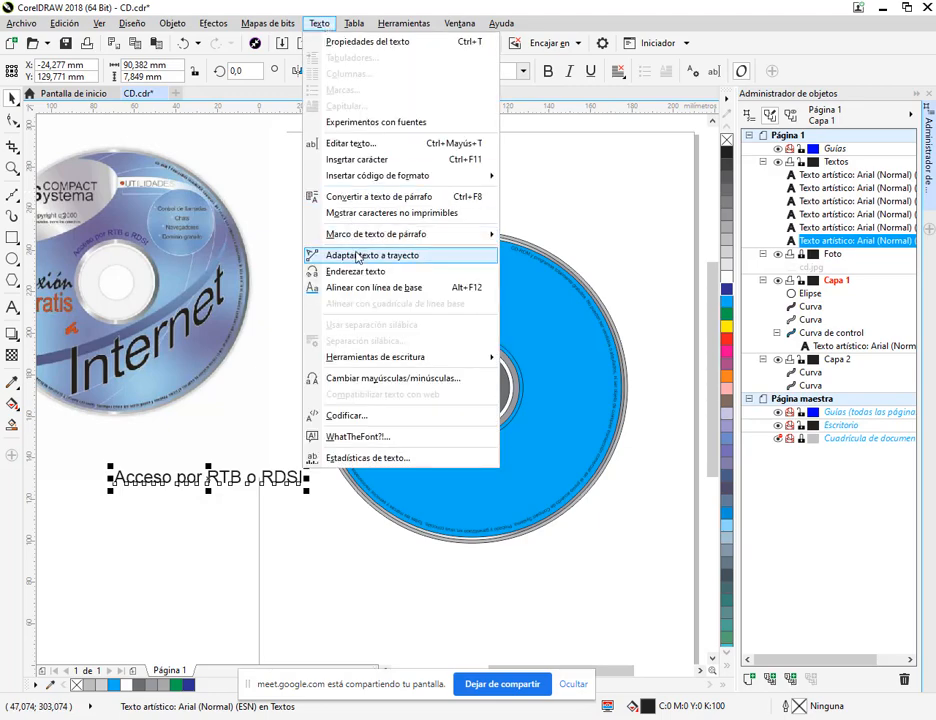
click(357, 256)
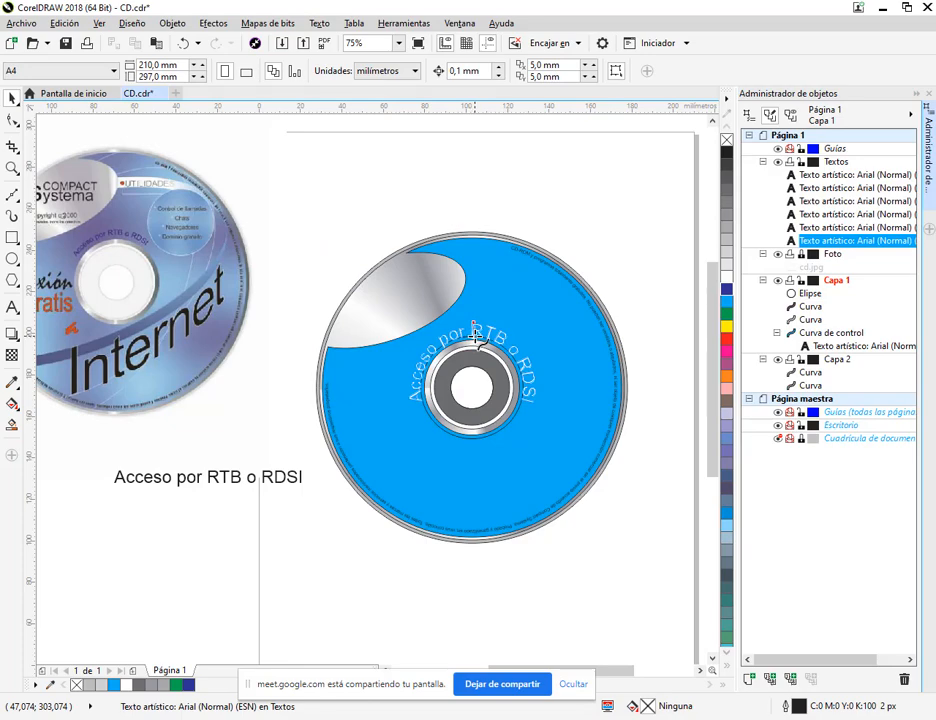
click(474, 338)
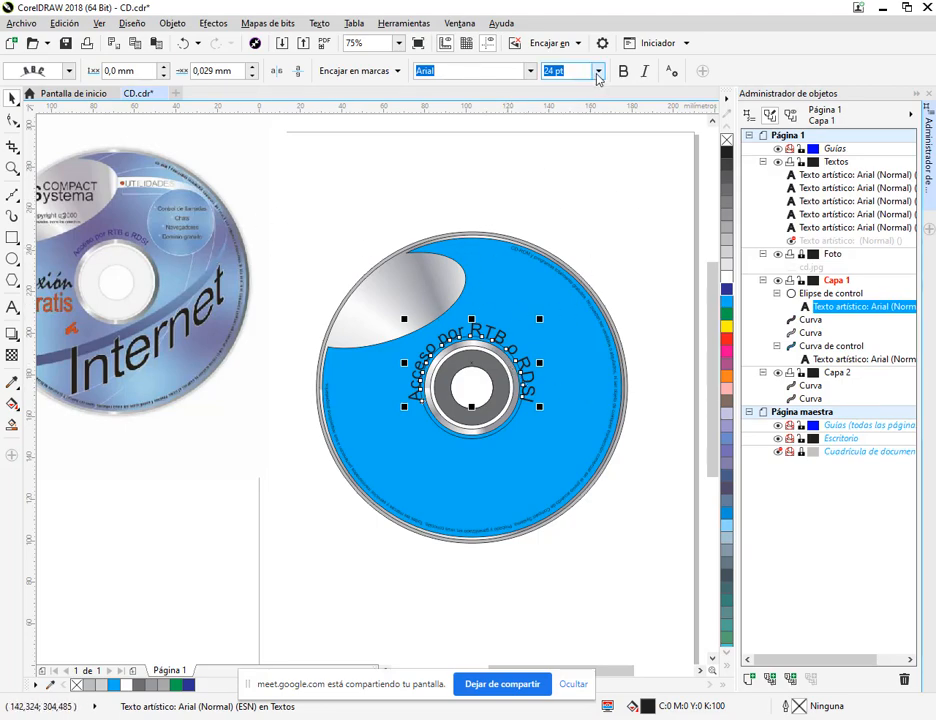
Step: Reduce the font size of the curved text "Acceso por RTB o RDSI" to 14 pt
click(597, 72)
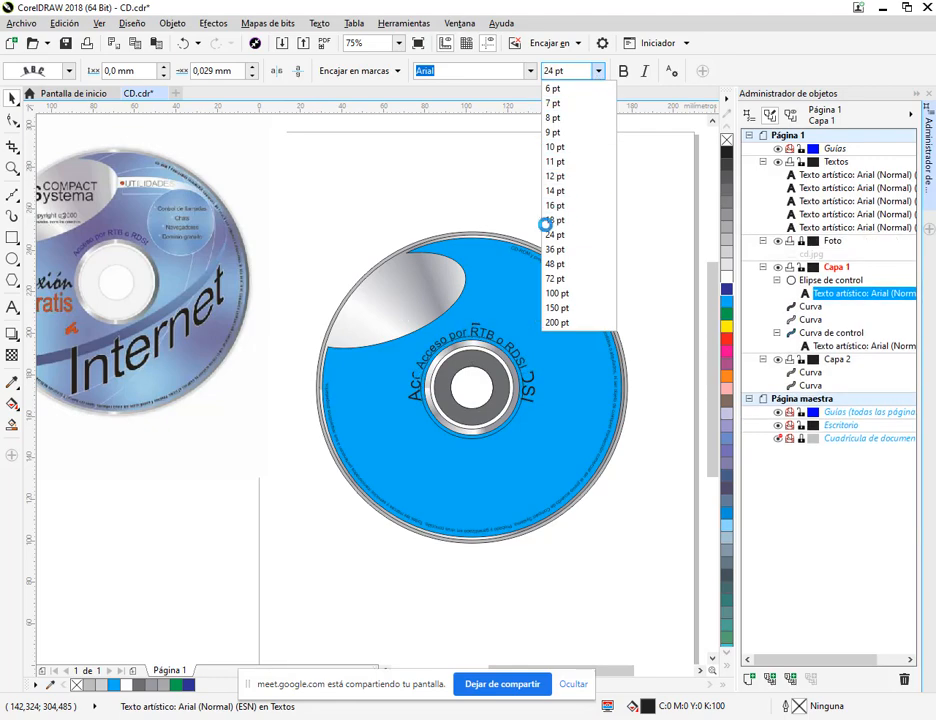
click(560, 206)
click(497, 200)
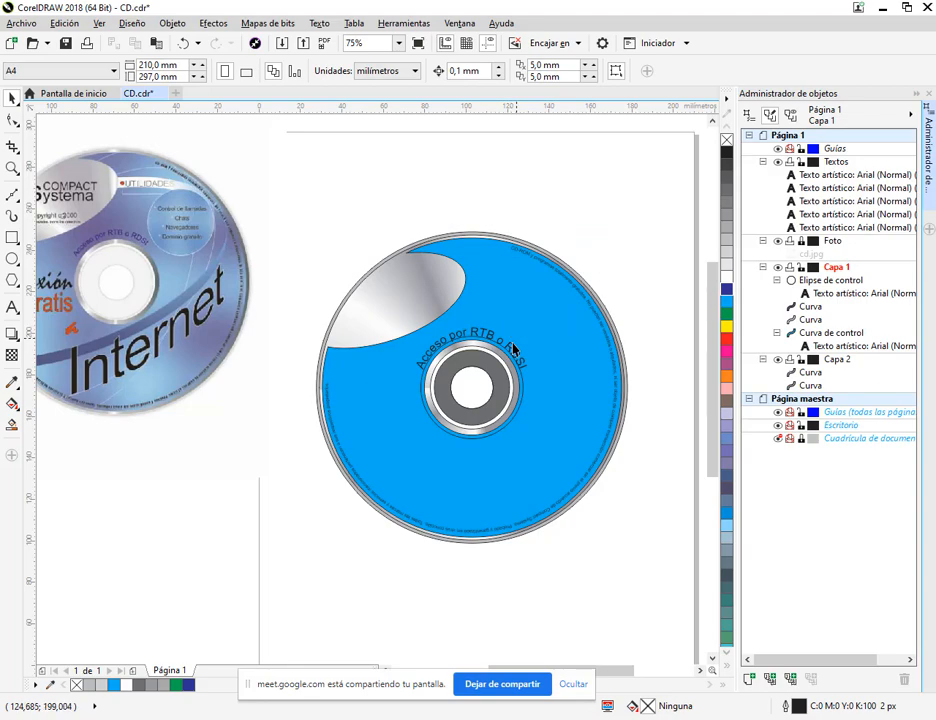
click(514, 345)
click(597, 71)
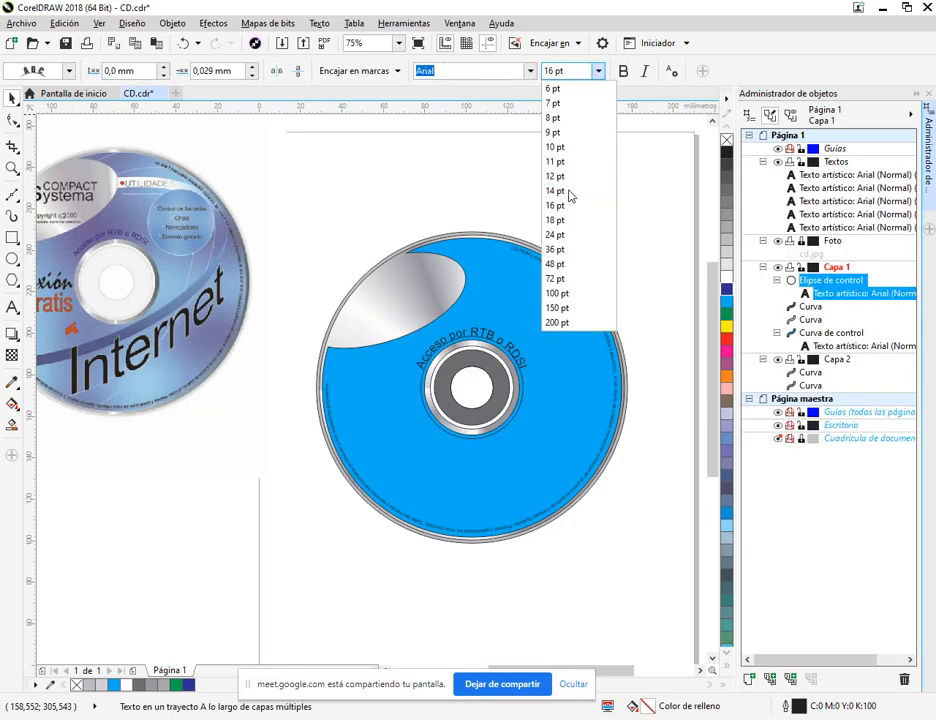
click(535, 201)
click(529, 195)
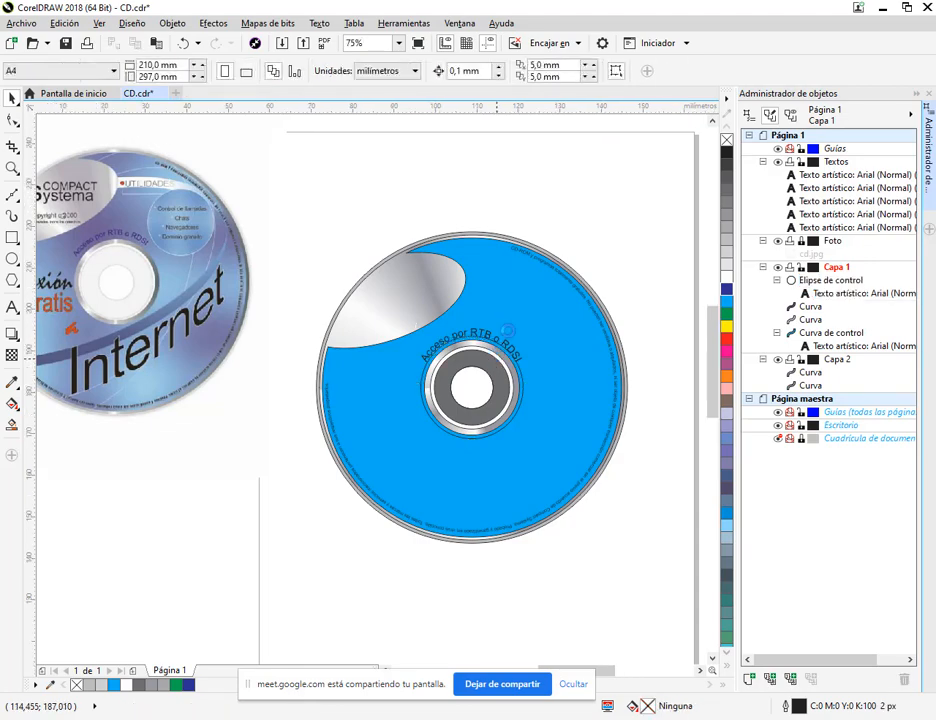
Step: Collapse the object manager and remove the outline from the circle that carries the text "Acceso por RTB o RDSI"
scroll(497, 350, up, 2)
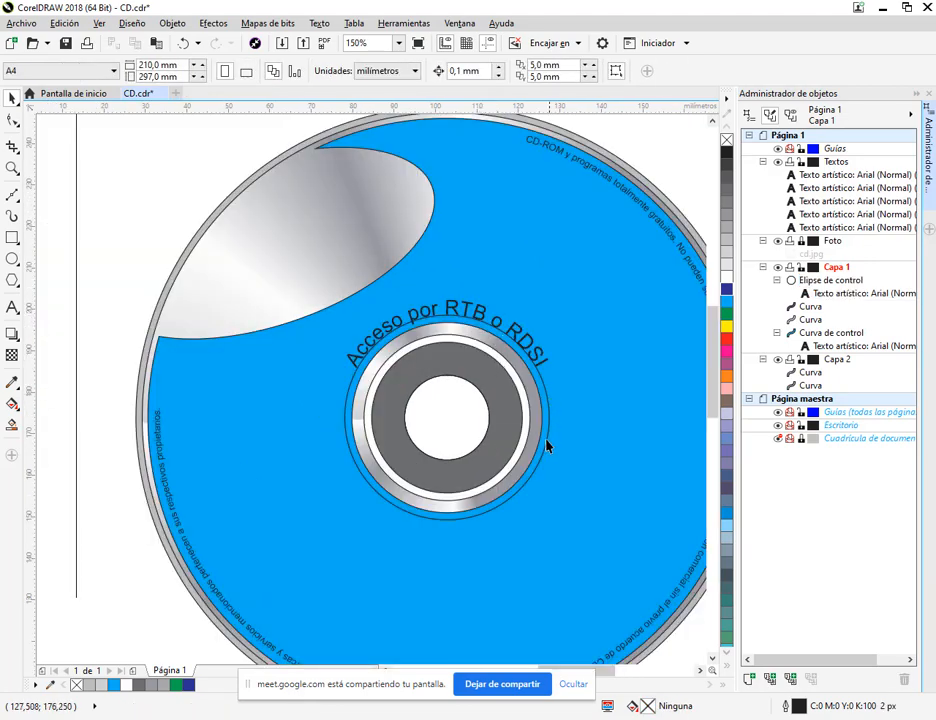
click(543, 369)
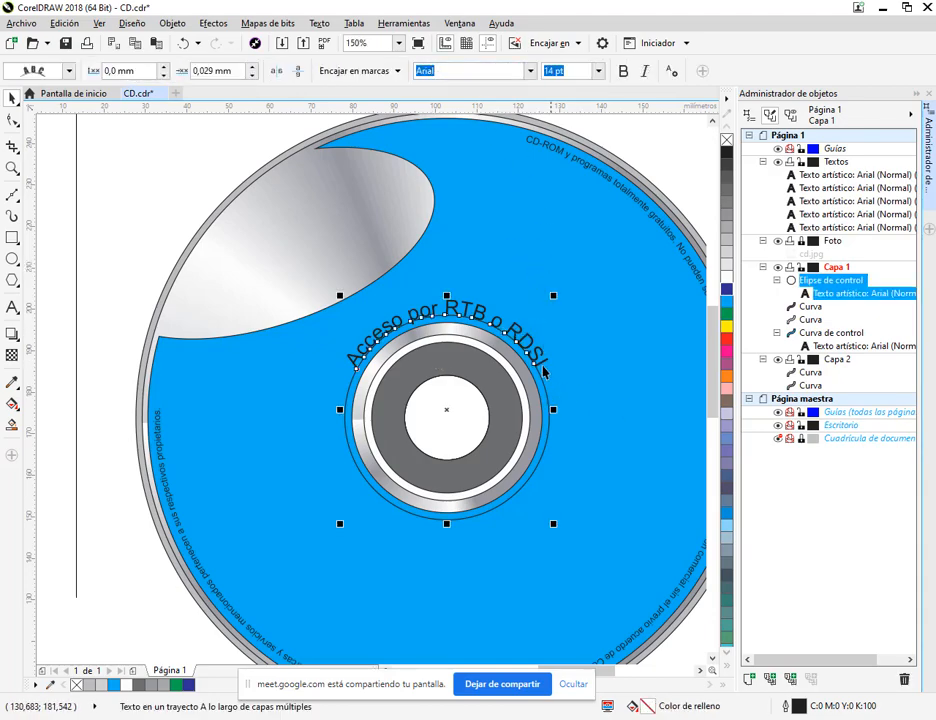
scroll(549, 364, up, 2)
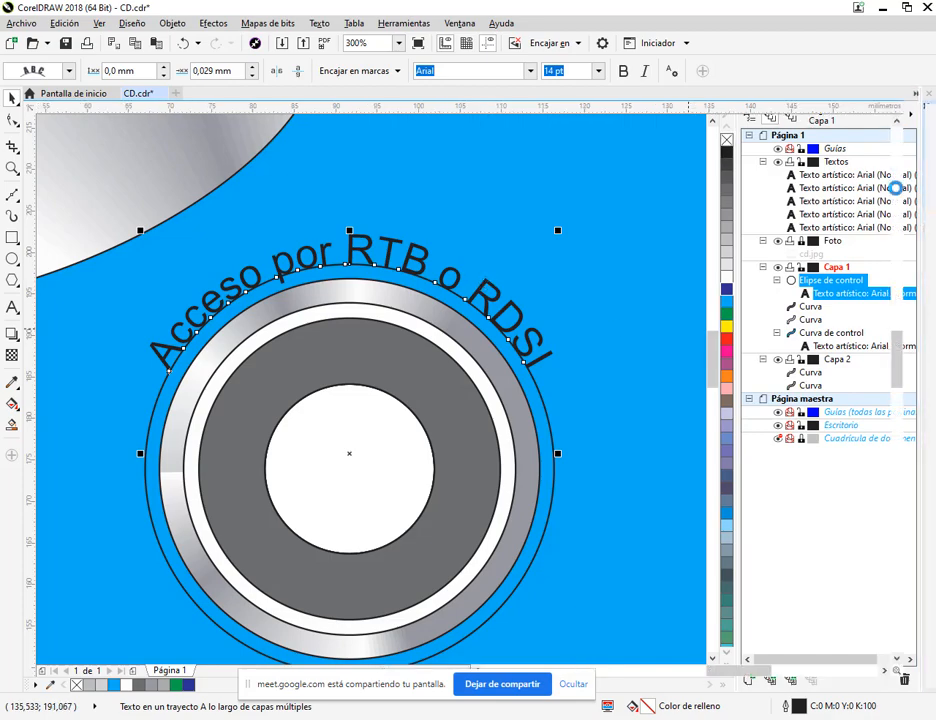
click(918, 94)
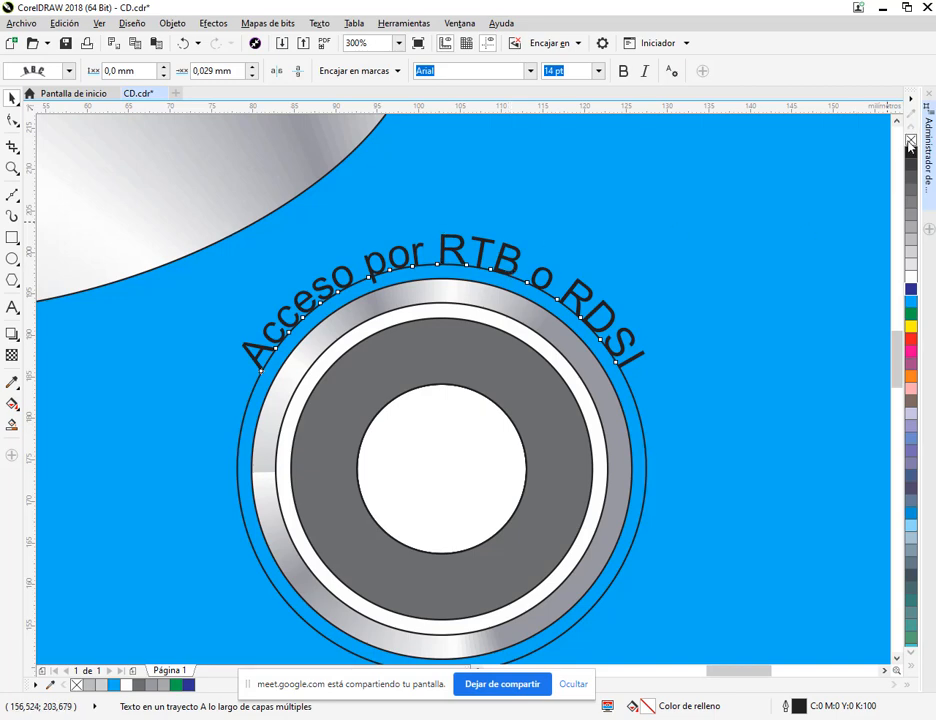
click(493, 314)
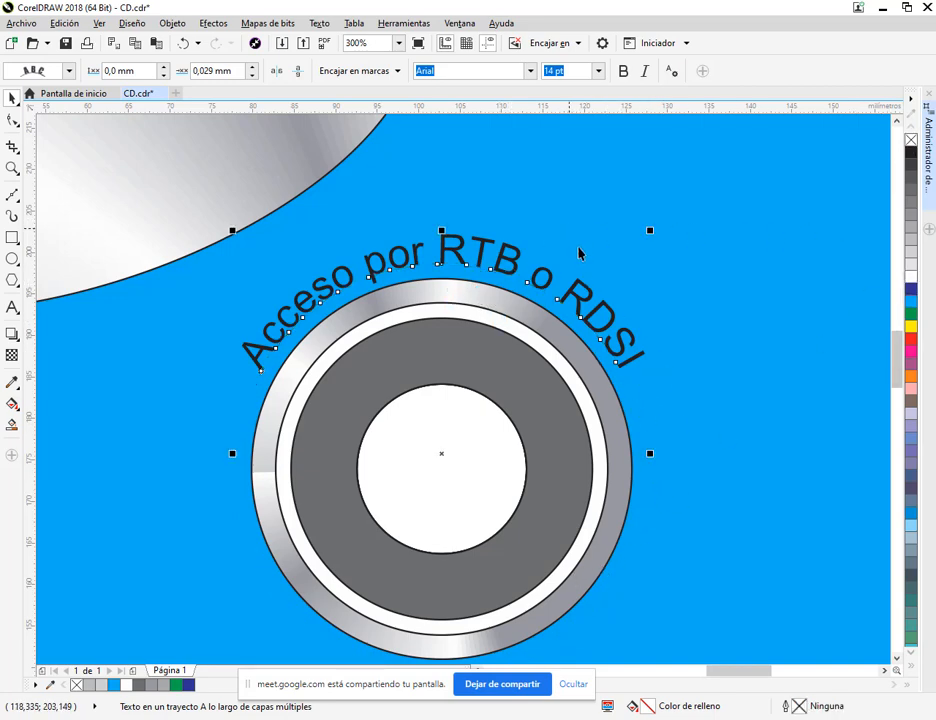
scroll(589, 264, up, 2)
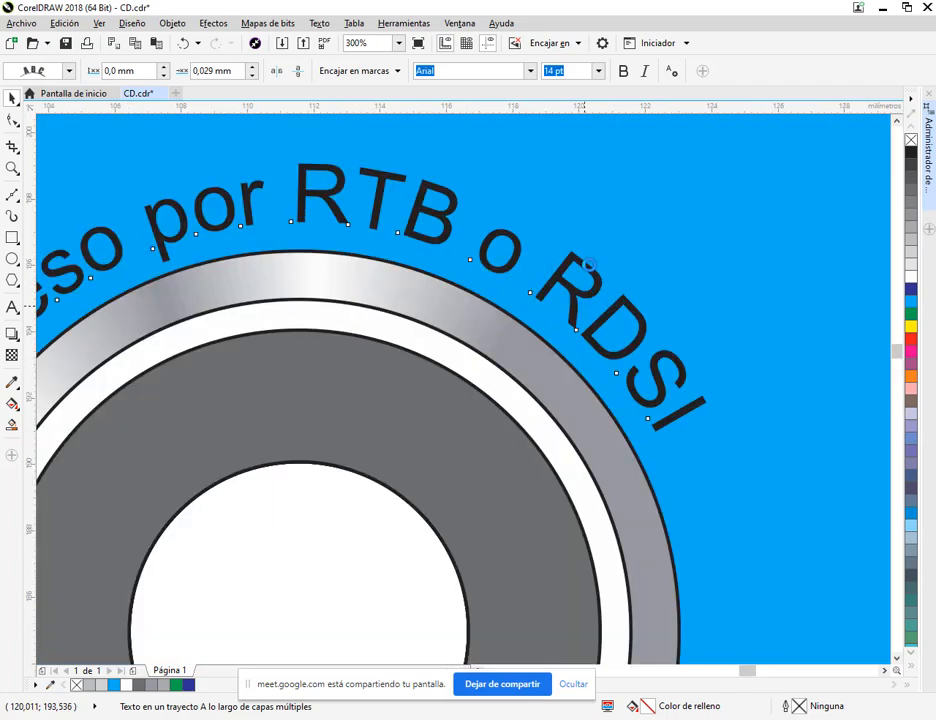
Step: Give the curved text "Acceso por RTB o RDSI" and its circle an orange outline, and remove the outline from the circle alone
scroll(600, 242, up, 2)
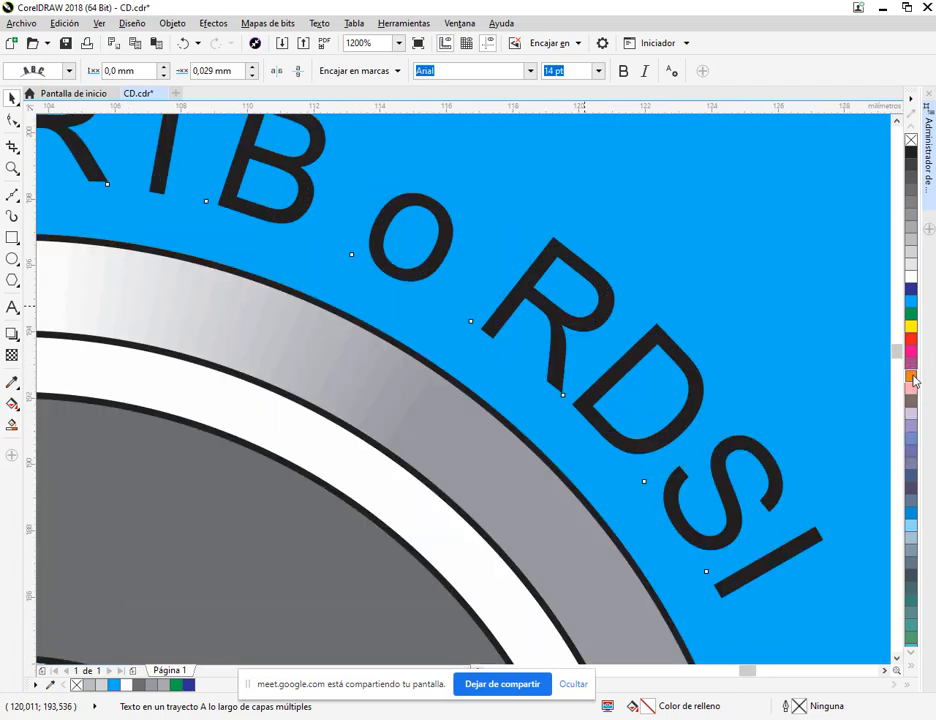
right_click(908, 374)
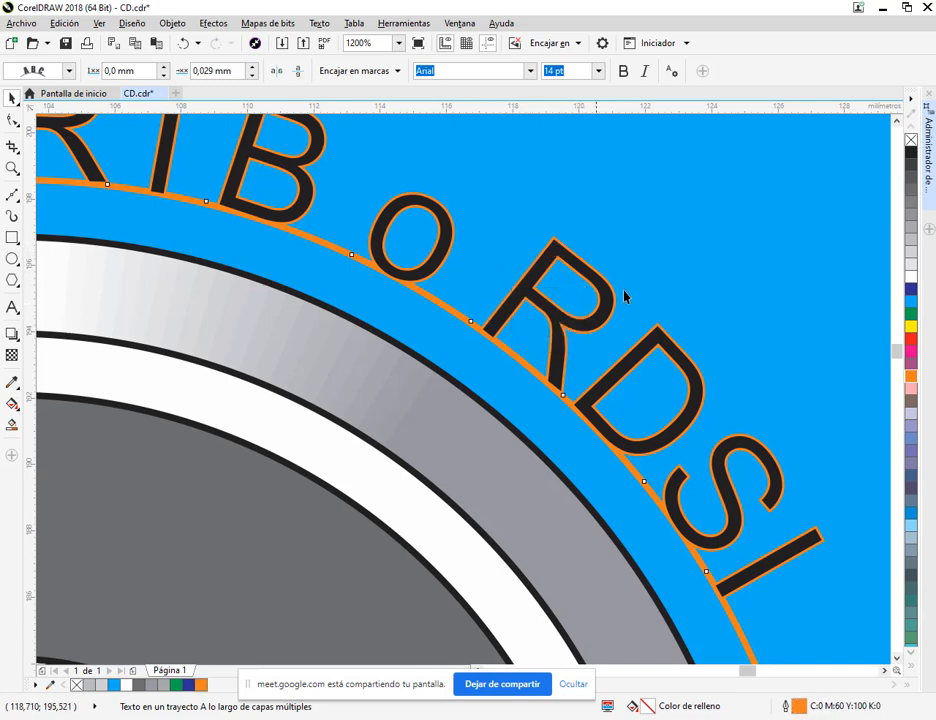
scroll(580, 359, down, 1)
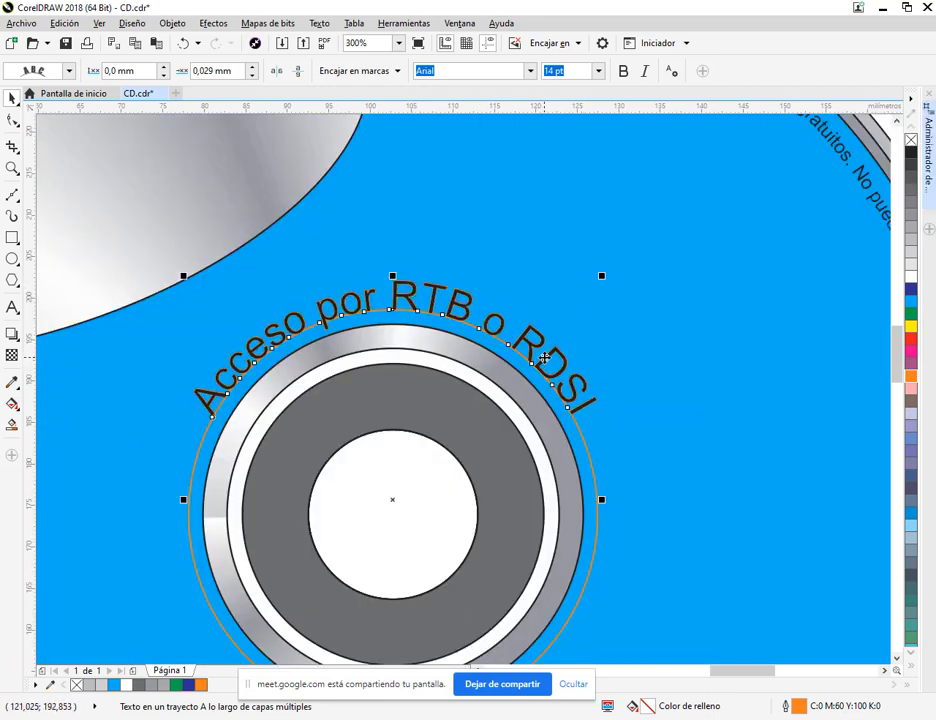
click(579, 430)
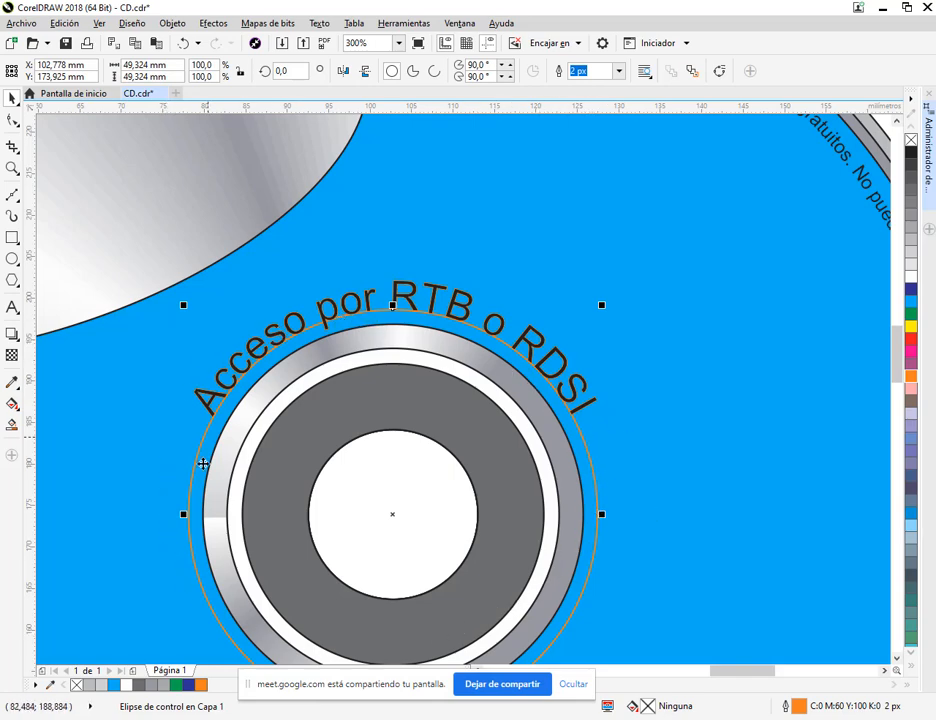
click(910, 141)
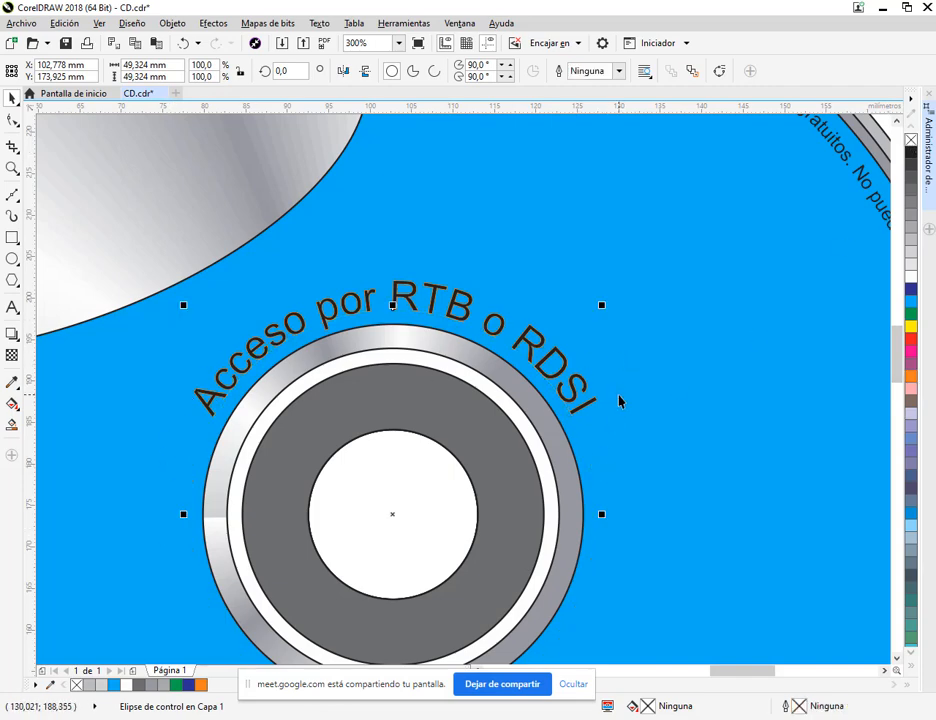
Step: Apply a red outline to the curved text "Acceso por RTB o RDSI" together with its circle
click(584, 385)
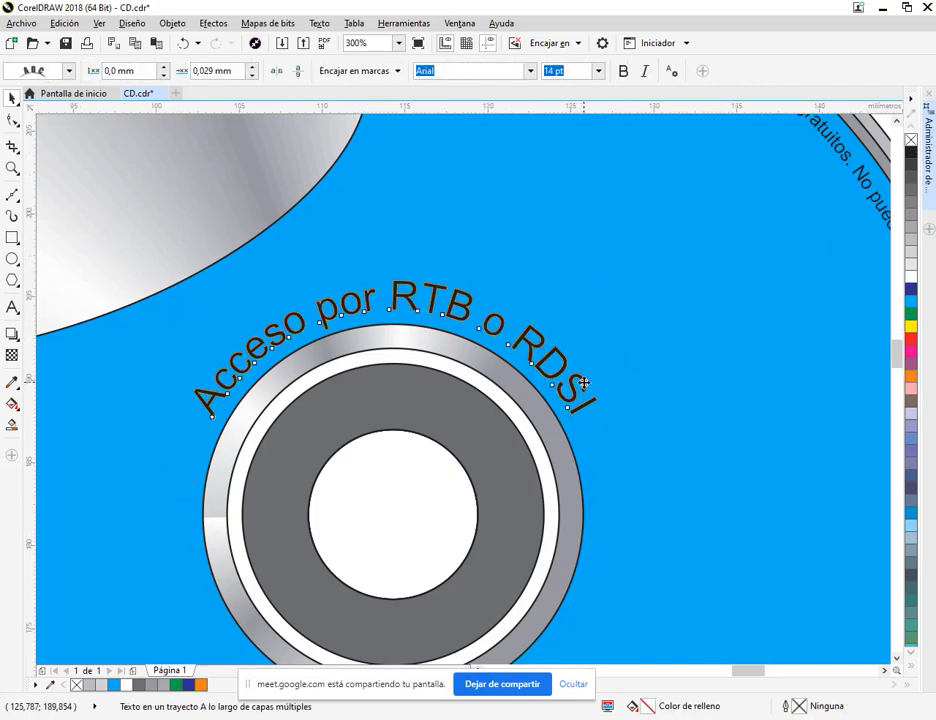
scroll(557, 341, up, 2)
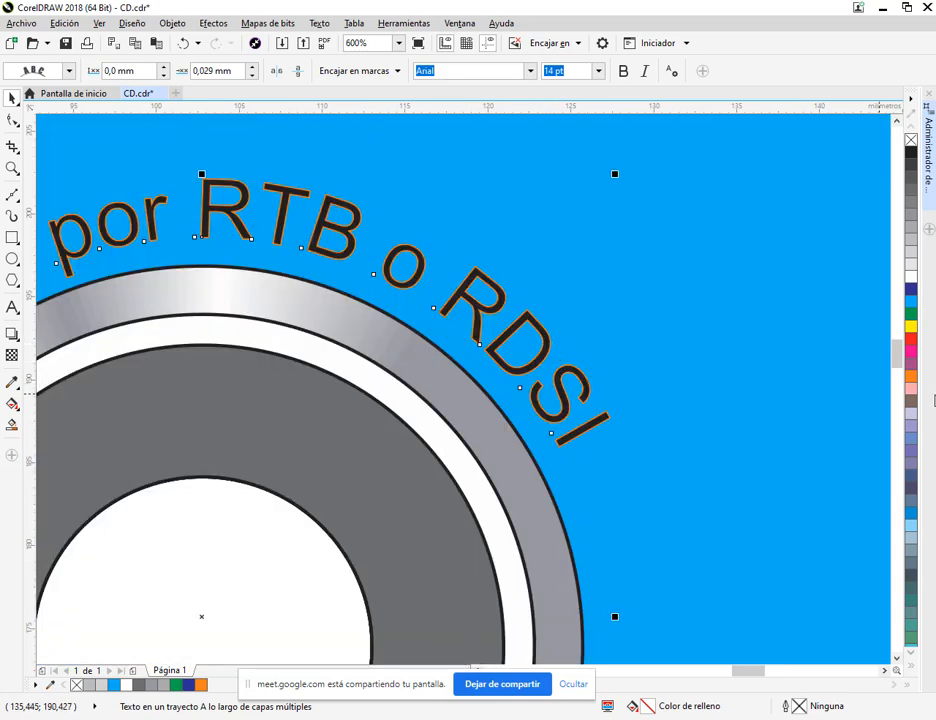
key(Escape)
click(570, 405)
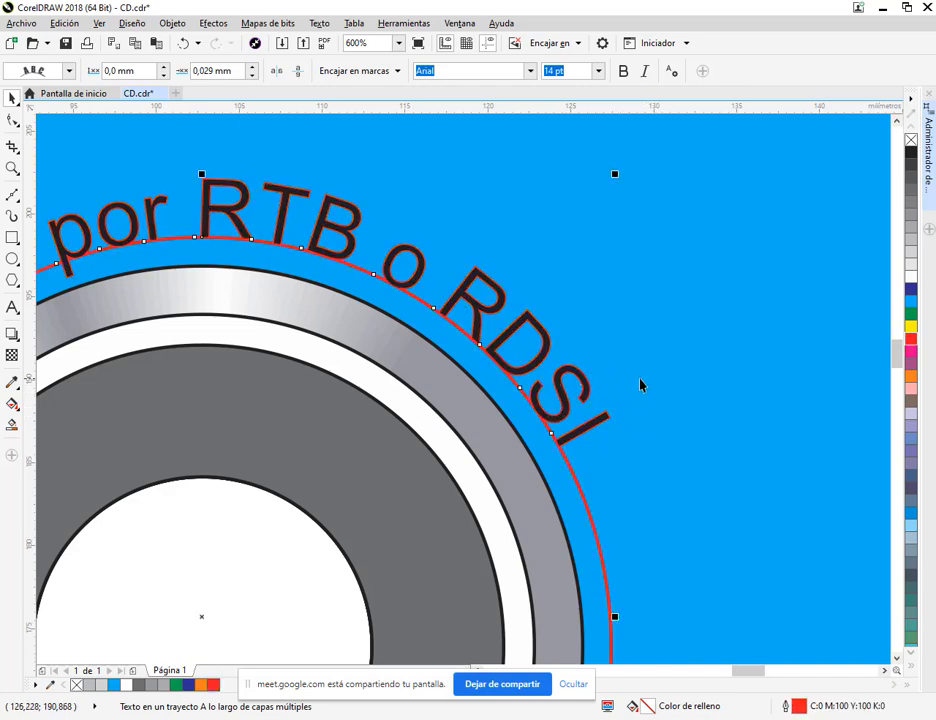
click(589, 378)
key(Tab)
key(Tab)
click(578, 372)
click(600, 418)
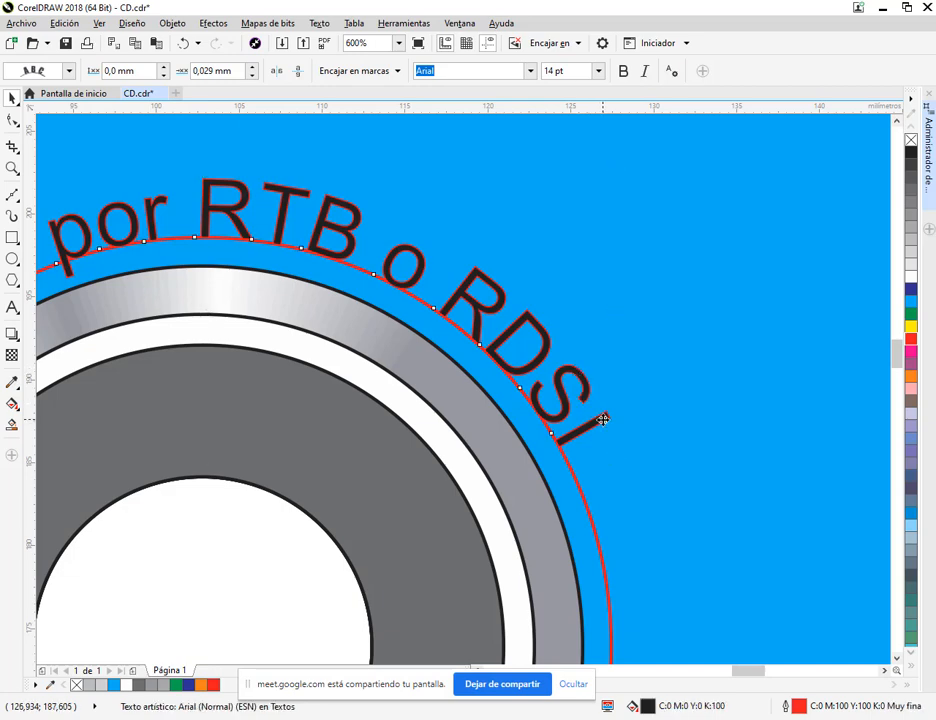
click(631, 420)
scroll(630, 412, down, 2)
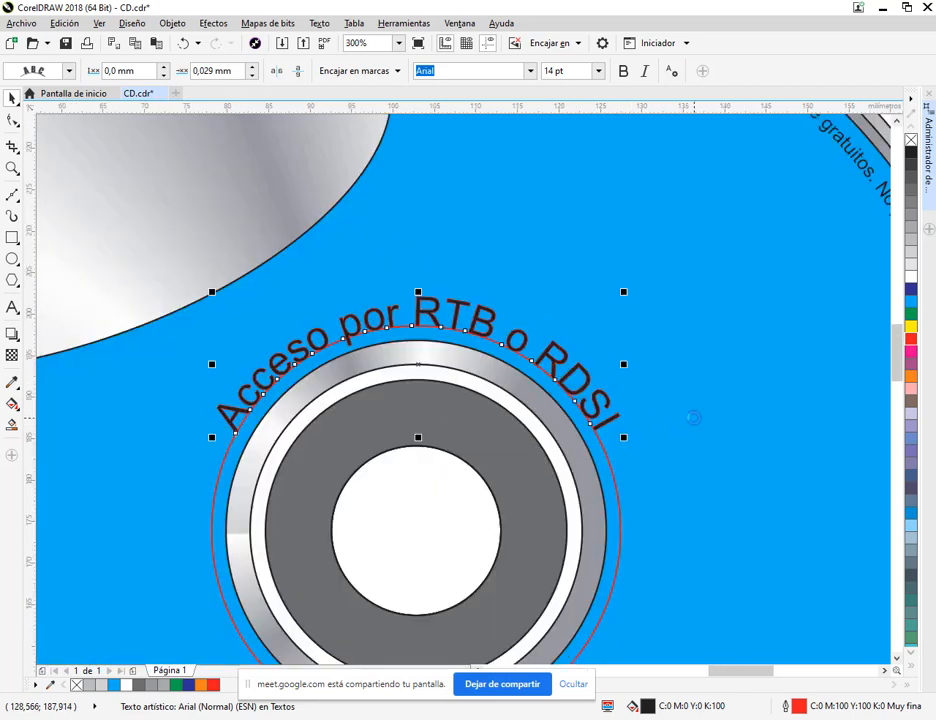
Step: Remove the outline from both the curved text "Acceso por RTB o RDSI" and its supporting circle
click(606, 445)
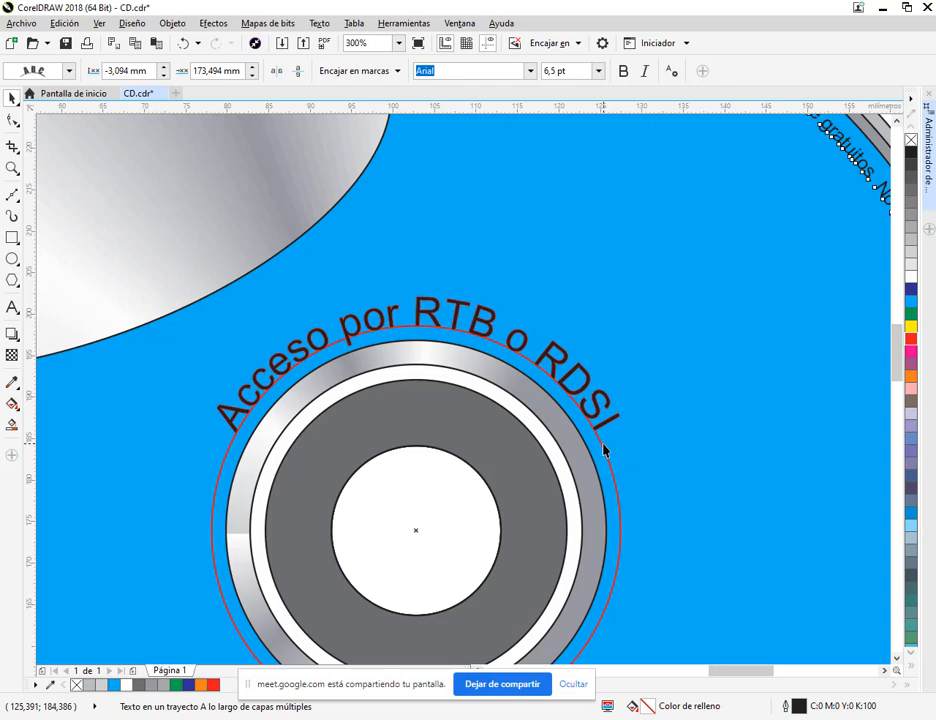
click(604, 452)
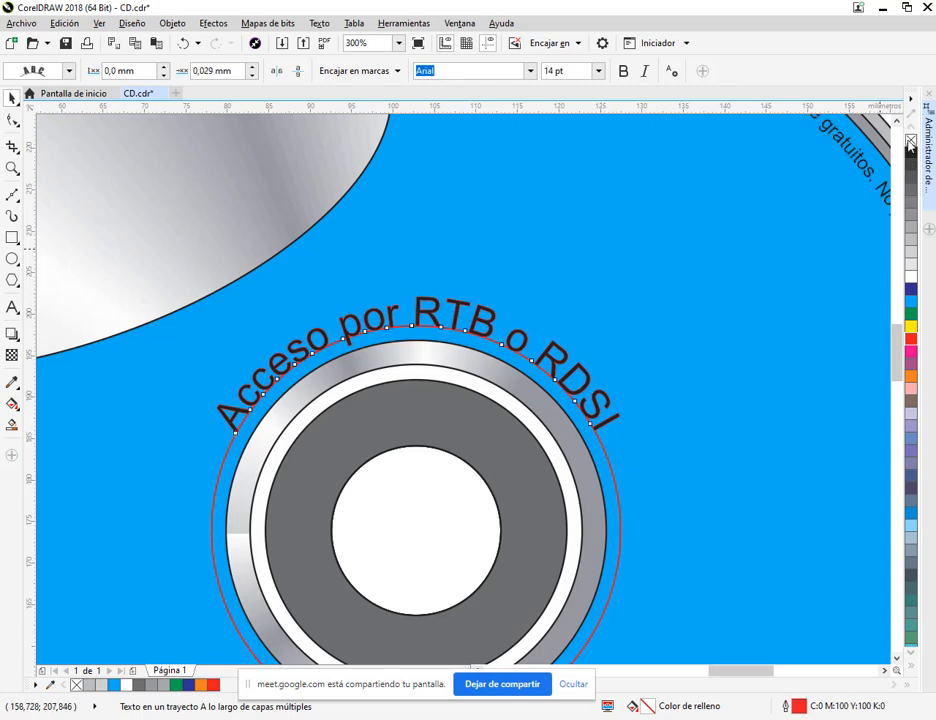
click(496, 432)
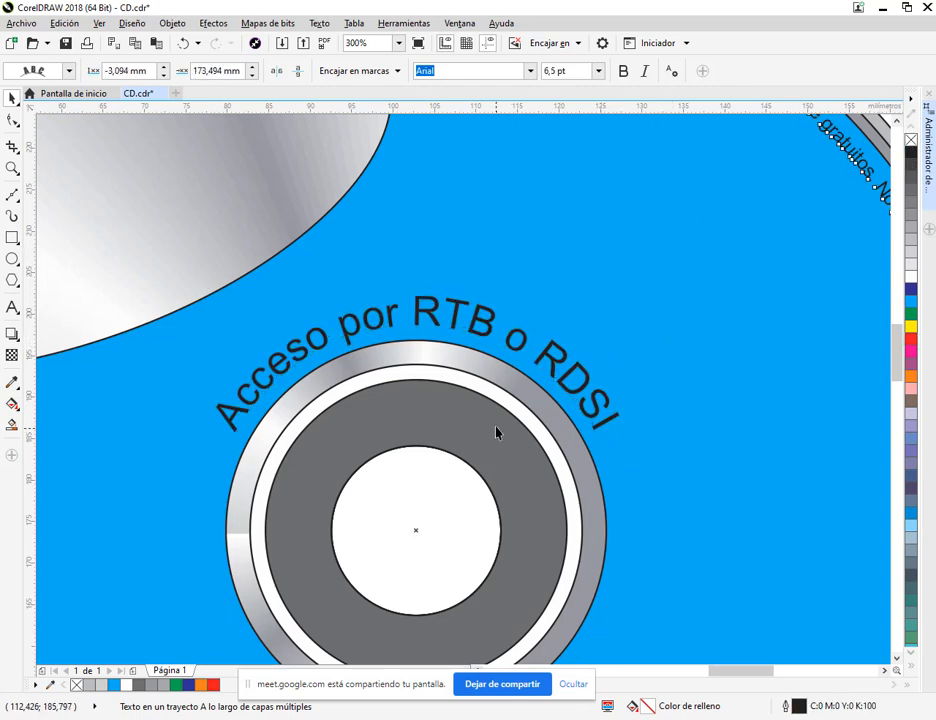
Step: Insert a © symbol between "Copyright" and "2000" in the loose text below the sketch, keeping a single space before the year
scroll(496, 432, down, 1)
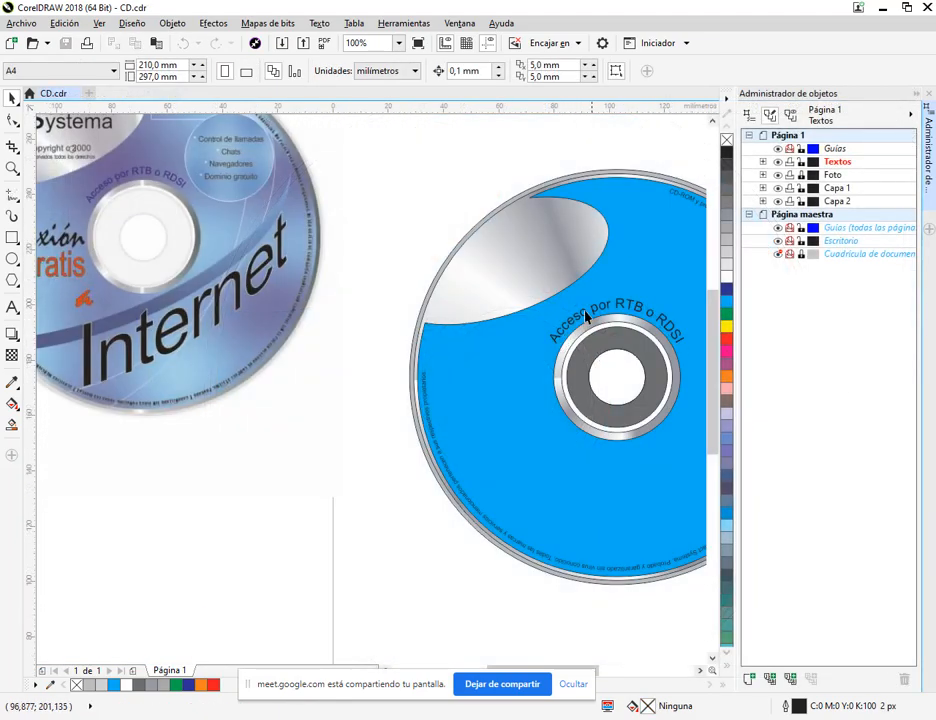
drag(182, 521, 595, 440)
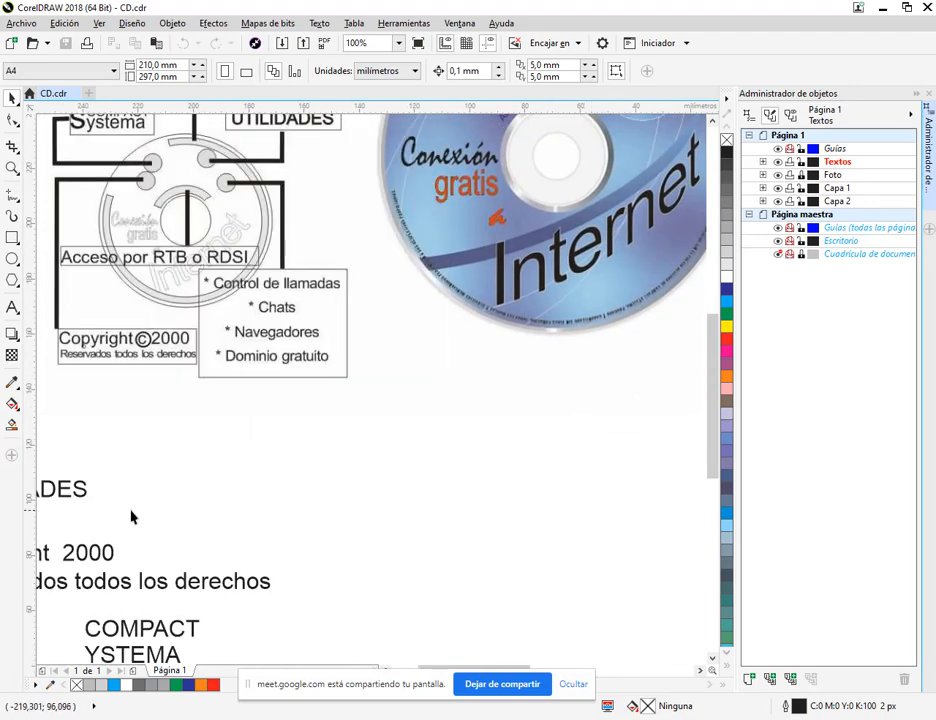
drag(147, 515, 396, 394)
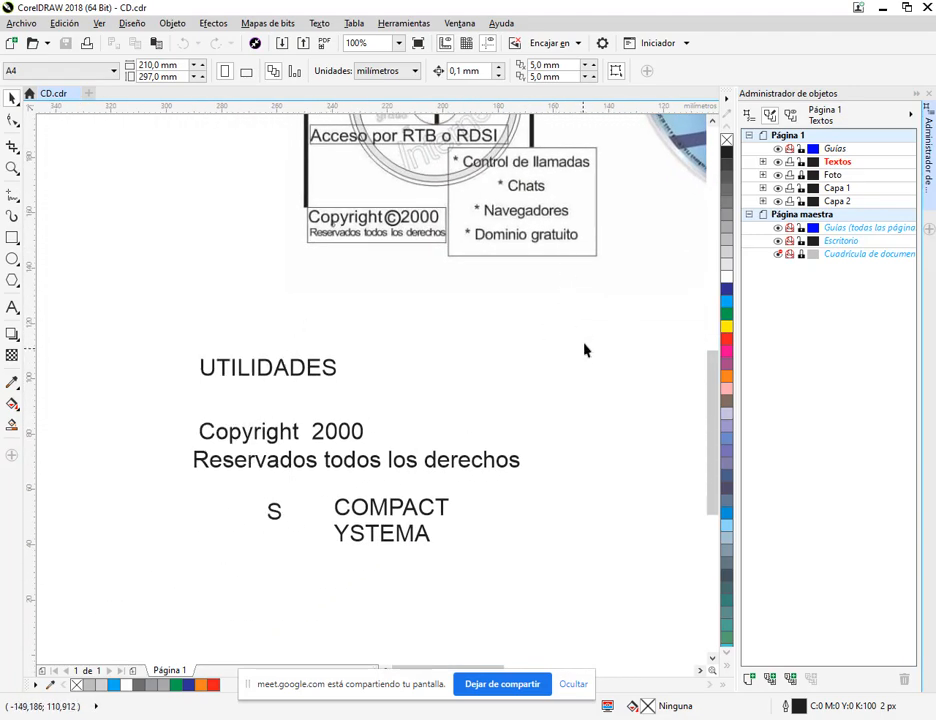
scroll(556, 336, down, 3)
drag(556, 334, 424, 392)
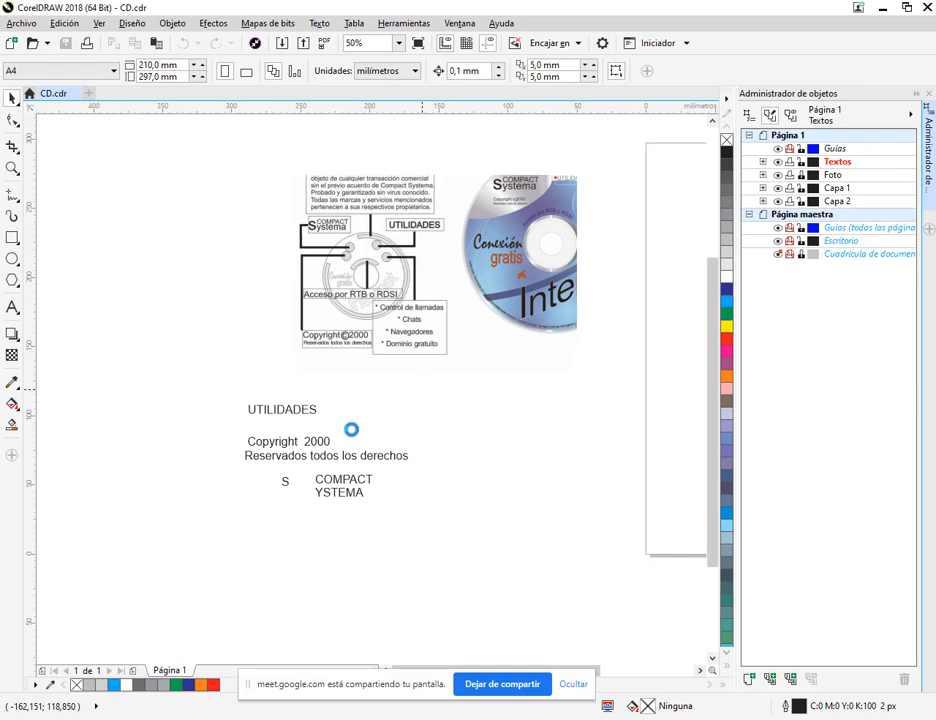
scroll(352, 430, up, 3)
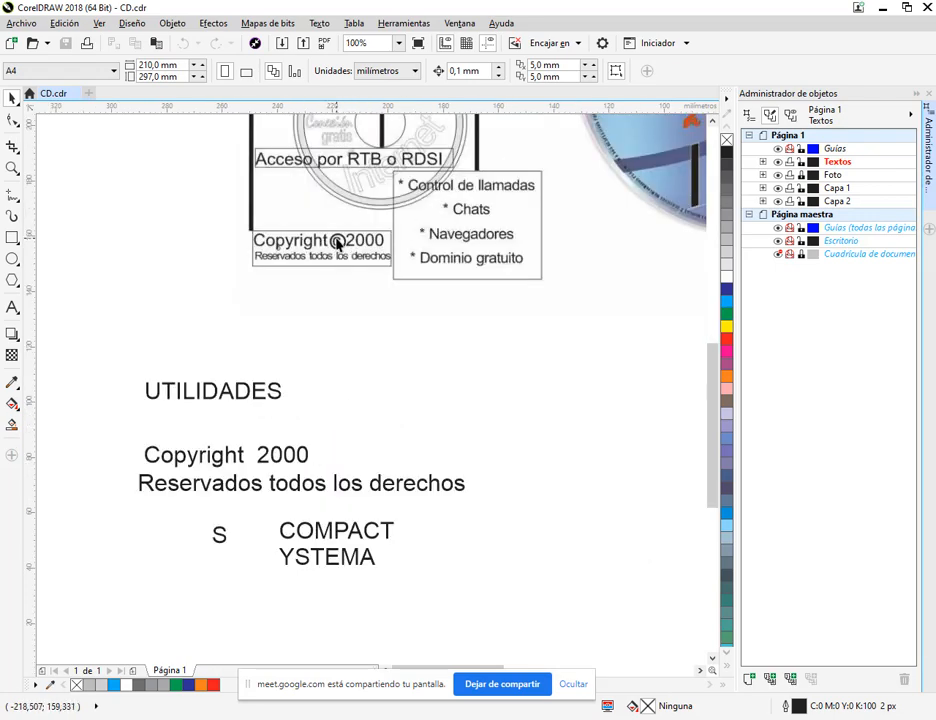
click(239, 466)
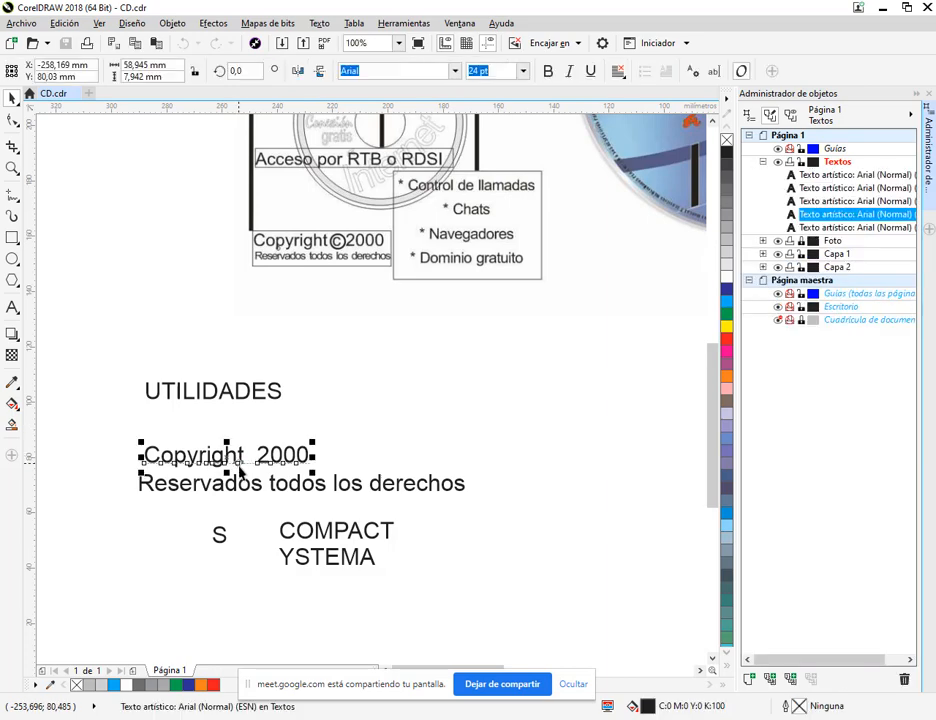
double_click(240, 469)
click(246, 455)
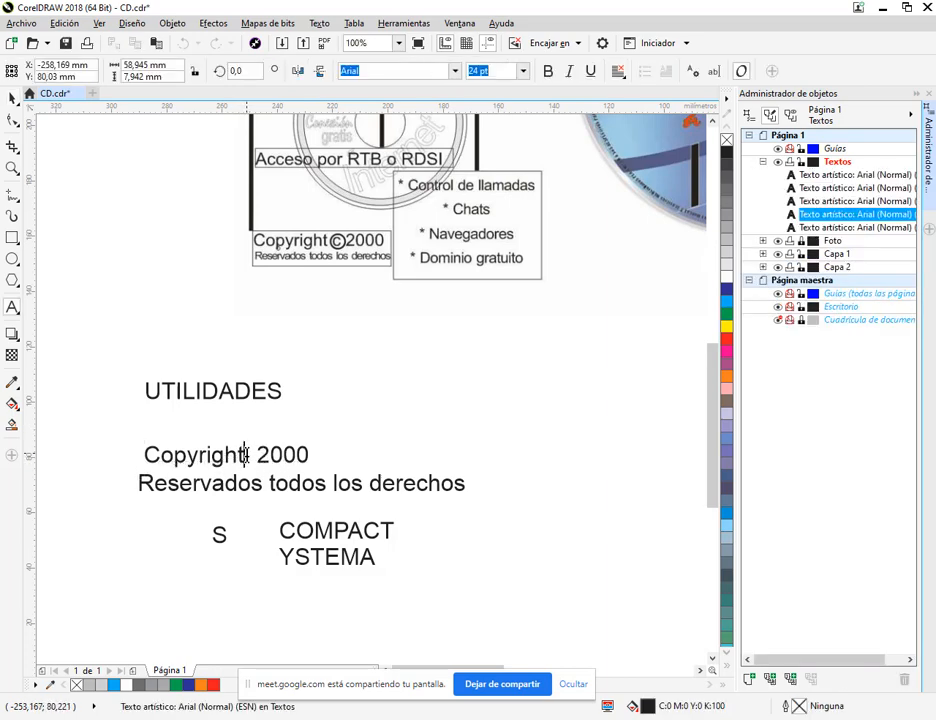
text(()
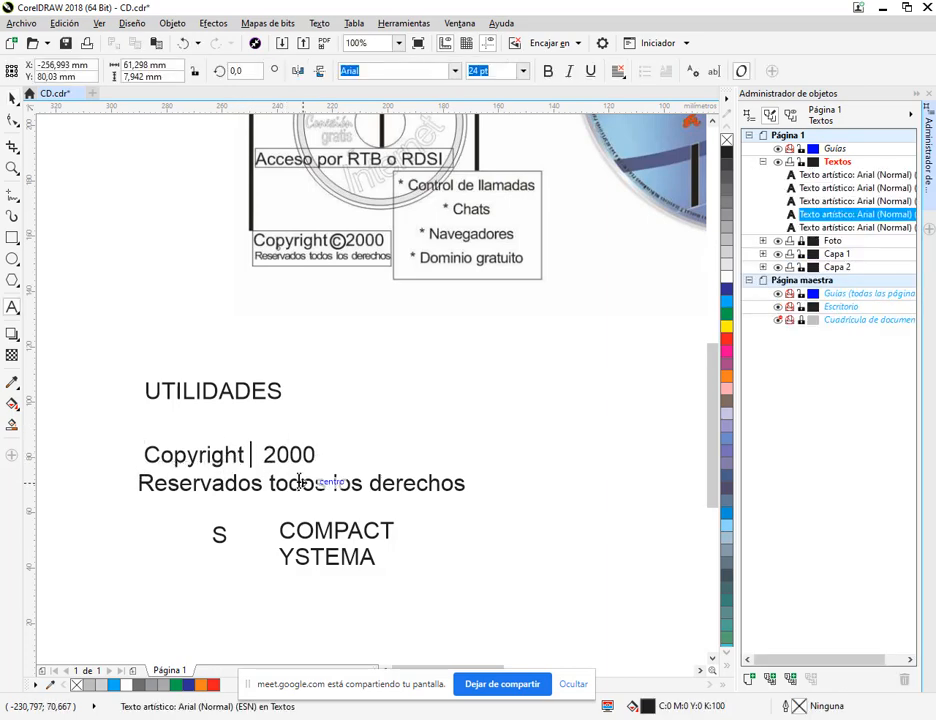
text(c))
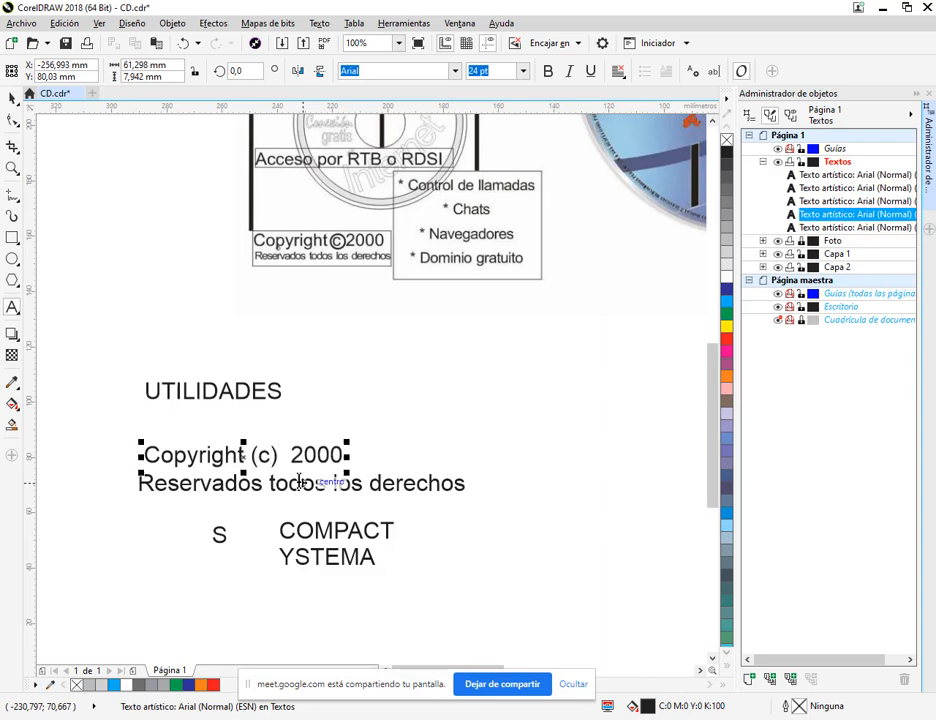
key(Delete)
key(ctrl+space)
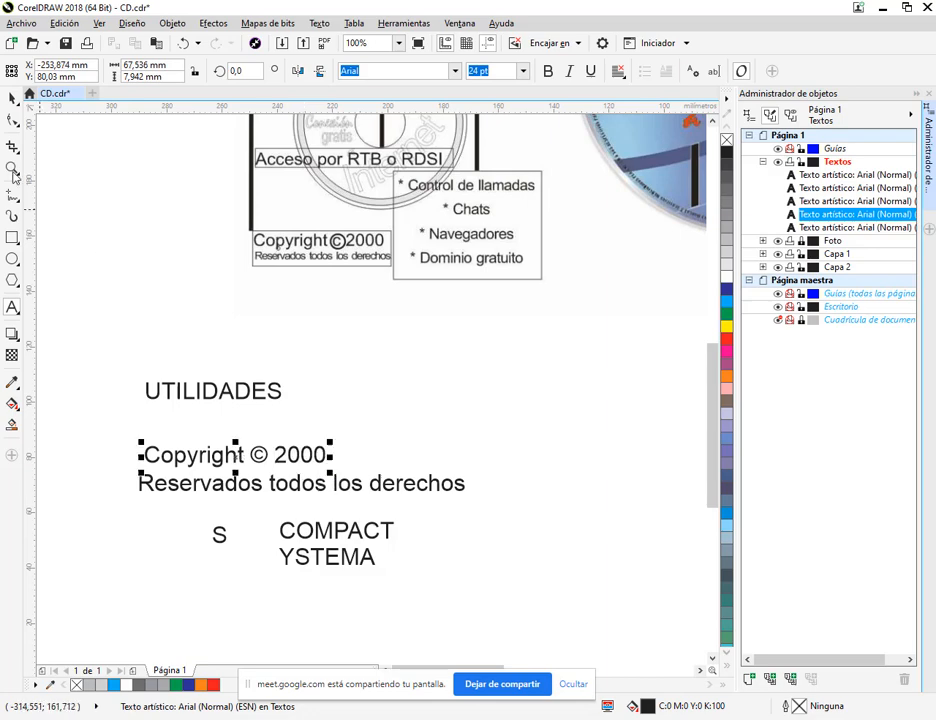
click(347, 455)
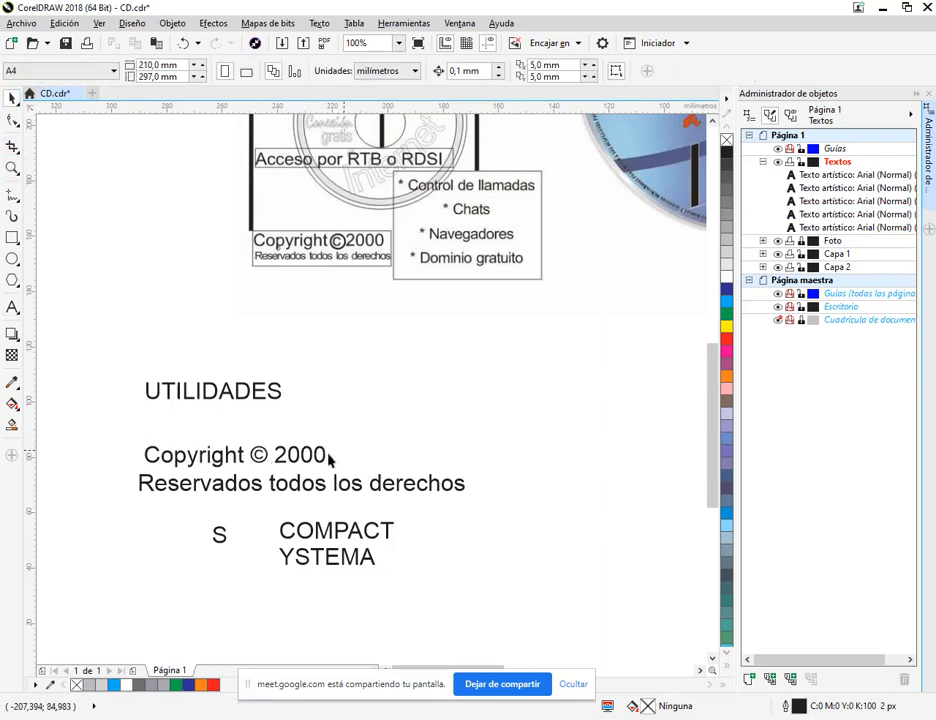
Step: Enlarge the loose letter S to about 57.6 pt and place it directly beside the two-line text "COMPACT YSTEMA"
click(307, 456)
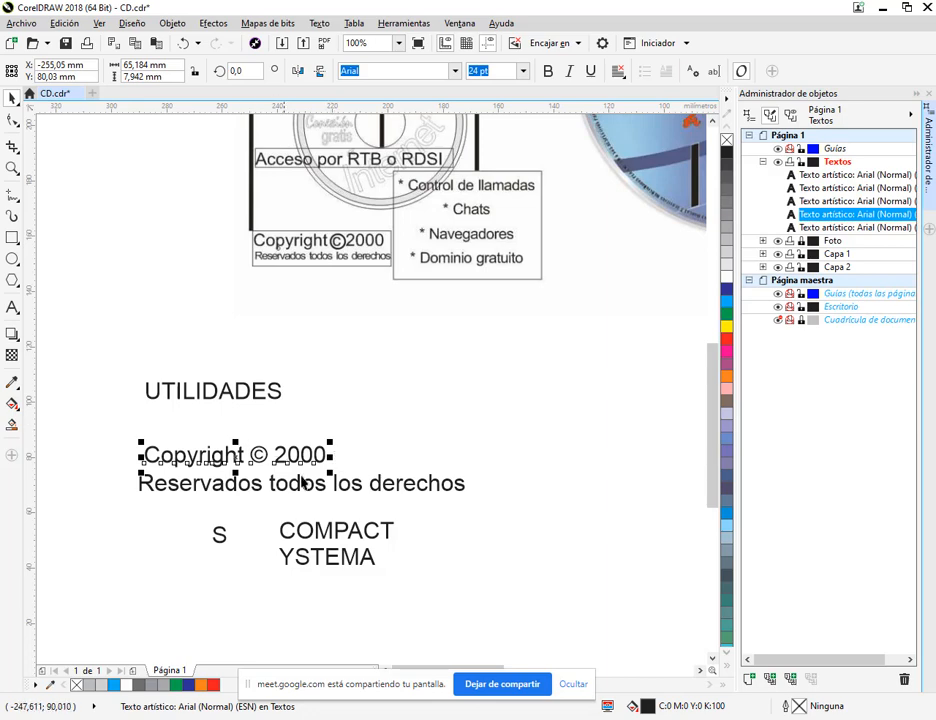
scroll(438, 385, down, 2)
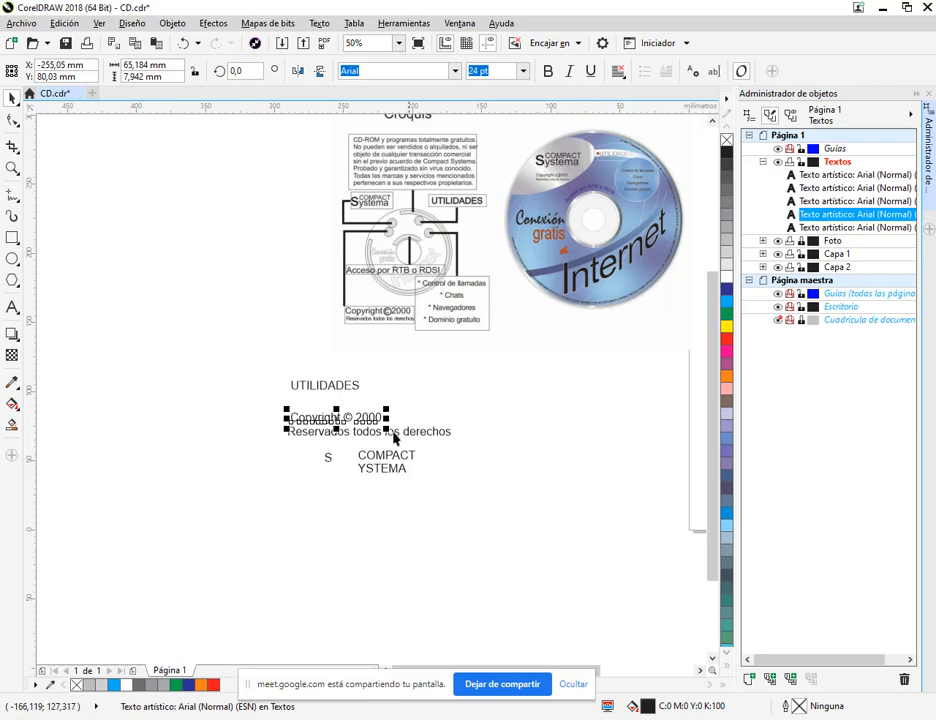
scroll(364, 510, up, 2)
drag(292, 395, 343, 420)
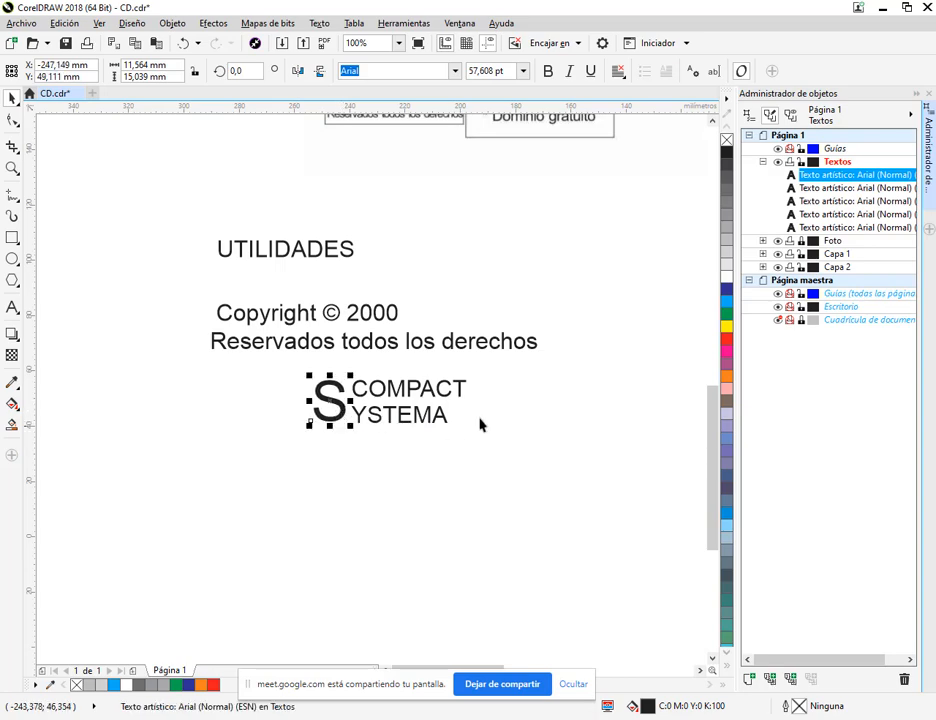
click(525, 400)
drag(570, 366, 424, 501)
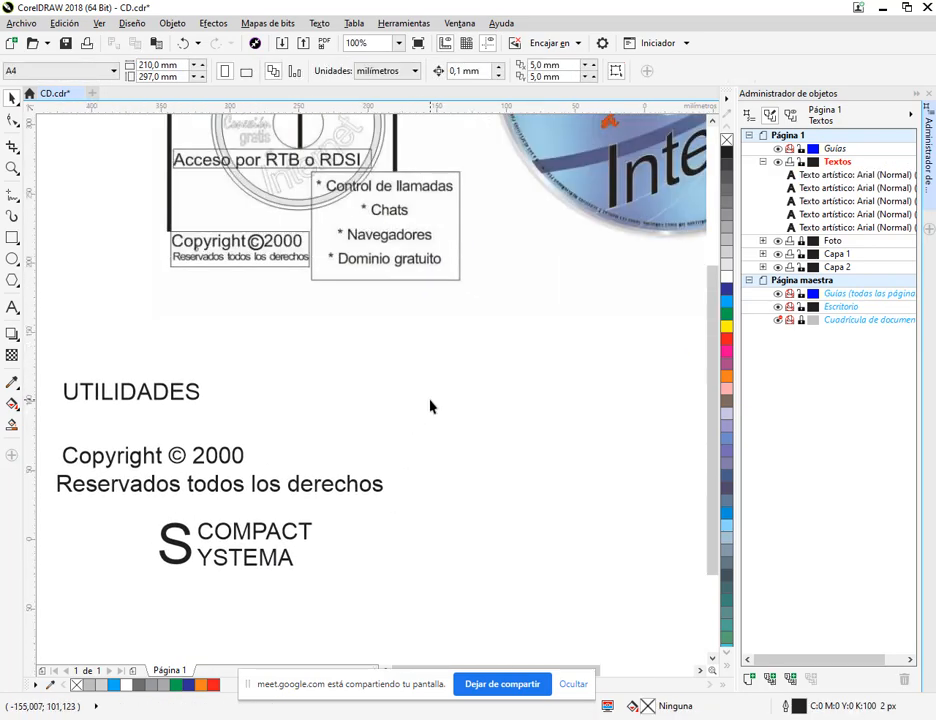
scroll(428, 403, down, 2)
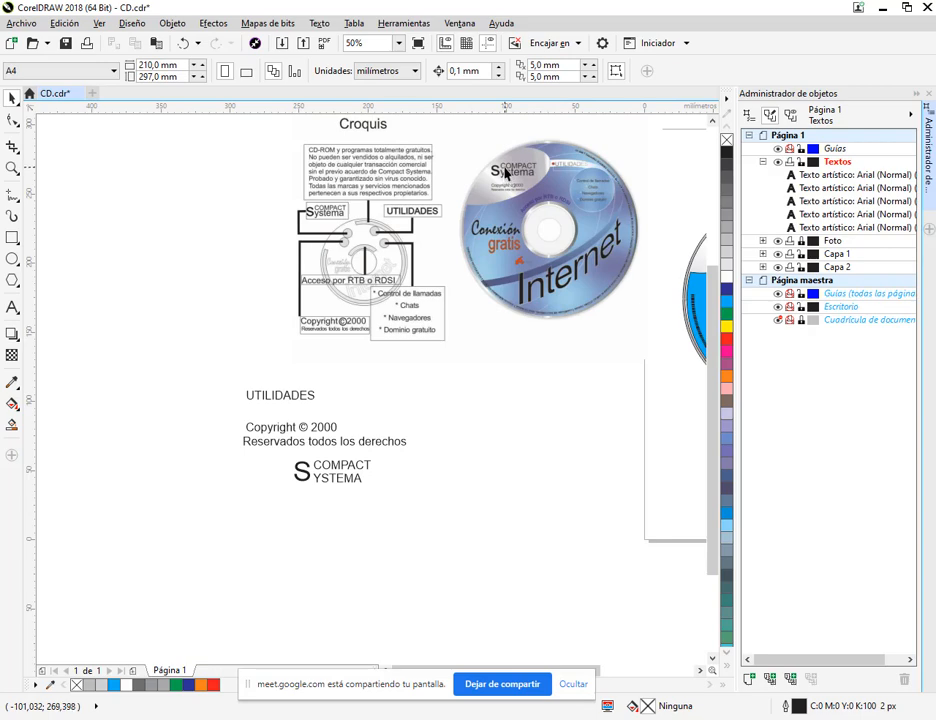
scroll(320, 480, up, 2)
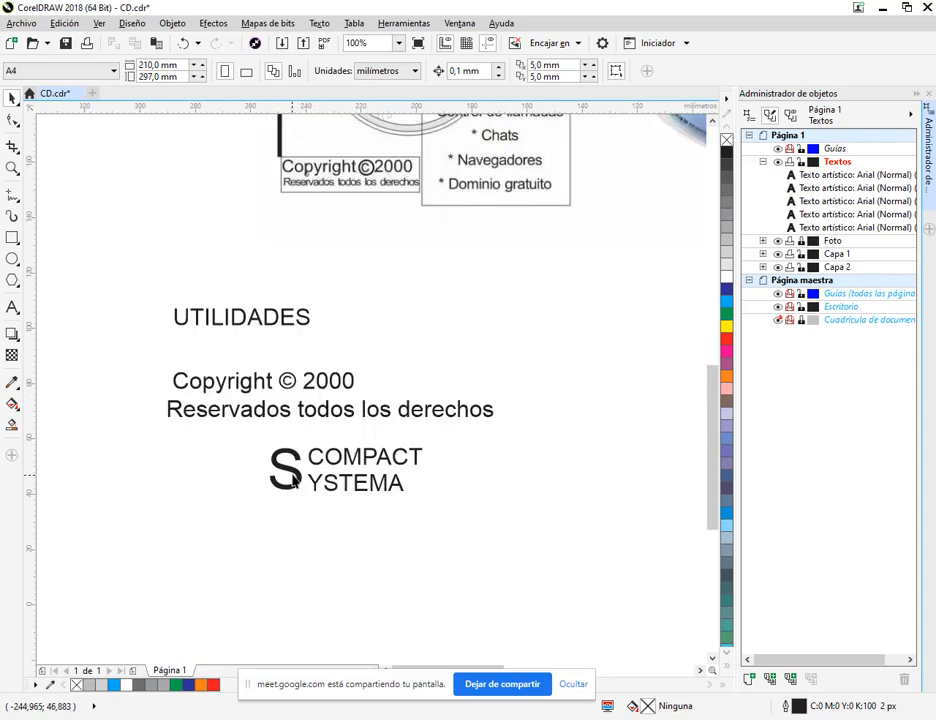
Step: Align the bottom of the large S with the baseline of "YSTEMA" using a temporary horizontal guide, and delete the guide
click(291, 478)
key(F10)
click(405, 505)
scroll(341, 486, up, 2)
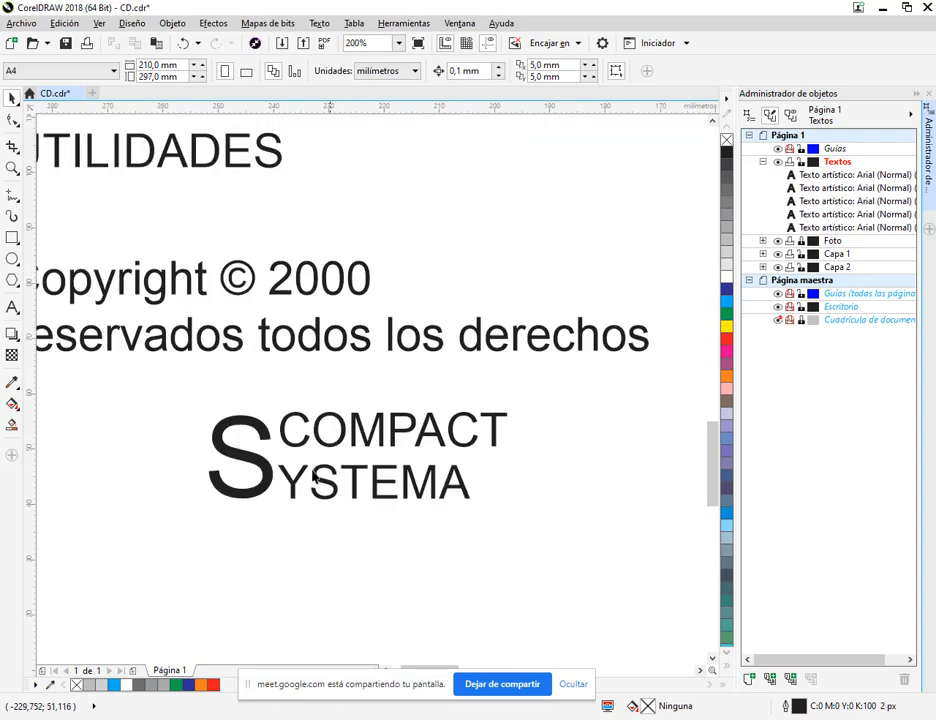
click(357, 432)
drag(387, 108, 337, 503)
click(262, 489)
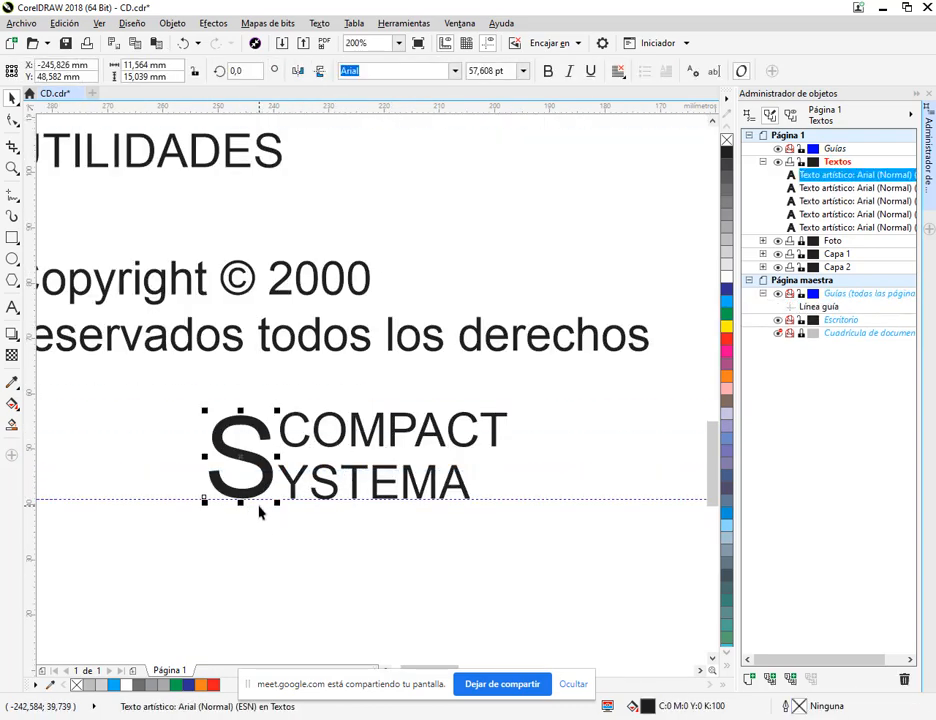
click(491, 498)
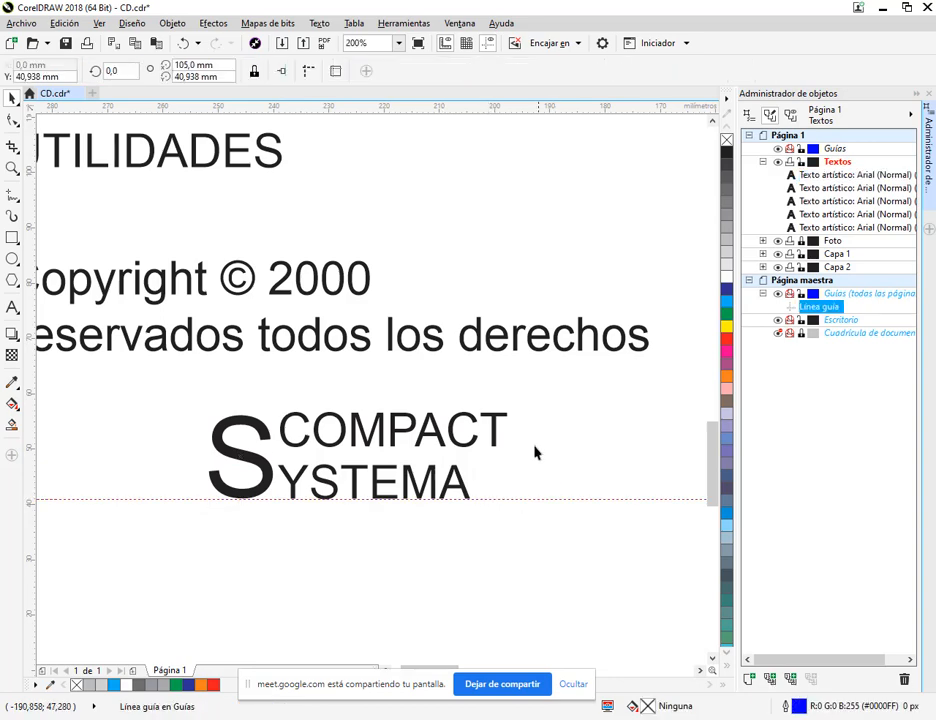
key(Delete)
Step: Group the large S with the two-line text "COMPACT YSTEMA" into one object
drag(534, 391, 181, 566)
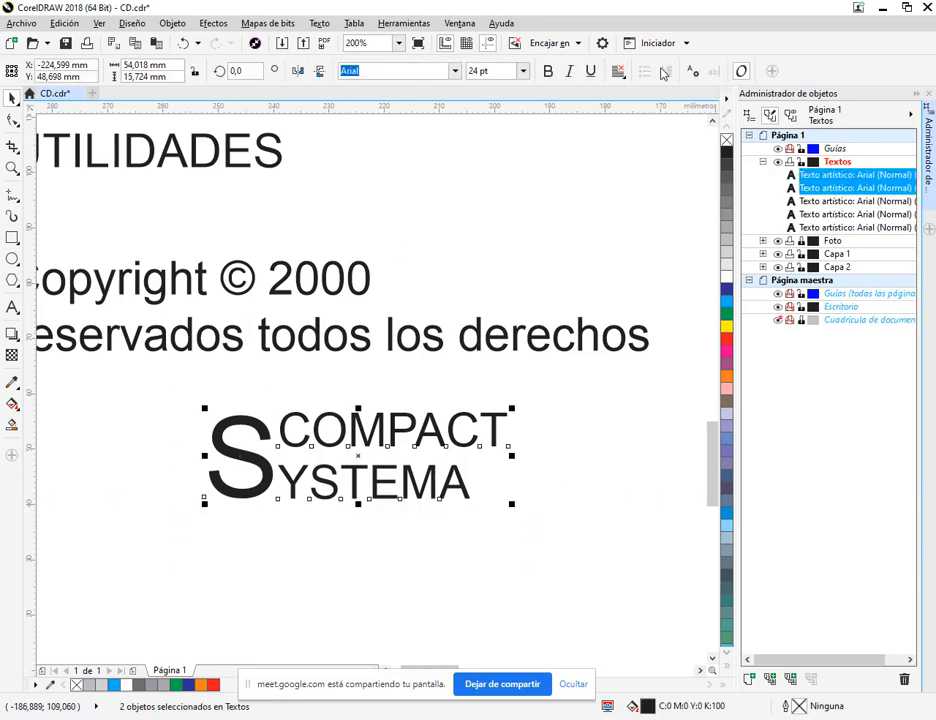
right_click(358, 420)
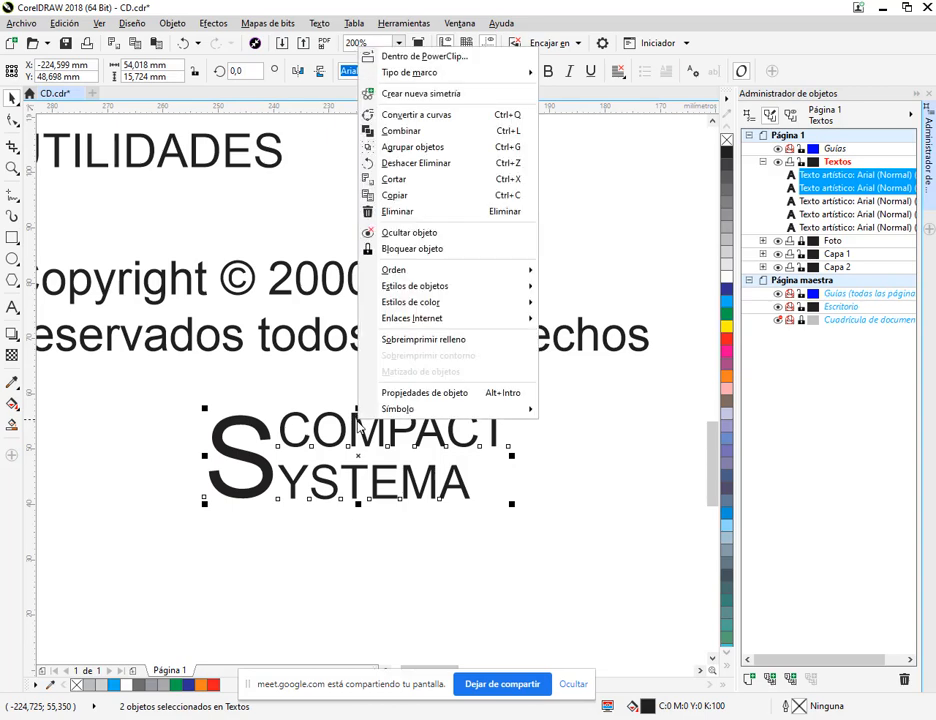
click(428, 150)
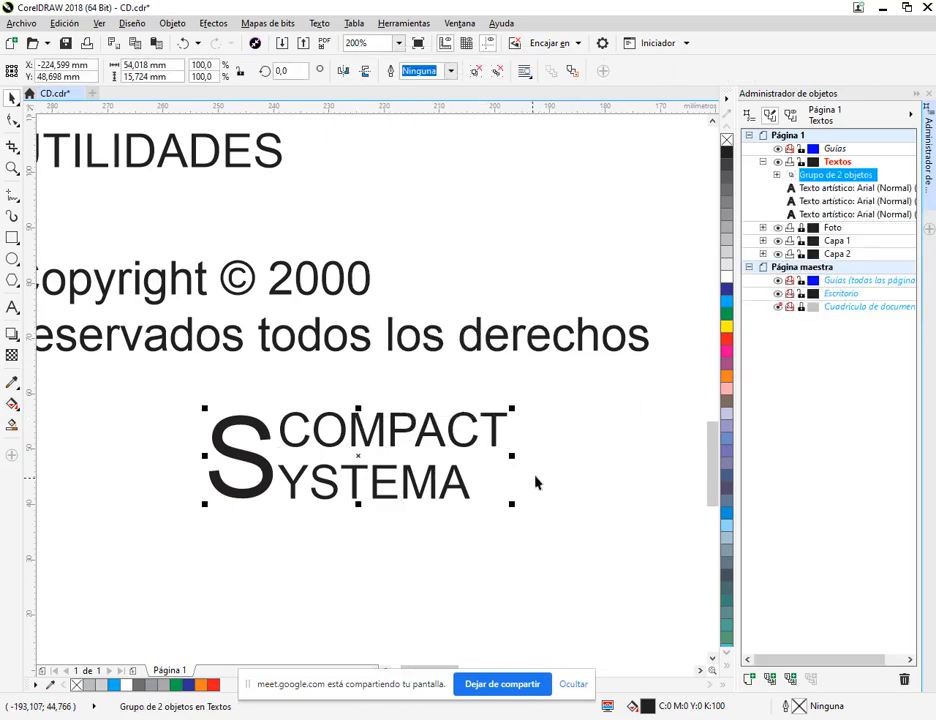
click(535, 485)
Step: On the Textos layer, create a paragraph text frame about 73 × 68 mm below the sketch with lines "Control de llamadas", "Chats", "Navegadores", "Dominio gratuito"
scroll(384, 462, down, 2)
drag(463, 398, 403, 507)
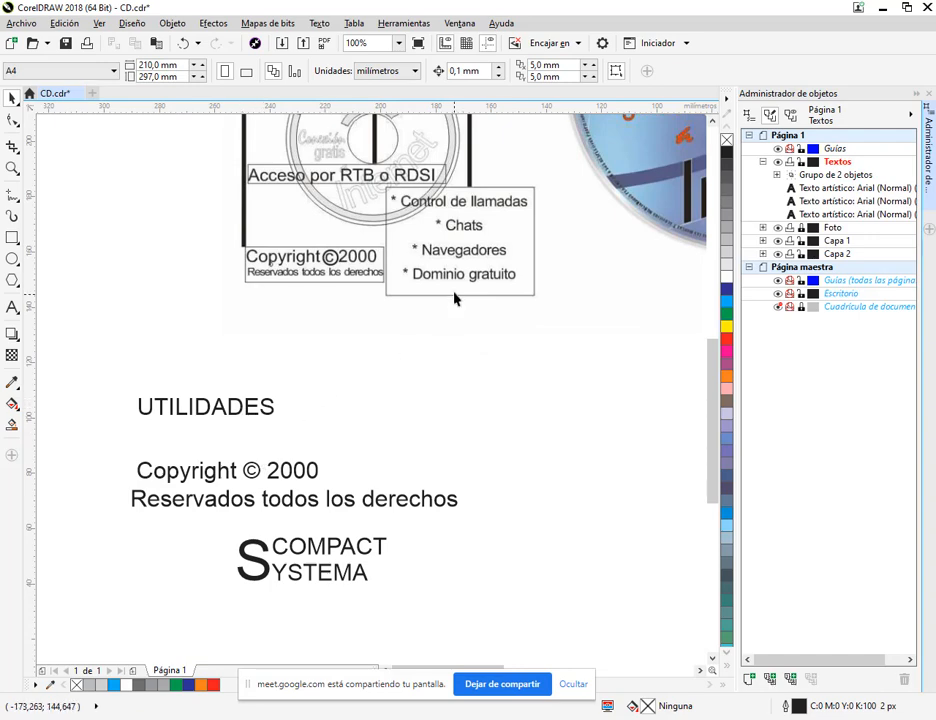
scroll(426, 270, right, 3)
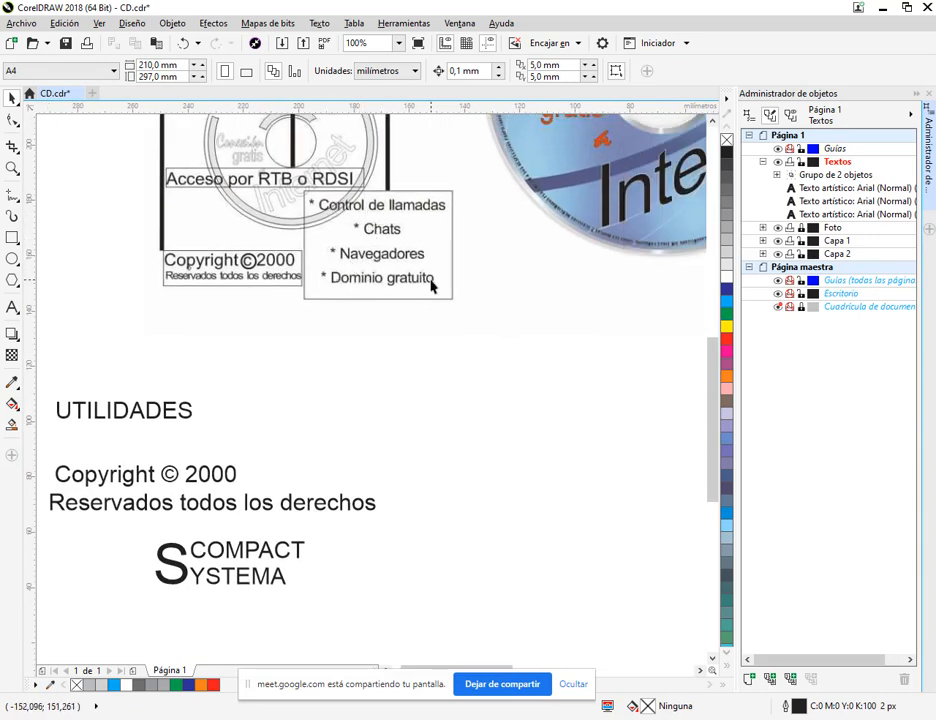
scroll(353, 230, up, 1)
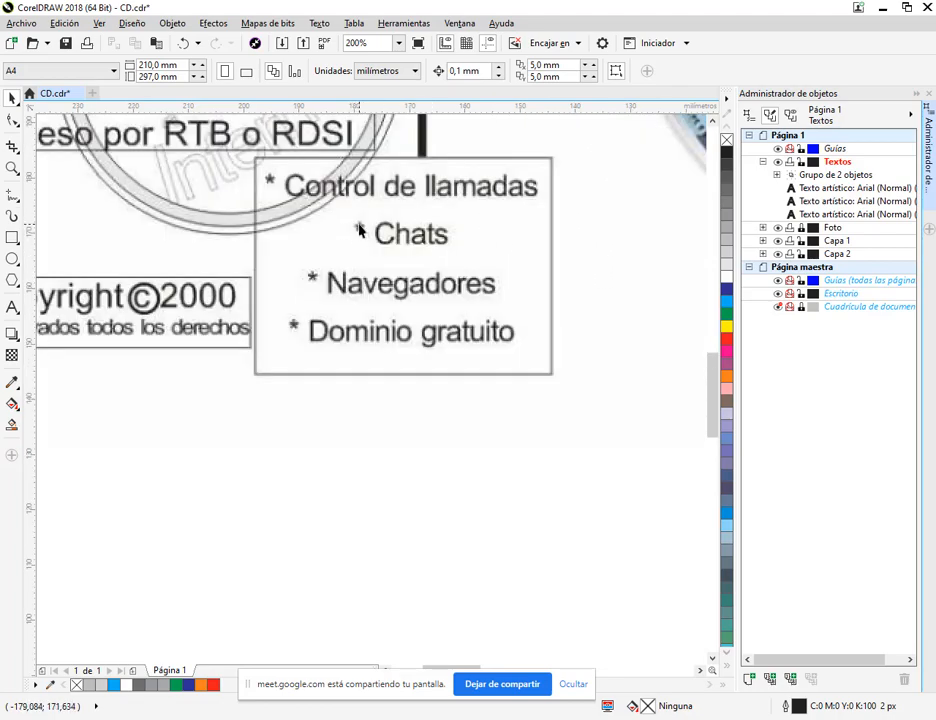
scroll(364, 234, down, 1)
drag(460, 401, 389, 377)
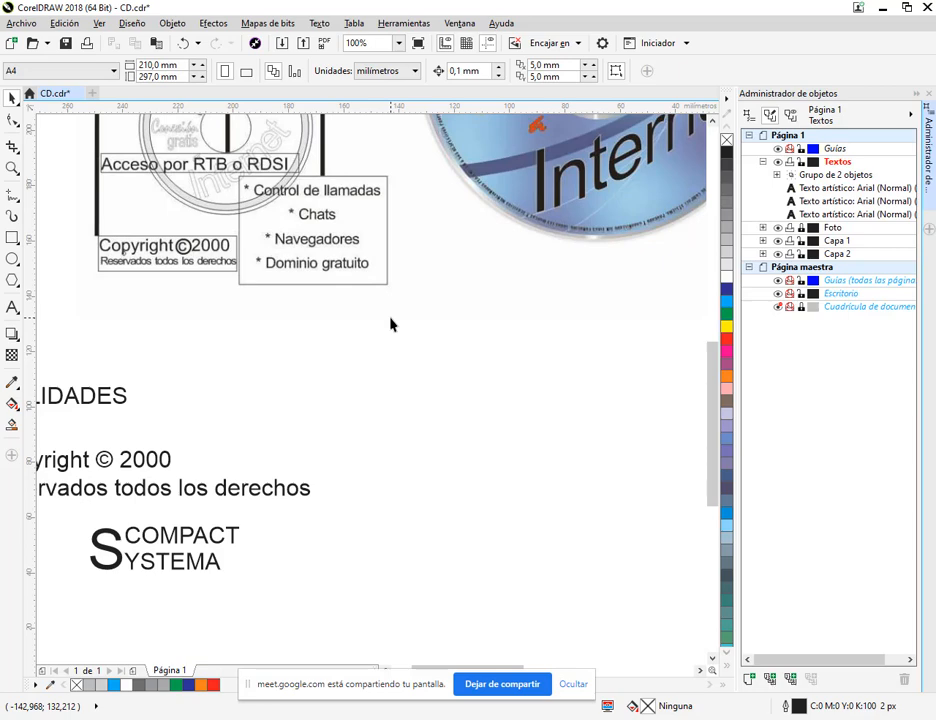
click(838, 163)
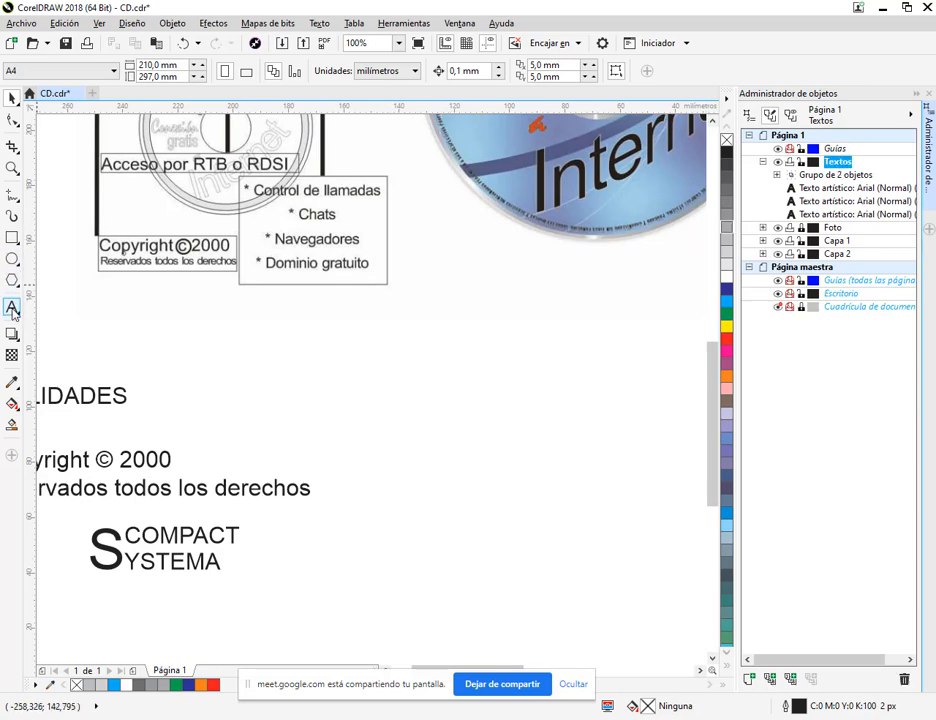
click(12, 309)
drag(365, 372, 567, 560)
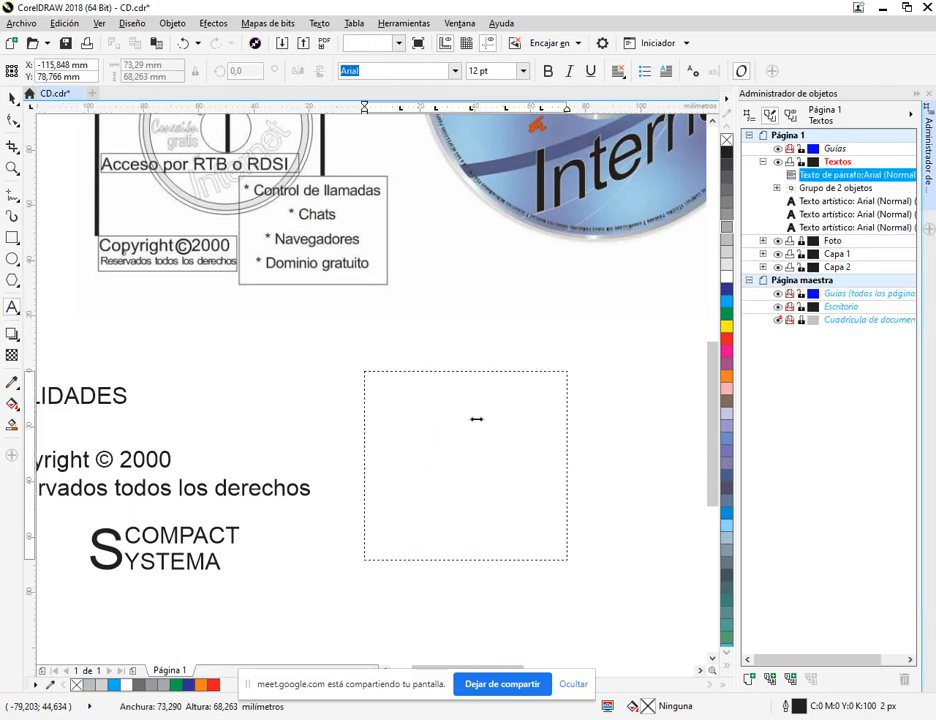
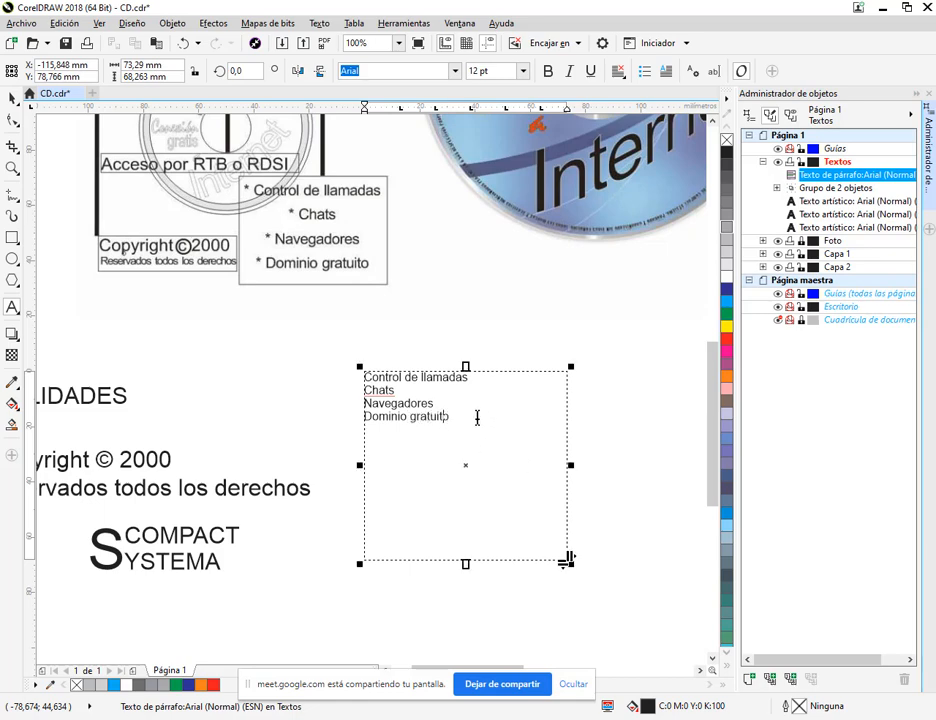
Step: Center-align all four lines of the paragraph text within their frame
key(ctrl+a)
click(623, 74)
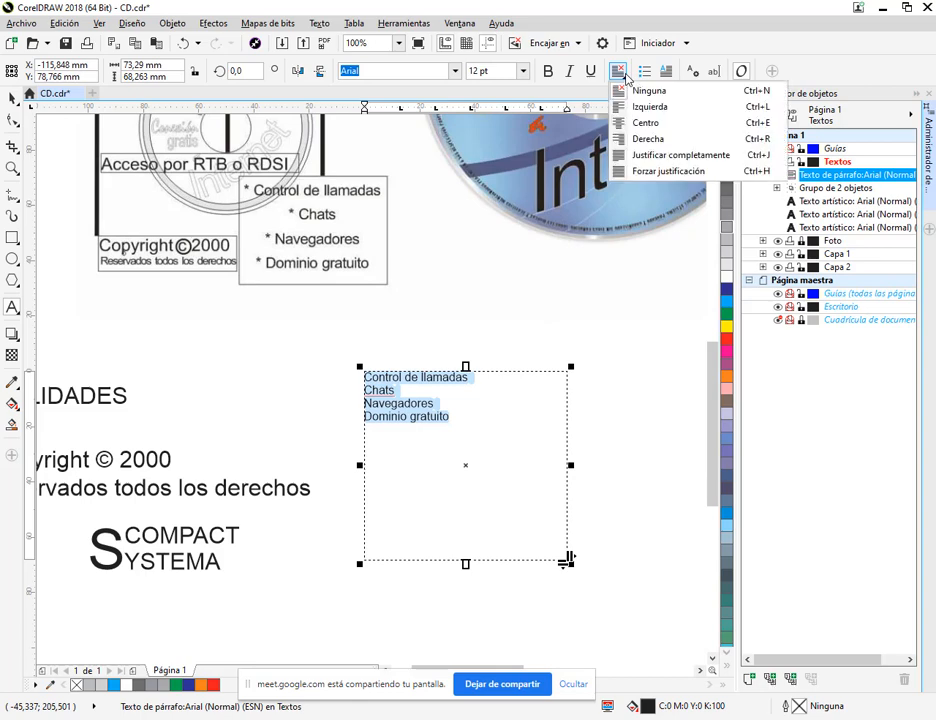
click(637, 124)
click(637, 124)
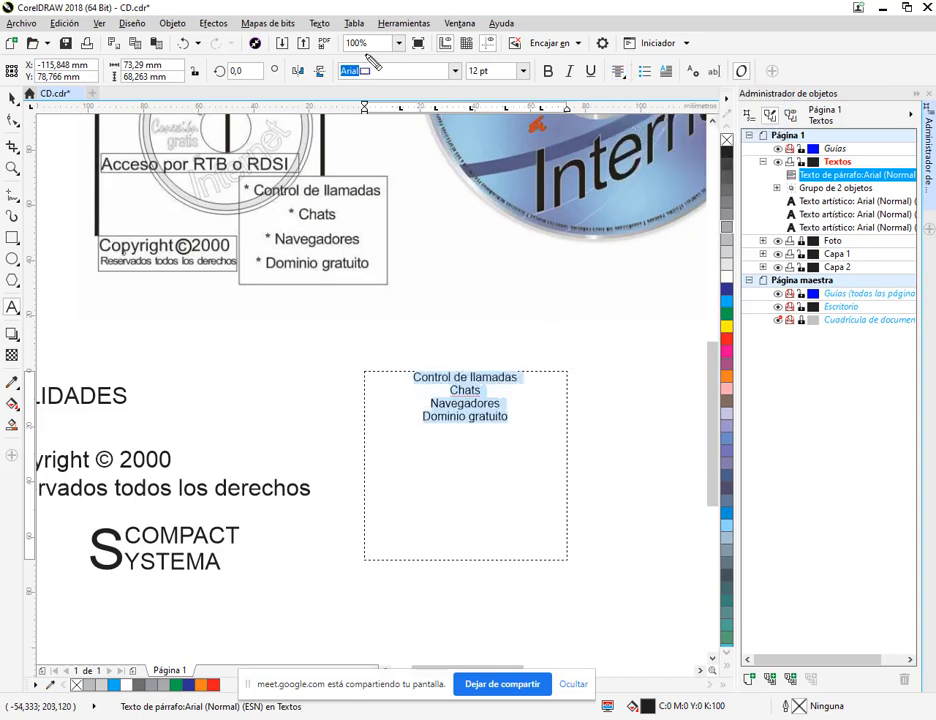
drag(336, 50, 638, 91)
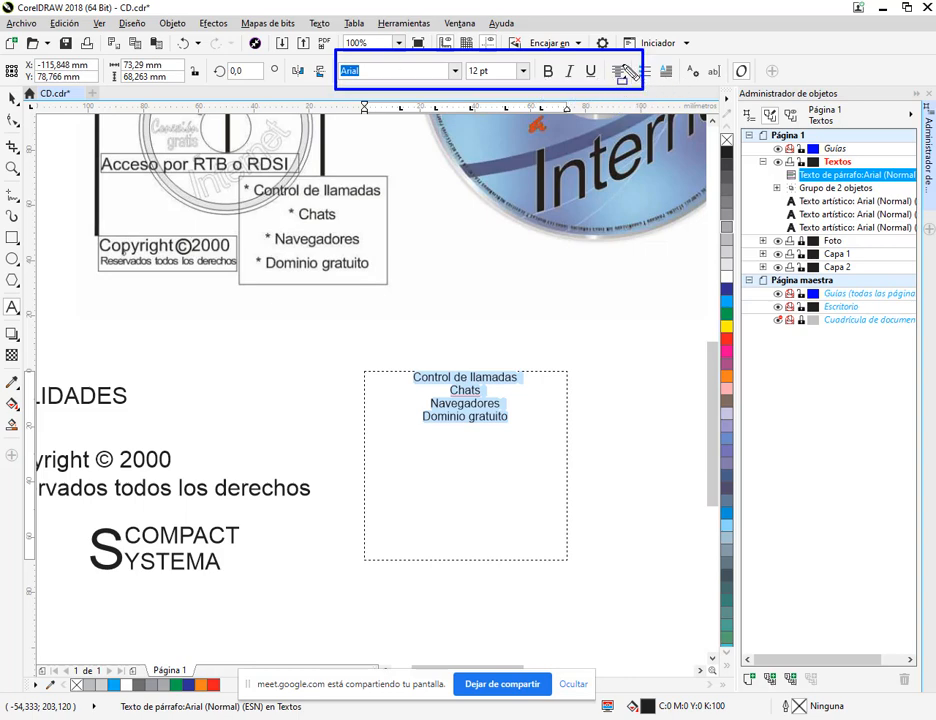
key(Escape)
drag(607, 62, 634, 84)
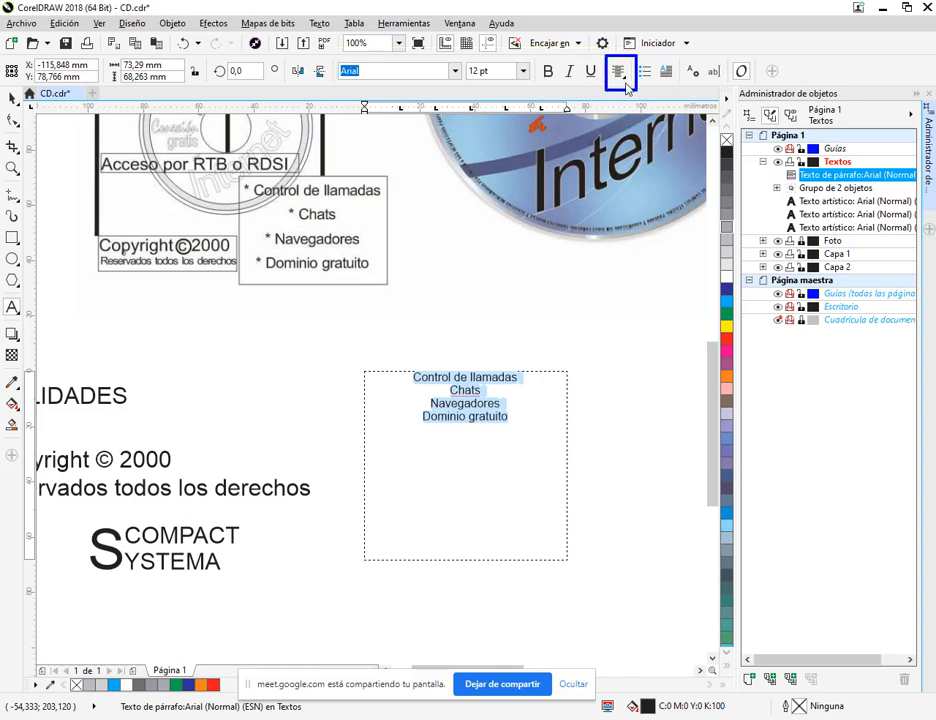
key(Escape)
Step: Shrink the paragraph text frame to about 52 × 49 mm and enable bullets for its four-item list
click(512, 415)
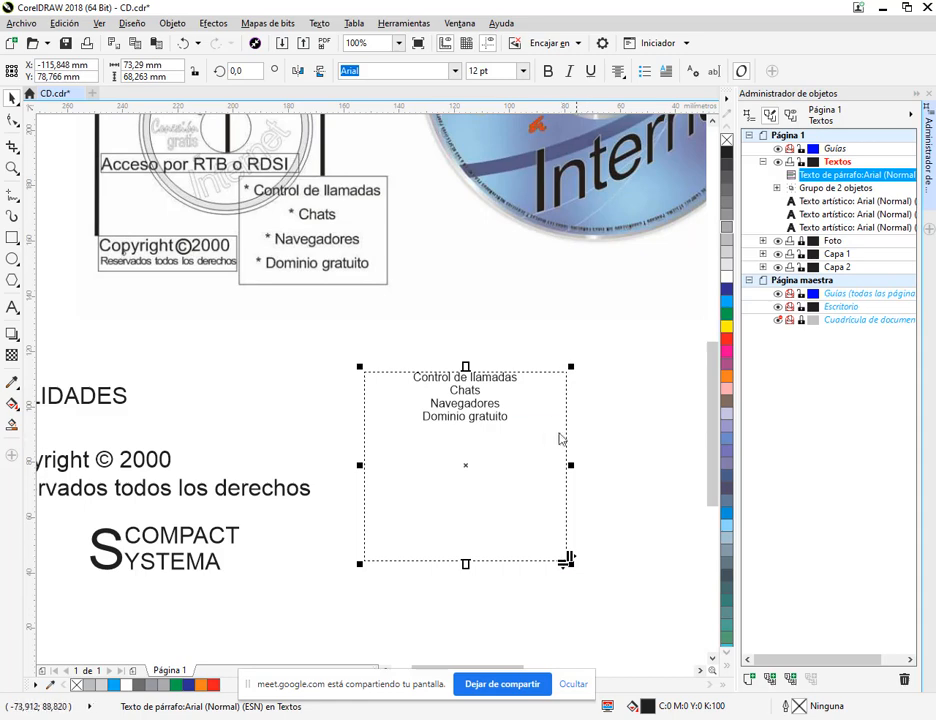
drag(567, 560, 508, 504)
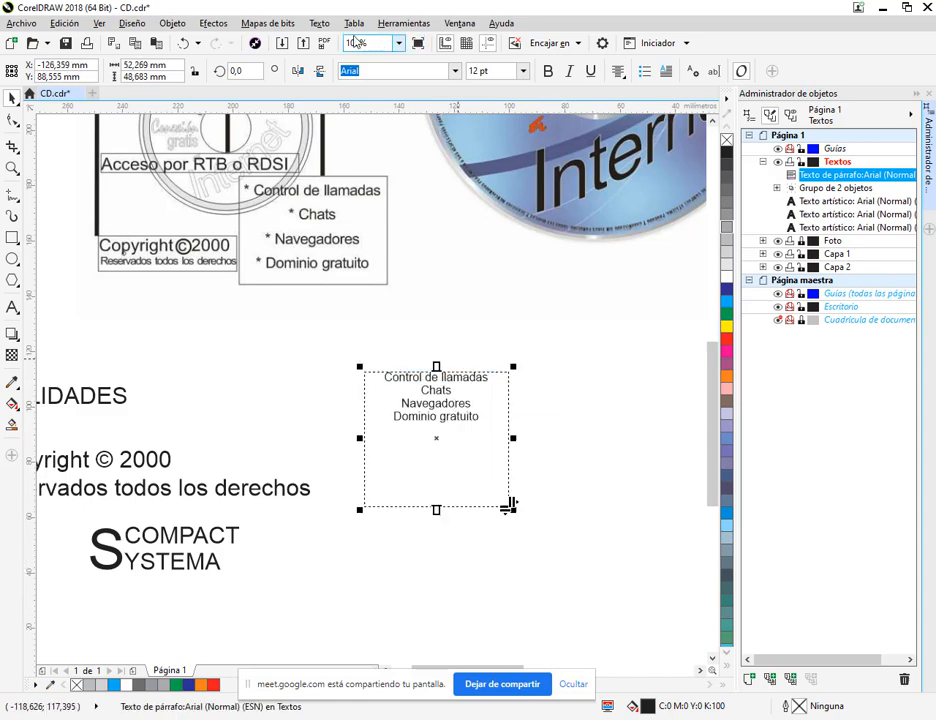
click(319, 24)
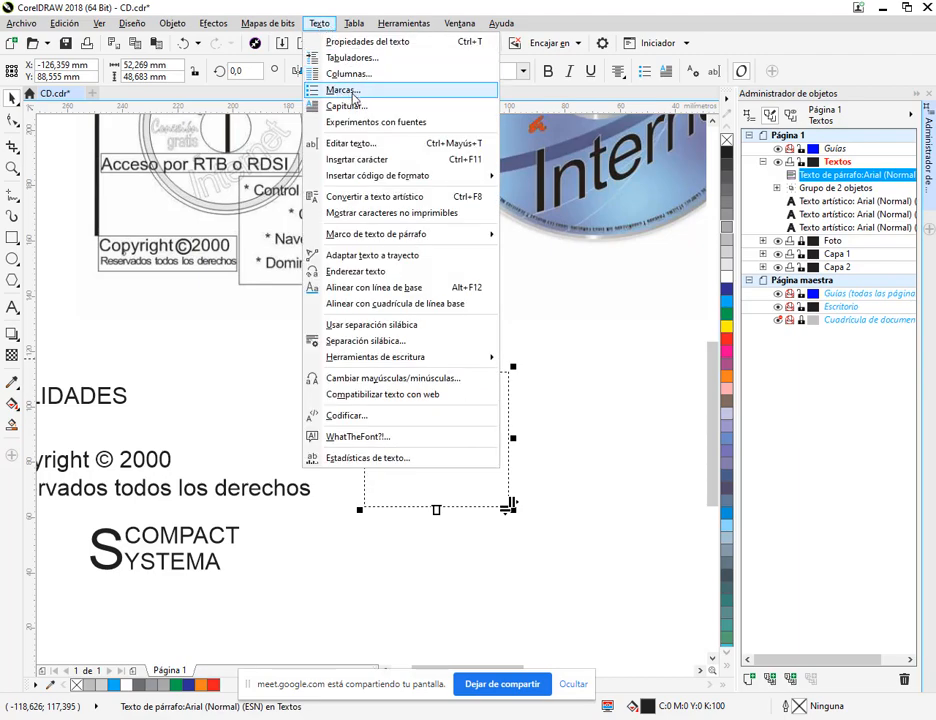
click(353, 93)
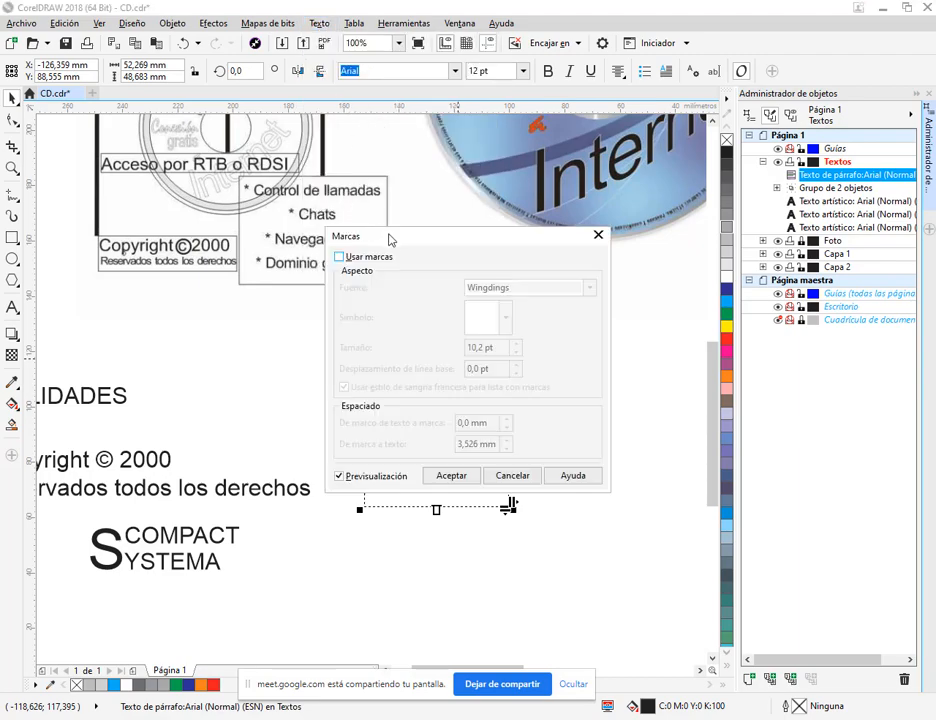
drag(390, 238, 589, 107)
click(541, 126)
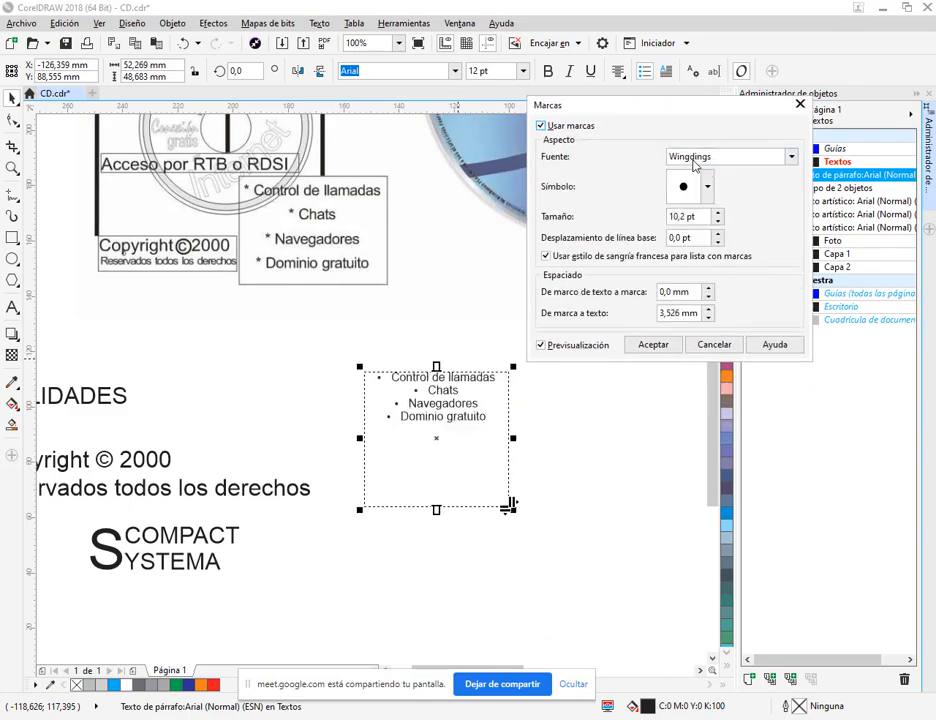
Step: Set the list's bullet symbol to the solid four-pointed star from Wingdings and apply the bullet settings
click(730, 156)
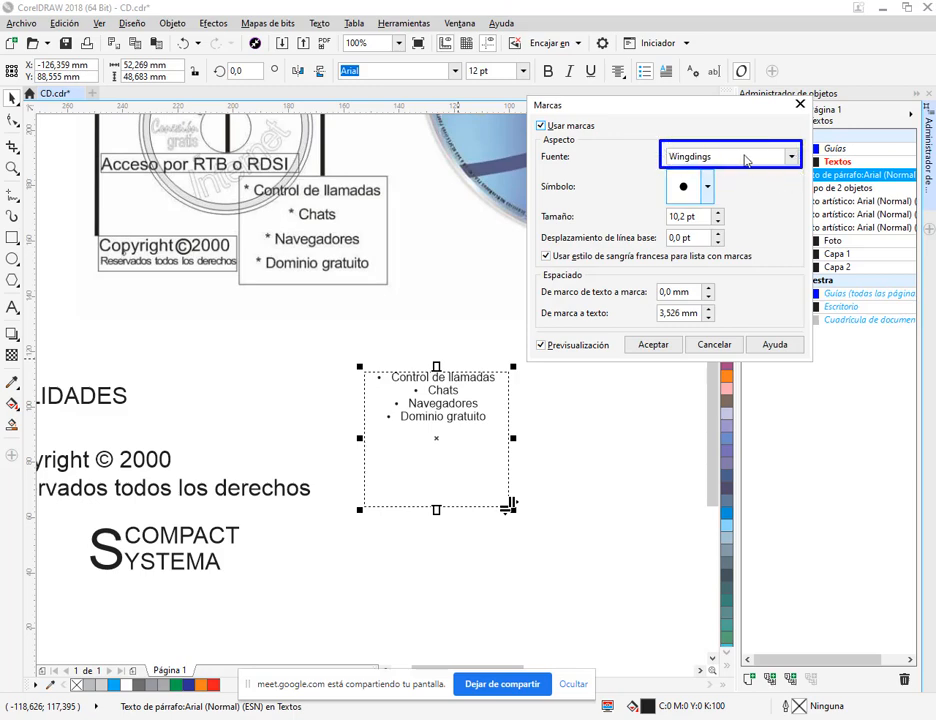
click(716, 194)
click(707, 187)
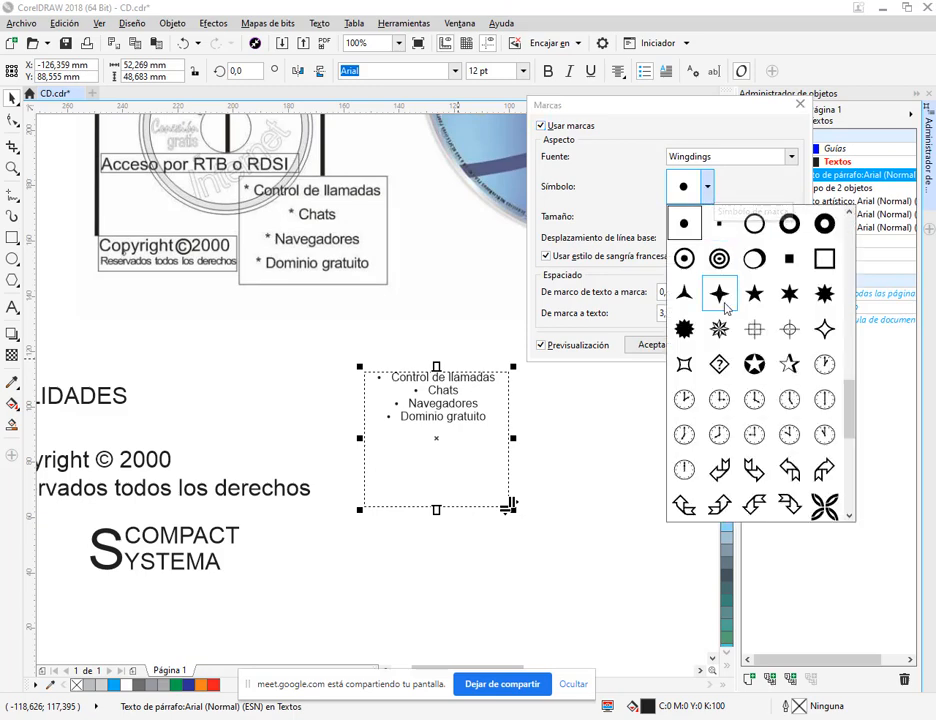
click(824, 293)
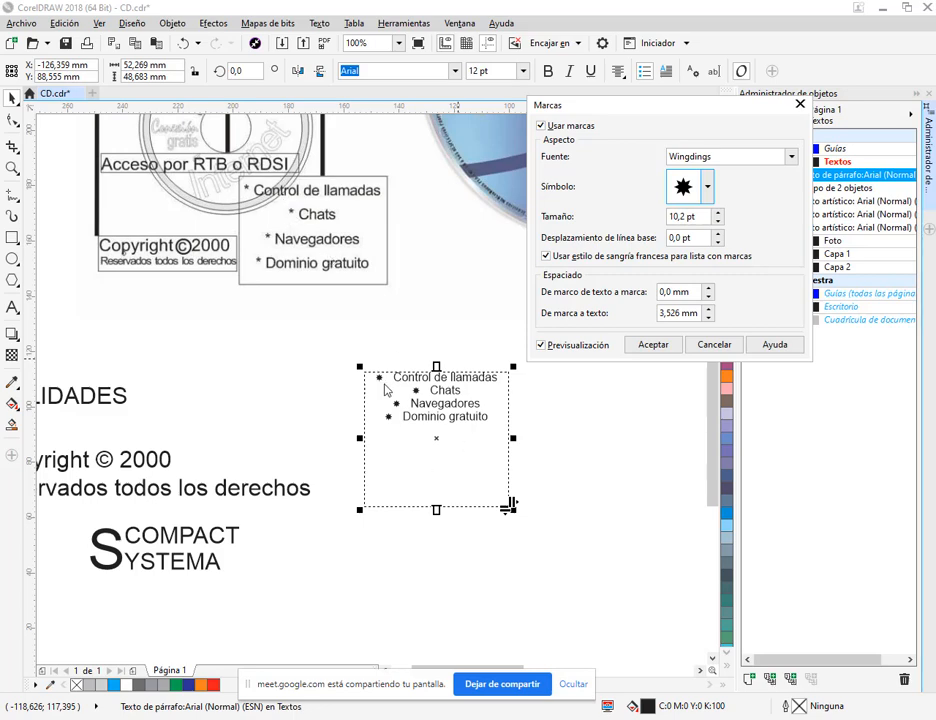
click(707, 187)
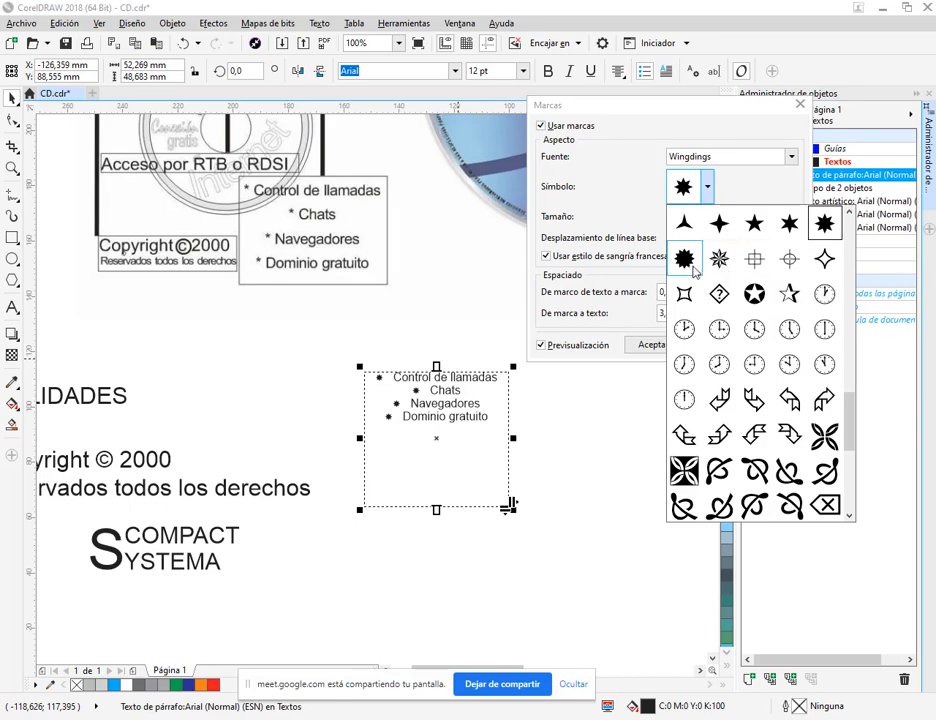
click(733, 232)
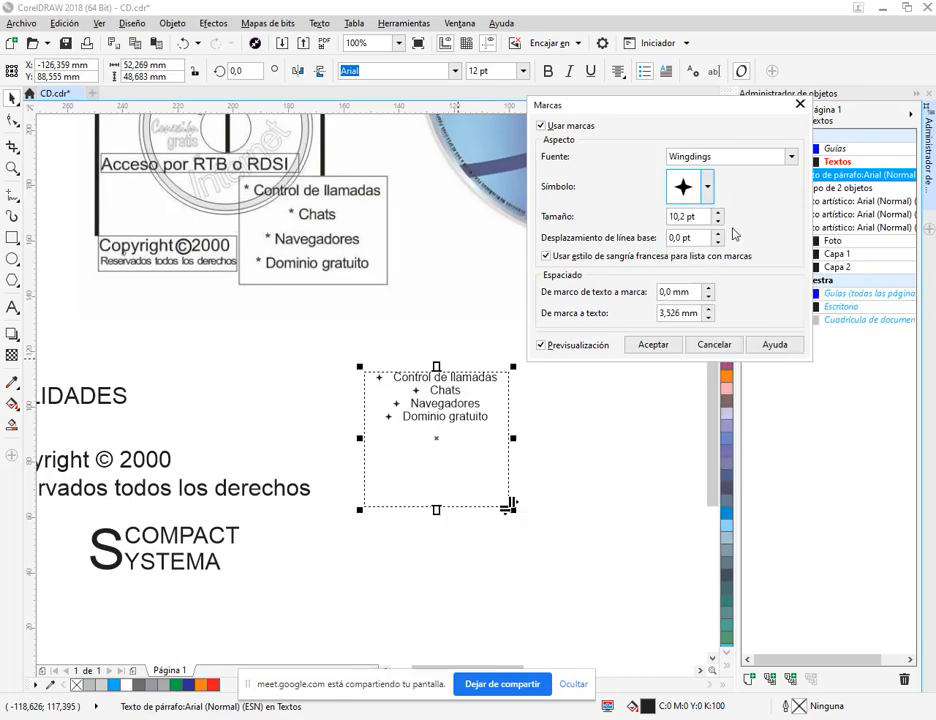
click(706, 196)
click(759, 229)
click(707, 186)
click(735, 222)
click(707, 186)
click(717, 223)
click(653, 345)
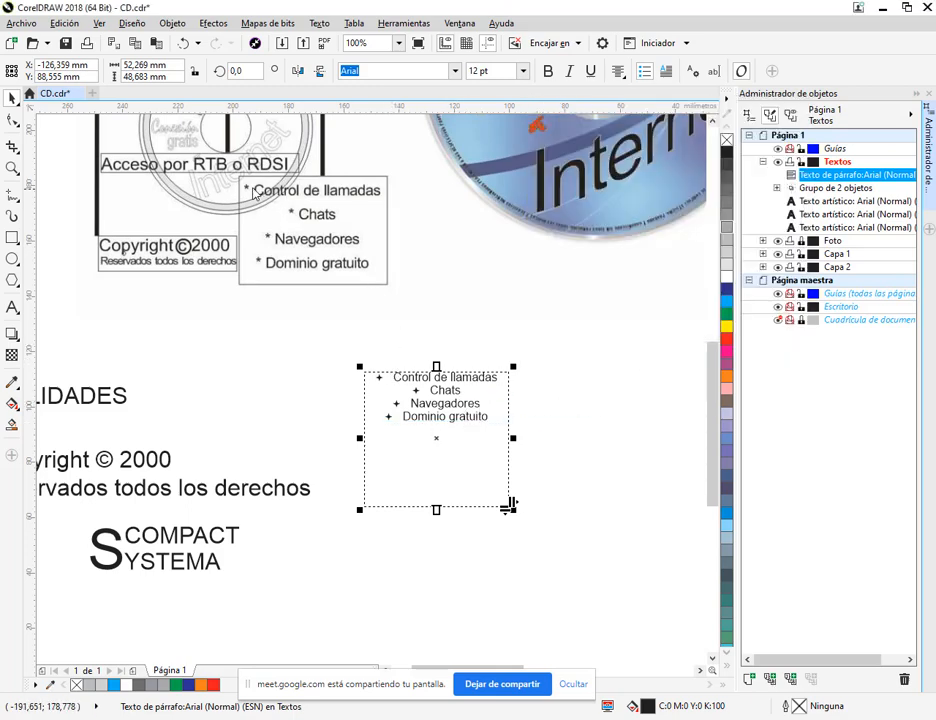
Step: Move the bulleted text frame up to about X -125.6 mm, Y 95.8 mm
drag(474, 477, 485, 427)
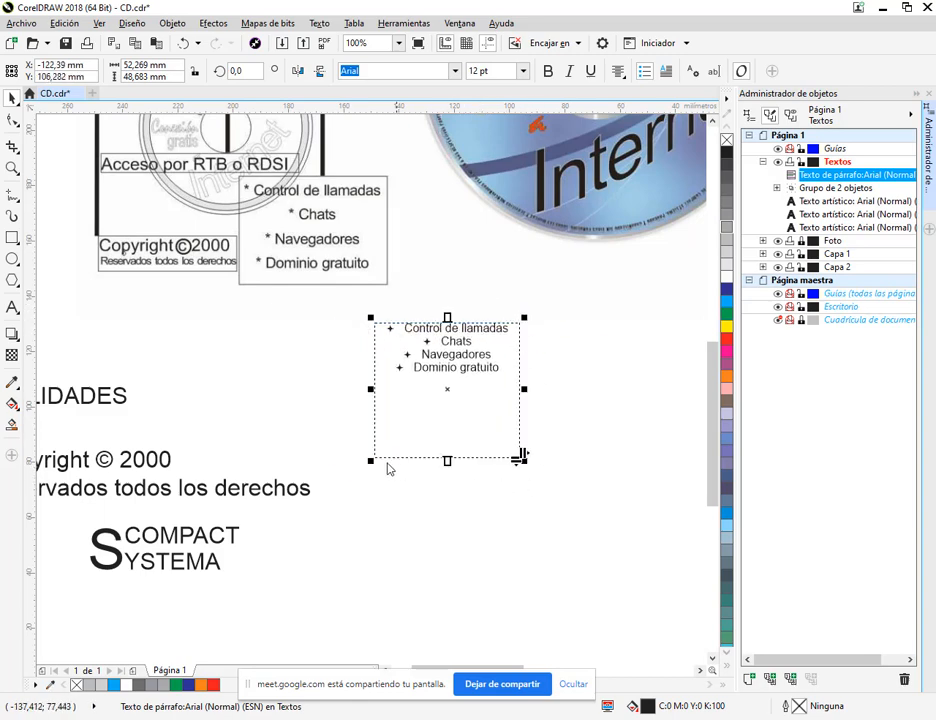
drag(504, 378, 495, 407)
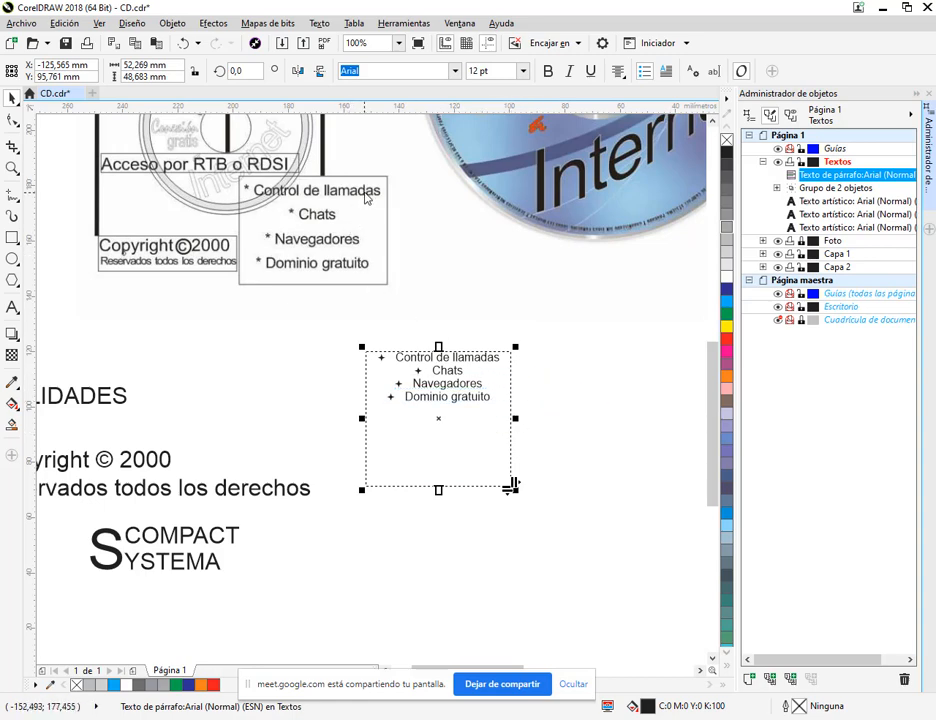
Step: Insert blank lines between the four list items and enlarge the text frame to about 73 × 68 mm
click(12, 307)
click(500, 362)
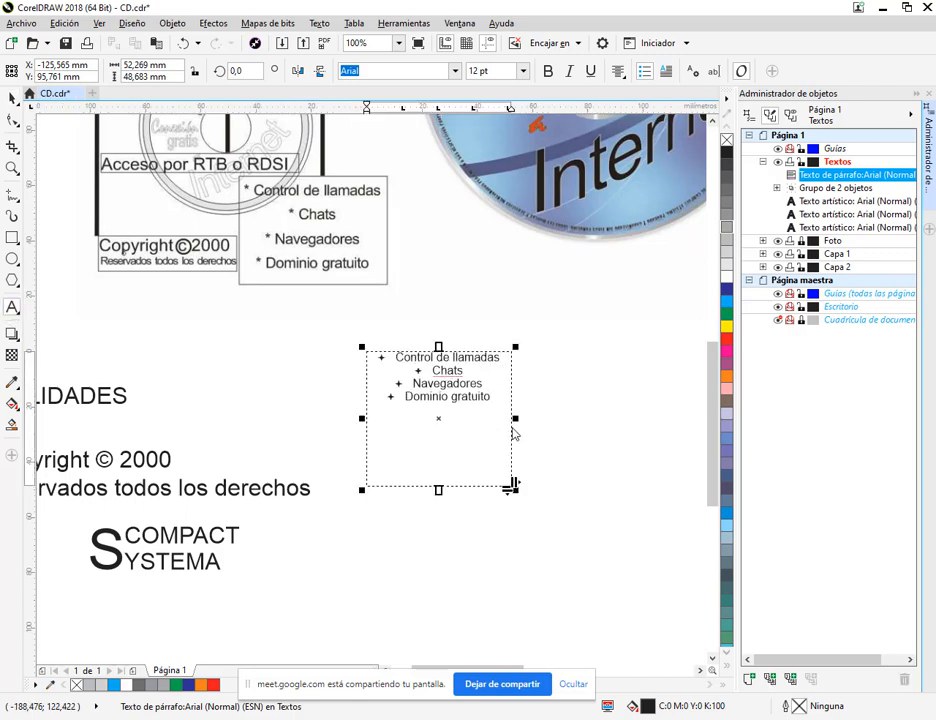
key(Return)
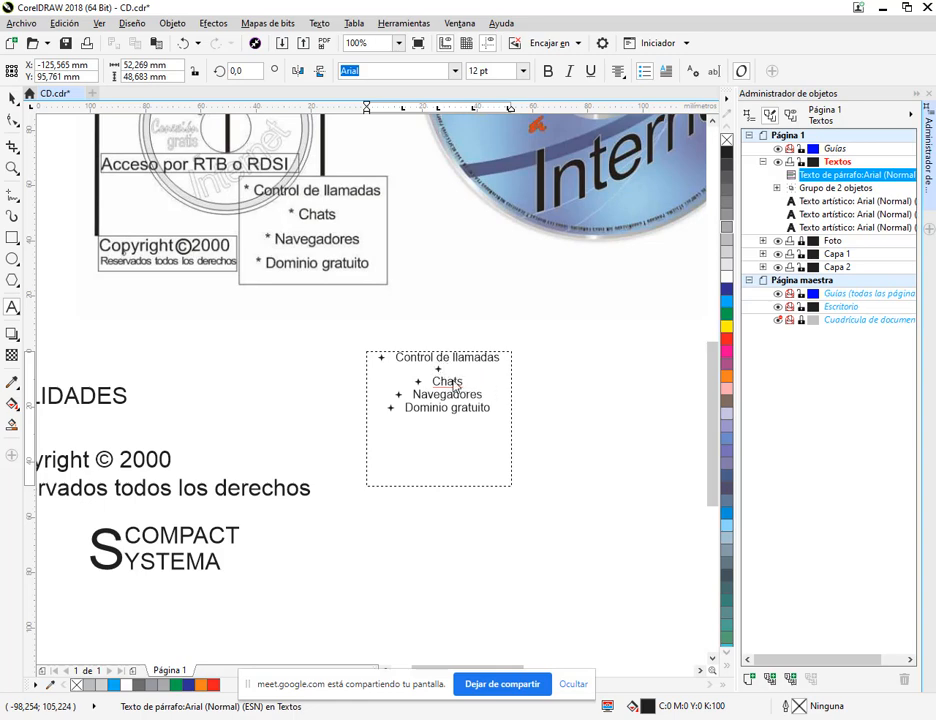
key(BackSpace)
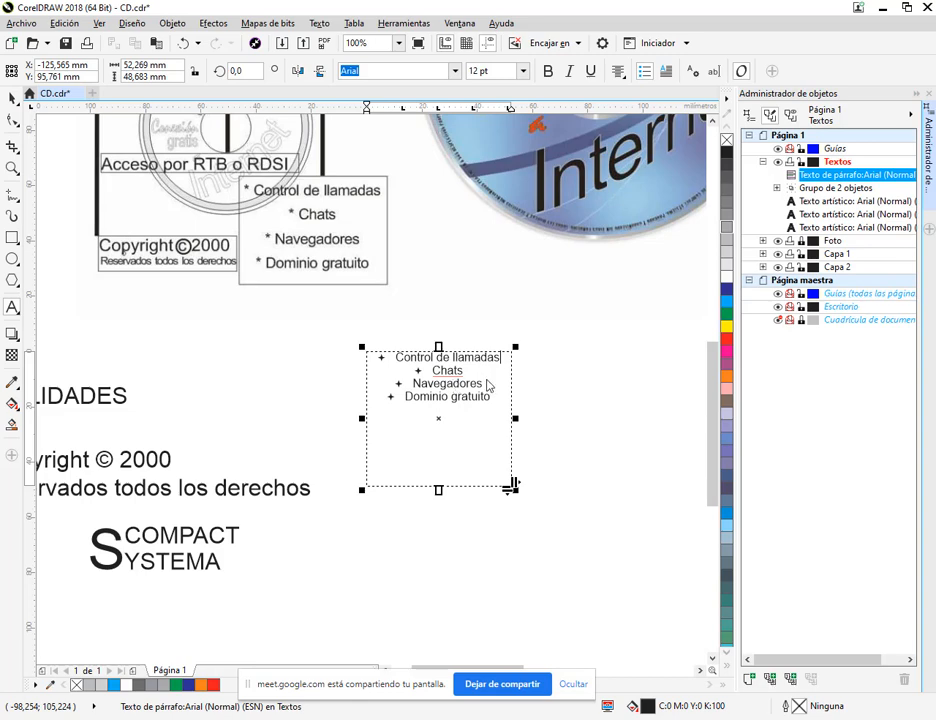
key(Return)
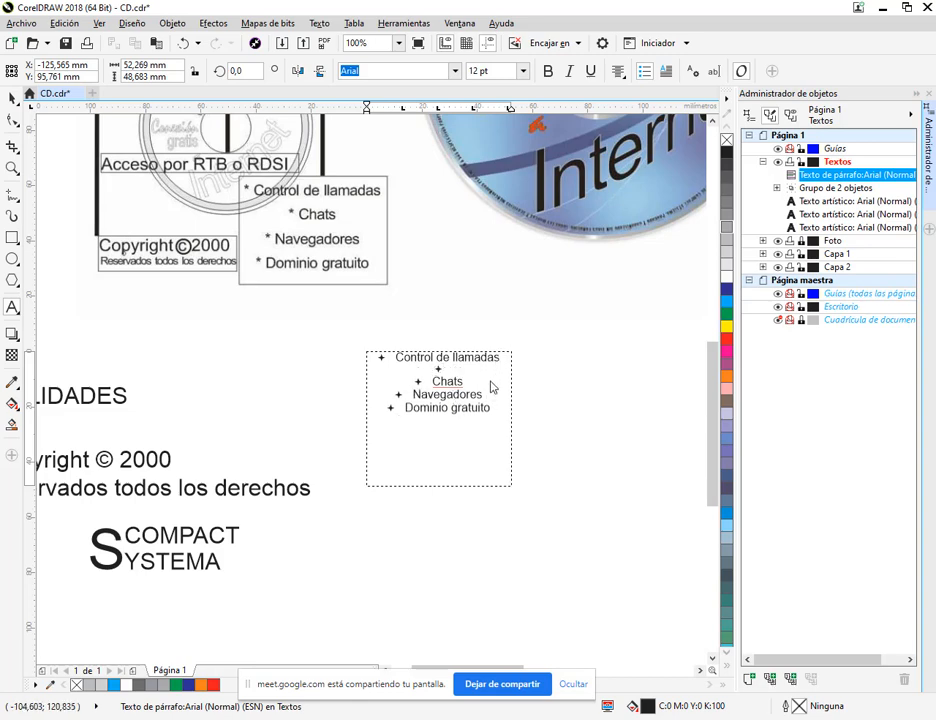
key(Return)
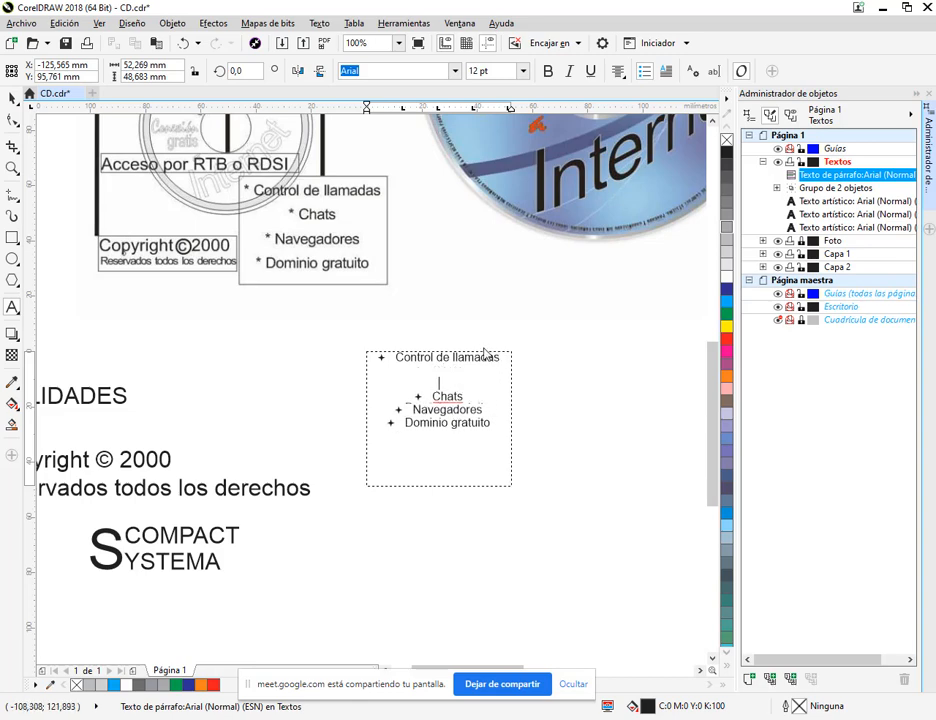
click(471, 399)
key(Return)
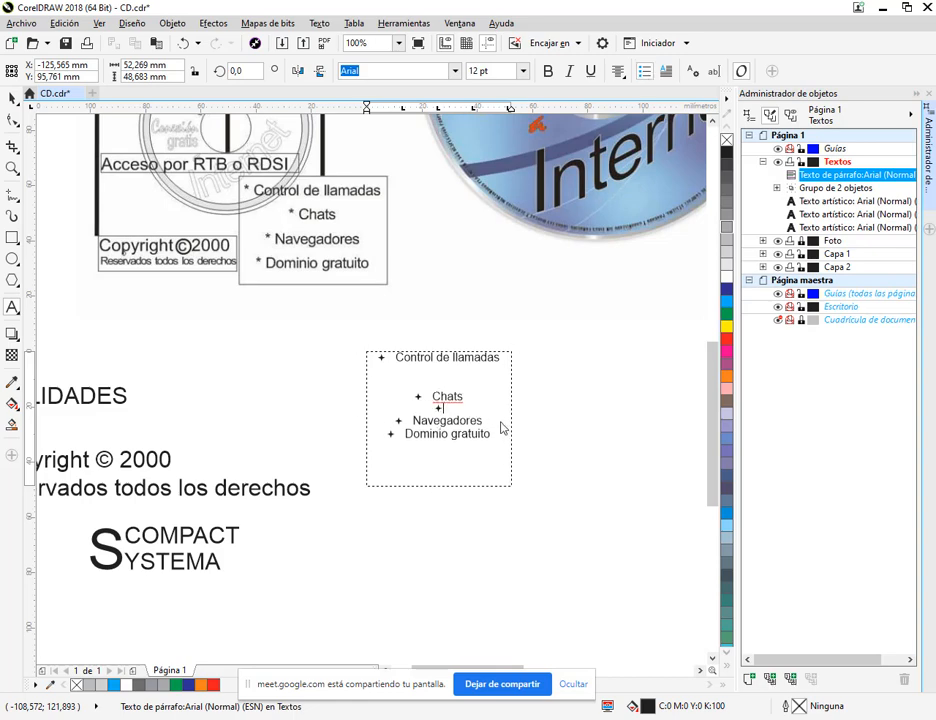
key(Return)
key(Return)
key(Return)
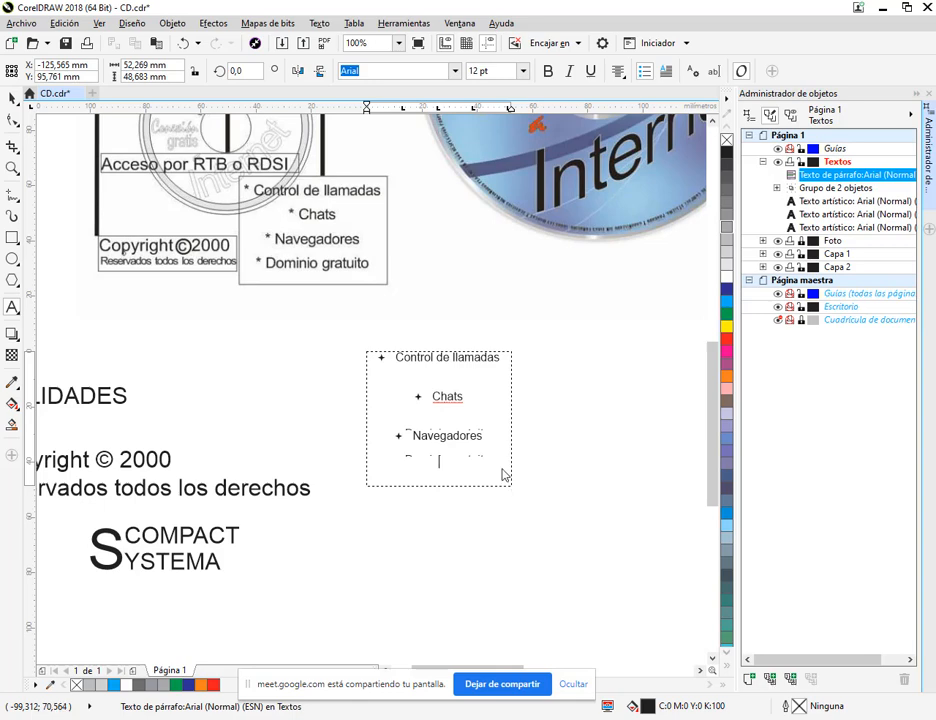
drag(519, 498, 572, 584)
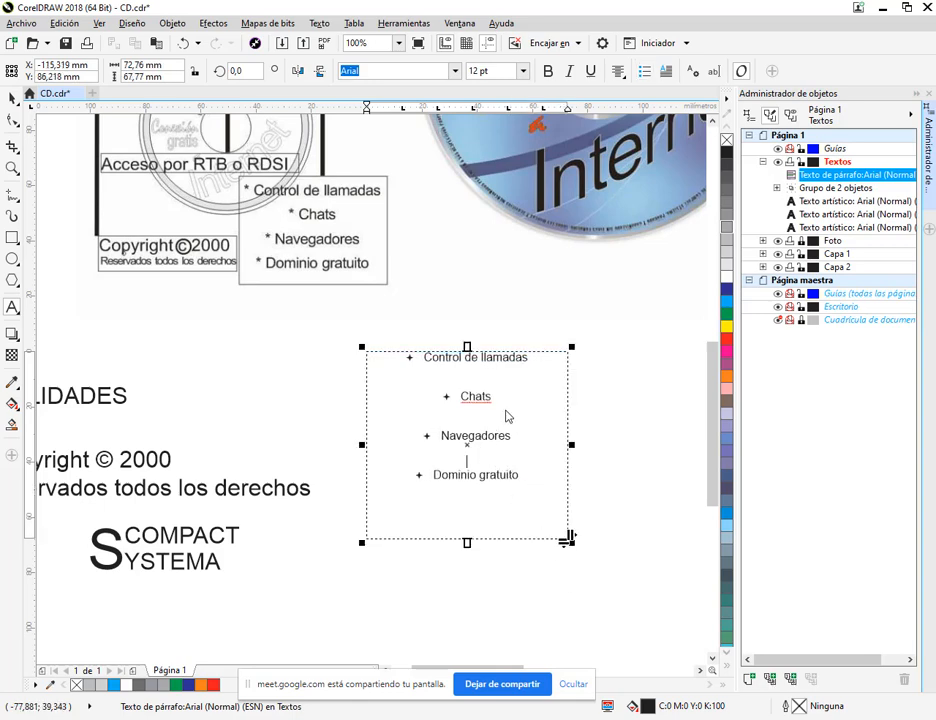
Step: Remove the blank lines between the four list items
key(BackSpace)
click(493, 411)
key(BackSpace)
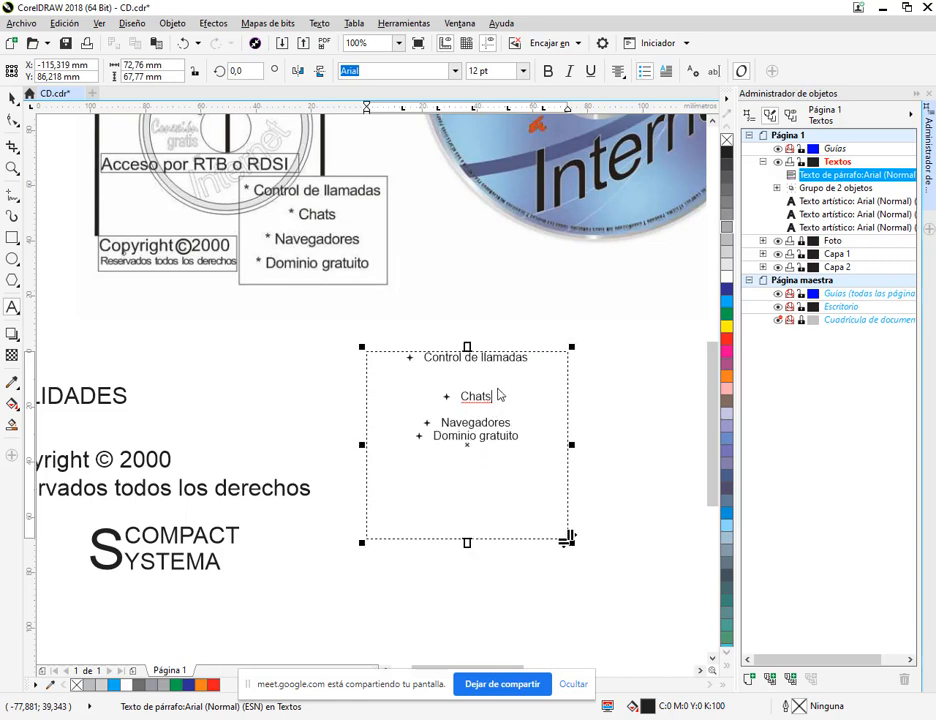
key(BackSpace)
text(s)
key(Delete)
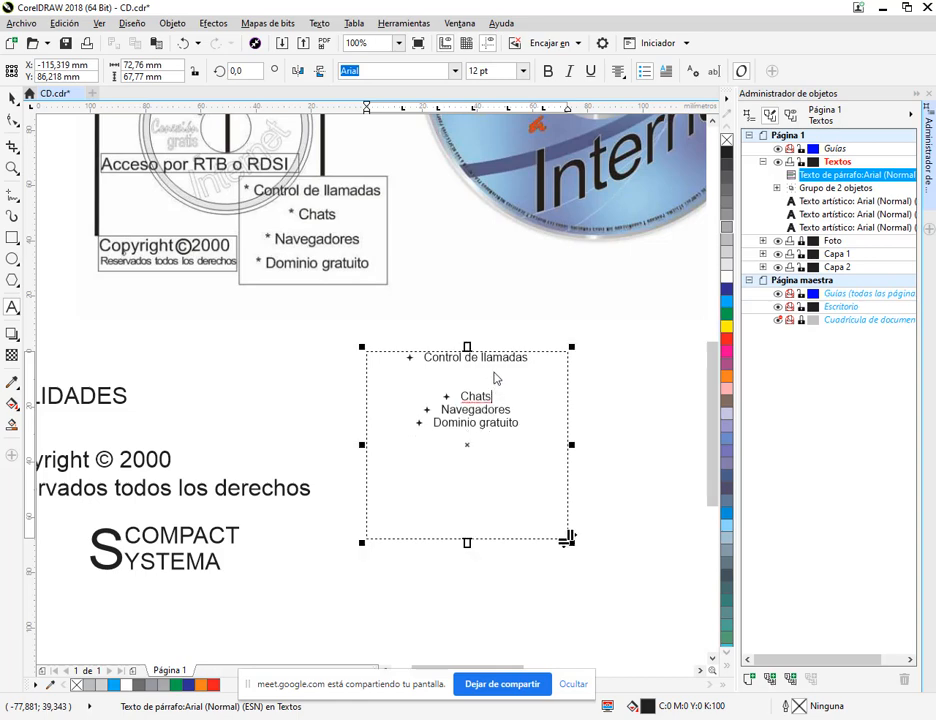
click(495, 378)
key(Delete)
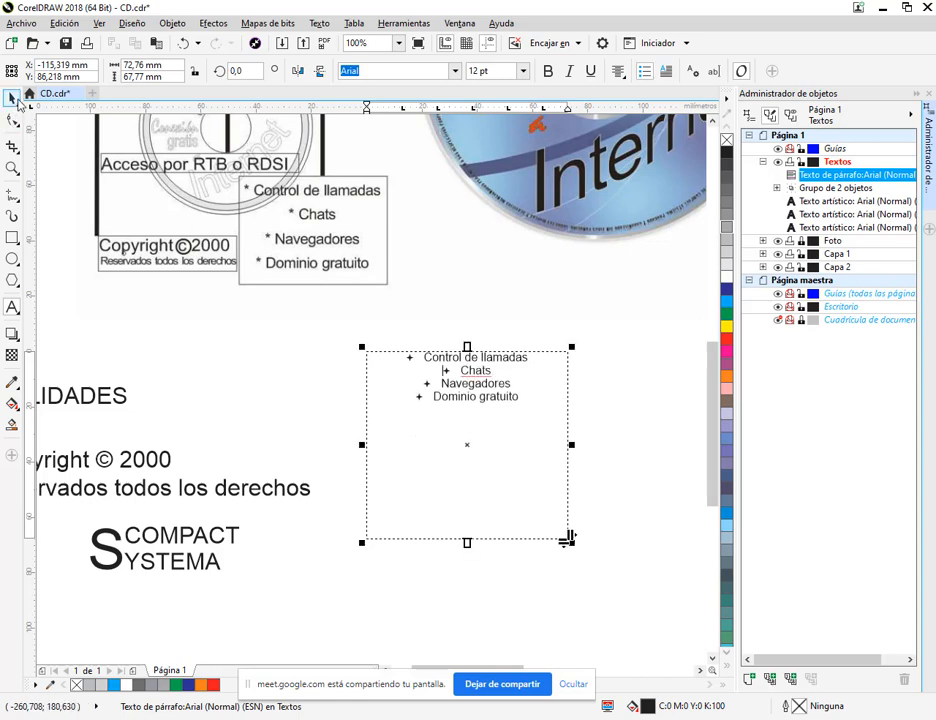
Step: Move the bulleted text frame to about X -126.2 mm, Y 94.4 mm and open its text properties
drag(505, 374, 475, 352)
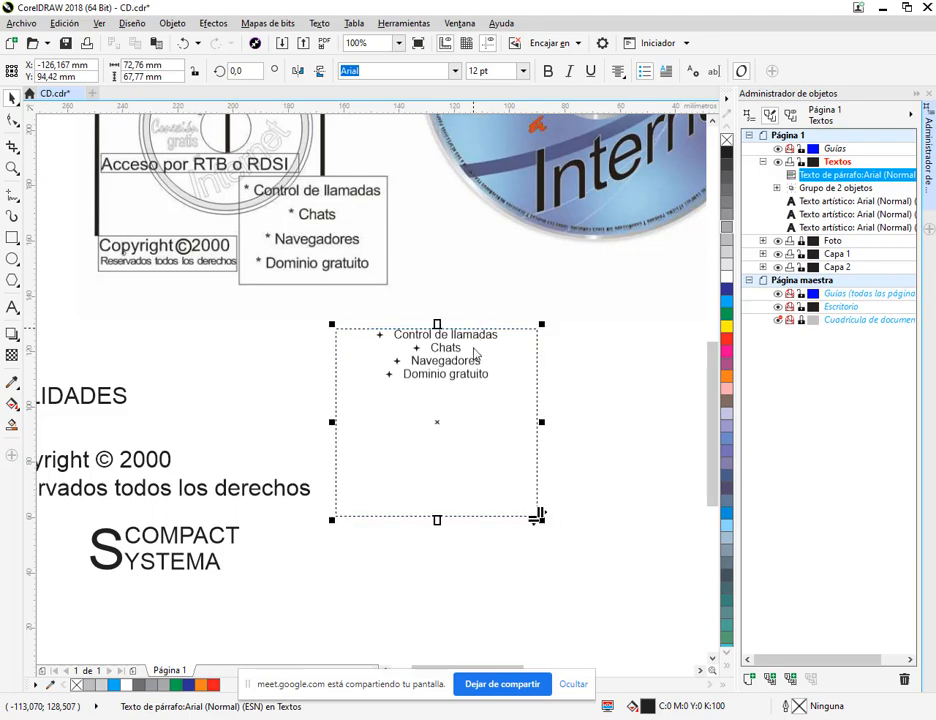
click(320, 23)
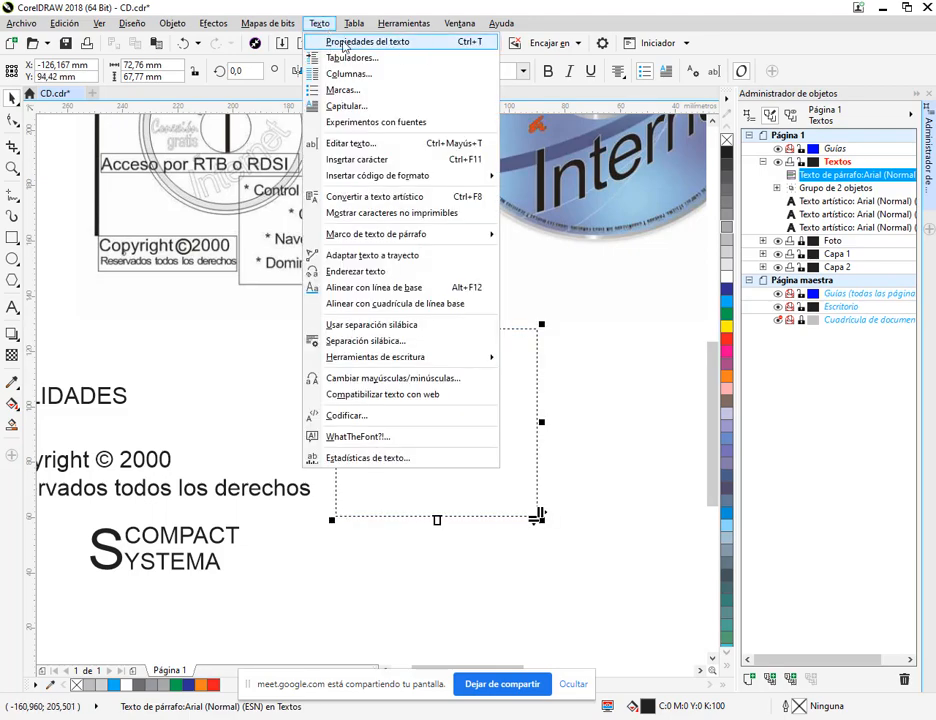
click(395, 46)
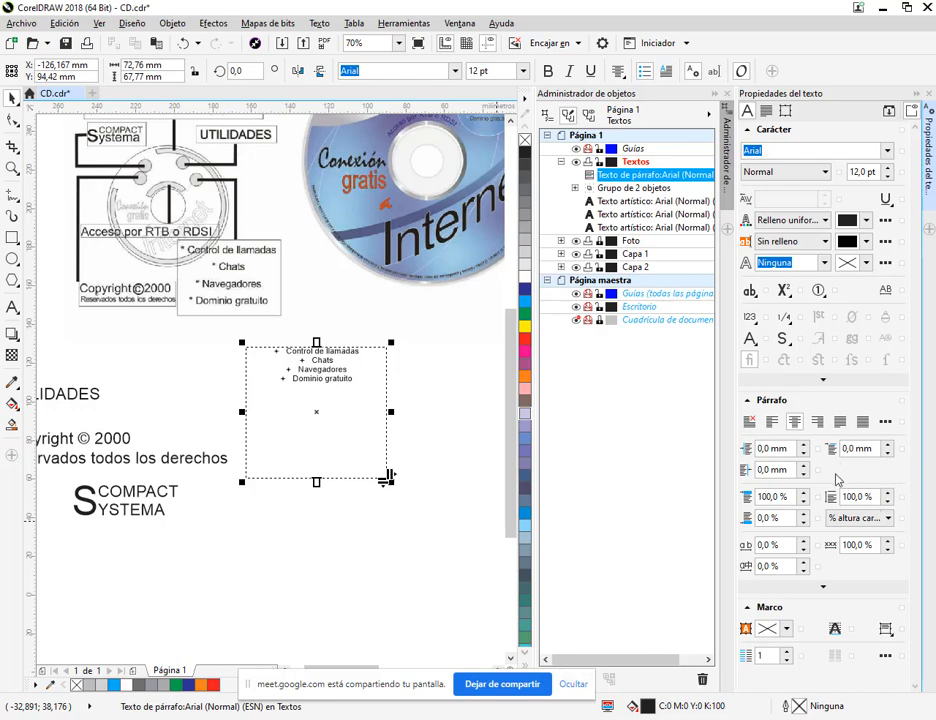
drag(743, 402, 911, 590)
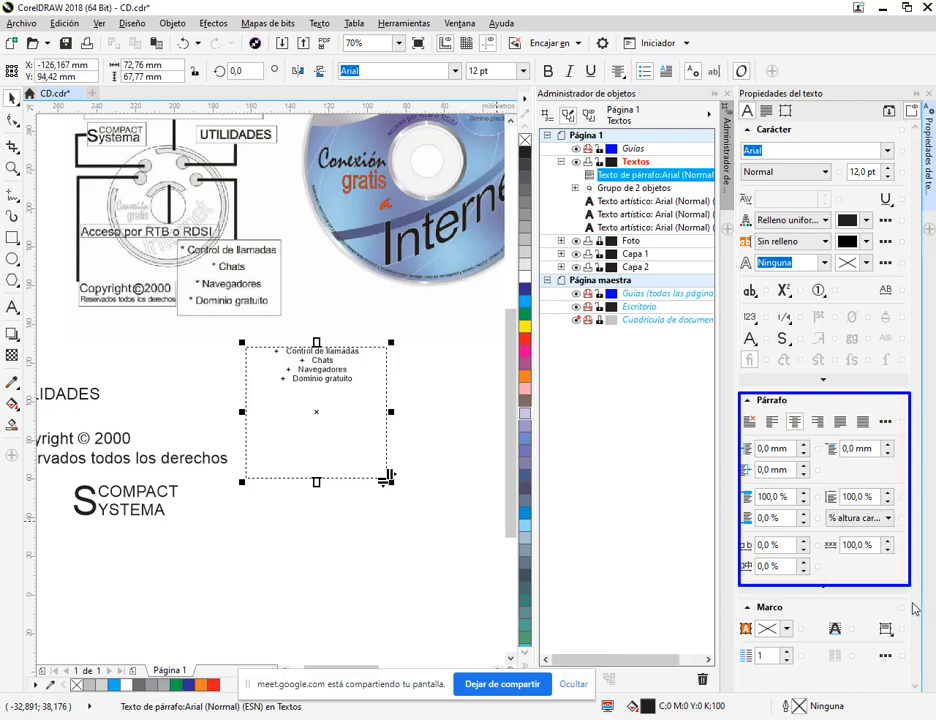
key(Escape)
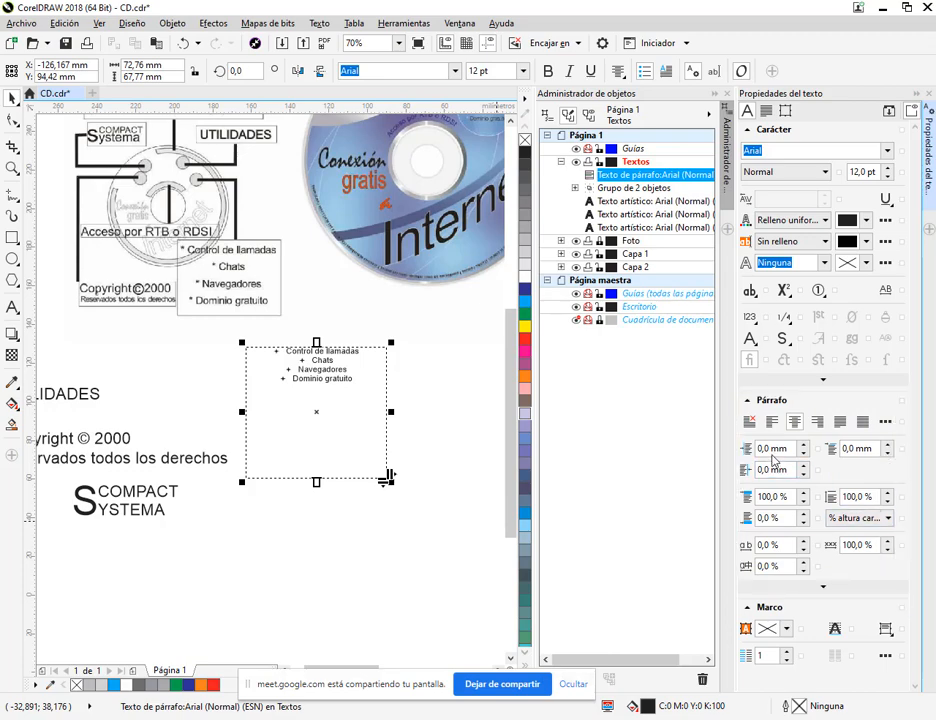
drag(739, 434, 911, 488)
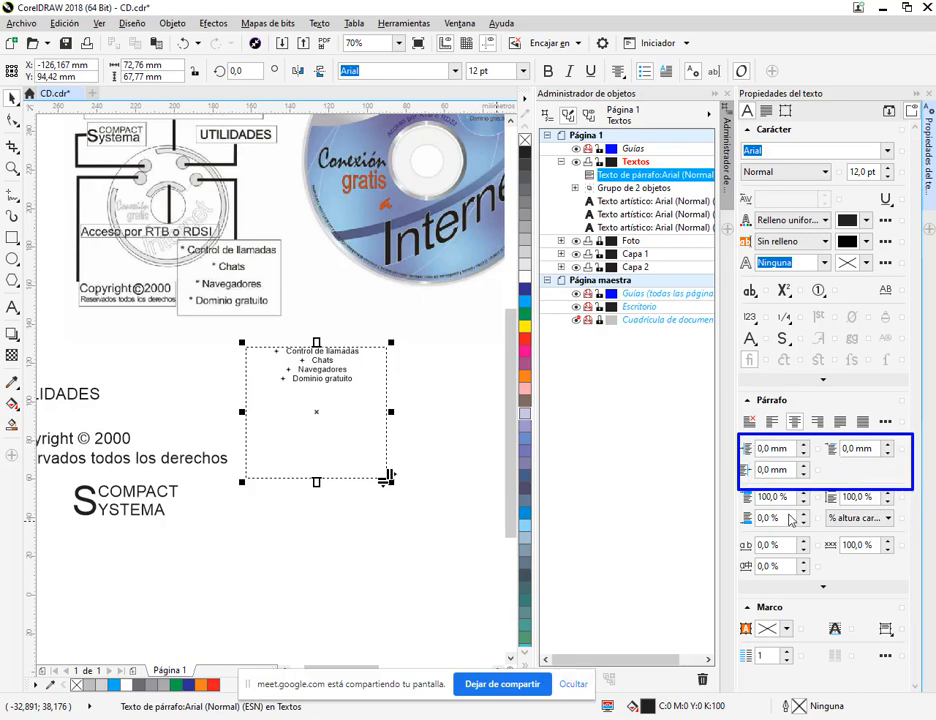
key(Escape)
mouse_move(738, 484)
mouse_down()
mouse_move(811, 545)
mouse_move(892, 545)
mouse_move(911, 533)
mouse_up()
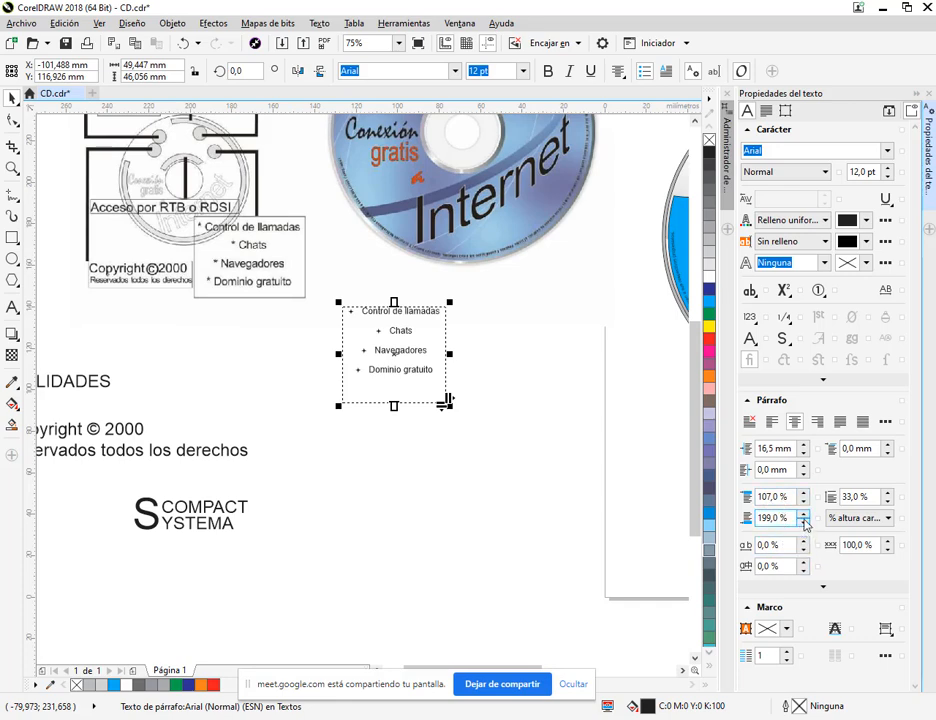
Step: Reduce the spacing after the bulleted list's paragraphs, deselect the frame and collapse the text properties docker
drag(804, 518, 812, 549)
click(451, 395)
drag(476, 390, 361, 427)
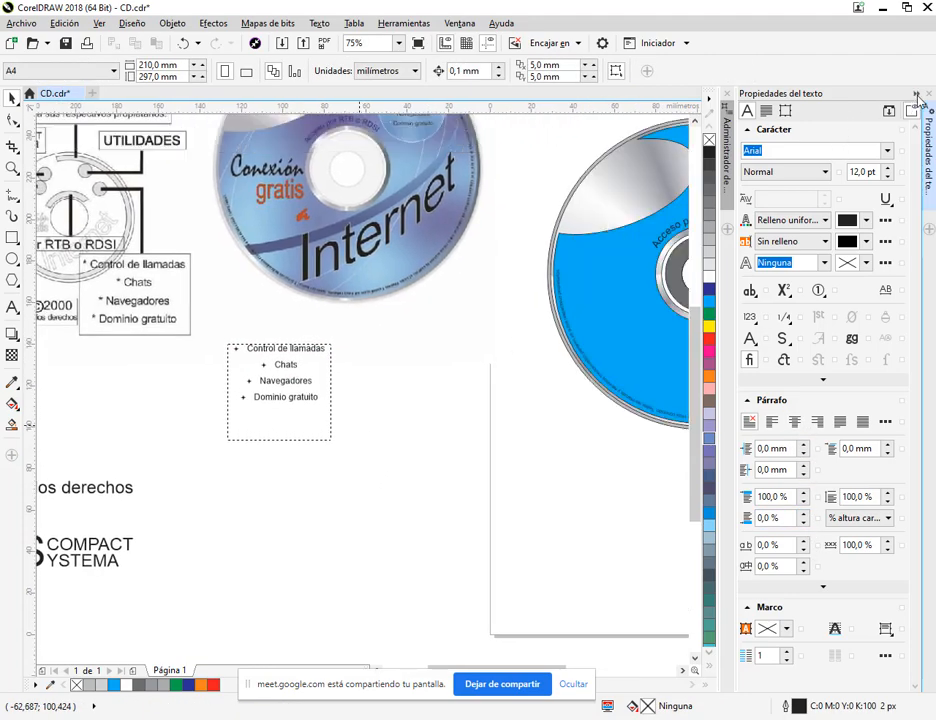
click(916, 95)
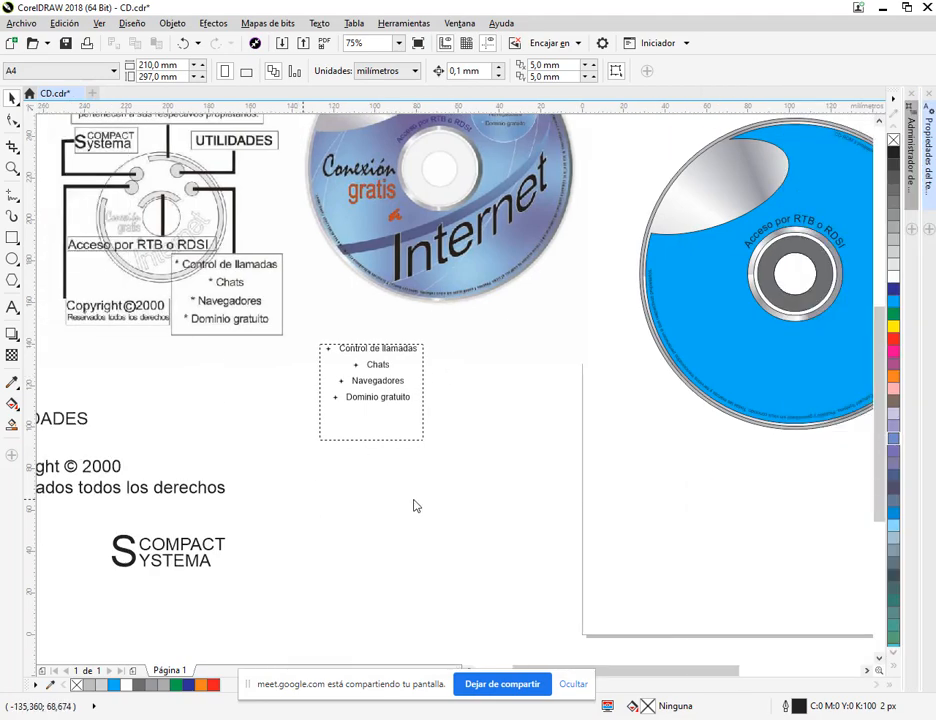
Step: Add the artistic text "Internet" in Arial 24 pt in the empty area below the bulleted list
drag(593, 404, 529, 424)
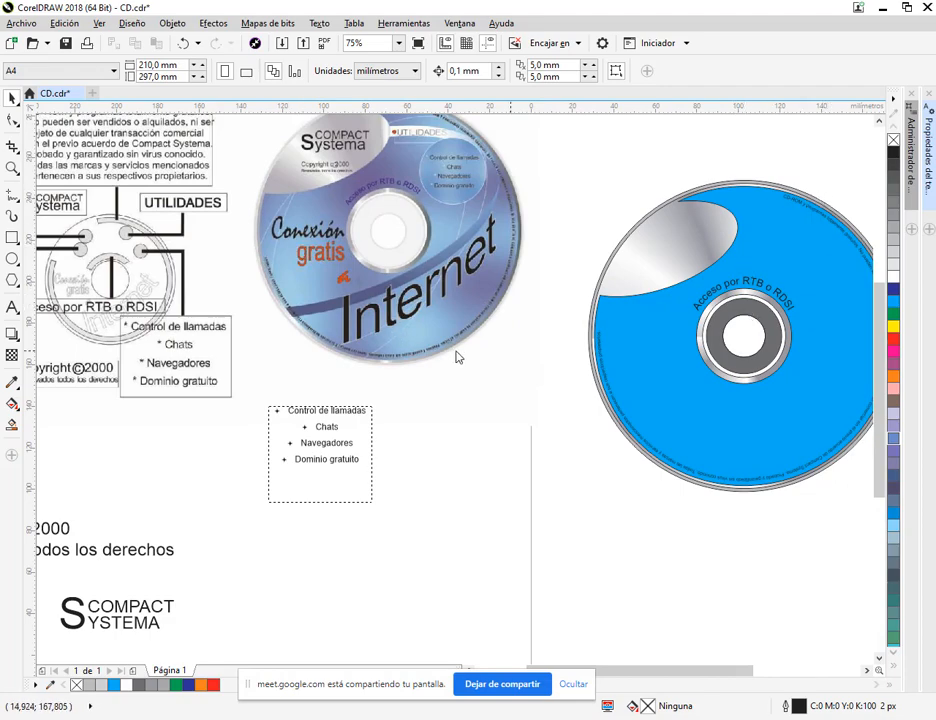
click(16, 308)
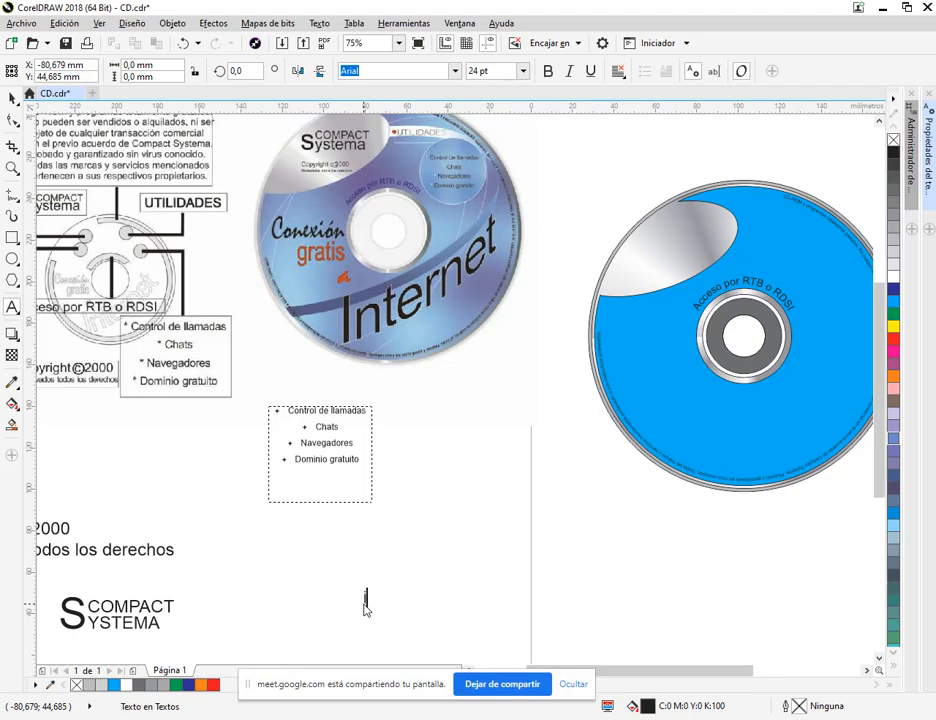
text(INTER)
key(BackSpace)
key(BackSpace)
key(BackSpace)
key(BackSpace)
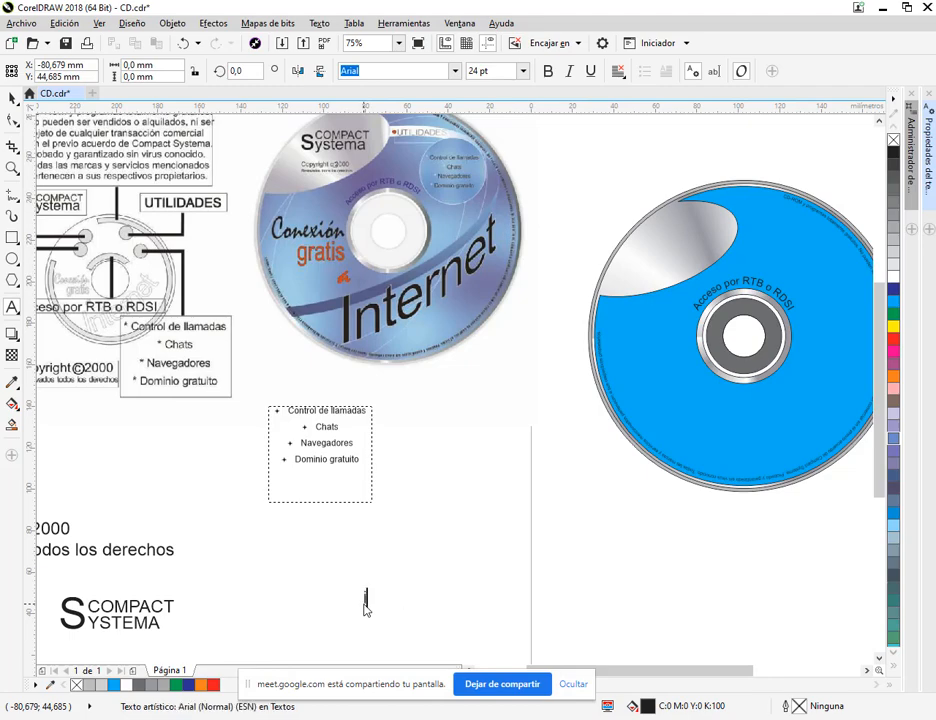
text(Internet)
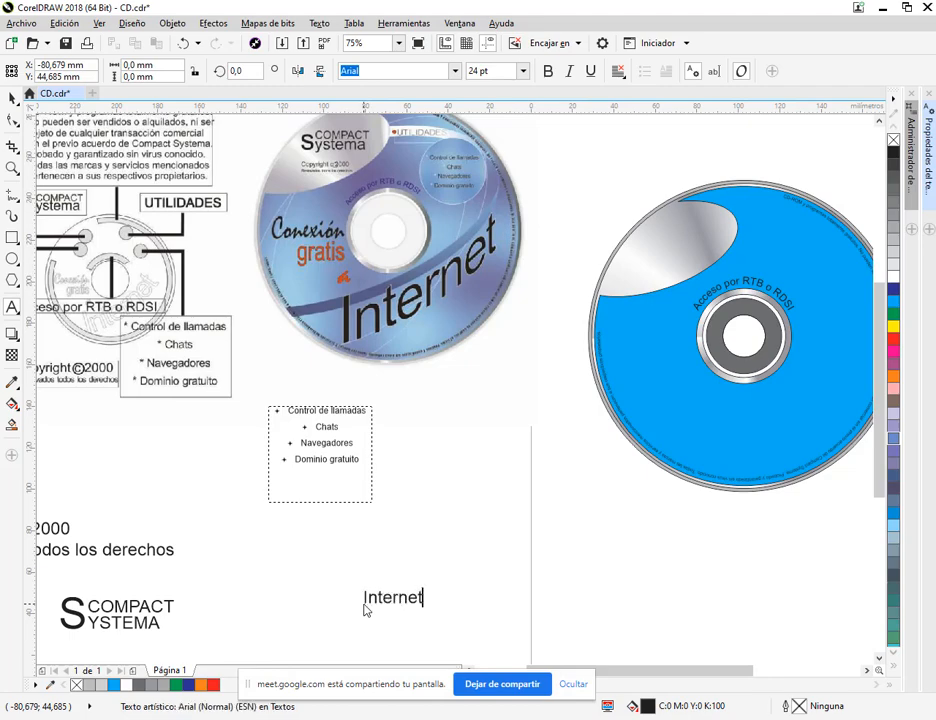
key(ctrl+space)
Step: Draw a rising two-point diagonal line about 82 mm wide and 39 mm high across the lower half of the blue disc
drag(608, 429, 464, 399)
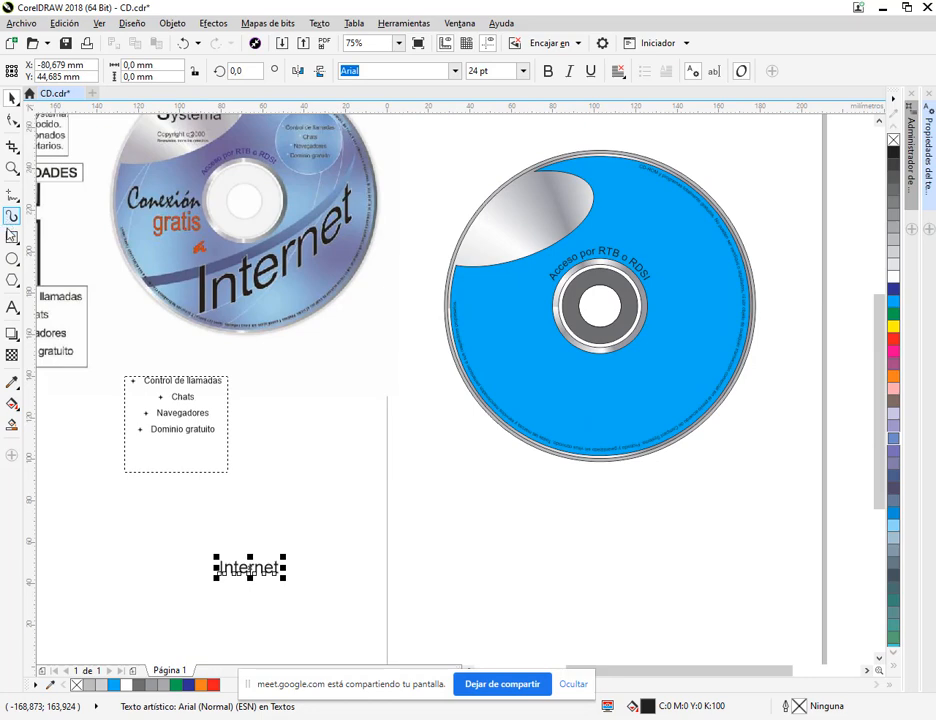
click(9, 197)
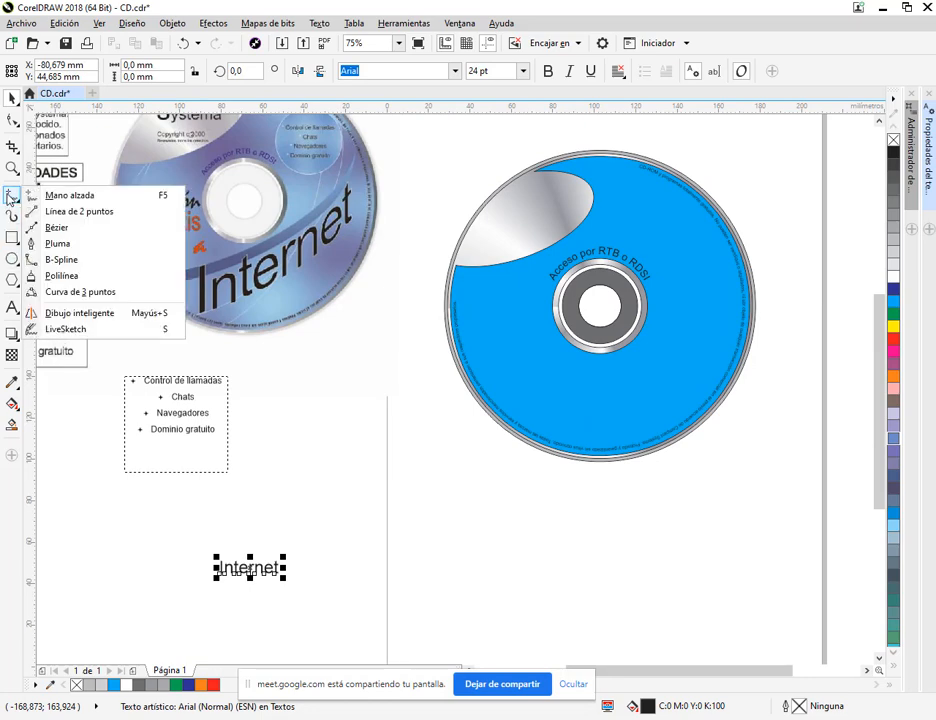
click(56, 228)
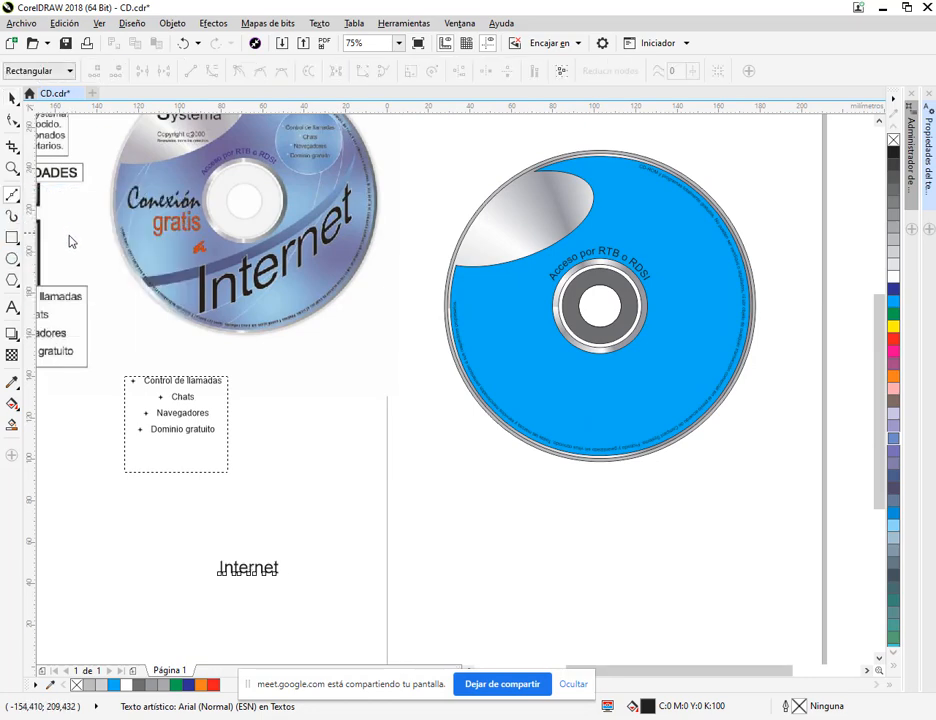
click(9, 196)
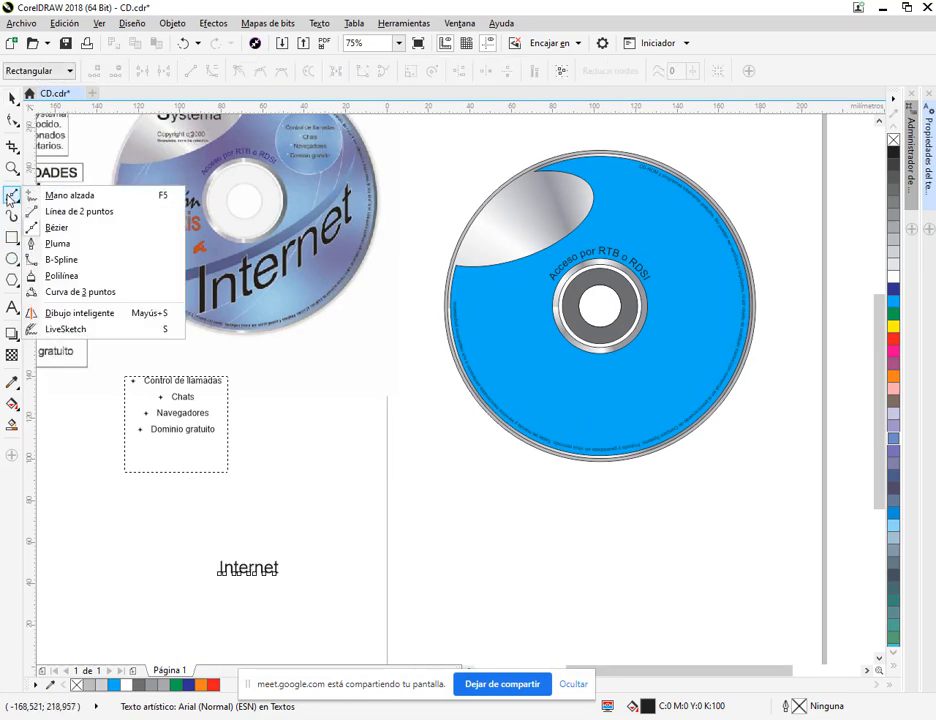
click(56, 228)
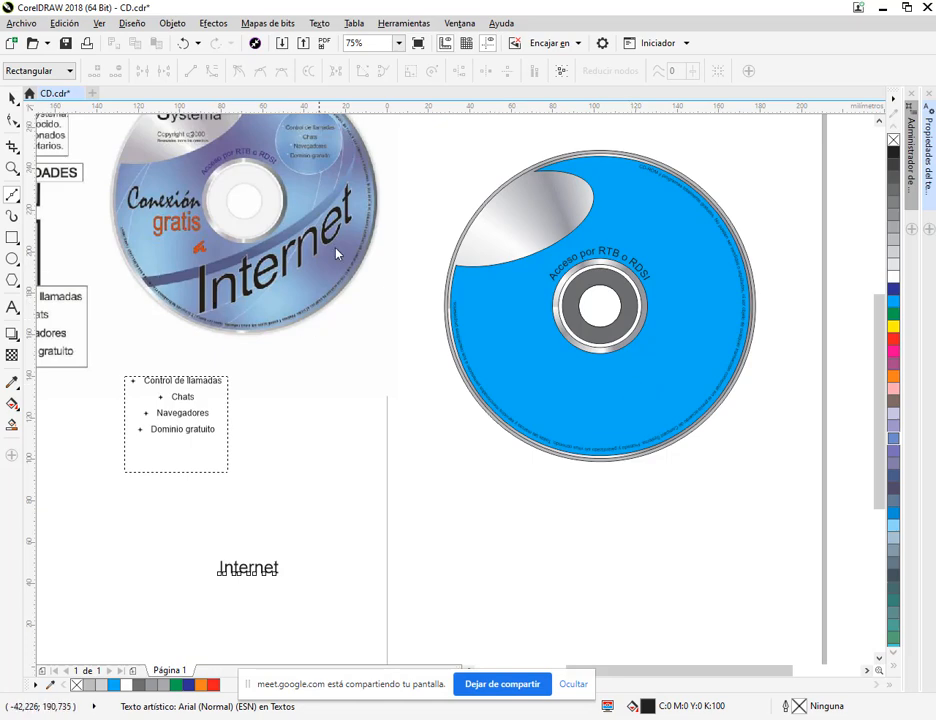
click(15, 198)
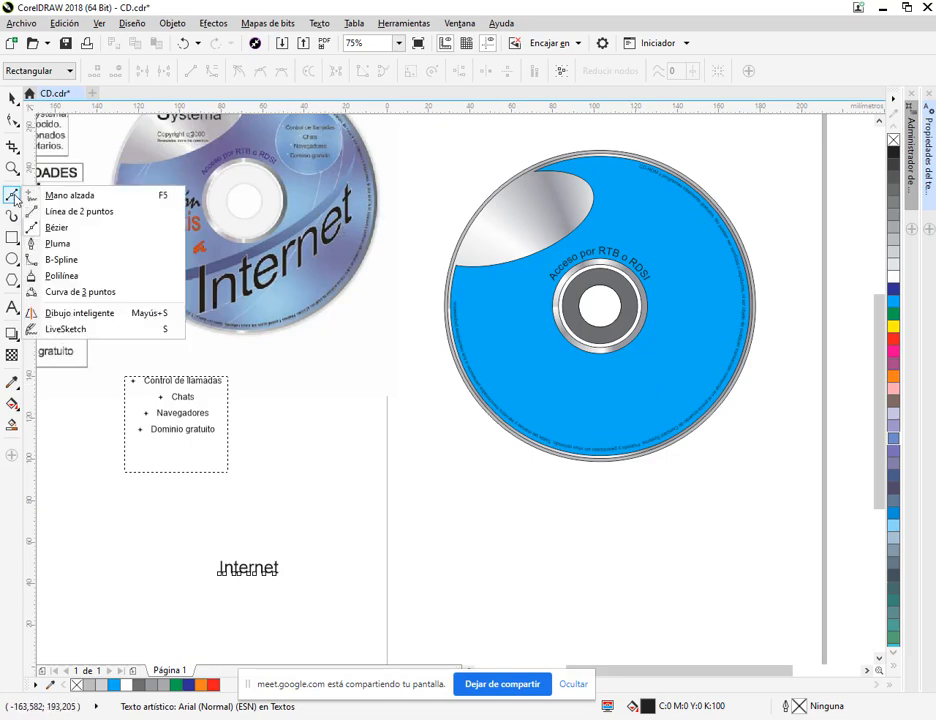
click(80, 211)
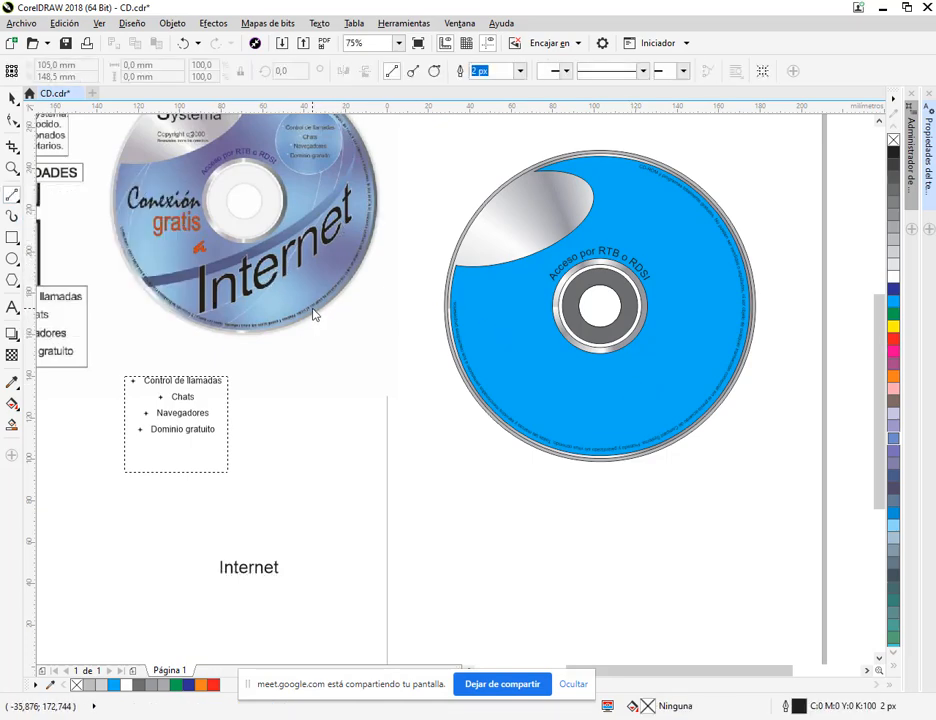
click(13, 194)
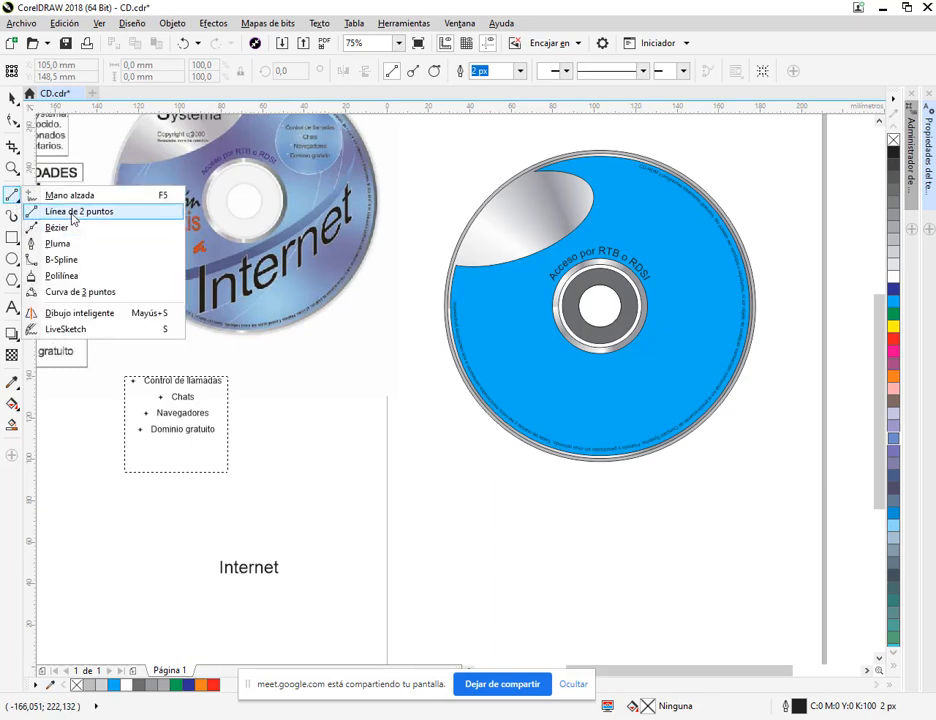
click(72, 213)
drag(544, 405, 704, 326)
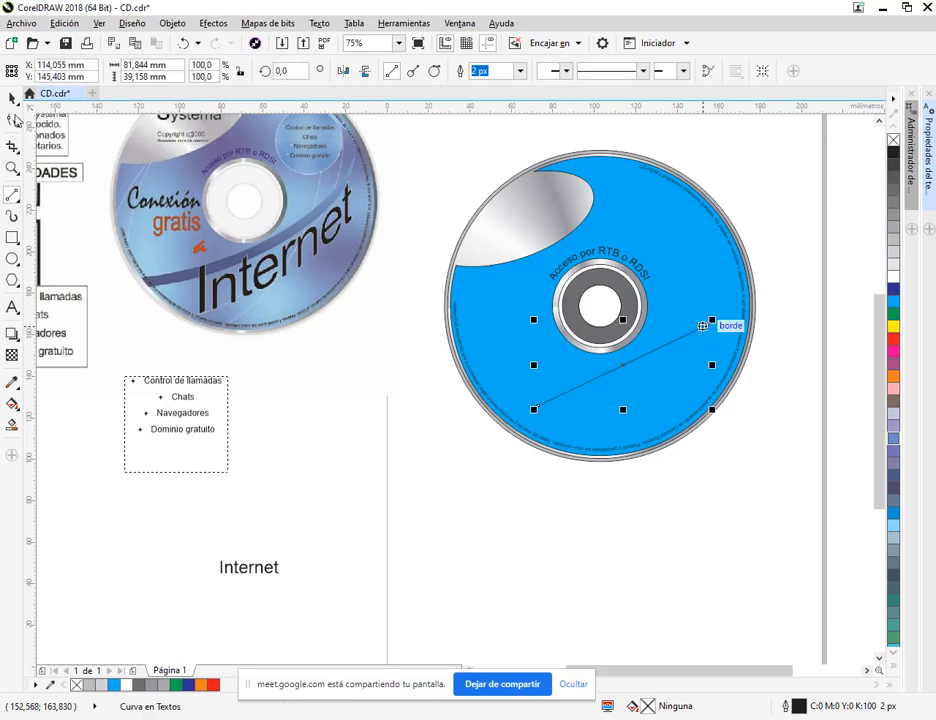
Step: Convert the diagonal line on the disc to a curve and bend its middle slightly downward
click(12, 119)
right_click(644, 360)
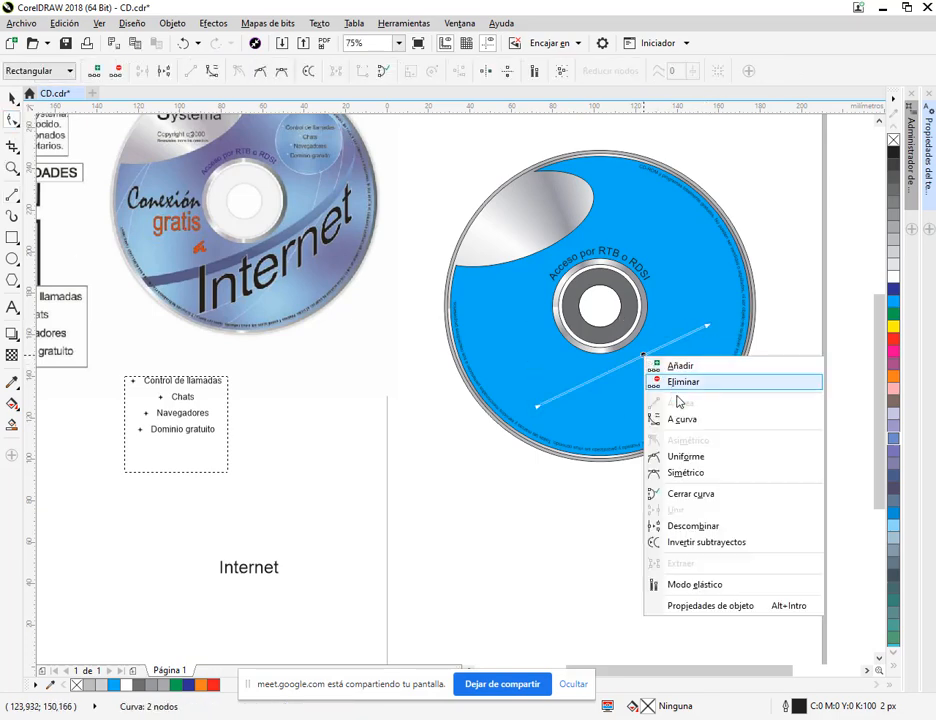
click(665, 418)
drag(636, 362, 633, 374)
Step: Enlarge the Internet text to about 68.85 pt and place it at about X -2.8 mm, Y 100.7 mm, beside the disc
key(space)
drag(249, 578, 484, 529)
scroll(330, 530, up, 2)
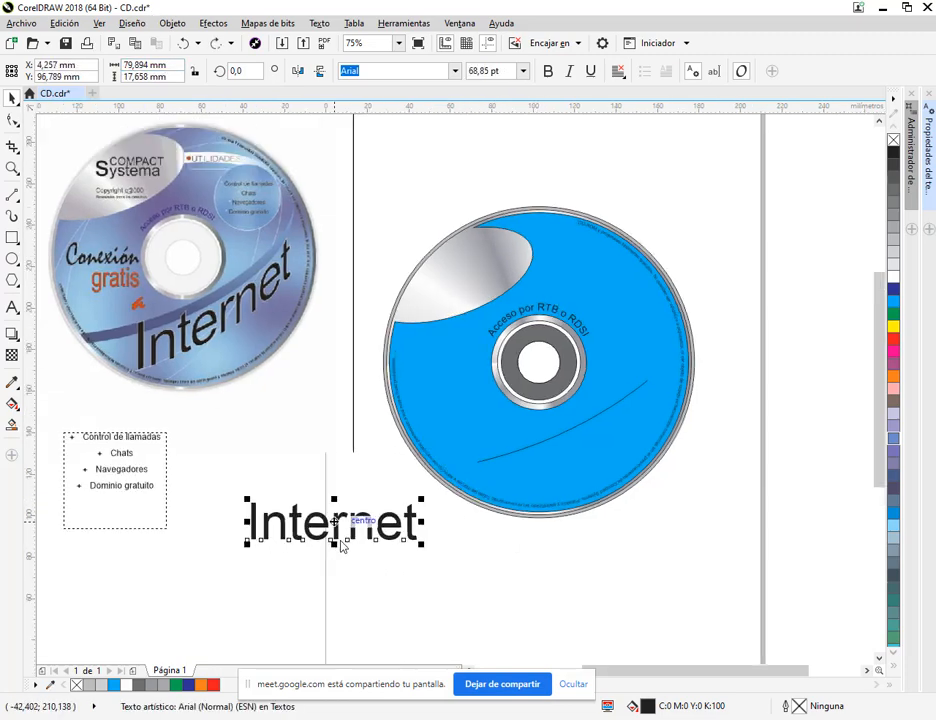
drag(327, 530, 312, 523)
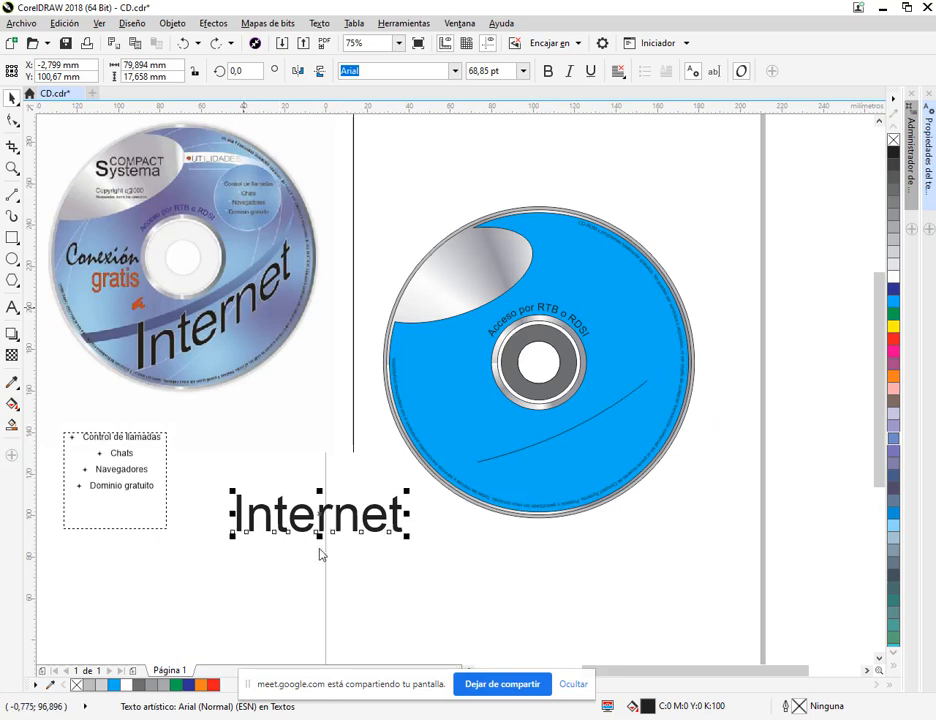
Step: Make the Internet text italic
key(F10)
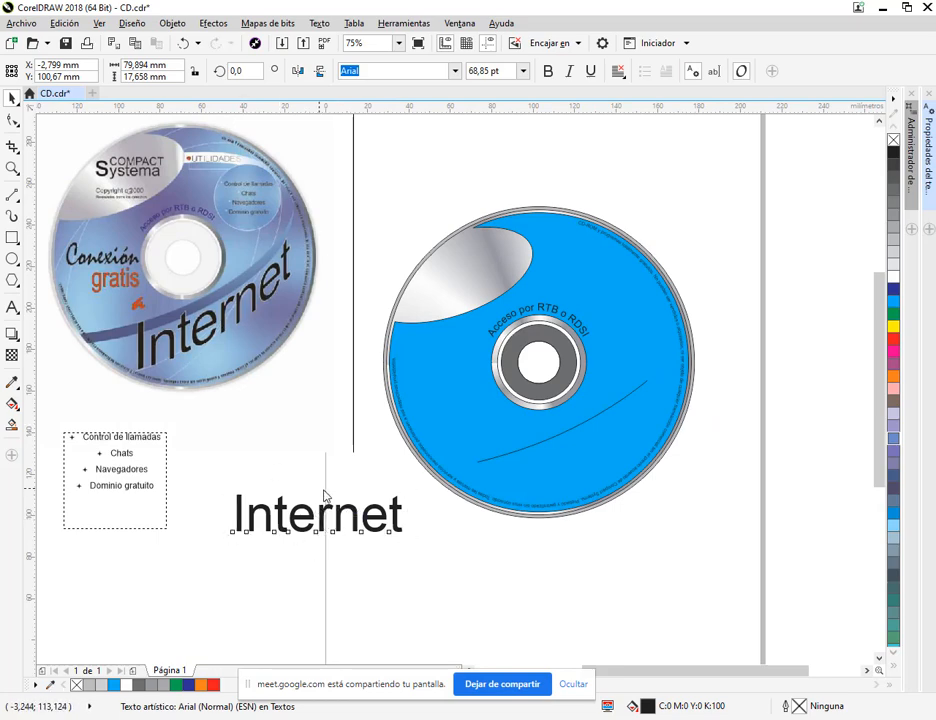
key(ctrl+i)
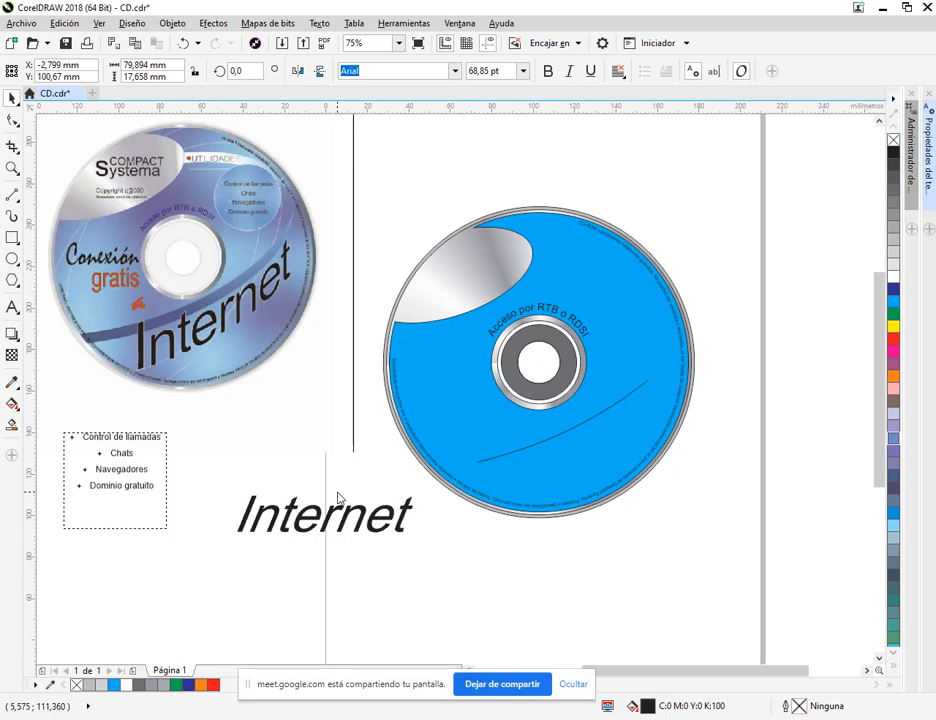
click(338, 497)
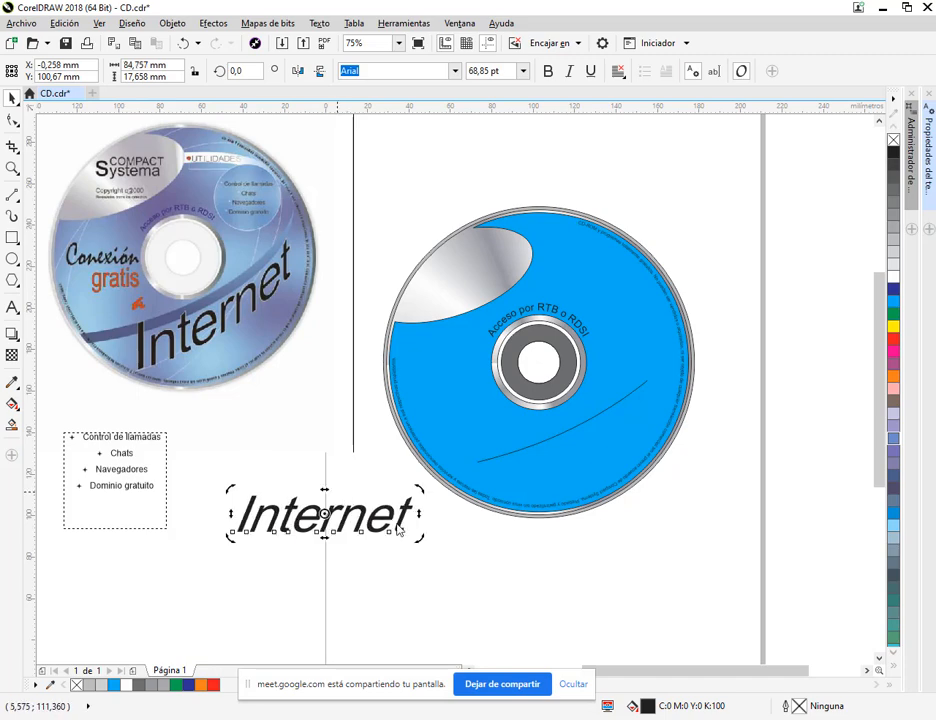
click(319, 23)
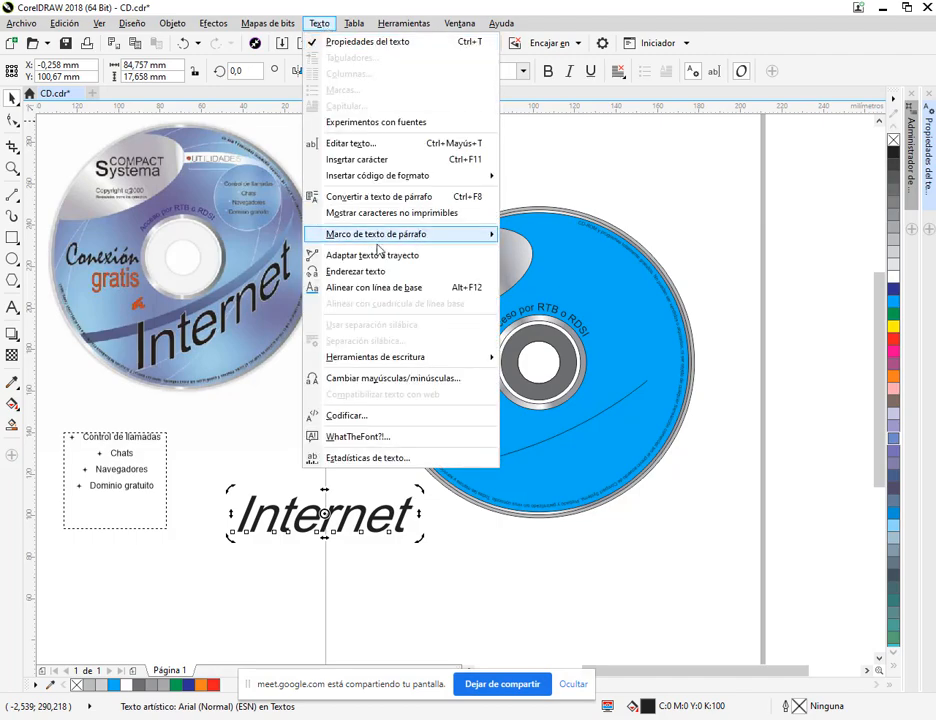
mouse_move(371, 240)
click(221, 412)
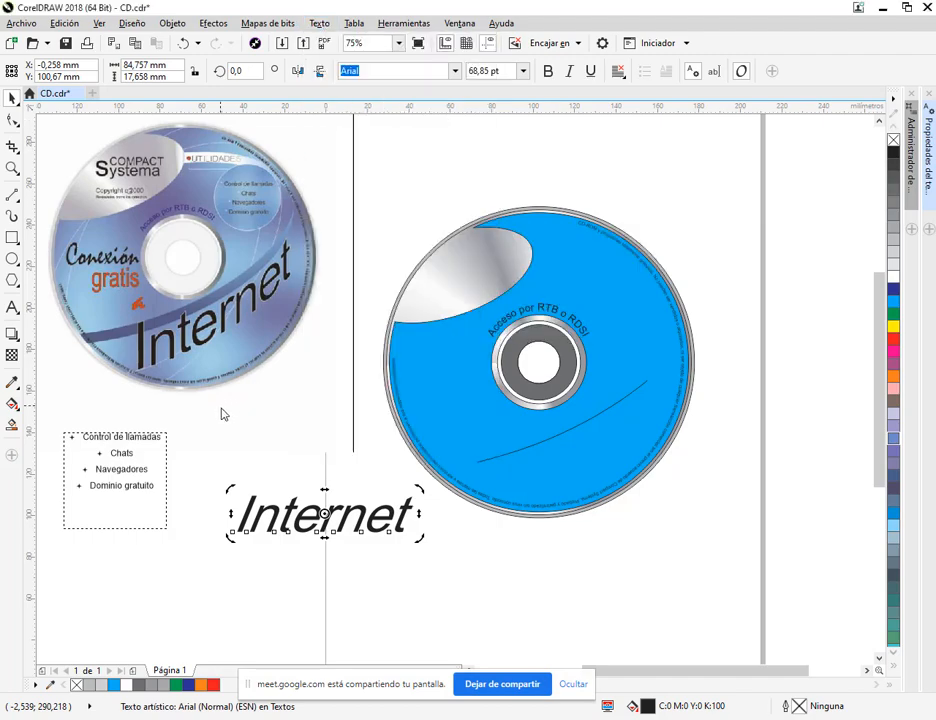
click(416, 512)
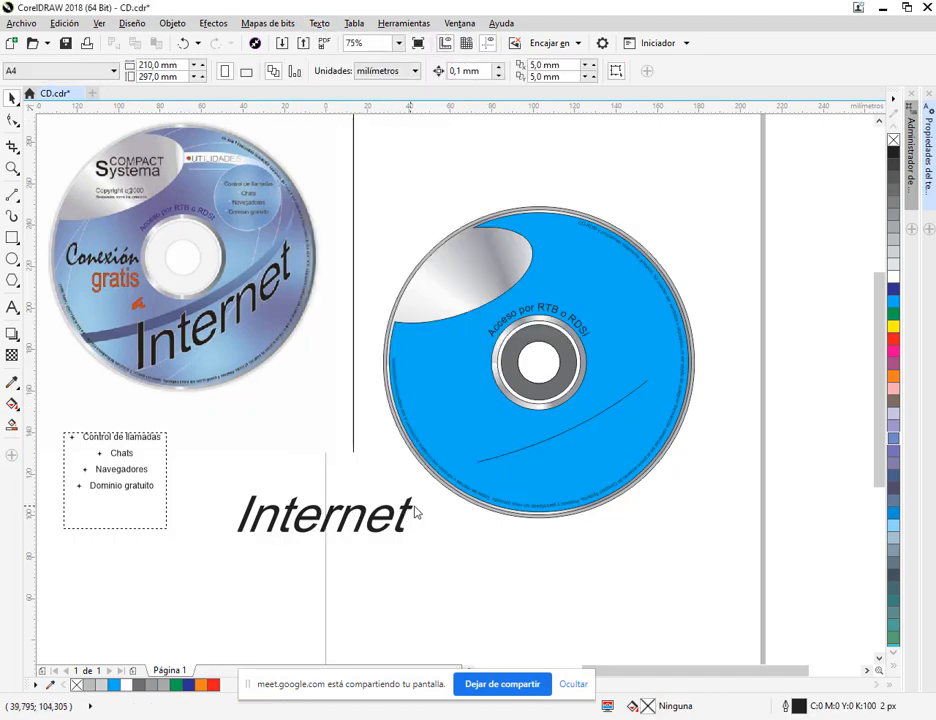
Step: Add perspective to the Internet text, raising its upper-left corner so the letters taper toward the final t
click(250, 515)
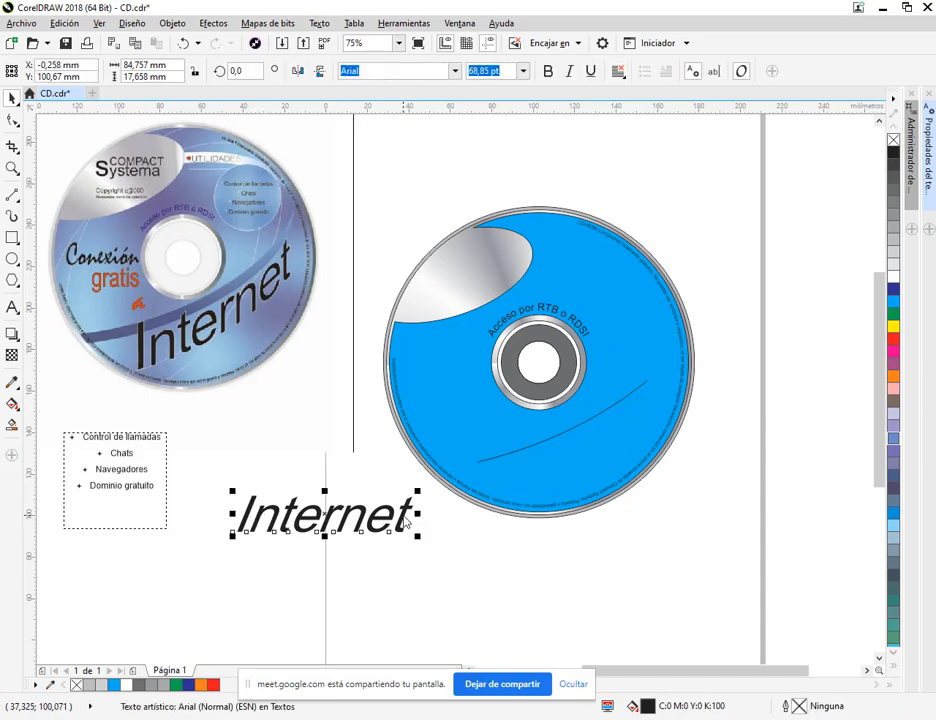
click(214, 23)
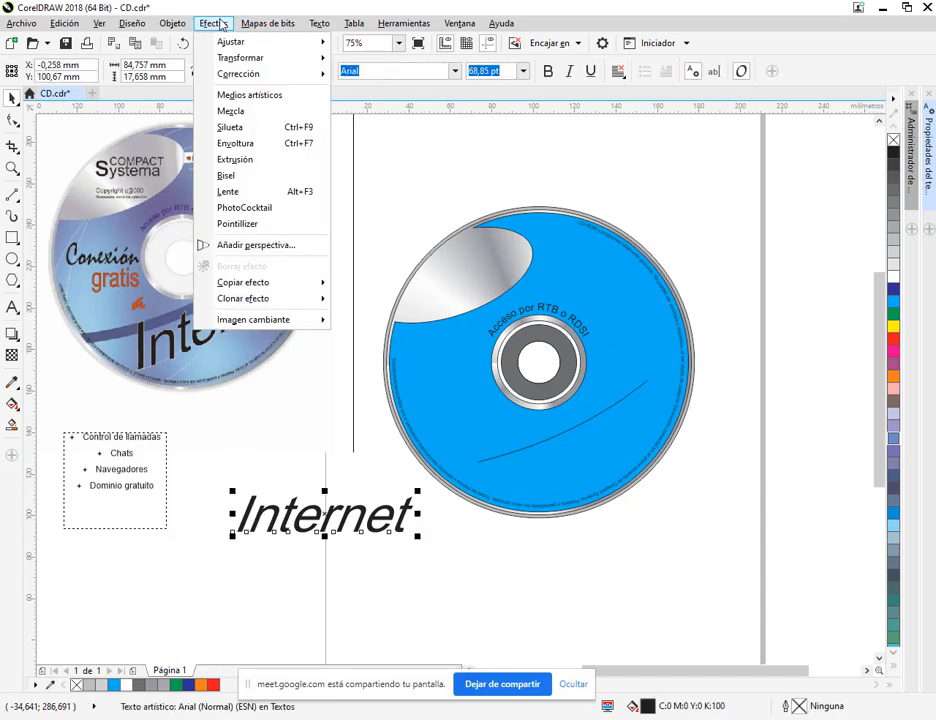
click(281, 246)
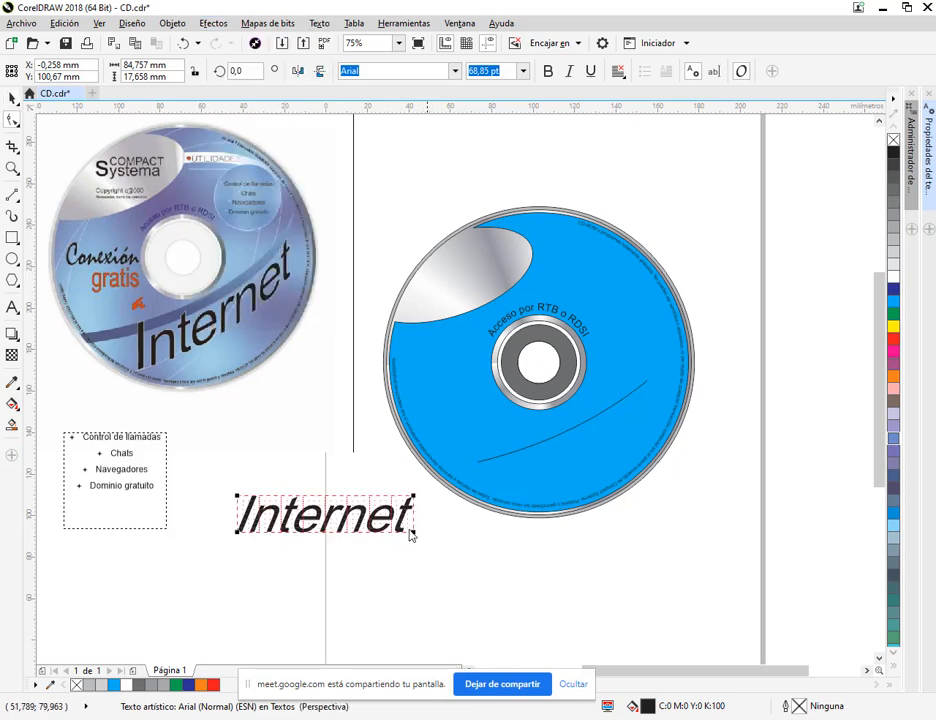
drag(238, 500, 238, 488)
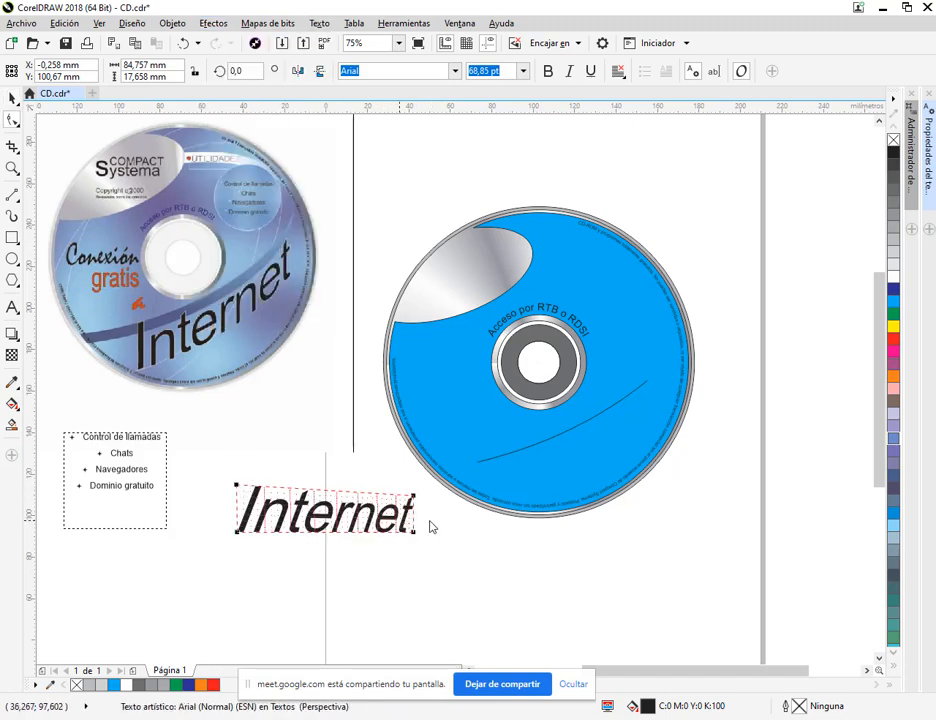
click(12, 97)
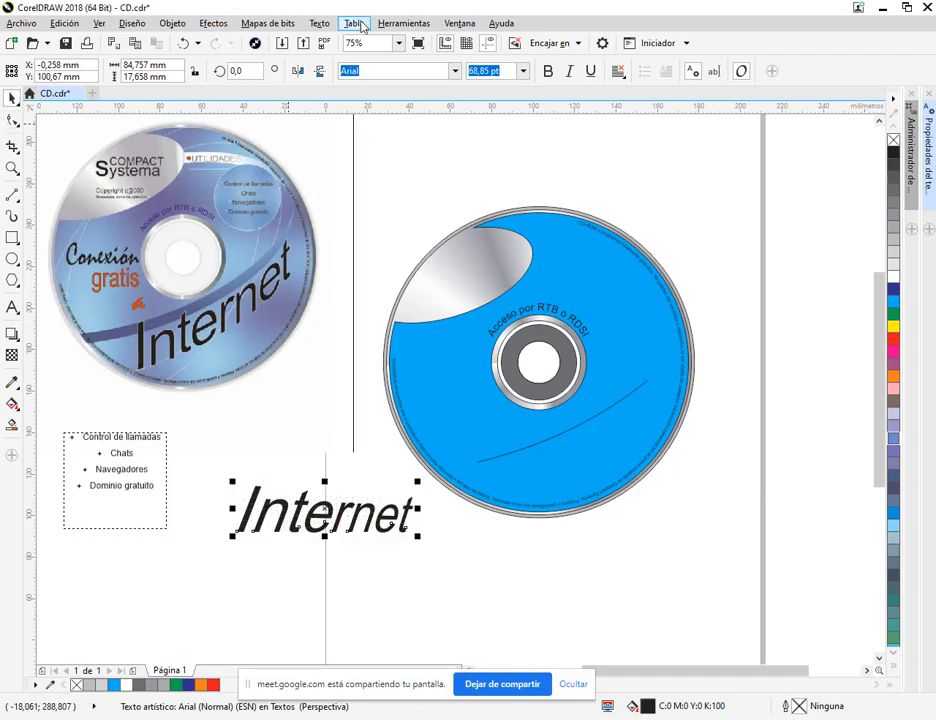
Step: Try to fit the perspective Internet text to the beginning of the curve on the disc, and undo it
click(330, 23)
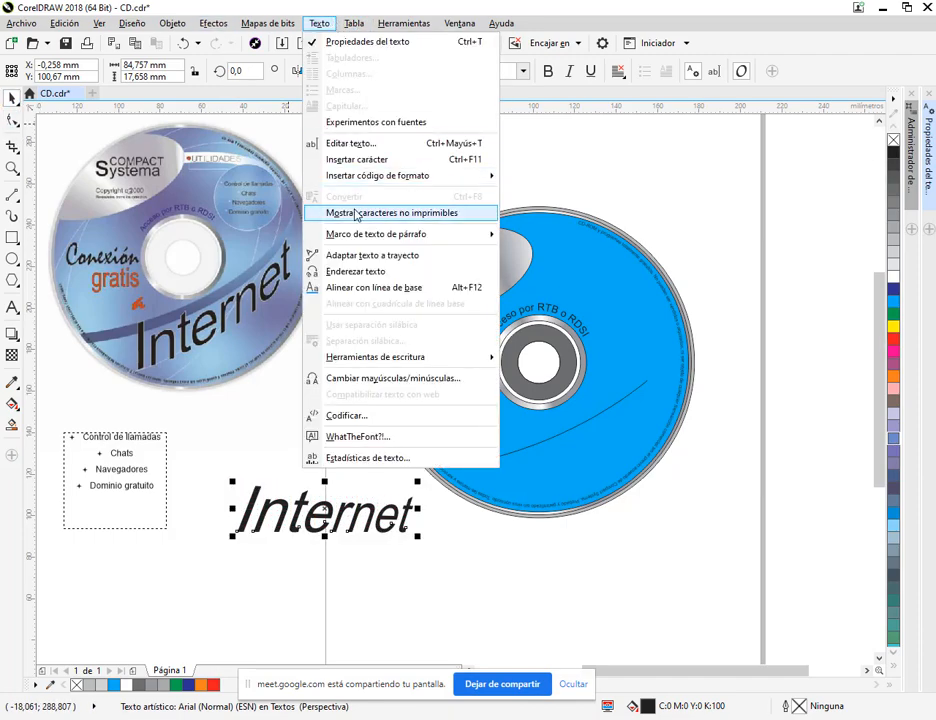
click(378, 258)
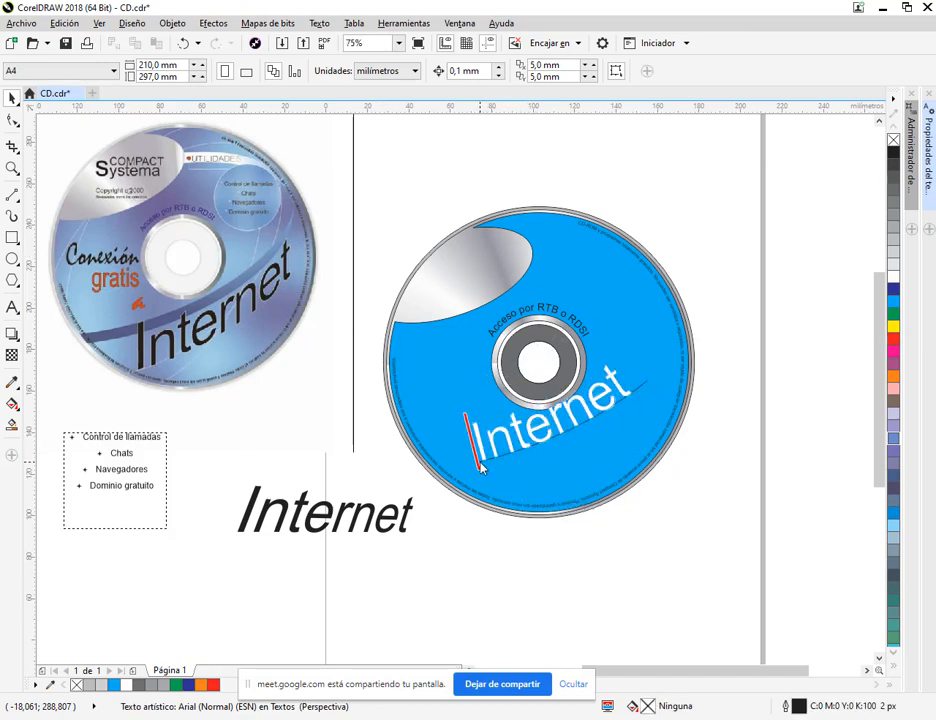
click(481, 467)
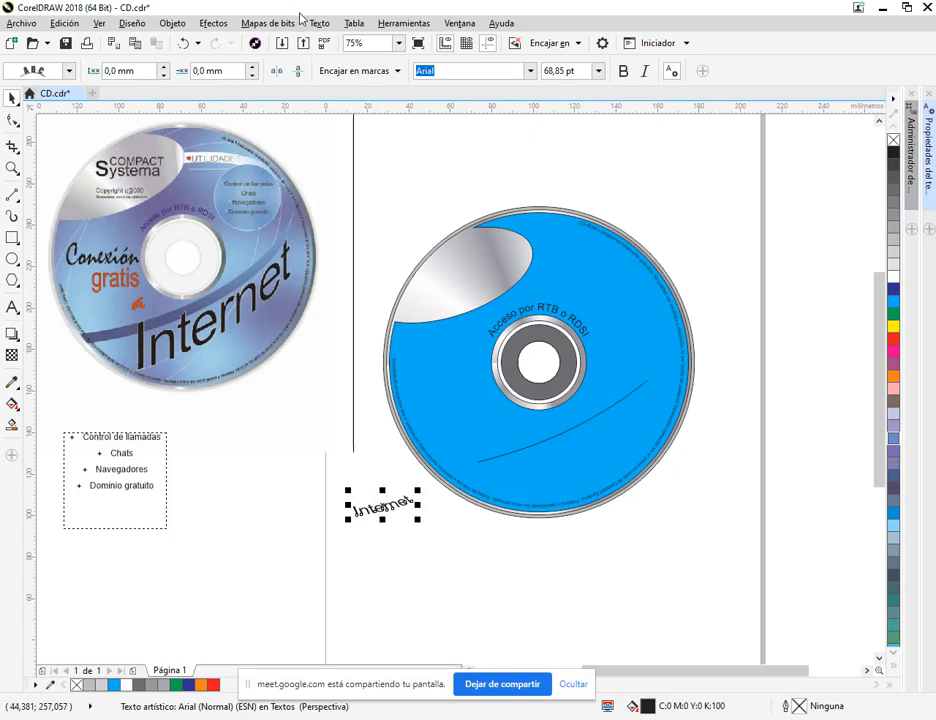
click(183, 43)
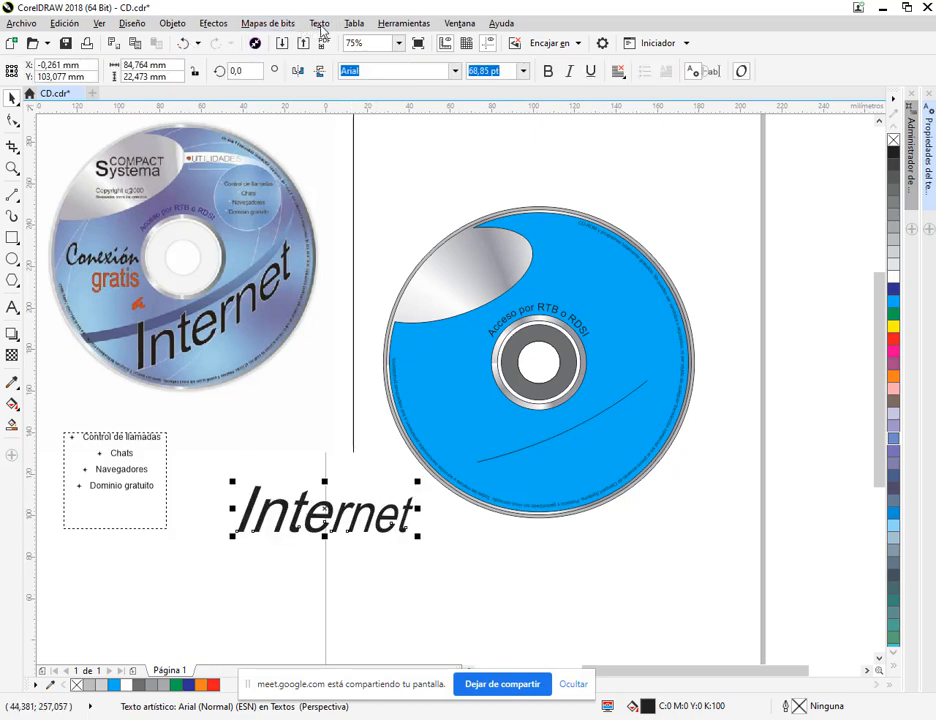
Step: Try fitting the Internet text to the curve again with an offset of about 16.8 mm, and undo it
click(319, 24)
click(372, 255)
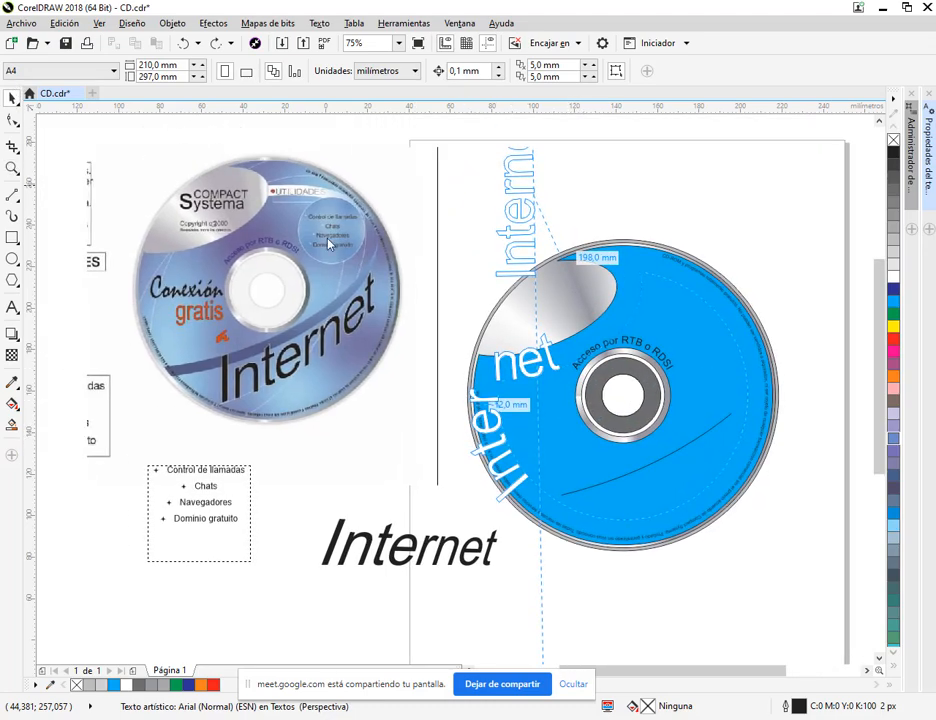
click(597, 487)
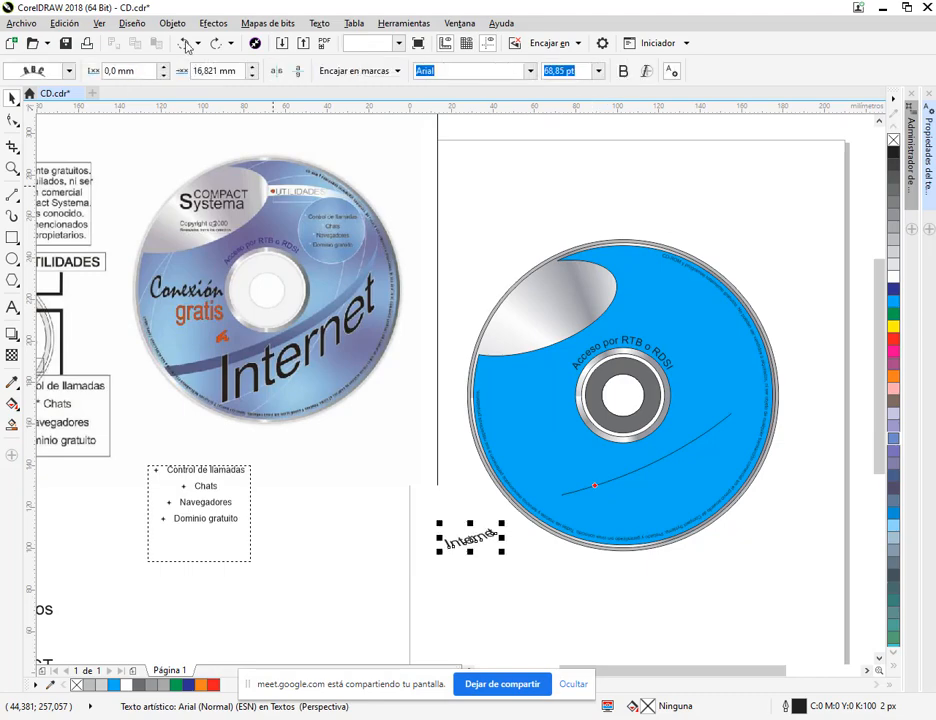
click(184, 43)
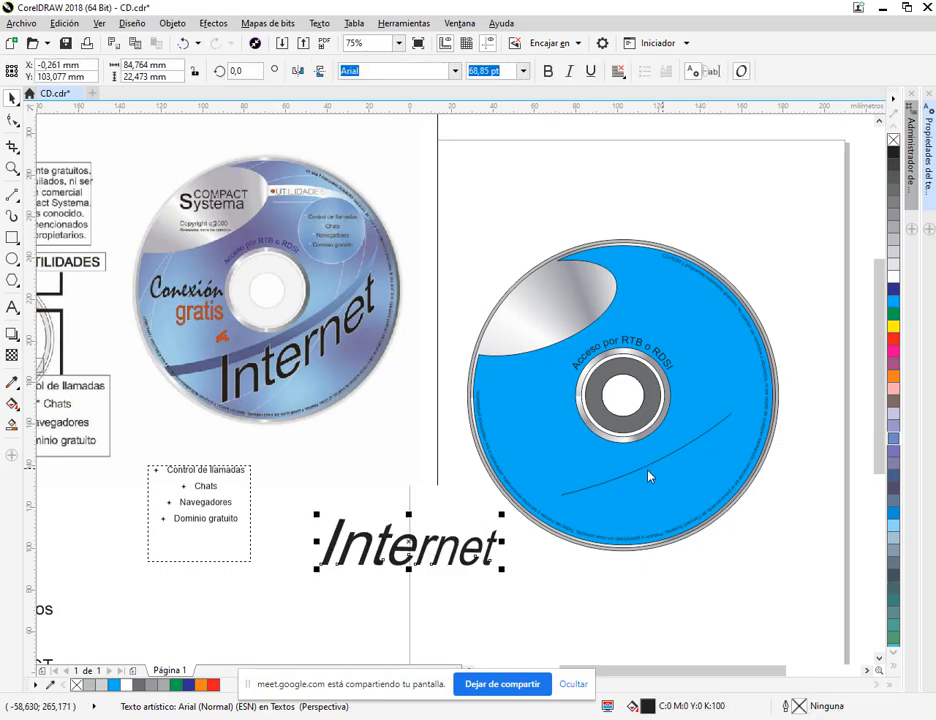
Step: Move the curve off the disc to the empty page area below it, at about X 132.5 mm, Y 35.9 mm
scroll(648, 495, down, 3)
drag(607, 278, 564, 519)
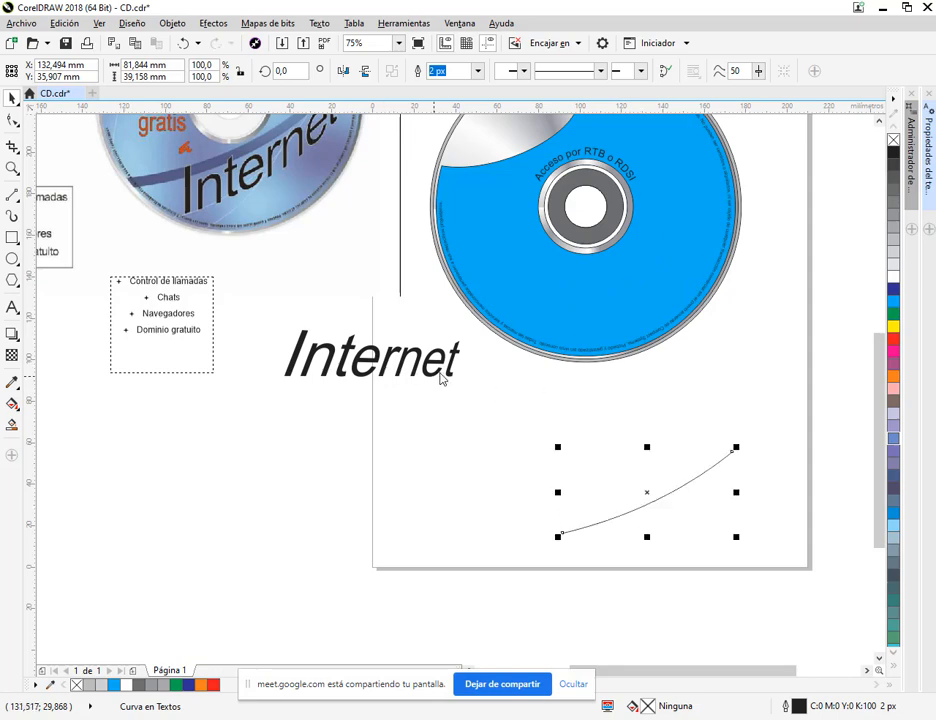
Step: Try fitting the Internet text to the relocated curve with an offset of about 4.6 mm, and undo it
drag(449, 372, 451, 453)
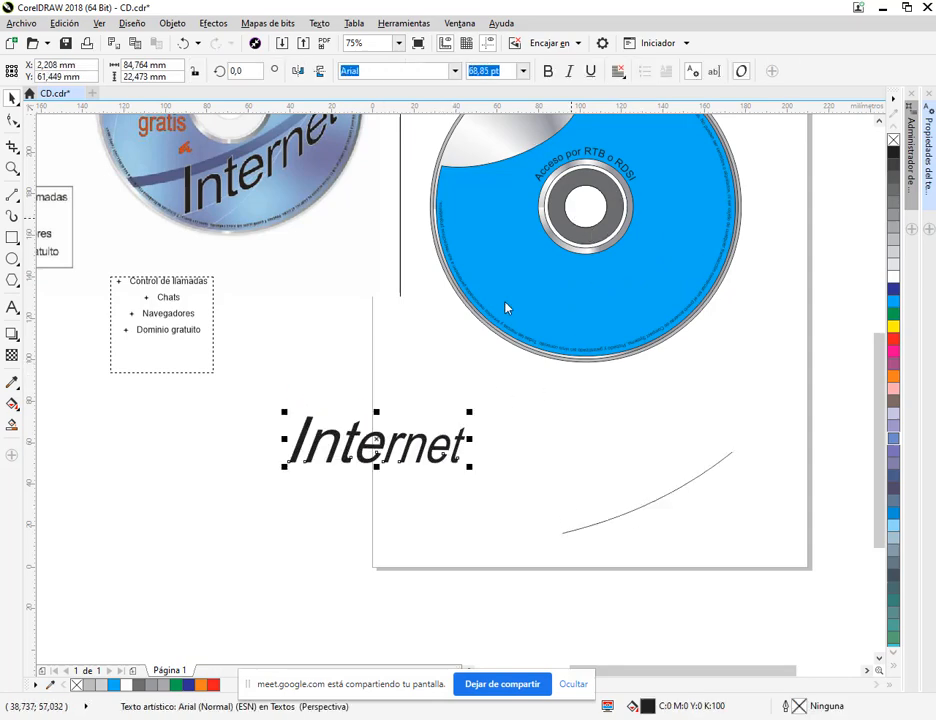
click(329, 24)
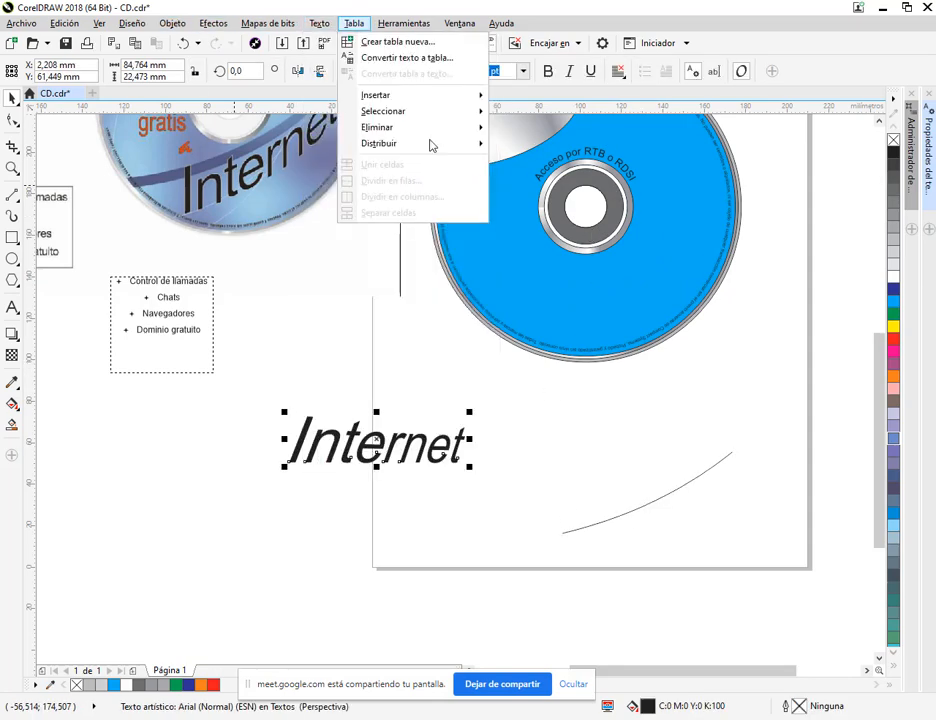
click(391, 262)
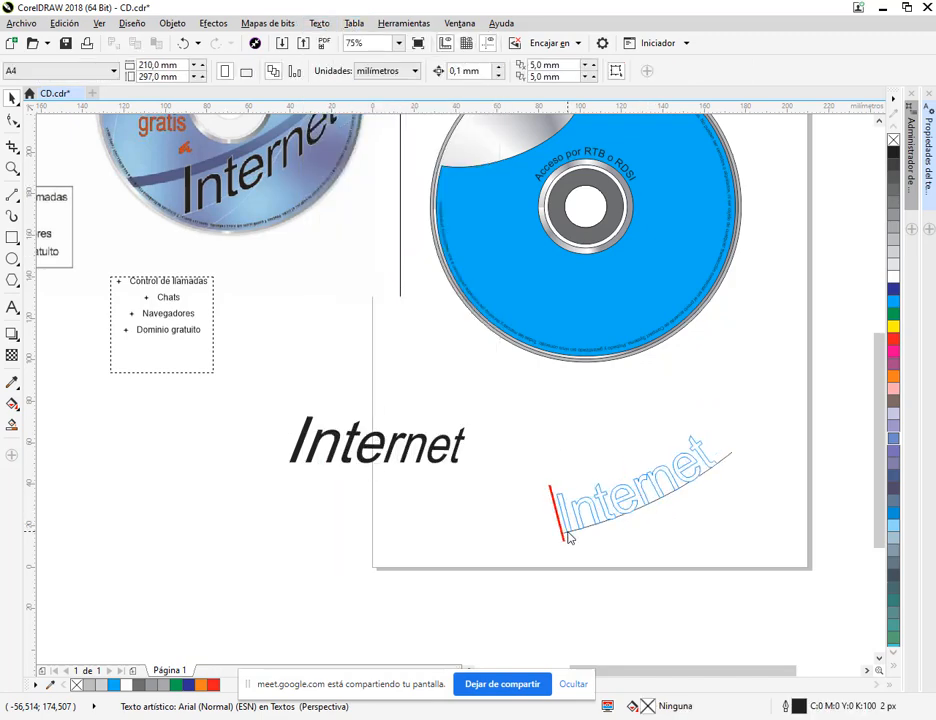
click(572, 538)
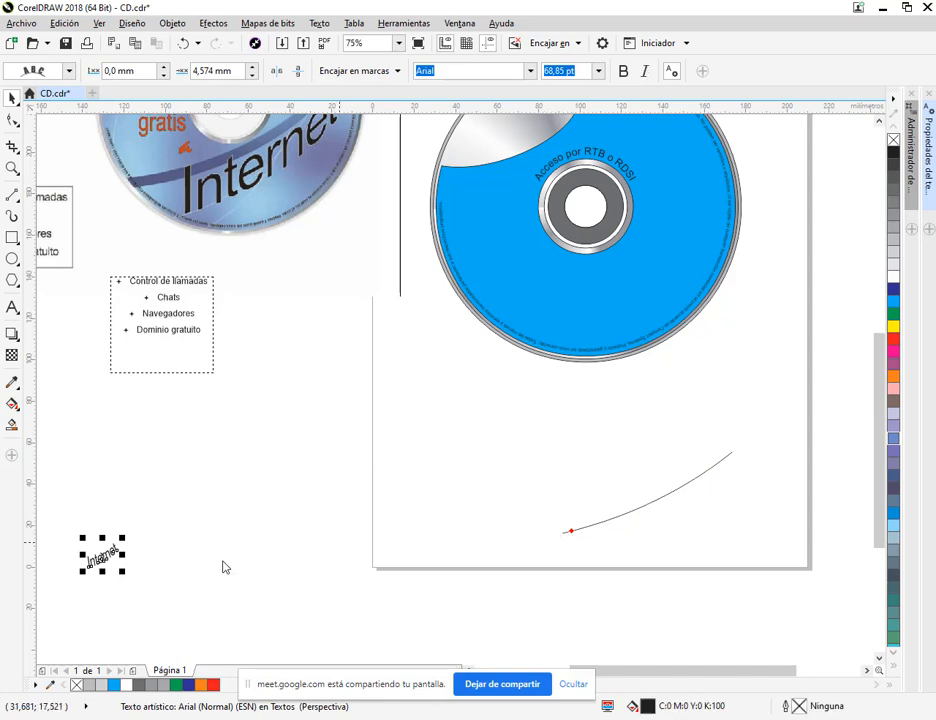
key(ctrl+z)
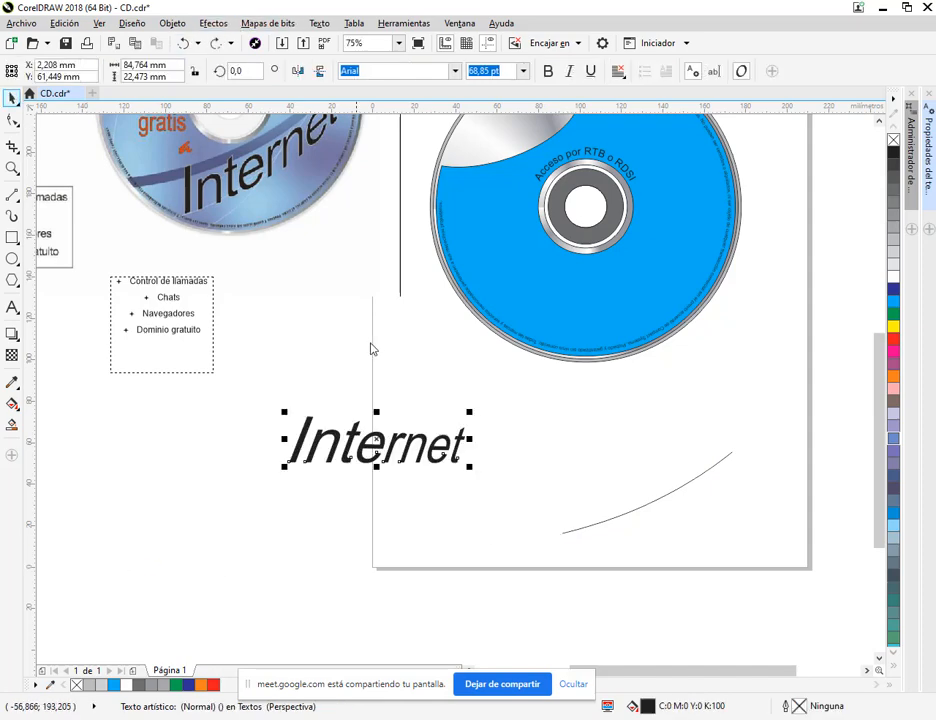
click(385, 469)
click(385, 469)
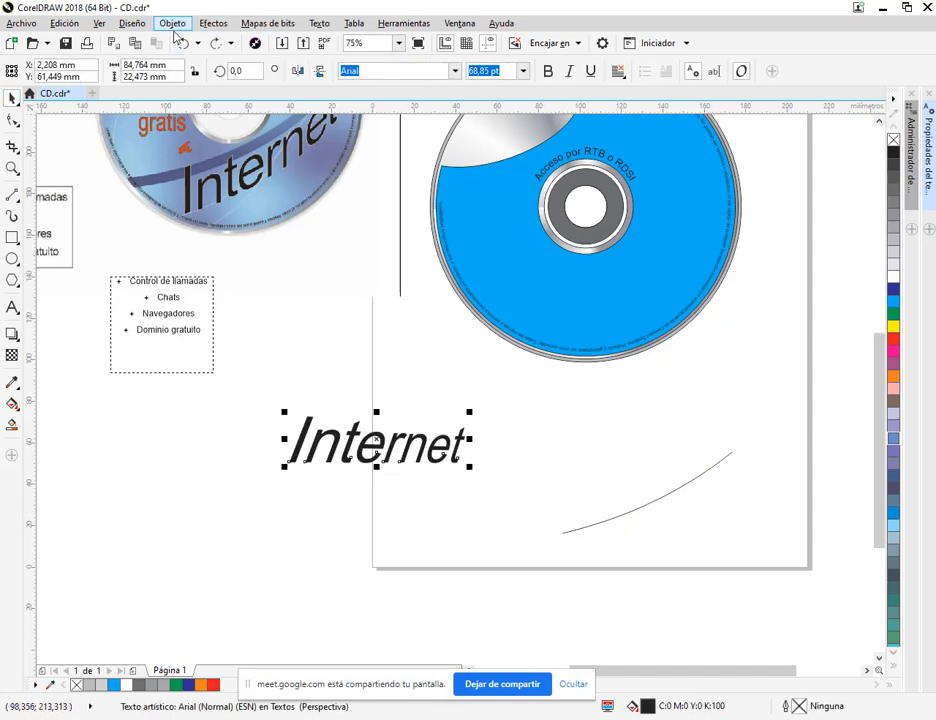
click(209, 23)
mouse_move(167, 27)
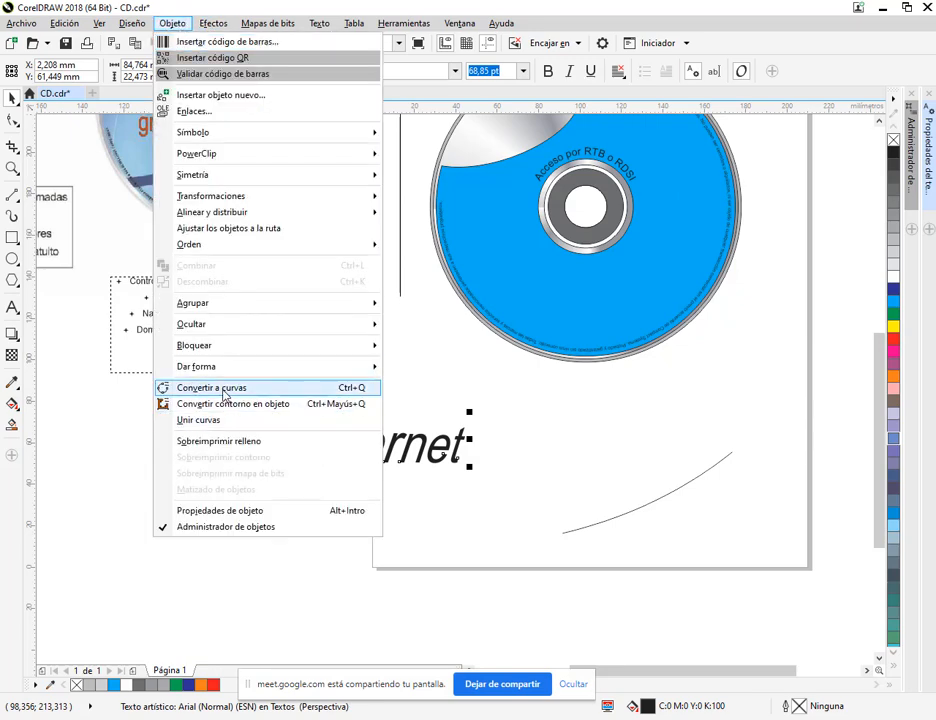
click(213, 23)
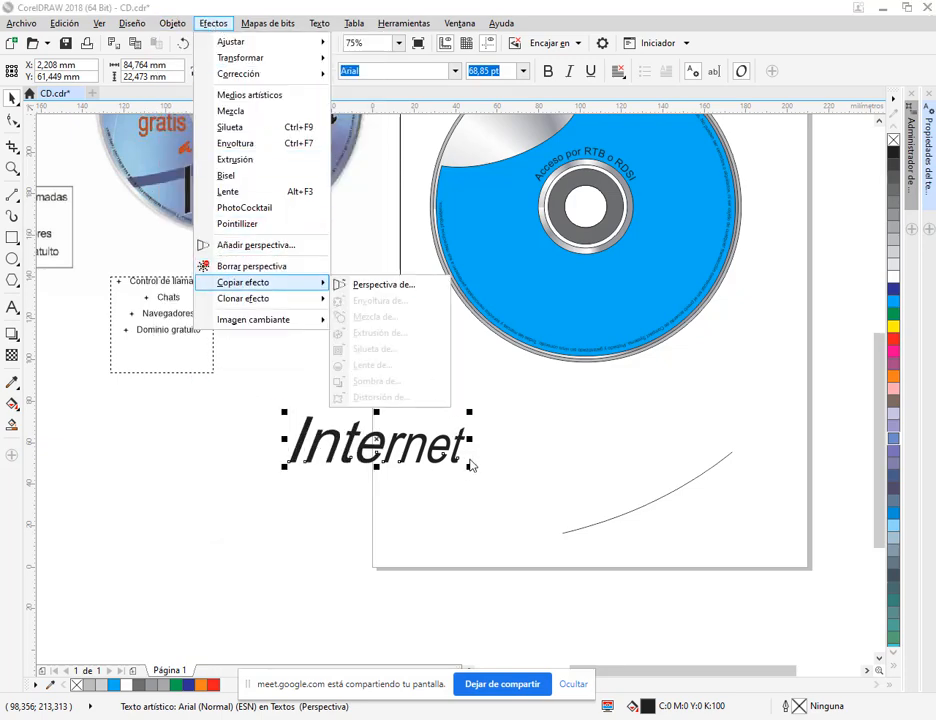
click(465, 461)
Step: Duplicate the perspective Internet text below the original, convert the copy to curves and place it at about X 44.9 mm, Y 42.1 mm
drag(425, 441, 394, 531)
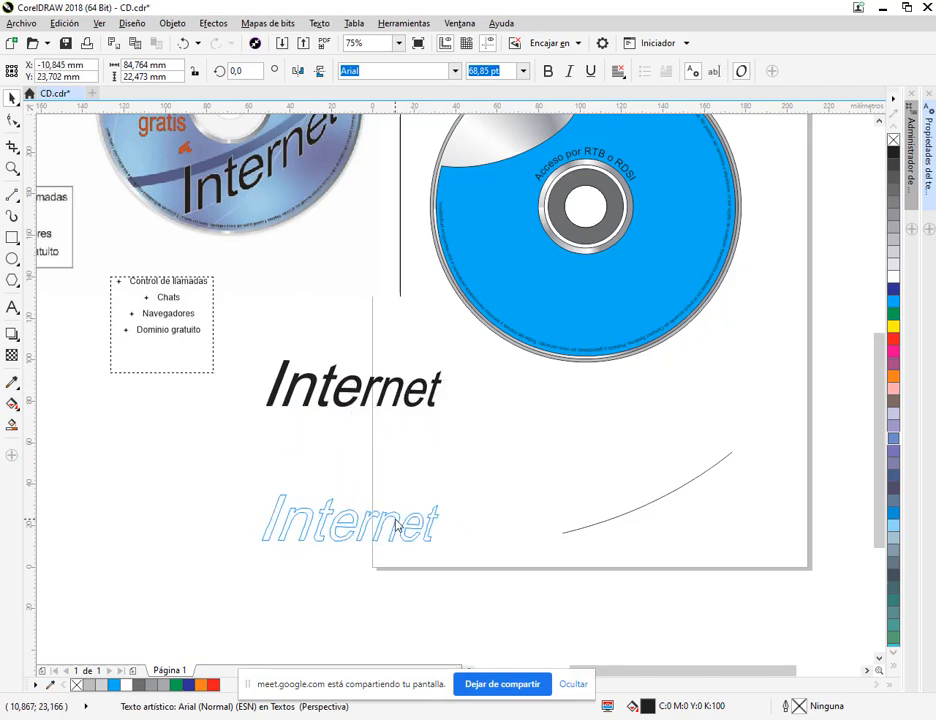
click(173, 23)
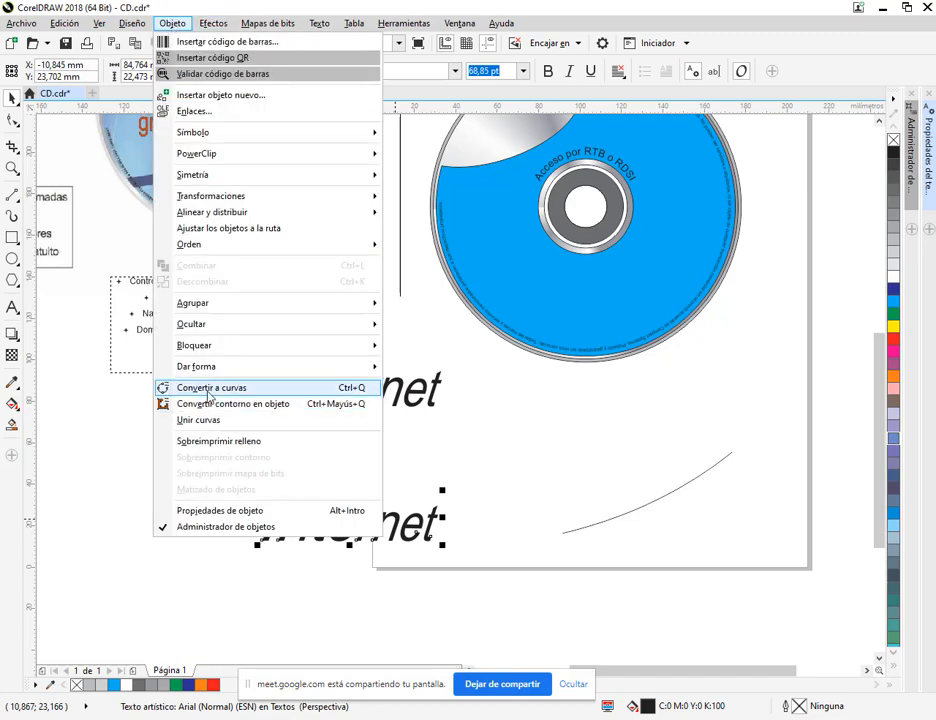
click(209, 389)
click(345, 486)
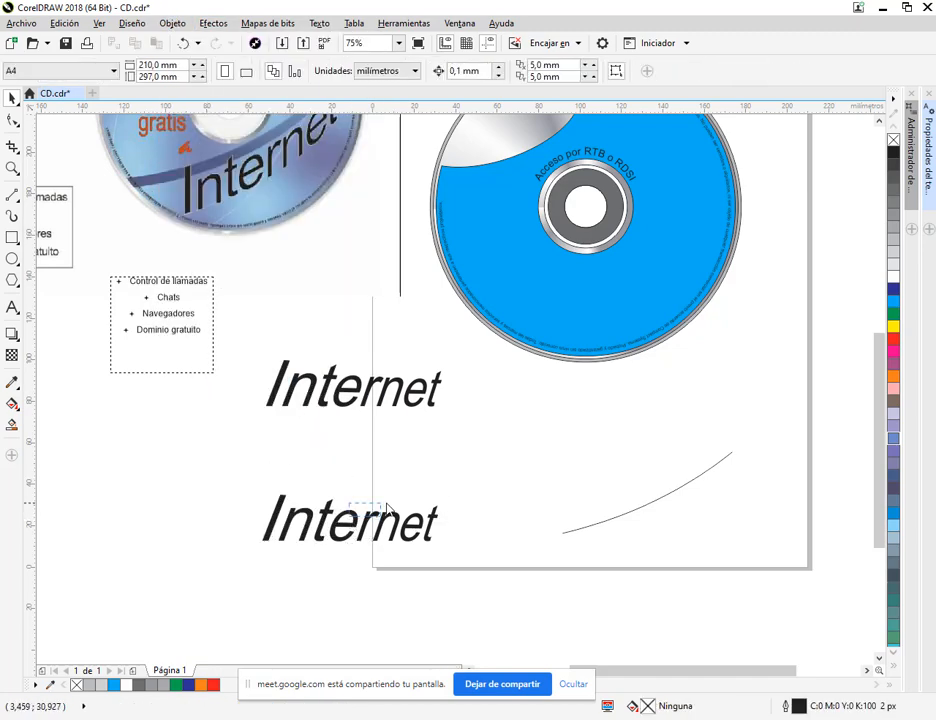
drag(425, 527, 541, 489)
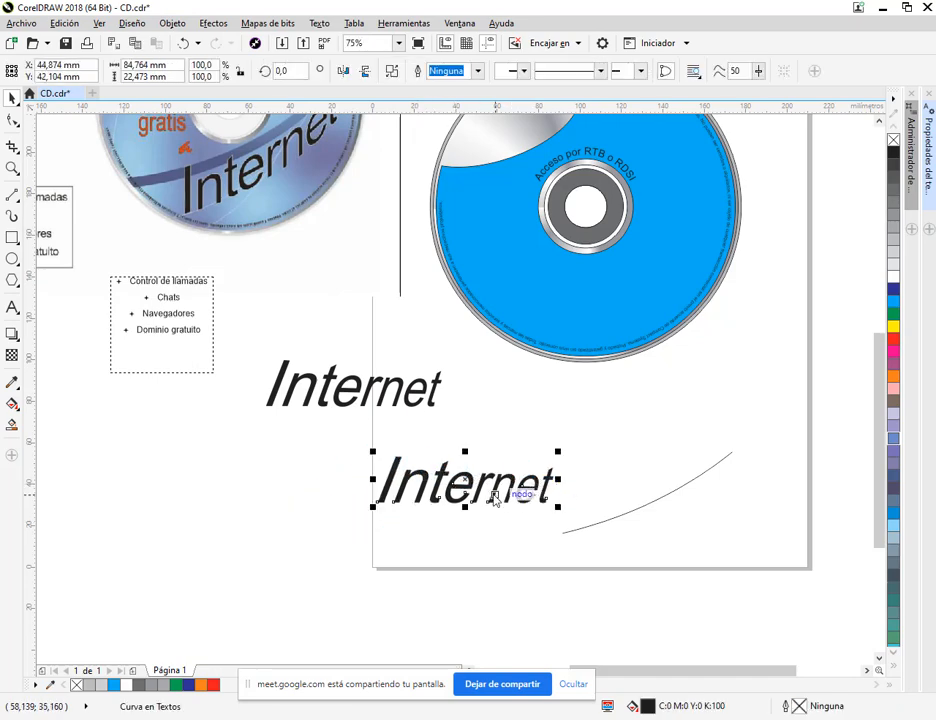
Step: Enlarge the curve copy of Internet to 101.3% and place it on the disc below the hub, at about X 118.8 mm, Y 142.9 mm
click(213, 23)
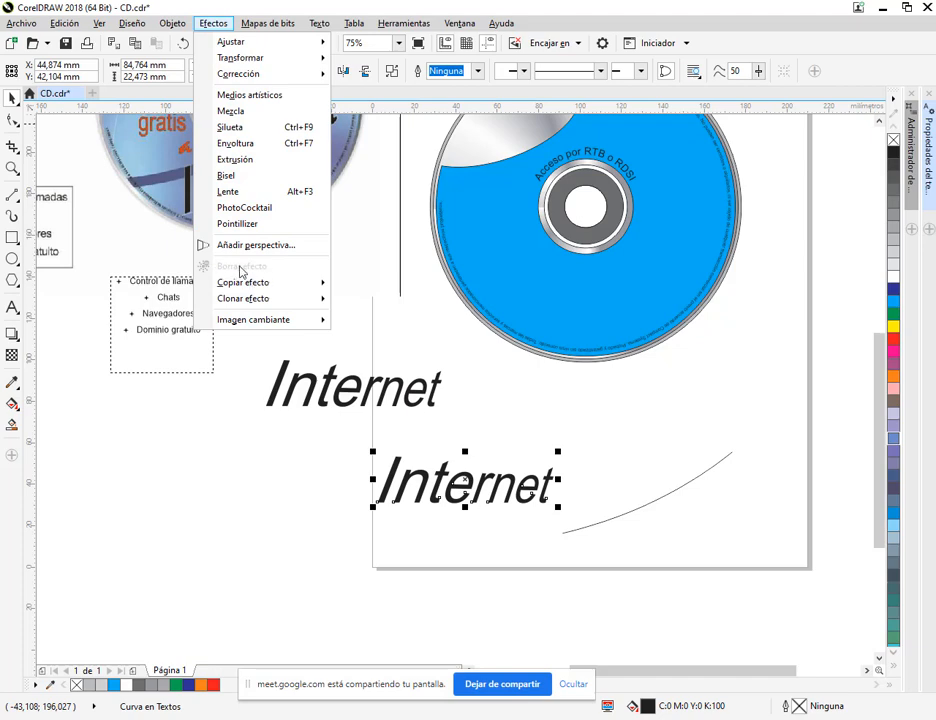
click(561, 415)
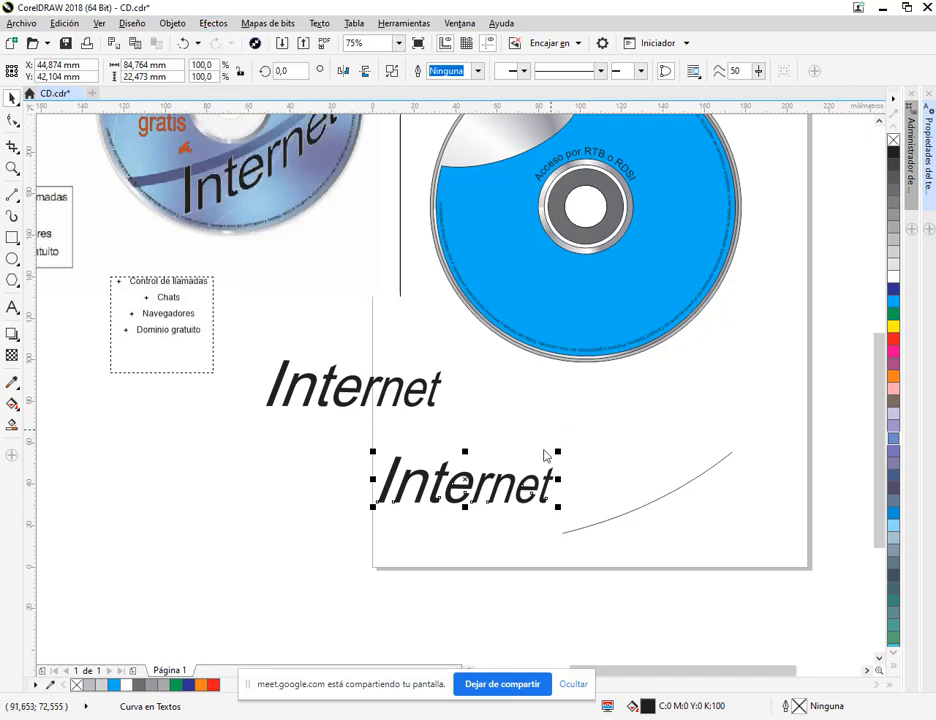
drag(462, 487, 485, 467)
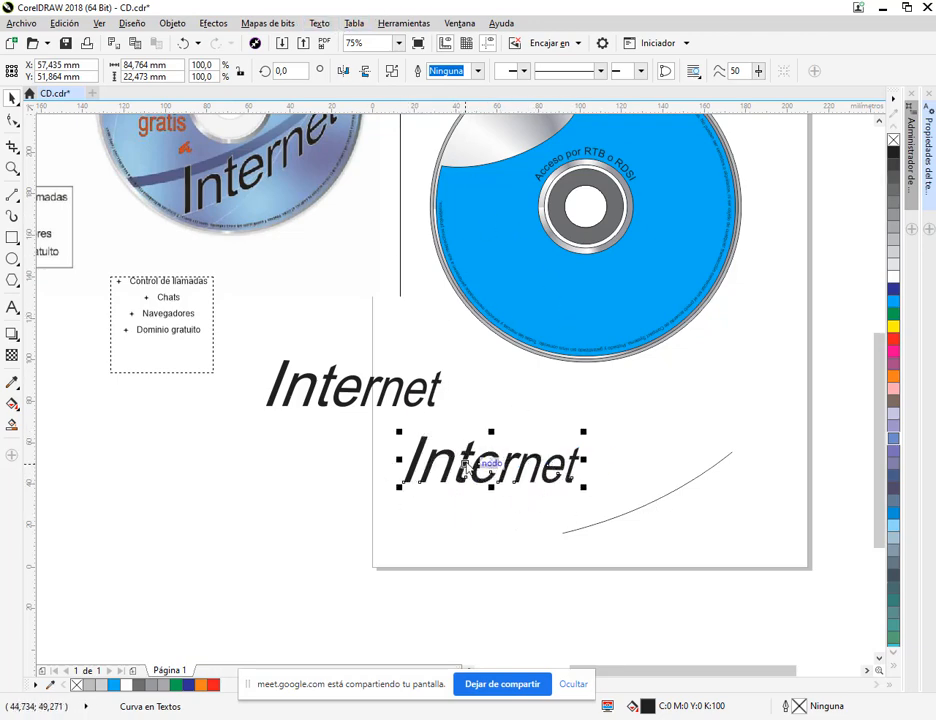
click(622, 422)
drag(622, 417, 586, 432)
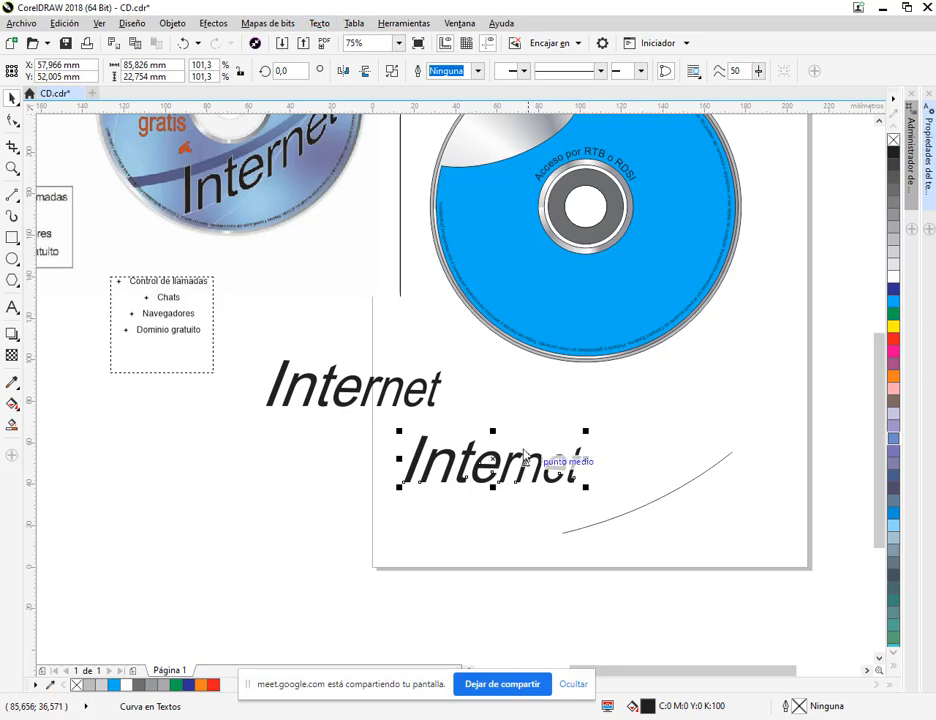
drag(527, 462, 654, 250)
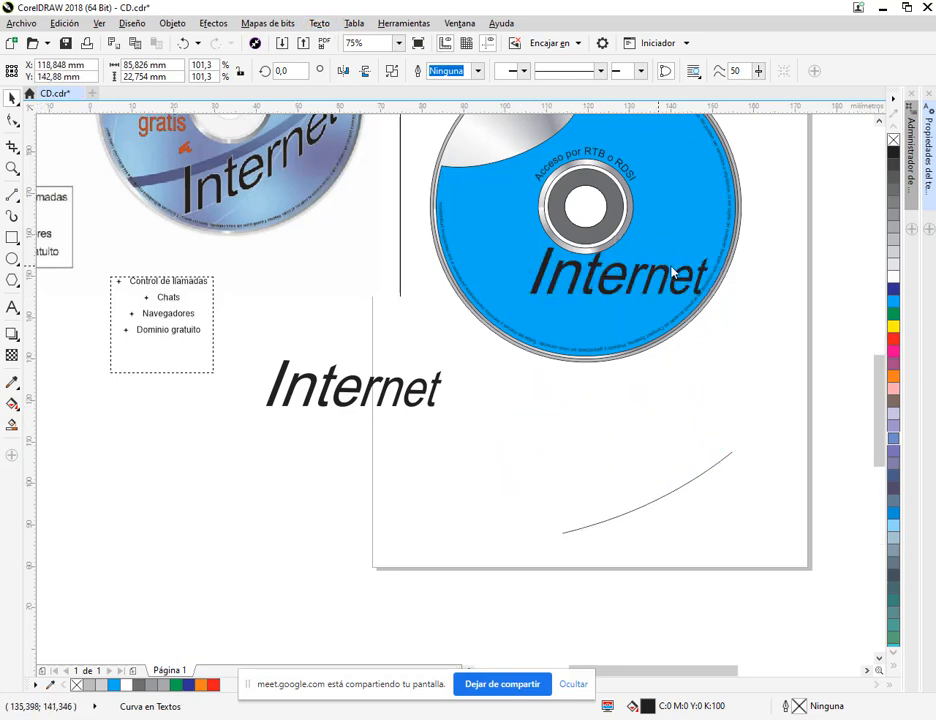
Step: Scale the Internet copy on the disc down proportionally to 86.2%, about 73 mm wide
scroll(658, 242, up, 1)
drag(650, 331, 568, 420)
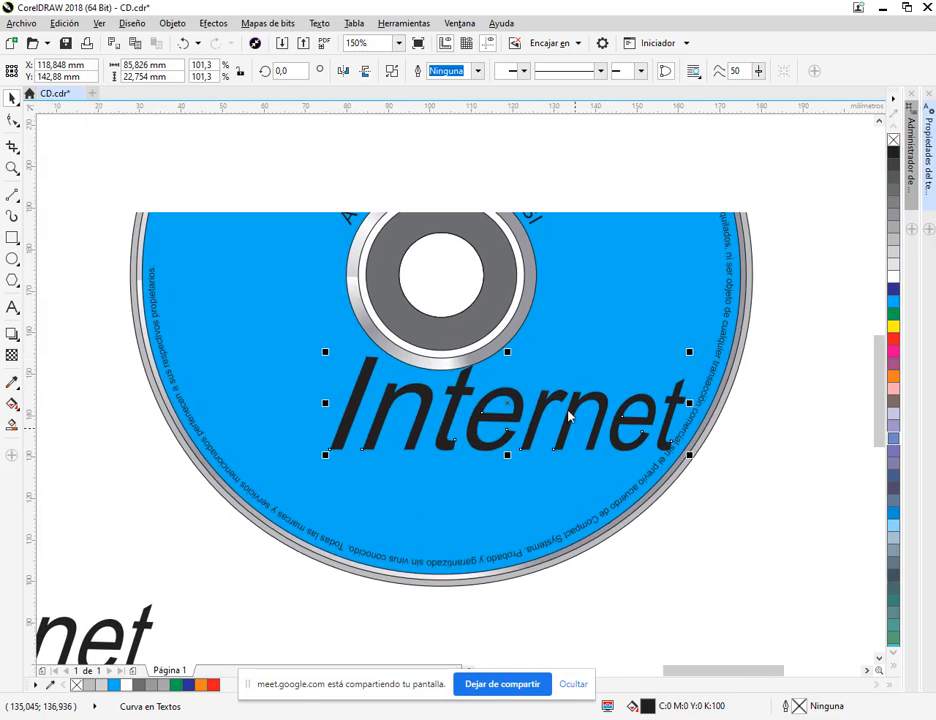
drag(690, 354, 665, 377)
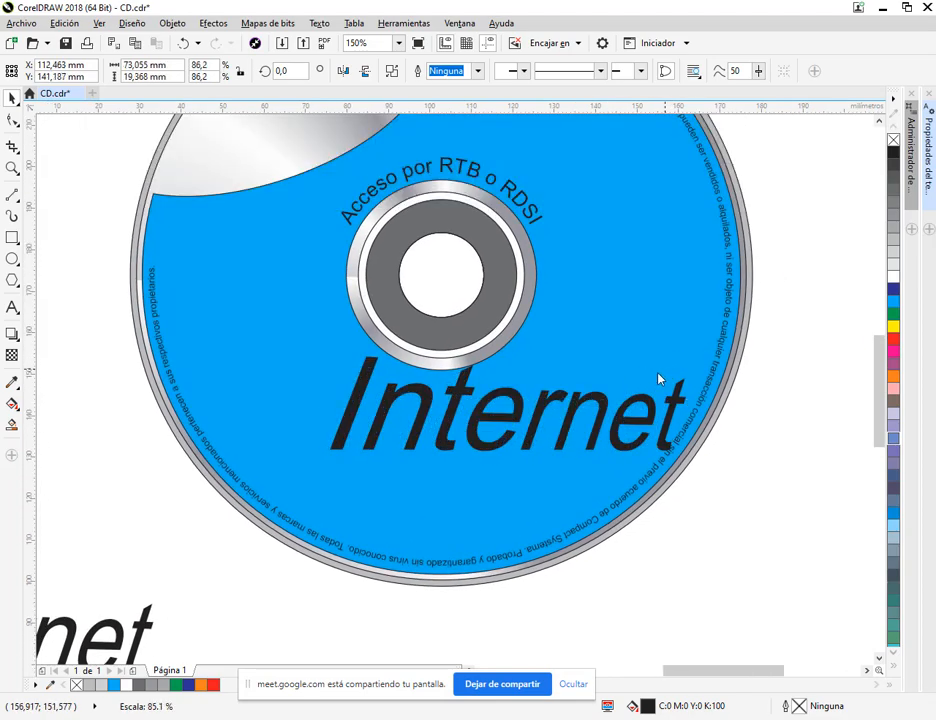
drag(588, 382, 586, 384)
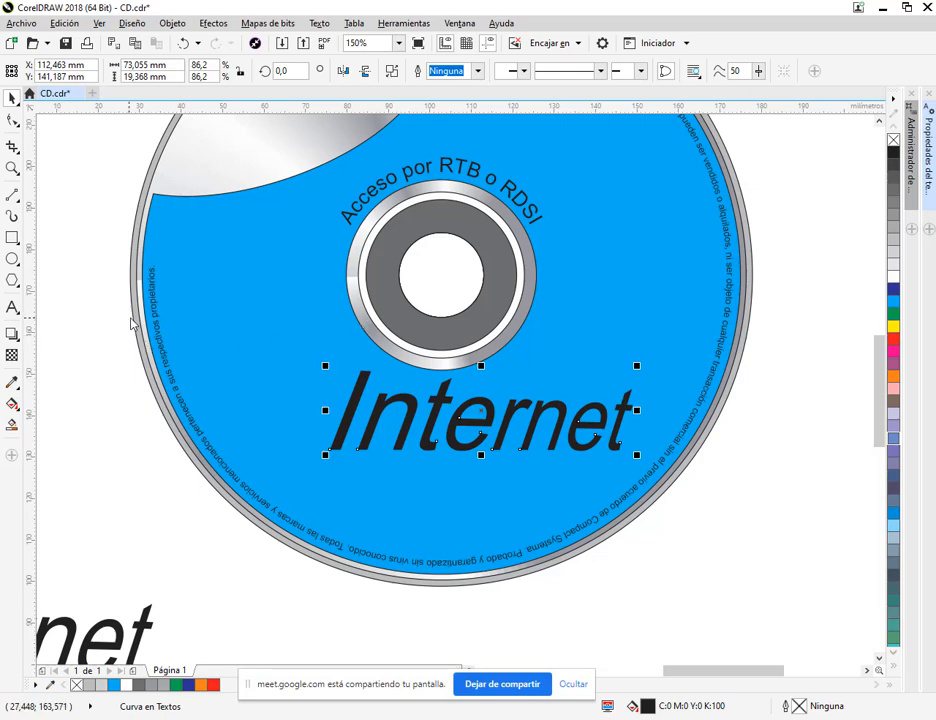
Step: Apply an envelope to the Internet copy, raise its upper-right corner slightly and delete the middle nodes so only the corners remain
click(14, 336)
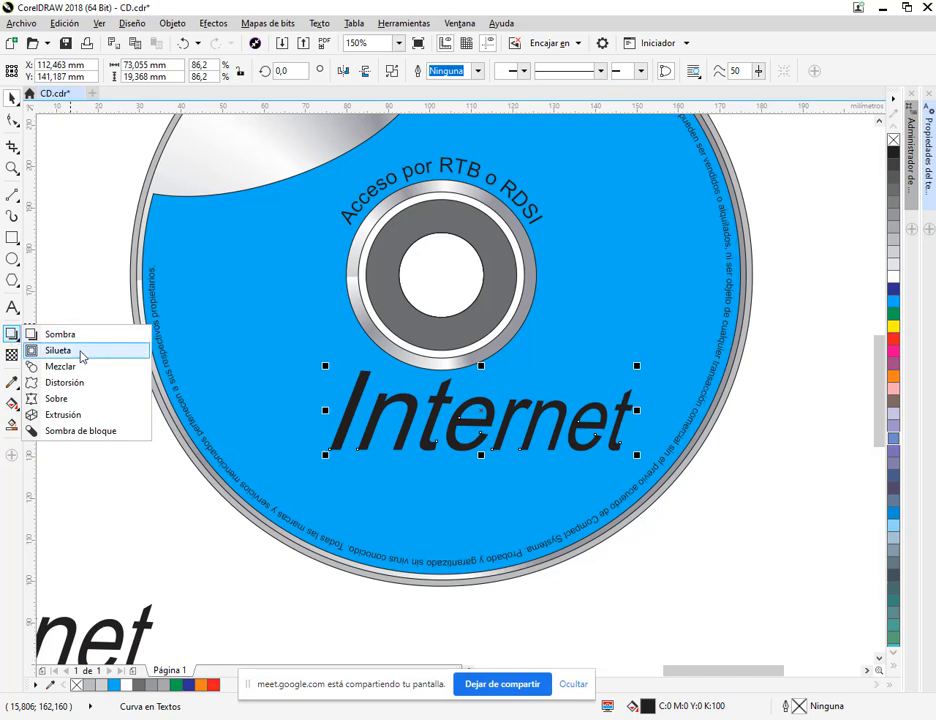
click(57, 399)
drag(634, 371, 640, 364)
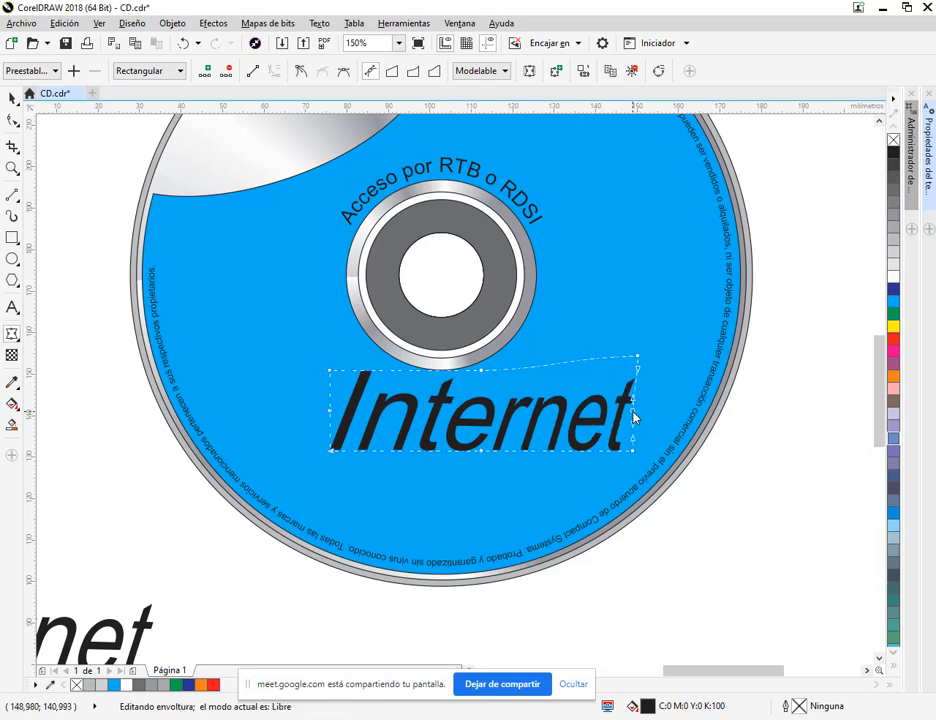
click(645, 435)
click(483, 376)
key(Delete)
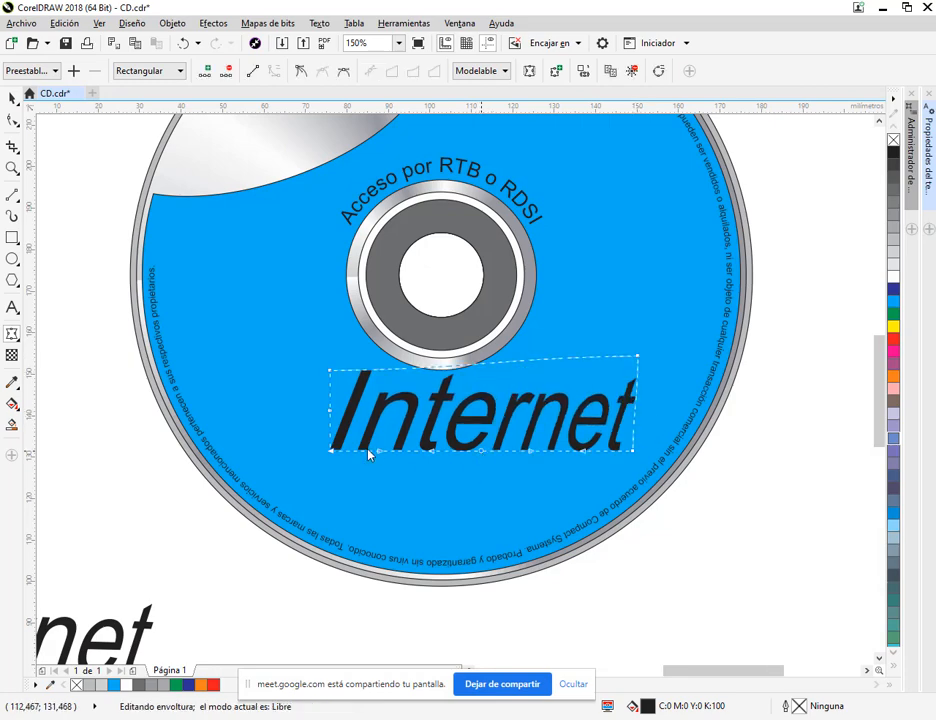
click(332, 418)
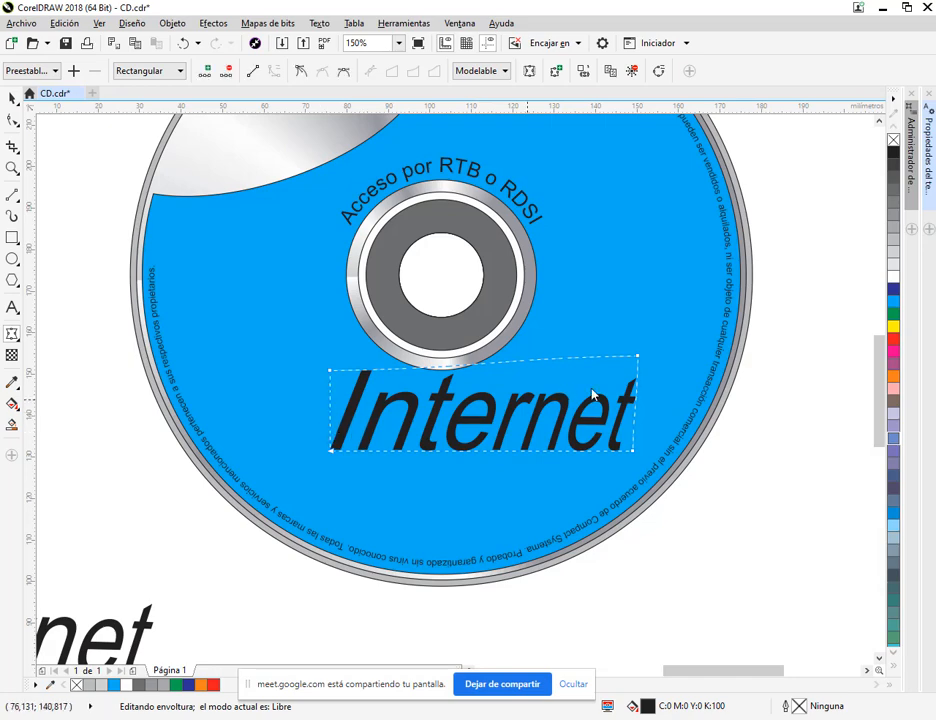
Step: Raise the envelope's upper-right corner about 9.7 mm and its lower-right corner similarly, curving the lower edge so the word slopes upward
drag(641, 357, 624, 316)
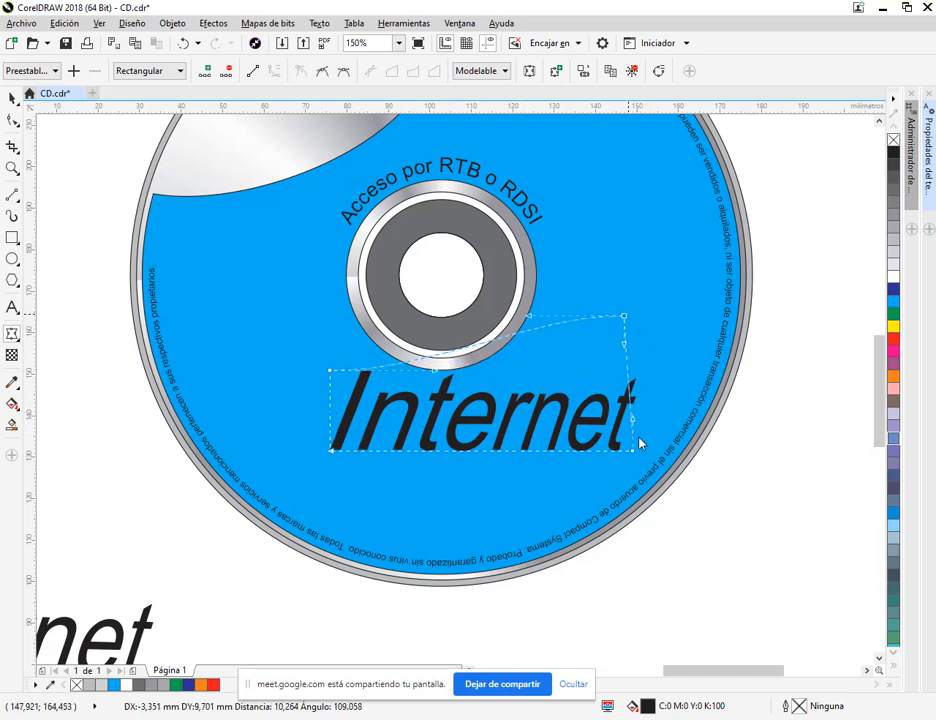
drag(635, 450, 623, 380)
drag(527, 379, 571, 413)
click(331, 371)
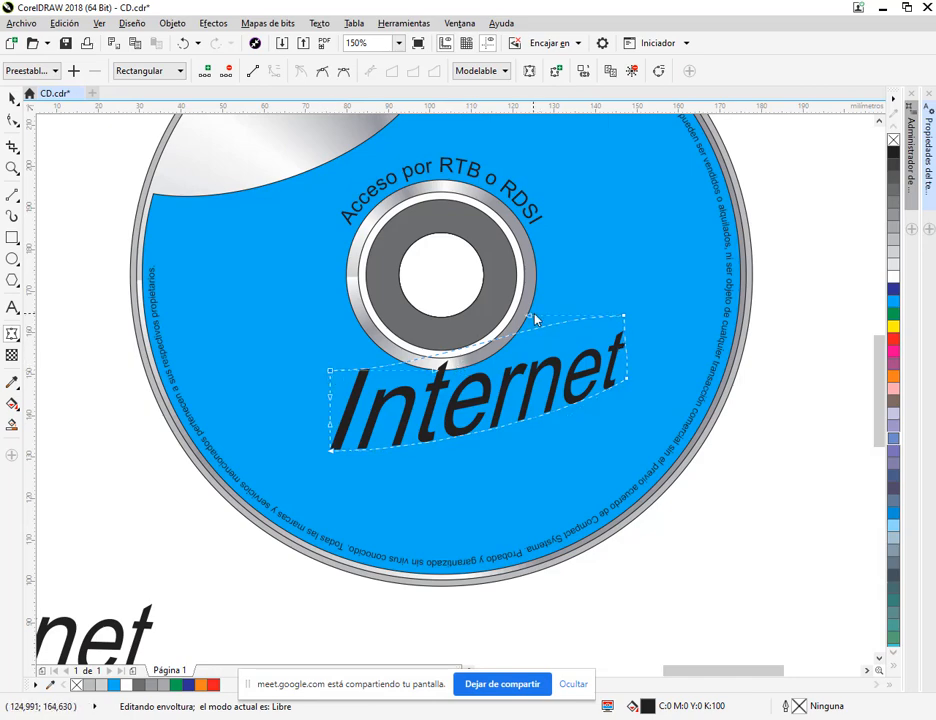
Step: Raise the envelope's right corners a little further, straighten the right side and bow the upper edge down about 4.7 mm around the hub
drag(535, 318, 621, 296)
mouse_move(626, 378)
mouse_down()
mouse_move(629, 389)
mouse_move(617, 366)
mouse_up()
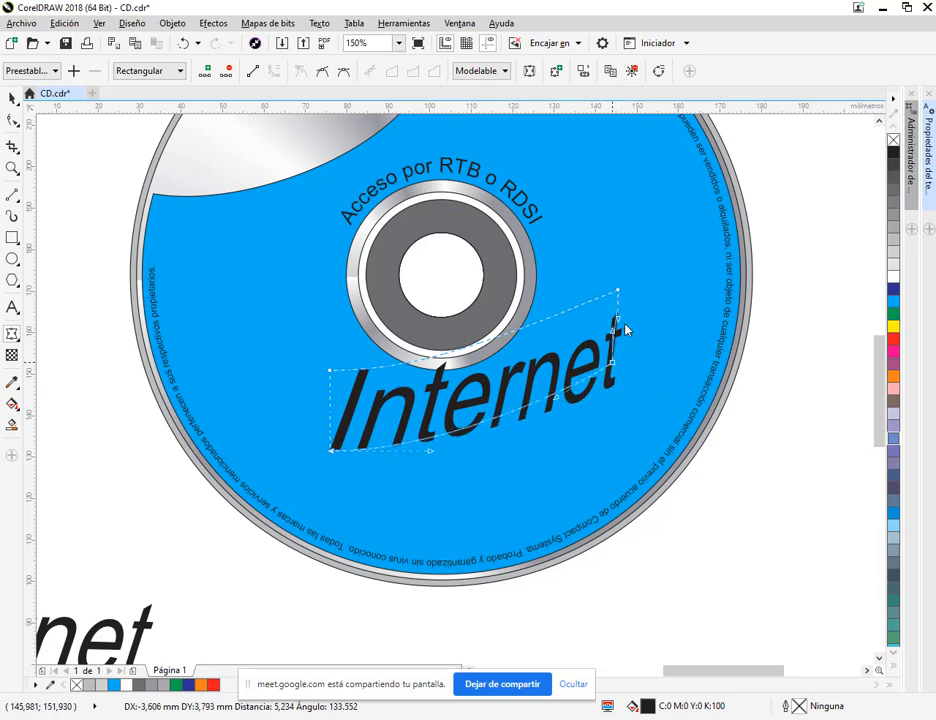
mouse_move(620, 321)
mouse_down()
mouse_move(626, 364)
mouse_move(622, 320)
mouse_up()
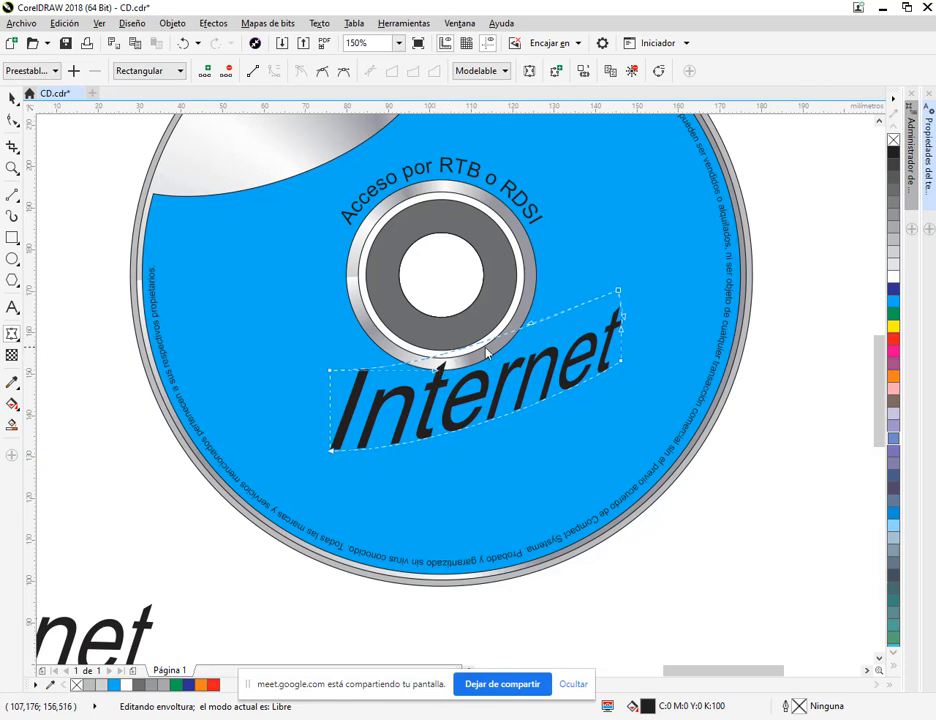
mouse_move(502, 344)
mouse_down()
mouse_move(506, 362)
mouse_move(497, 359)
mouse_up()
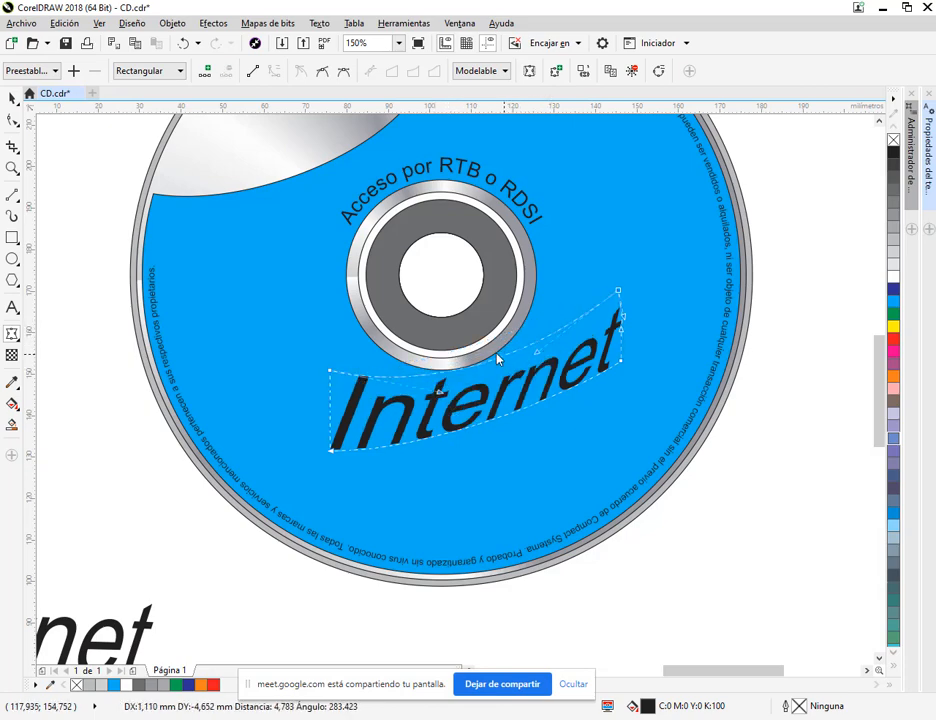
drag(625, 318, 618, 315)
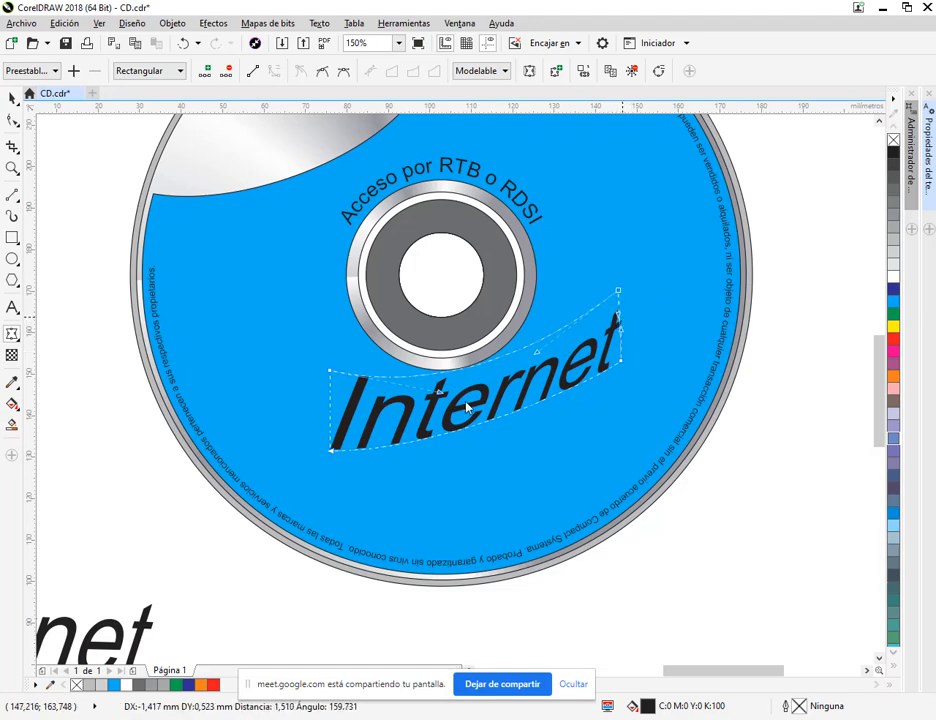
Step: Shift the envelope's two left corners about 5.5 mm to the right and 3.4 mm down
scroll(428, 432, down, 2)
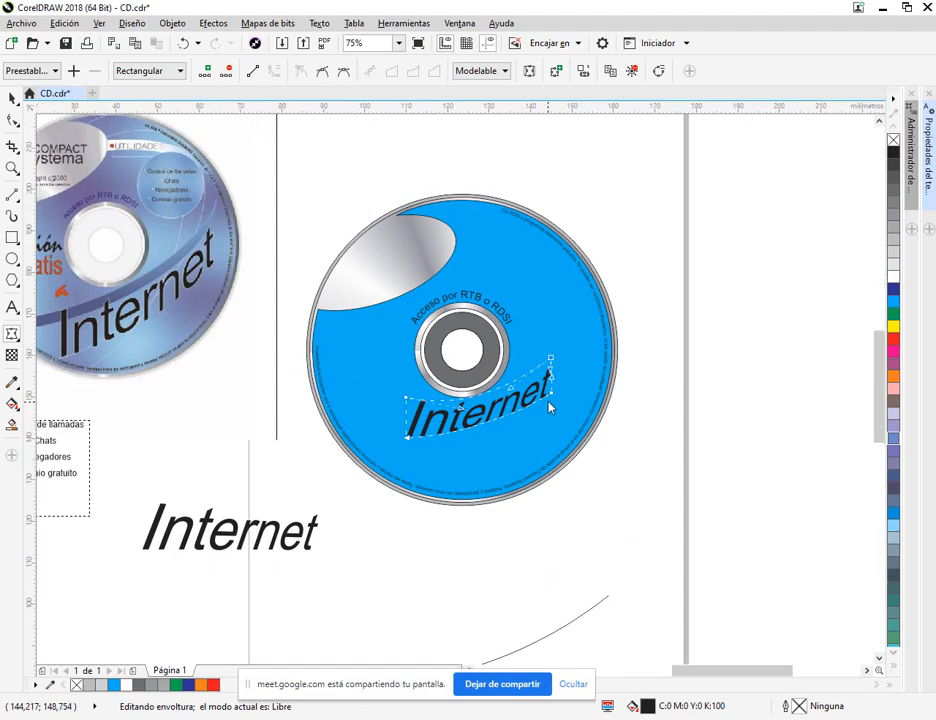
scroll(413, 408, up, 2)
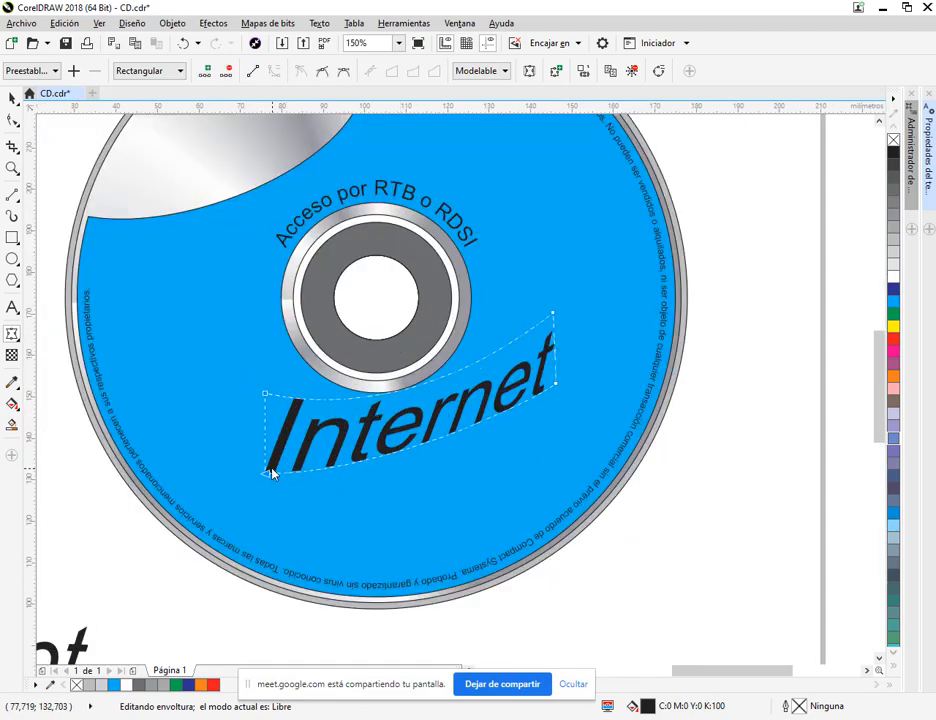
drag(268, 478, 289, 491)
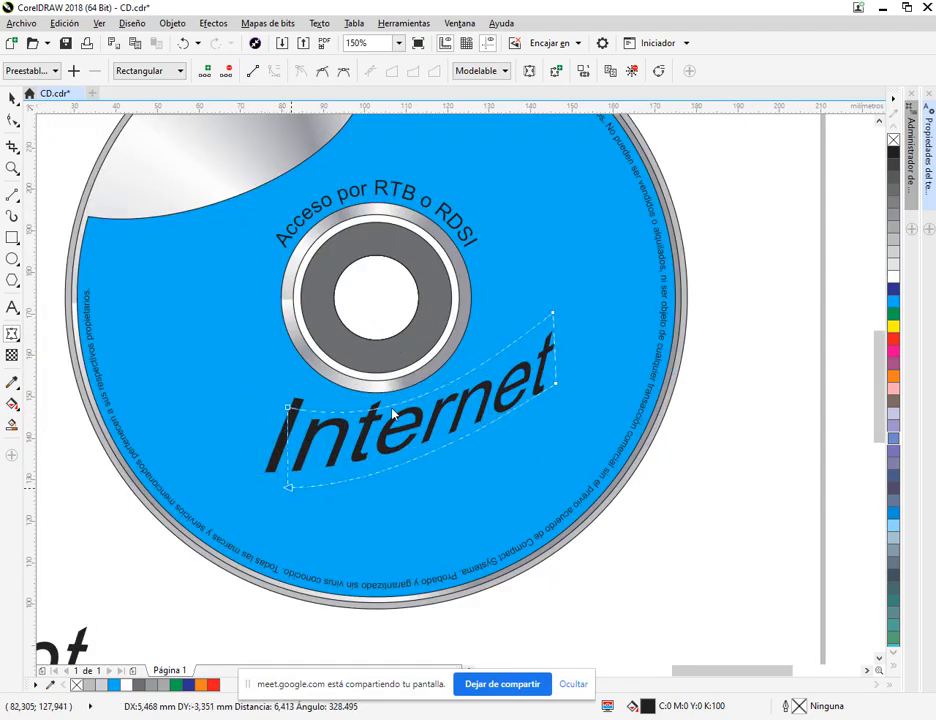
click(291, 411)
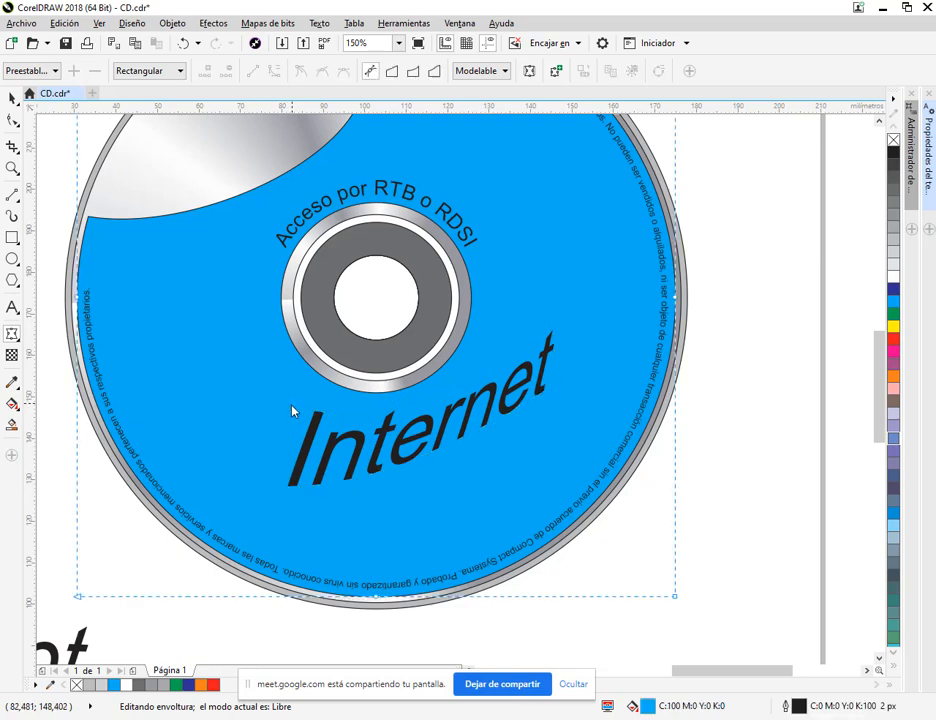
Step: Reshape the envelope's upper edge and lower its bottom-left corner so the initial I becomes taller and the word tapers toward the t
click(350, 441)
drag(290, 414, 387, 424)
drag(470, 380, 374, 428)
drag(293, 493, 286, 507)
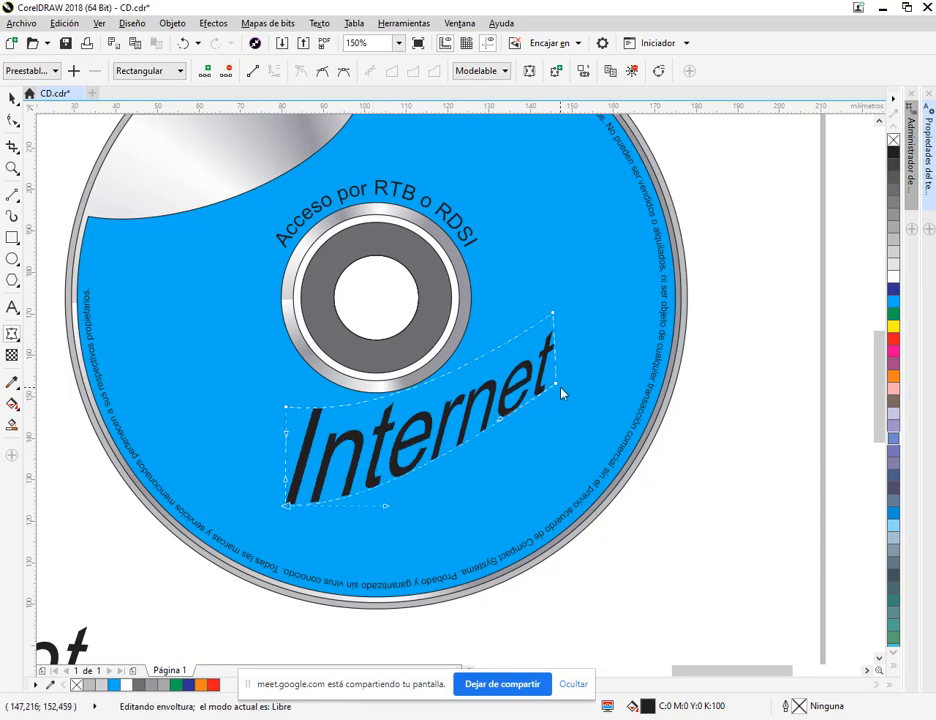
Step: Move the curve handle near the right end of the envelope's lower edge about 2.8 mm and finish editing the envelope
drag(500, 427, 511, 431)
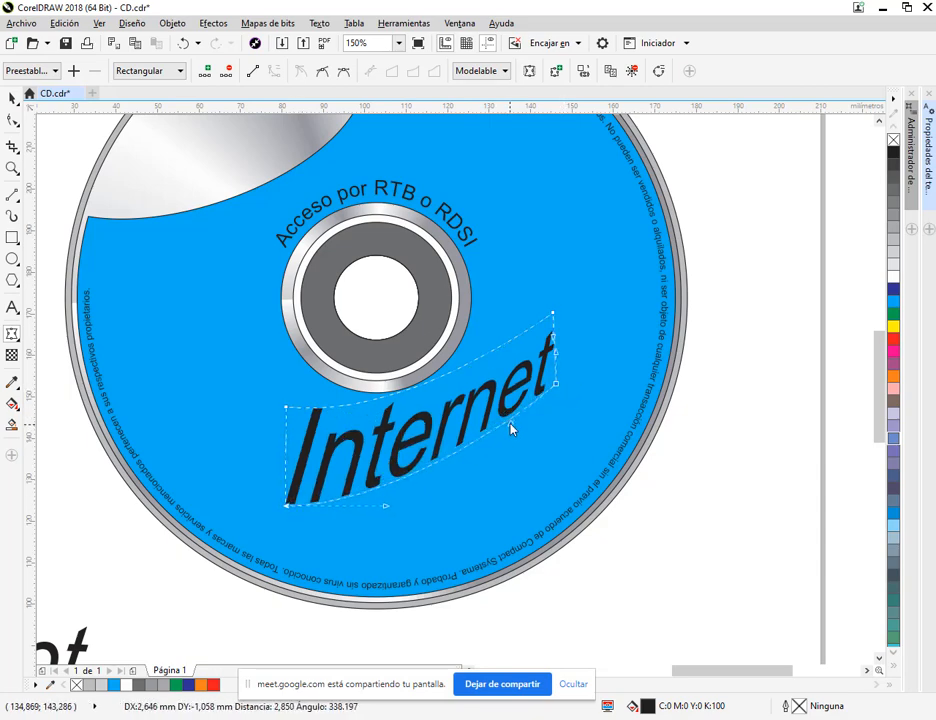
scroll(524, 444, down, 2)
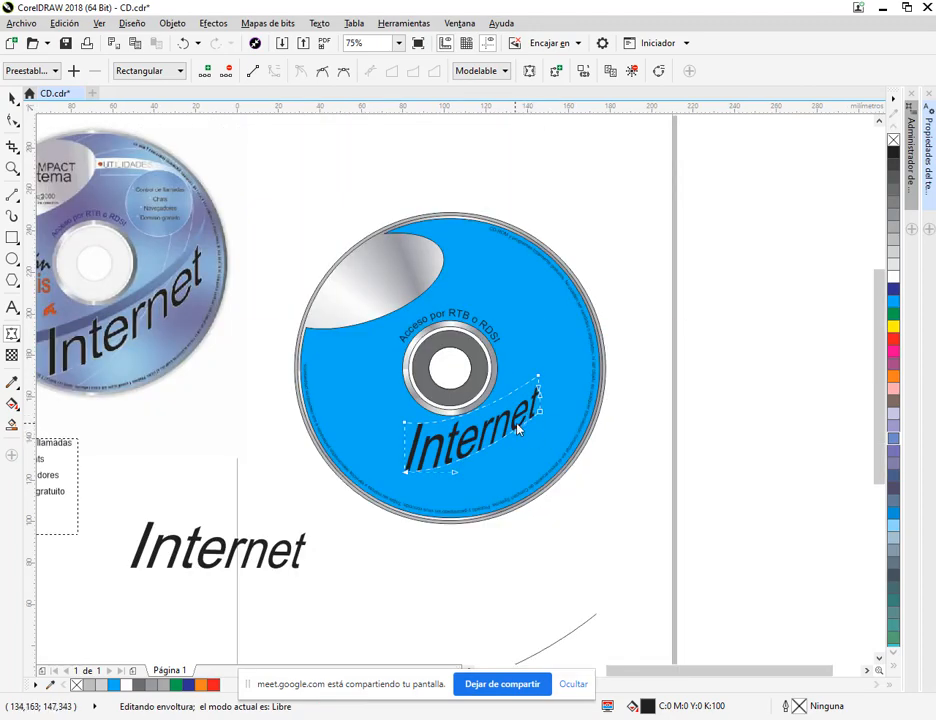
scroll(585, 390, up, 2)
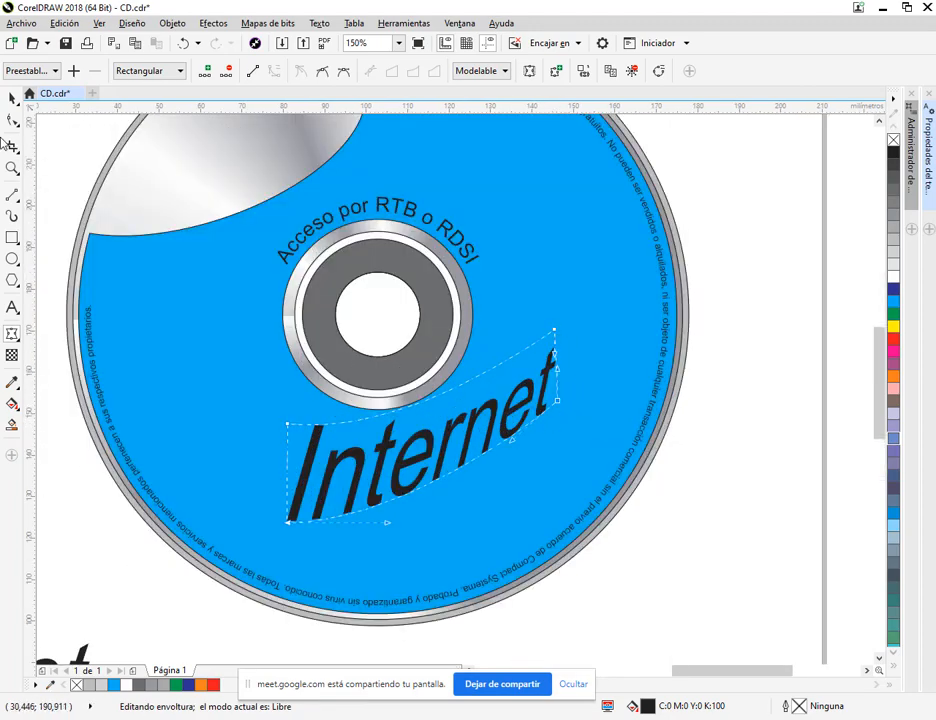
click(12, 98)
key(Escape)
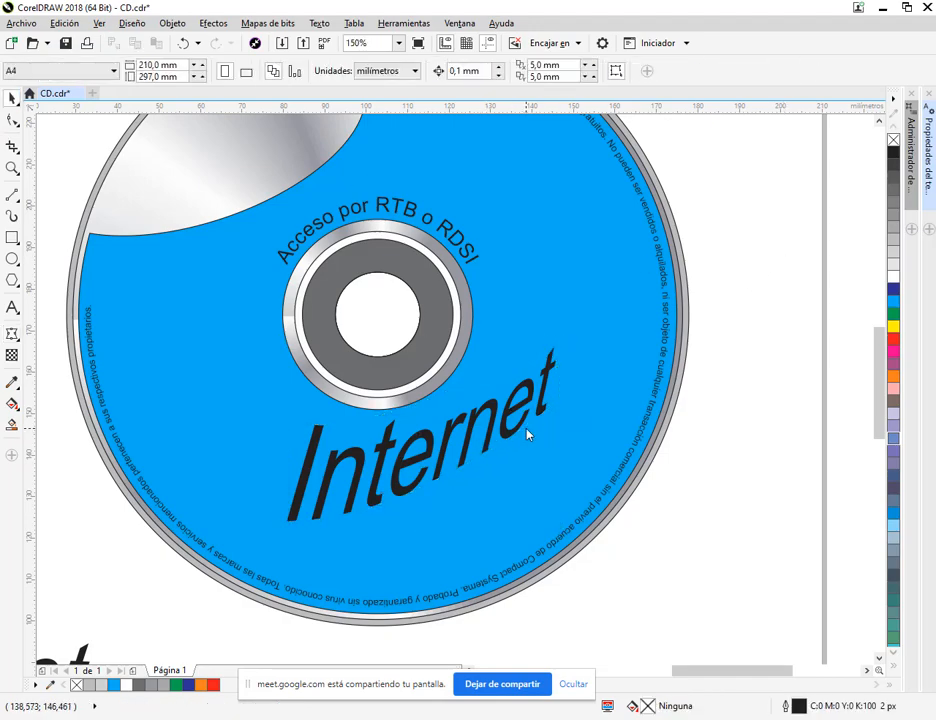
scroll(528, 434, down, 2)
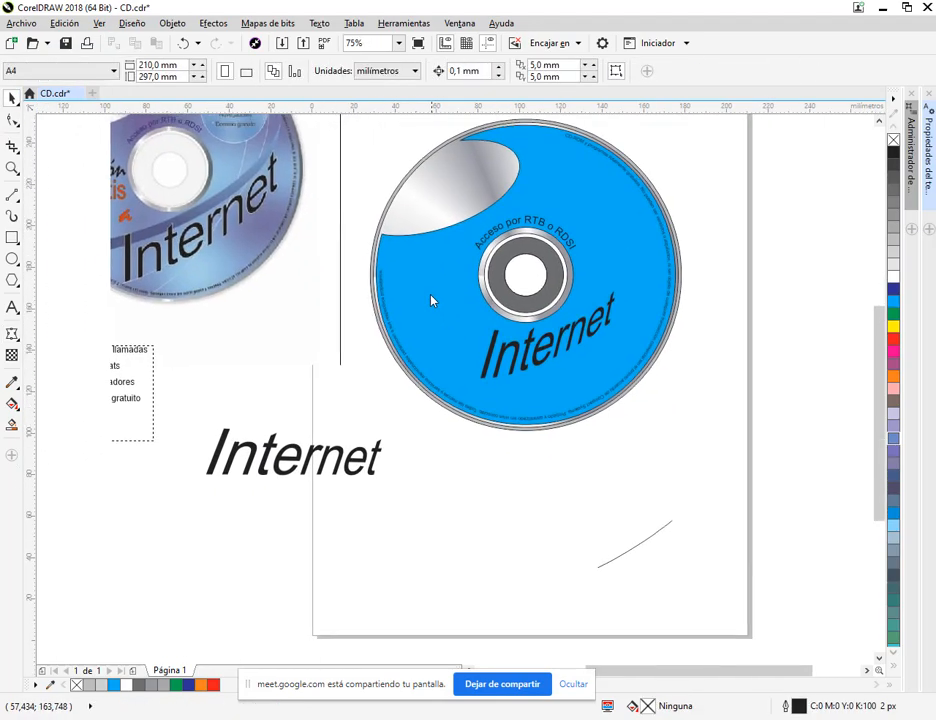
scroll(283, 290, up, 3)
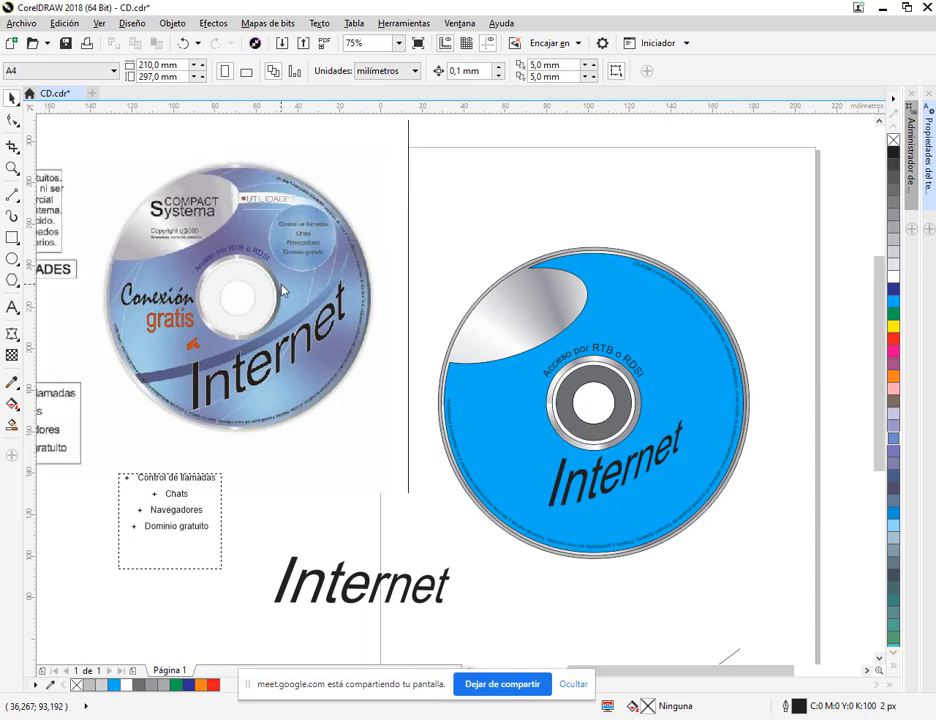
Step: Clear the perspective effect from the spare "Internet" text below the reference image
click(410, 590)
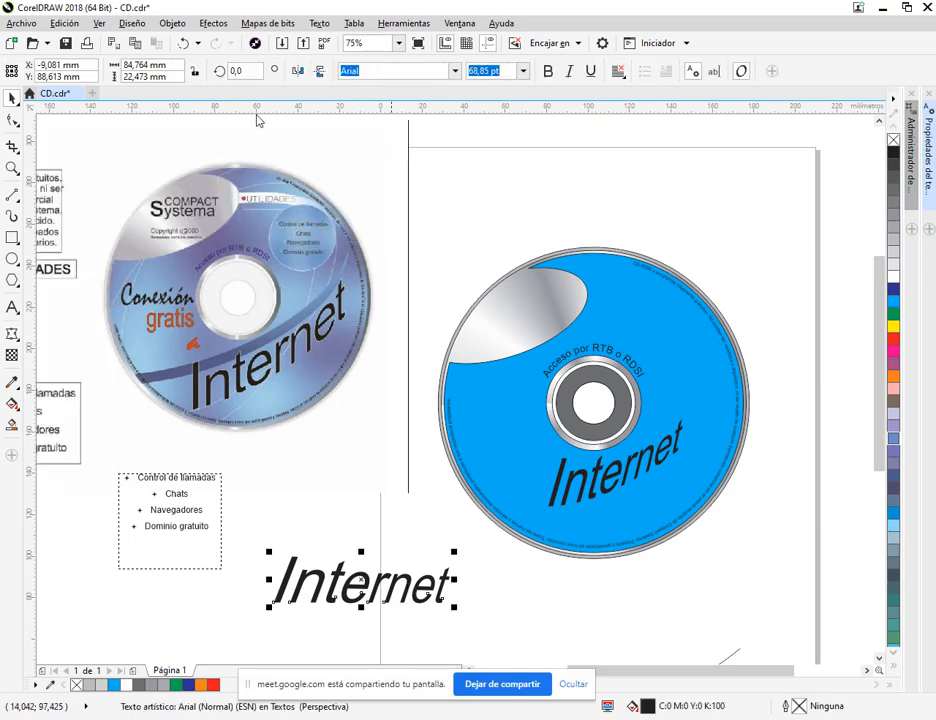
click(213, 23)
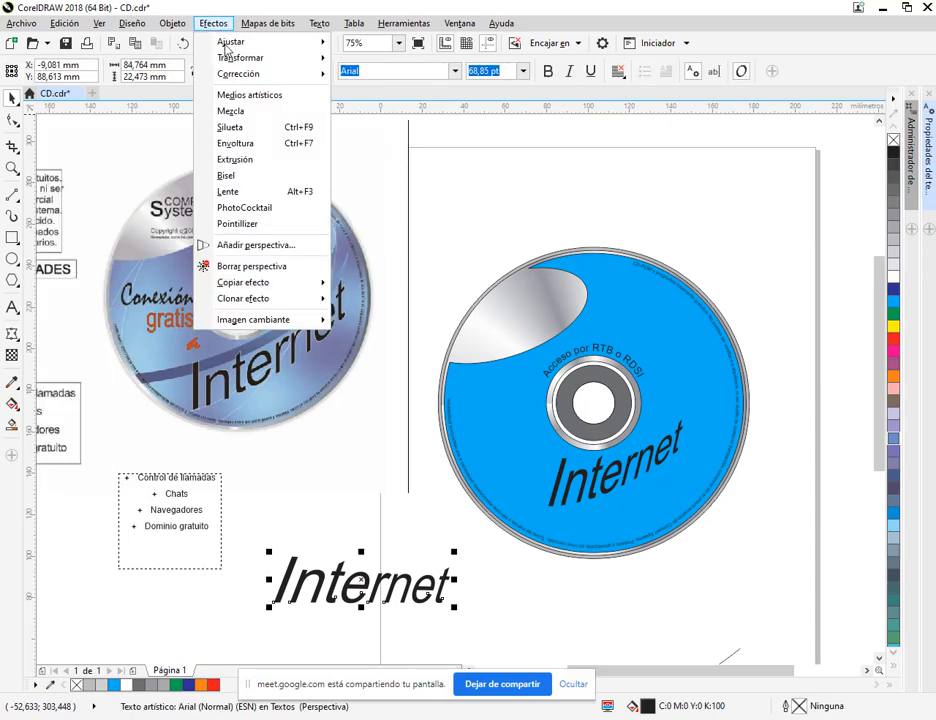
click(266, 265)
scroll(420, 496, down, 2)
scroll(420, 496, right, 2)
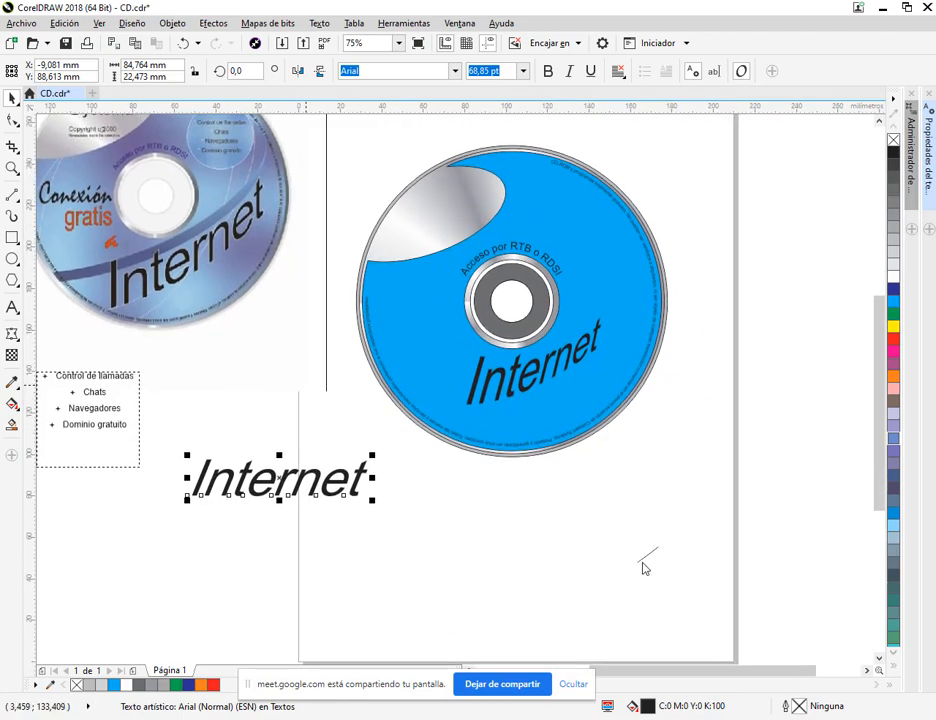
Step: Move the envelope-bent "Internet" off the disc to the page's lower-left area and shift the plain copy and the curved line upward
drag(547, 372, 265, 557)
drag(288, 484, 339, 459)
drag(599, 590, 606, 535)
Step: Fit the plain "Internet" text to the curved line below the disc, starting at the line's lower-left end
click(326, 456)
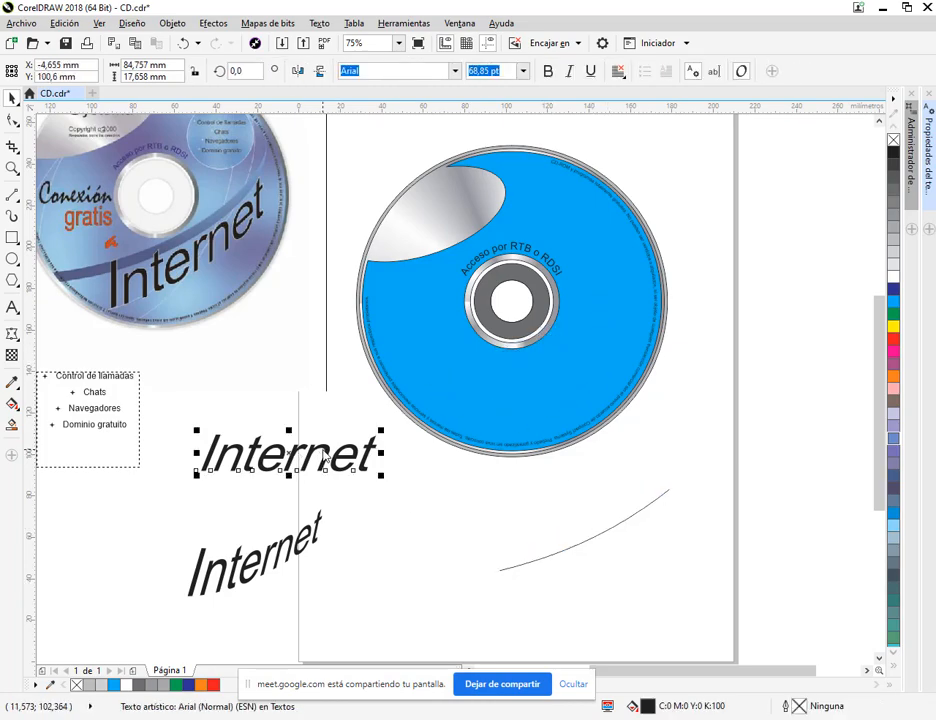
click(319, 23)
click(371, 256)
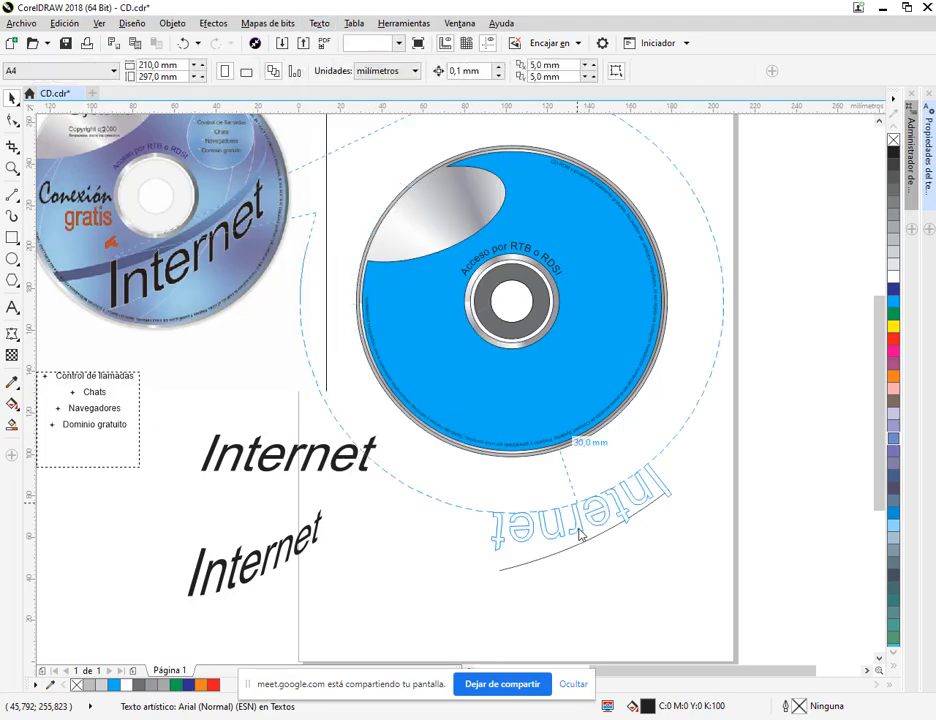
click(505, 571)
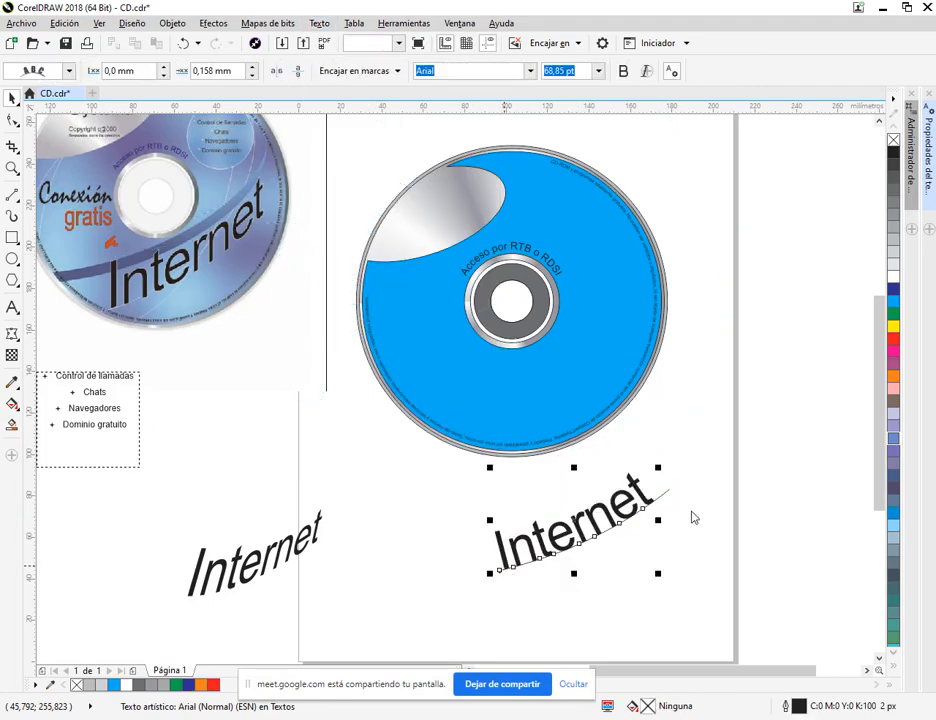
Step: Place the "Internet" text and its path on the blue disc below the hub and remove the path's outline
click(657, 505)
drag(658, 498, 621, 339)
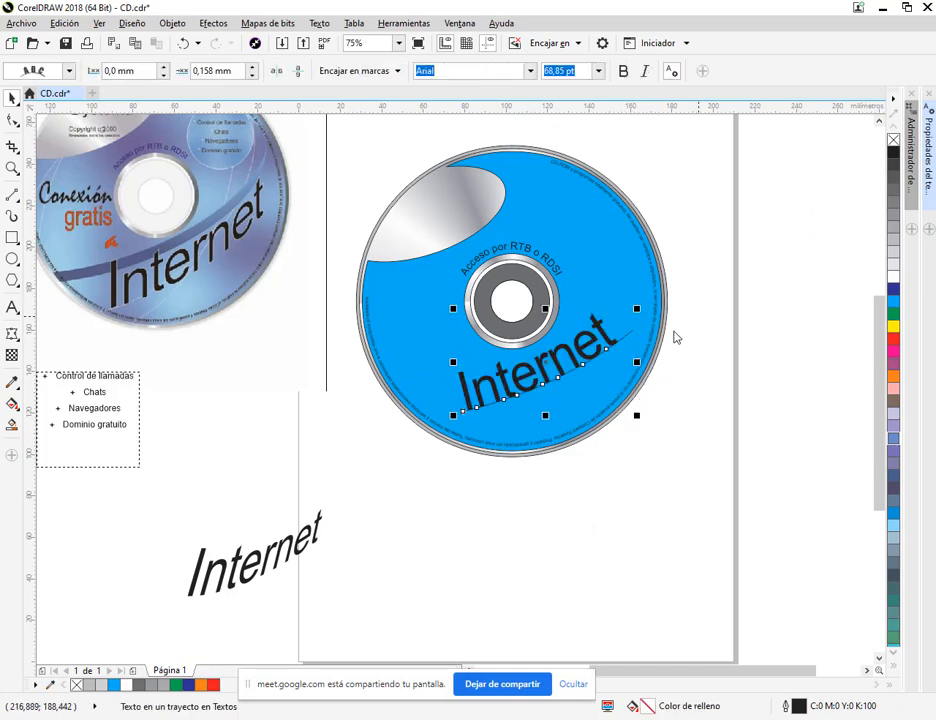
click(630, 336)
click(806, 203)
scroll(575, 410, up, 1)
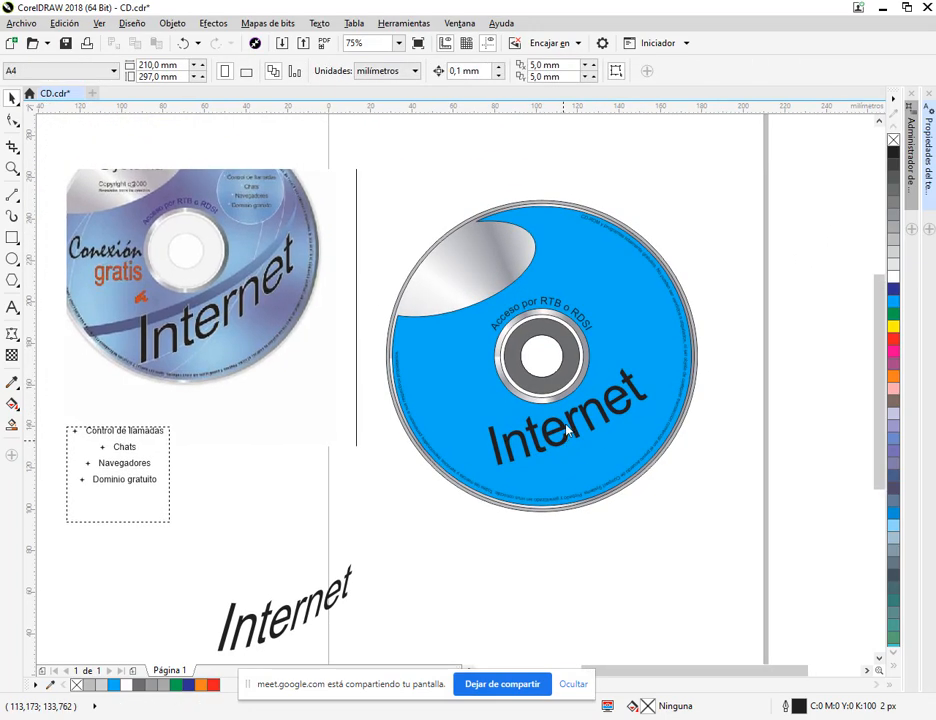
scroll(212, 210, up, 1)
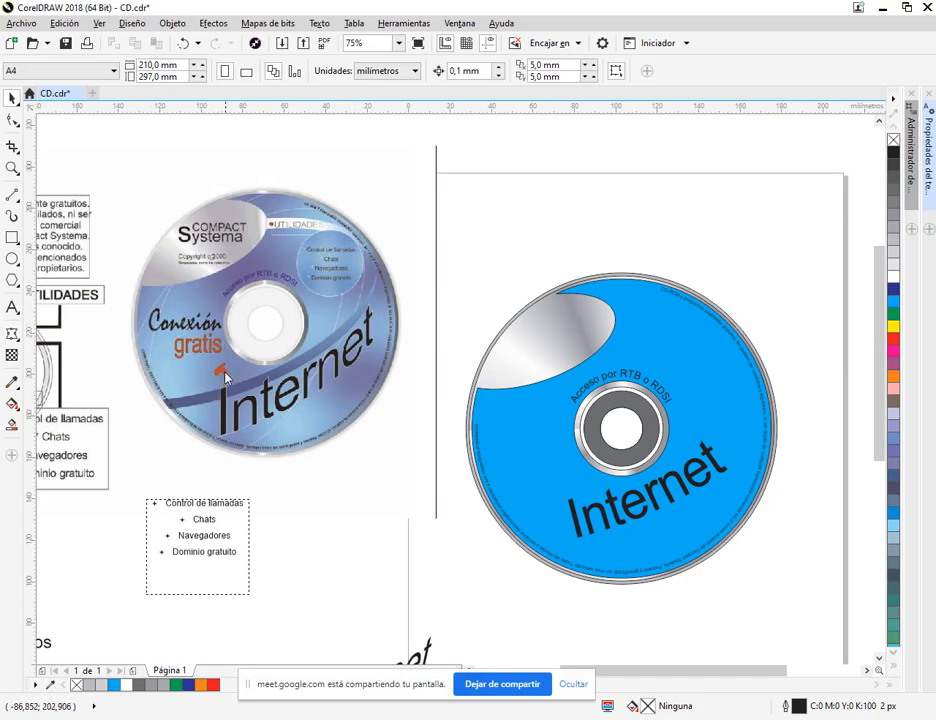
Step: Add the artistic text "a" below the reference disc, beside the bulleted list
click(12, 307)
click(297, 532)
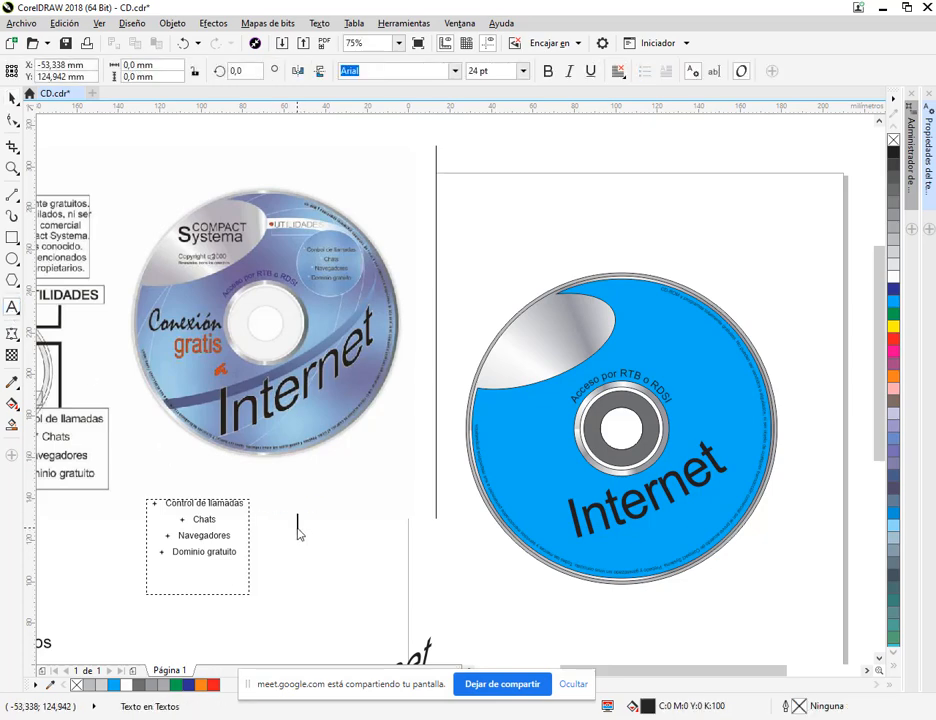
text(a)
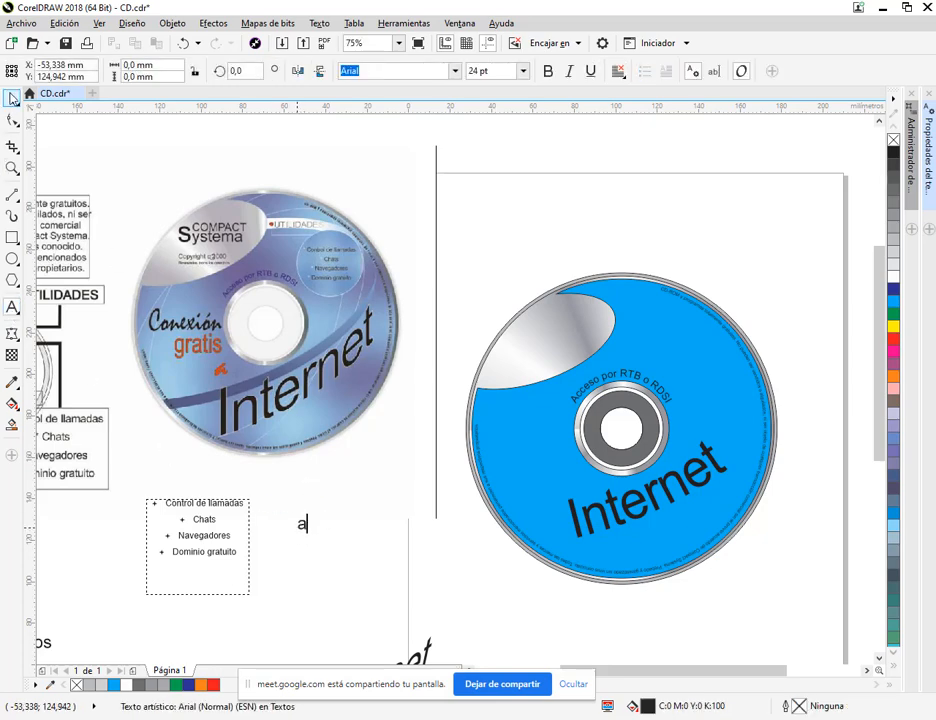
key(Escape)
Step: Set the font of the letter "a" to Mistral
click(455, 74)
drag(543, 235, 540, 252)
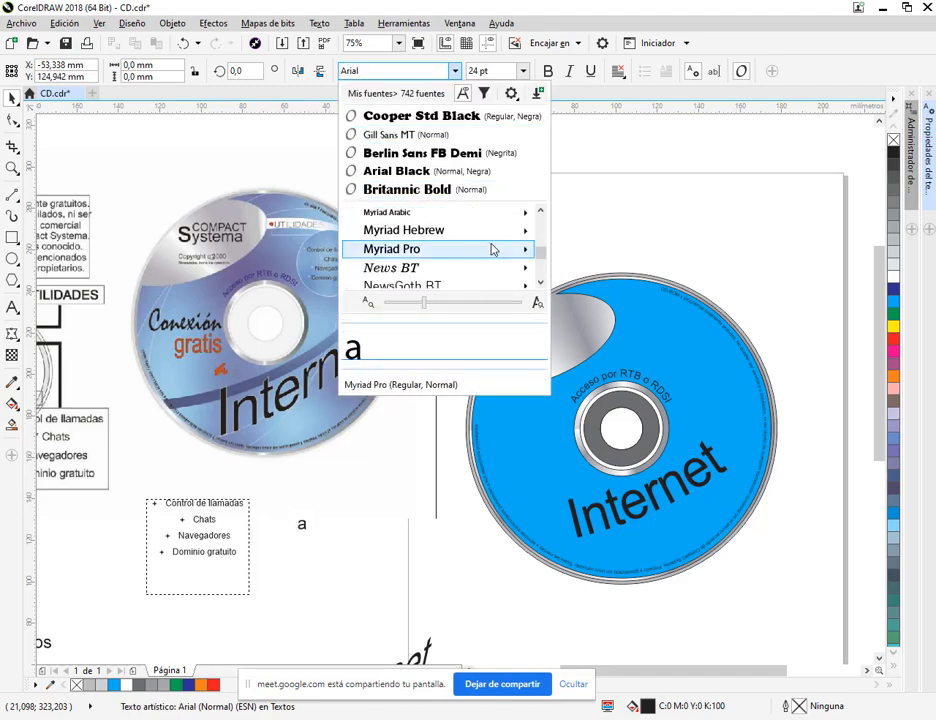
scroll(475, 250, up, 2)
scroll(380, 252, down, 1)
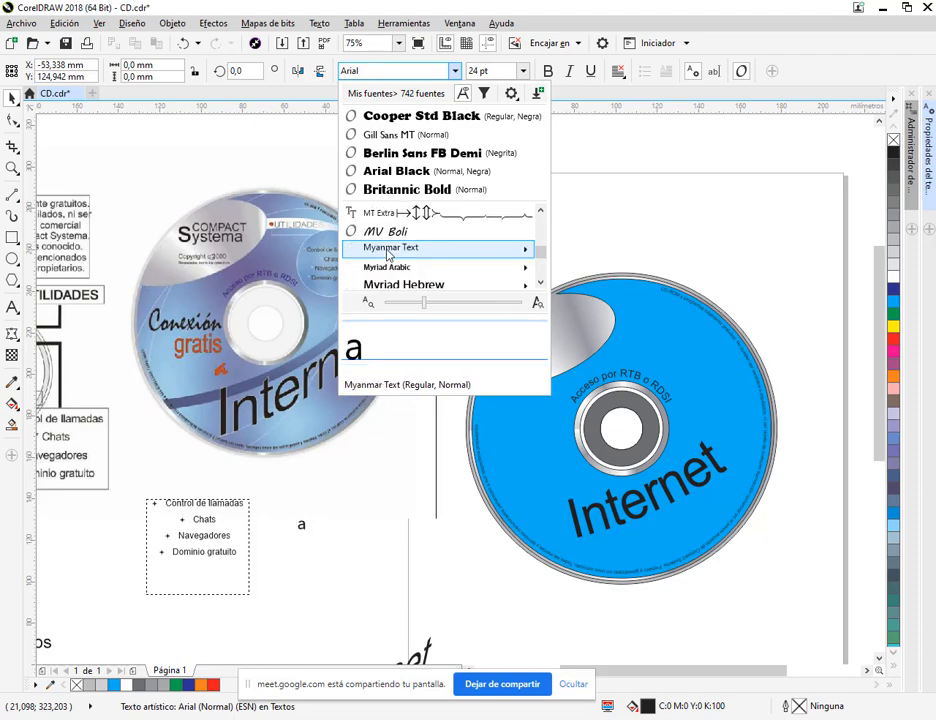
scroll(390, 250, up, 2)
scroll(393, 248, up, 3)
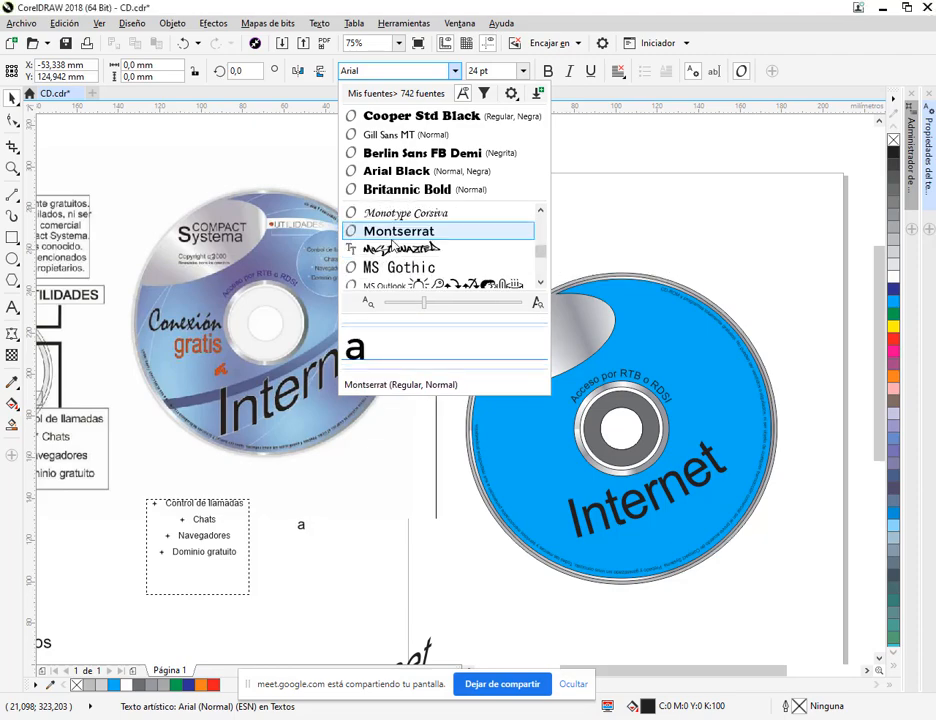
click(392, 232)
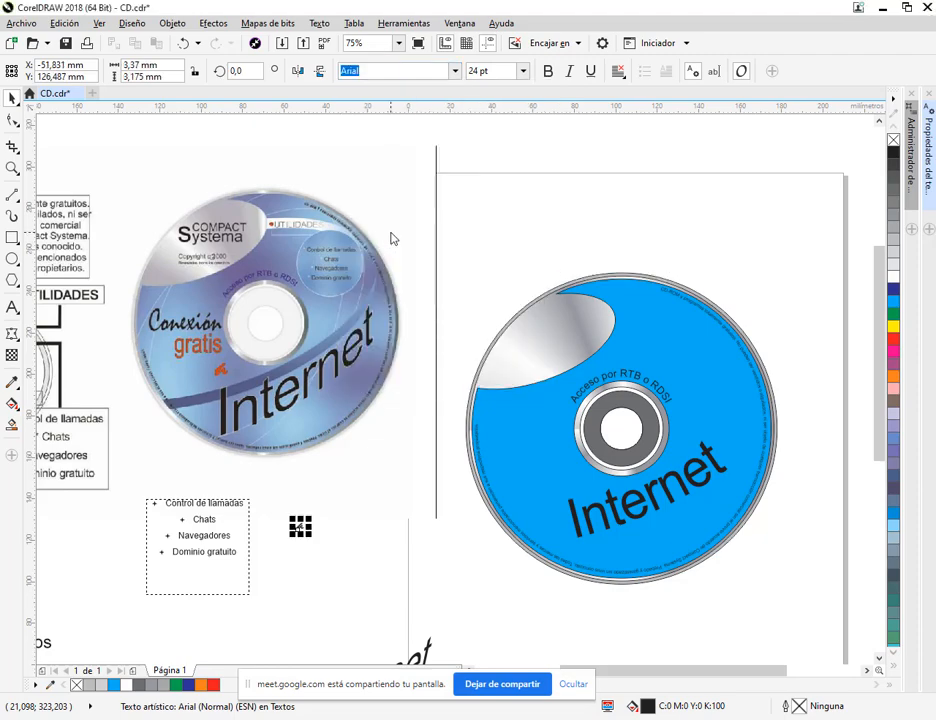
Step: Fill the letter "a" red, sized about 16 by 15 mm, and move it to the left of the bulleted list
mouse_move(359, 474)
mouse_down()
mouse_move(397, 447)
mouse_move(372, 485)
mouse_move(355, 482)
mouse_up()
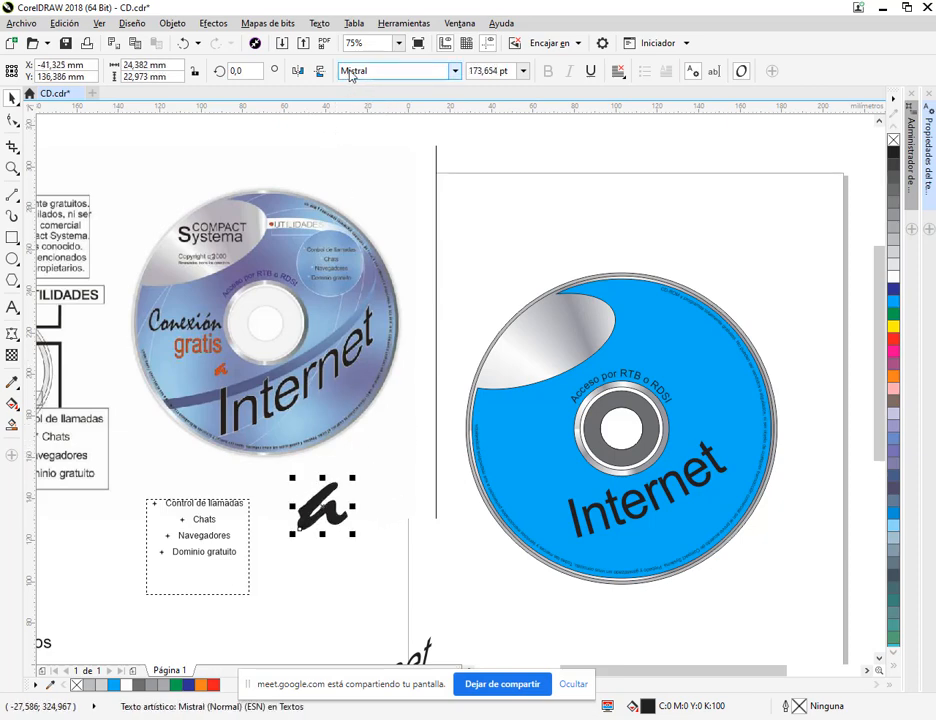
click(213, 686)
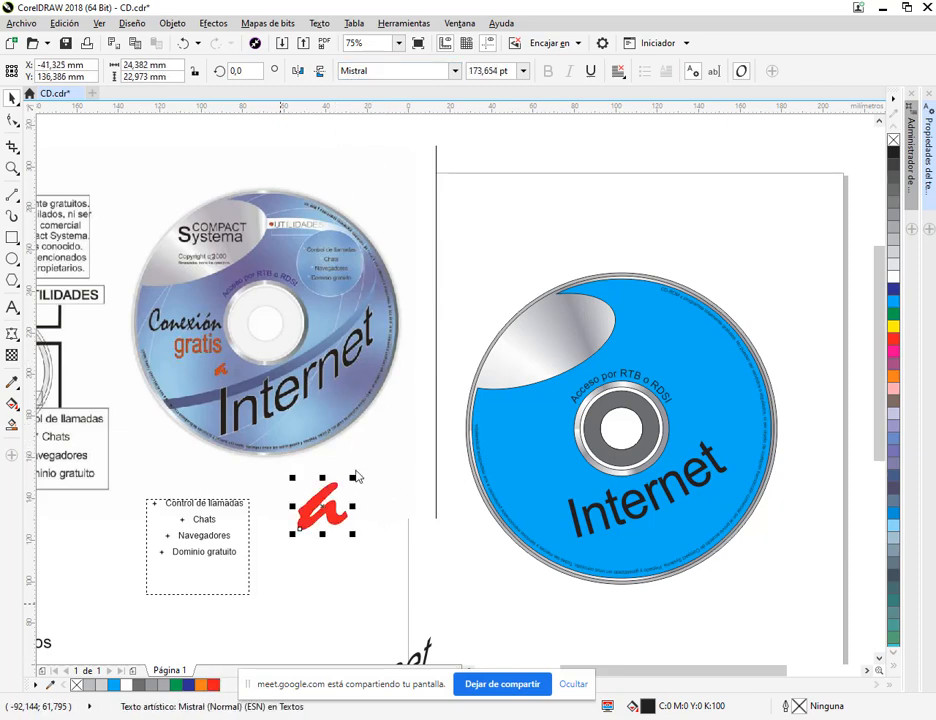
drag(355, 485, 331, 503)
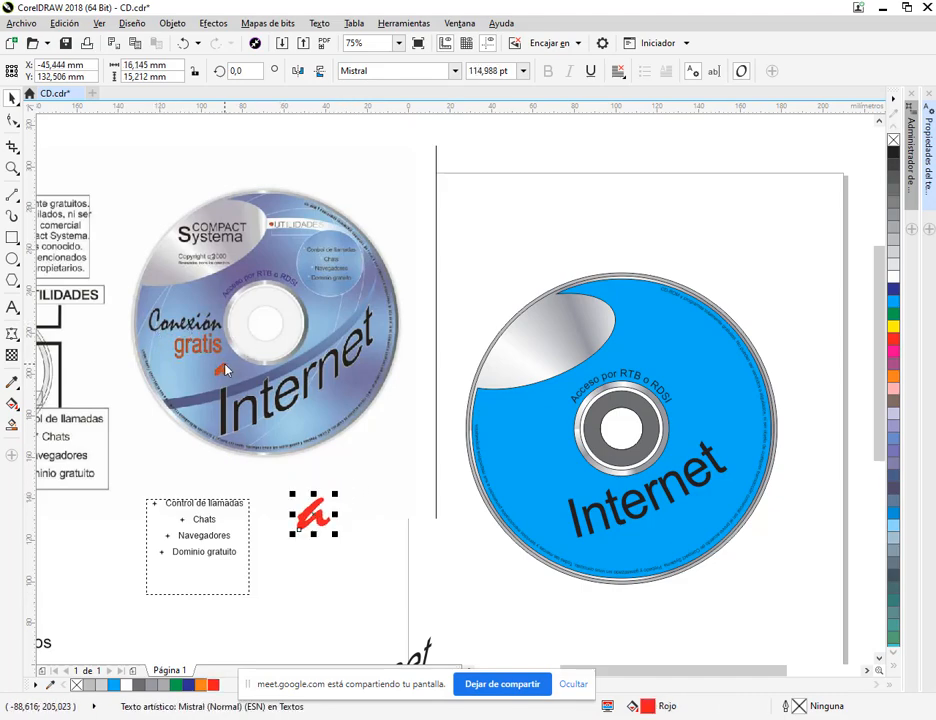
drag(333, 523, 124, 549)
click(479, 306)
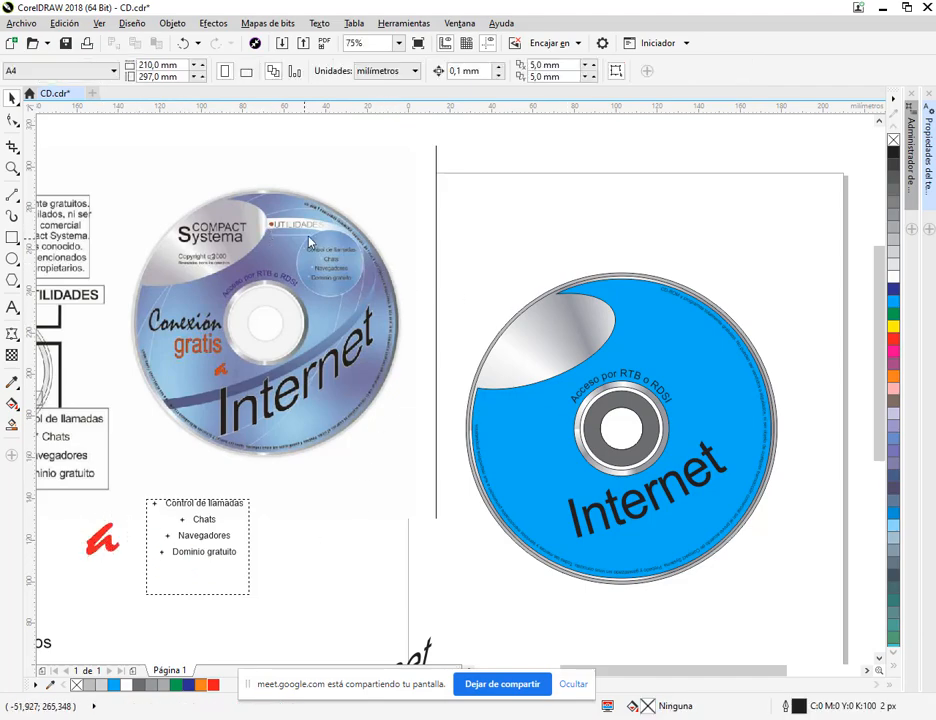
Step: Draw a rectangle about 49 by 11 mm to the right of the disc's silver shape, filled white with no outline
scroll(303, 240, up, 2)
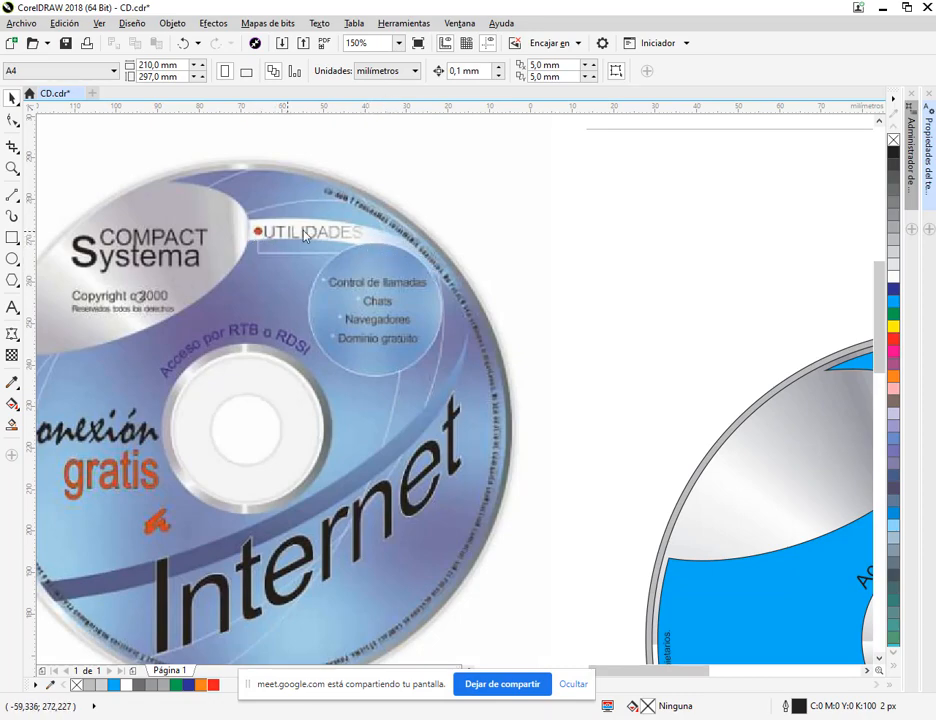
scroll(395, 258, down, 2)
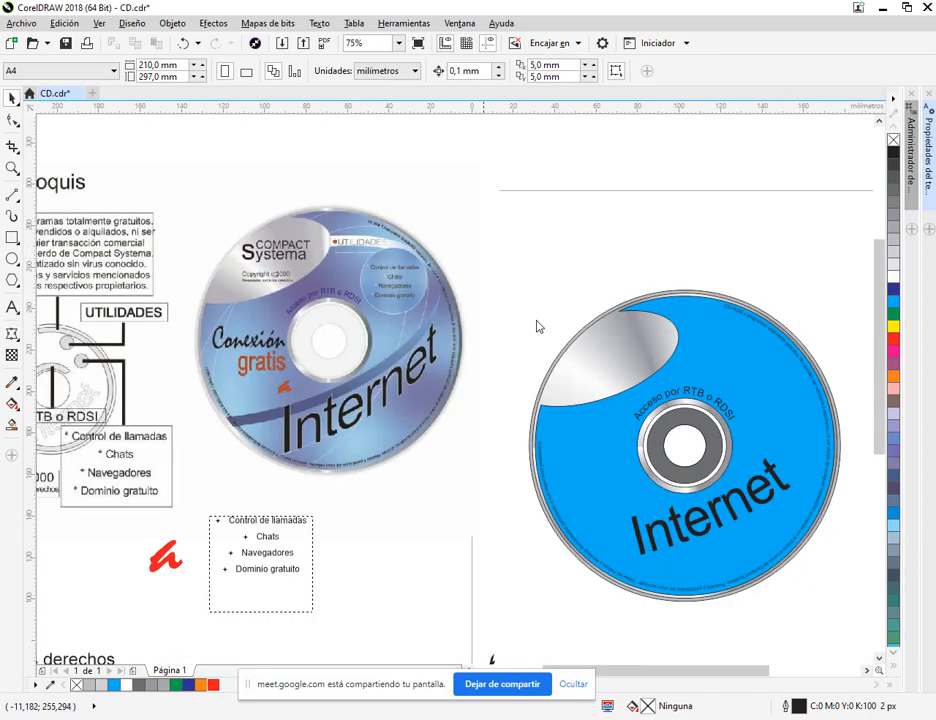
drag(649, 351, 471, 333)
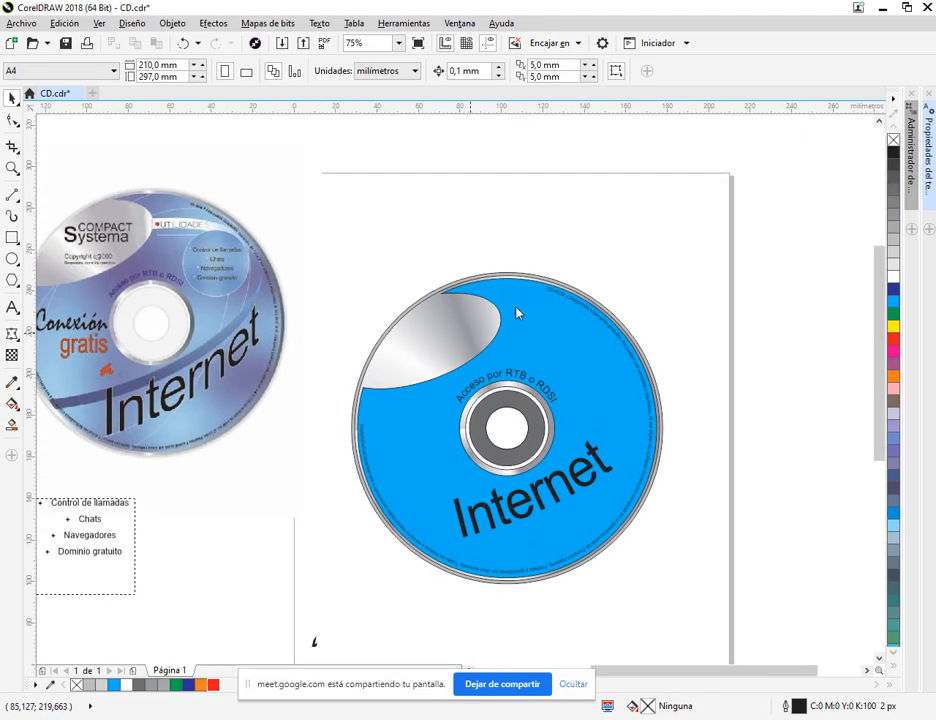
click(12, 237)
drag(500, 315, 603, 338)
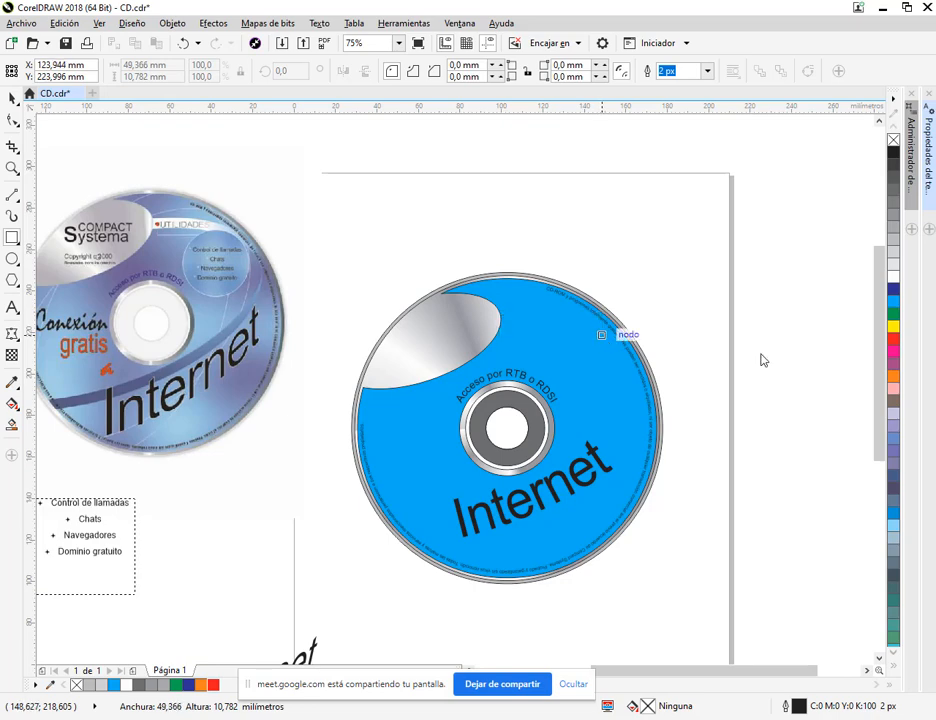
click(893, 284)
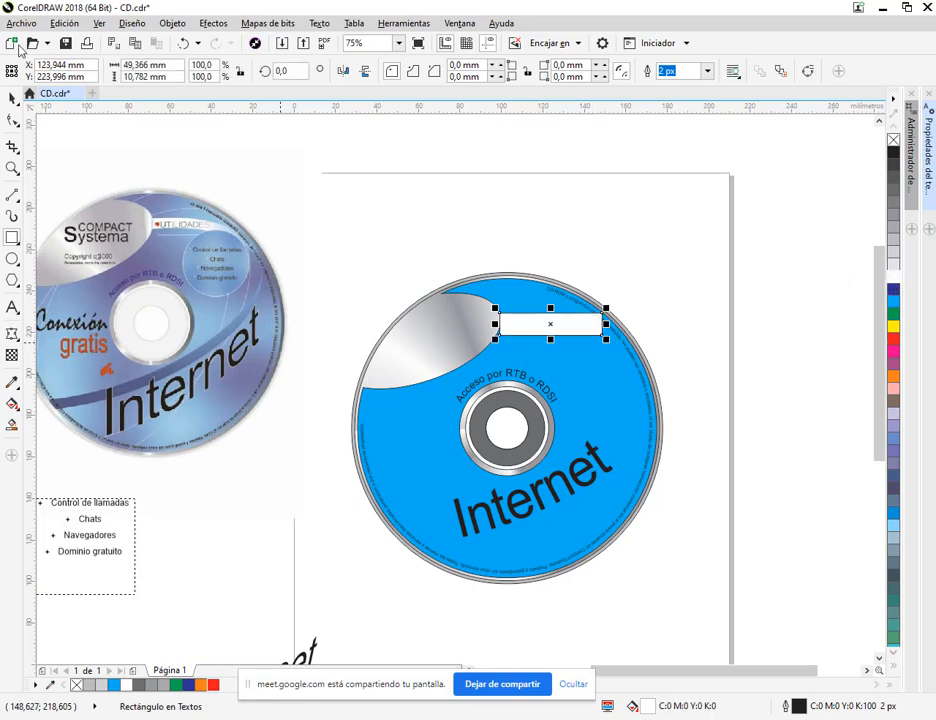
click(752, 232)
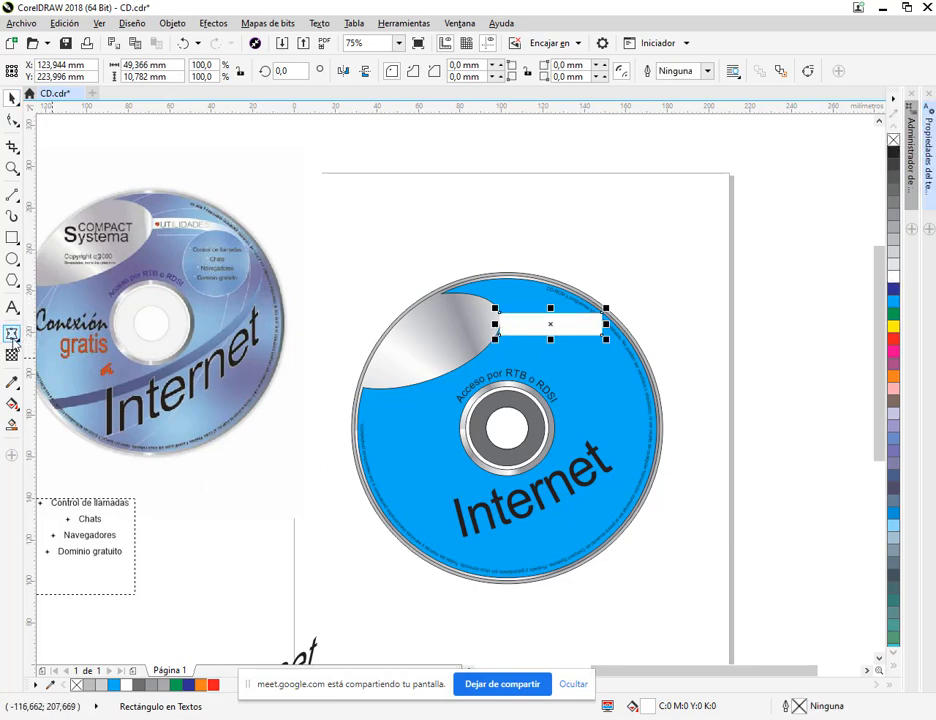
Step: Apply an envelope to the white rectangle and delete the middle nodes of its top and bottom edges
click(12, 334)
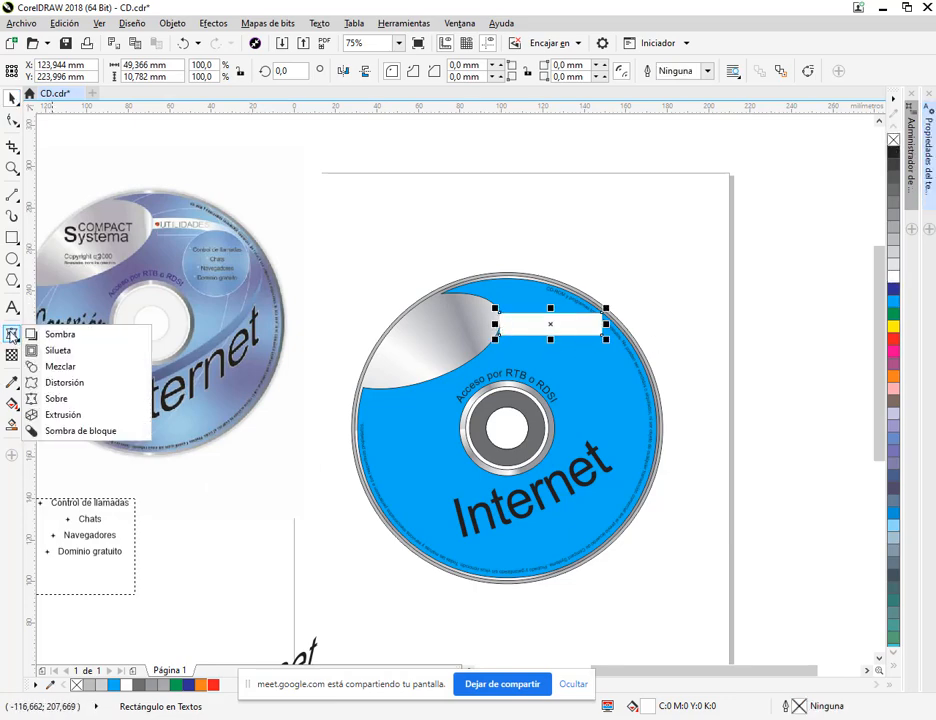
click(57, 398)
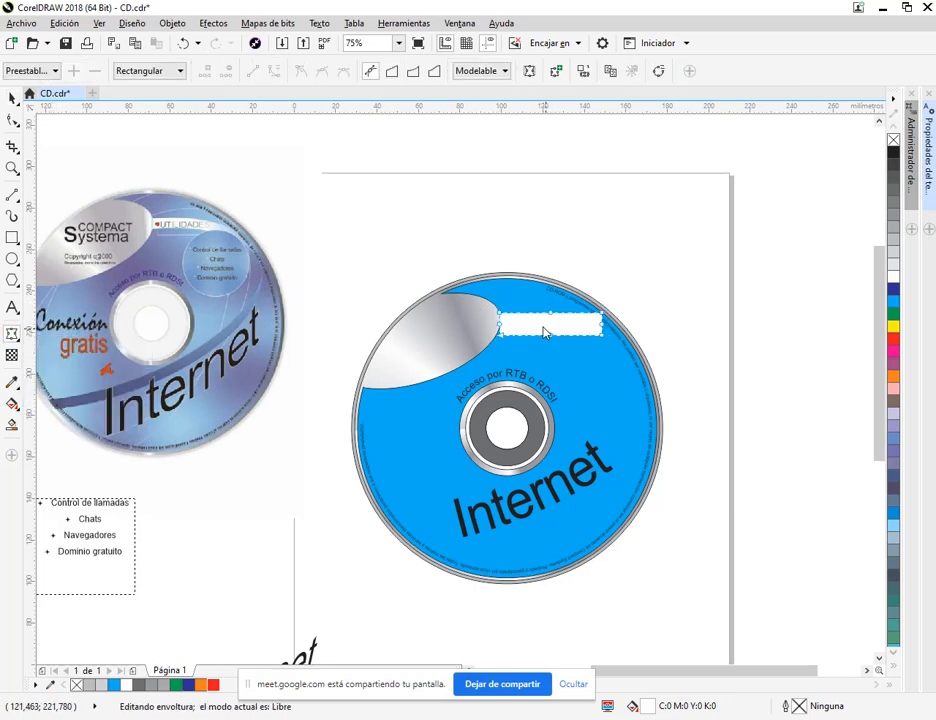
click(503, 332)
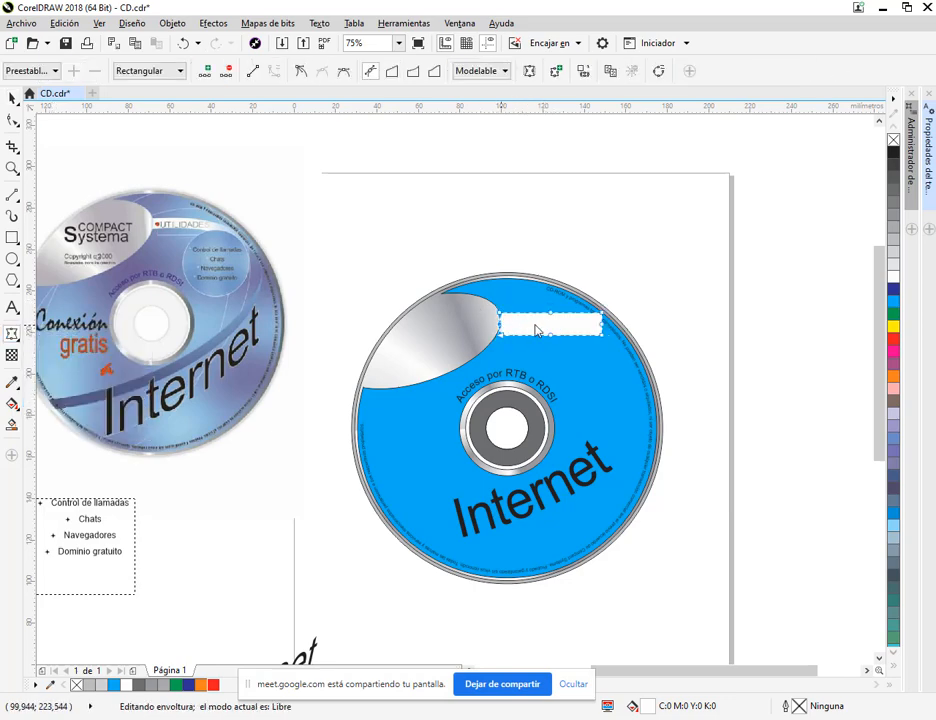
click(555, 319)
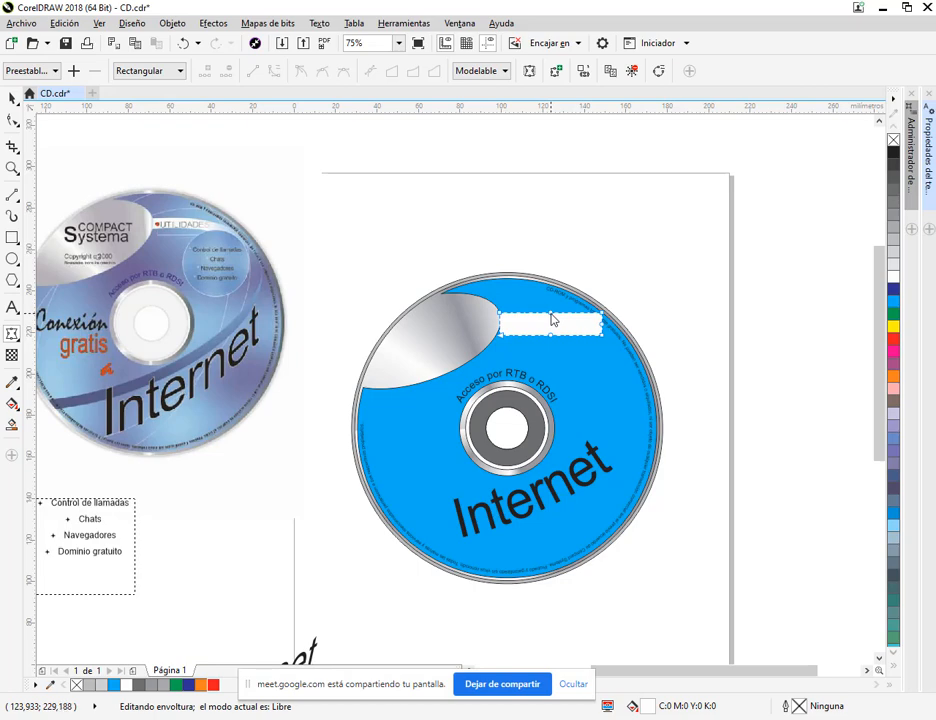
scroll(540, 321, up, 2)
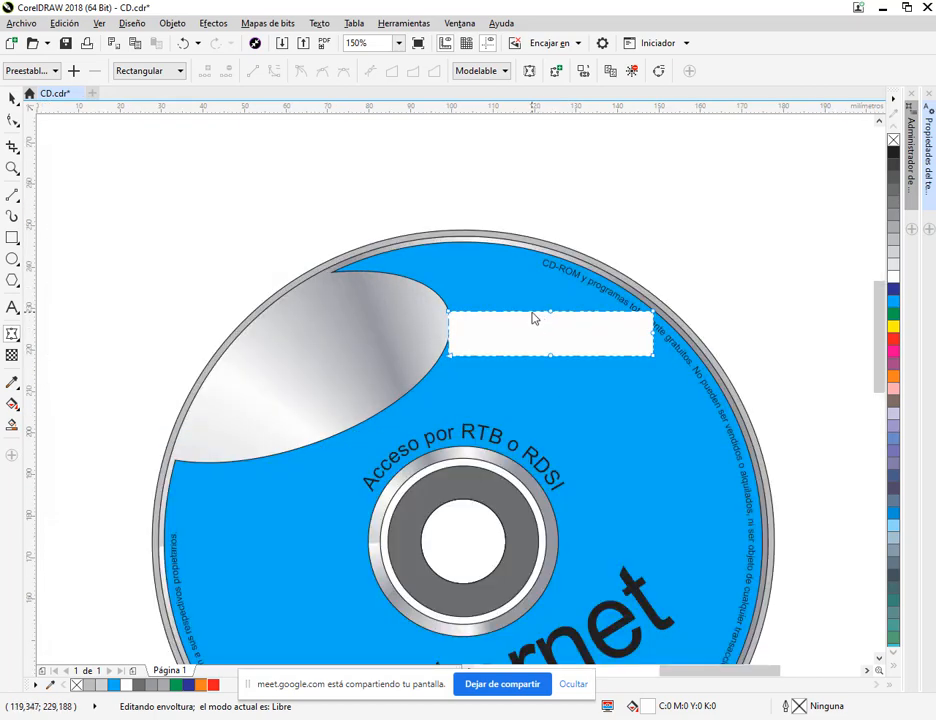
drag(492, 317, 552, 317)
double_click(550, 357)
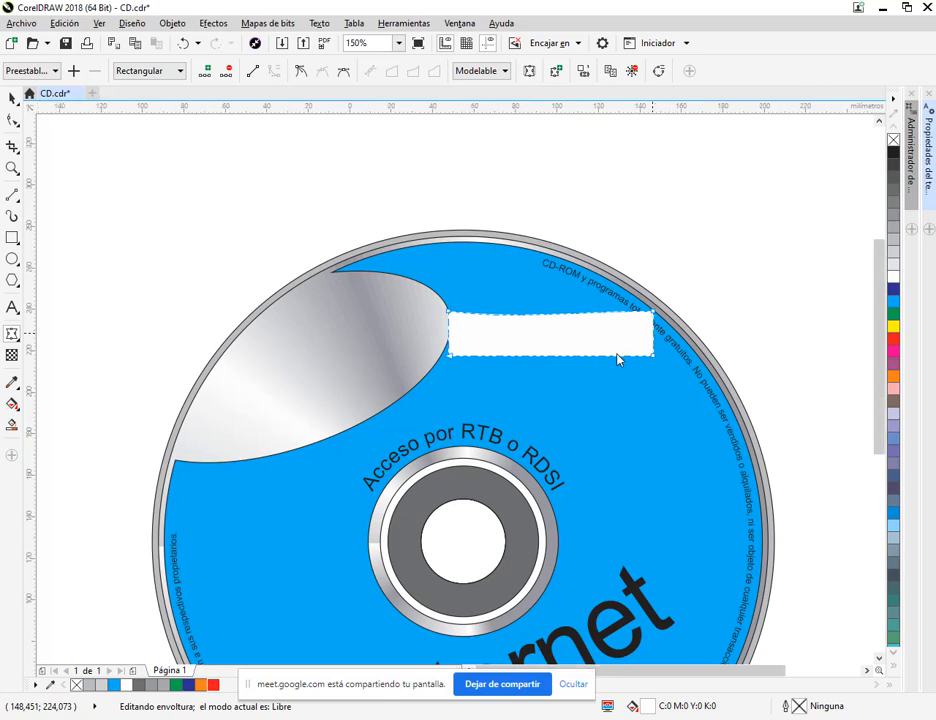
Step: Lower the white banner's right end and bend its top and bottom edges into parallel downward arcs
scroll(660, 340, down, 2)
click(659, 340)
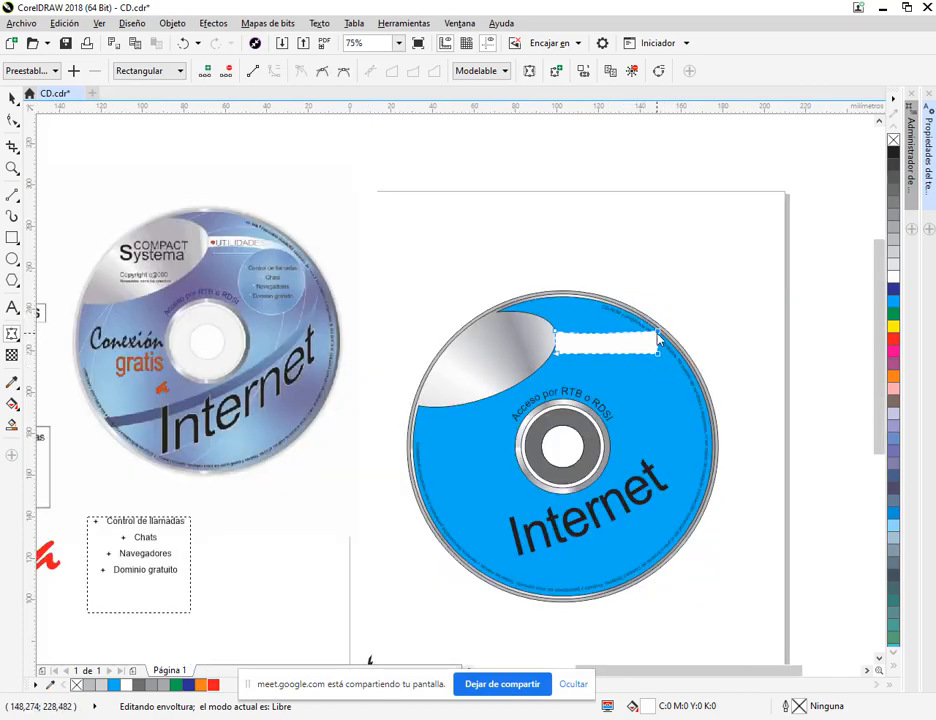
drag(659, 340, 669, 366)
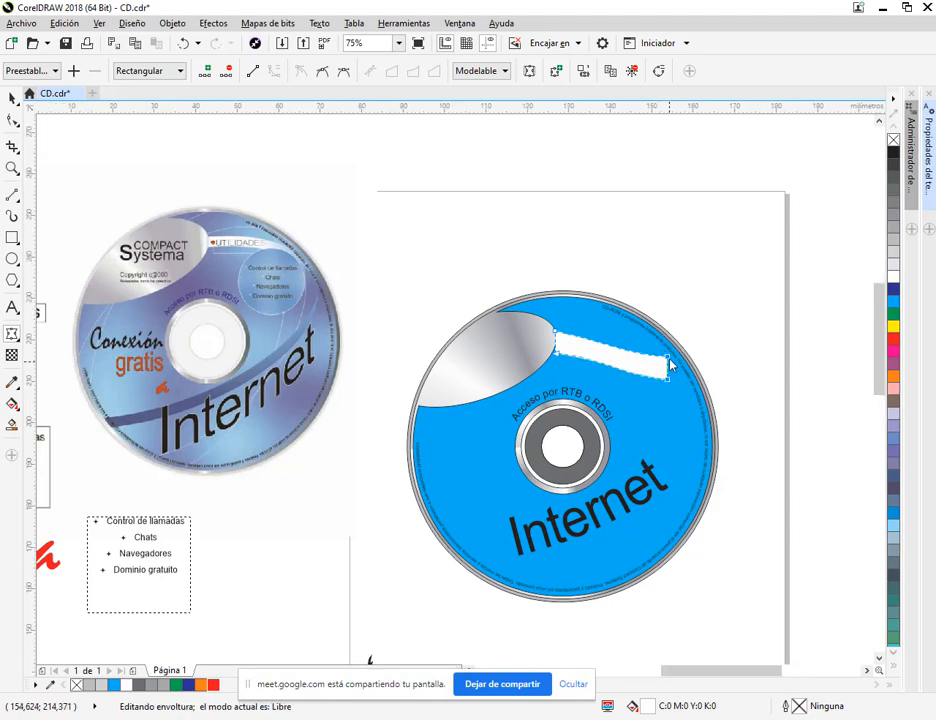
scroll(678, 360, up, 2)
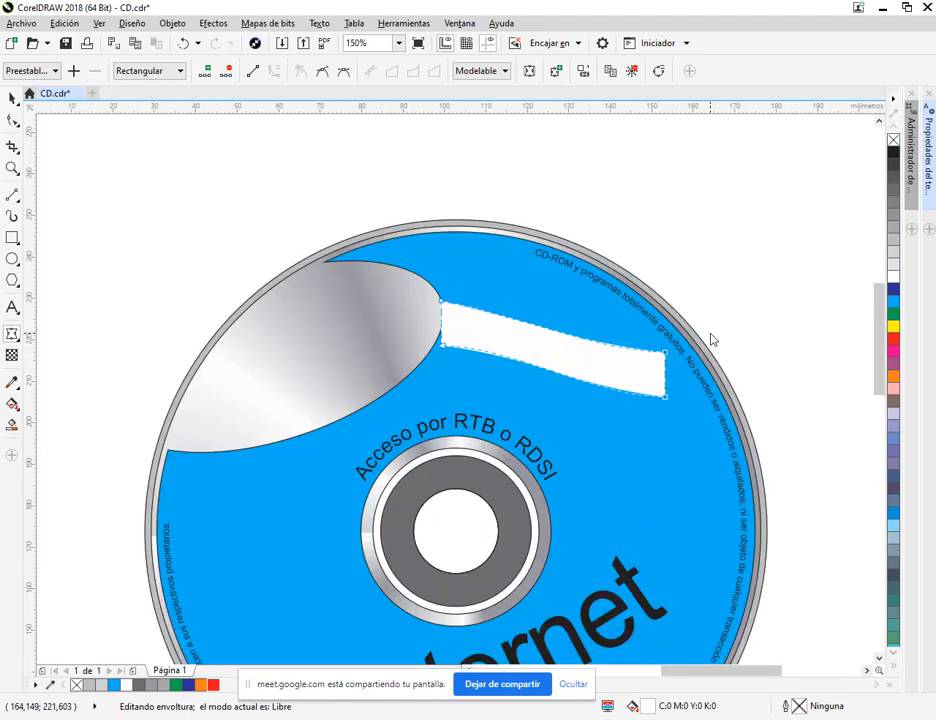
drag(605, 349, 500, 299)
click(666, 398)
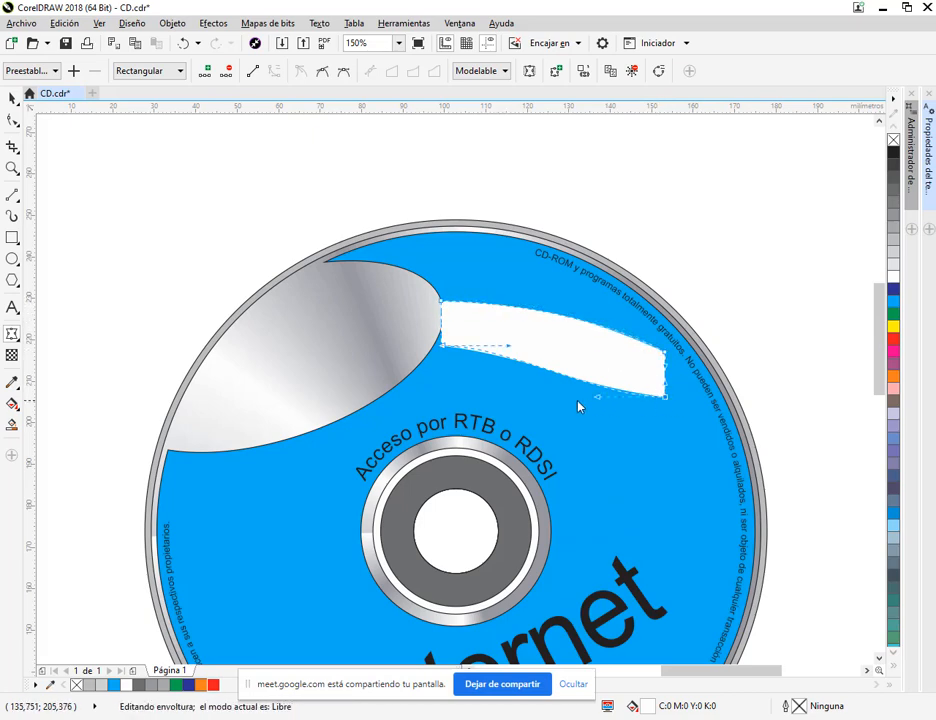
drag(599, 398, 600, 365)
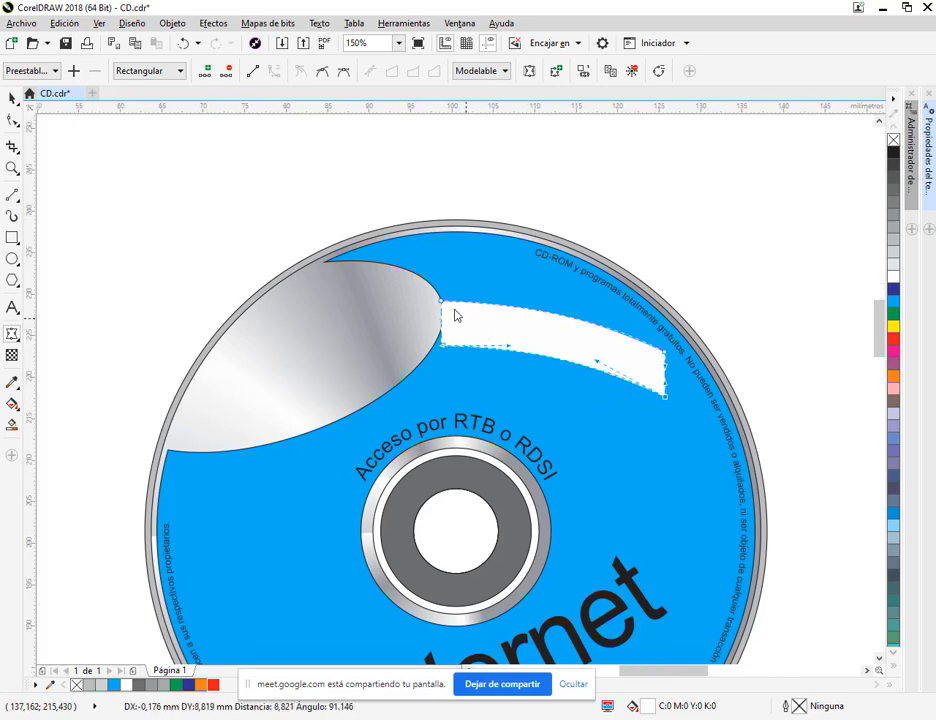
Step: Reshape the left end of the white banner so its envelope nodes follow the curved edge of the silver shape
scroll(445, 303, up, 2)
mouse_move(447, 305)
mouse_down()
mouse_move(462, 303)
mouse_move(443, 292)
mouse_up()
drag(451, 395, 460, 320)
scroll(458, 352, up, 2)
mouse_move(438, 264)
mouse_down()
mouse_move(451, 251)
mouse_move(436, 258)
mouse_up()
Step: Remove the outline from the blue disc shape and clear the selection
click(12, 97)
click(351, 292)
scroll(479, 216, down, 2)
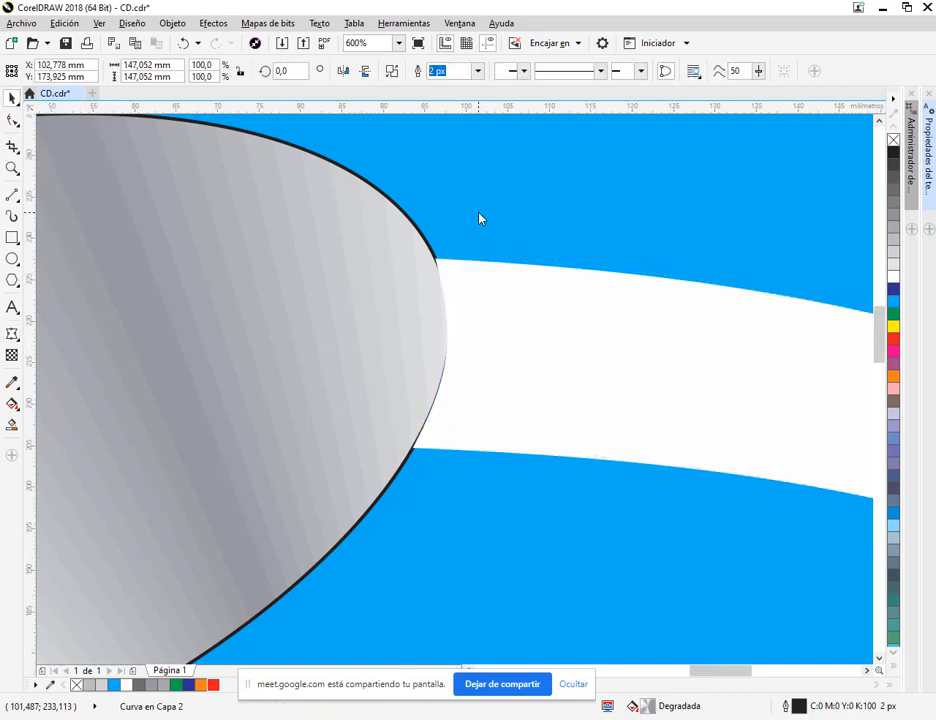
key(Tab)
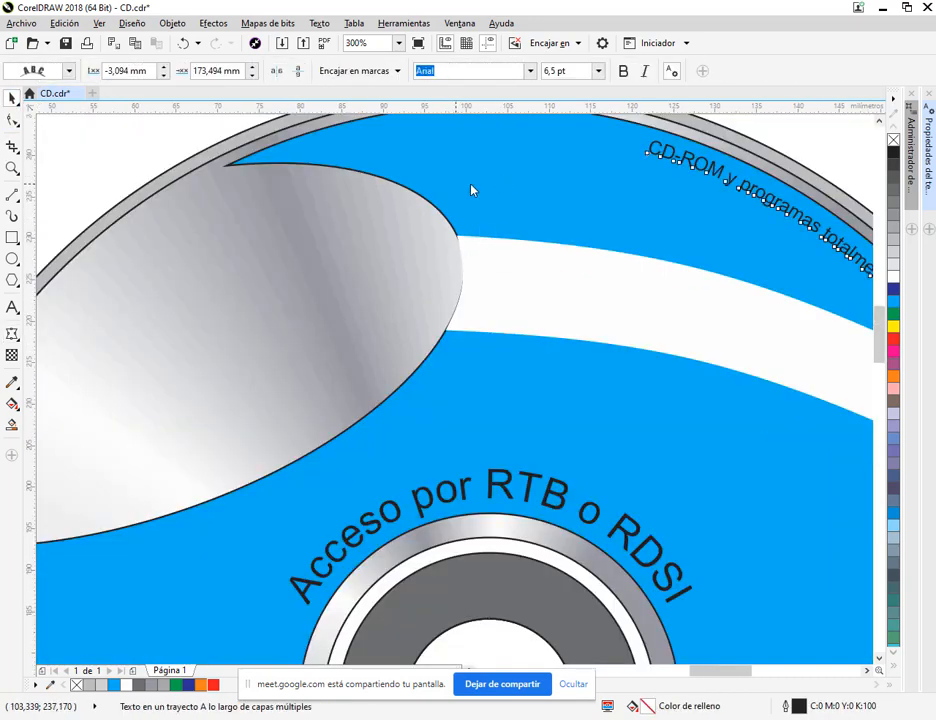
key(Tab)
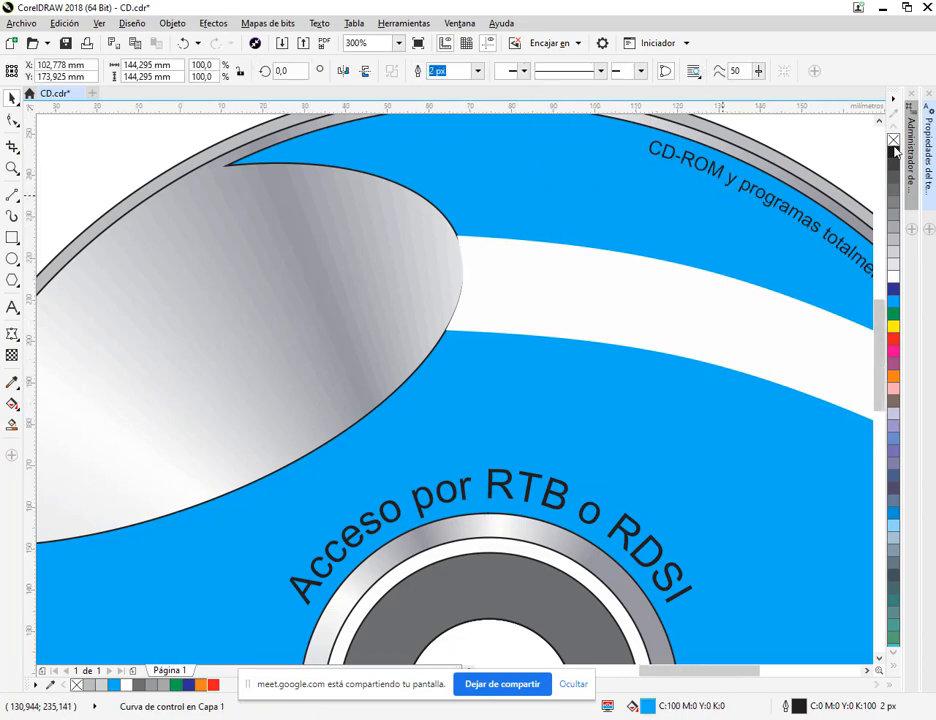
scroll(721, 194, down, 2)
click(679, 213)
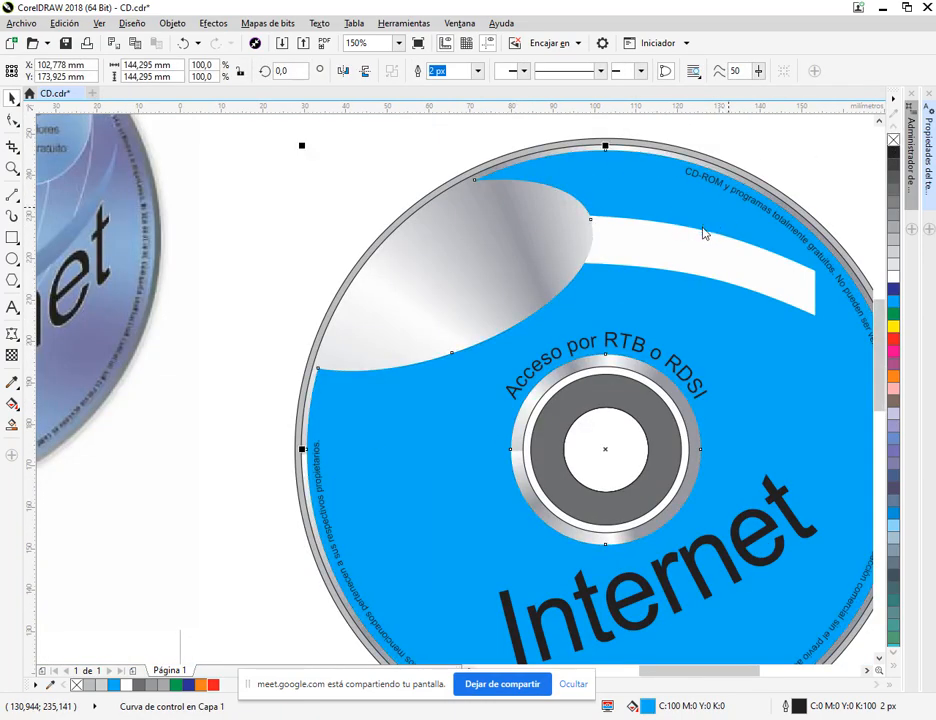
scroll(679, 230, right, 2)
key(Escape)
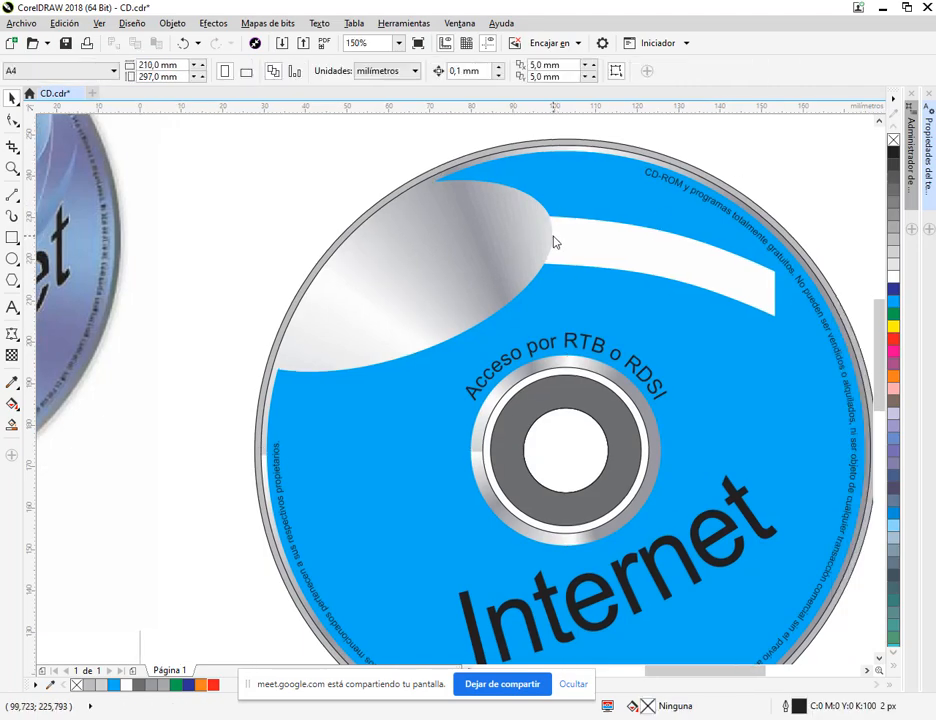
Step: Examine how the curved white banner sits between the silver shape and the disc's rim text, compared with the reference disc
scroll(585, 247, down, 2)
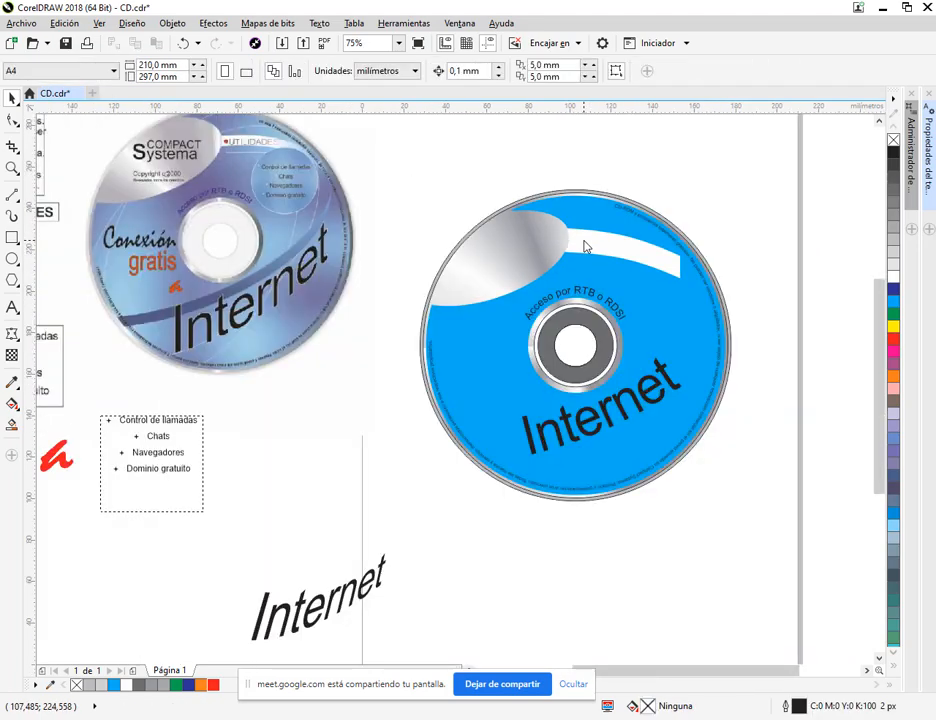
click(648, 254)
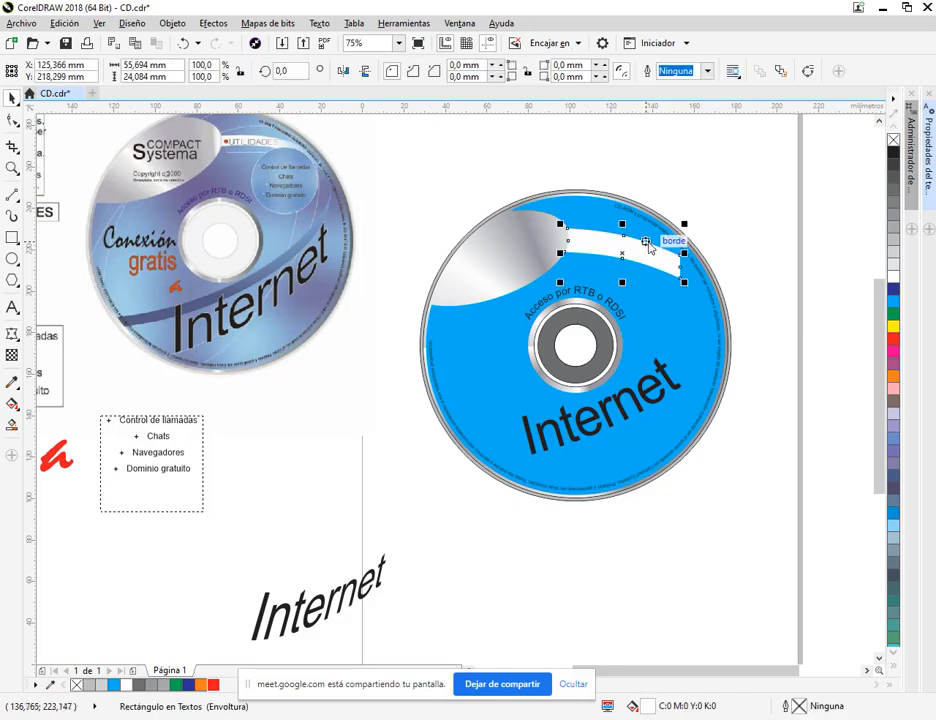
scroll(651, 247, up, 2)
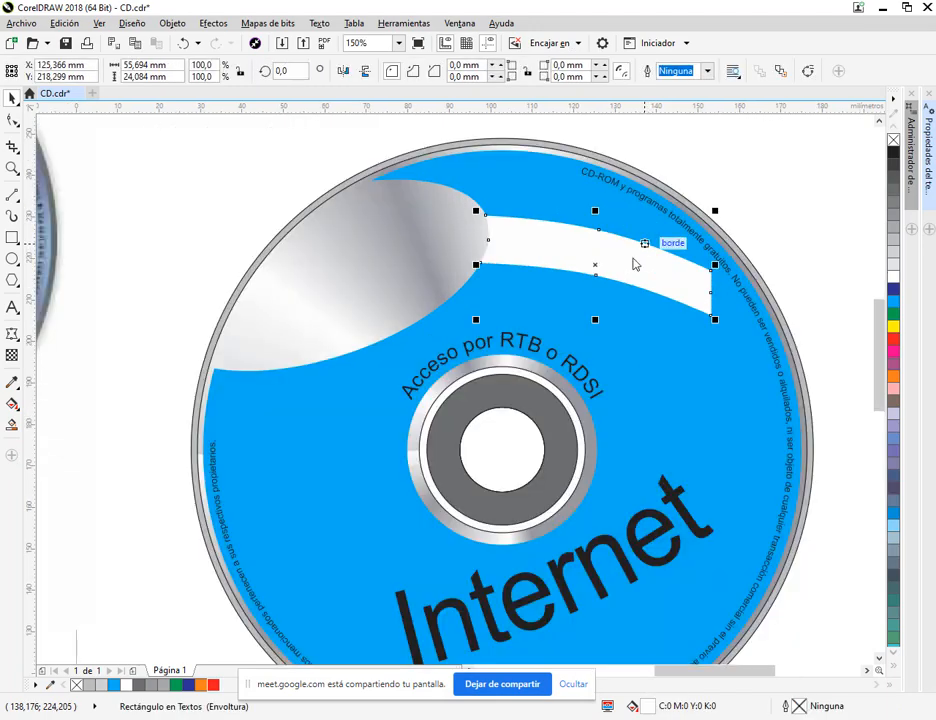
key(Tab)
click(662, 382)
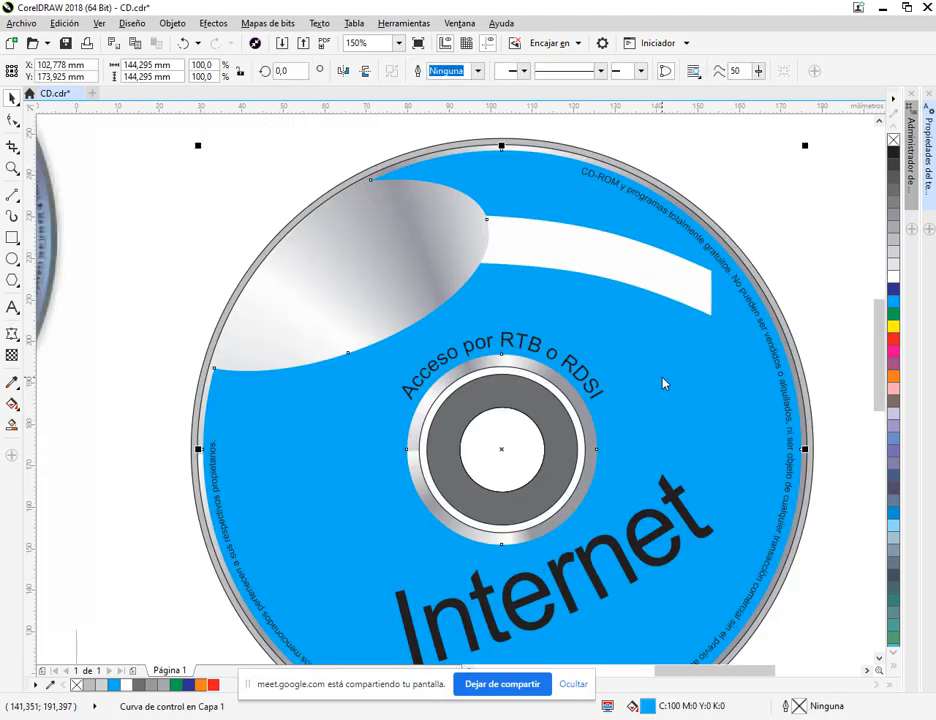
scroll(662, 380, down, 2)
click(664, 315)
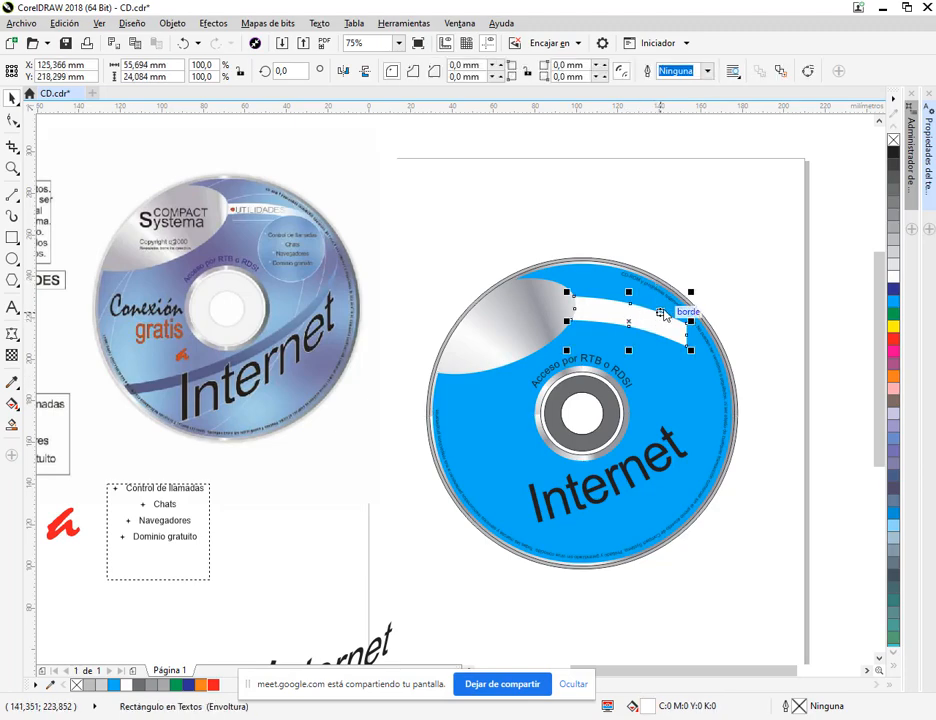
scroll(687, 336, up, 2)
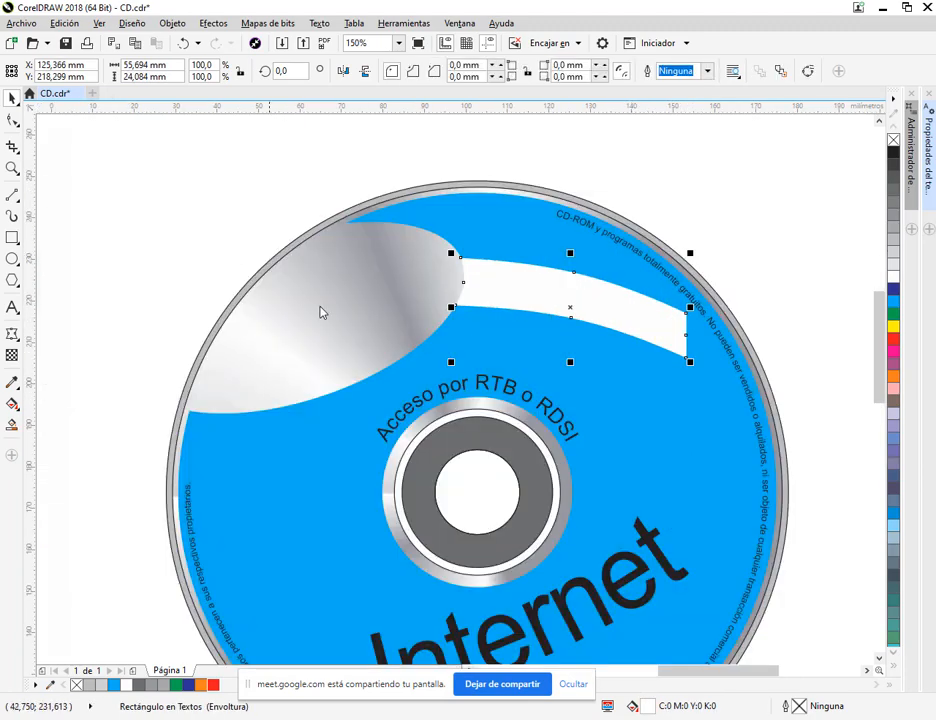
scroll(153, 228, down, 2)
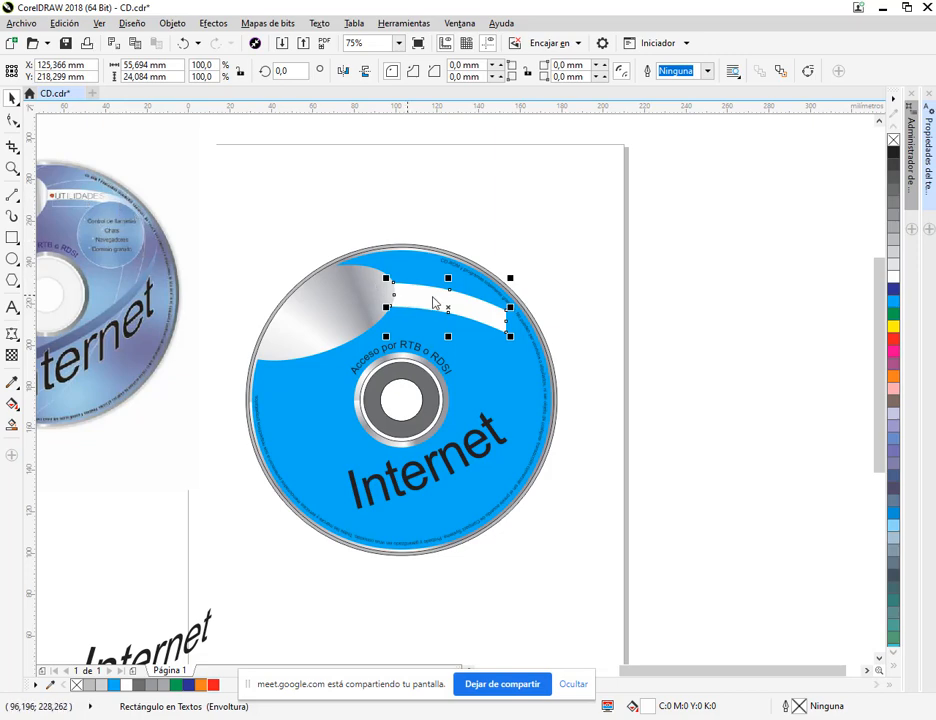
scroll(481, 312, up, 2)
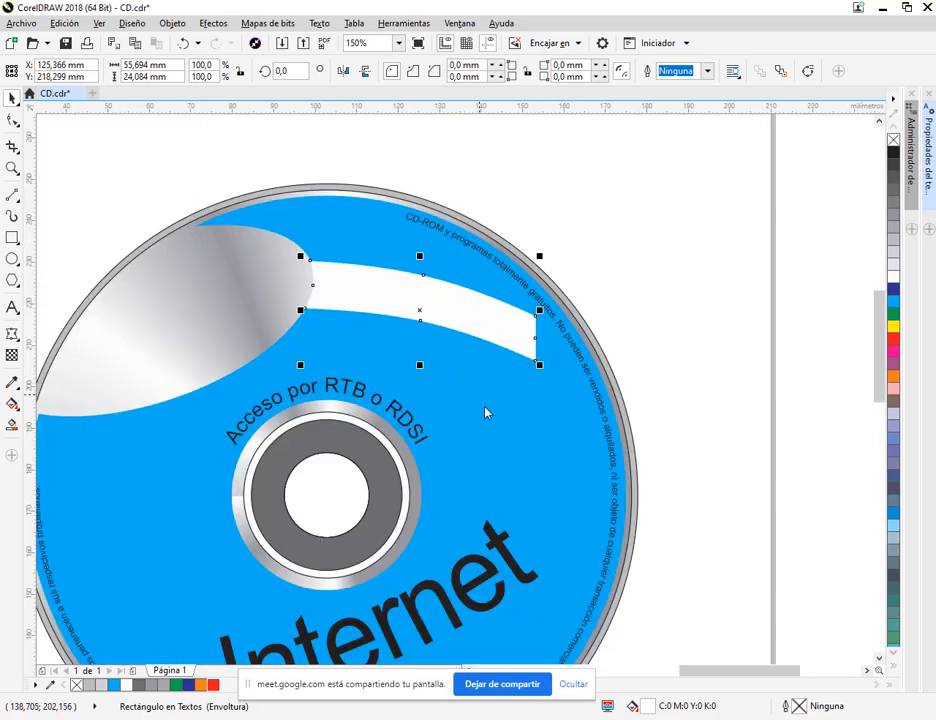
click(483, 408)
click(481, 405)
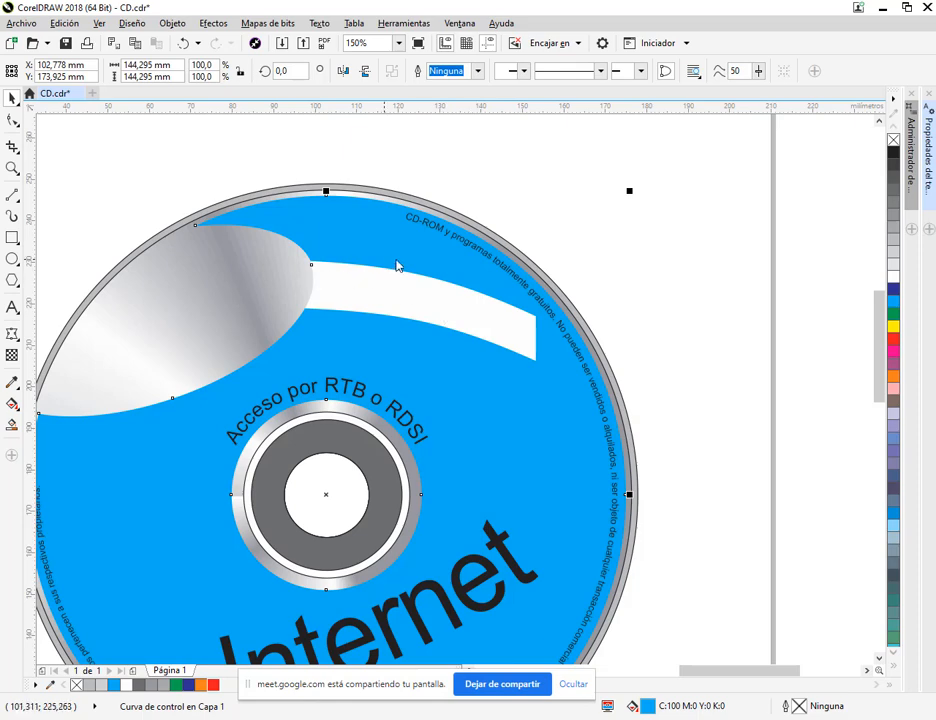
Step: Give the curved banner a linear gradient from white at the silver shape to the disc's blue at its right end
click(366, 286)
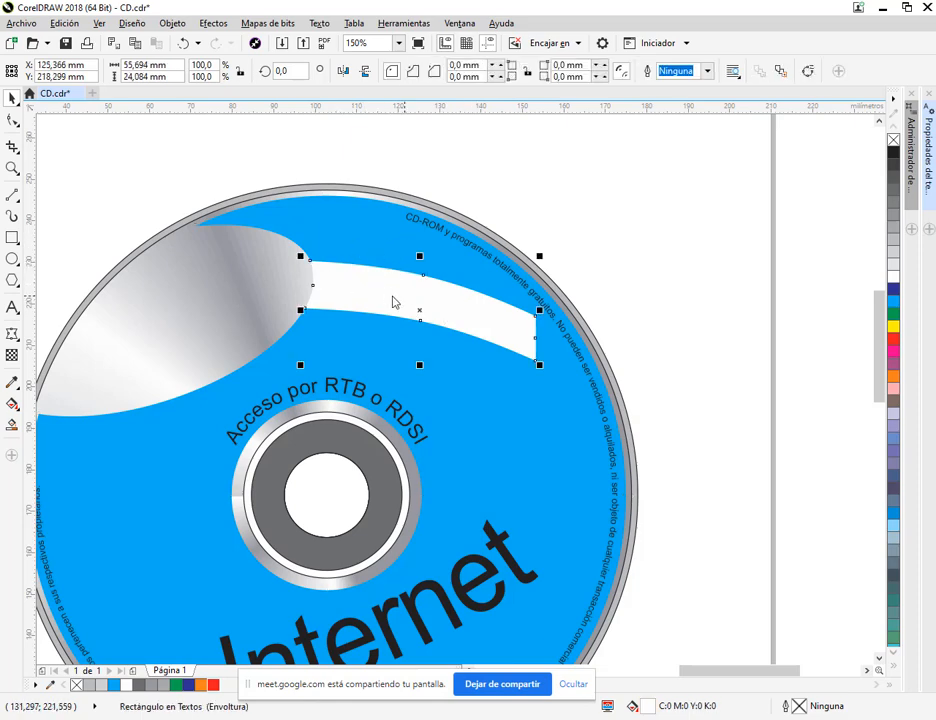
click(12, 403)
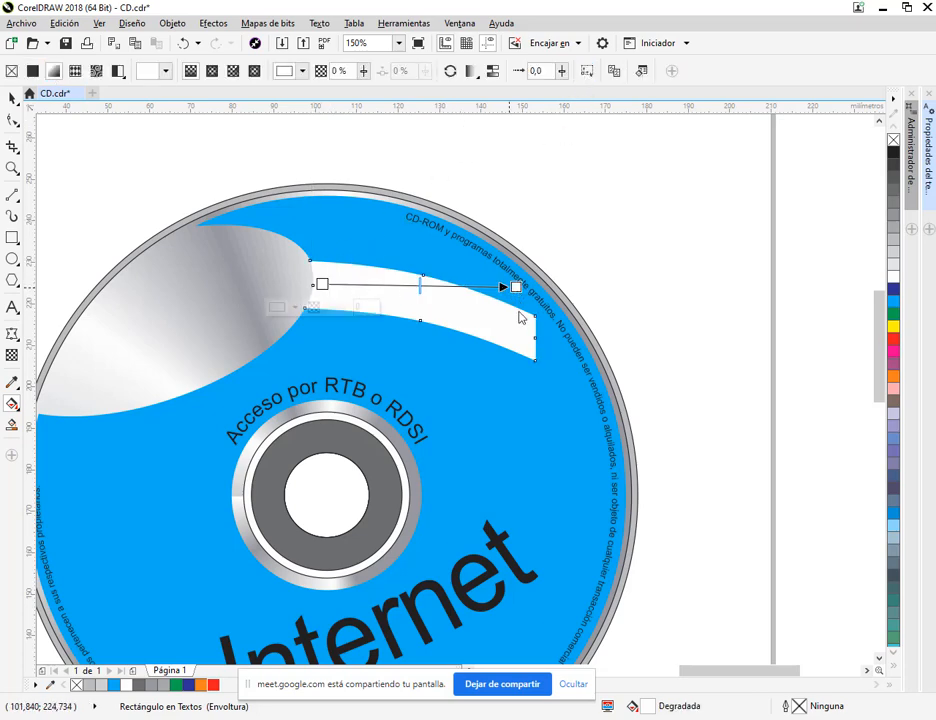
drag(516, 288, 533, 343)
drag(893, 308, 541, 341)
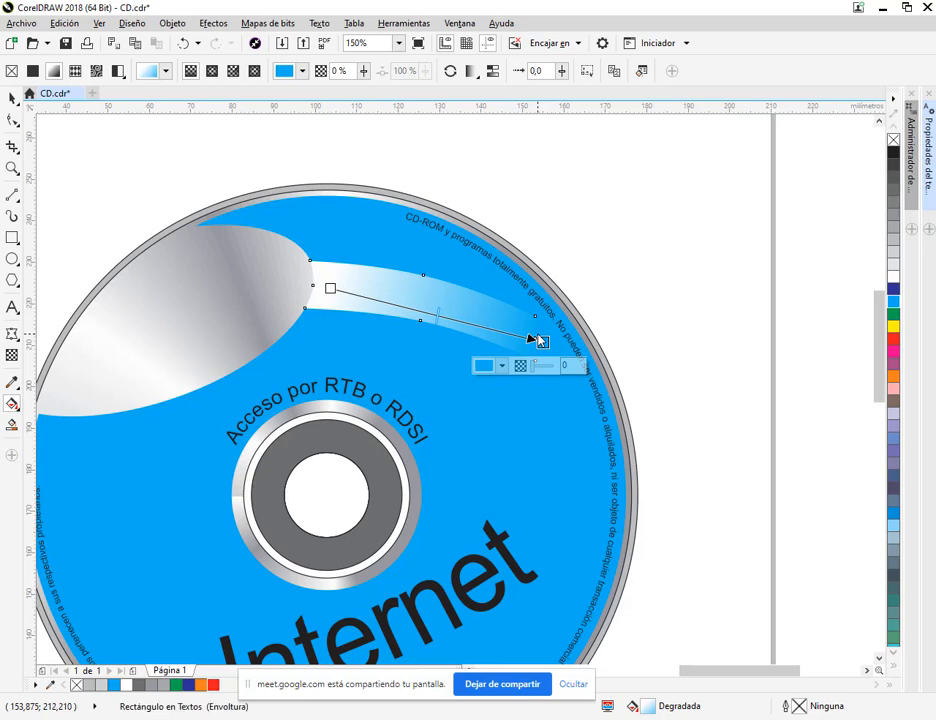
key(space)
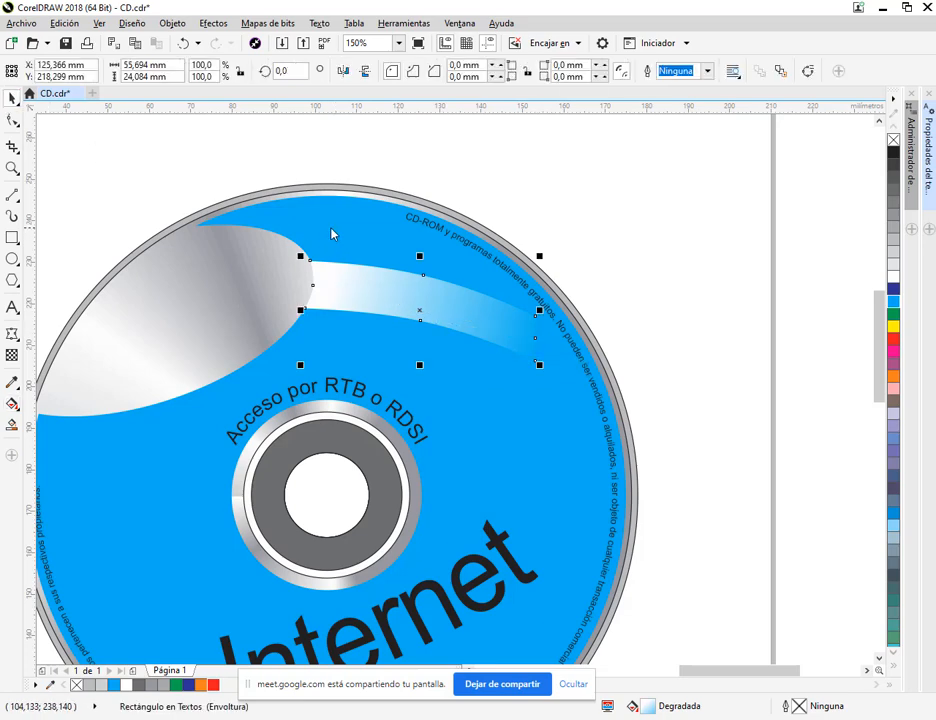
Step: Replace the blue disc shape's solid fill with a bitmap pattern fill and open the available patterns
click(332, 234)
click(335, 238)
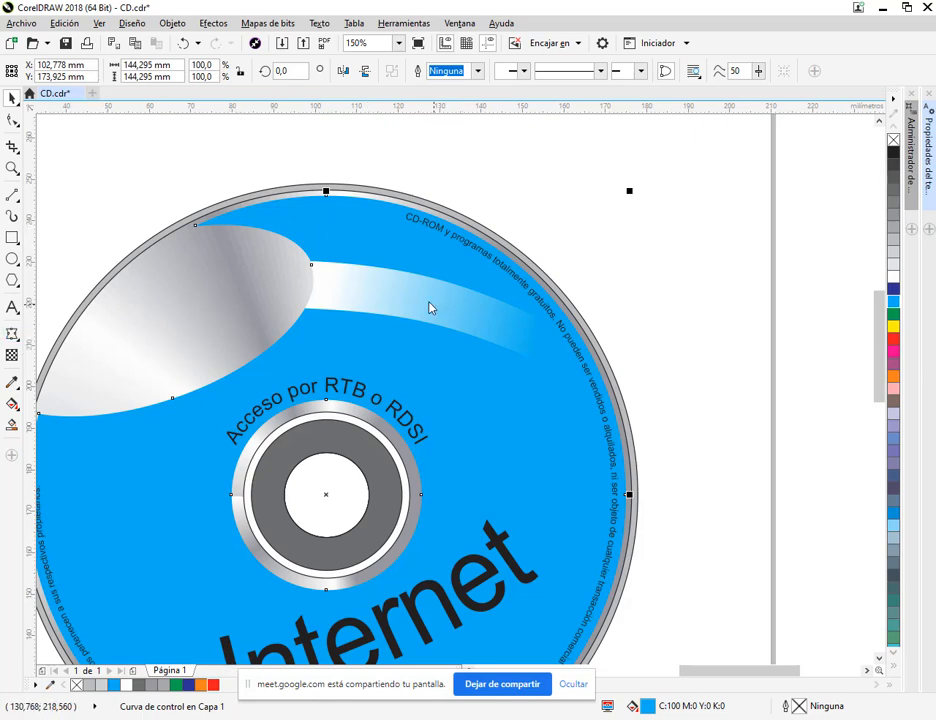
click(12, 404)
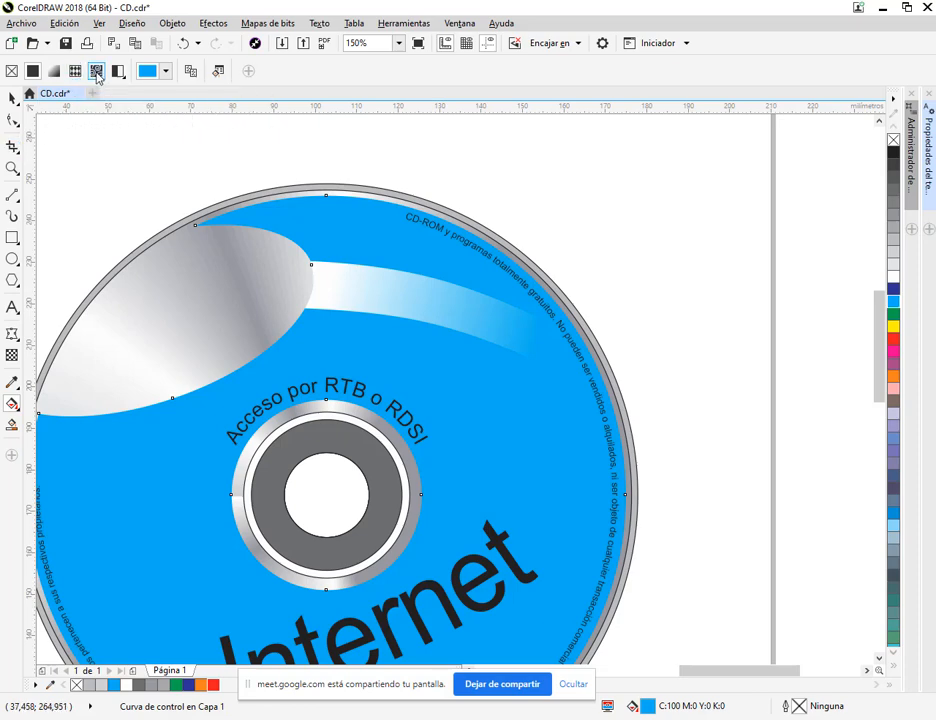
click(97, 75)
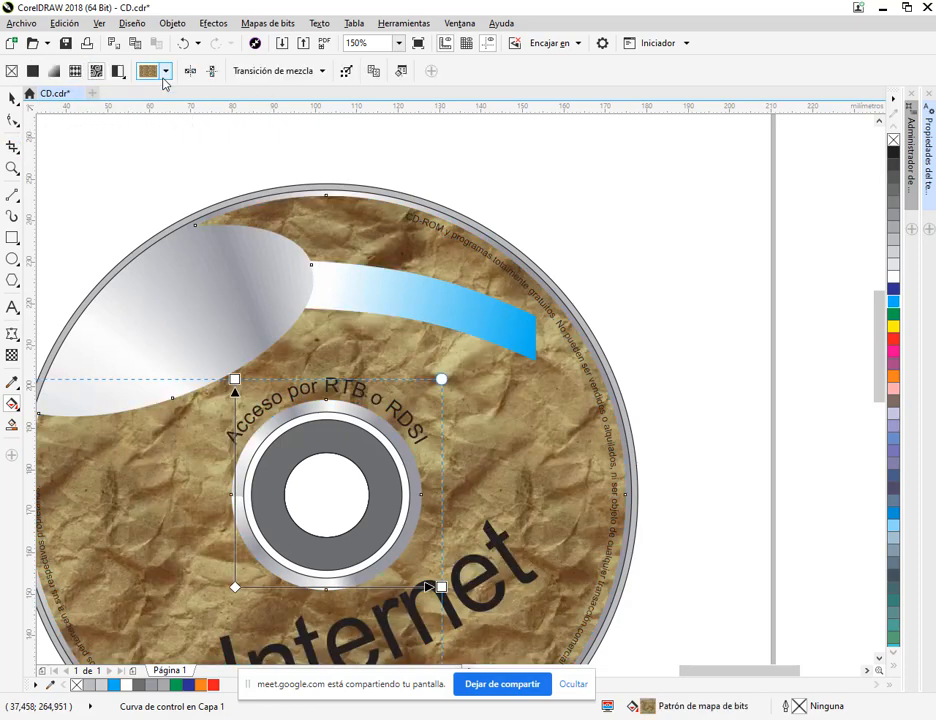
click(166, 72)
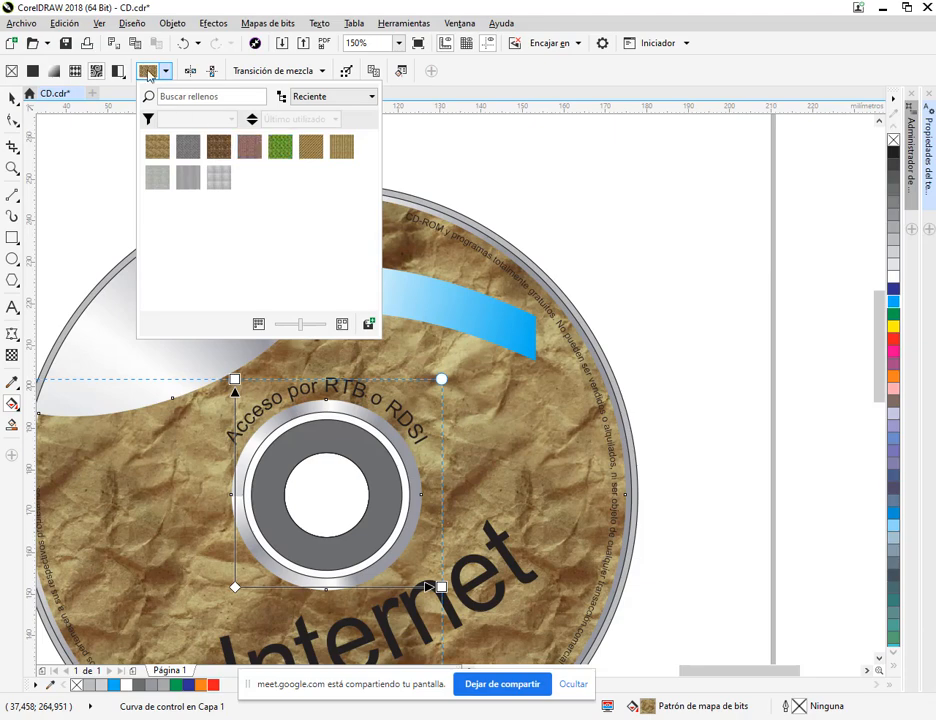
click(97, 75)
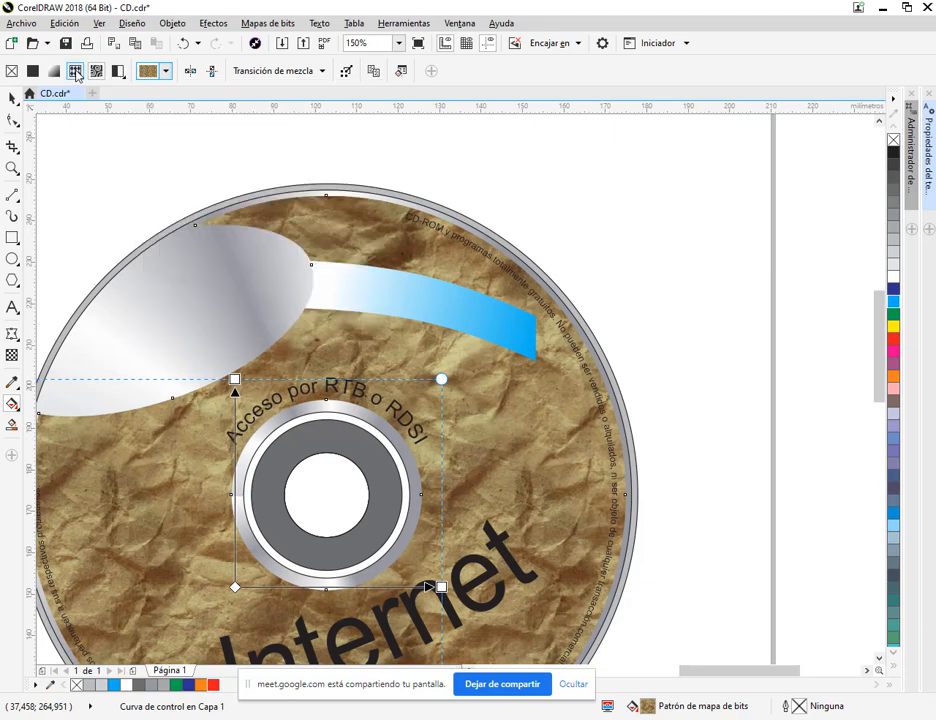
click(166, 72)
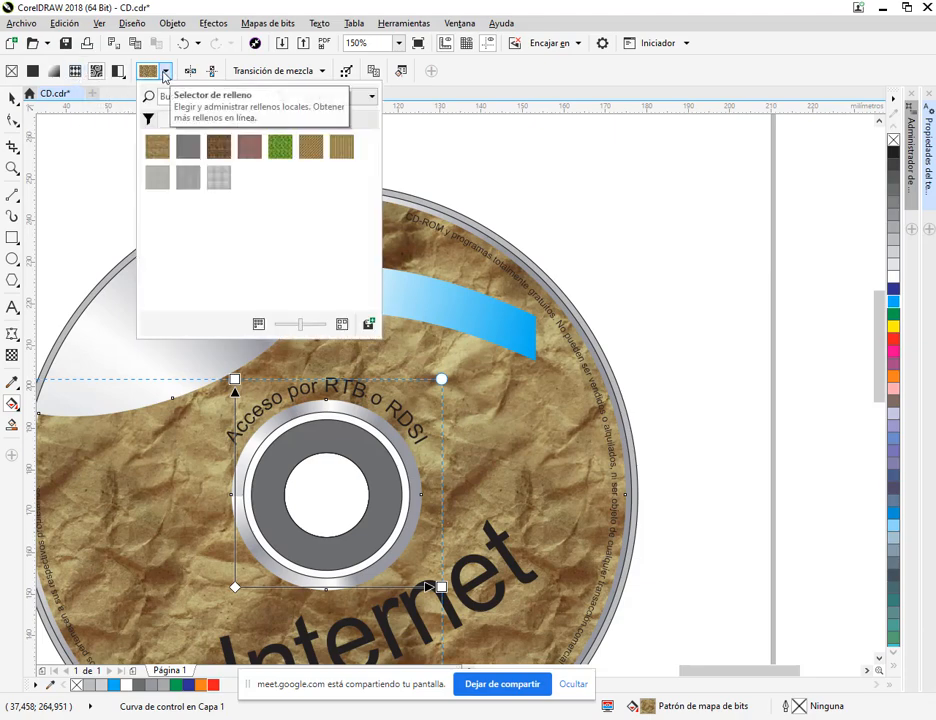
Step: Try the green foliage and grey block patterns on the disc, settling on the grey texture with fine vertical streaks
click(279, 152)
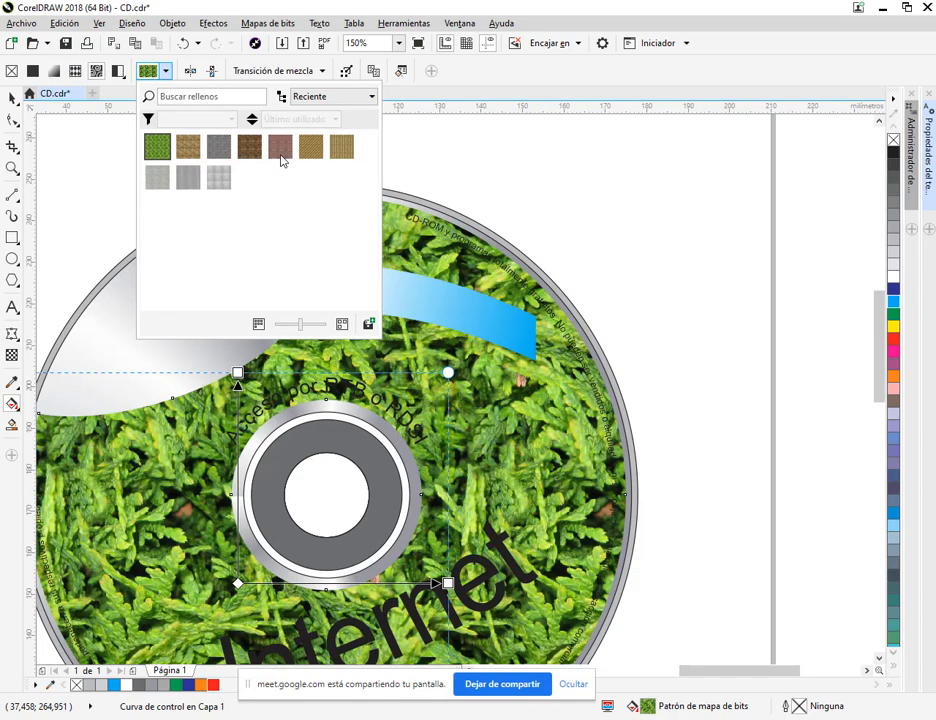
click(219, 178)
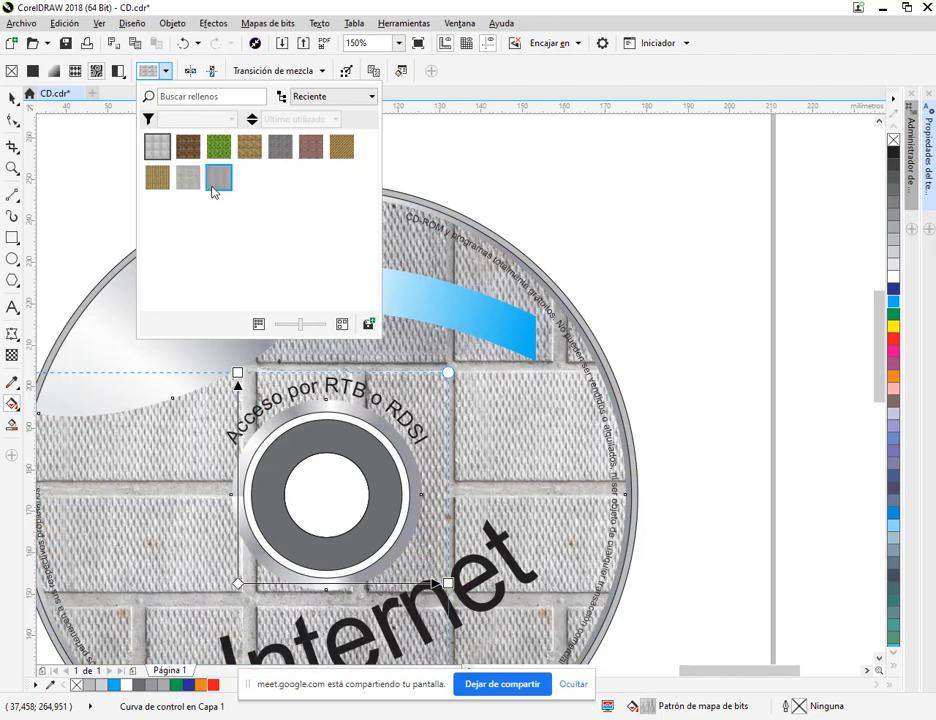
click(189, 180)
click(219, 182)
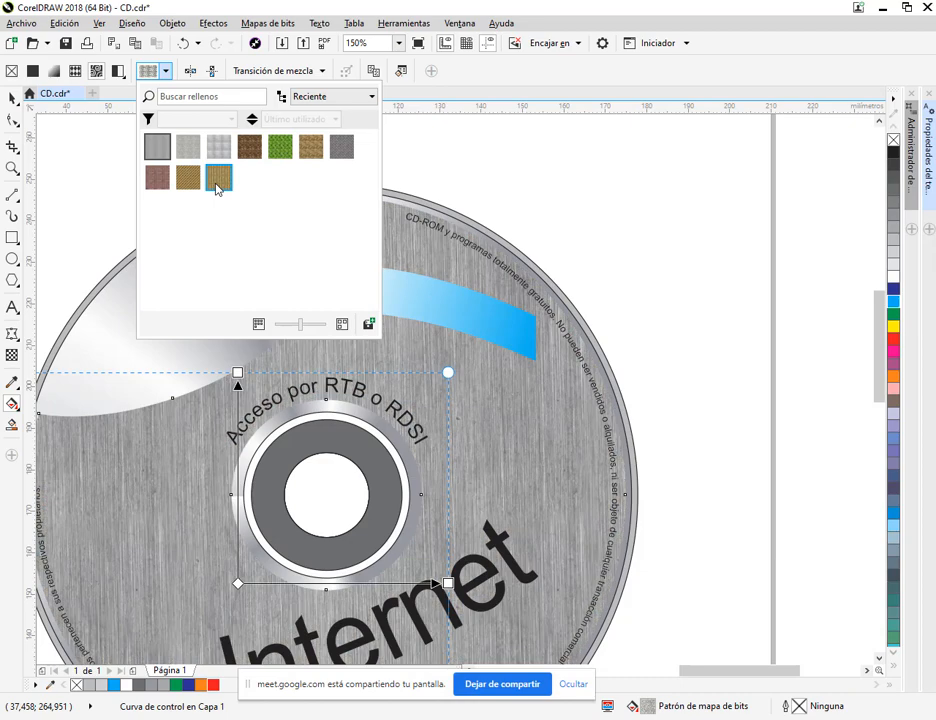
click(14, 101)
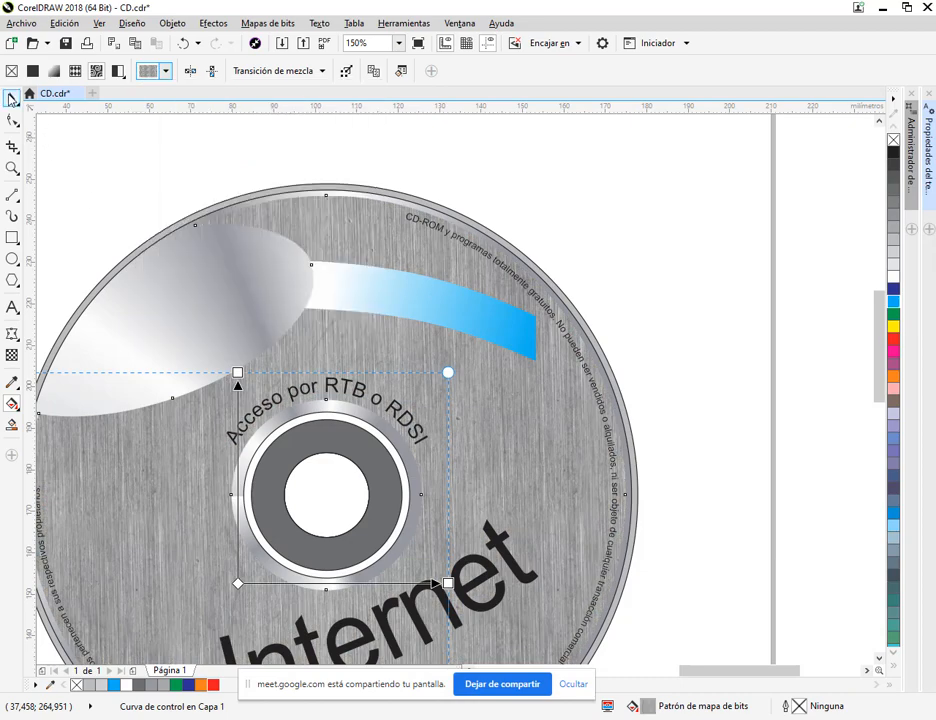
Step: Replace the curved banner's gradient with a solid white fill
click(575, 205)
click(452, 313)
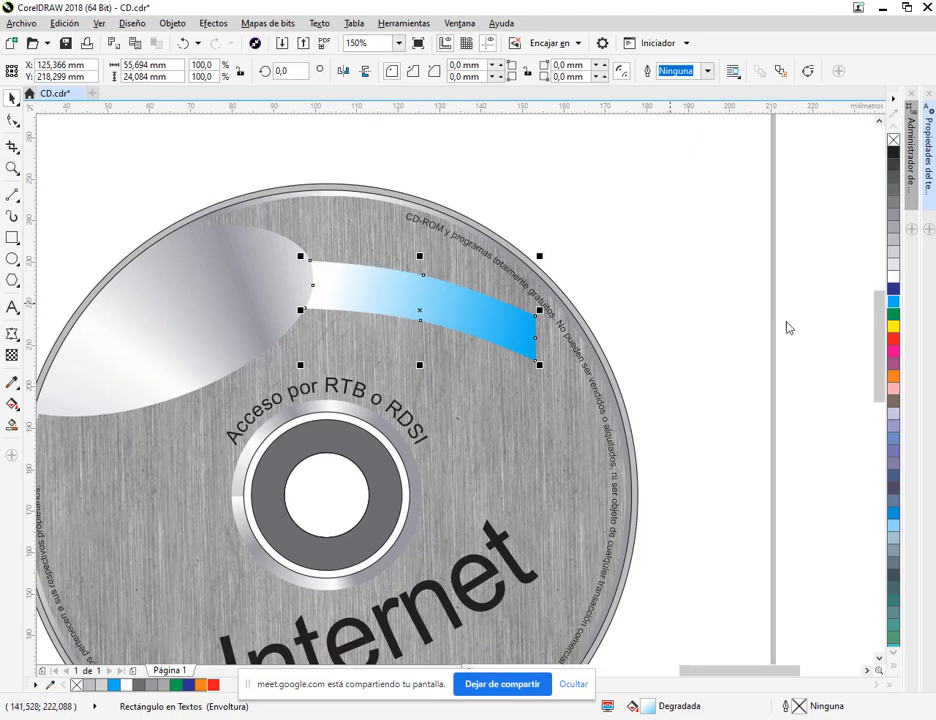
right_click(894, 277)
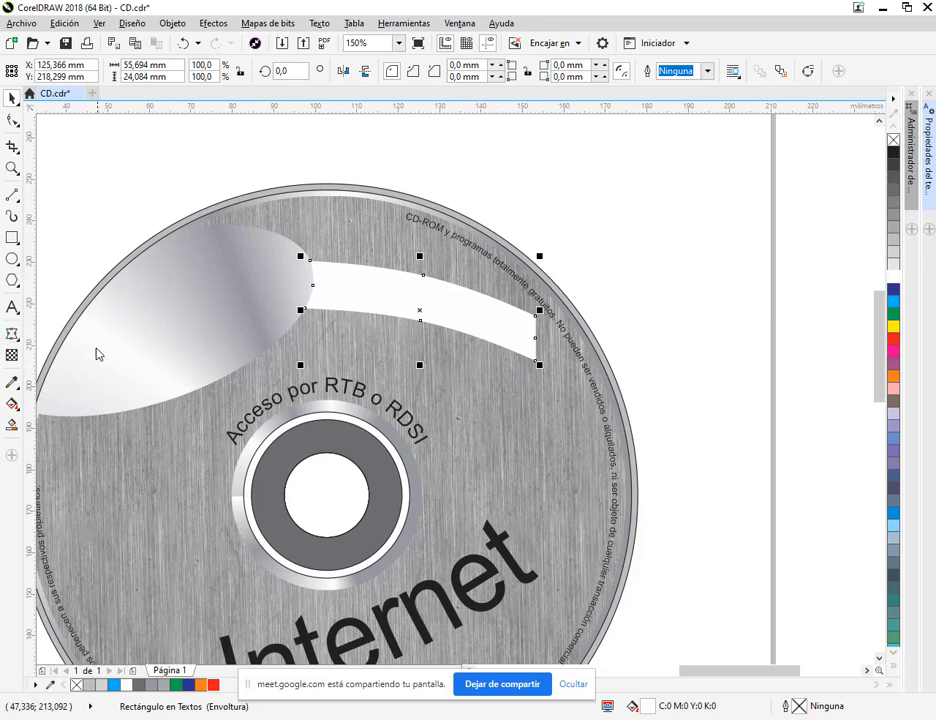
Step: Try a uniform transparency on the white banner, varying it from 50 to 73 and down to 49
click(12, 356)
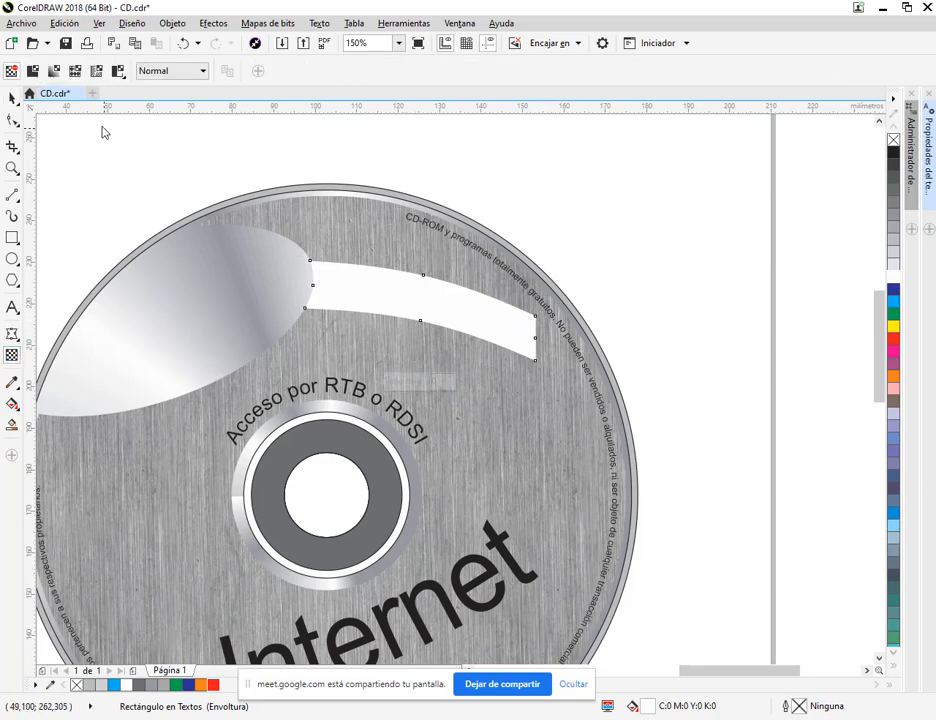
click(33, 71)
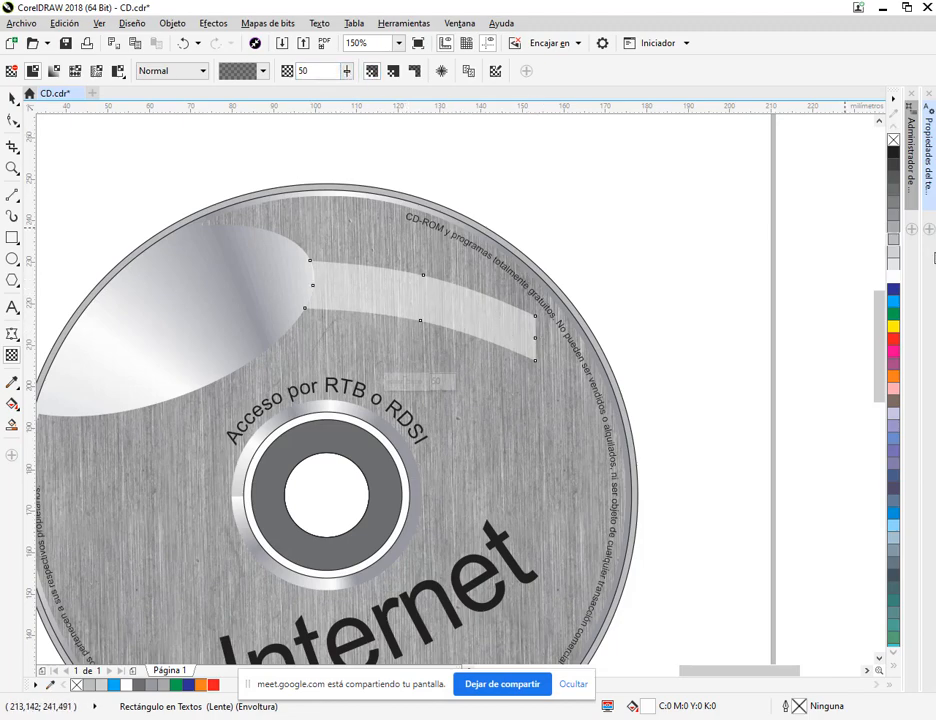
right_click(894, 302)
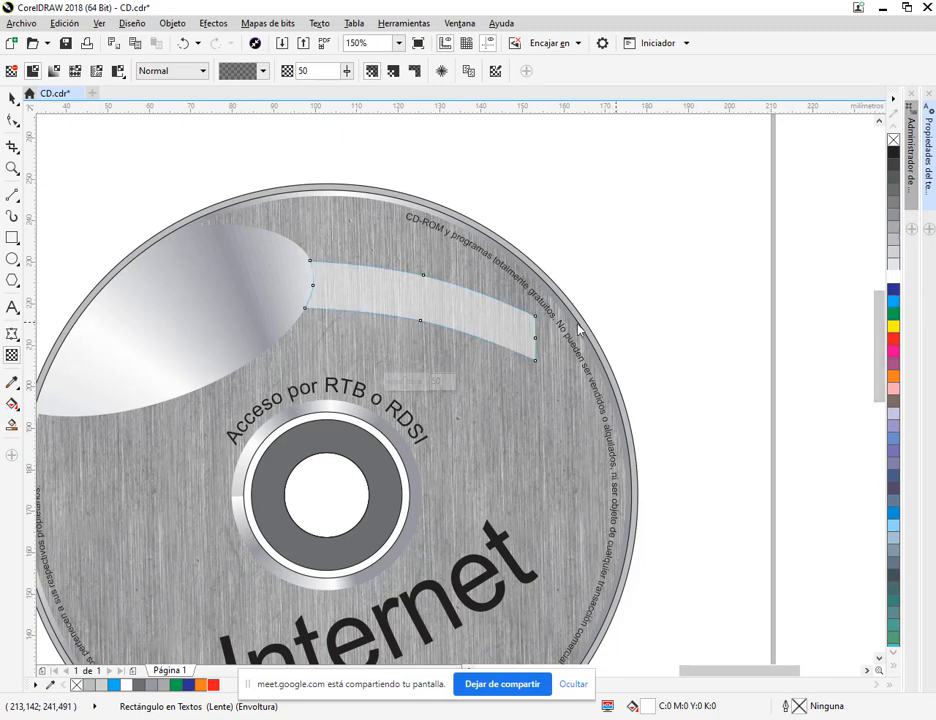
scroll(498, 318, up, 1)
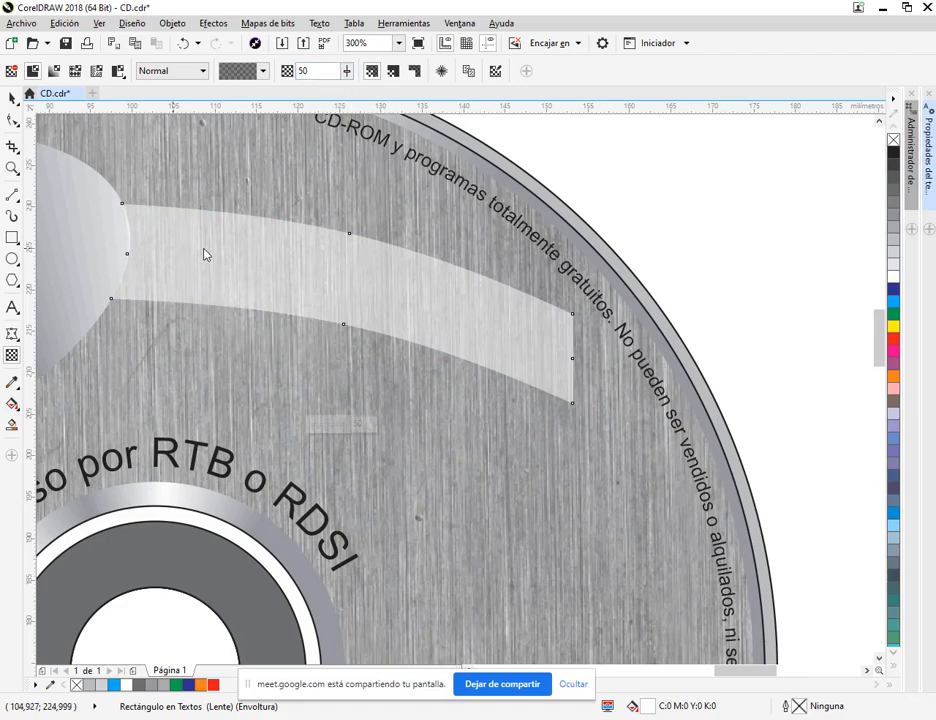
click(346, 71)
drag(350, 88, 363, 96)
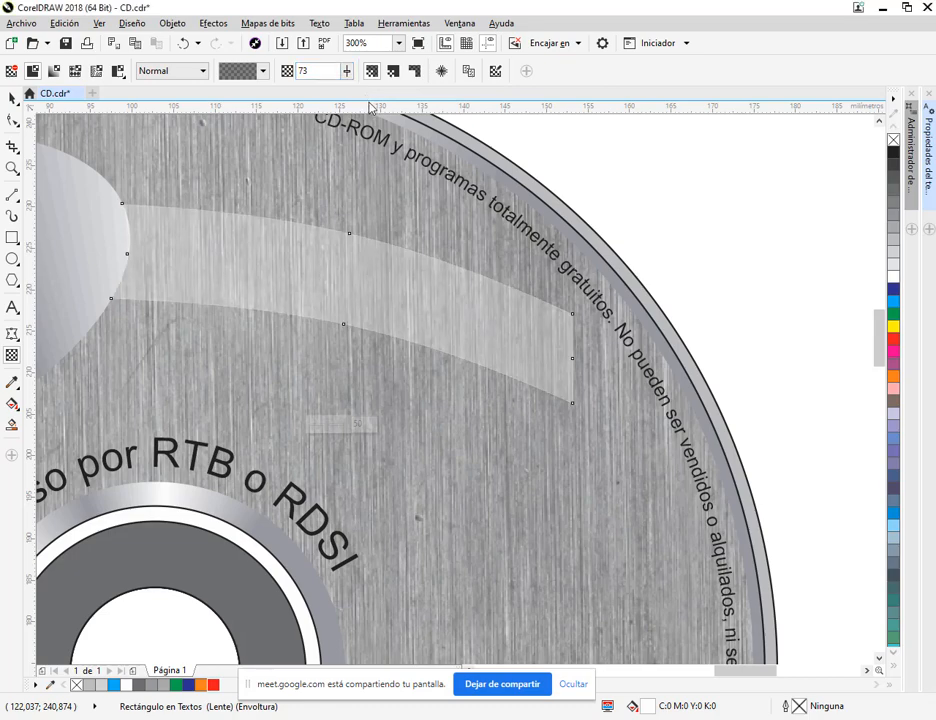
drag(348, 77, 367, 89)
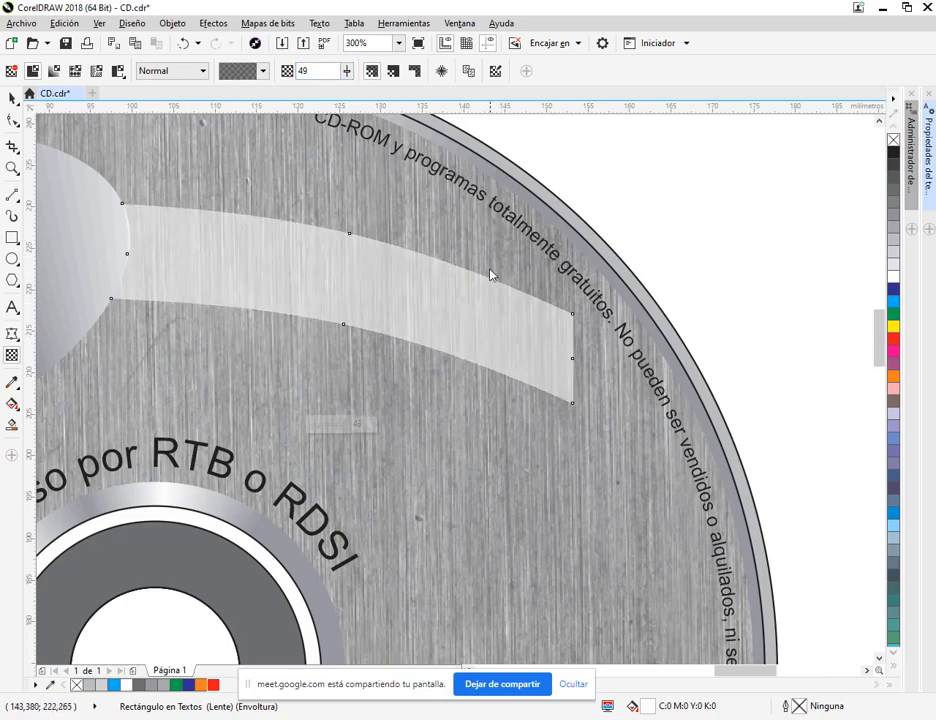
Step: Apply a linear gradient transparency to the banner, running from the silver shape's edge to the banner's right end
click(56, 74)
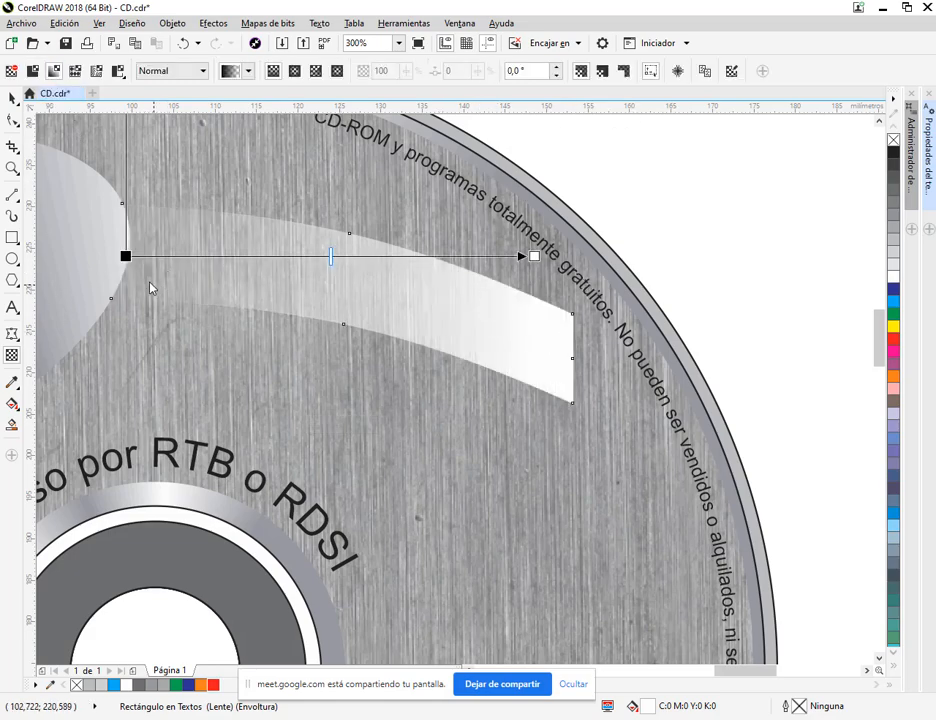
mouse_move(127, 262)
mouse_down()
mouse_move(130, 242)
mouse_move(135, 249)
mouse_move(127, 243)
mouse_up()
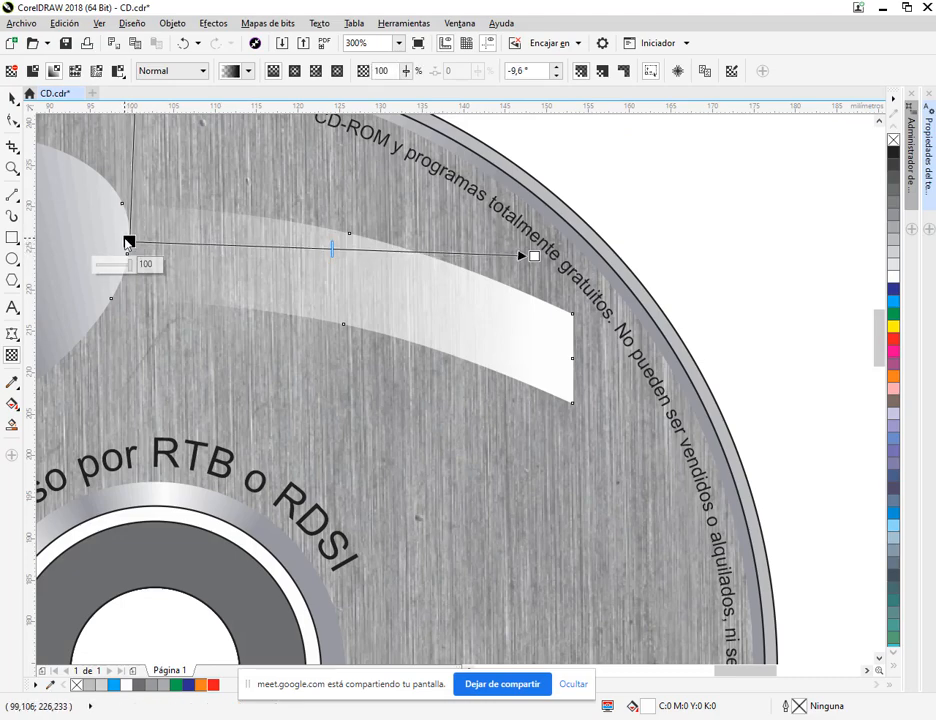
drag(534, 256, 570, 354)
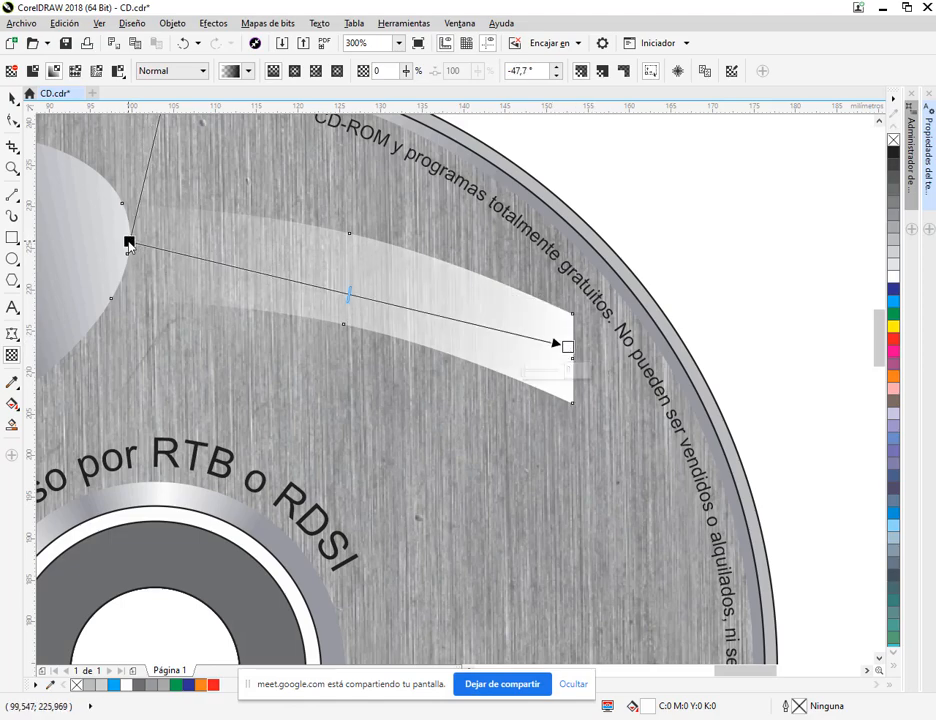
Step: Set the banner's gradient transparency to 0 at the silver shape and 100 at the right end
click(129, 243)
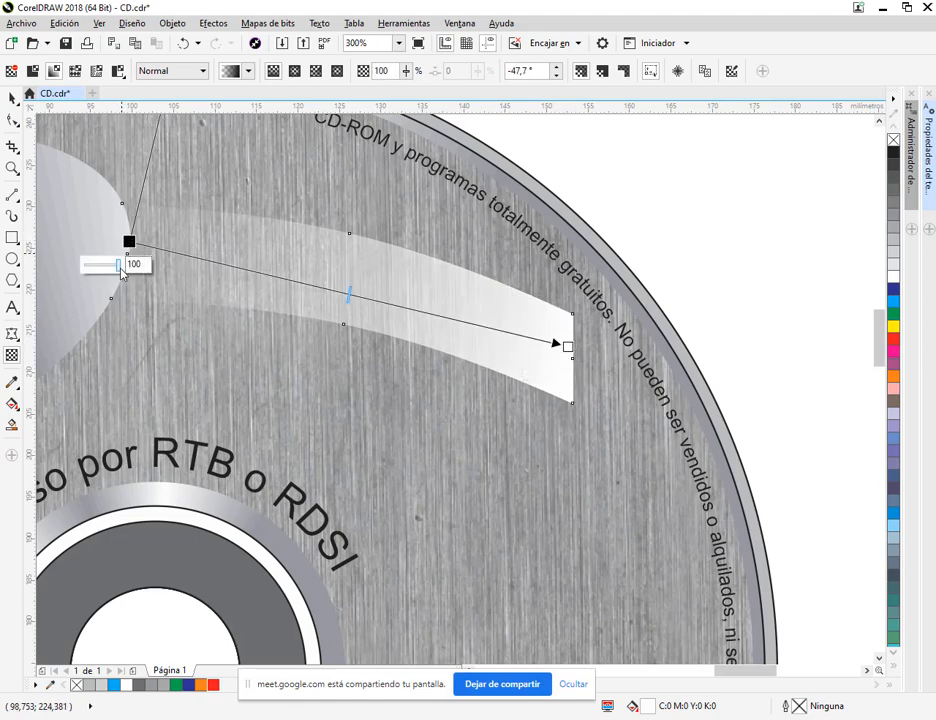
drag(118, 266, 84, 266)
click(130, 265)
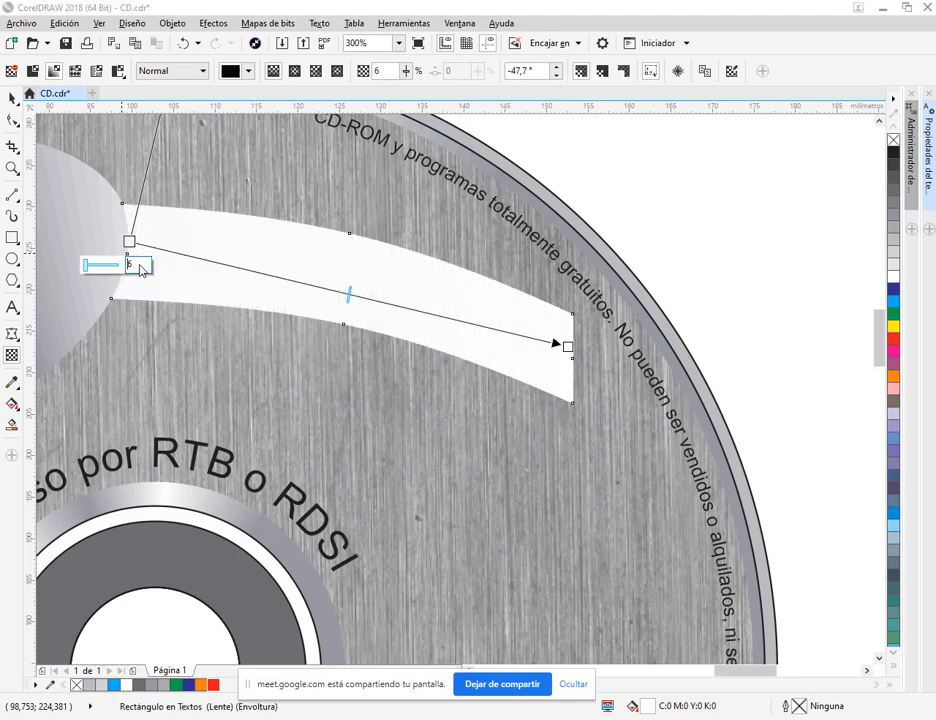
text(0)
click(567, 346)
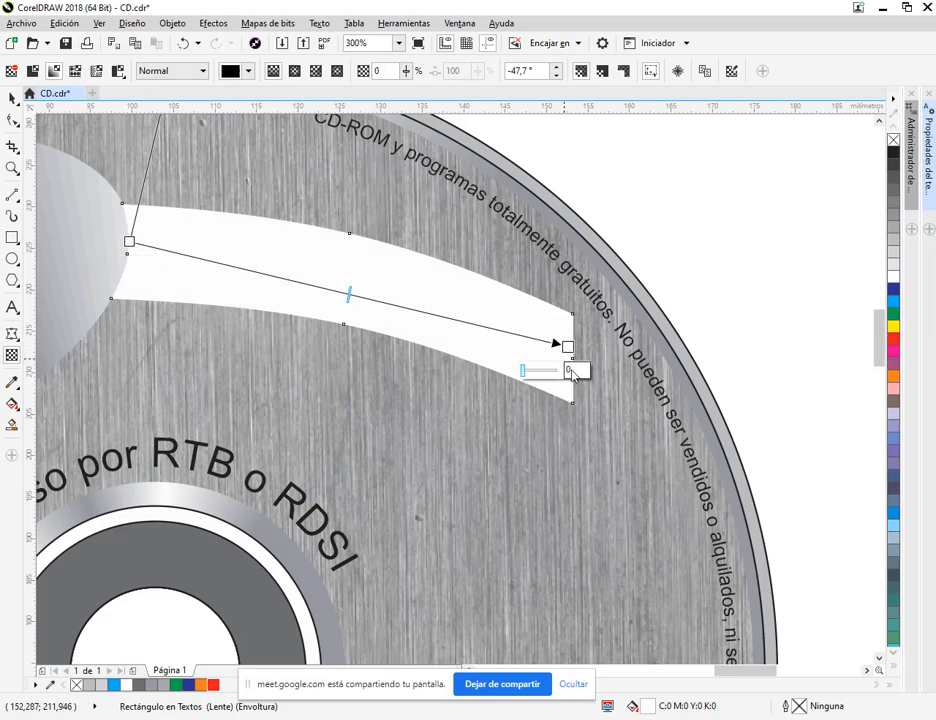
drag(577, 373, 564, 374)
text(100)
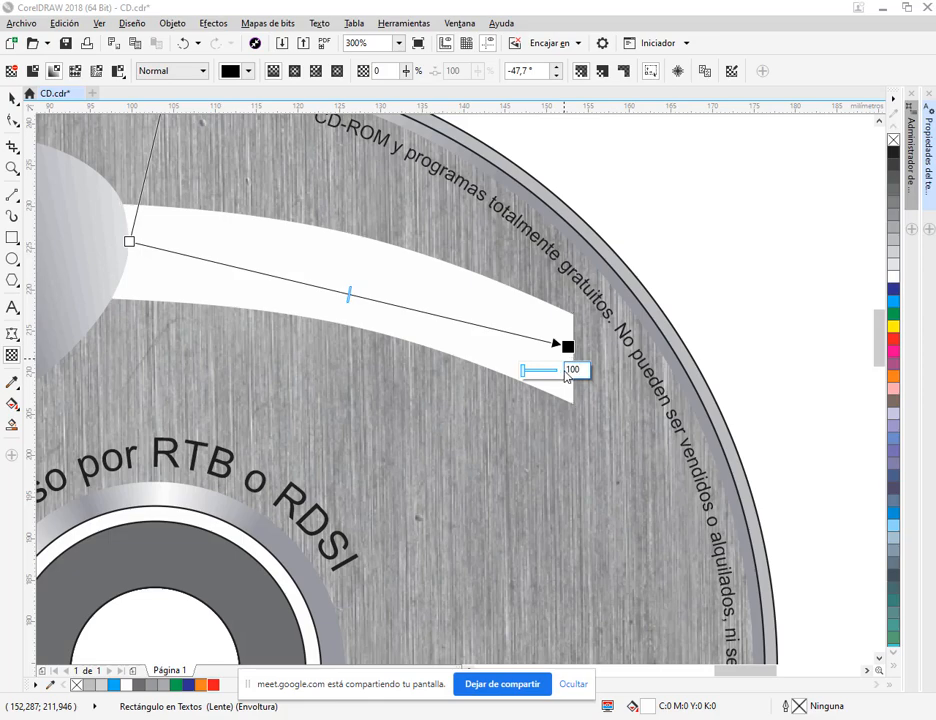
key(Return)
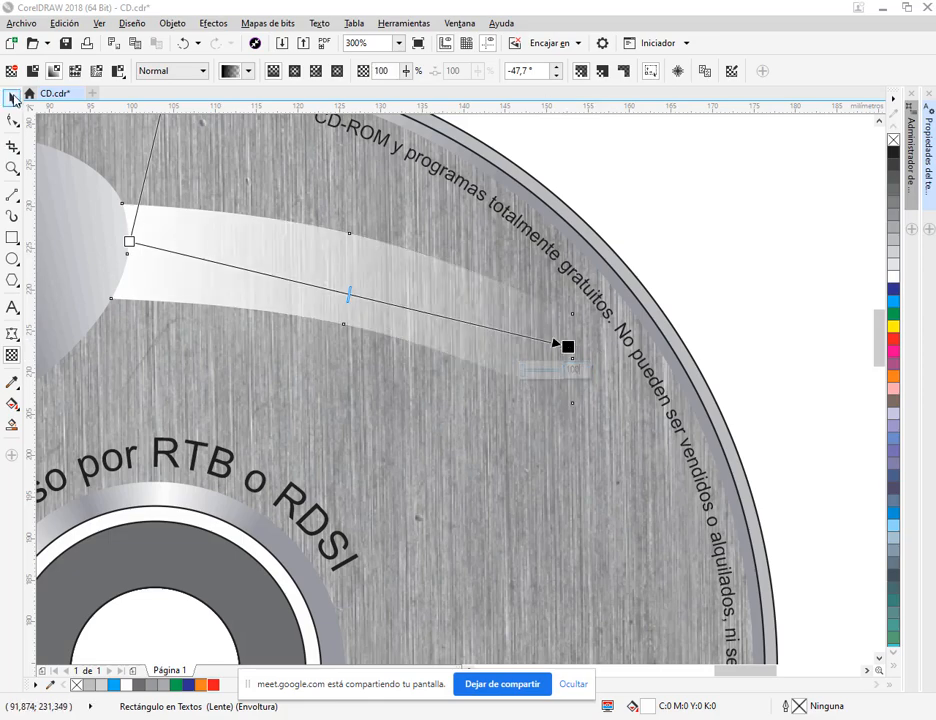
Step: Examine how the white banner fades into the patterned disc background, checking the banner, rim text and disc shape
click(12, 97)
key(Escape)
click(265, 275)
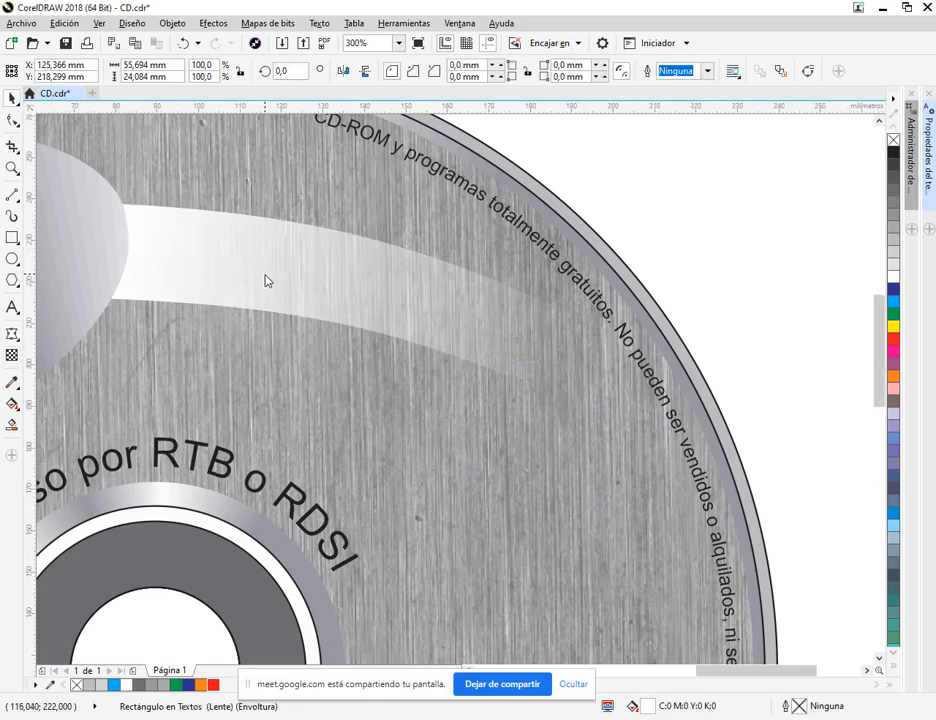
scroll(253, 203, down, 2)
click(220, 197)
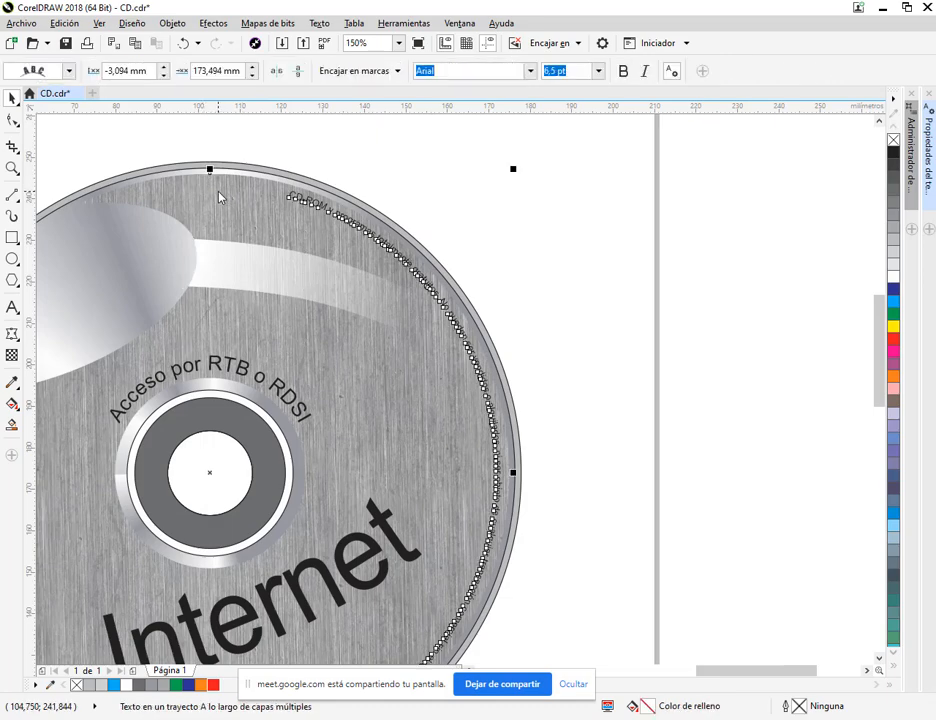
click(226, 208)
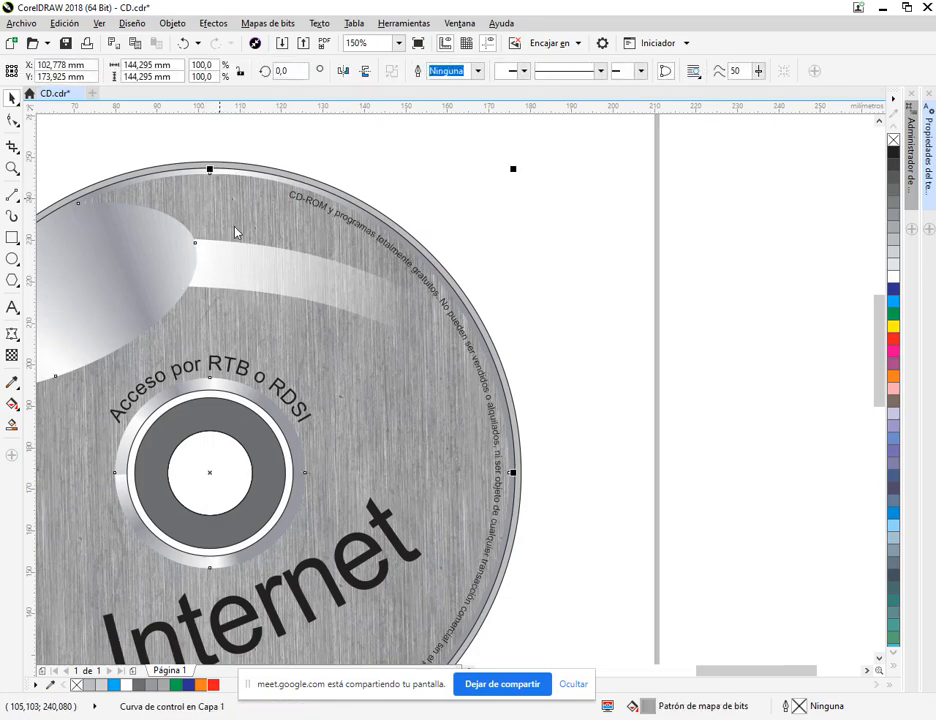
click(536, 246)
click(224, 269)
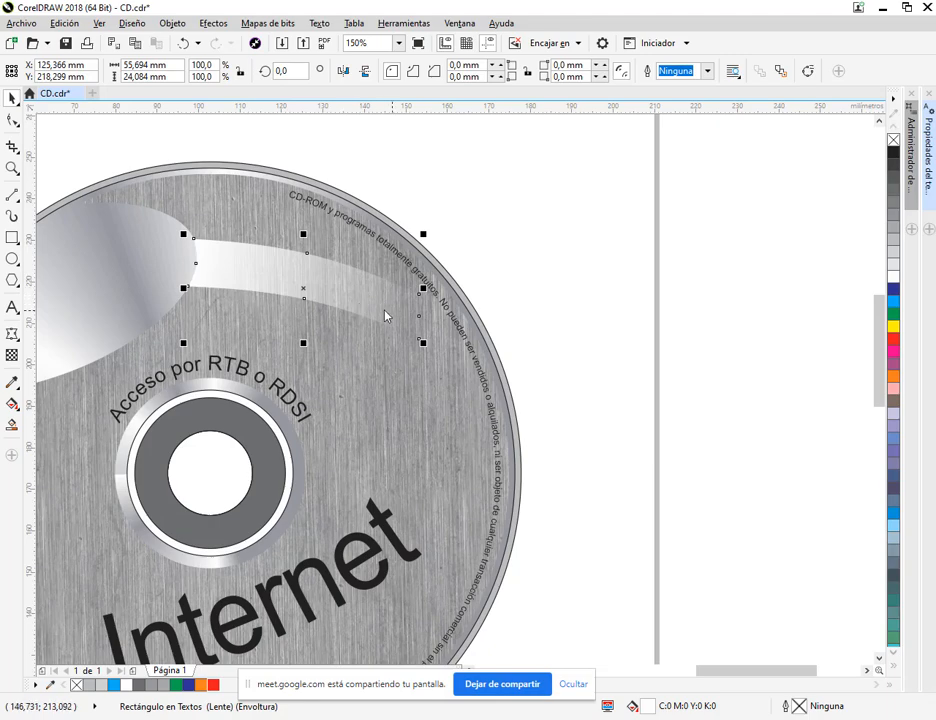
Step: Extend the fully transparent end of the banner's gradient transparency beyond its right end, down toward the disc's rim text
scroll(370, 300, up, 2)
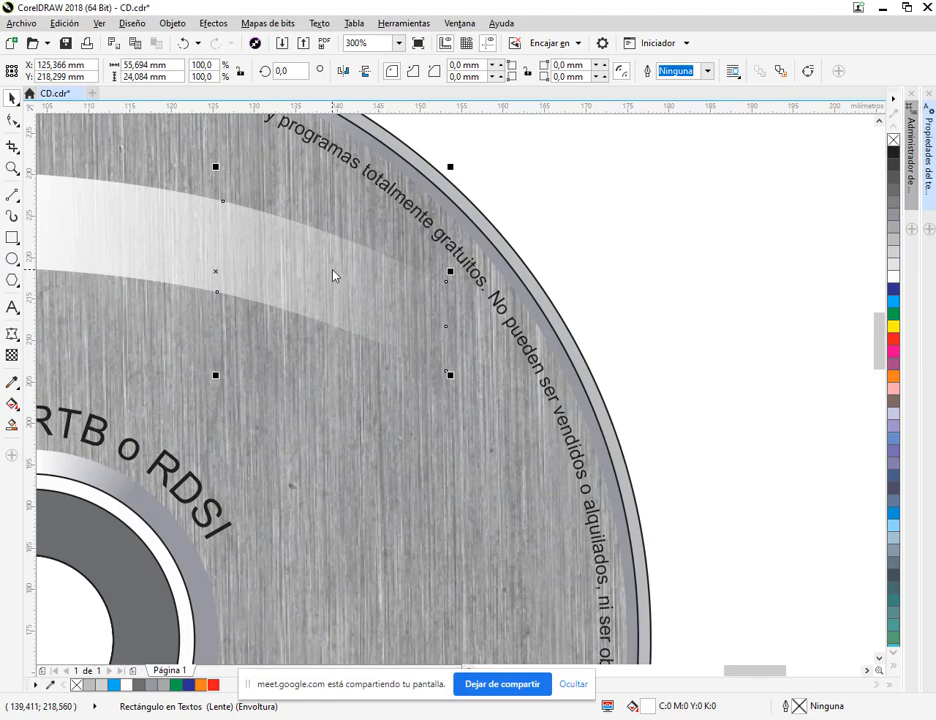
drag(300, 268, 451, 321)
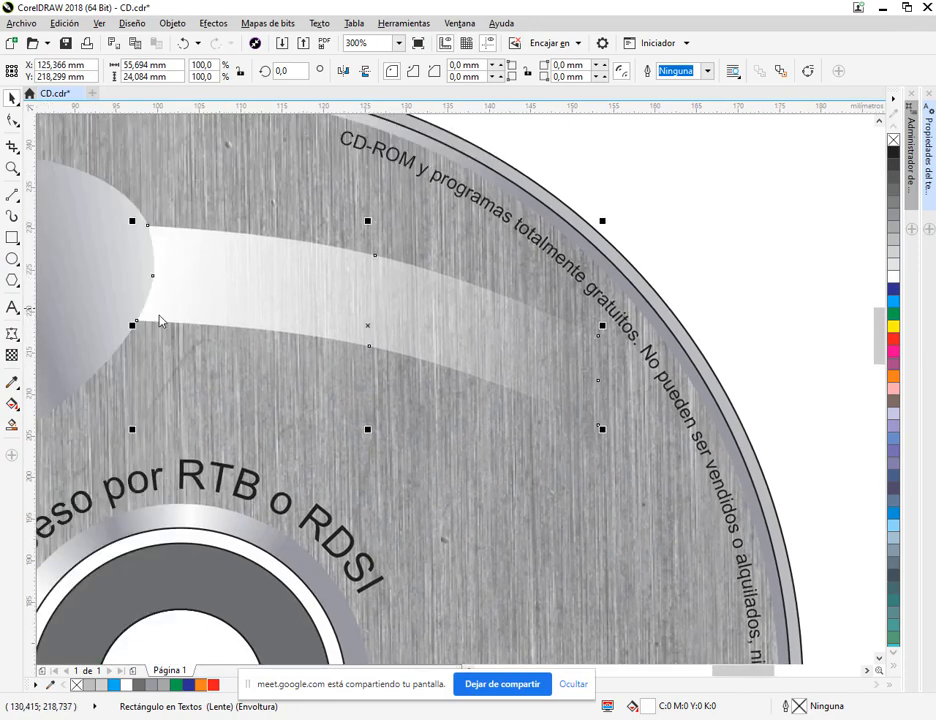
click(12, 356)
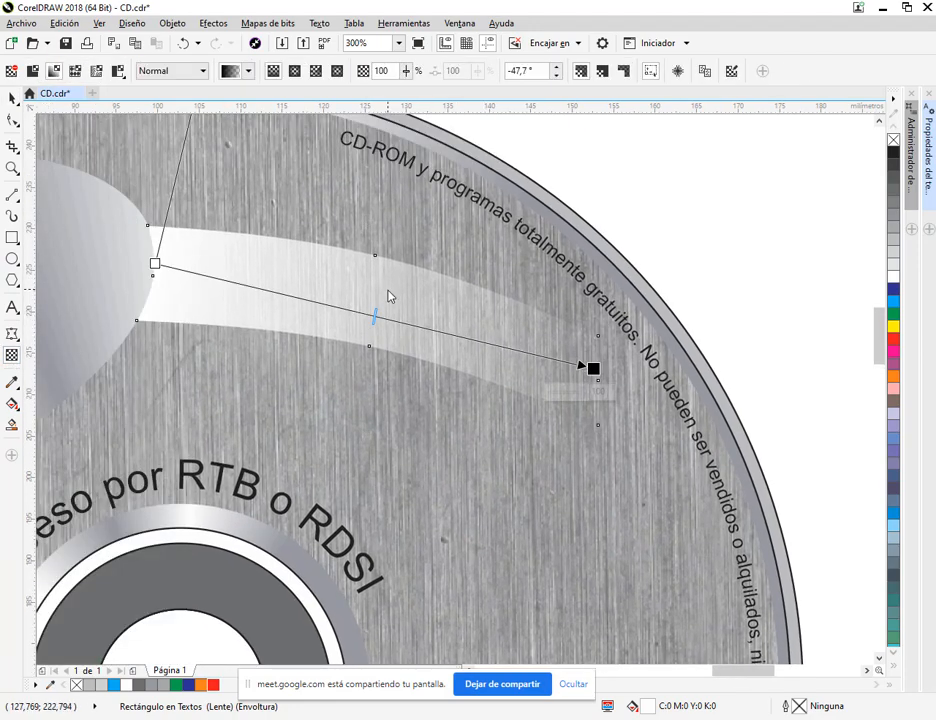
drag(597, 369, 645, 402)
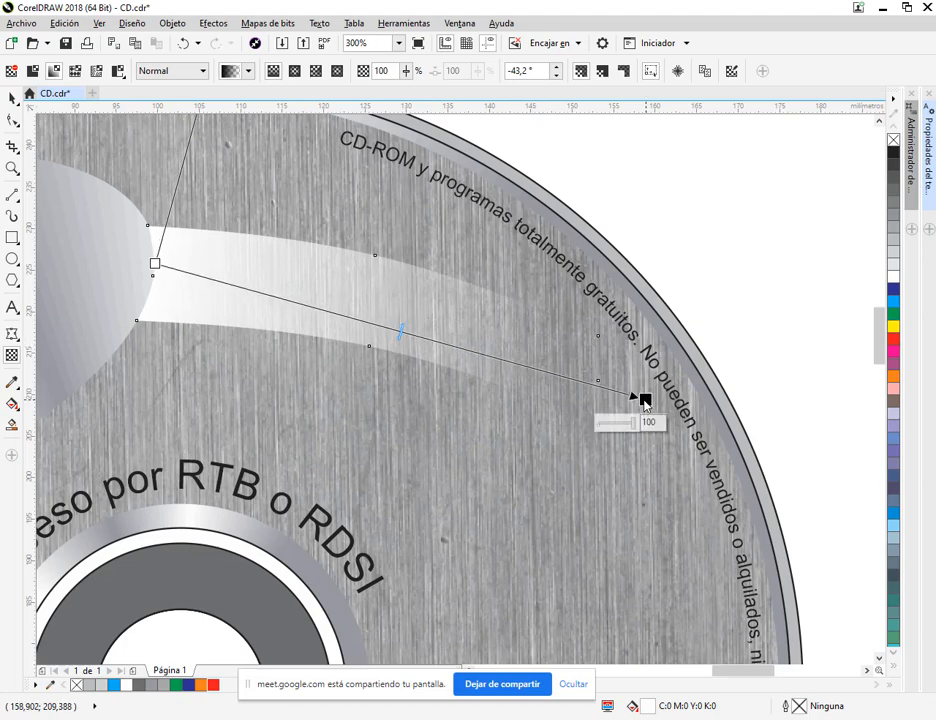
click(613, 378)
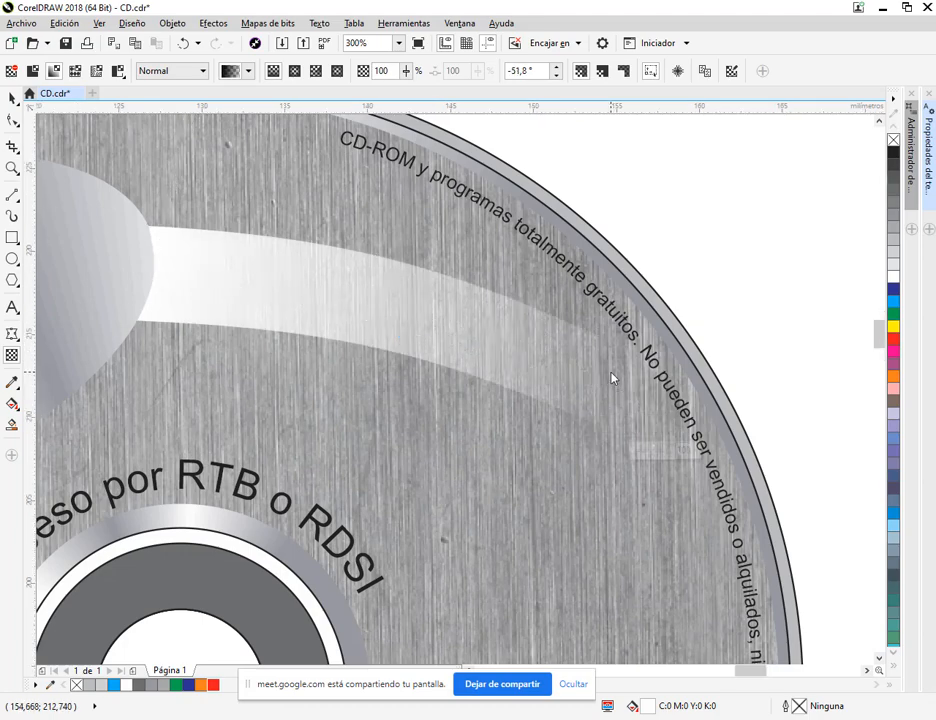
Step: Pull the fully transparent end of the banner's gradient transparency back inside its right end so it fades sooner, and deselect the banner
scroll(603, 355, up, 4)
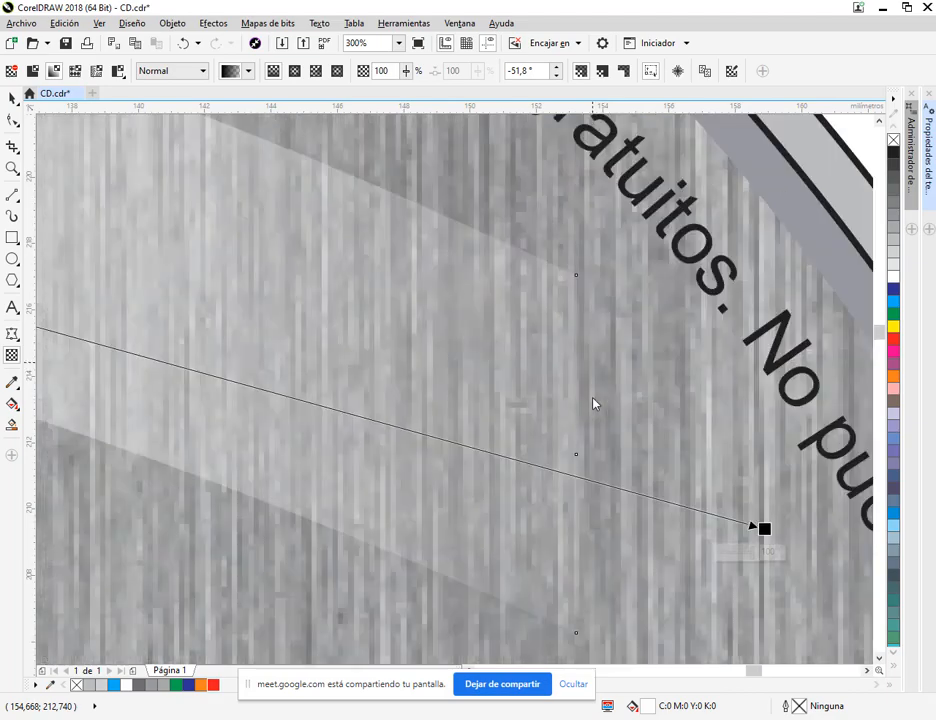
scroll(591, 355, down, 2)
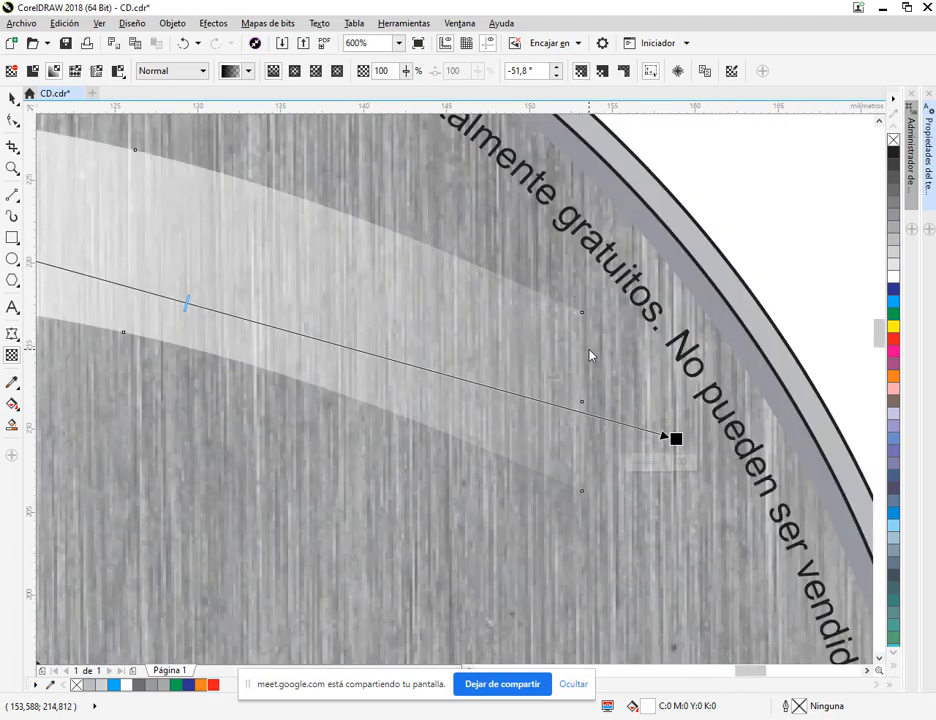
scroll(652, 441, down, 2)
drag(623, 389, 529, 362)
click(12, 98)
click(696, 224)
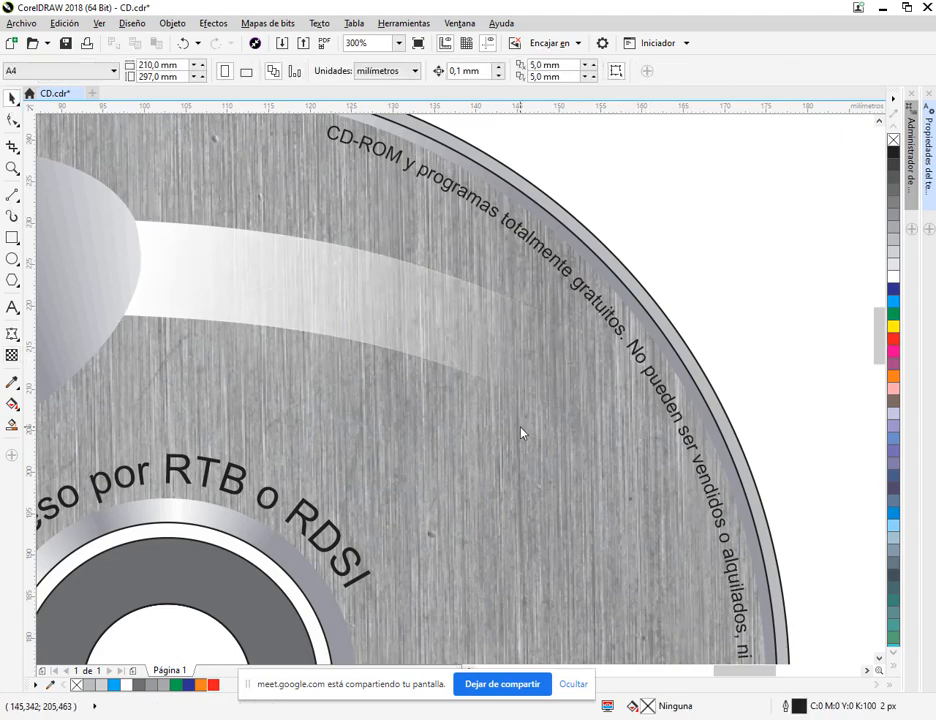
scroll(430, 382, down, 1)
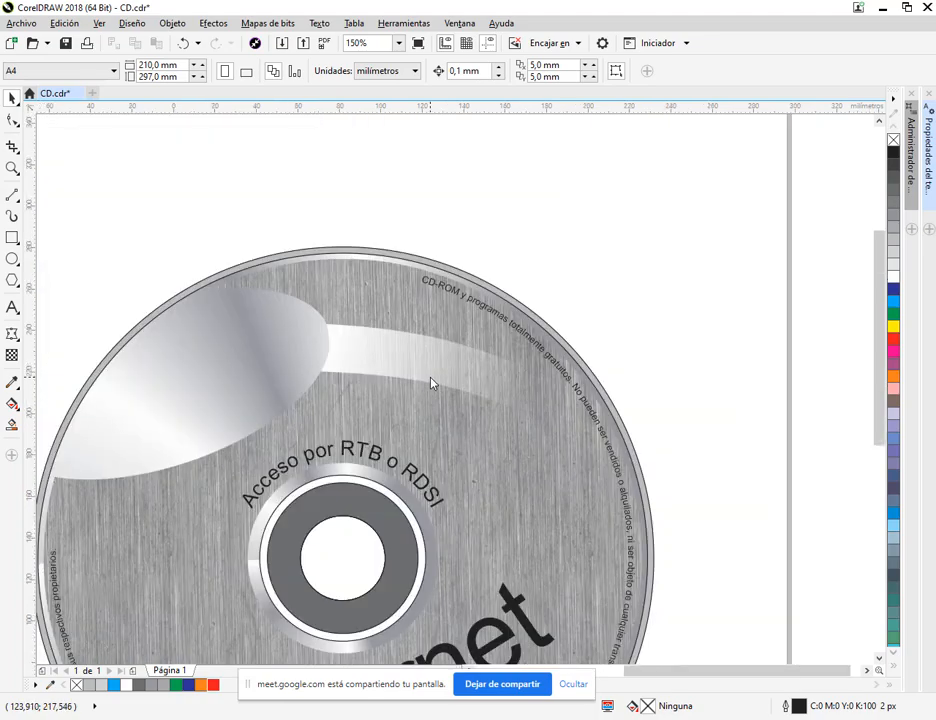
scroll(430, 382, down, 1)
Step: Close the completed reference copy of CD.cdr open in the other CorelDRAW window
key(alt+Tab)
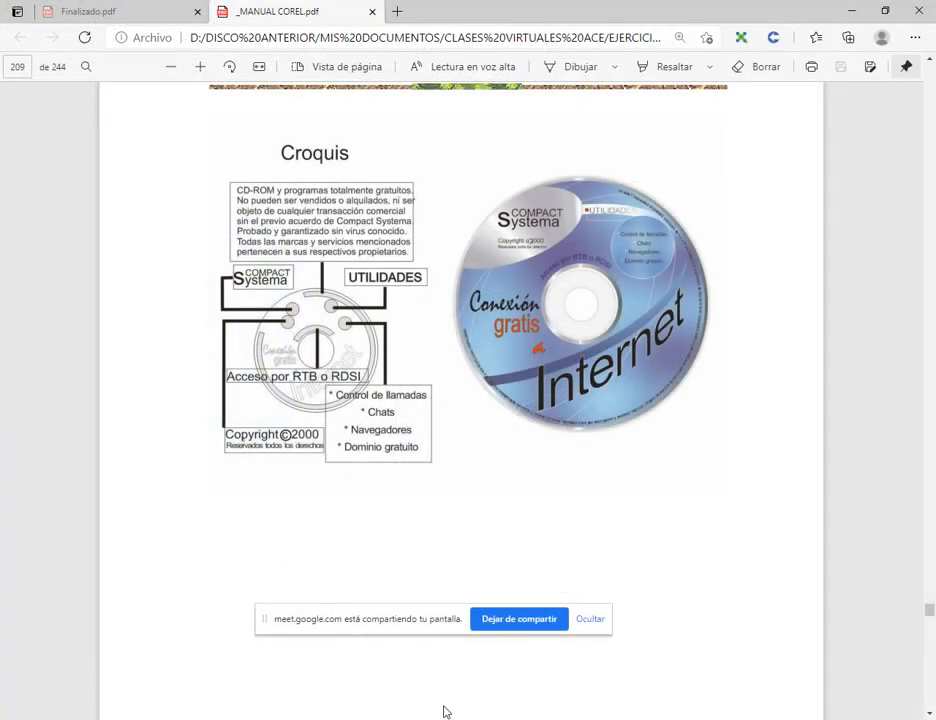
key(alt+Tab)
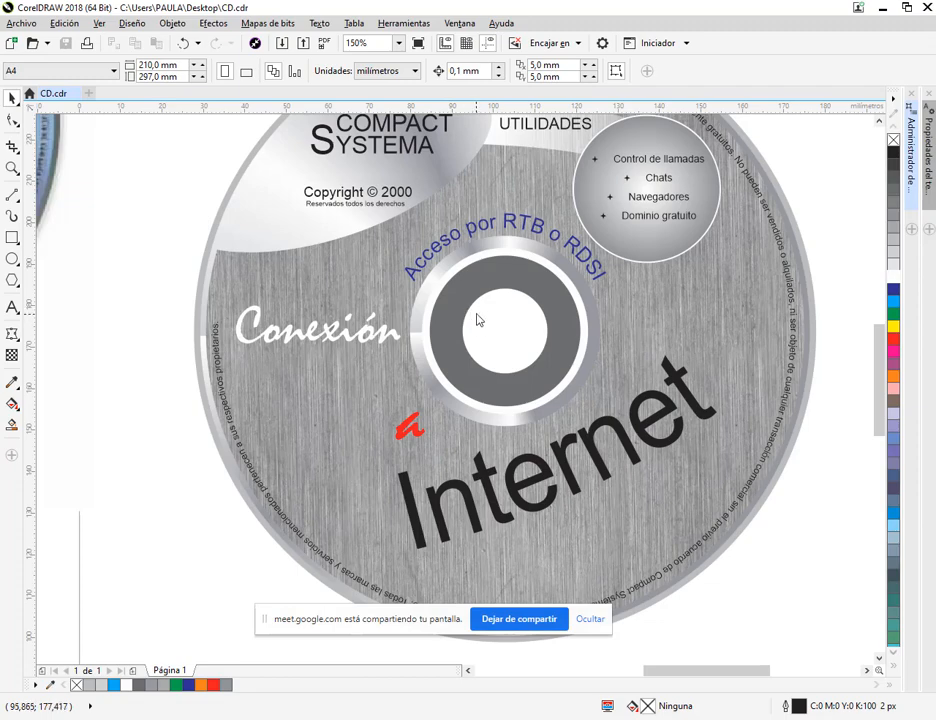
scroll(488, 325, down, 1)
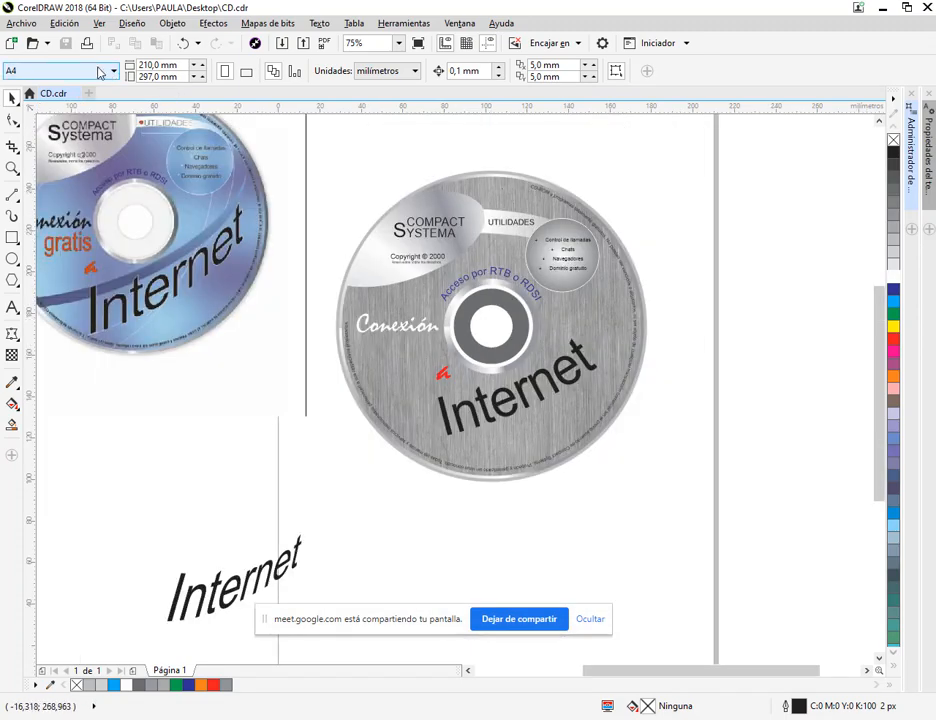
click(74, 94)
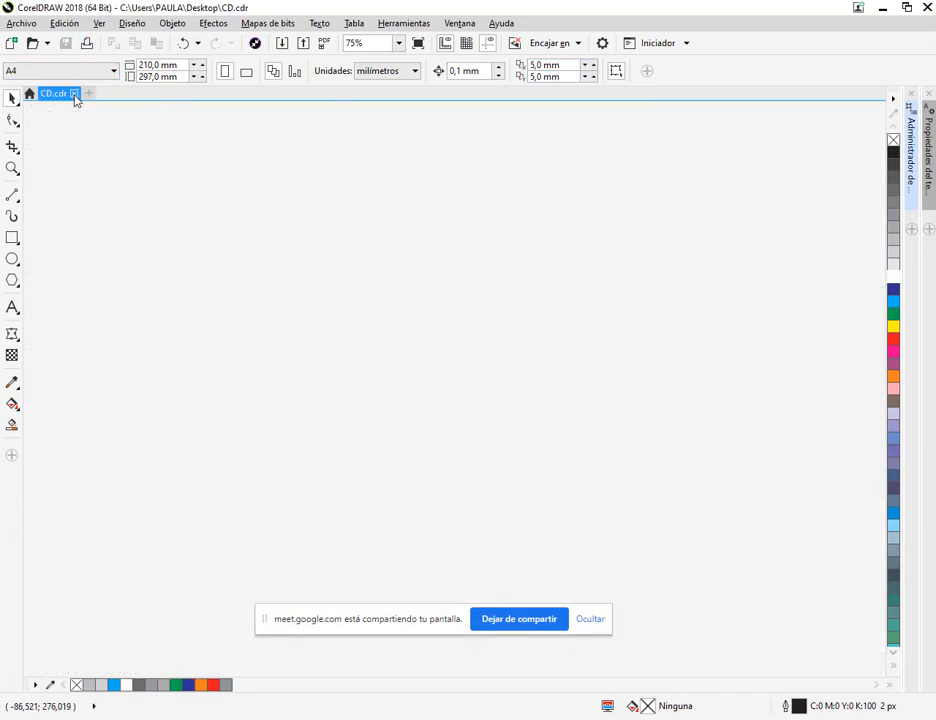
Step: Examine the manual's pages following the CD exercise, from the Extras logos to the Práctica 21 house plan with dimensions
key(alt+Tab)
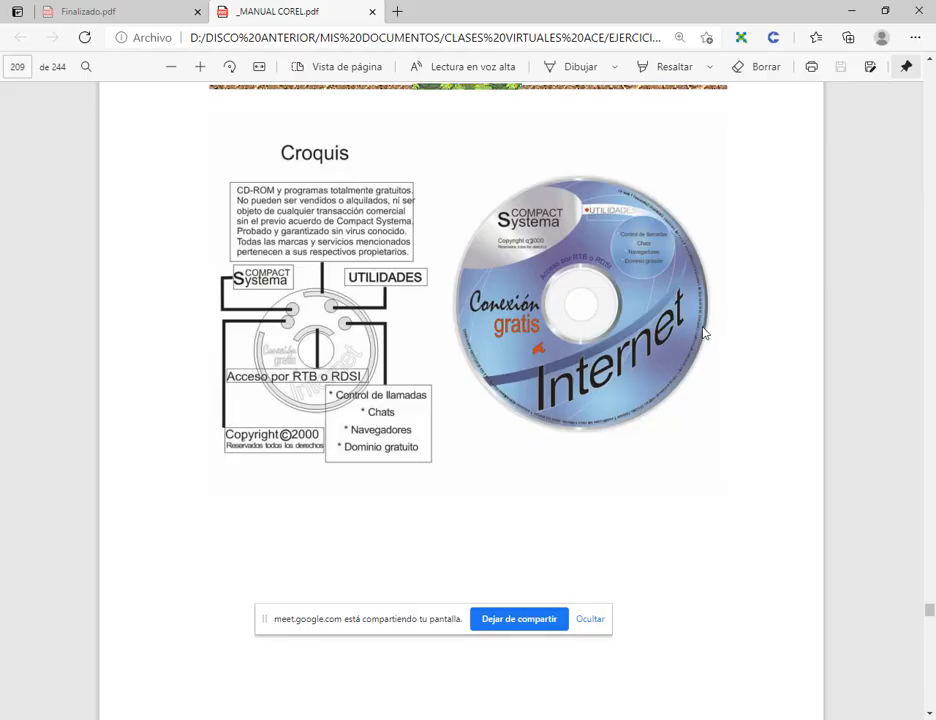
scroll(710, 337, down, 5)
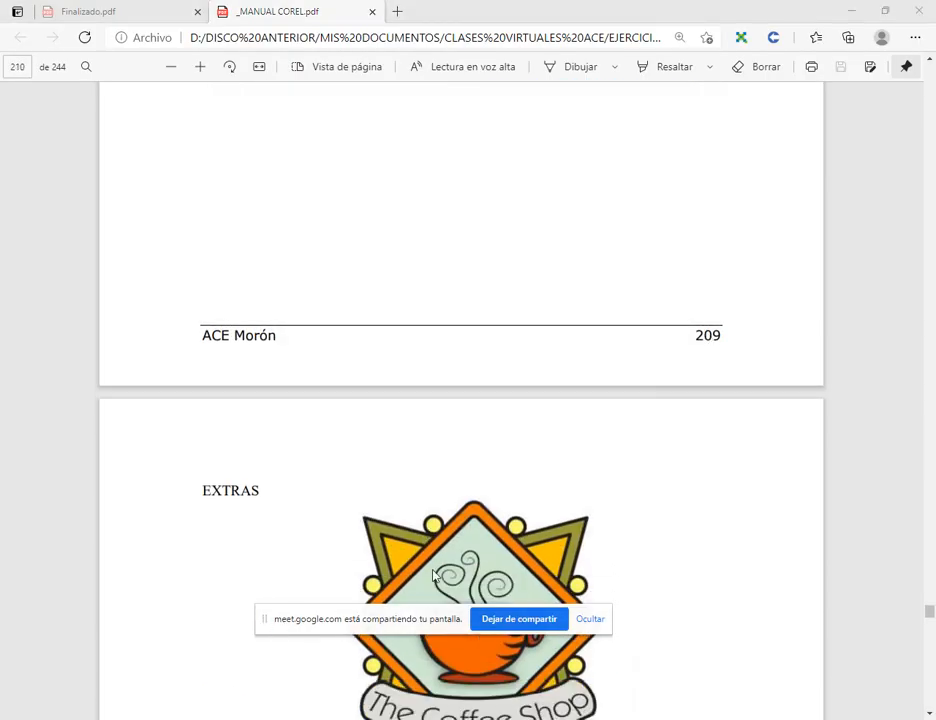
scroll(548, 451, down, 4)
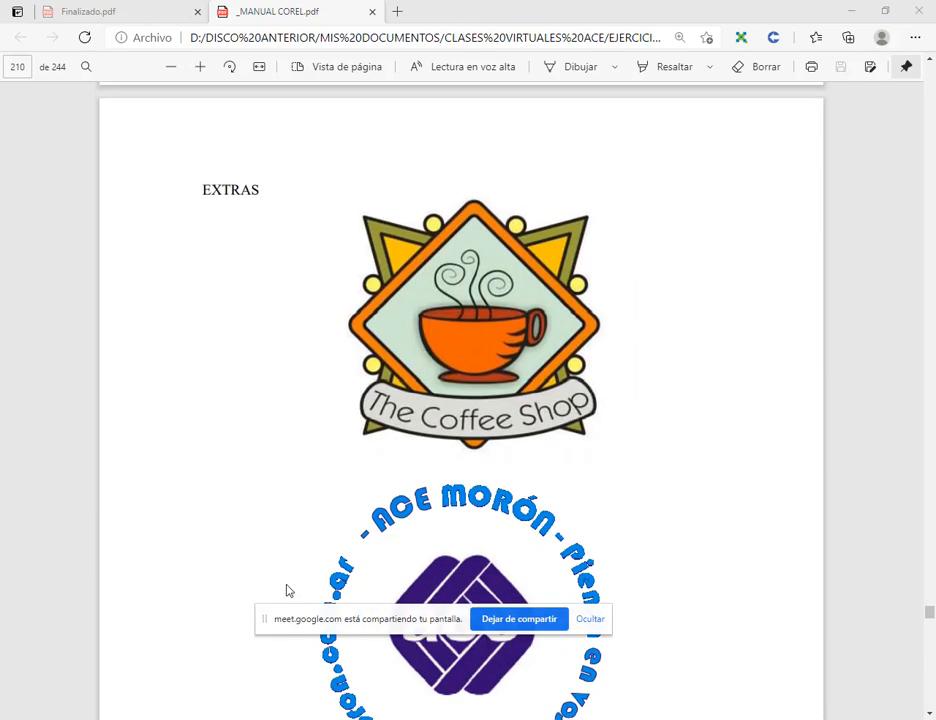
drag(266, 627, 565, 697)
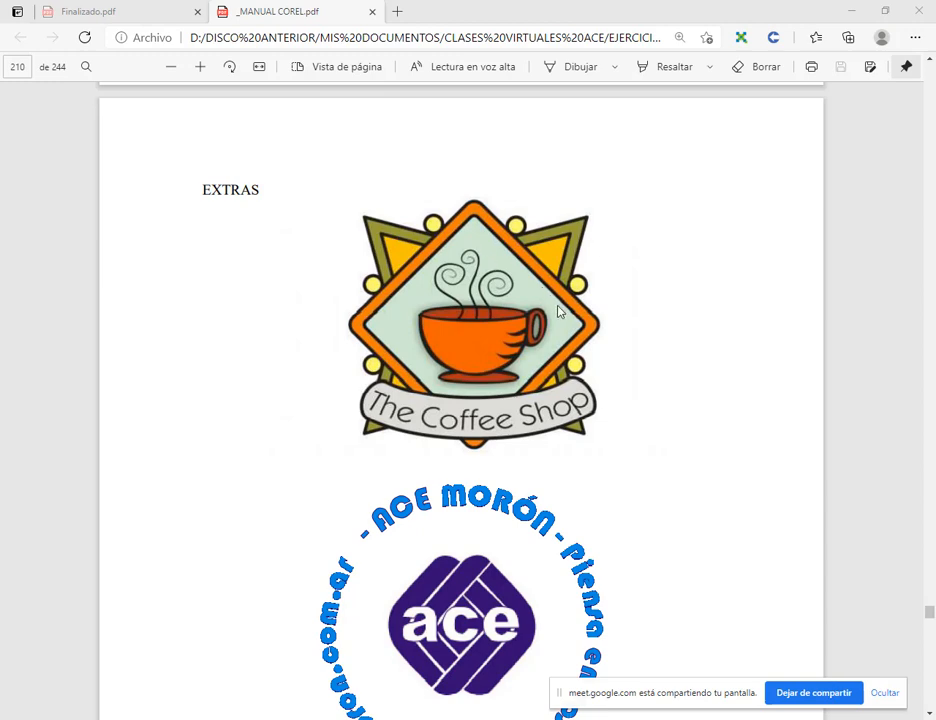
scroll(560, 313, down, 2)
scroll(432, 207, up, 2)
scroll(546, 356, down, 8)
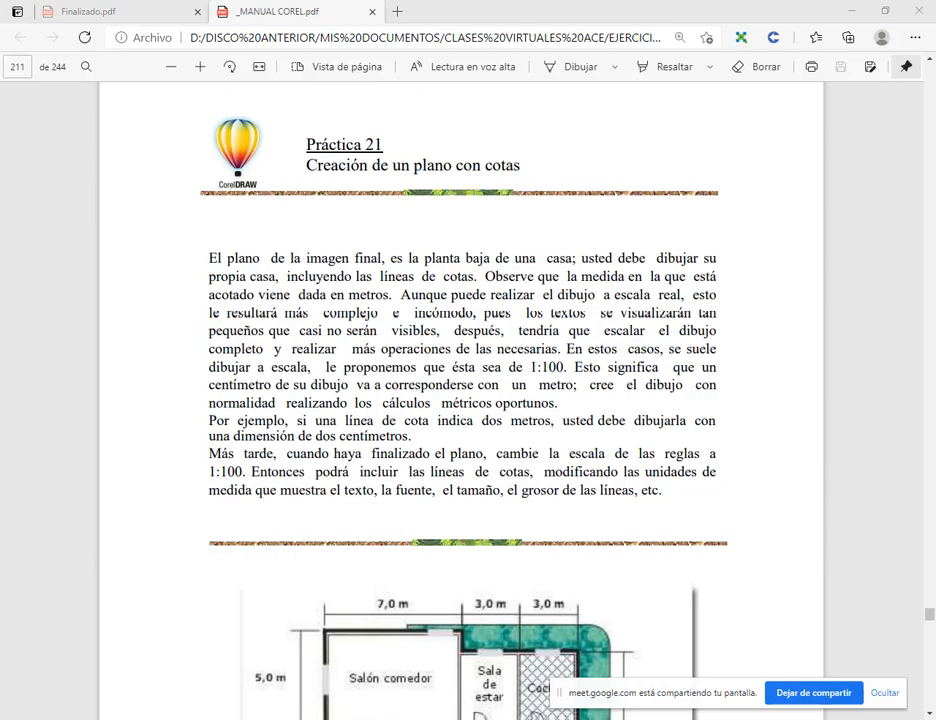
key(alt+Tab)
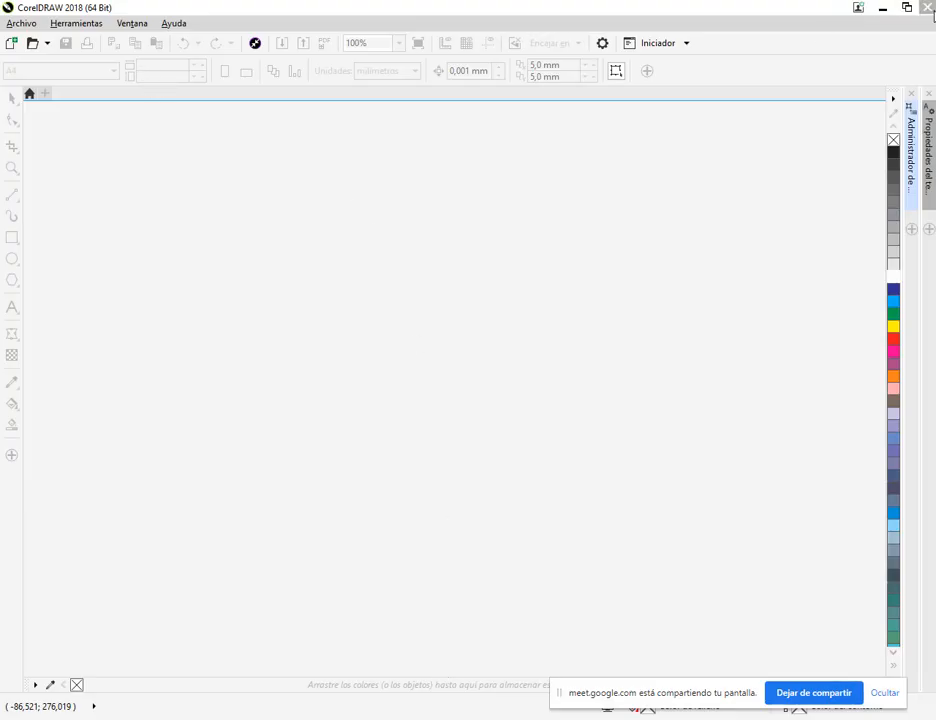
key(alt+Tab)
scroll(415, 527, down, 3)
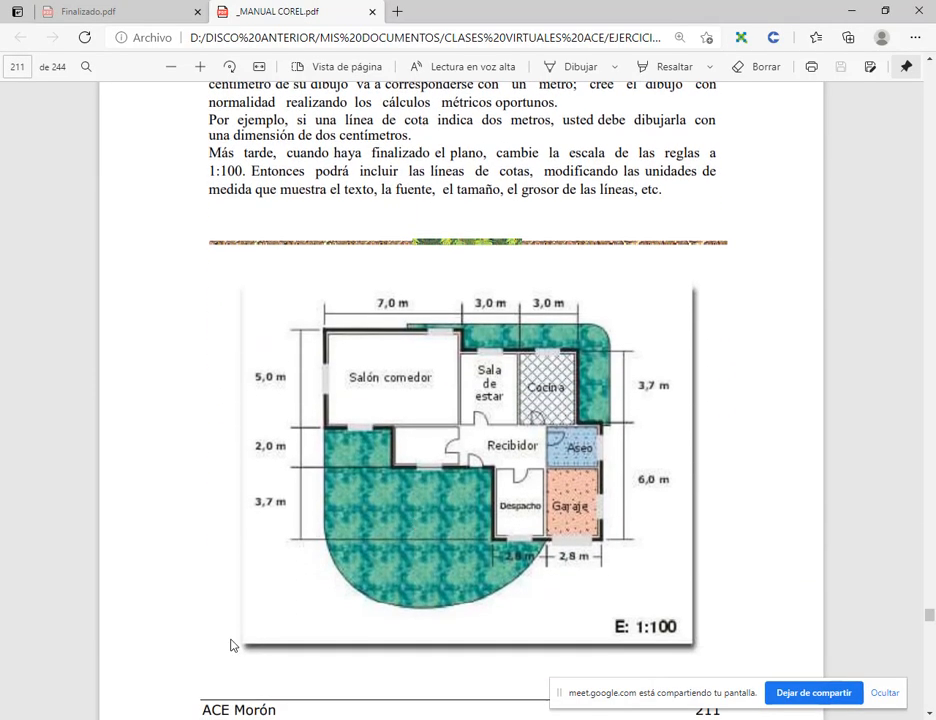
Step: Start CorelDRAW 2018 and create a new A4 document in landscape orientation
key(super)
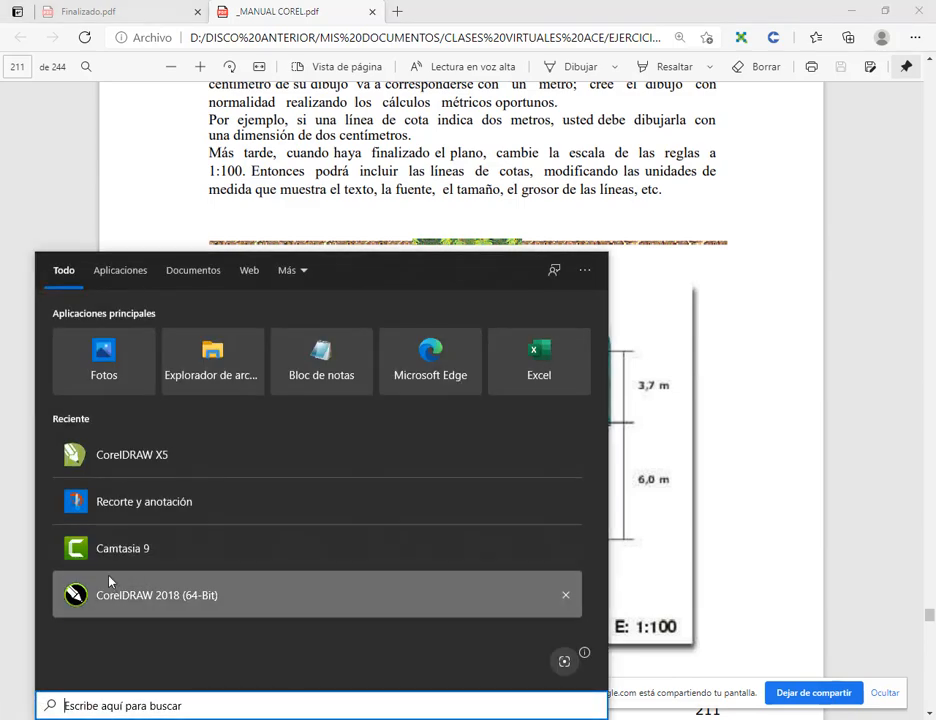
click(115, 598)
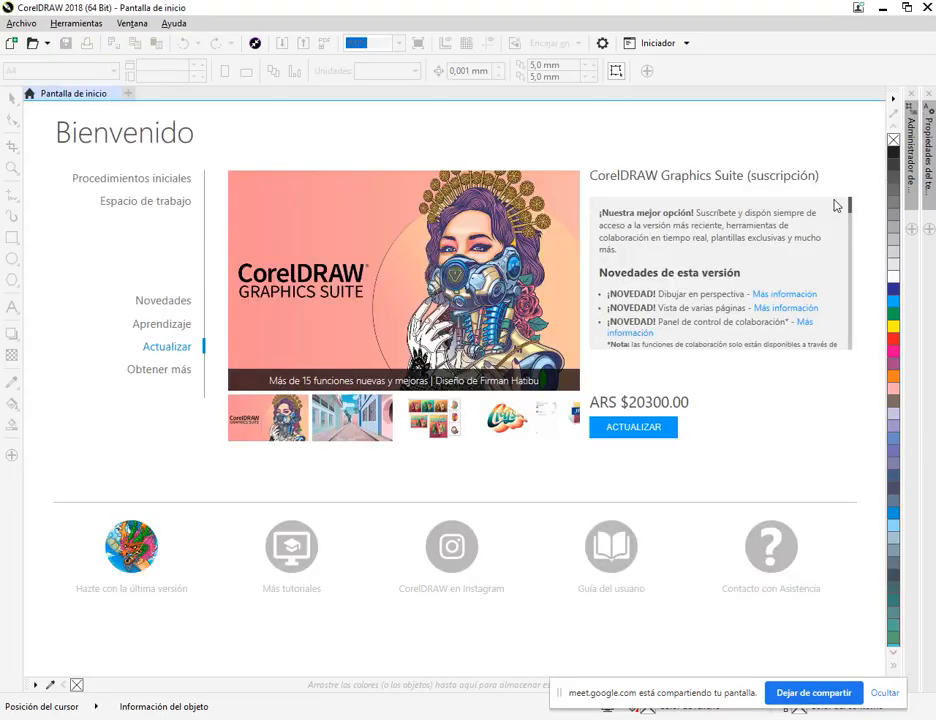
click(121, 178)
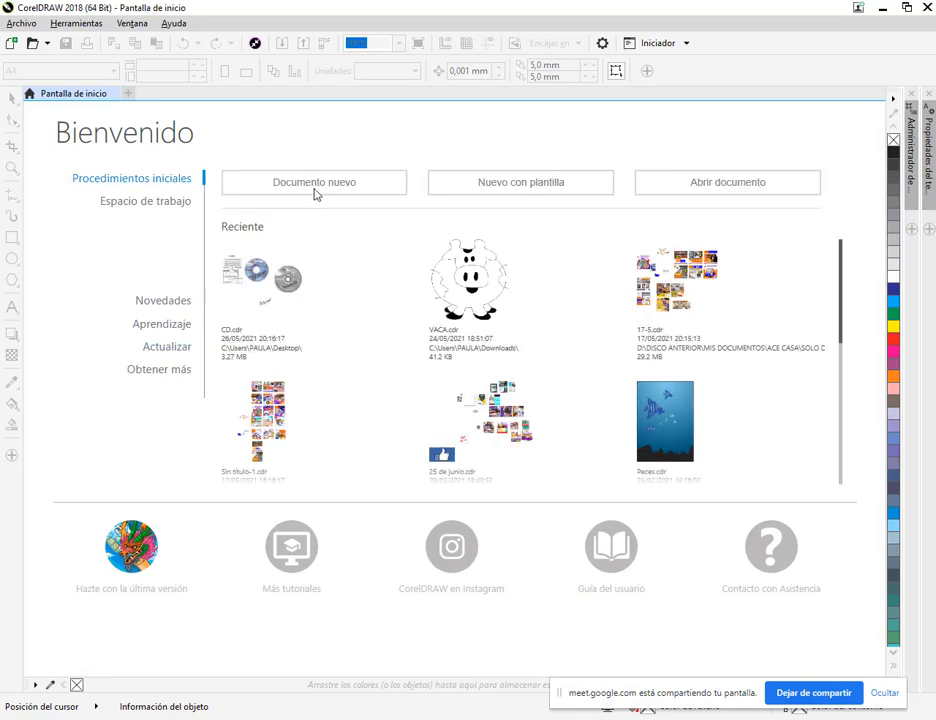
click(315, 186)
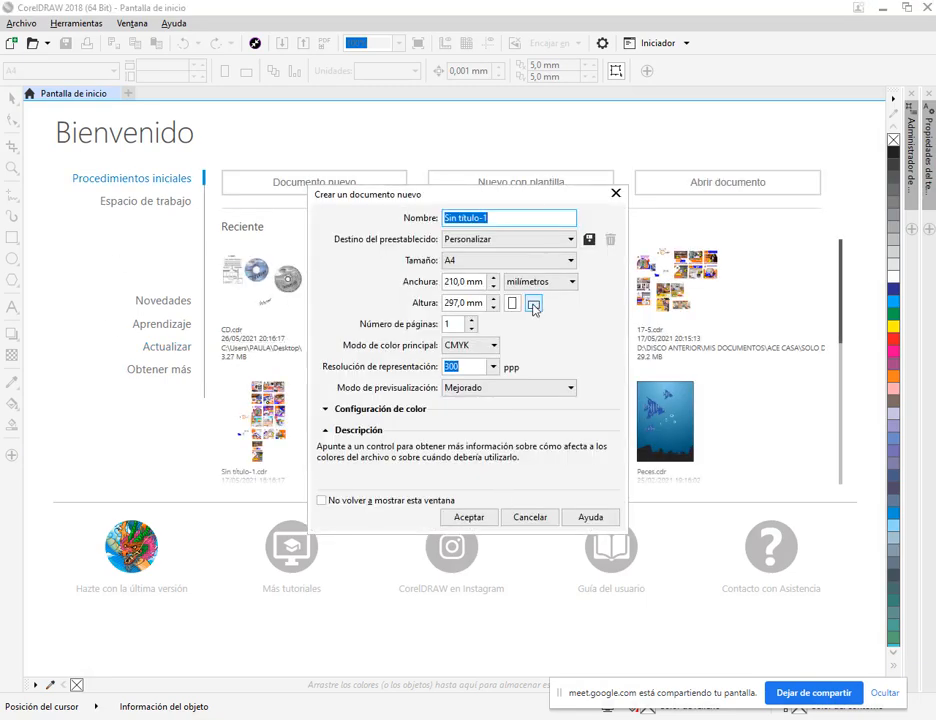
click(533, 304)
click(470, 516)
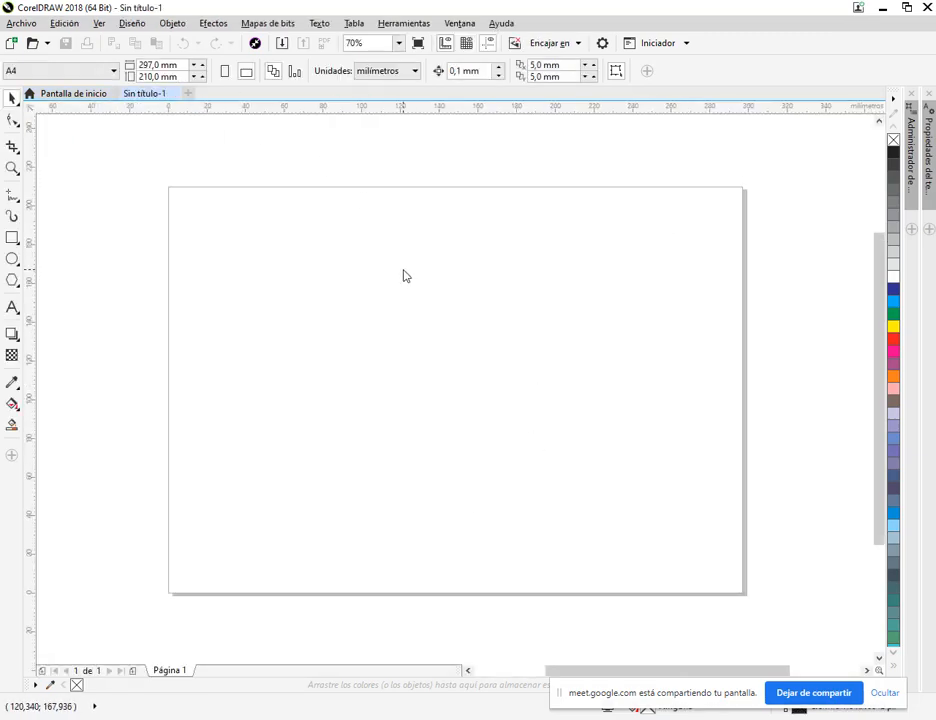
scroll(410, 275, down, 2)
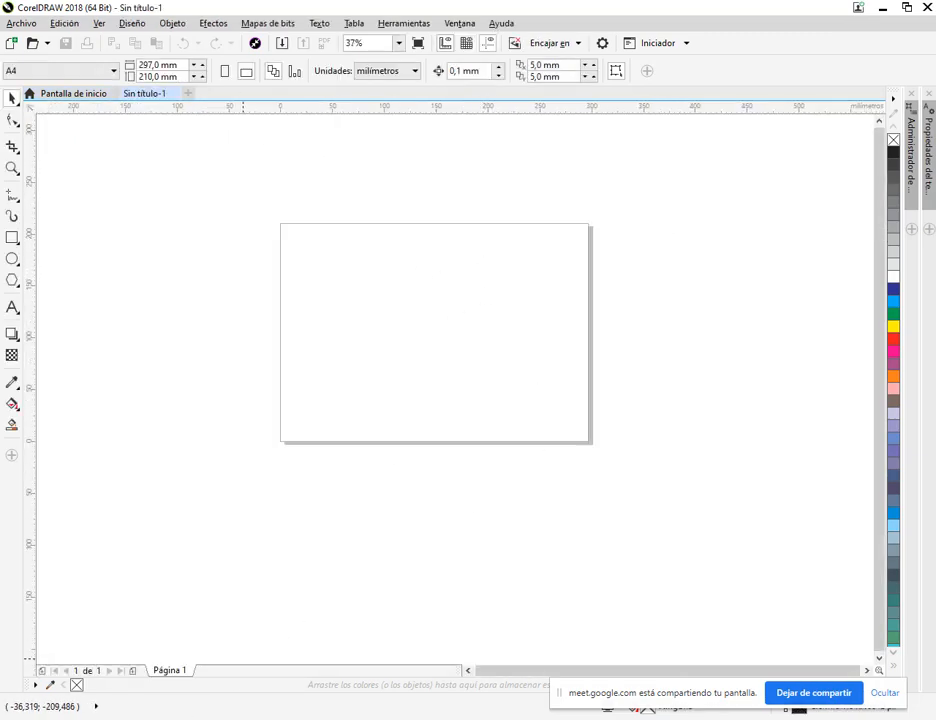
Step: Review the Práctica 21 instructions and its dimensioned floor plan in the PDF manual, and return to the blank CorelDRAW document
click(238, 717)
scroll(644, 380, up, 3)
scroll(328, 325, down, 3)
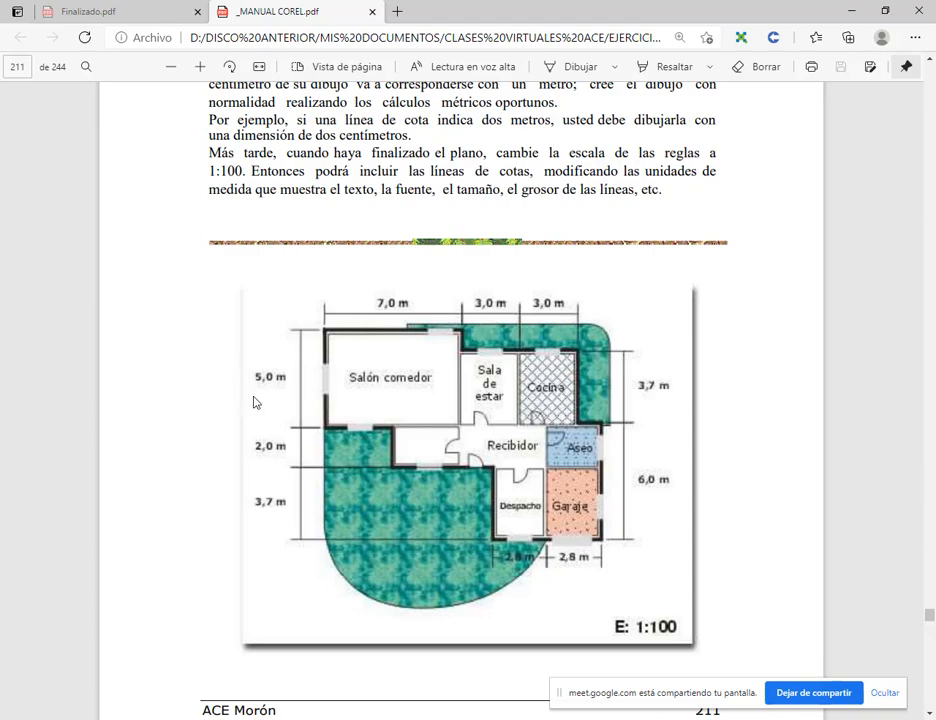
key(alt+Tab)
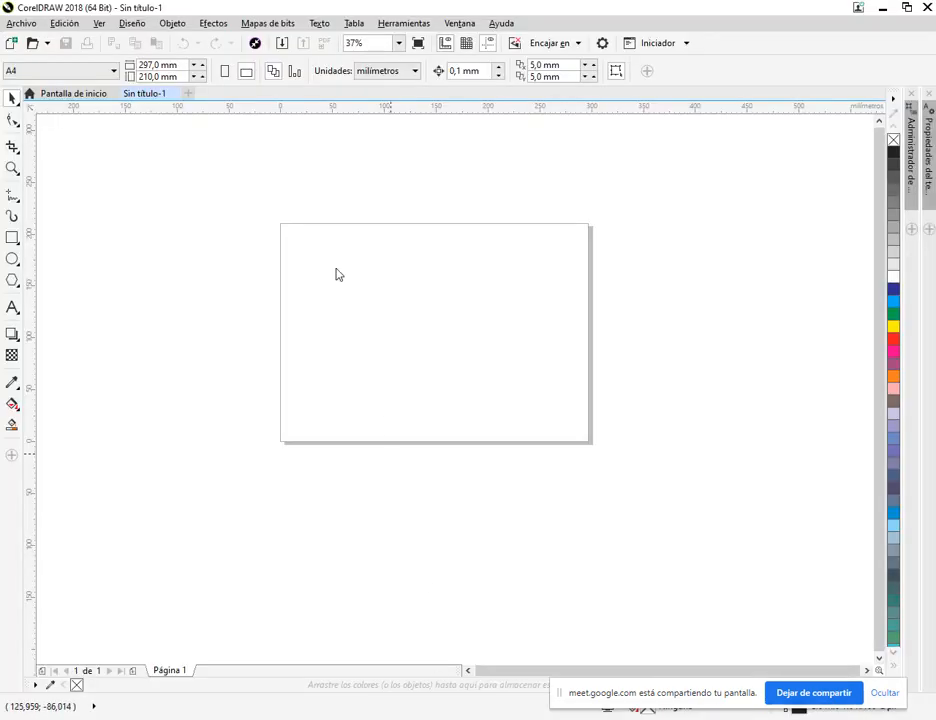
Step: Draw a rectangle in the upper part of the page and size it to 100 mm wide by 25 mm high
scroll(401, 259, up, 1)
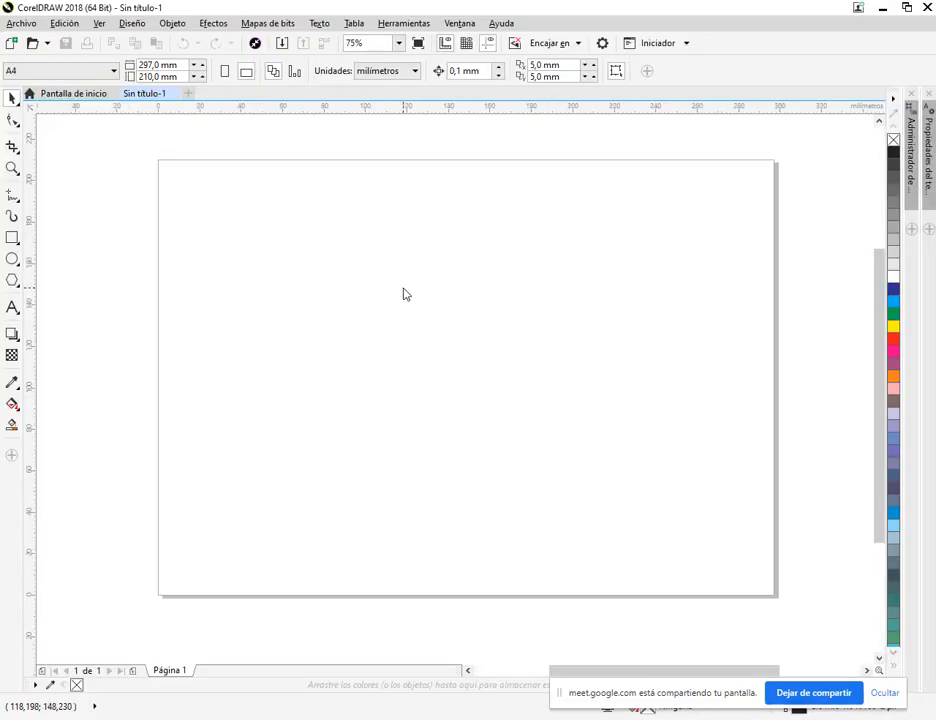
click(12, 238)
drag(233, 223, 403, 351)
click(145, 65)
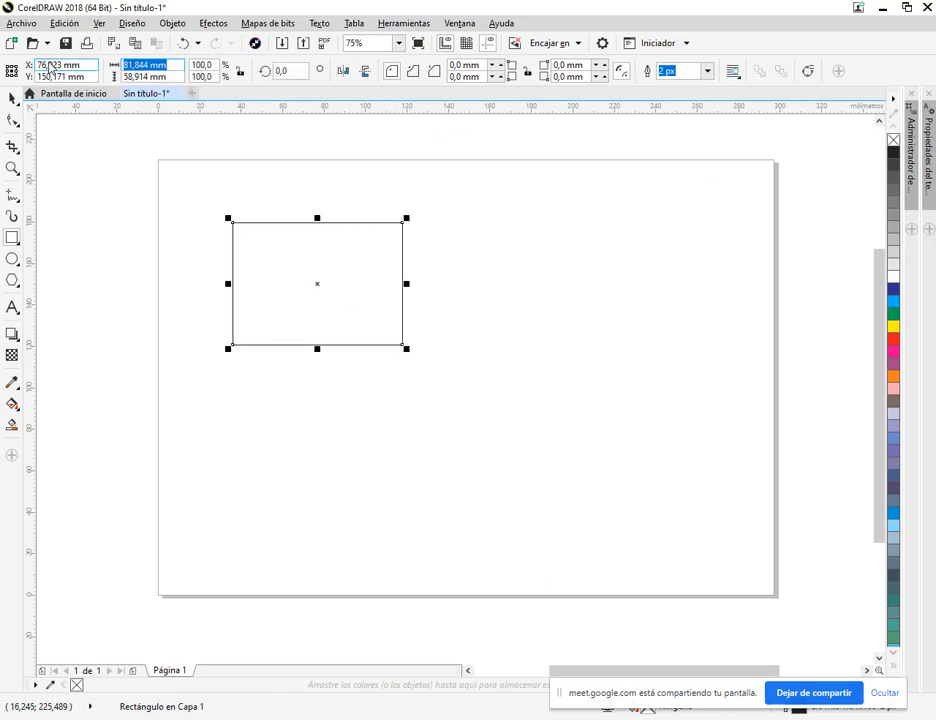
text(100)
key(Tab)
text(25)
key(Return)
Step: Move the rectangle so its centre lies at about X 97 mm, Y 139 mm on the page
click(11, 98)
click(288, 226)
drag(295, 276, 337, 299)
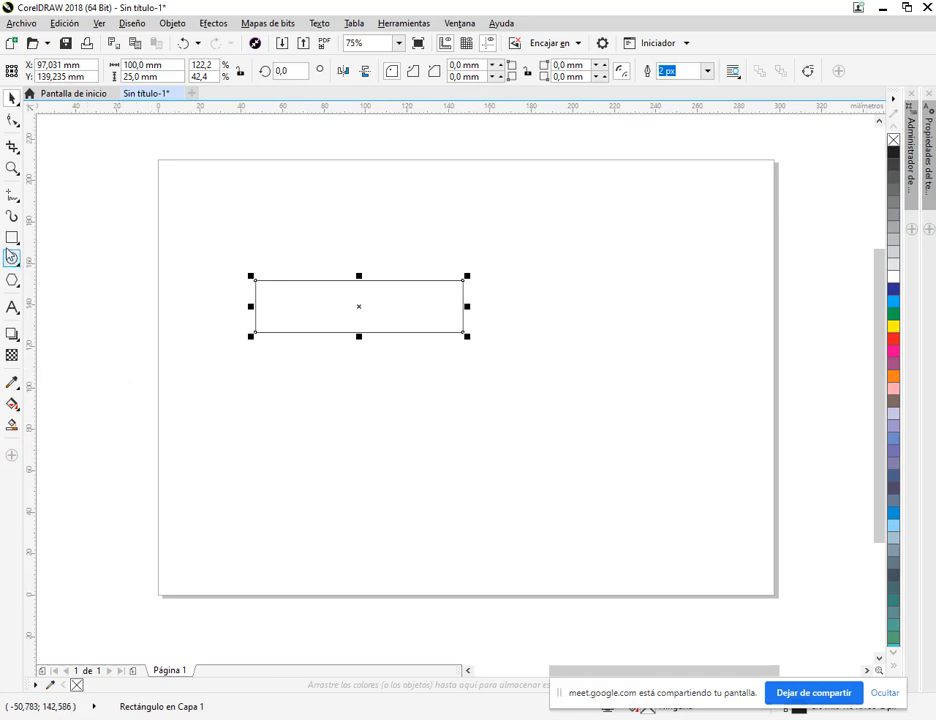
Step: Add the dimension tools group (Cotas) to the toolbox
click(16, 312)
click(12, 455)
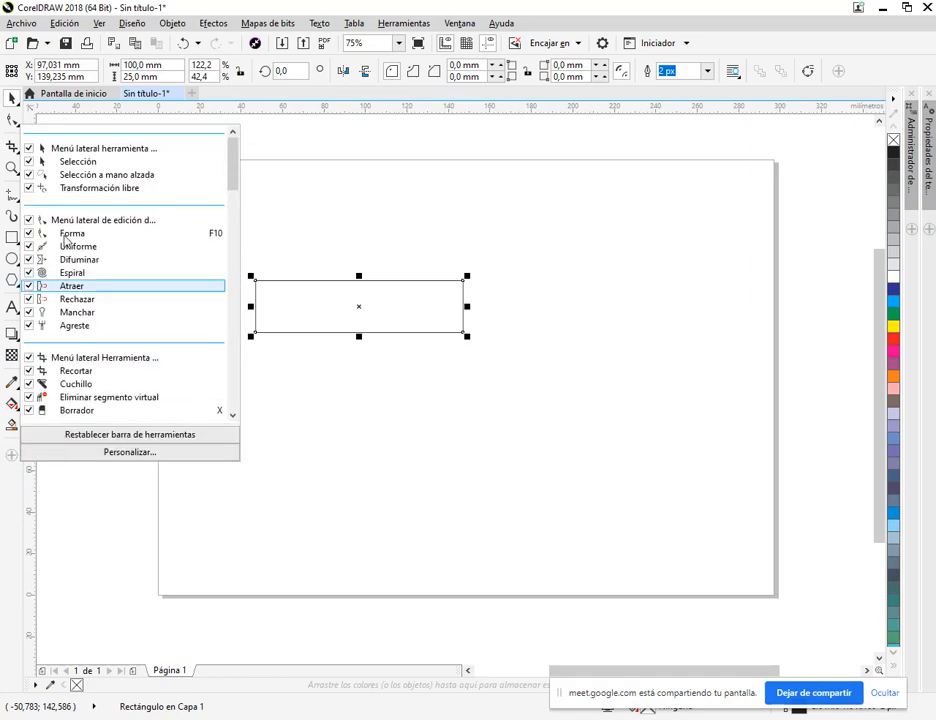
drag(232, 186, 240, 322)
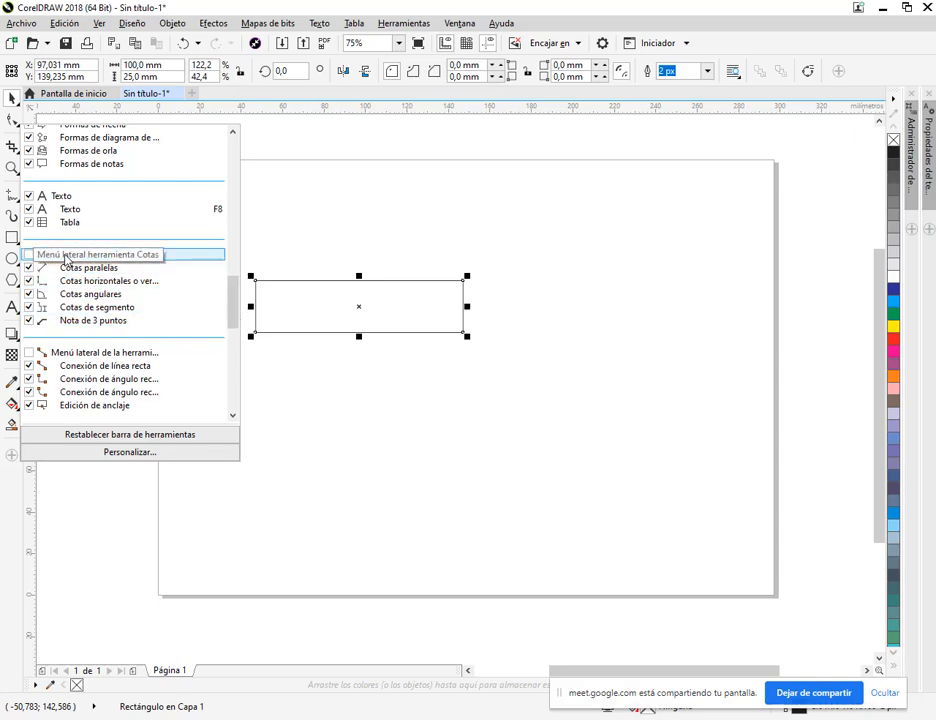
click(29, 255)
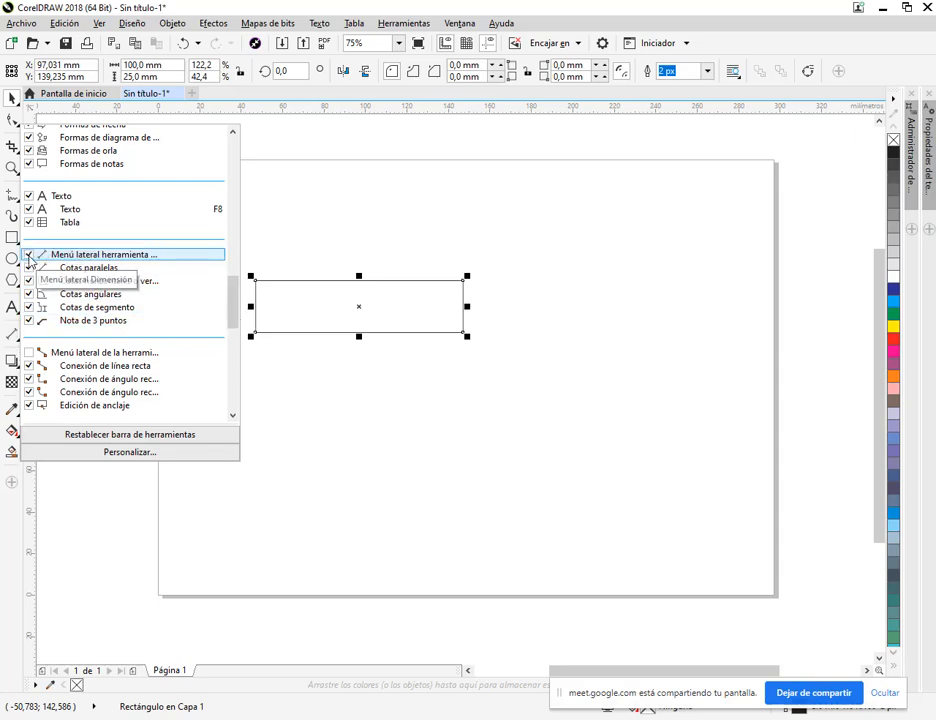
click(5, 574)
Step: Add a horizontal dimension between the rectangle's two upper corners, with its dimension line a short distance above the shape
click(15, 339)
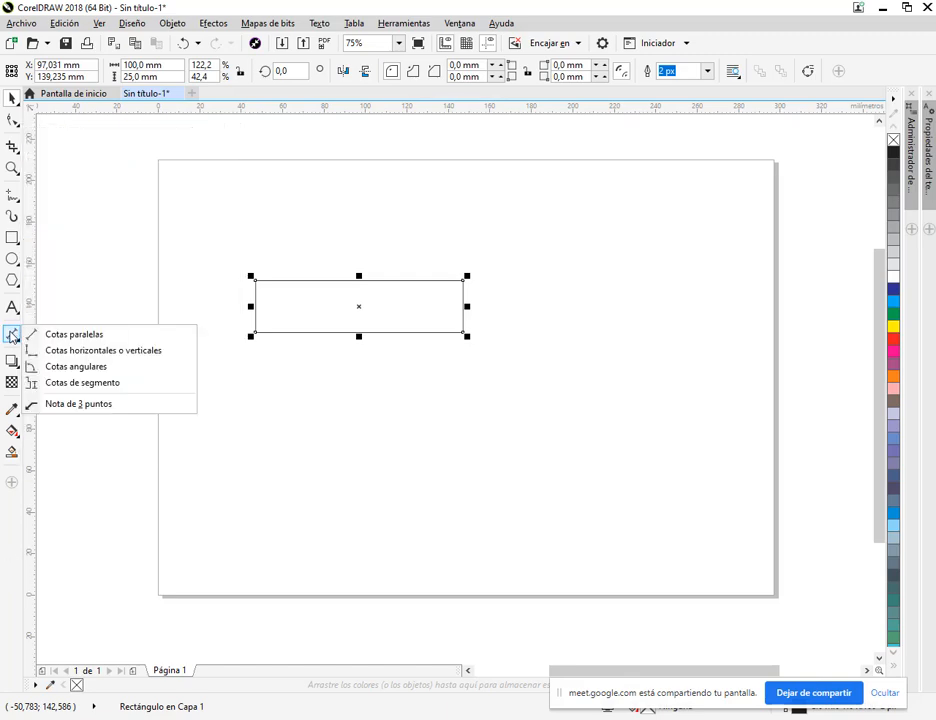
click(126, 358)
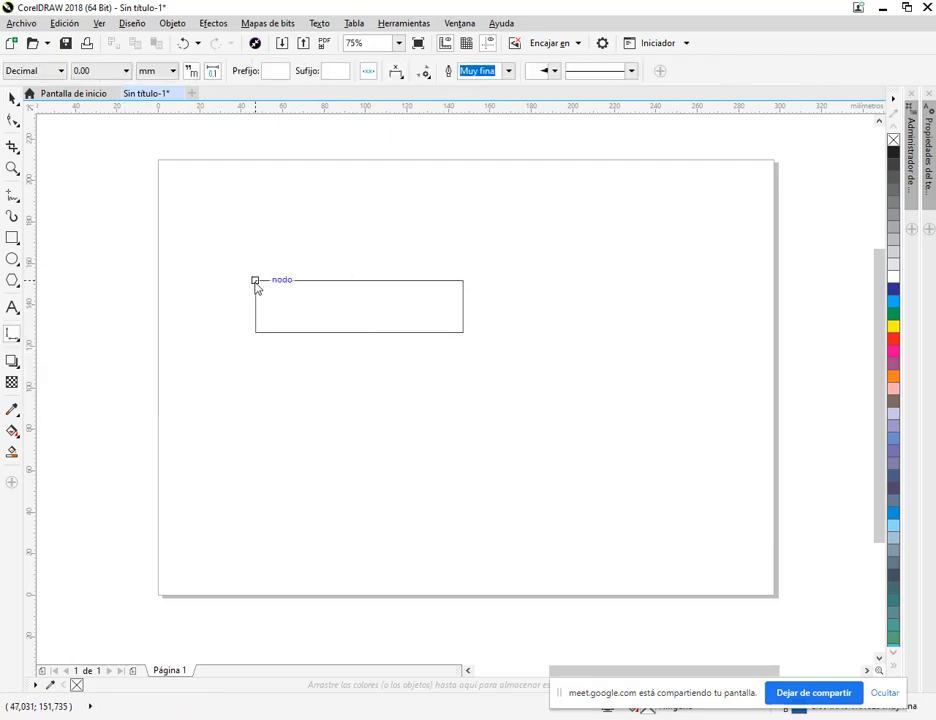
drag(256, 281, 465, 285)
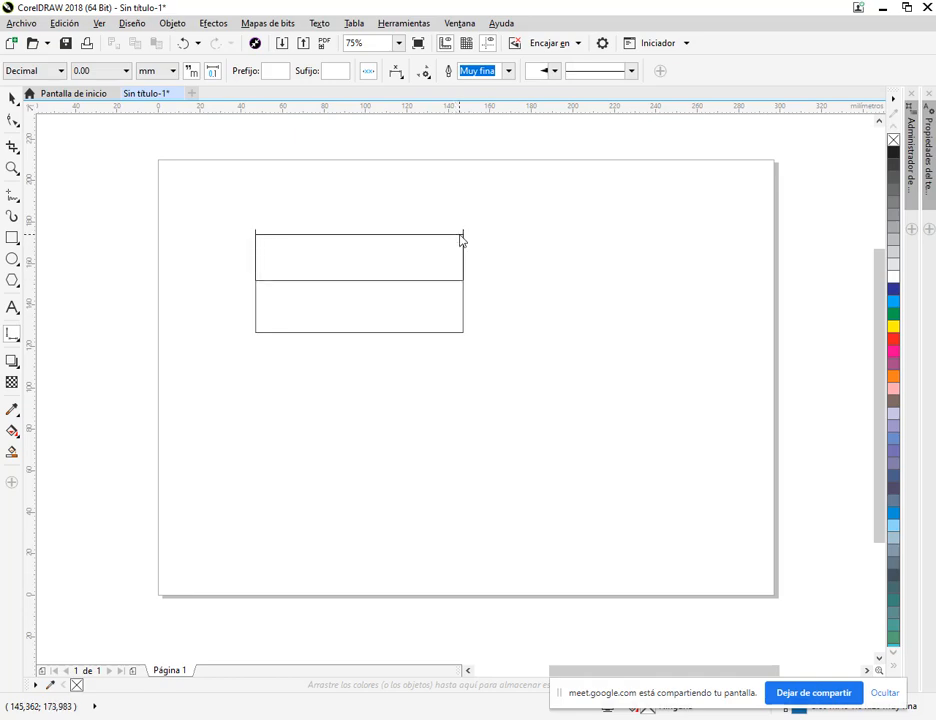
key(Escape)
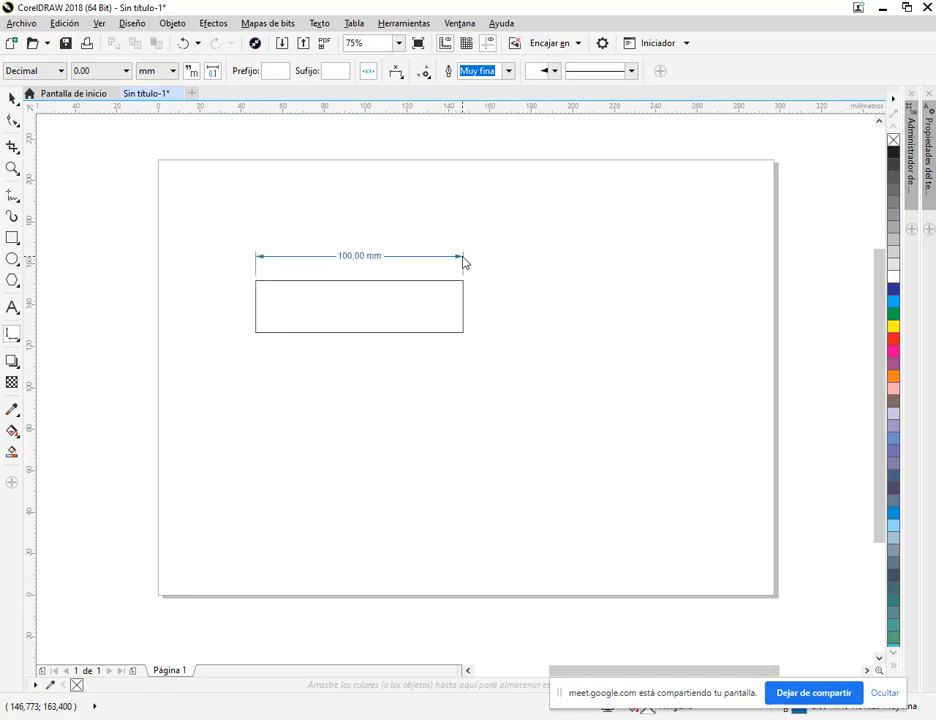
click(463, 263)
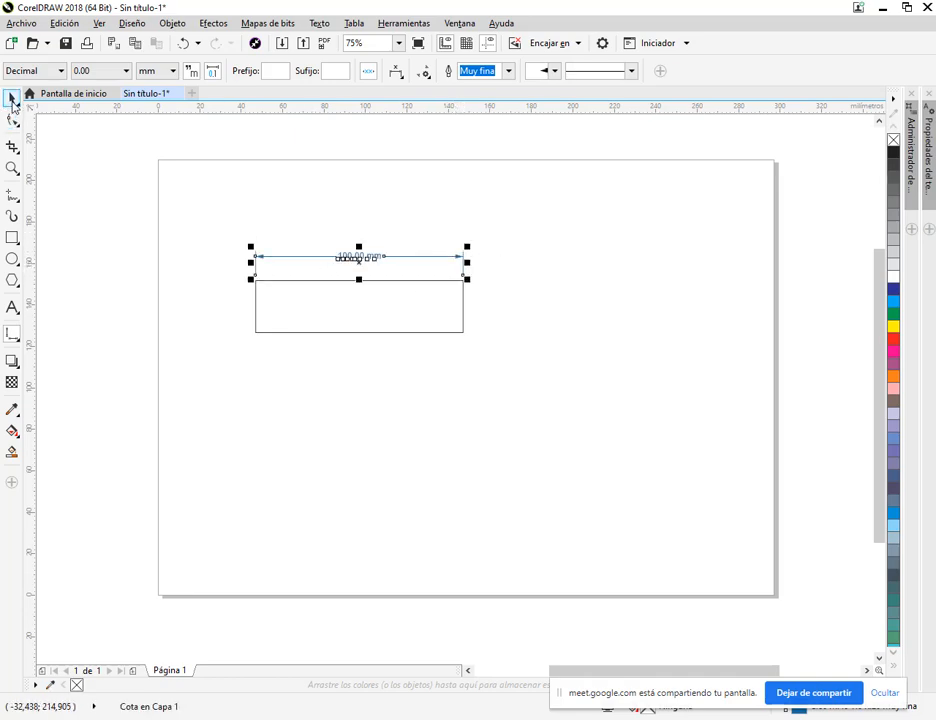
Step: Change the unit of the horizontal dimension above the rectangle to metres (m)
click(12, 99)
click(367, 197)
scroll(371, 253, up, 1)
click(354, 259)
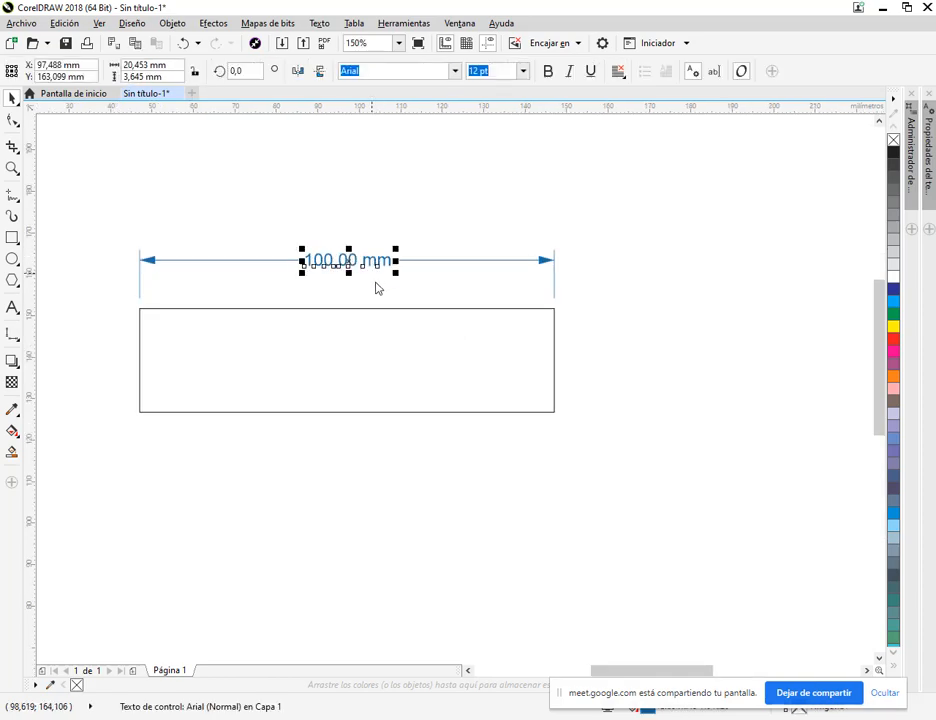
click(456, 263)
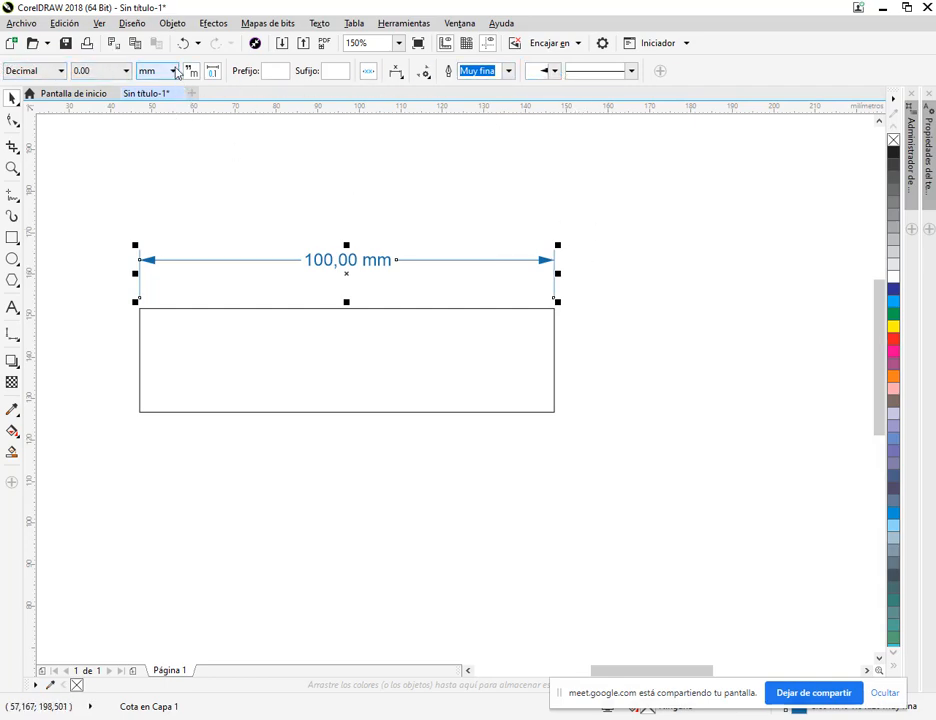
click(174, 71)
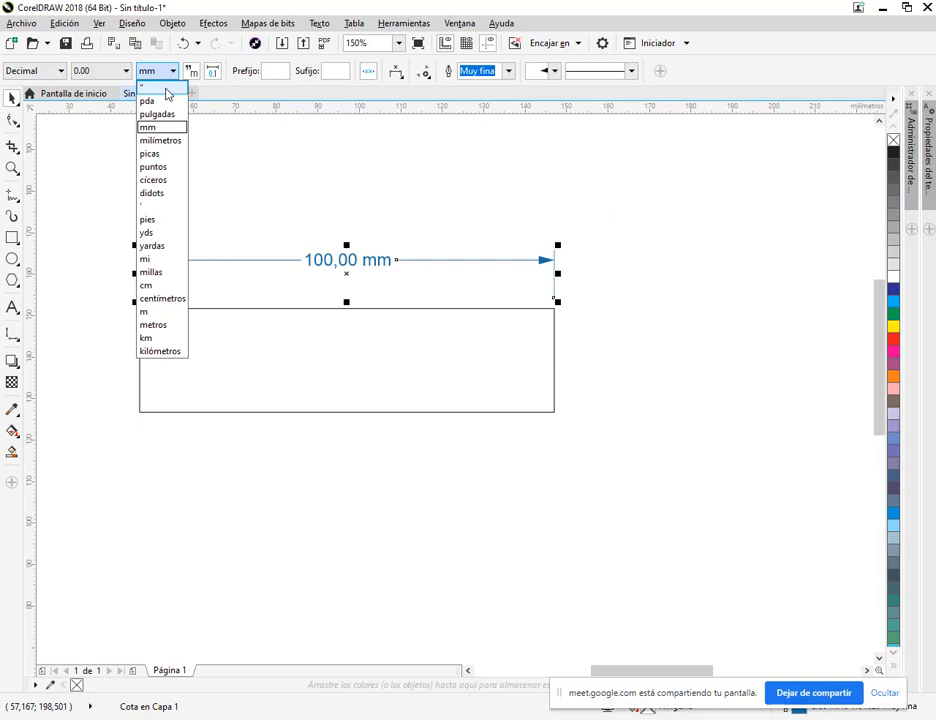
click(165, 312)
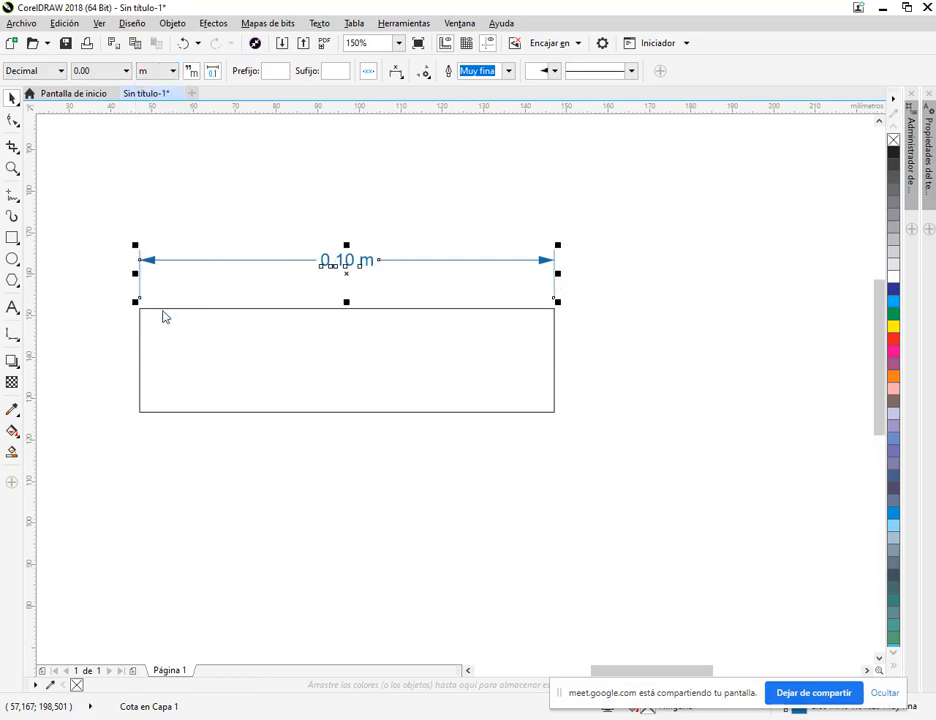
click(396, 218)
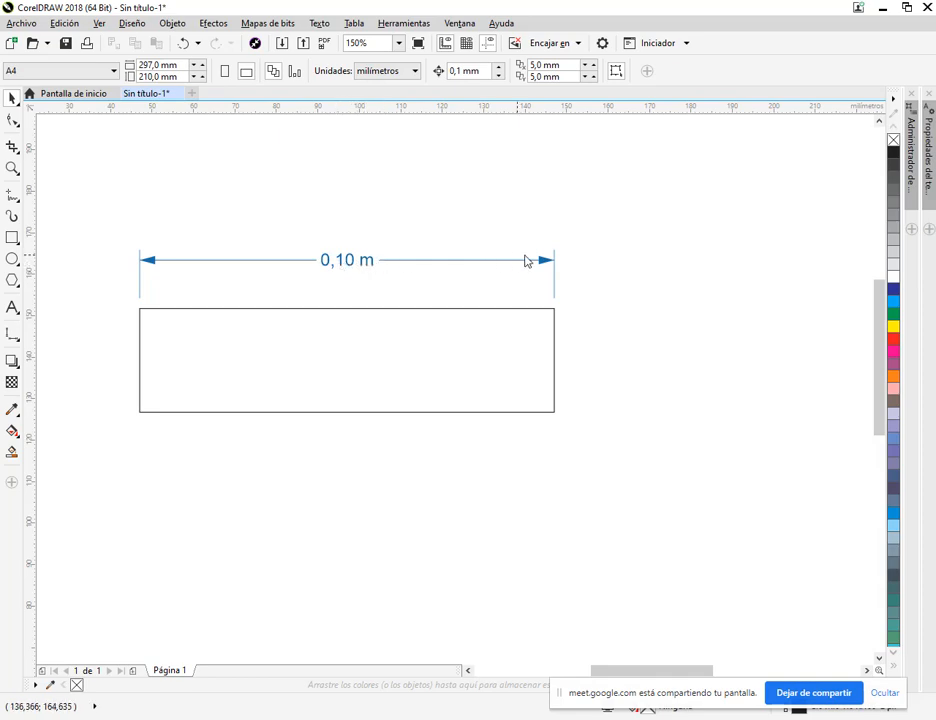
Step: Delete the horizontal dimension above the rectangle
scroll(552, 389, down, 2)
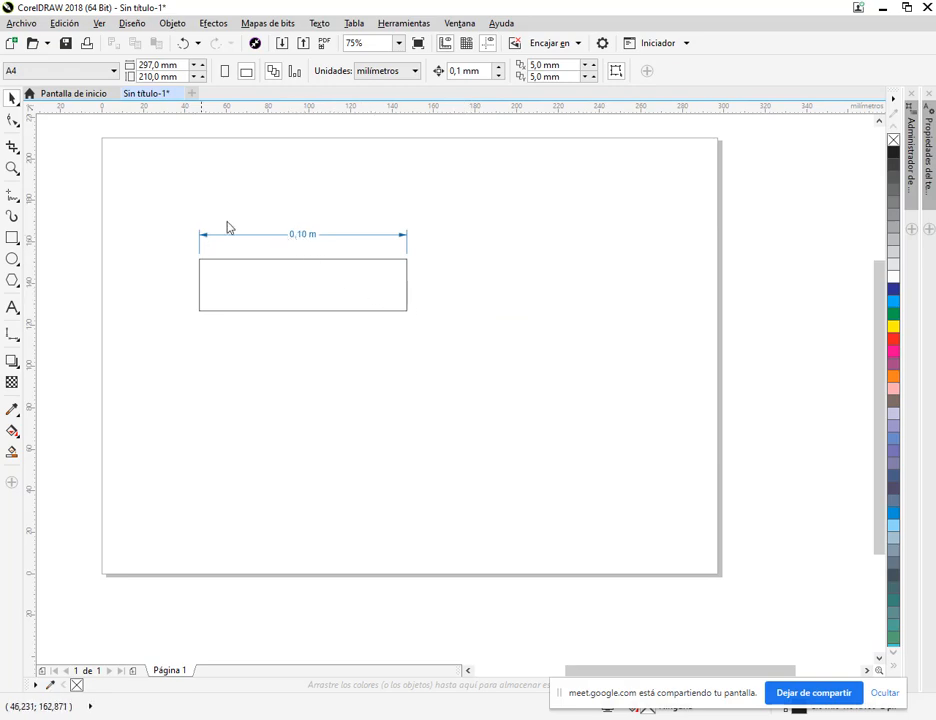
click(395, 268)
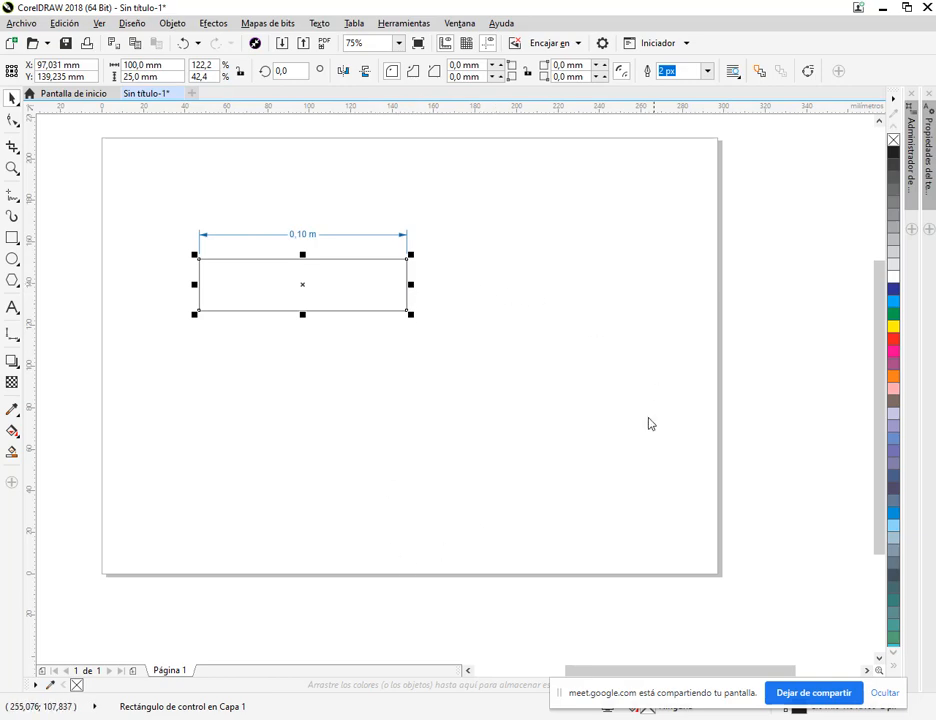
scroll(500, 366, down, 2)
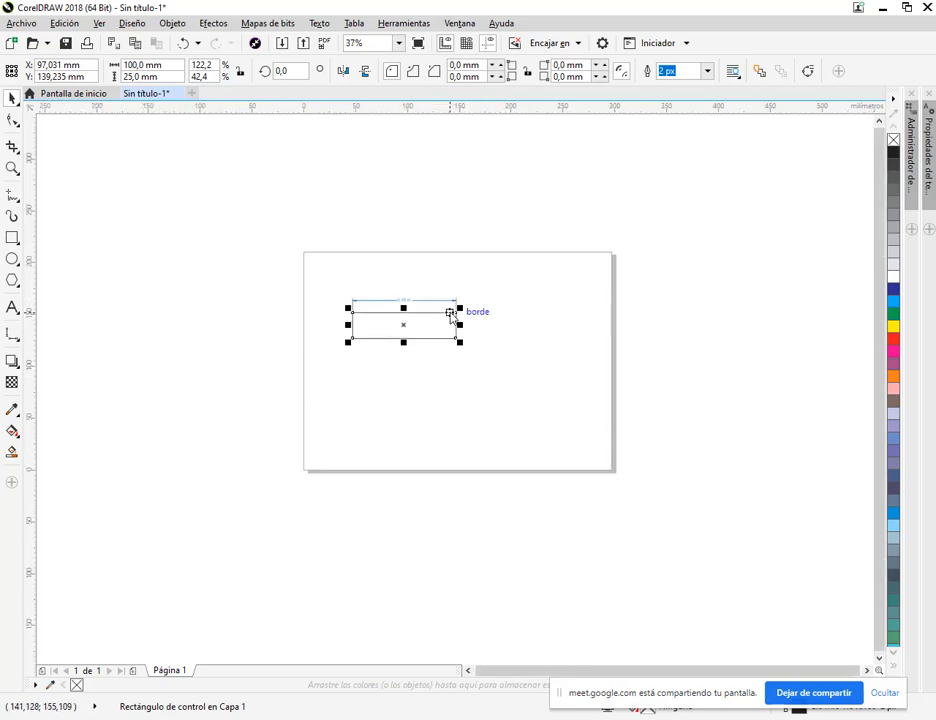
scroll(453, 317, up, 2)
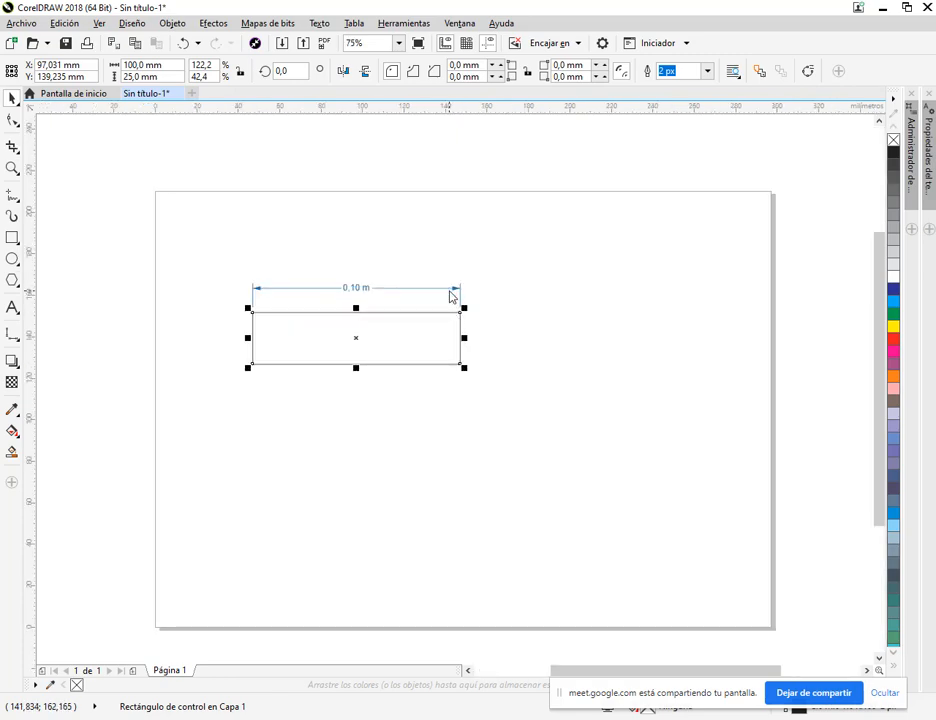
key(Escape)
click(450, 292)
key(Delete)
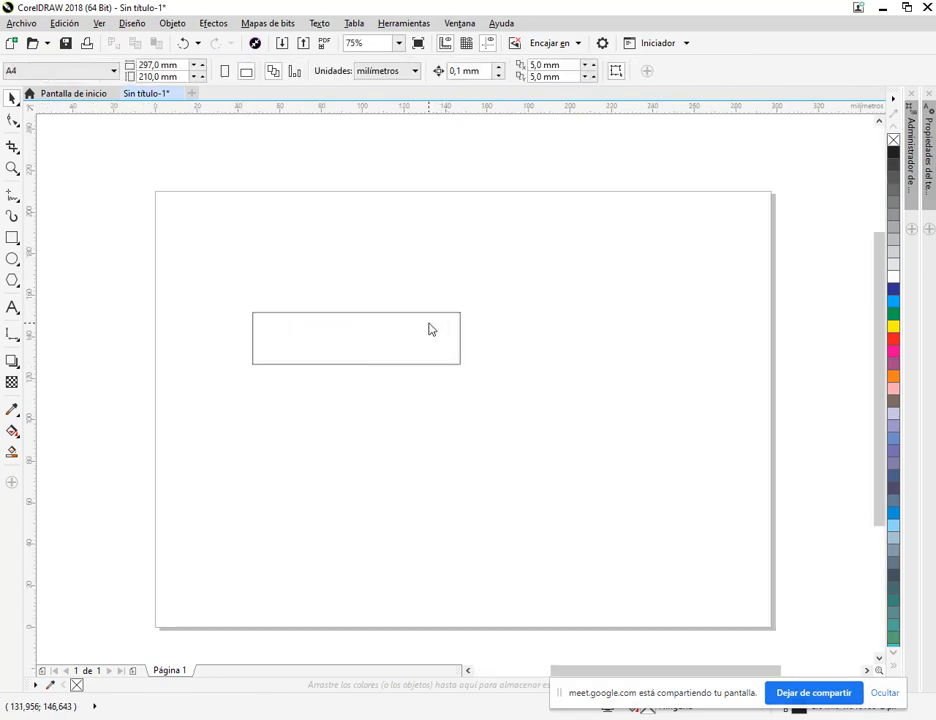
Step: Enlarge the rectangle freehand to about 414 × 207 mm, beyond the page edges, and set its width to 1000 mm
click(460, 320)
drag(461, 313, 632, 268)
scroll(700, 355, down, 2)
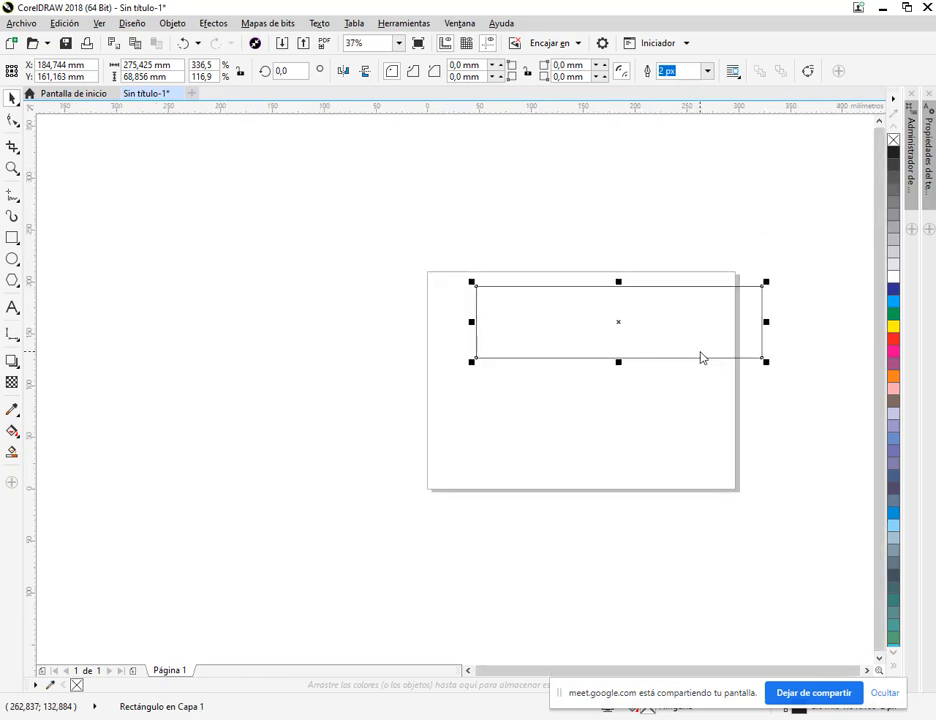
drag(481, 401, 493, 468)
drag(624, 345, 661, 221)
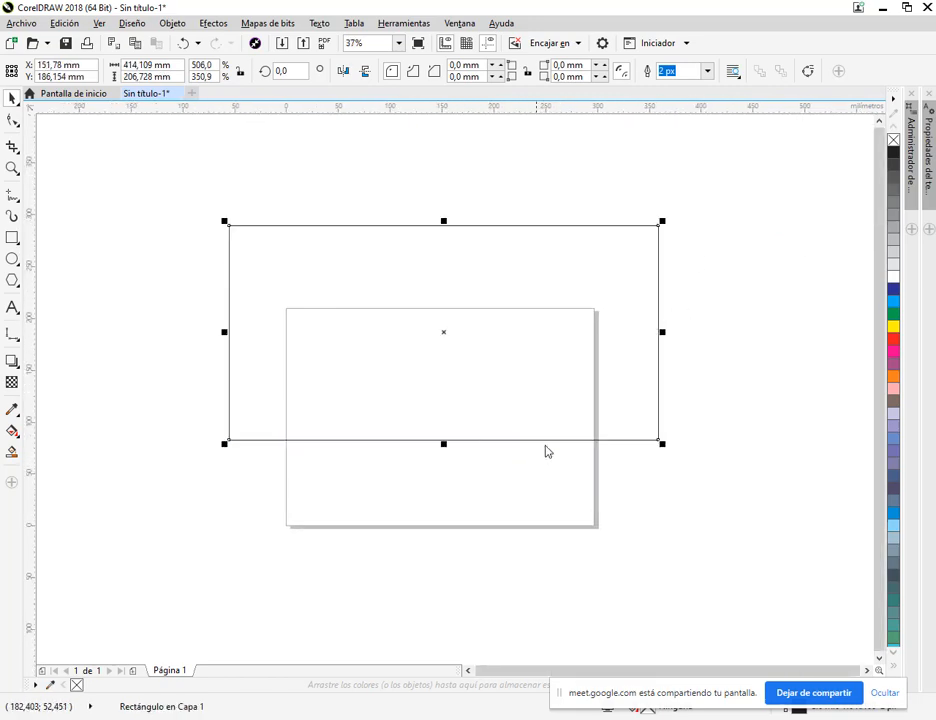
drag(444, 329, 271, 344)
double_click(155, 69)
text(1000)
key(Return)
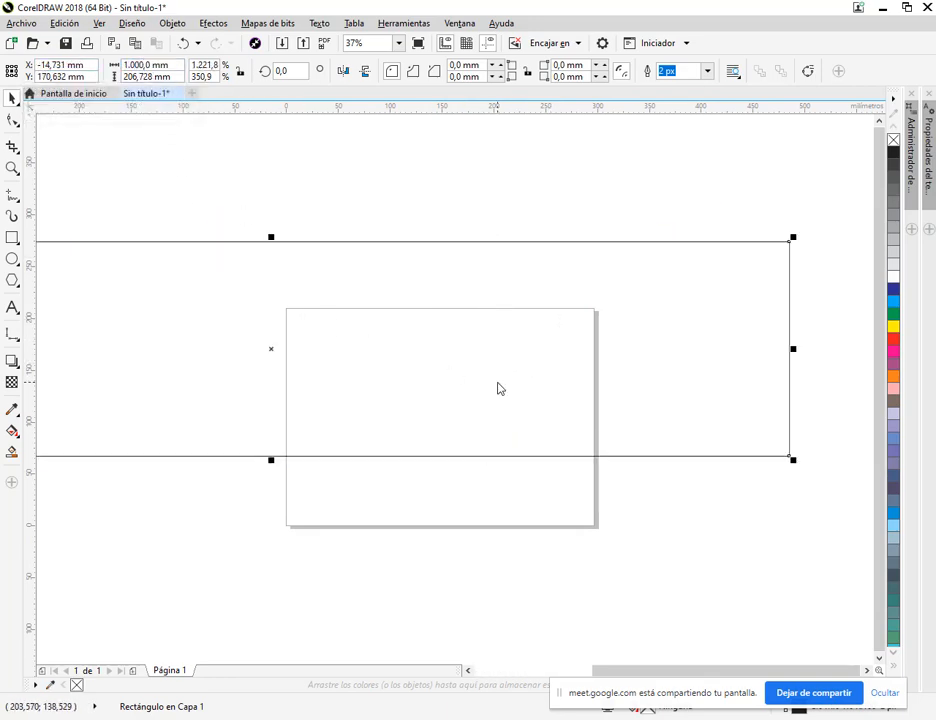
Step: Move the 1000 mm wide rectangle around the page to compare it with the A4 sheet, and delete it
click(483, 270)
drag(395, 330, 652, 347)
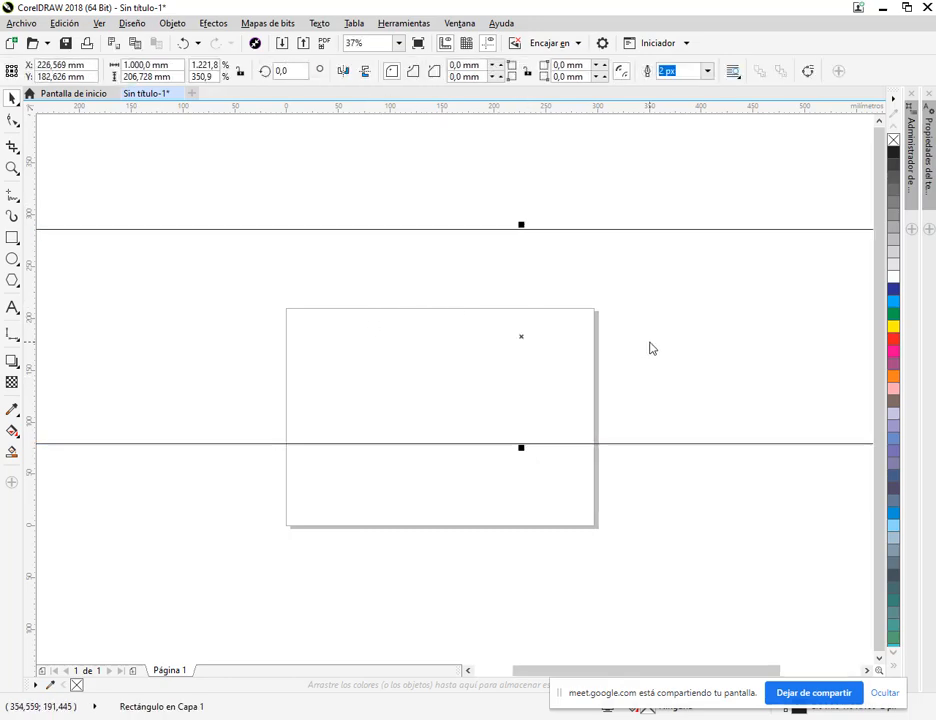
scroll(648, 349, down, 2)
scroll(647, 349, right, 2)
drag(313, 341, 451, 349)
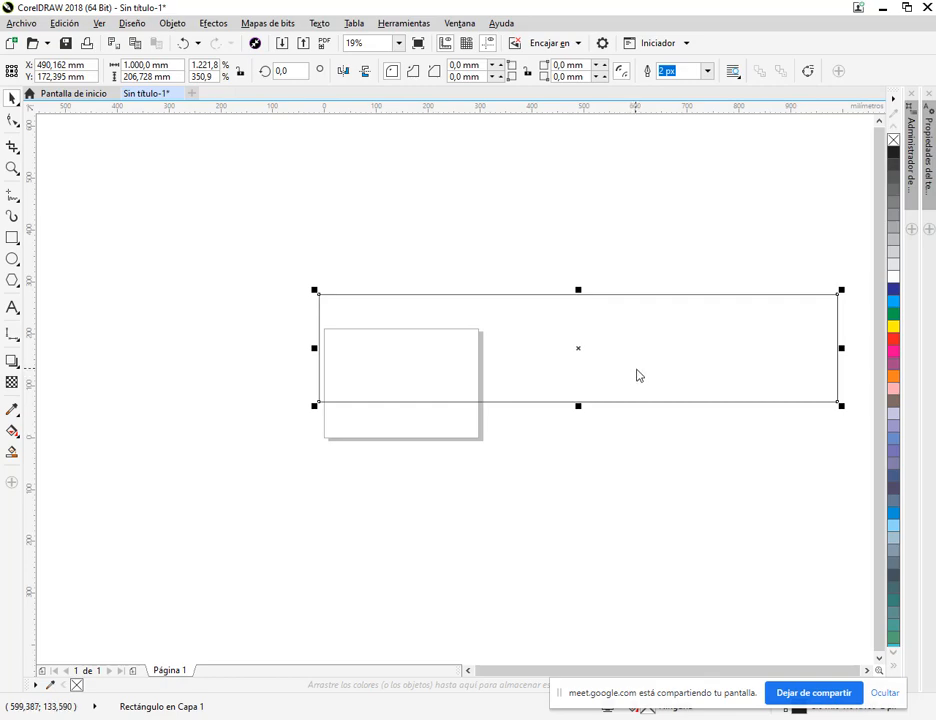
drag(625, 387, 425, 386)
drag(504, 382, 366, 419)
drag(281, 405, 551, 335)
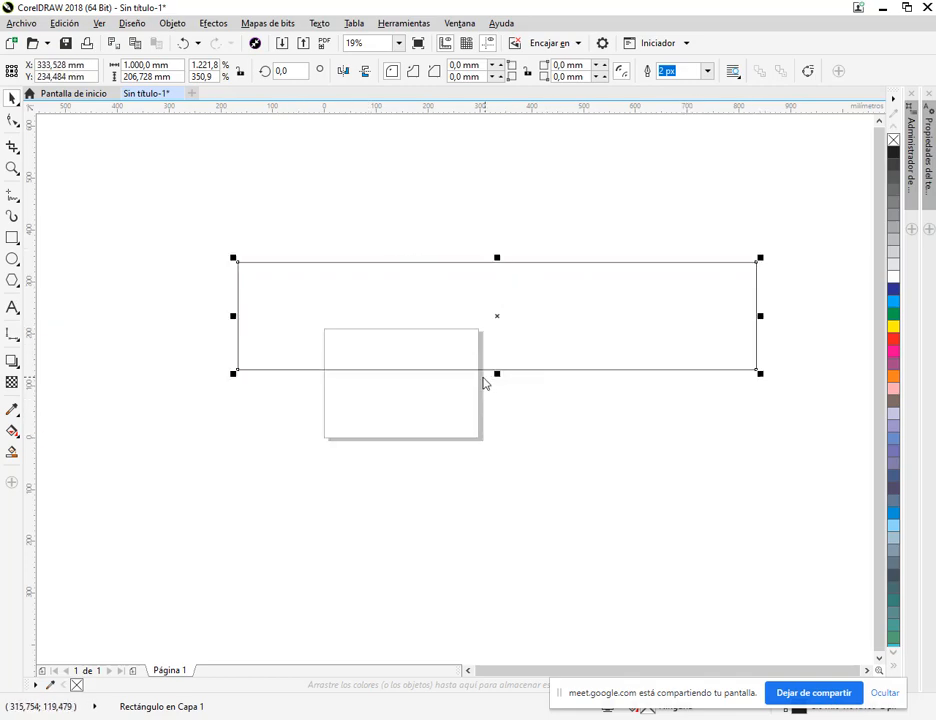
key(Delete)
scroll(474, 395, up, 2)
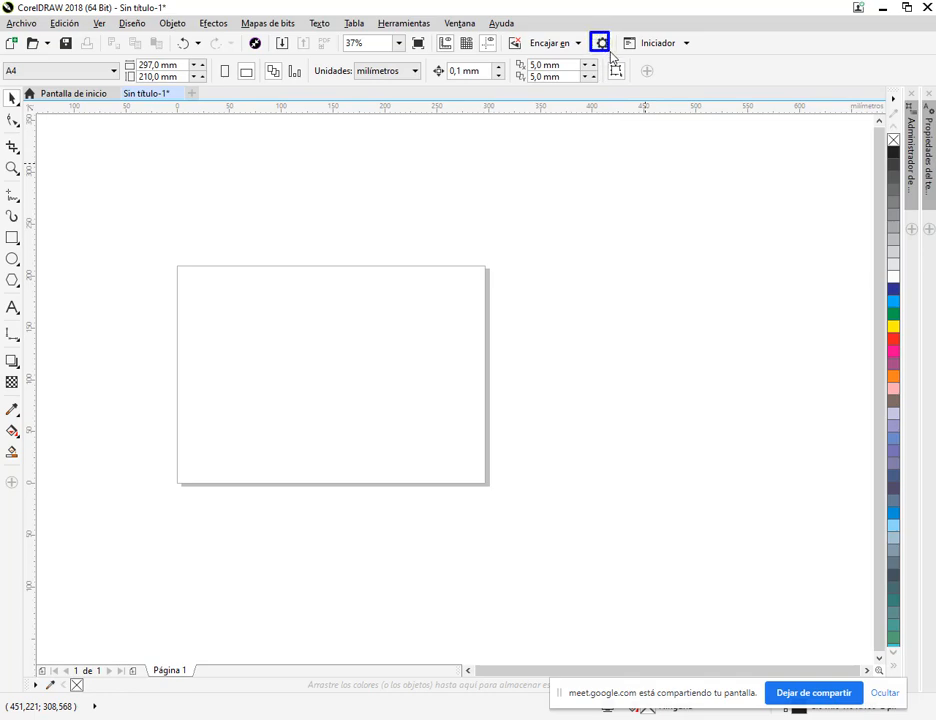
Step: Open the drawing scale settings (Escala de dibujo) in the document's ruler options
click(605, 51)
mouse_move(617, 178)
mouse_down()
mouse_move(601, 178)
mouse_move(621, 163)
mouse_up()
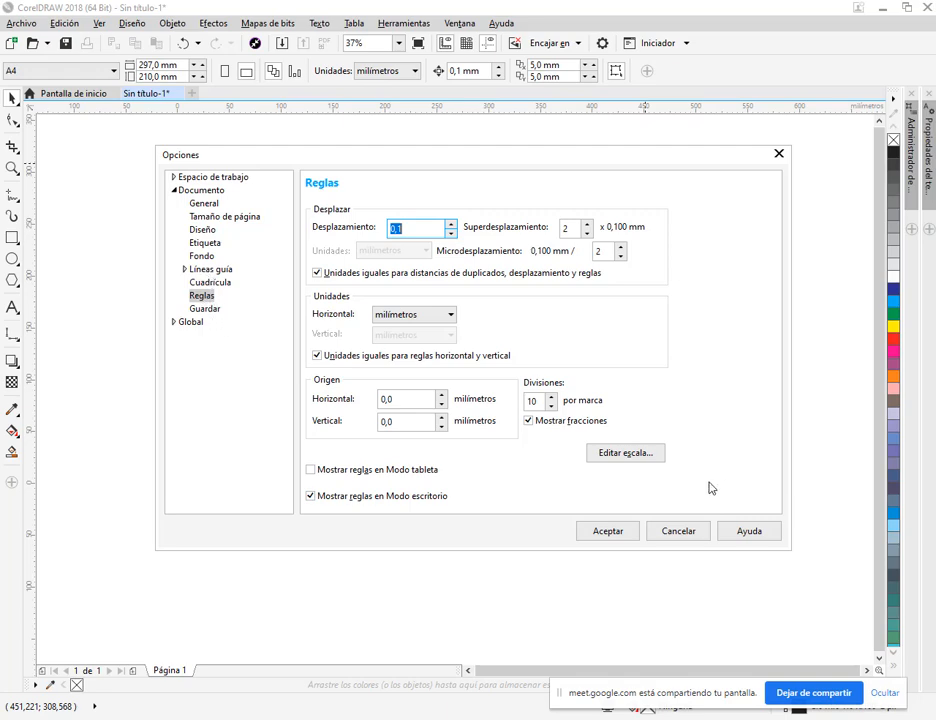
click(619, 454)
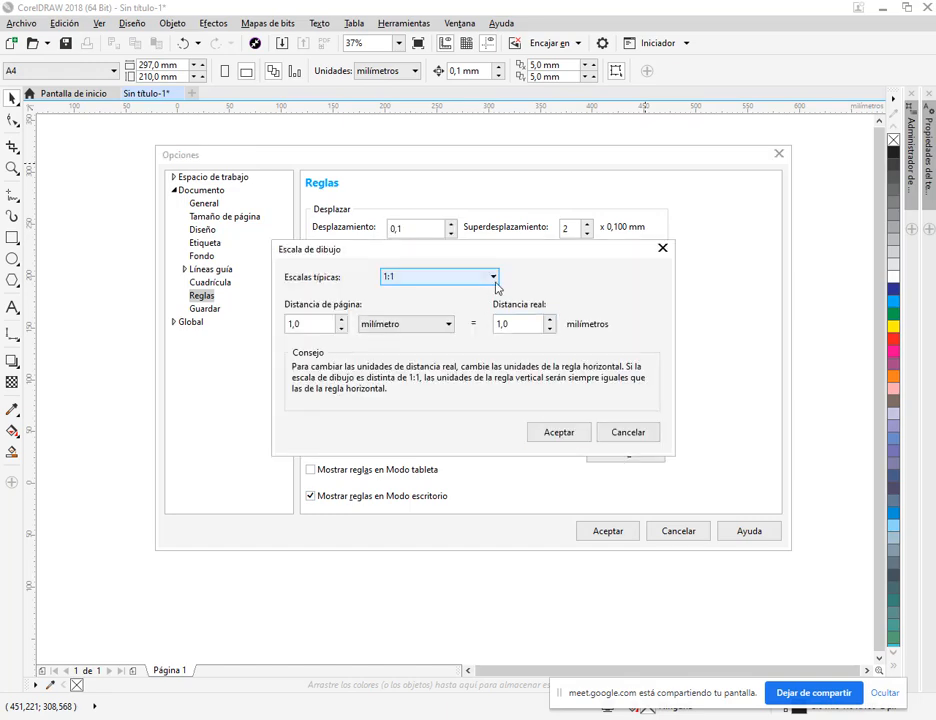
drag(487, 246, 512, 235)
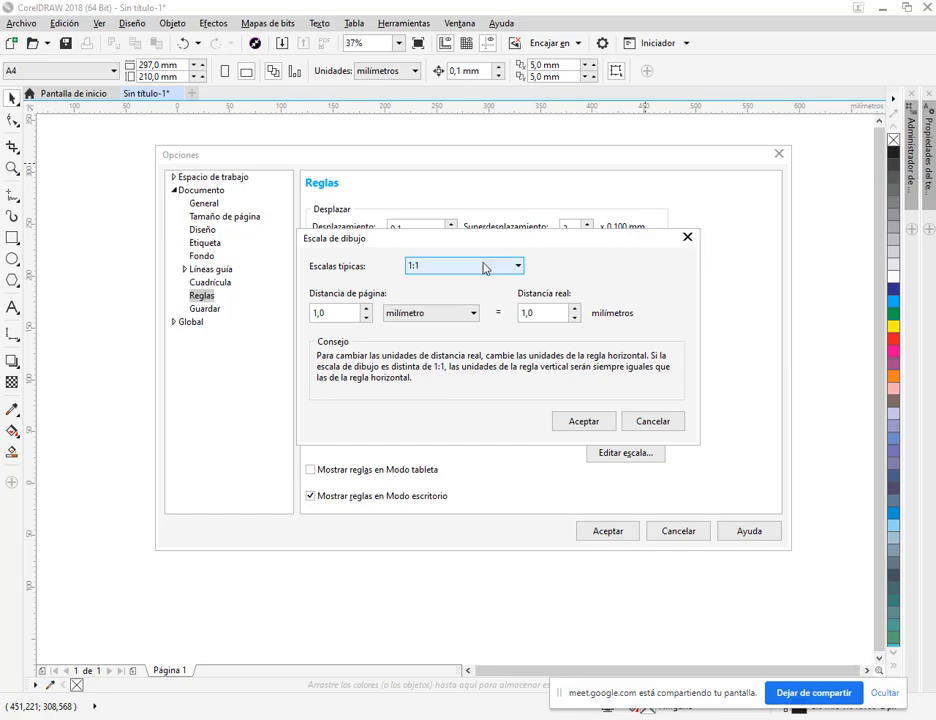
Step: Switch to _MANUAL COREL.pdf and read the Práctica 21 instructions on the recommended drawing scale and the plan's dimensions
key(alt+Tab)
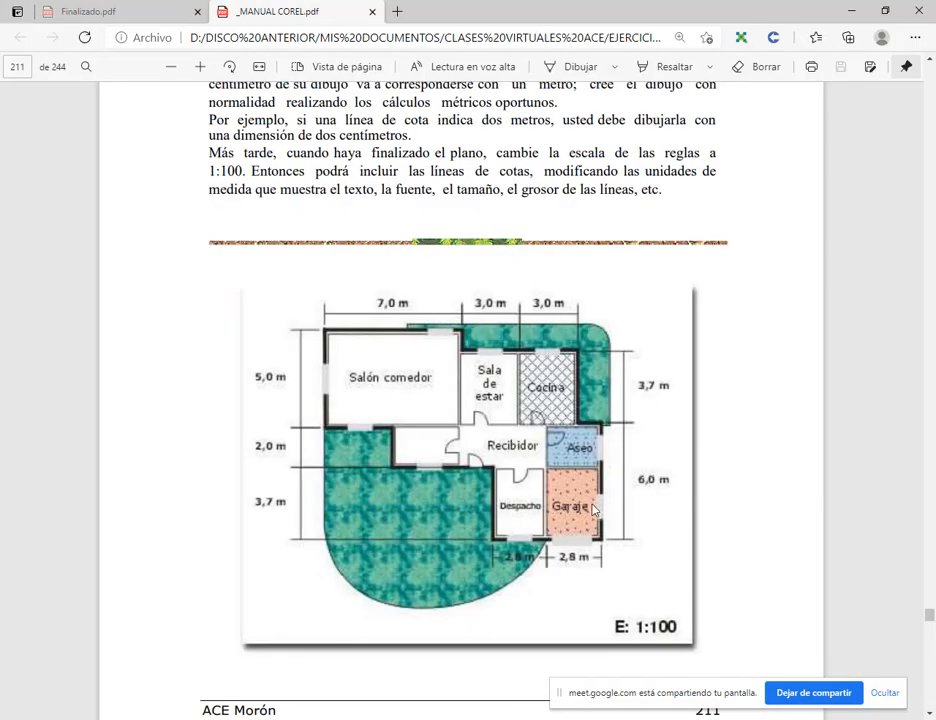
scroll(630, 520, up, 5)
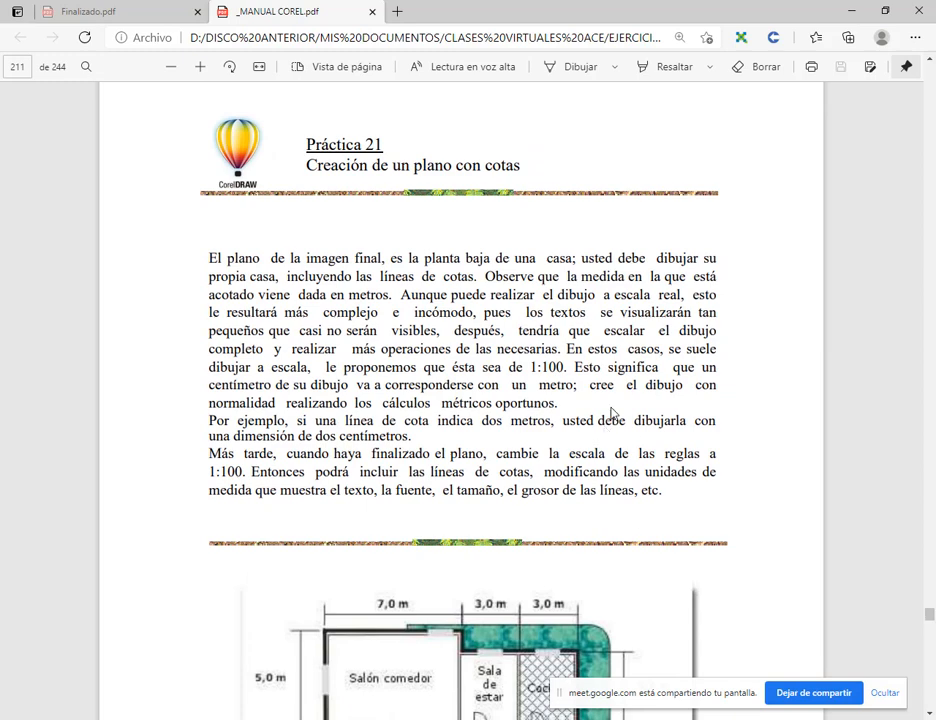
drag(531, 369, 566, 369)
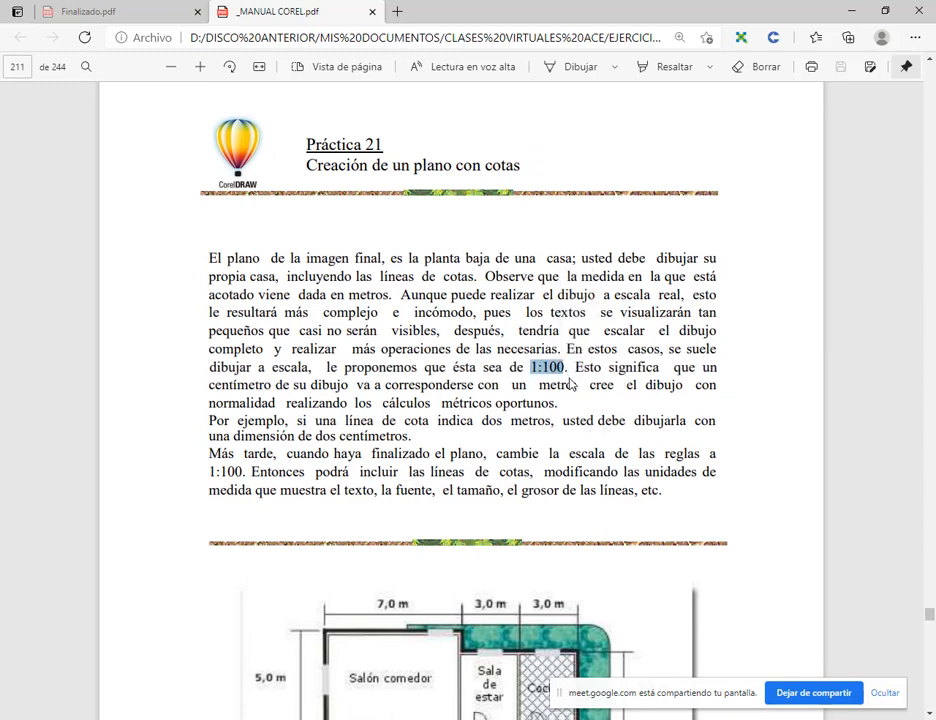
click(554, 366)
scroll(507, 438, down, 2)
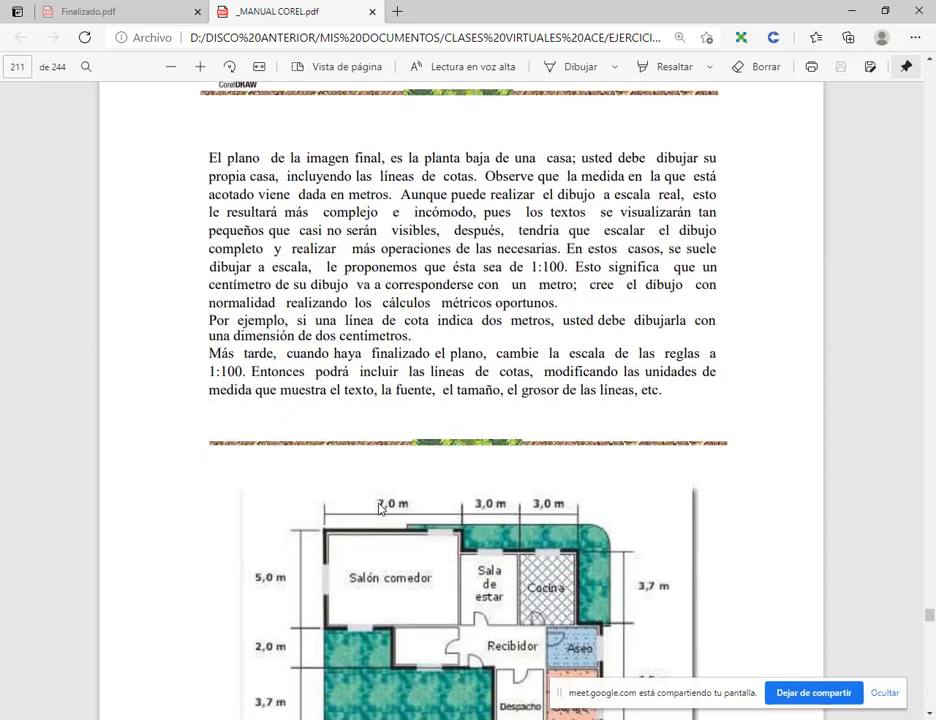
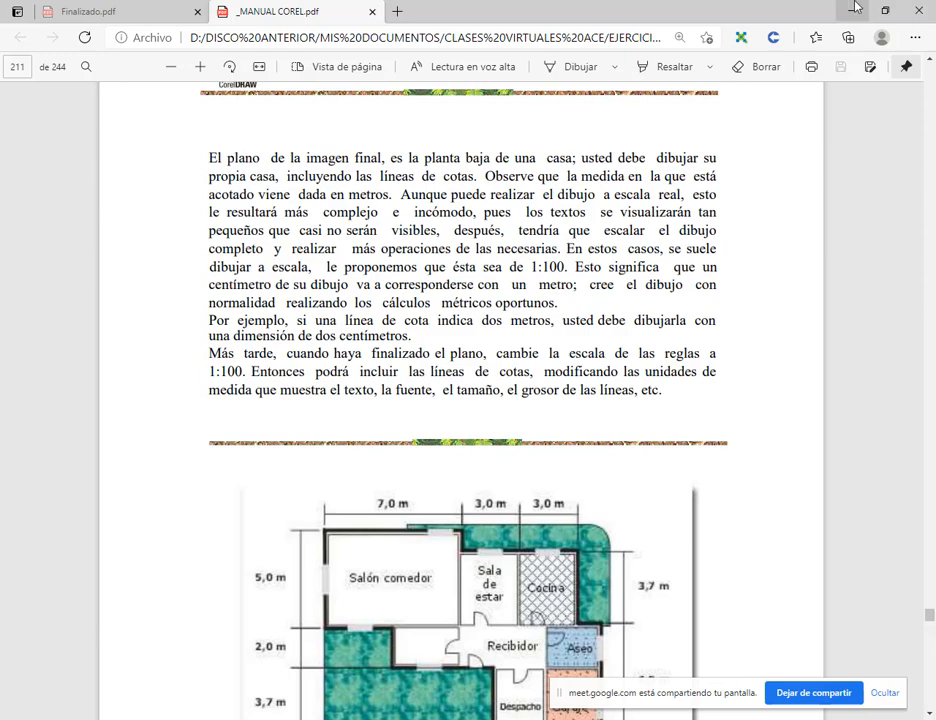
Step: Switch back to CorelDRAW, set the typical drawing scale to 1:100 and apply the ruler options
key(alt+Tab)
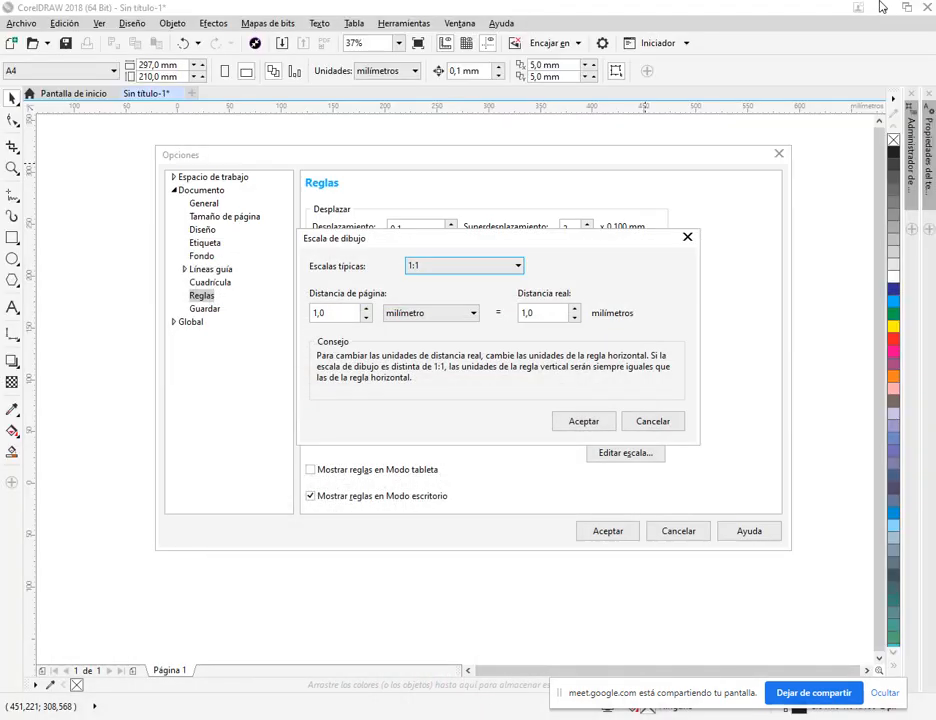
click(453, 266)
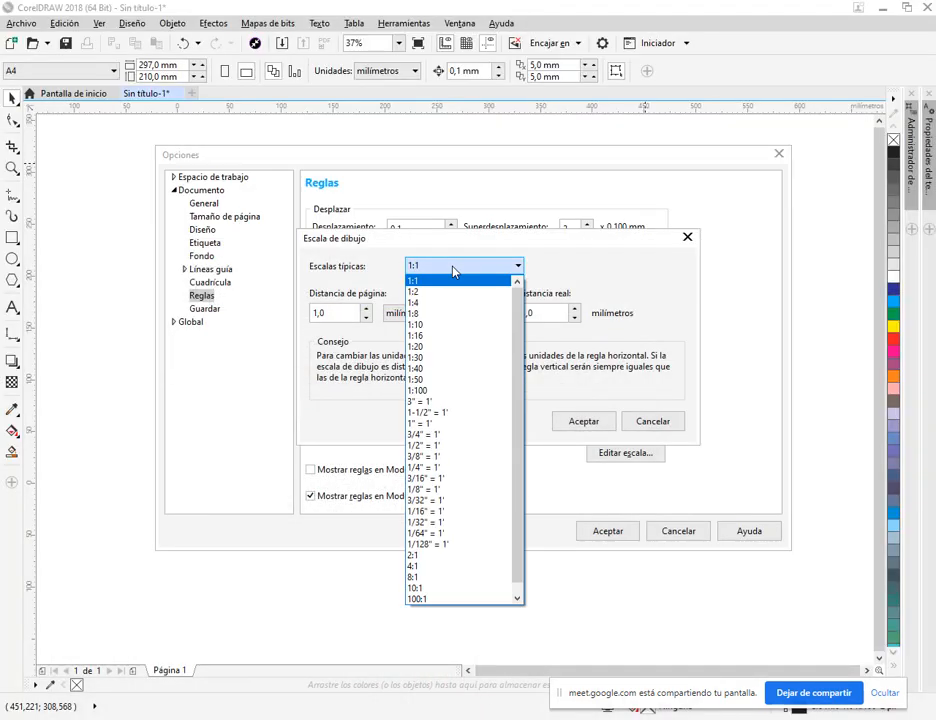
click(449, 390)
click(583, 421)
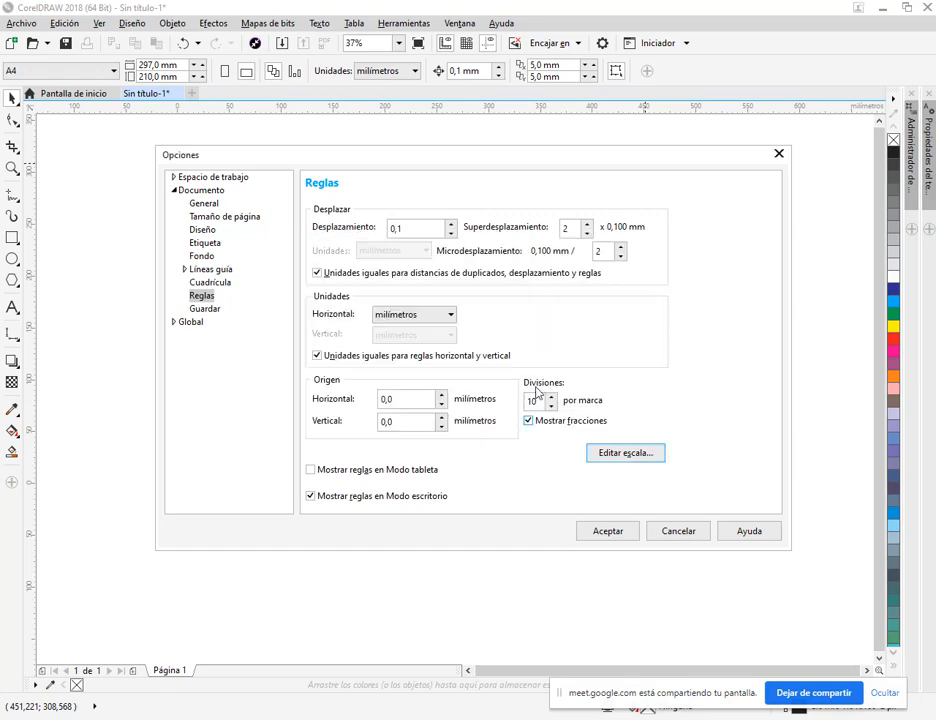
click(626, 536)
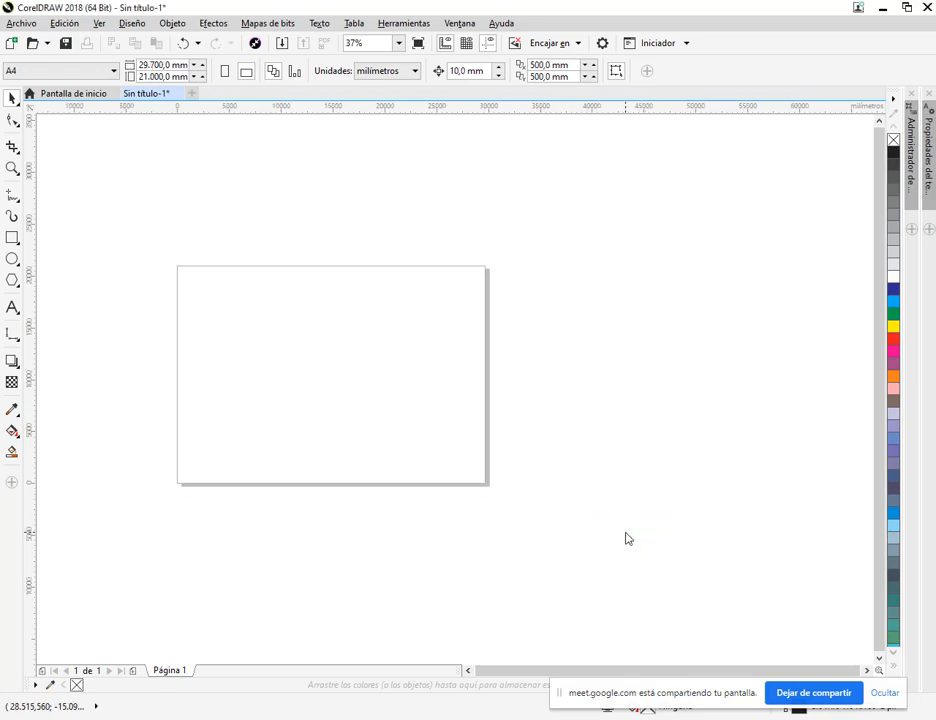
Step: Set the document's units to metres
click(369, 74)
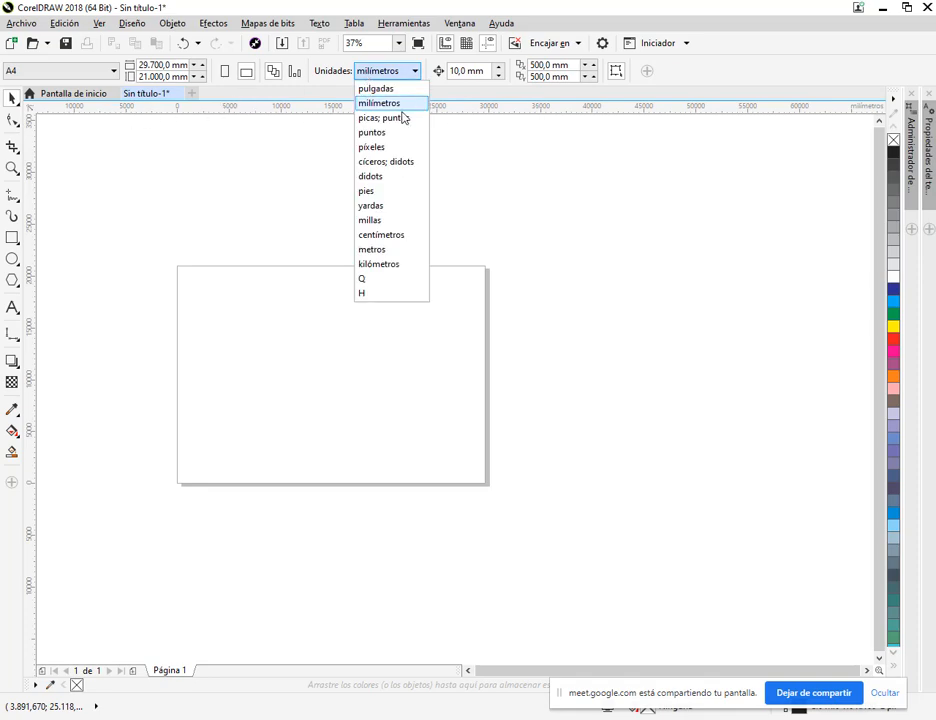
click(385, 249)
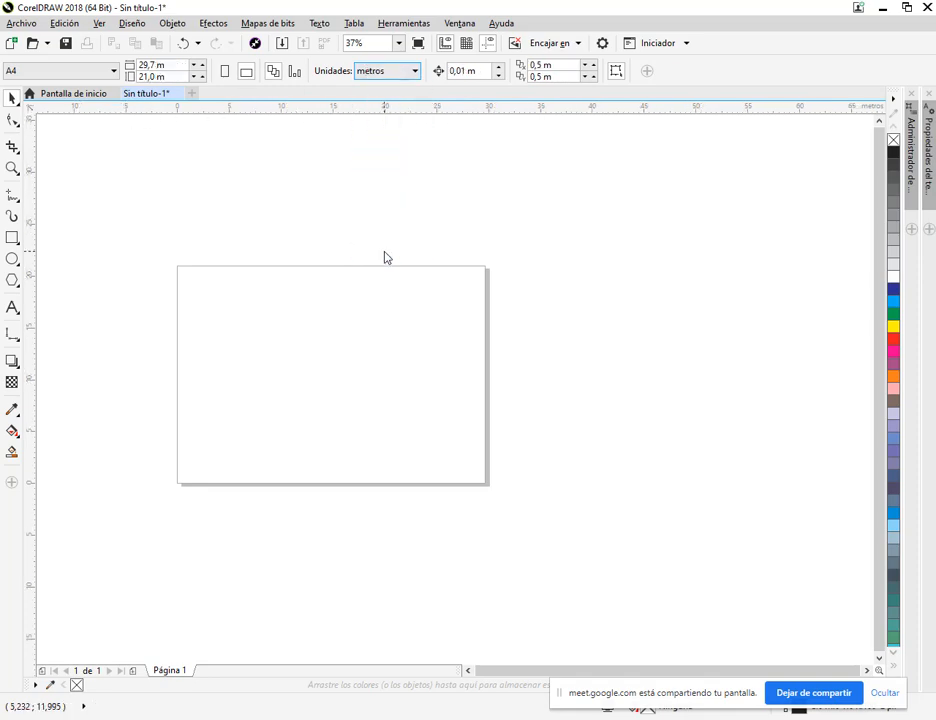
Step: Draw a rectangle in the upper part of the page and size it to 10 m wide by 5 m high
scroll(291, 294, up, 2)
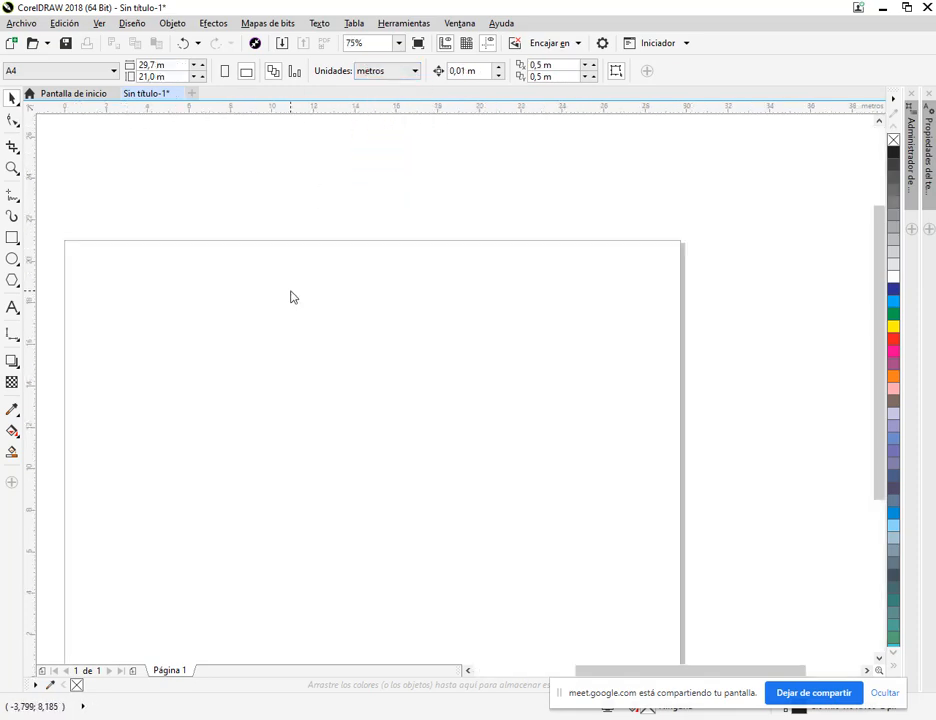
click(12, 237)
drag(176, 293, 366, 416)
double_click(166, 71)
text(10)
key(Tab)
text(5)
key(Return)
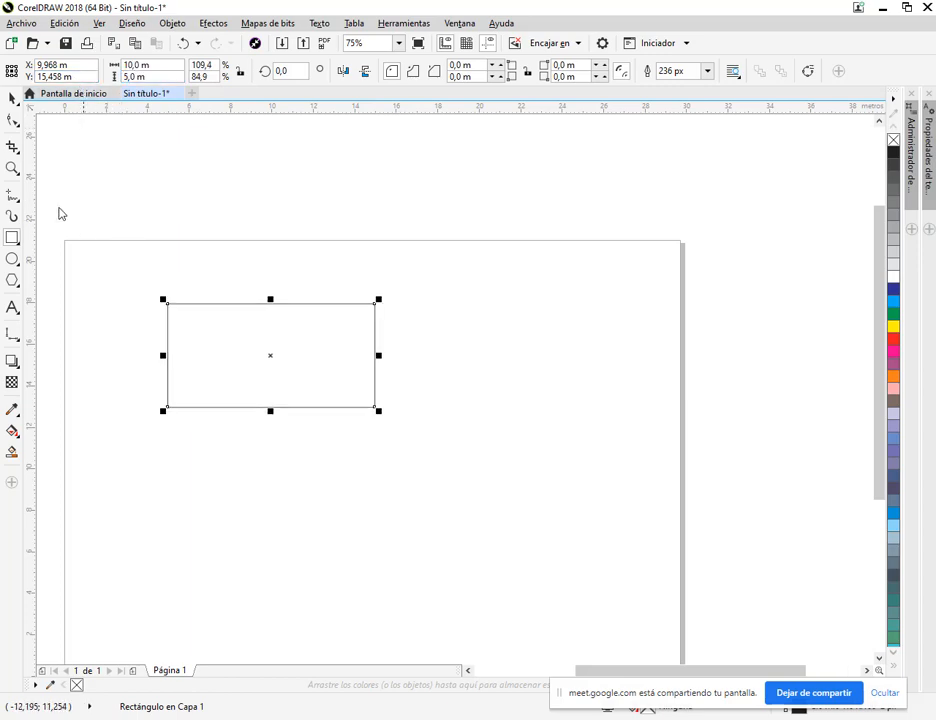
Step: Dimension the rectangle's upper edge with a dimension line placed just above it
click(12, 98)
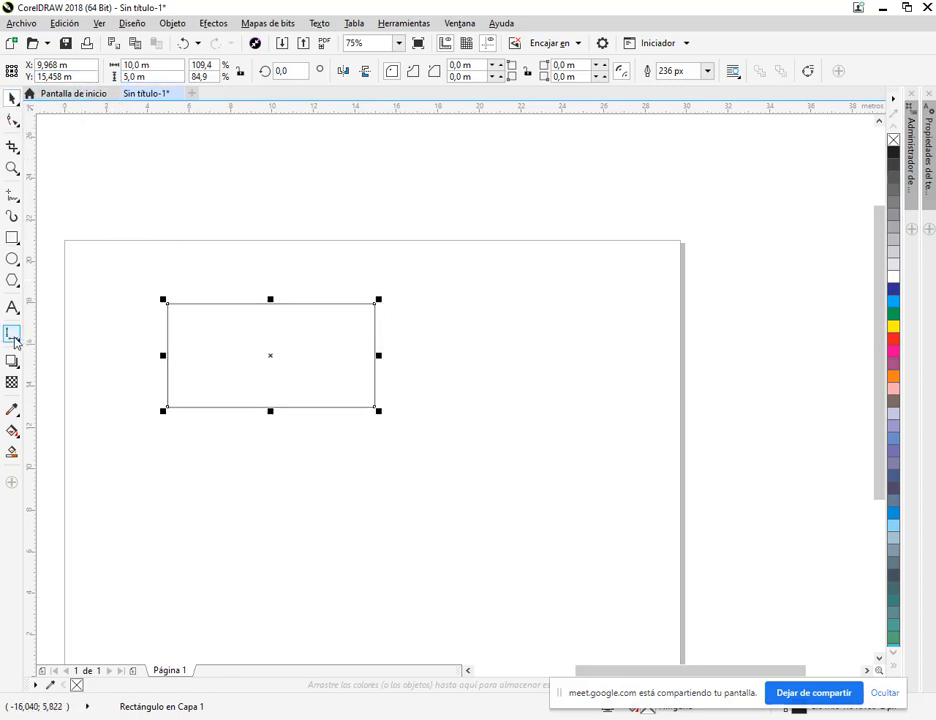
click(14, 342)
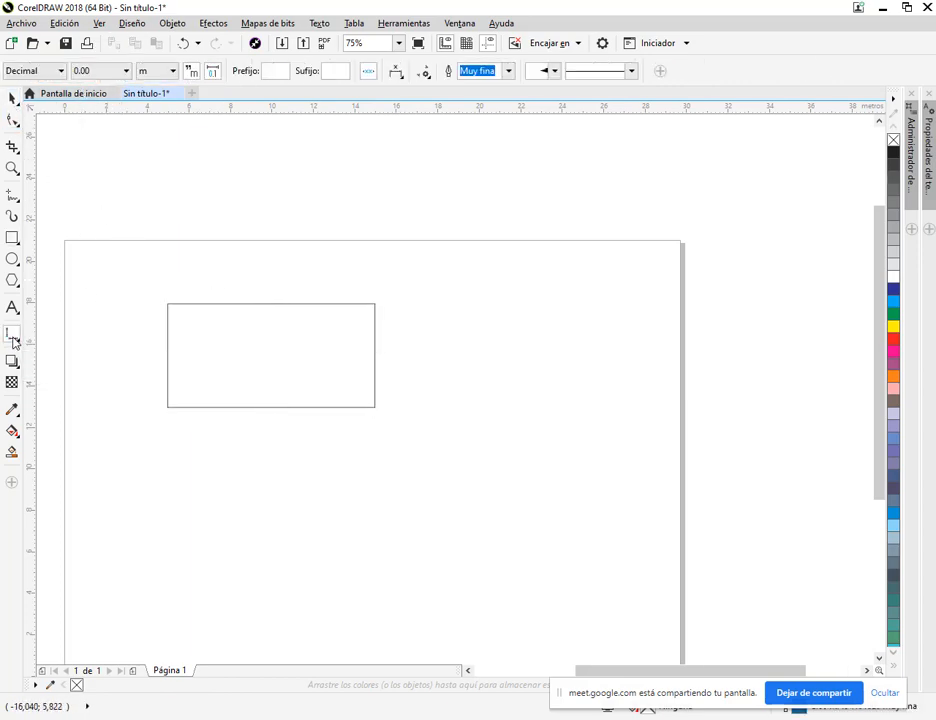
click(167, 304)
click(375, 304)
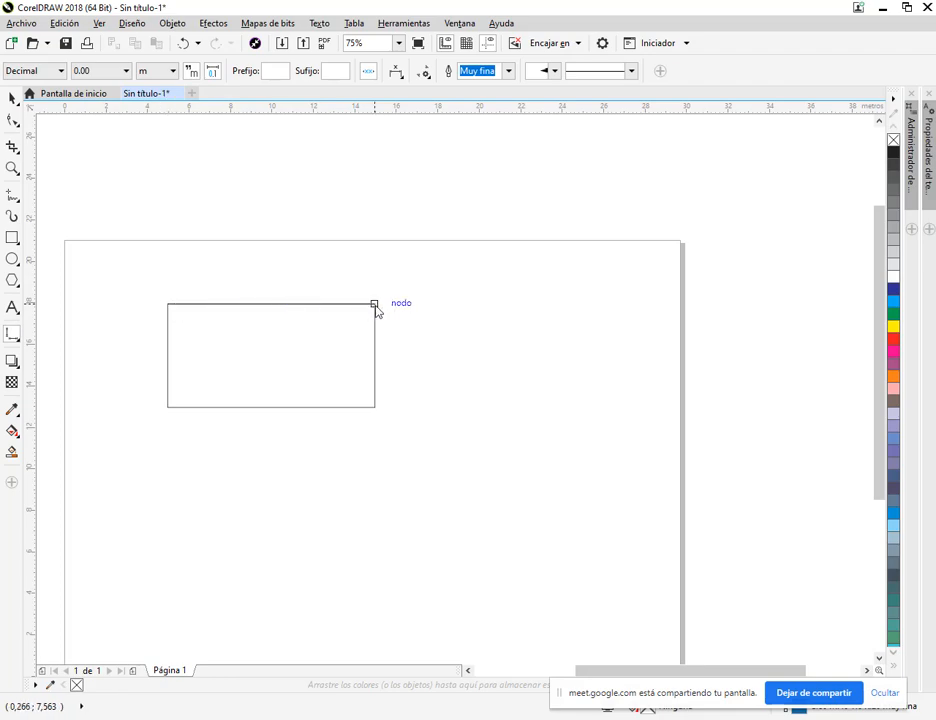
click(376, 277)
click(12, 99)
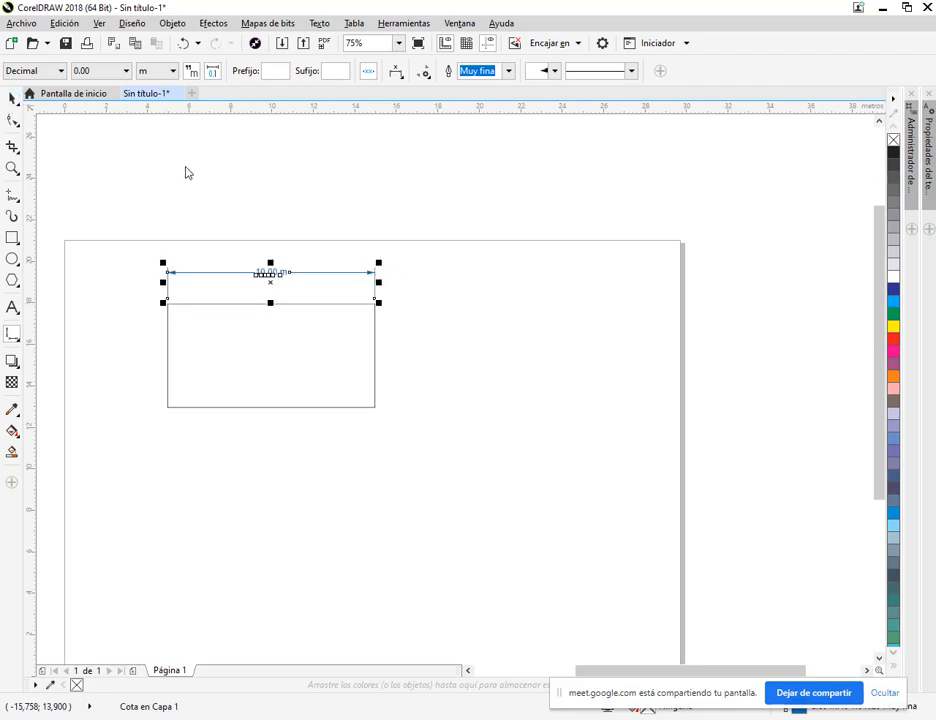
click(104, 137)
scroll(268, 260, up, 1)
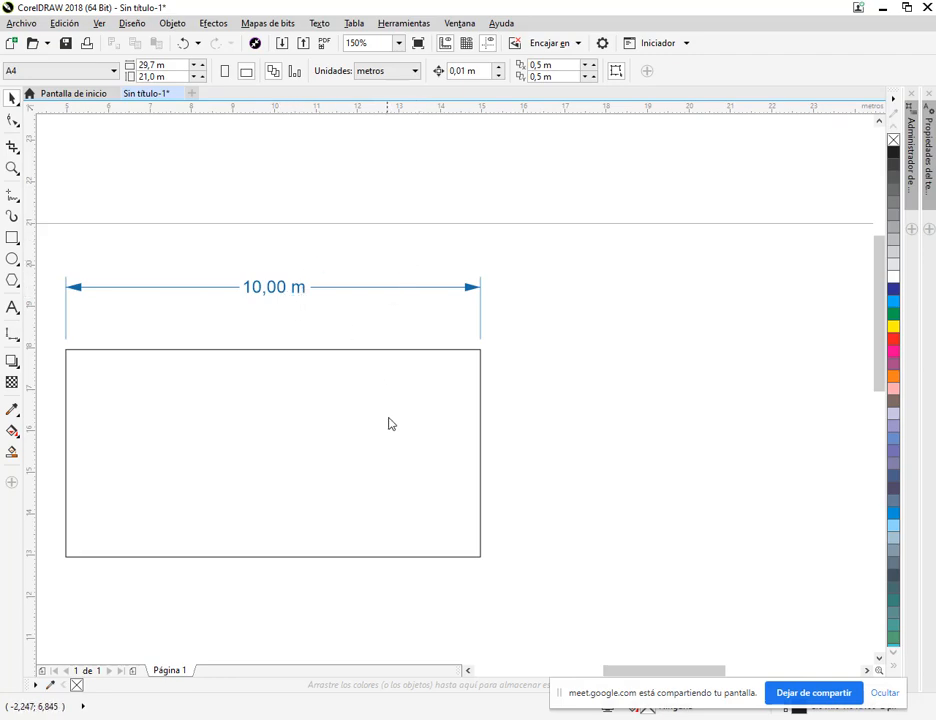
scroll(384, 420, down, 1)
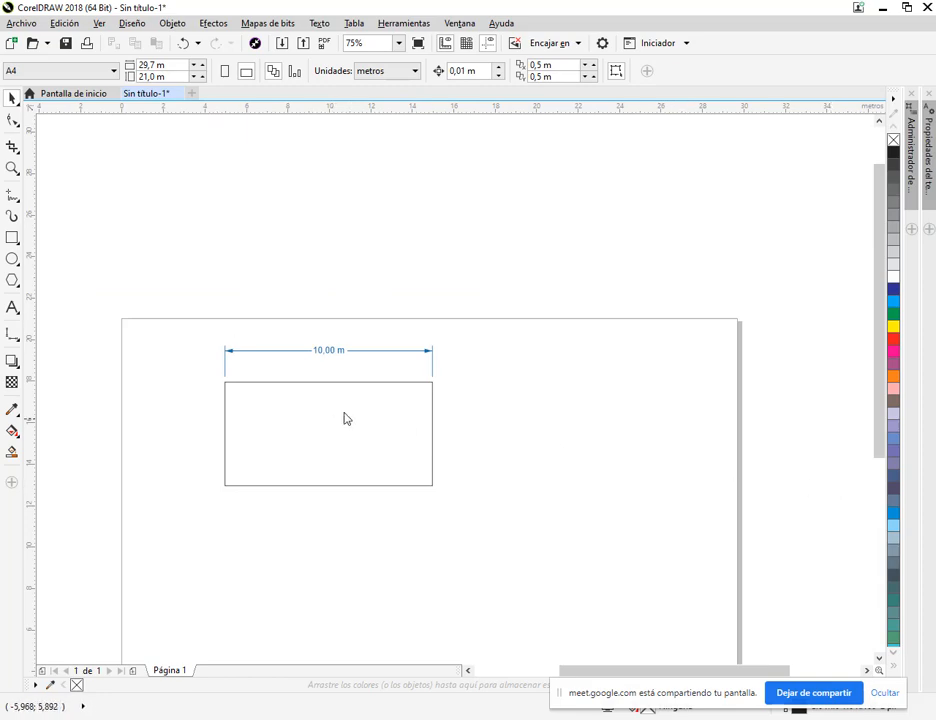
drag(438, 518, 402, 438)
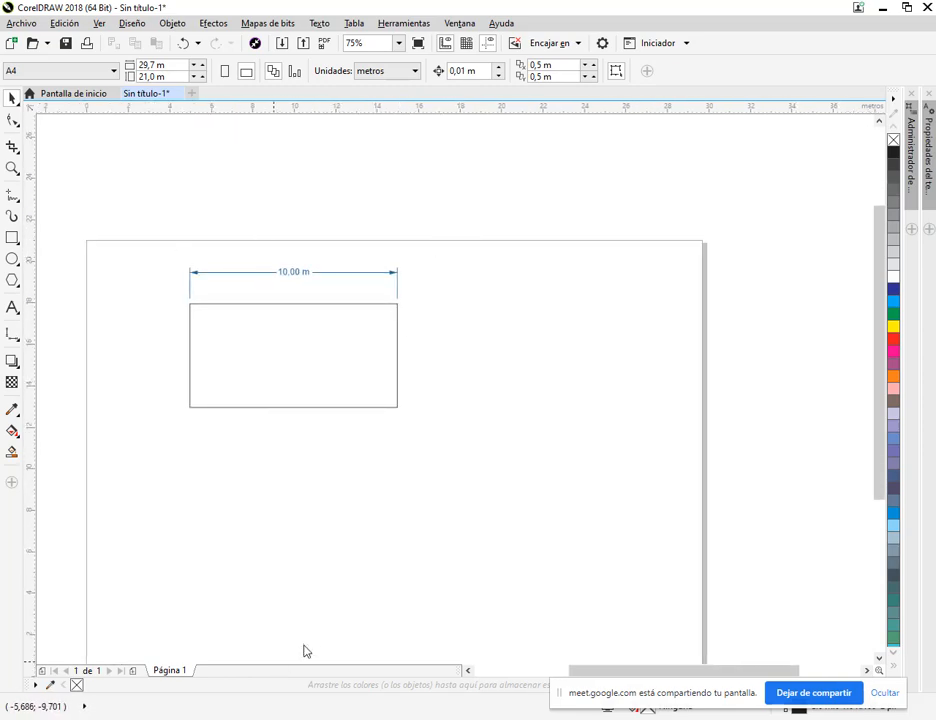
Step: Switch to _MANUAL COREL.pdf and review the Práctica 21 scale instructions and the dimensions of the house plan
key(alt+Tab)
scroll(463, 348, down, 3)
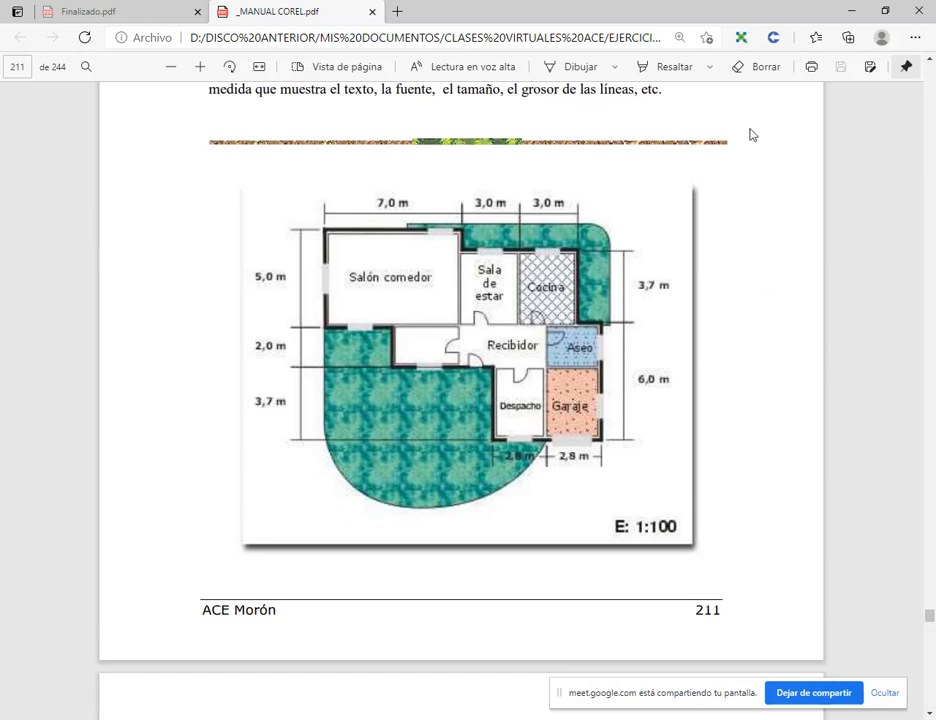
click(849, 11)
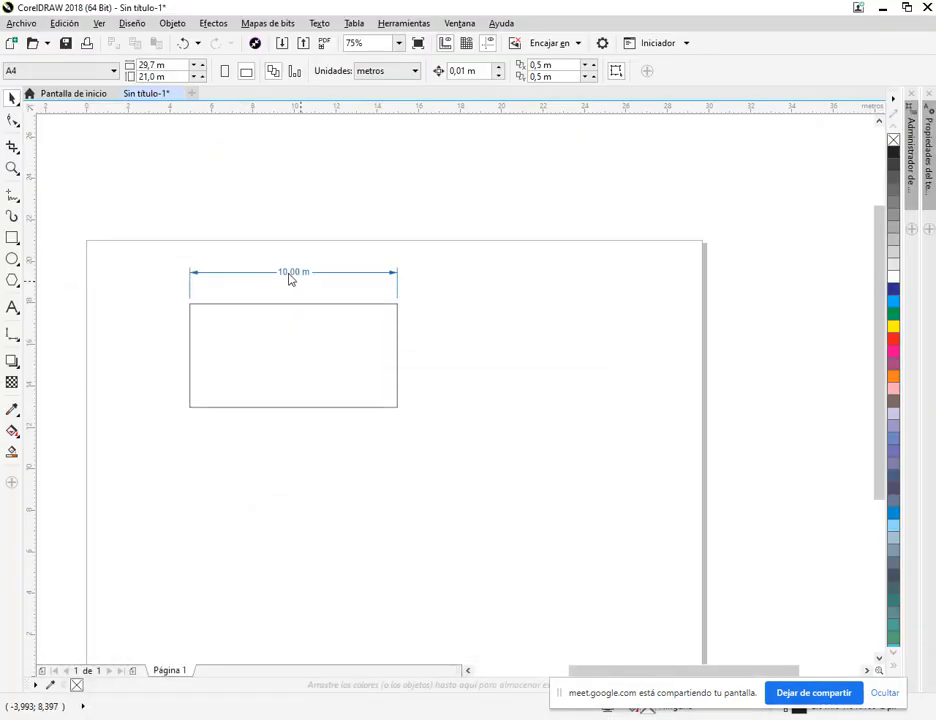
click(174, 718)
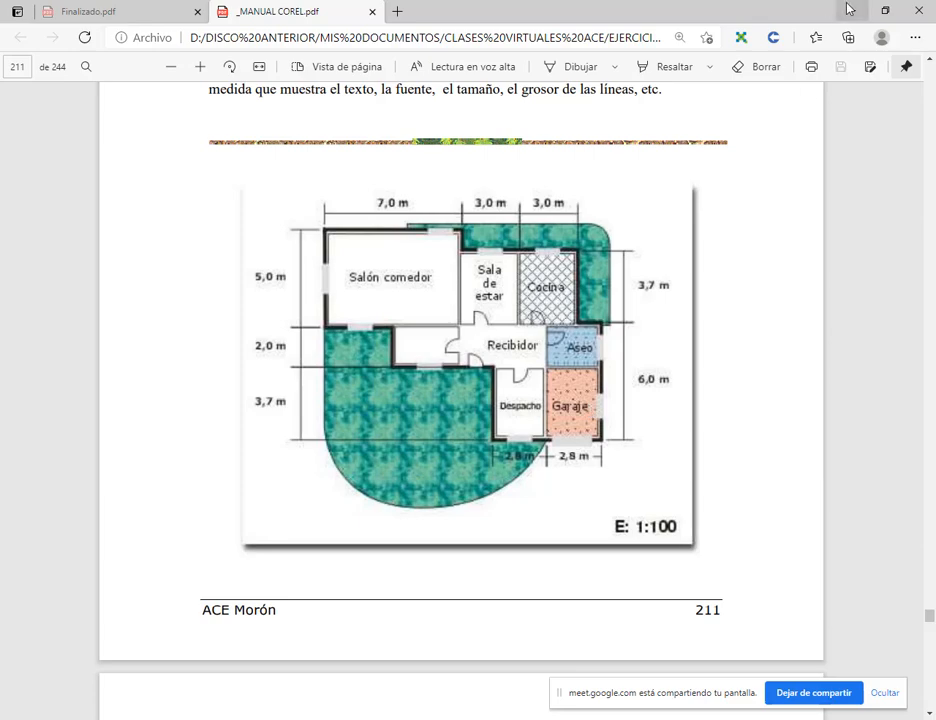
scroll(594, 352, up, 2)
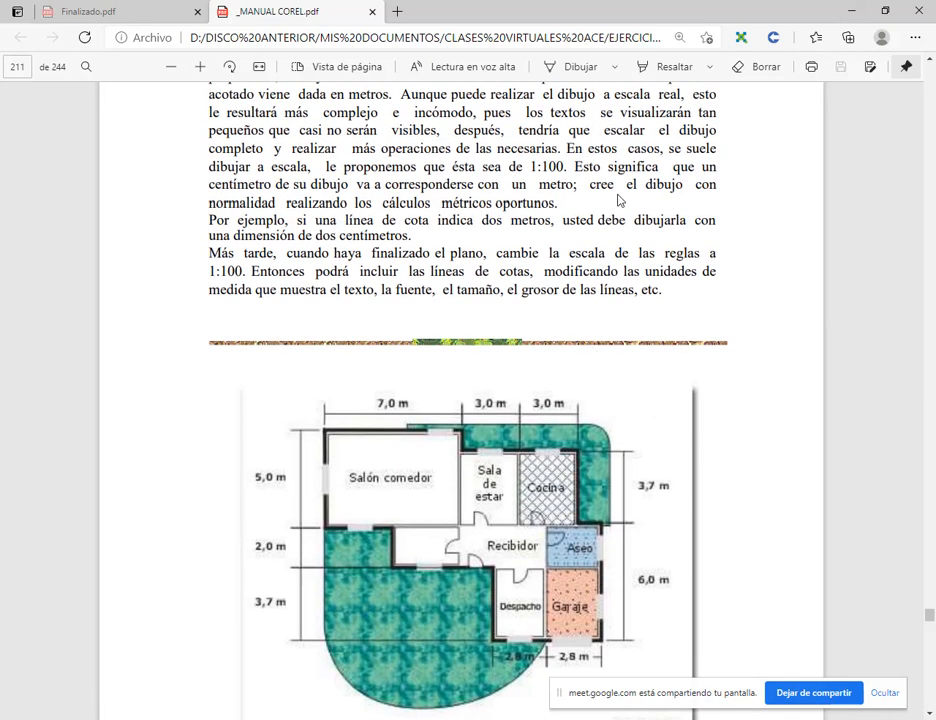
scroll(452, 148, up, 1)
scroll(604, 334, down, 3)
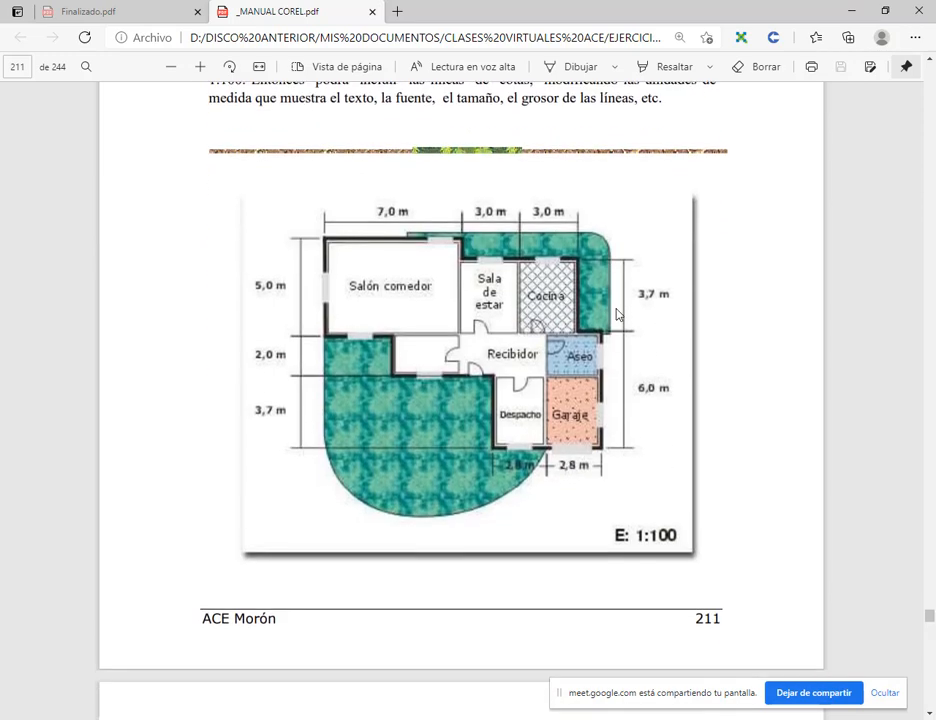
scroll(347, 468, up, 1)
key(alt+Tab)
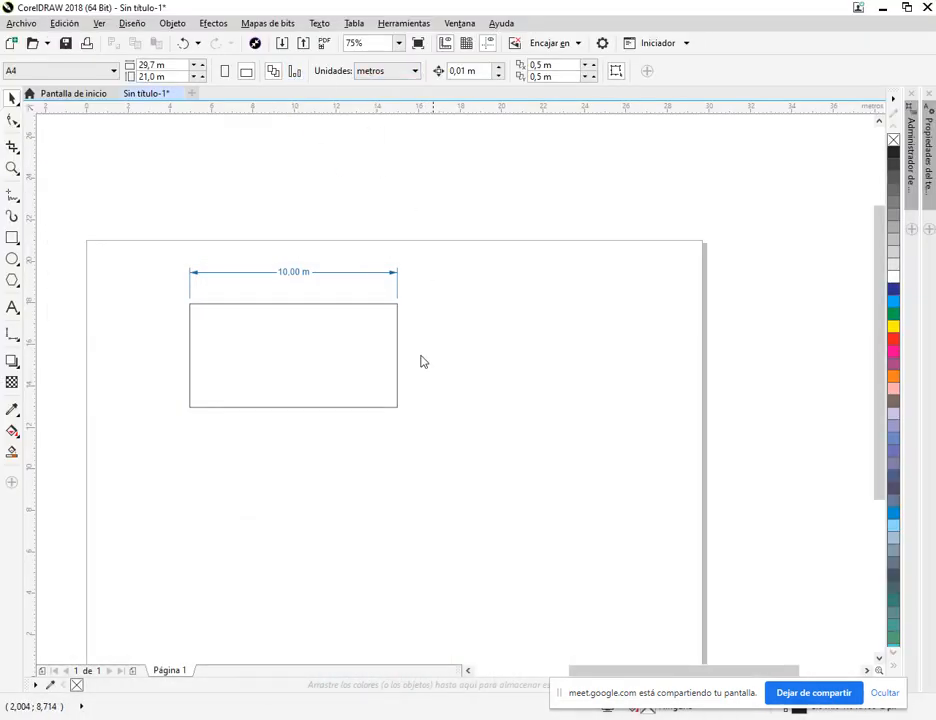
key(alt+Tab)
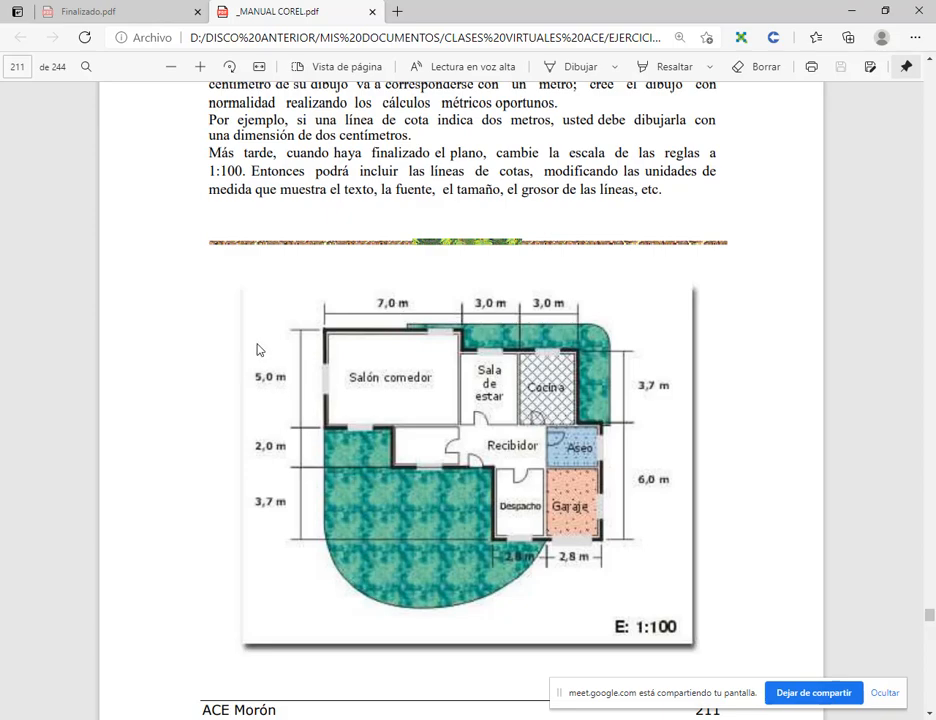
Step: Back in CorelDRAW, delete the dimension line above the rectangle and set the rectangle's width to 7 m
key(alt+Tab)
click(306, 275)
key(Delete)
click(285, 345)
drag(167, 67, 104, 67)
text(7)
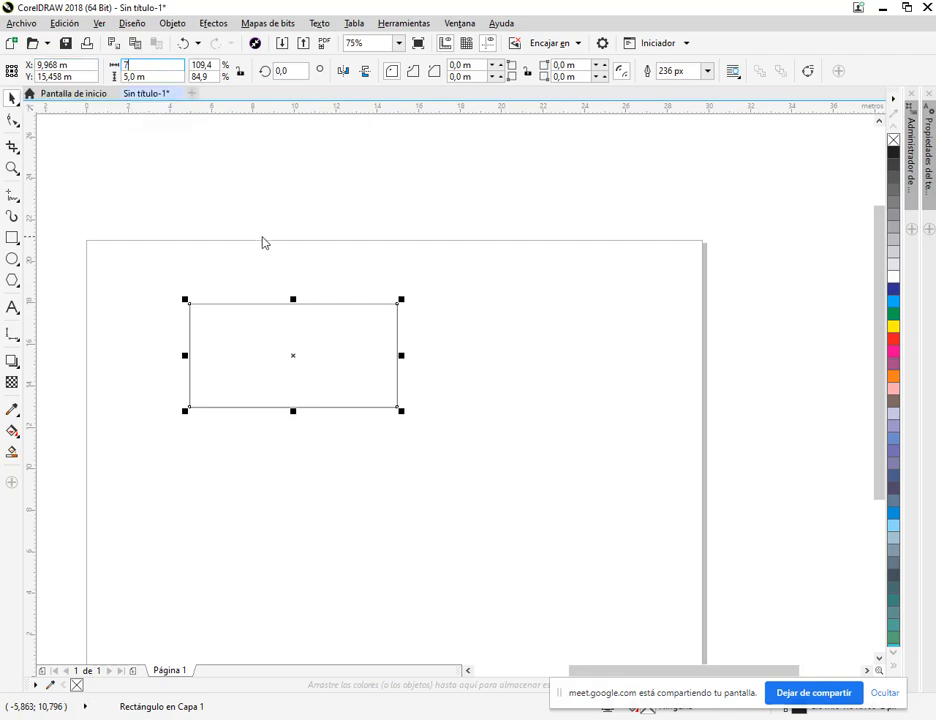
key(Return)
Step: Consult the plan in _MANUAL COREL.pdf, and in CorelDRAW draw a second rectangle about 3.3 m wide right of the first, setting its height to 9.7 m
key(alt+Tab)
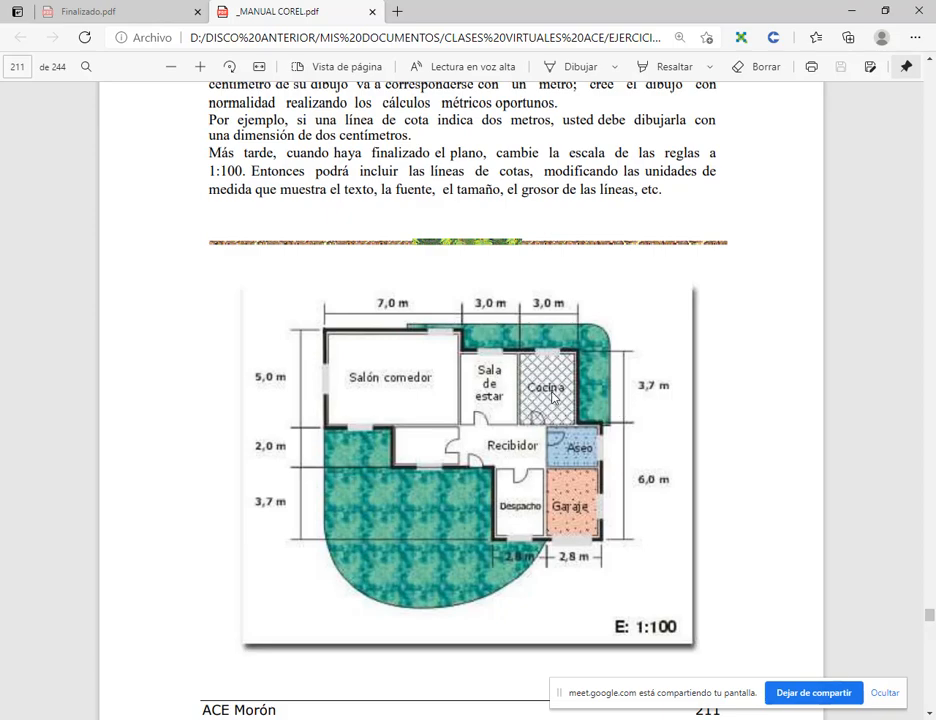
key(alt+Tab)
click(12, 238)
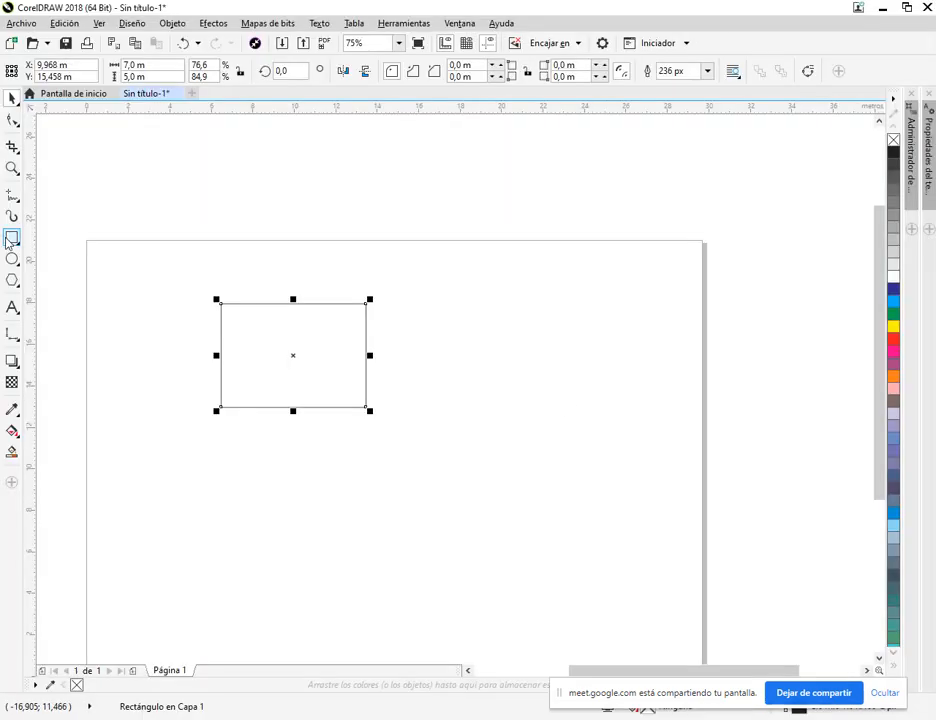
drag(413, 306, 482, 415)
click(135, 76)
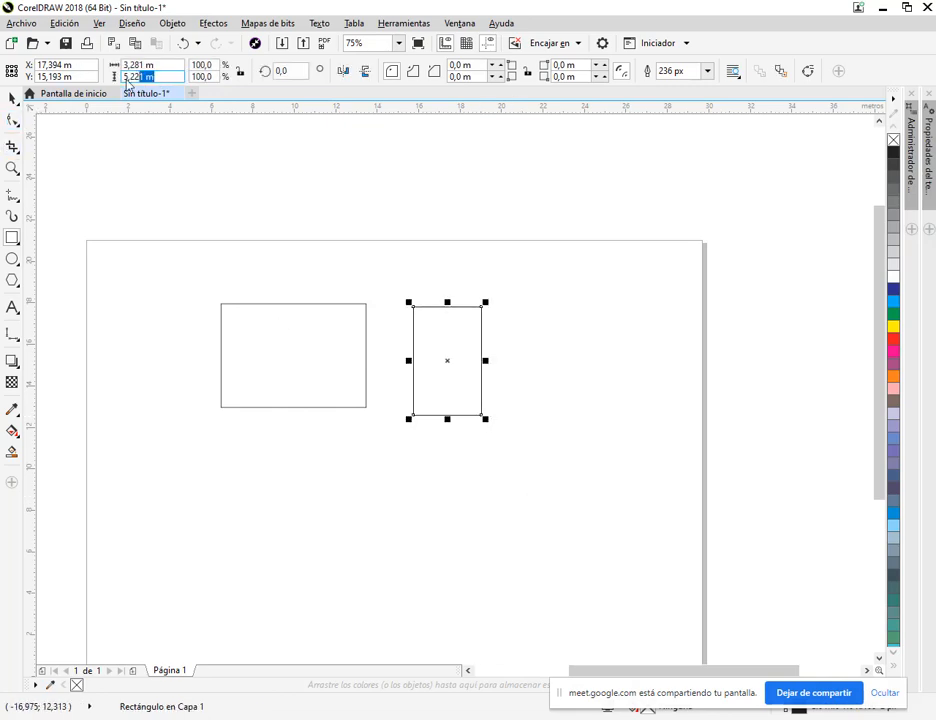
text(9)
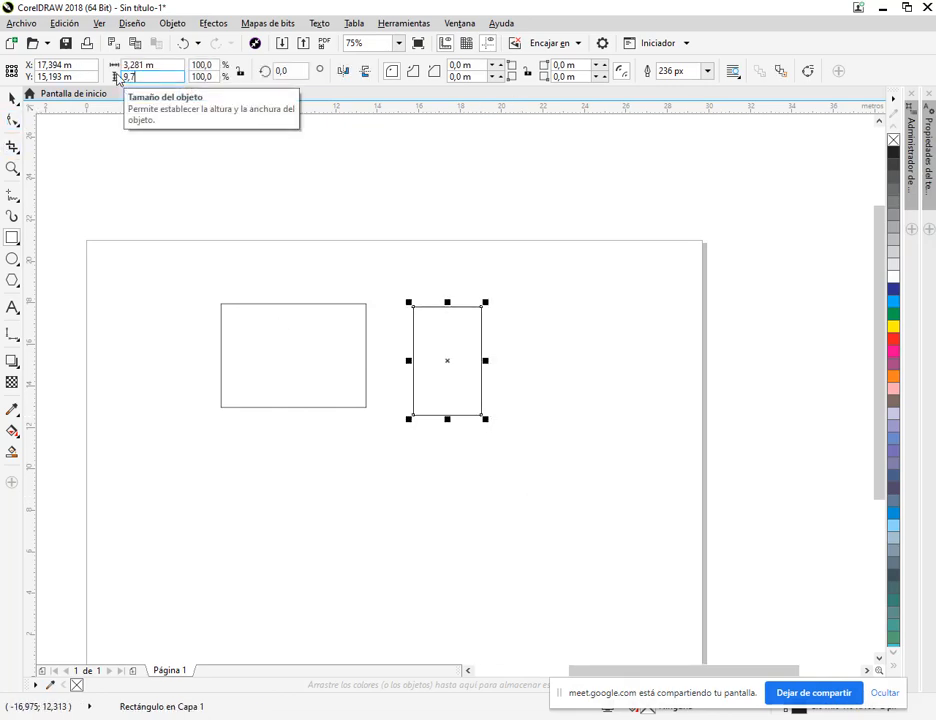
text(,7)
key(Return)
Step: Check the side dimensions of the plan in _MANUAL COREL.pdf and, back in CorelDRAW, open the second rectangle's height for editing
key(alt+Tab)
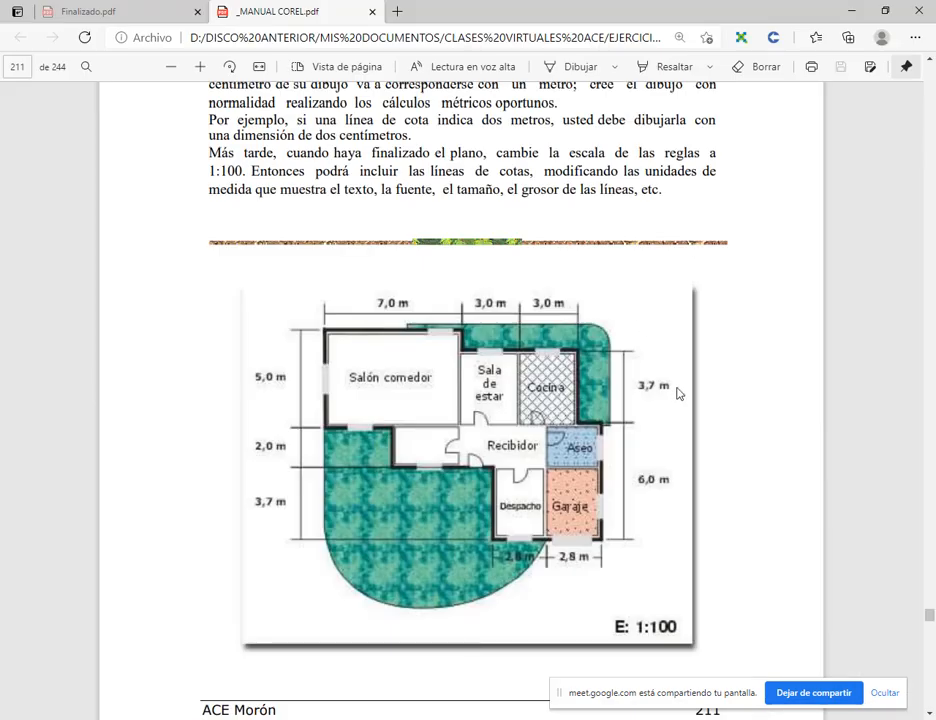
key(alt+Tab)
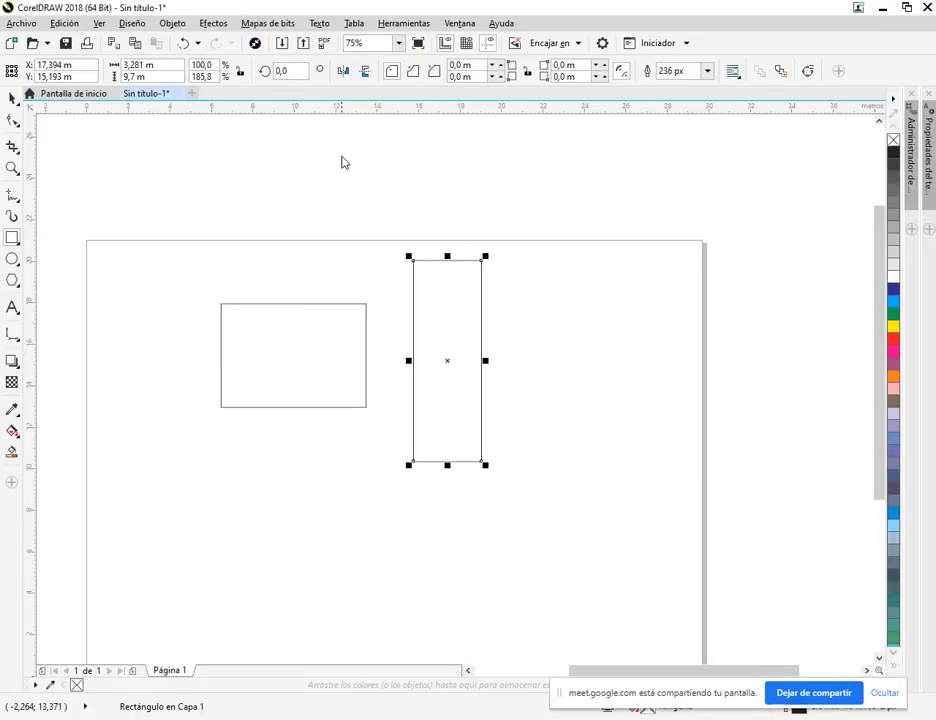
click(148, 65)
click(152, 77)
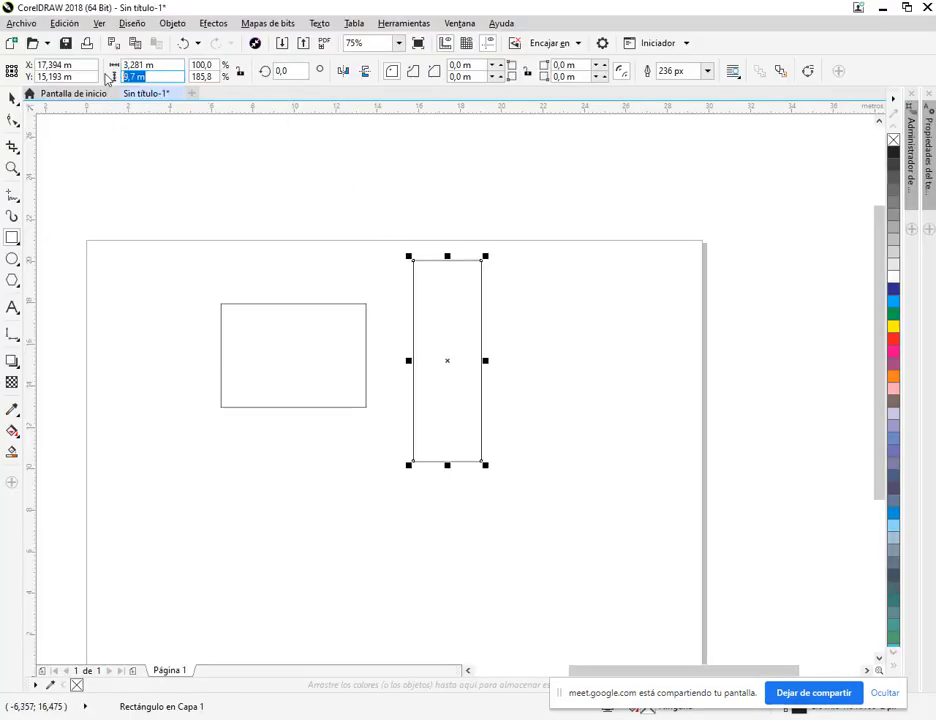
Step: Set the selected right-hand rectangle to 3.7 m high and 3 m wide
text(3,7)
key(Return)
click(155, 64)
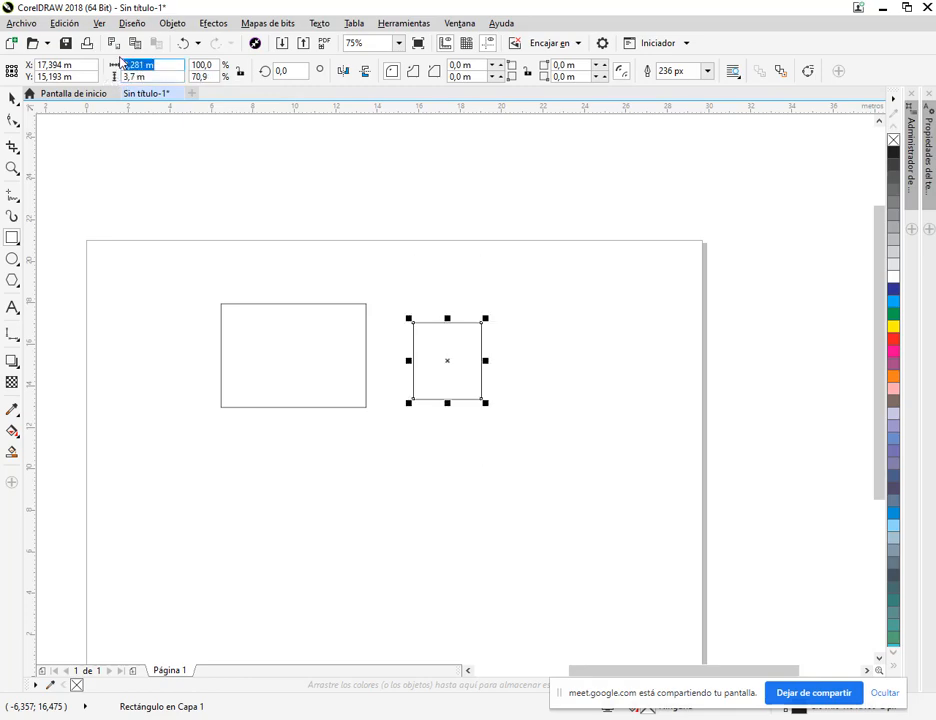
text(3)
key(Return)
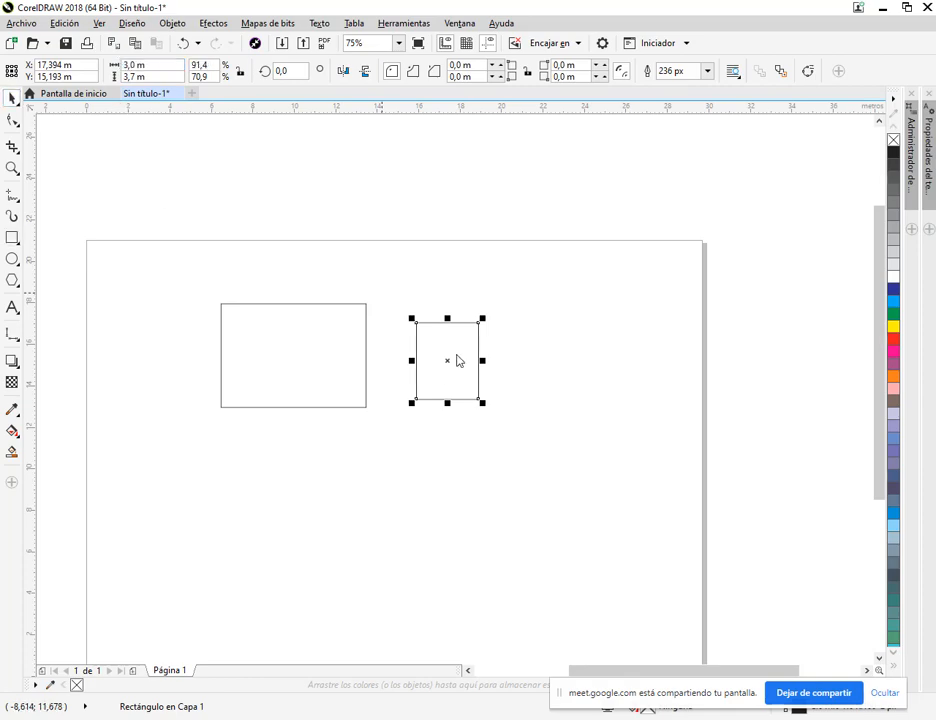
Step: Duplicate the 3.0 × 3.7 m rectangle to its right and consult the floor plan in the PDF manual
drag(479, 362, 539, 383)
key(alt+Tab)
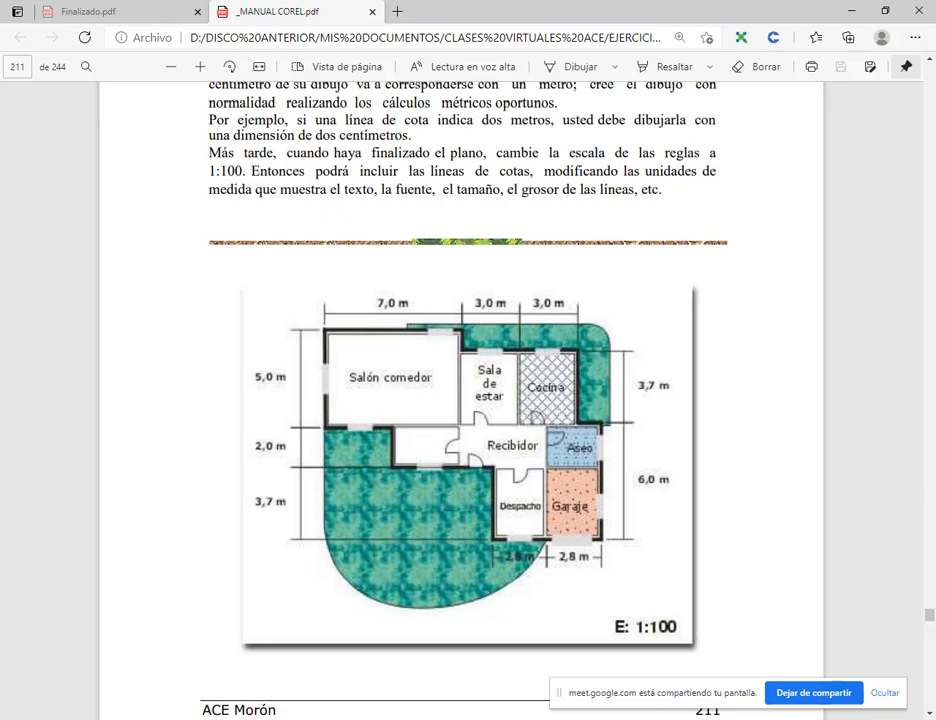
key(alt+Tab)
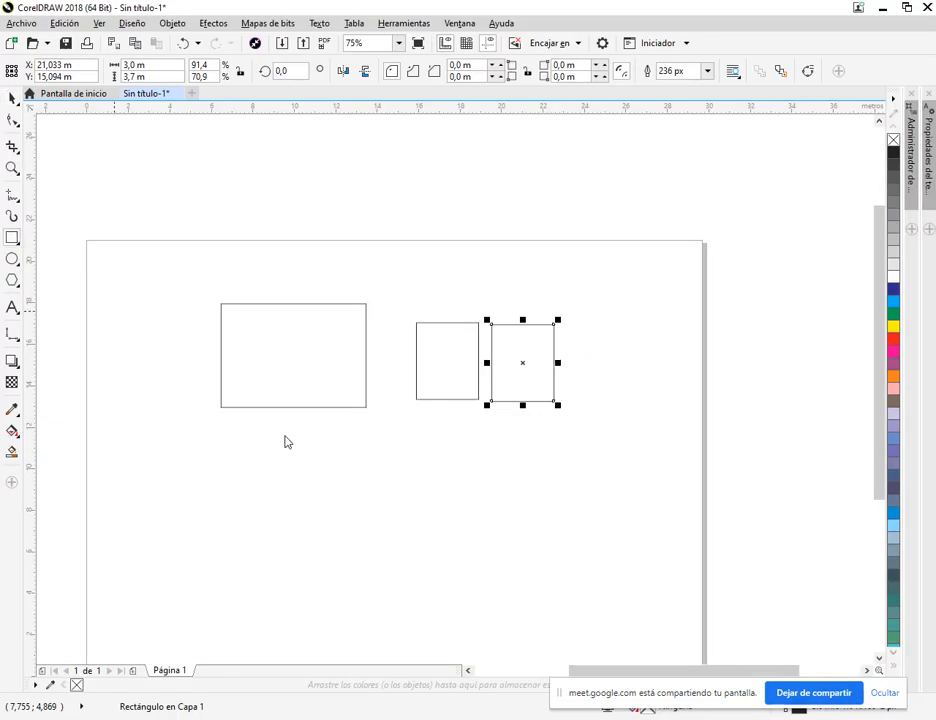
Step: Draw a long horizontal rectangle about 14 m wide below the three rooms and set its height to 2 m
mouse_move(298, 427)
mouse_down()
mouse_move(451, 497)
mouse_move(594, 492)
mouse_up()
click(140, 77)
text(2)
key(Return)
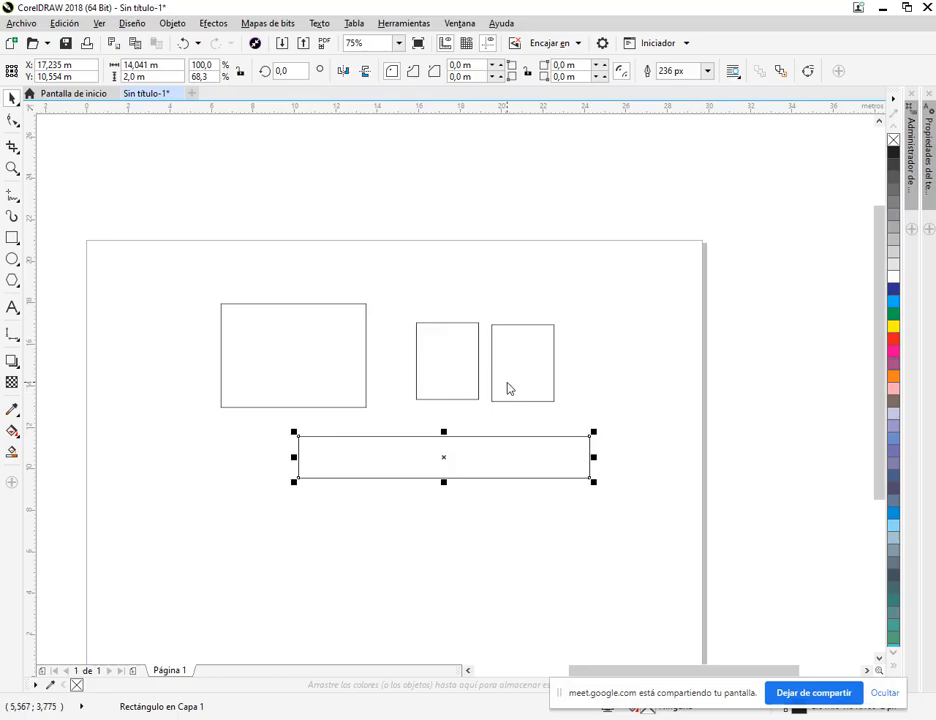
Step: Check the plan's lower room dimensions and draw a rectangle near the page's right edge, sized 2.8 m wide by 3.7 m high
key(alt+Tab)
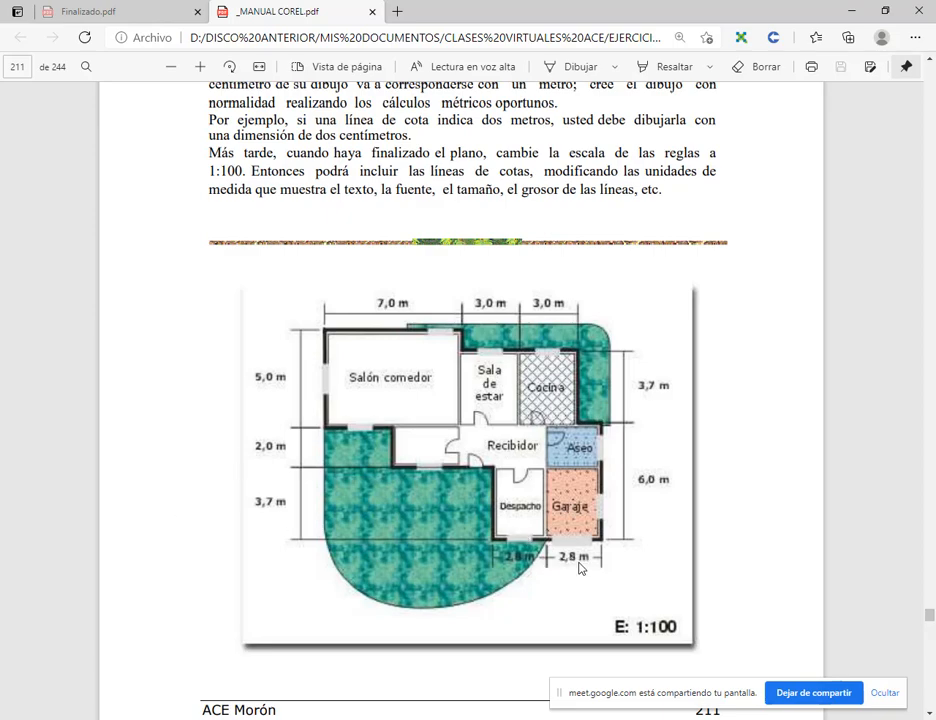
key(alt+Tab)
click(12, 238)
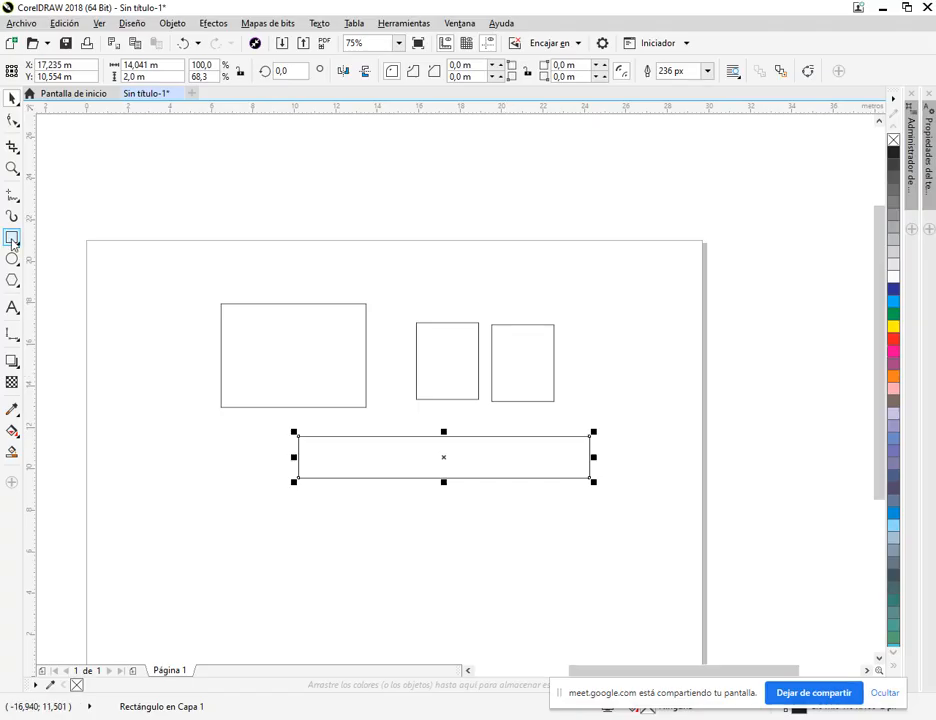
drag(627, 326, 708, 418)
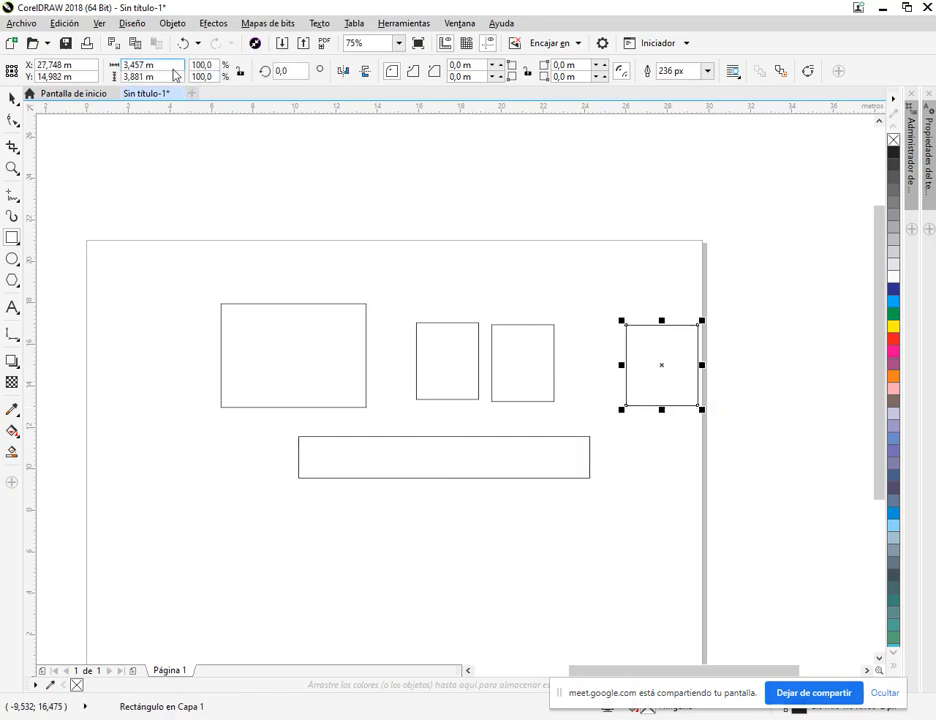
click(119, 77)
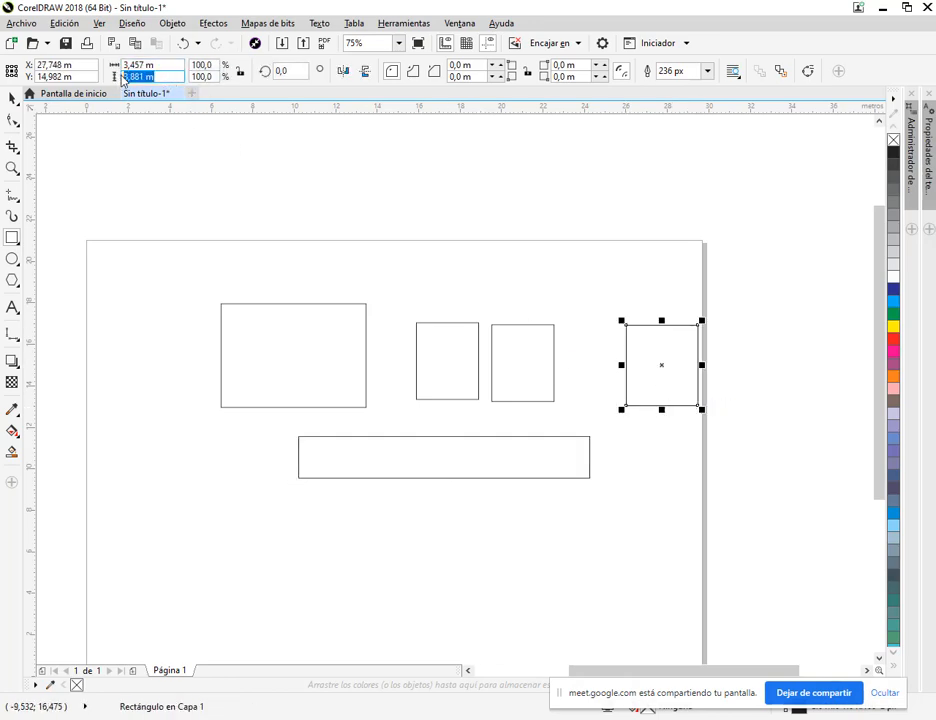
key(BackSpace)
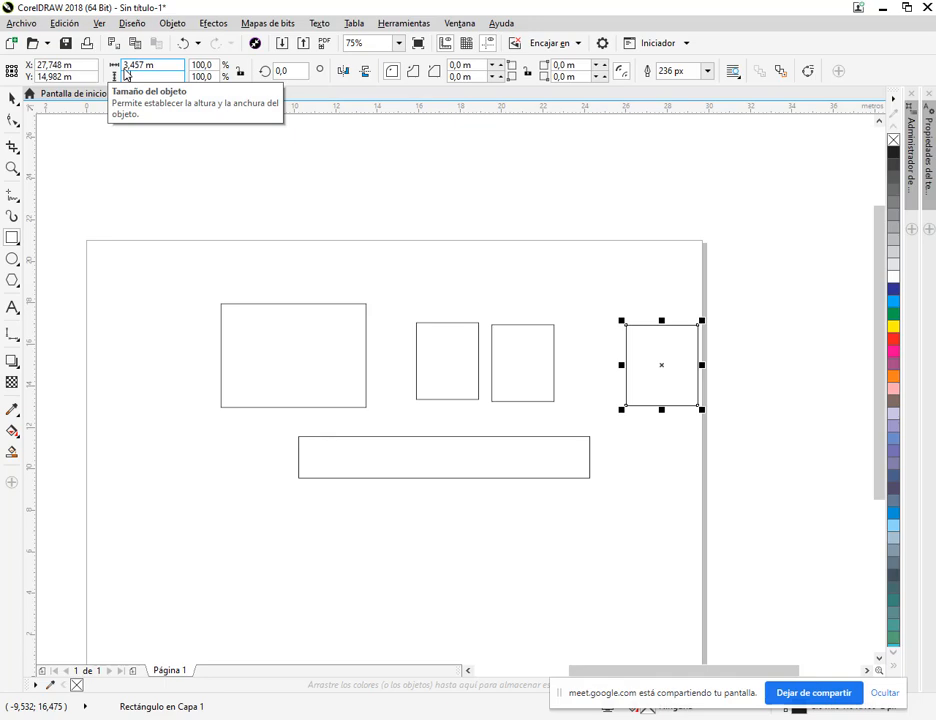
text(3,7)
click(160, 65)
text(2)
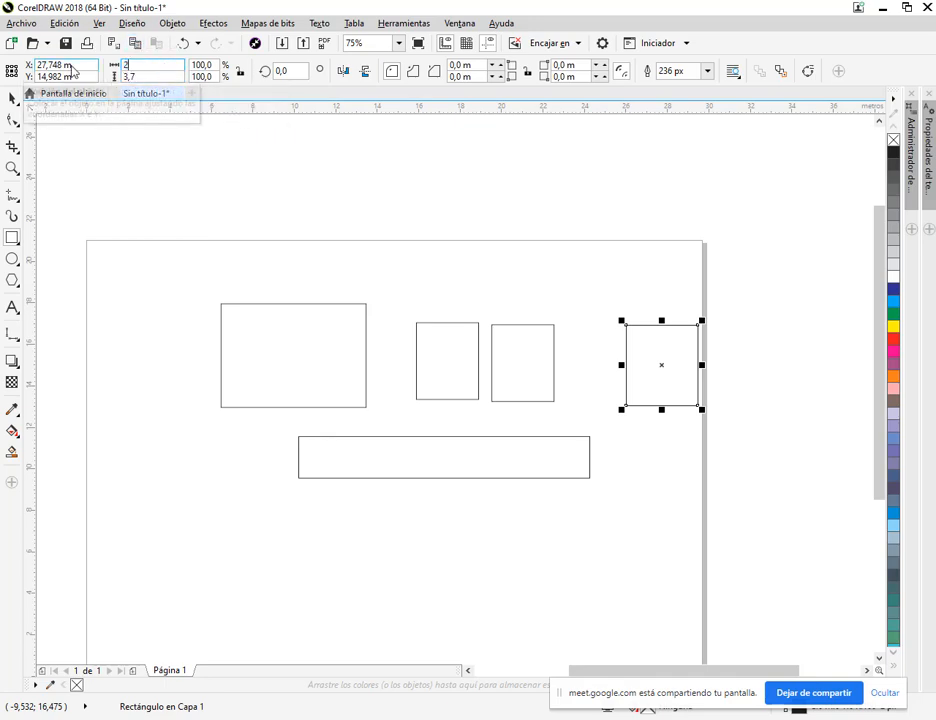
text(,8)
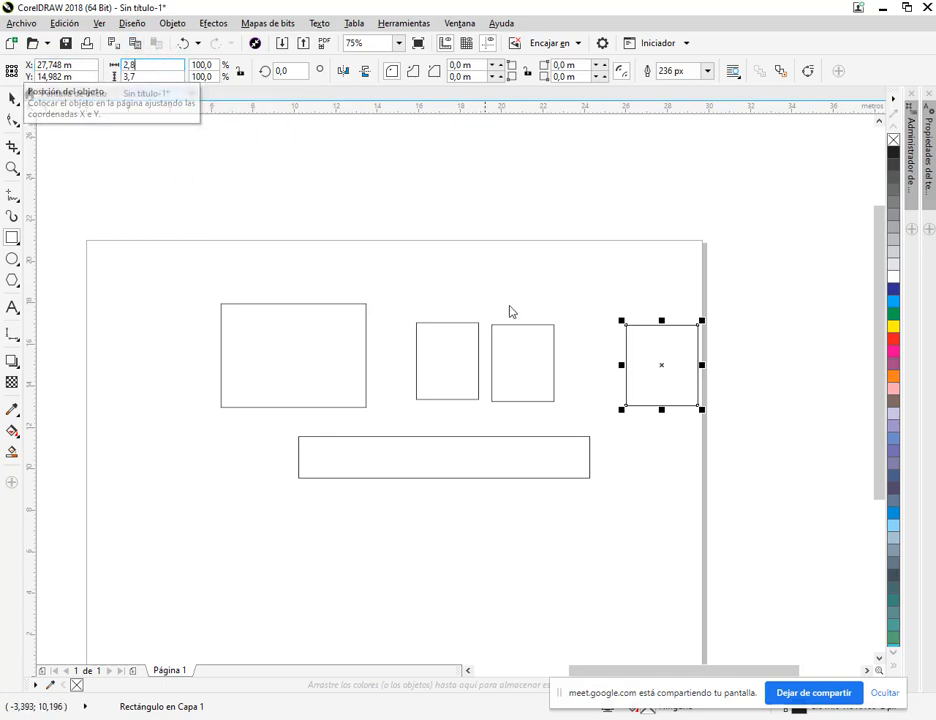
key(Return)
Step: Shift the long rectangle to the left and place the 2.8 × 3.7 m rectangle and an adjoining copy of it below
key(alt+Tab)
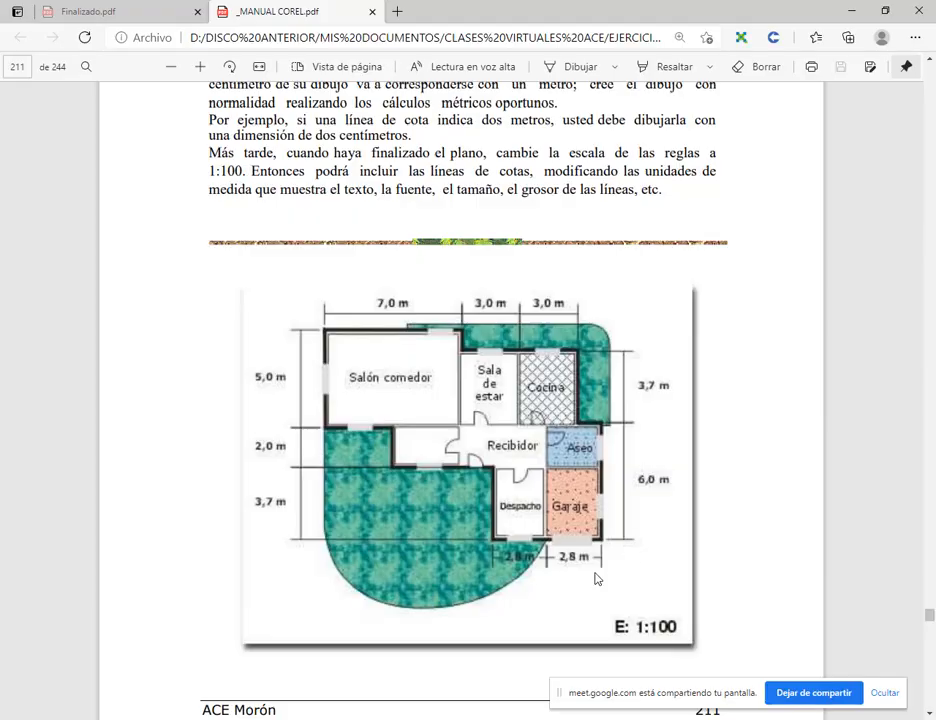
key(alt+Tab)
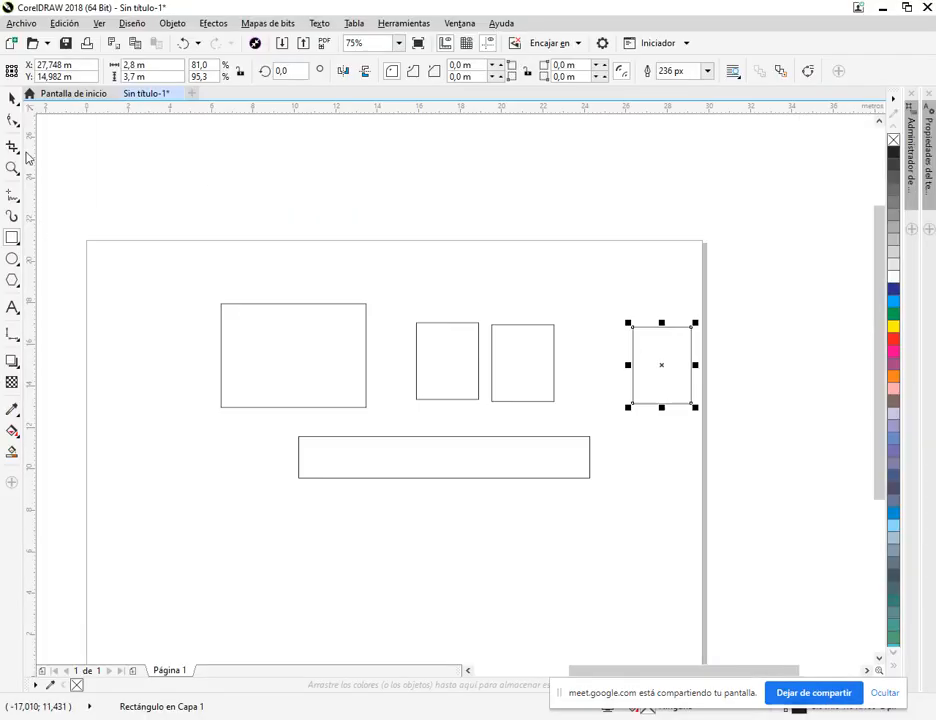
drag(589, 449, 431, 443)
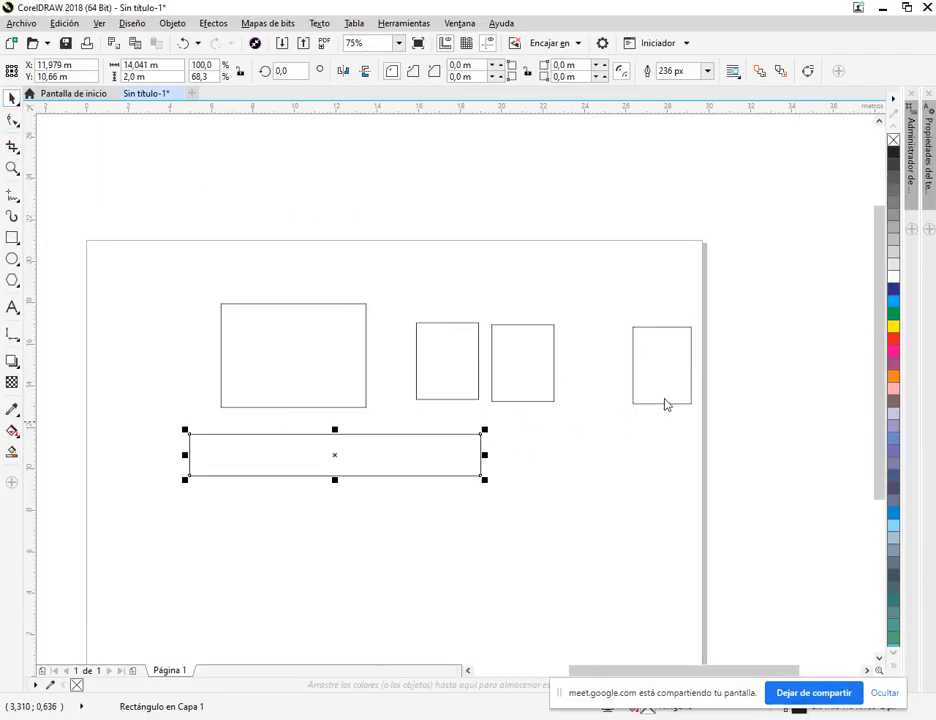
click(694, 328)
drag(696, 333, 536, 540)
right_click(536, 540)
drag(480, 590, 438, 596)
Step: Move the right-hand 3.0 × 3.7 m rectangle closer to its twin, level with it
click(449, 455)
scroll(420, 406, up, 2)
drag(593, 388, 579, 382)
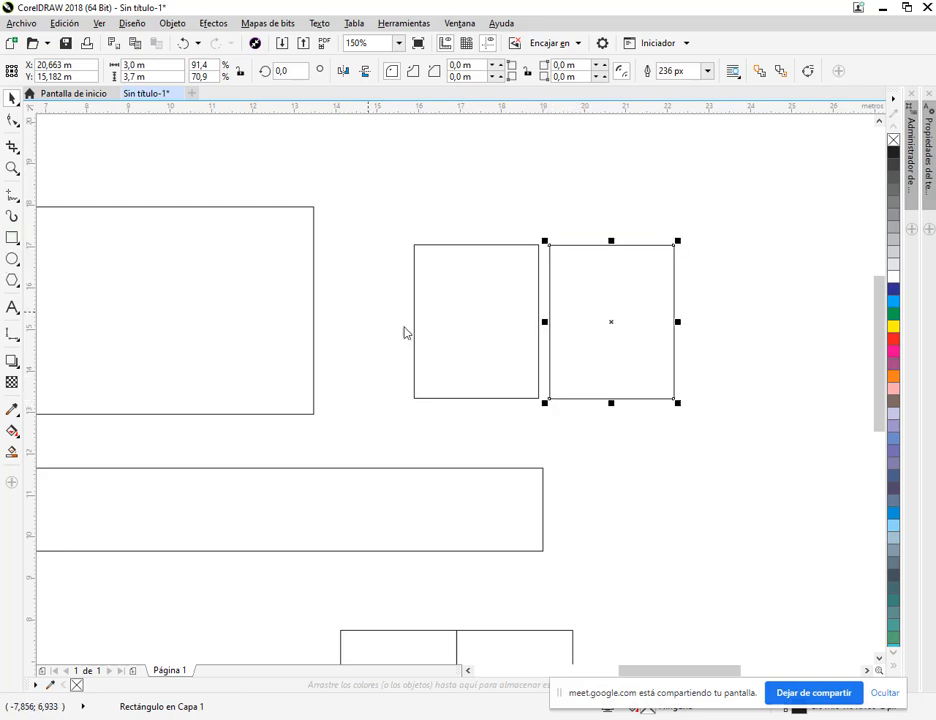
scroll(490, 375, up, 2)
click(587, 395)
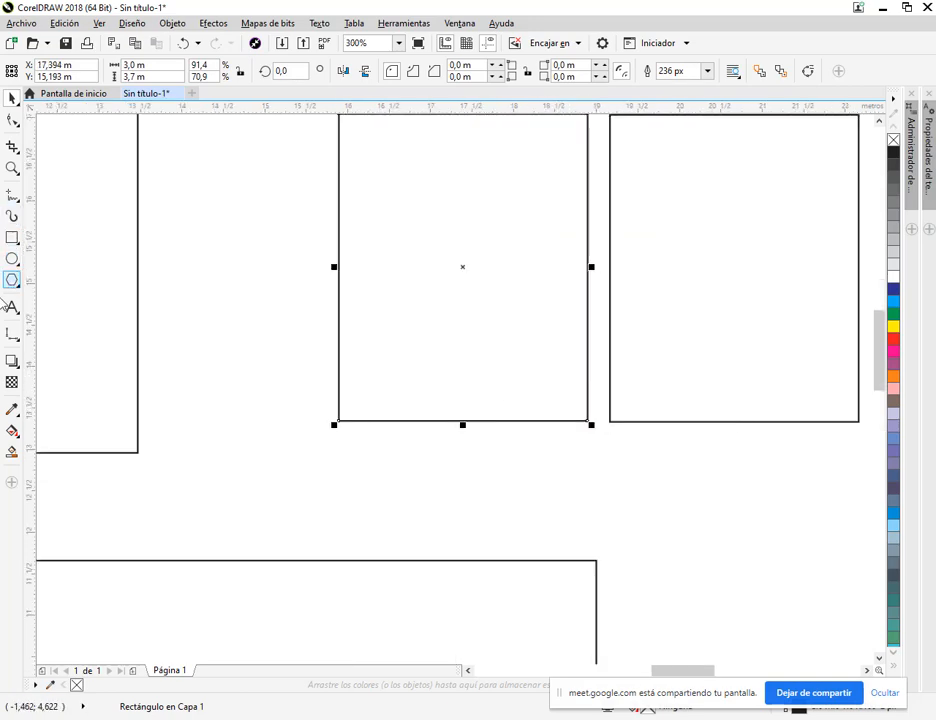
Step: Draw a spacer rectangle 0.25 m wide and about 0.115 m high below the gap between the two 3.0 m rooms
click(11, 195)
click(11, 237)
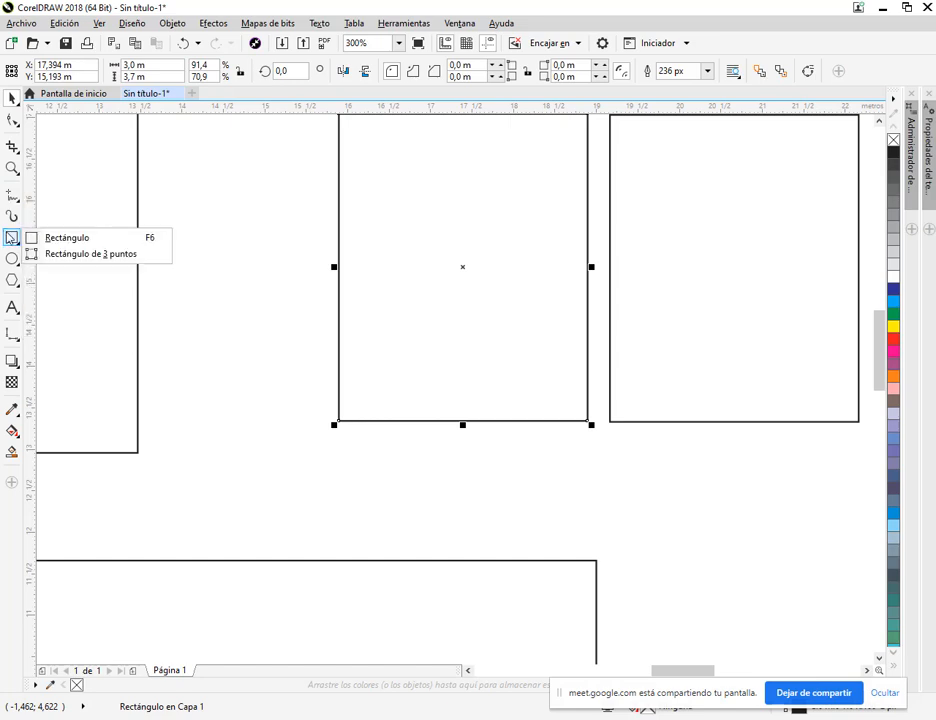
click(30, 241)
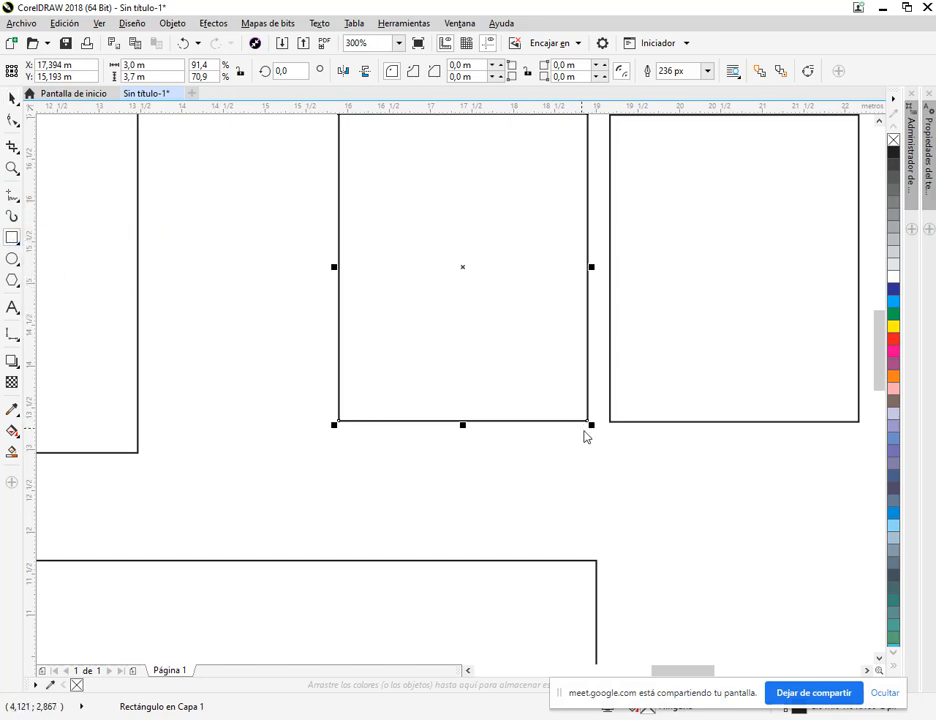
drag(585, 447, 607, 458)
drag(154, 68, 111, 65)
text(0,5)
key(Return)
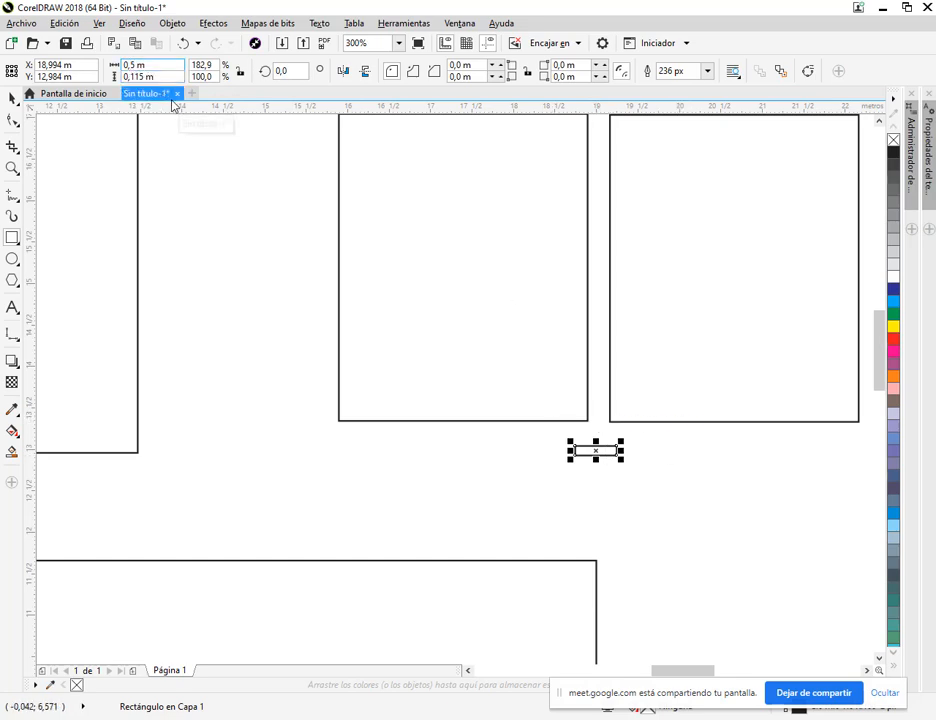
key(ctrl+z)
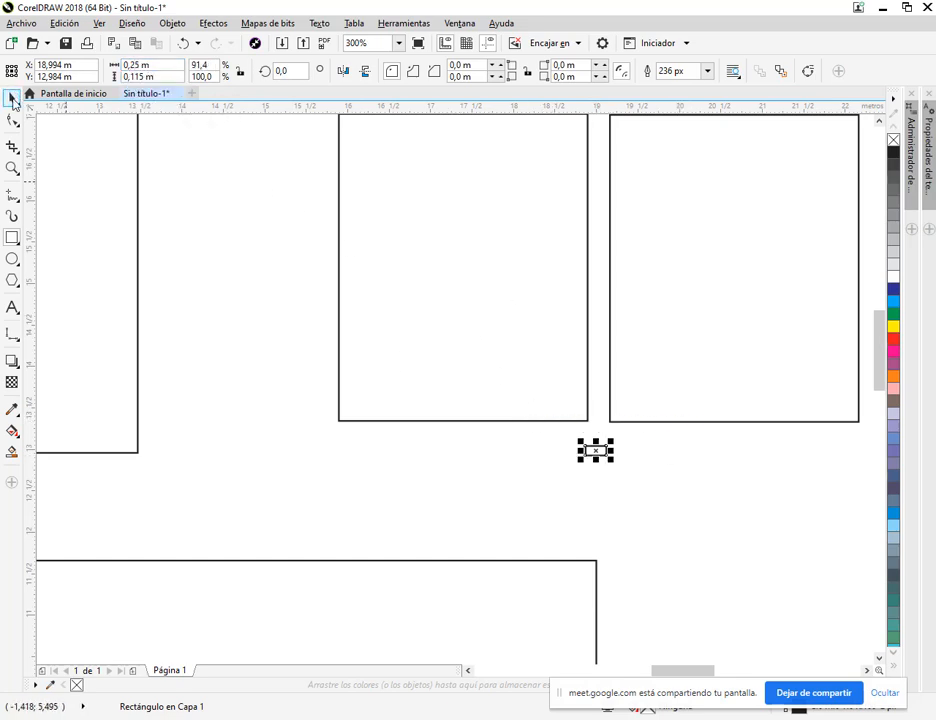
Step: Move the small spacer rectangle so its upper-left corner snaps to the lower-right corner of the 7.0 × 5.0 m room
click(668, 522)
scroll(596, 451, down, 2)
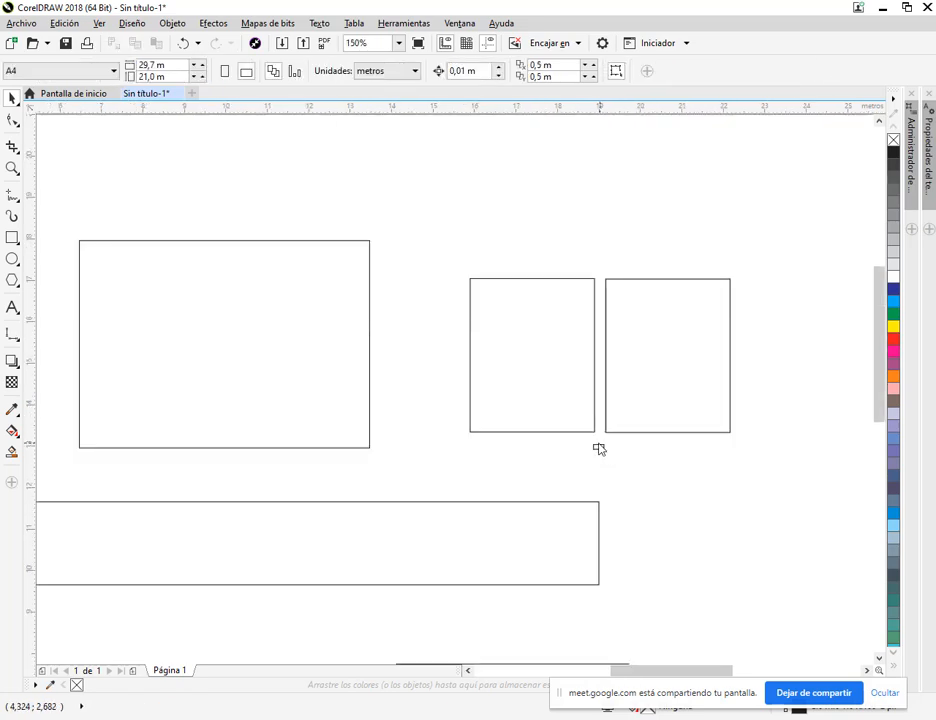
click(599, 449)
drag(600, 441, 271, 423)
Step: Move the nearer 3.0 × 3.7 m rectangle so its lower-left corner snaps to the spacer's upper-right corner
scroll(404, 461, up, 2)
scroll(404, 459, up, 1)
click(671, 337)
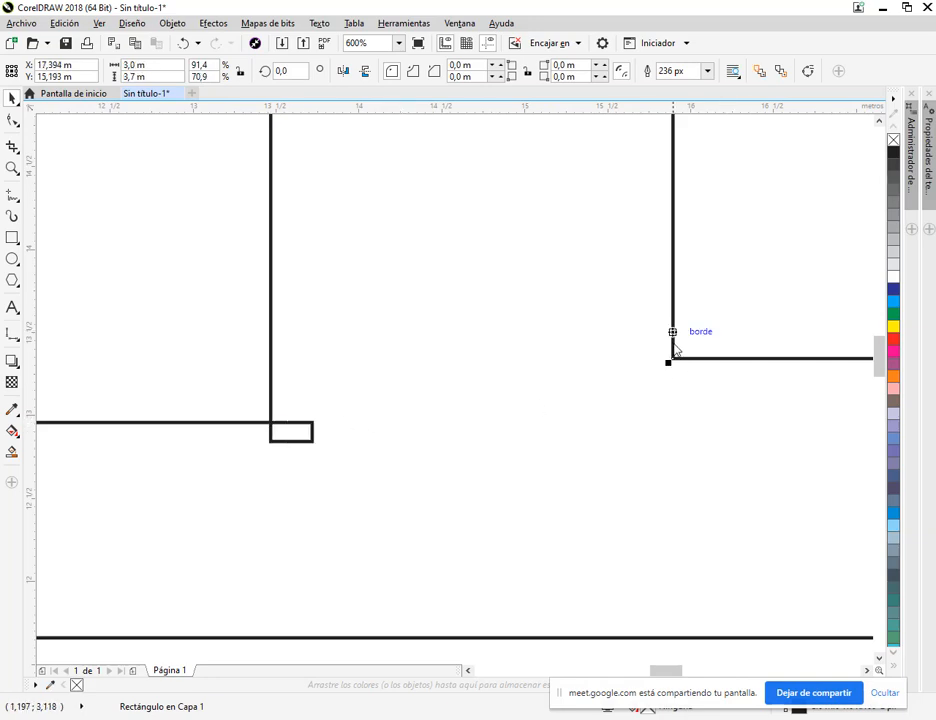
drag(671, 359, 313, 423)
scroll(359, 403, down, 2)
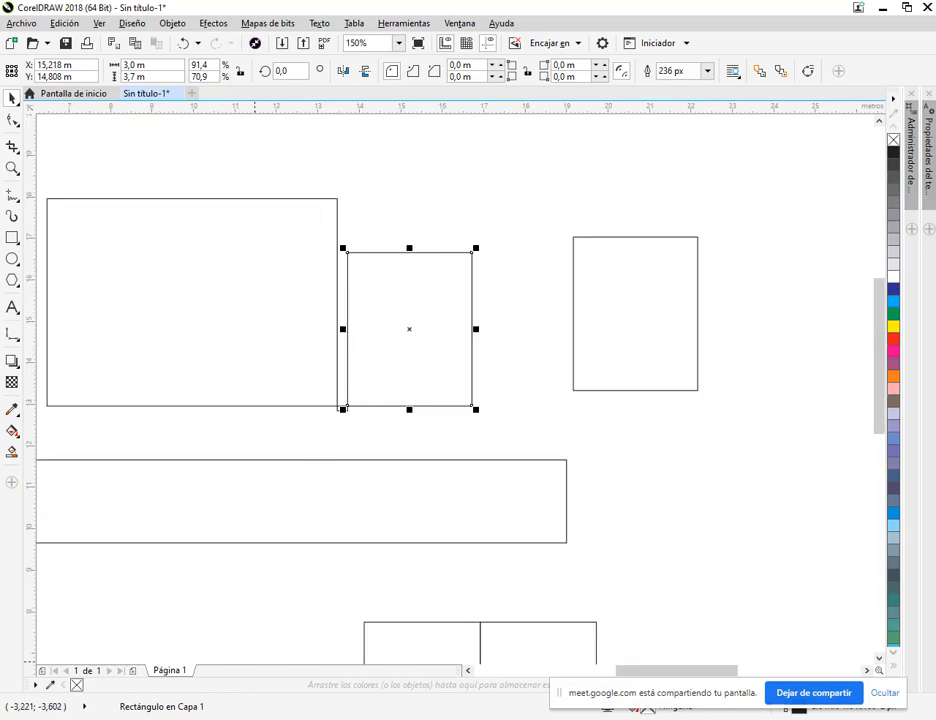
Step: Check the reference plan and move the spacer to the lower-right corner of the middle 3.0 × 3.7 m room
key(alt+Tab)
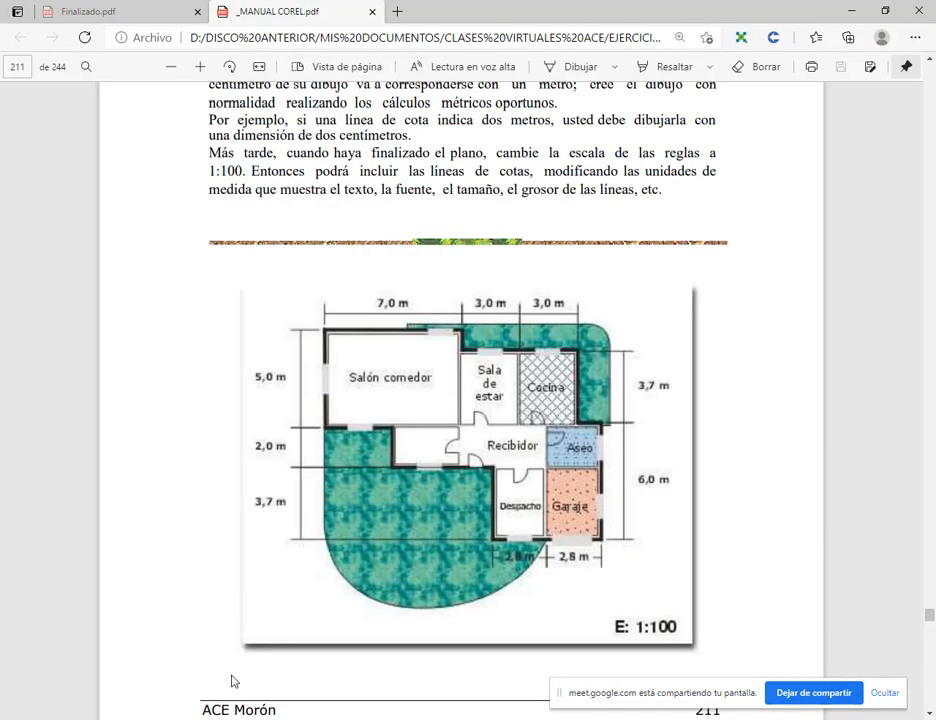
key(alt+Tab)
scroll(366, 417, up, 1)
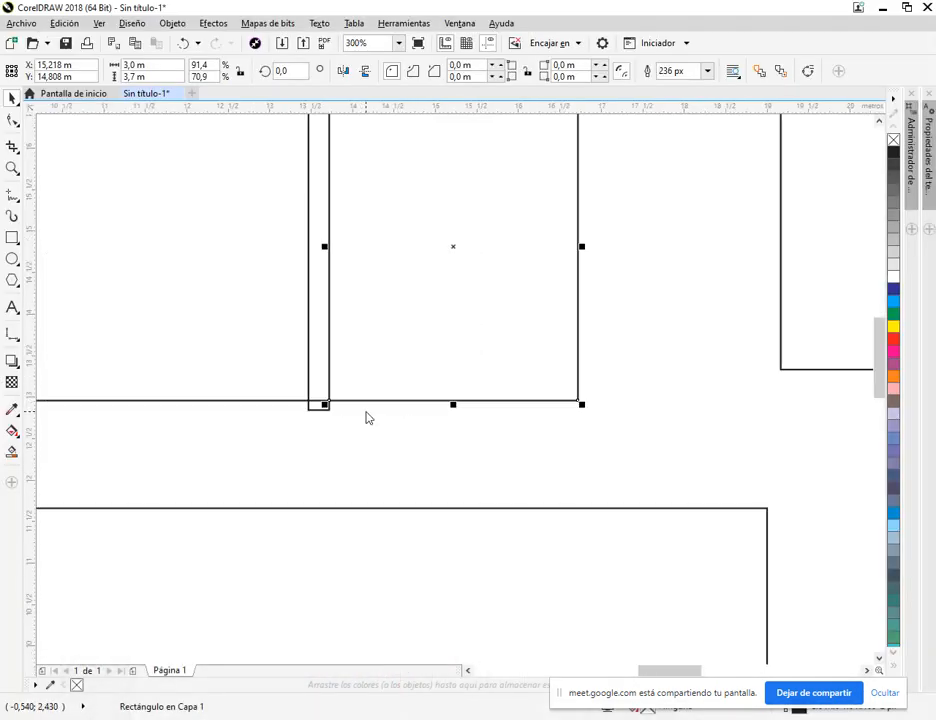
scroll(366, 418, up, 1)
click(280, 407)
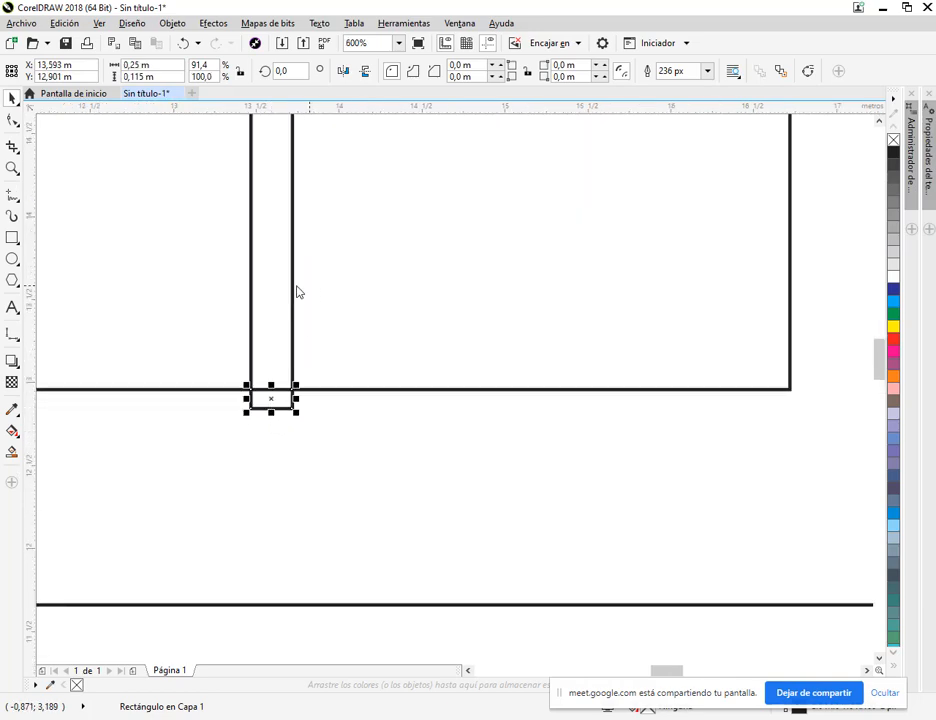
scroll(349, 330, down, 3)
scroll(353, 313, up, 2)
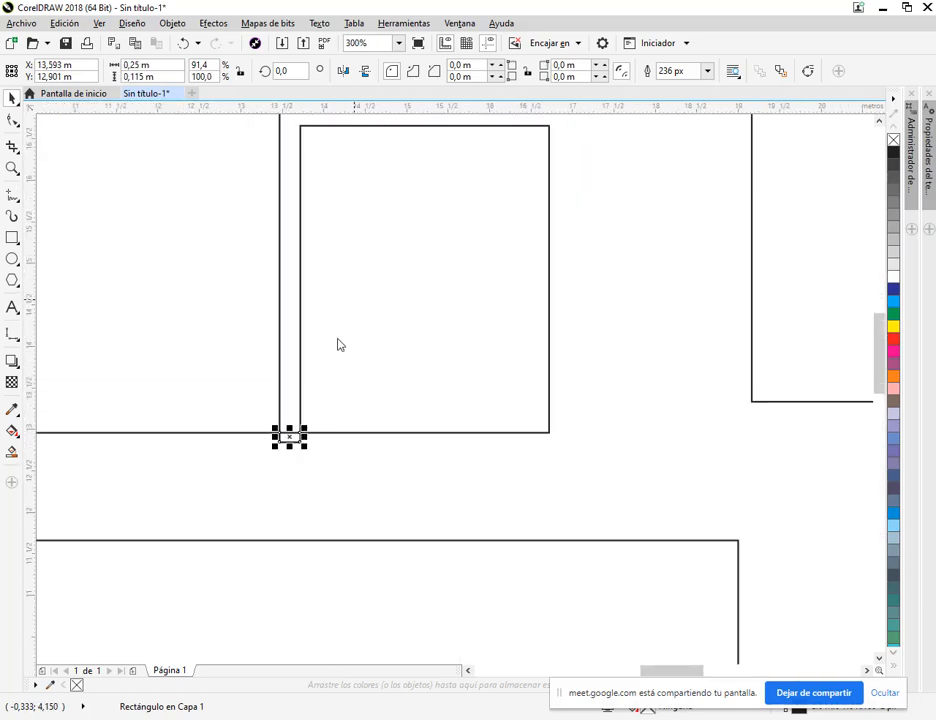
drag(300, 432, 550, 433)
Step: Snap the last 3.0 × 3.7 m rectangle against the spacer's right edge and move the spacer clear of the rooms
click(755, 403)
drag(755, 403, 702, 469)
scroll(778, 462, down, 2)
click(580, 427)
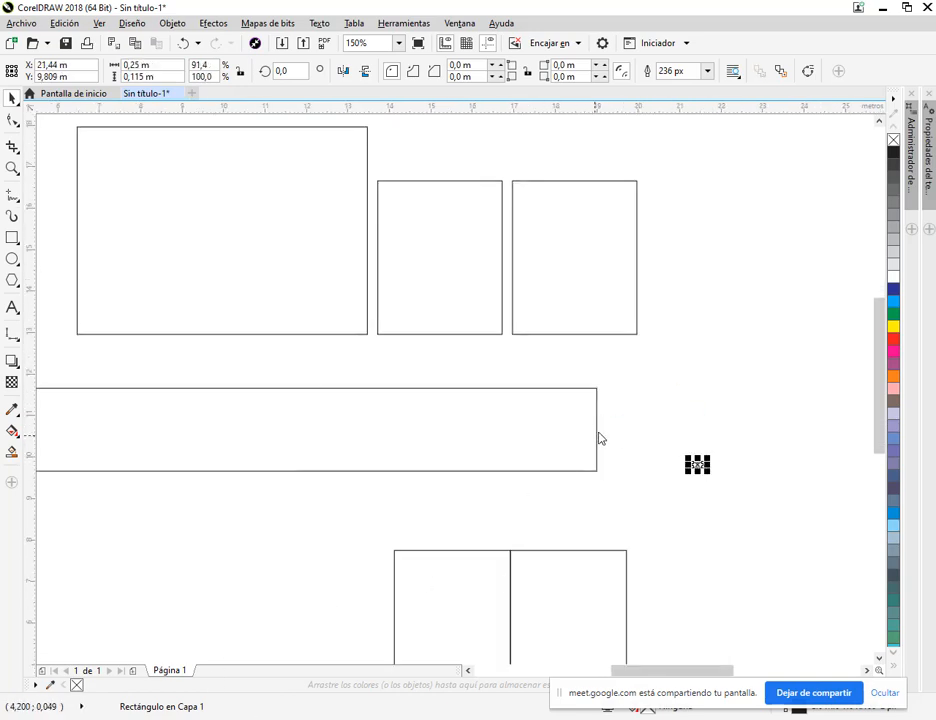
Step: Check the hallway position in the plan and add a vertical guideline through the centre of the 7.0 × 5.0 m room
key(alt+Tab)
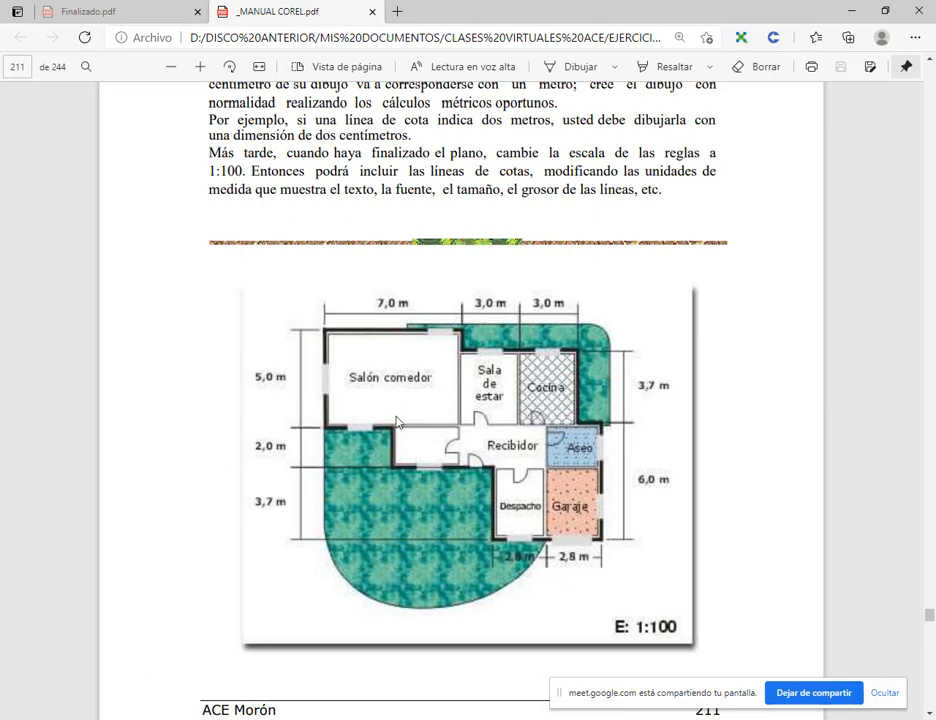
key(alt+Tab)
click(157, 194)
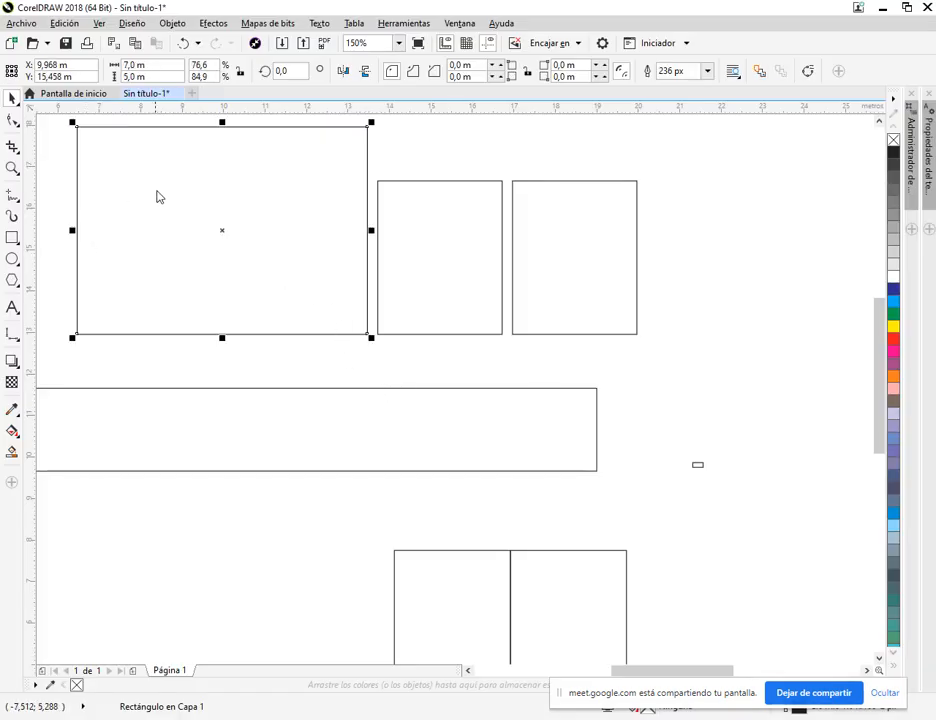
drag(29, 237, 223, 234)
Step: Move the long rectangle to the right and snap the spacer under the 7.0 × 5.0 m room at the vertical guideline
drag(150, 403, 416, 419)
drag(700, 470, 195, 310)
scroll(234, 348, up, 5)
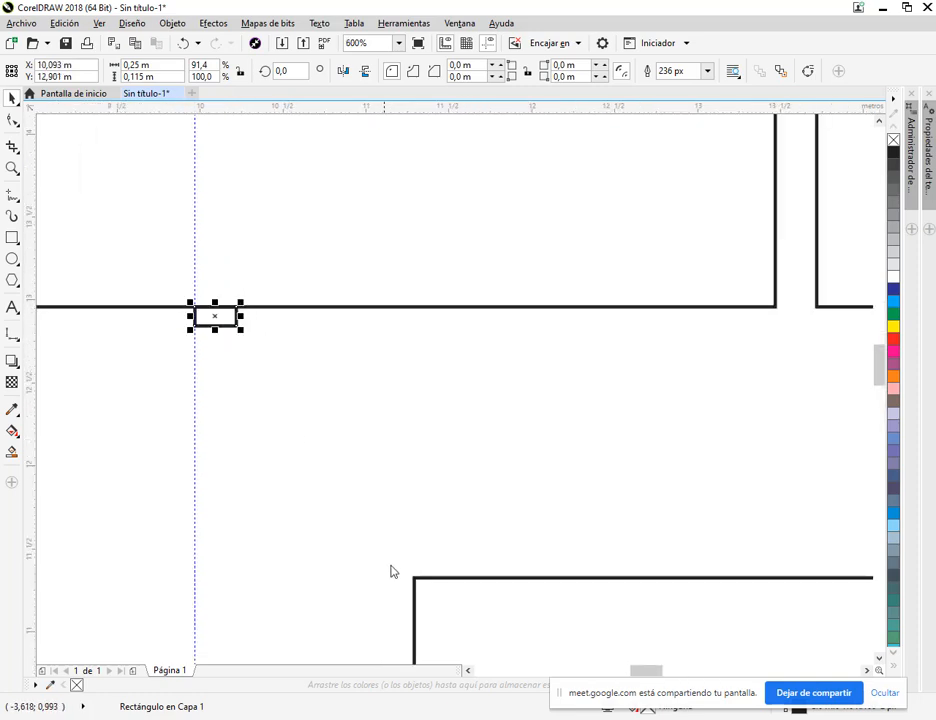
Step: Snap the long rectangle's upper-left corner to the spacer's lower-left corner at the guideline and move the spacer aside
drag(414, 578, 713, 331)
scroll(140, 443, down, 4)
scroll(621, 460, down, 2)
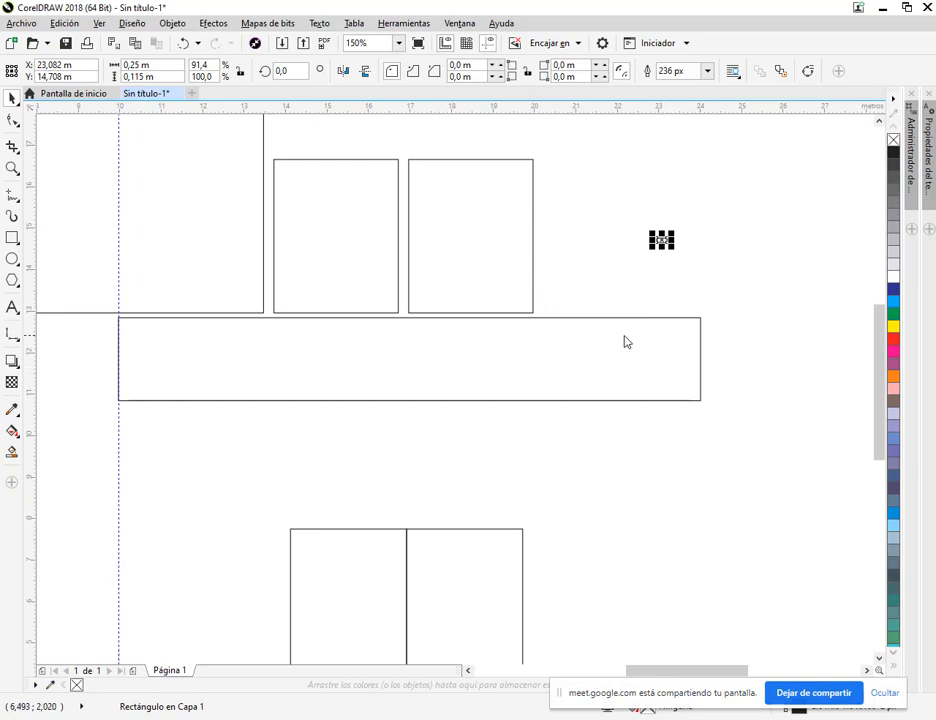
Step: Check the reference plan and add a vertical guideline through the centre of the middle 3.0 × 3.7 m room
key(alt+Tab)
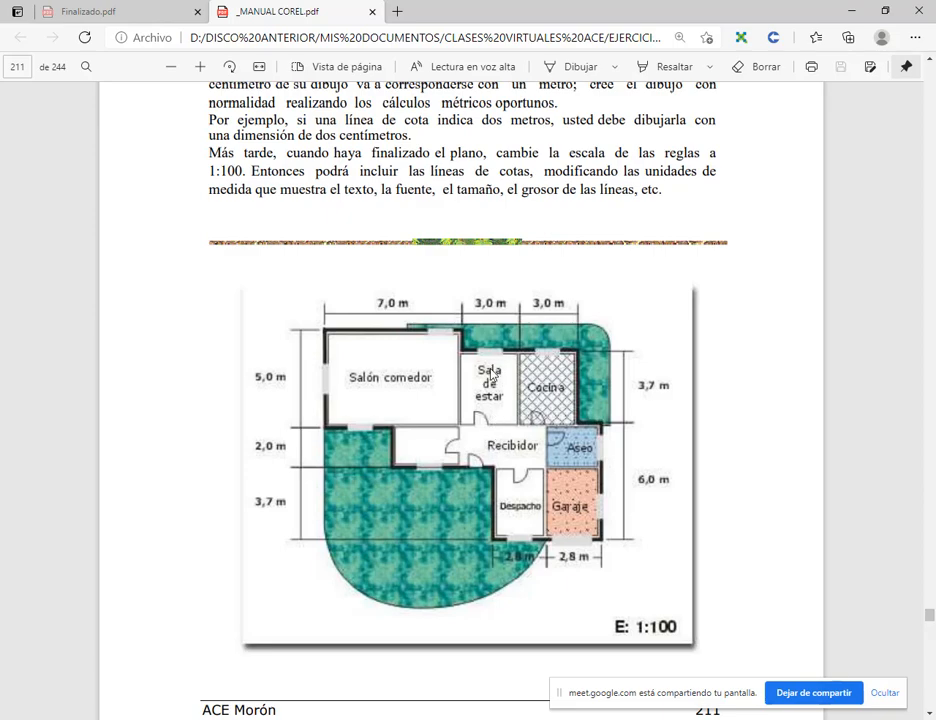
key(alt+Tab)
click(340, 248)
drag(30, 265, 336, 240)
Step: Select both adjoining 2.8 × 3.7 m rectangles and move them to the right, clear of the second guideline
scroll(302, 540, down, 3)
drag(261, 391, 583, 574)
drag(299, 459, 395, 455)
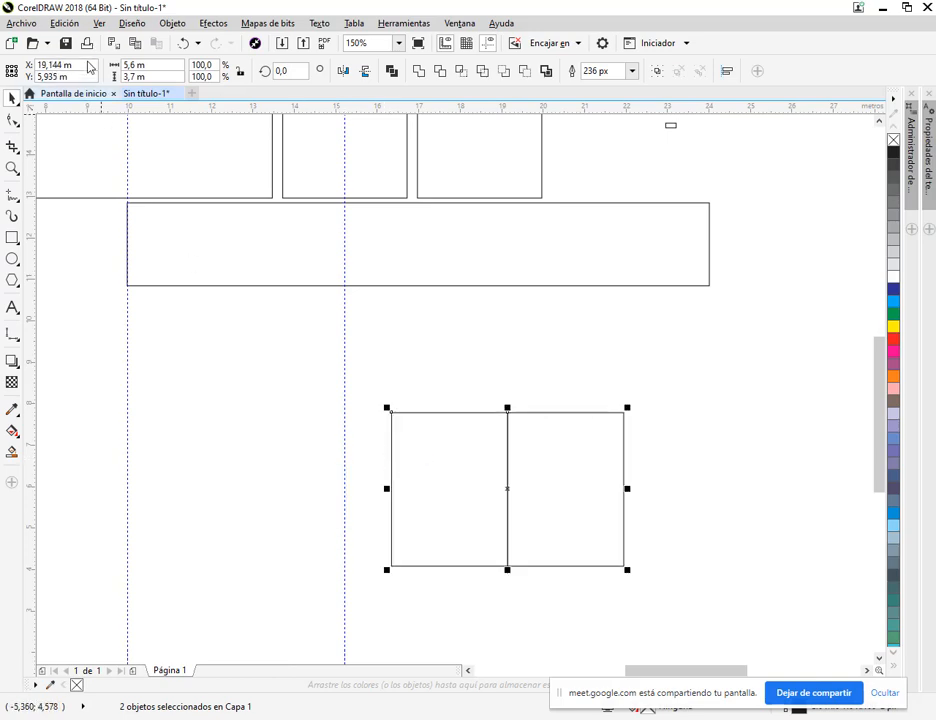
Step: Enable snapping to guidelines and snap the left edge of the two adjoining 2.8 × 3.7 m rectangles to the second vertical guideline
click(98, 23)
mouse_move(244, 370)
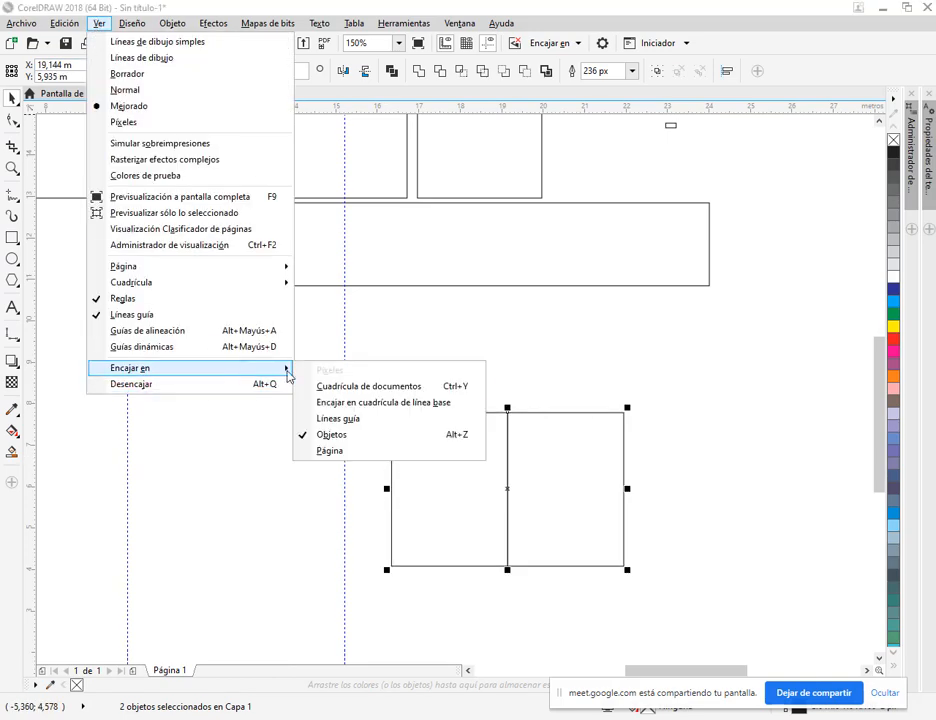
click(338, 418)
drag(395, 461, 345, 458)
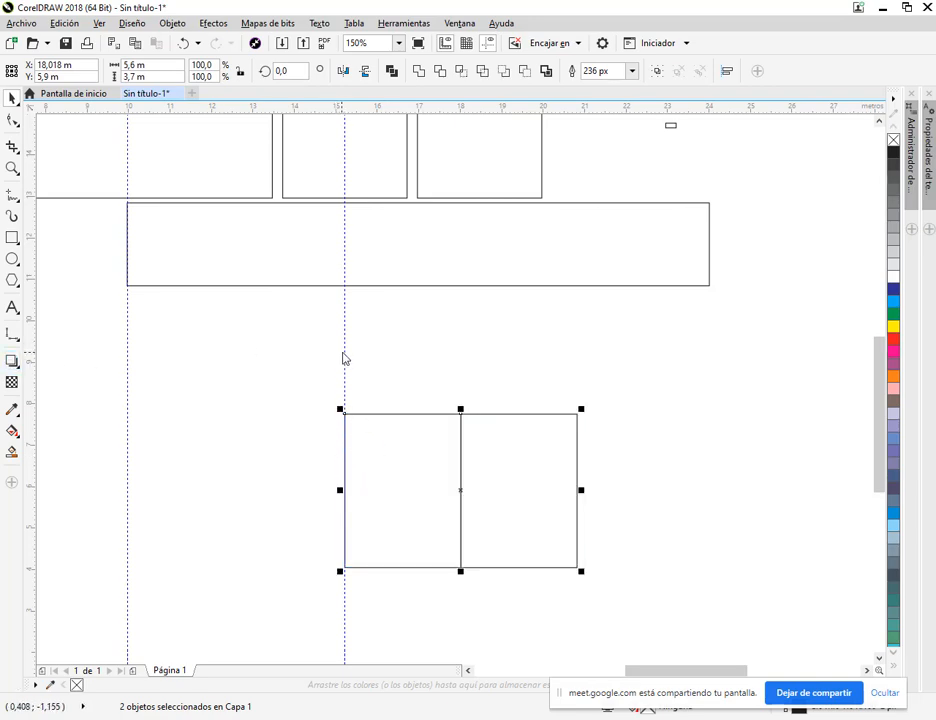
Step: Move the second guideline to the pair's right edge and shorten the long rectangle to 10.85 m so it ends there, checking the reference plan
drag(346, 358, 577, 433)
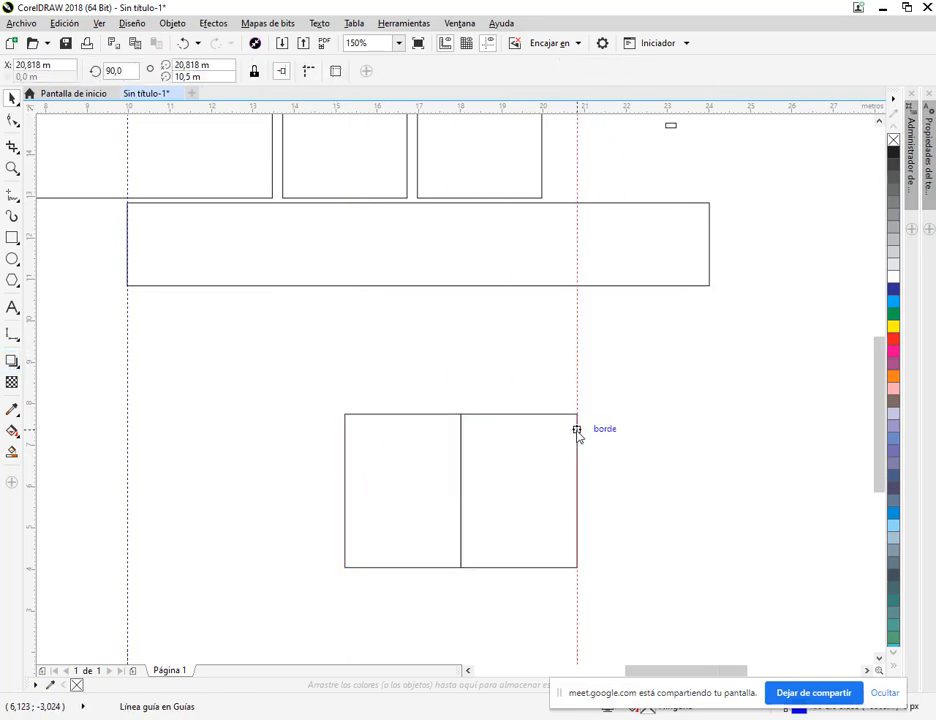
click(600, 263)
drag(712, 247, 581, 249)
key(alt+Tab)
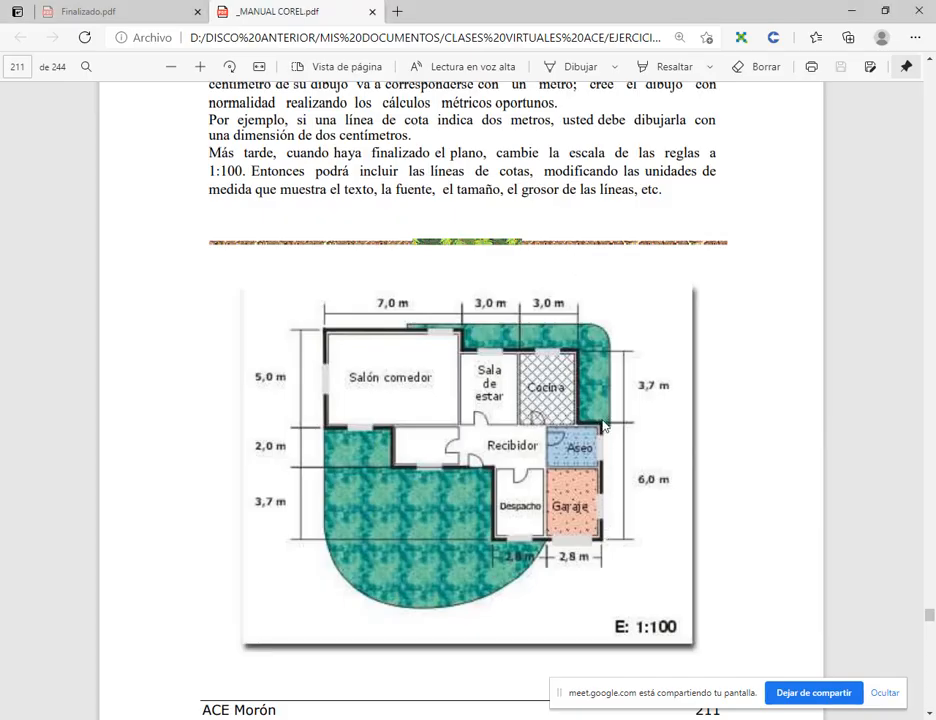
key(alt+Tab)
click(611, 273)
click(514, 265)
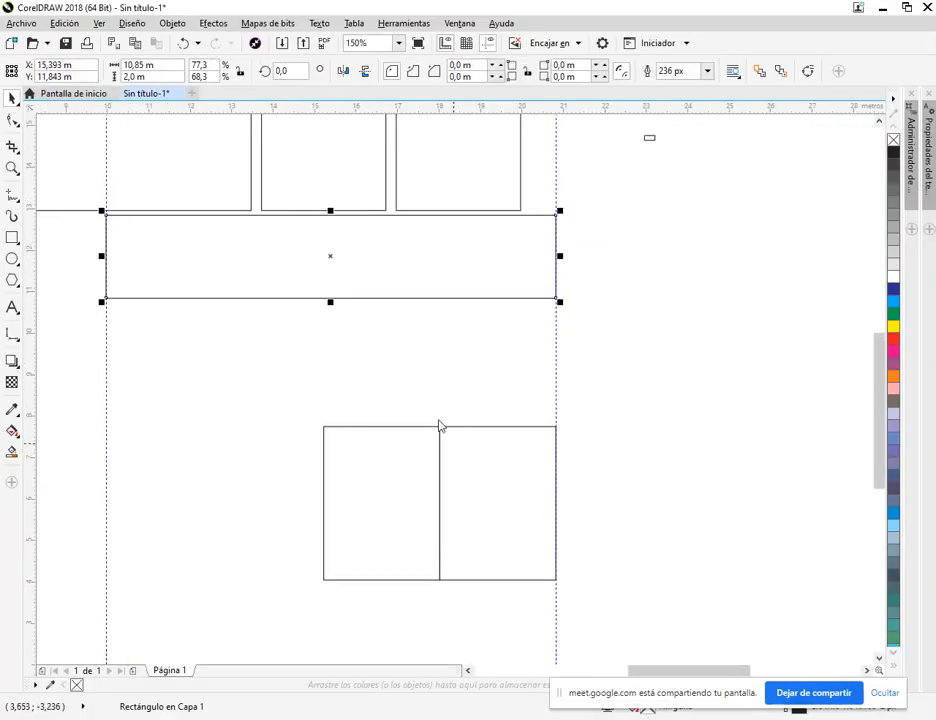
Step: Raise both 2.8 × 3.7 m rectangles to just below the long rectangle and snap the spacer under its lower-right corner at the guideline
drag(303, 403, 602, 615)
drag(557, 429, 554, 318)
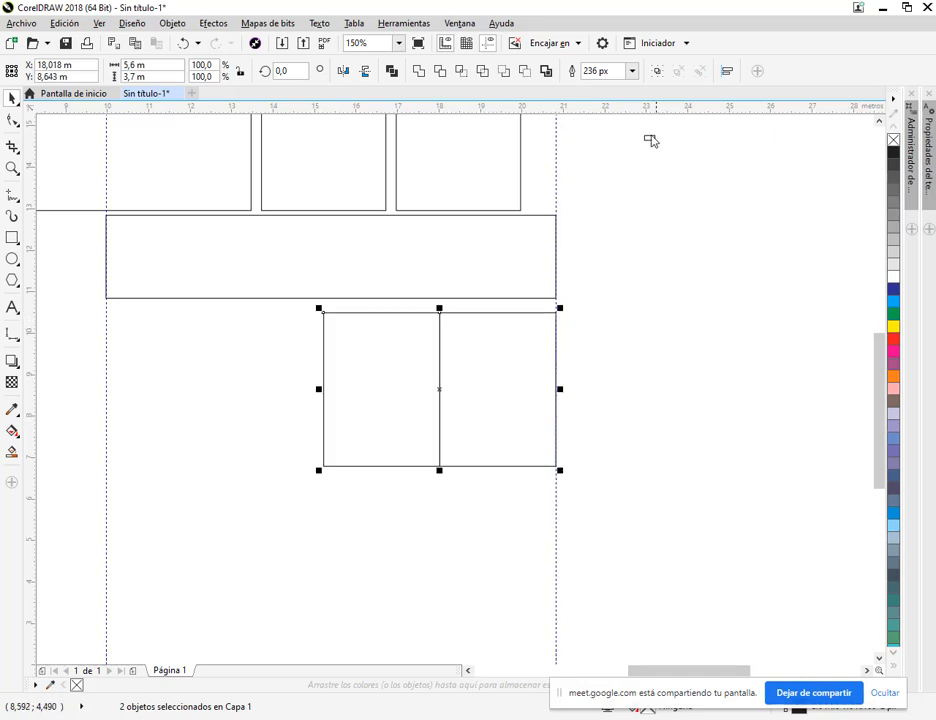
click(651, 138)
scroll(641, 283, up, 1)
scroll(655, 211, up, 2)
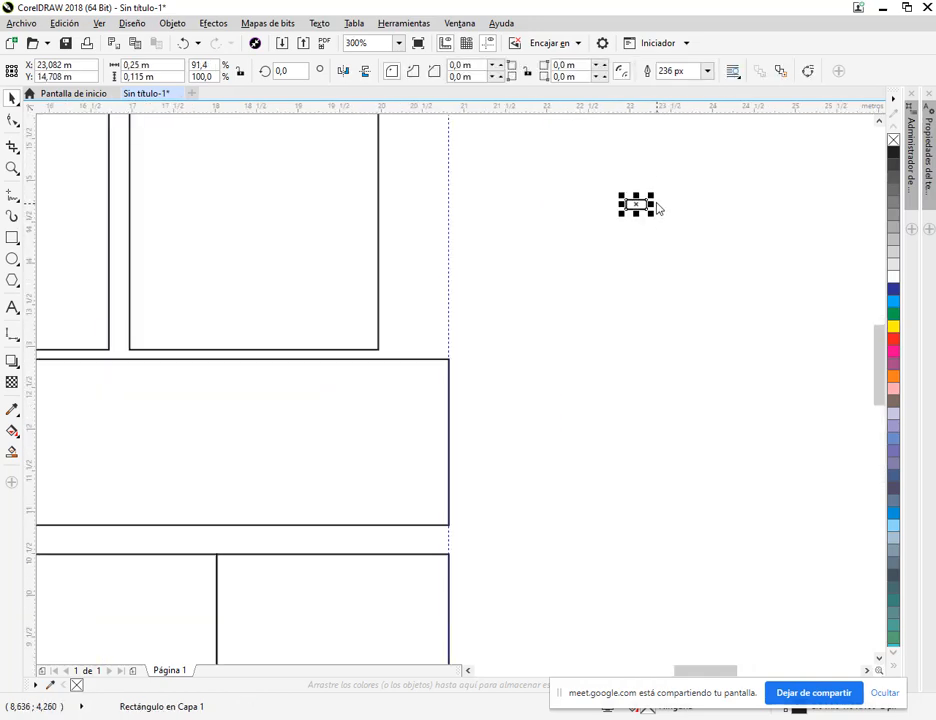
drag(648, 204, 447, 535)
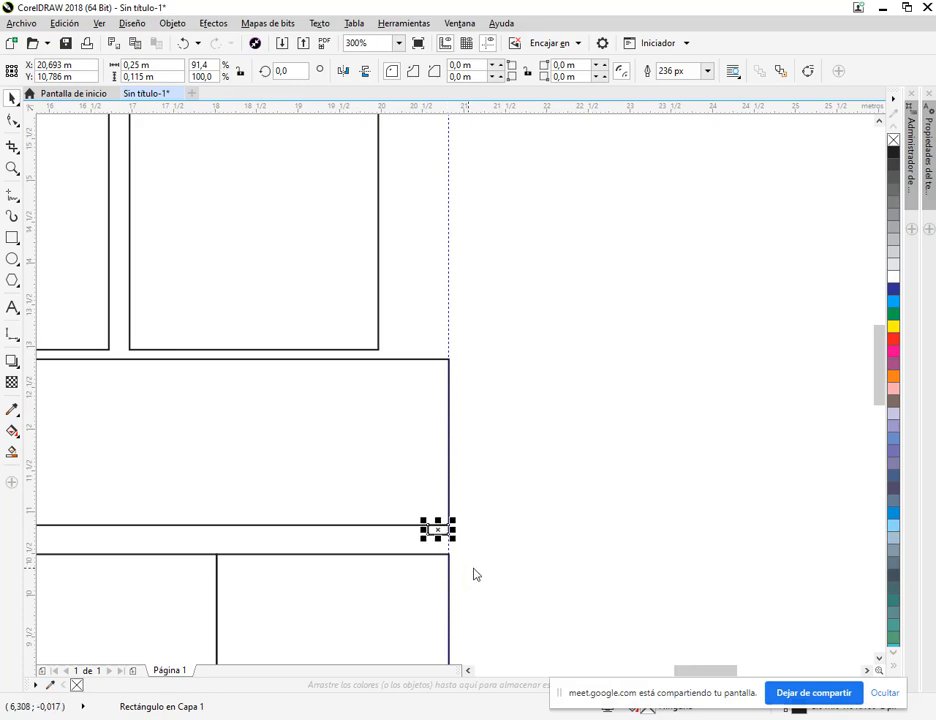
Step: Select both lower rectangles and snap their upper-right corner to the spacer's lower-right corner
drag(472, 574, 575, 449)
click(170, 465)
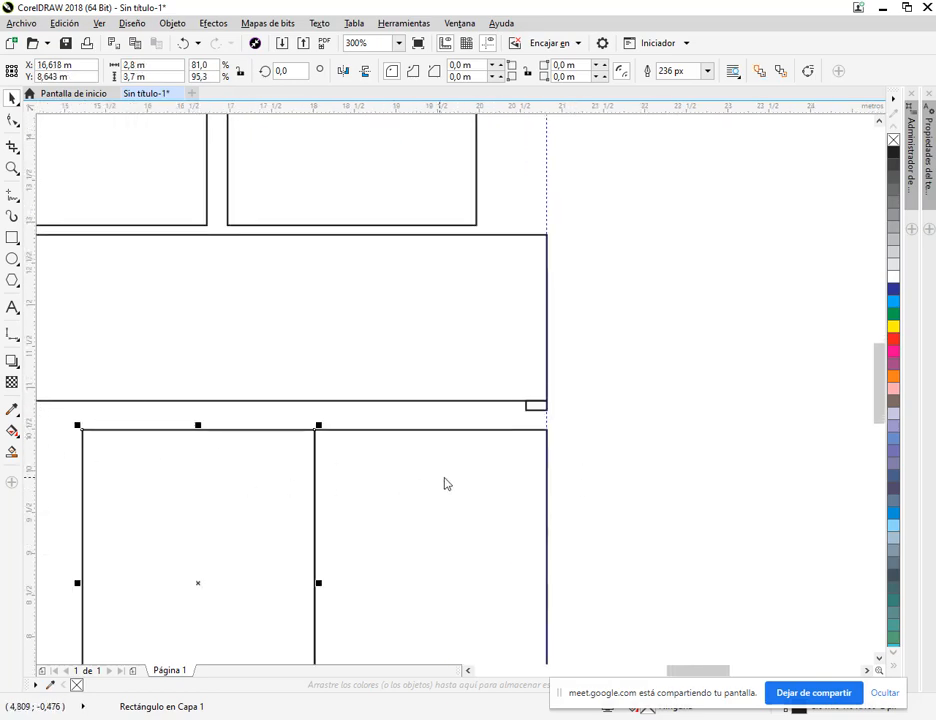
shift+click(545, 449)
drag(548, 432, 618, 423)
Step: Separate the two lower rooms by the spacer's 0.25 m width, shifting the left room, and set the spacer aside
click(612, 409)
drag(286, 446, 242, 446)
click(655, 424)
drag(654, 420, 604, 382)
scroll(604, 382, down, 2)
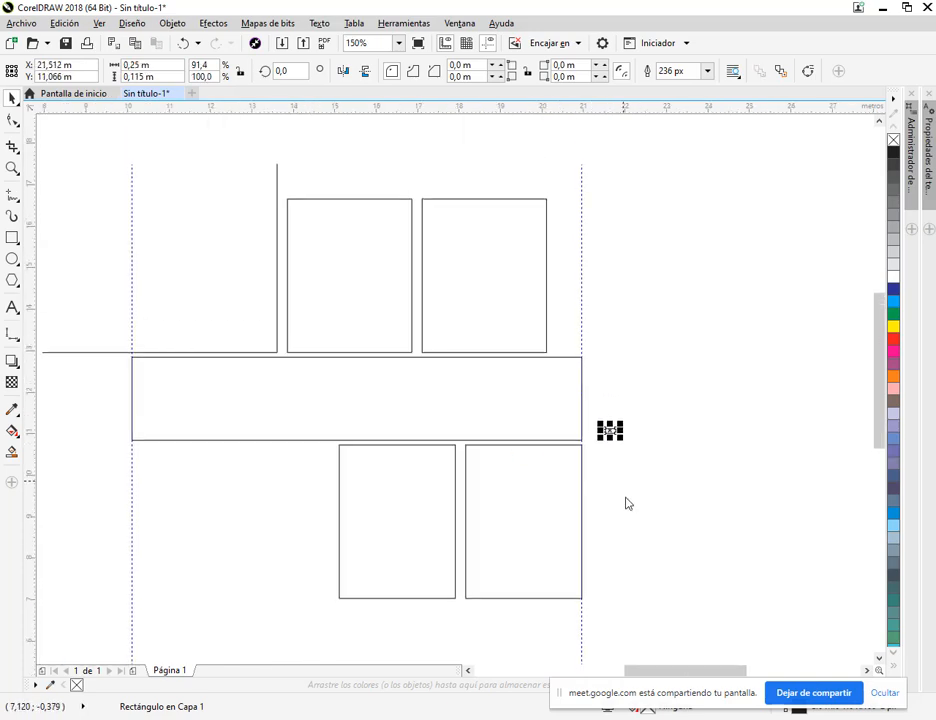
Step: Restore the deleted spacer and move it farther away from the plan's right side
scroll(624, 492, up, 1)
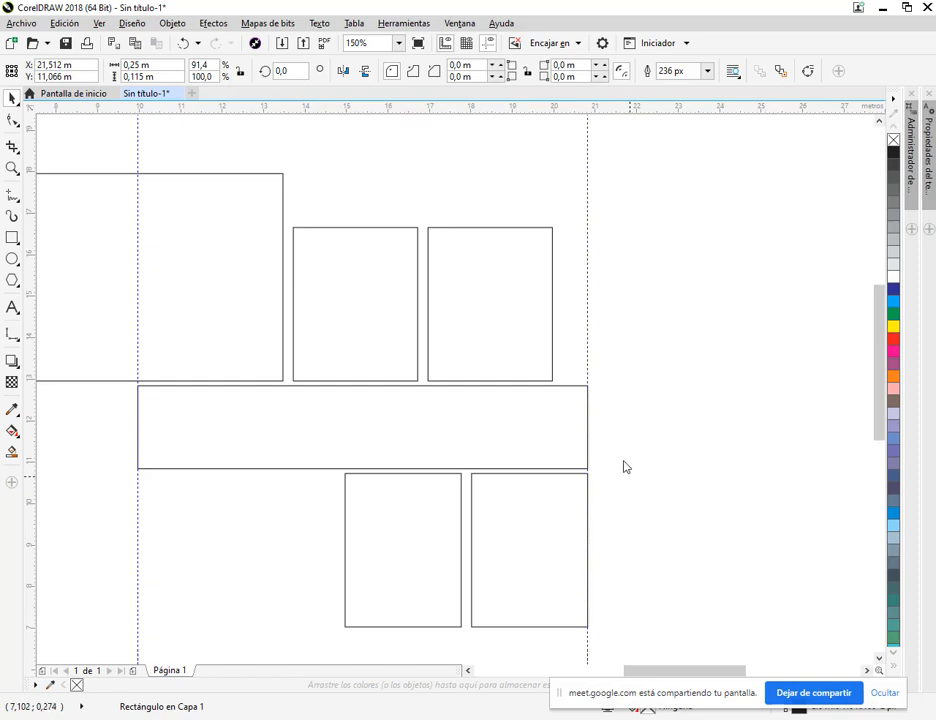
key(Delete)
key(ctrl+z)
drag(612, 456, 674, 361)
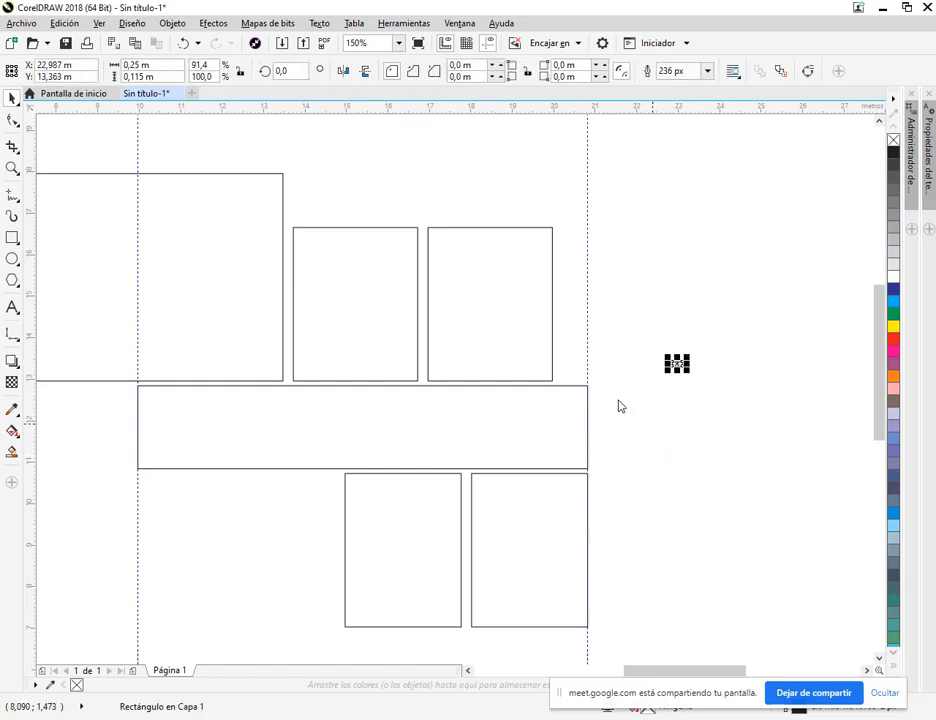
Step: Delete both vertical guidelines at the ends of the long rectangle
click(588, 311)
key(Delete)
scroll(545, 389, down, 2)
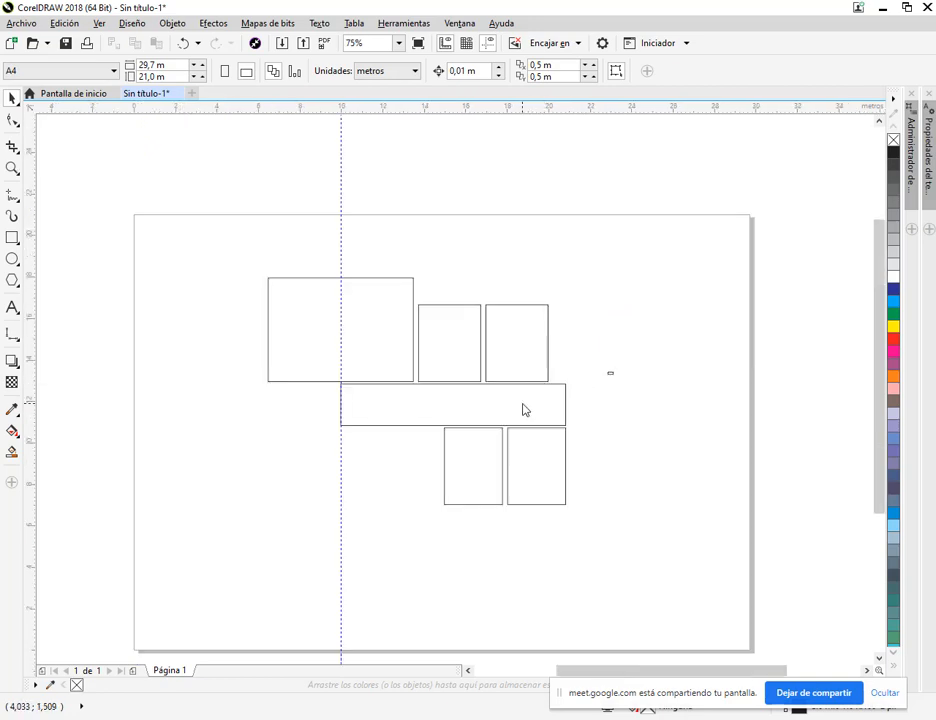
click(341, 506)
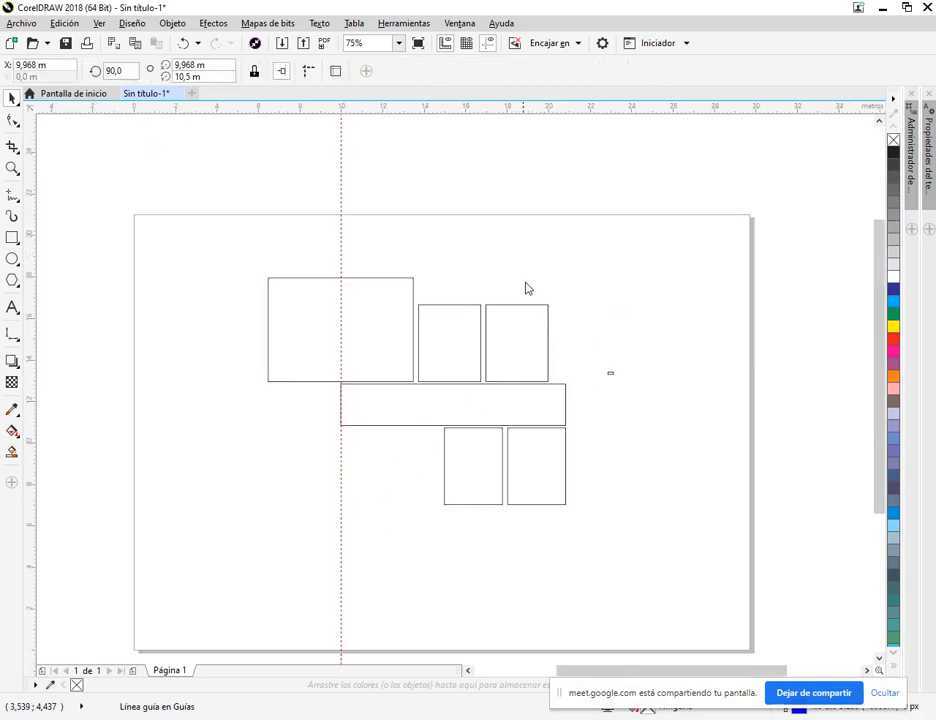
key(Delete)
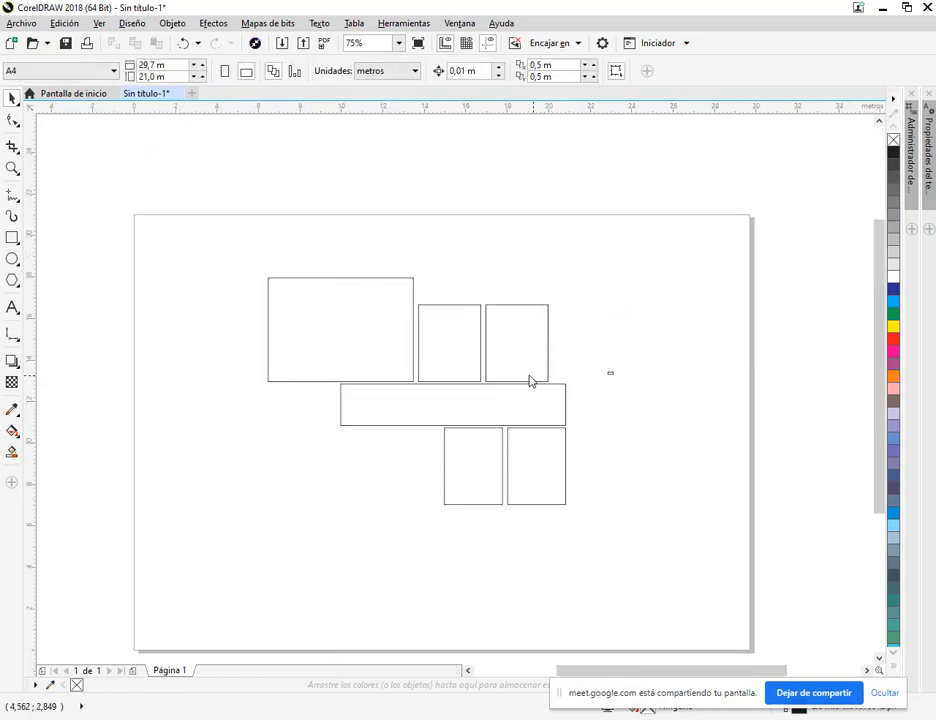
Step: Examine the drawing scale in the document's ruler options and leave it without making changes
scroll(531, 381, up, 2)
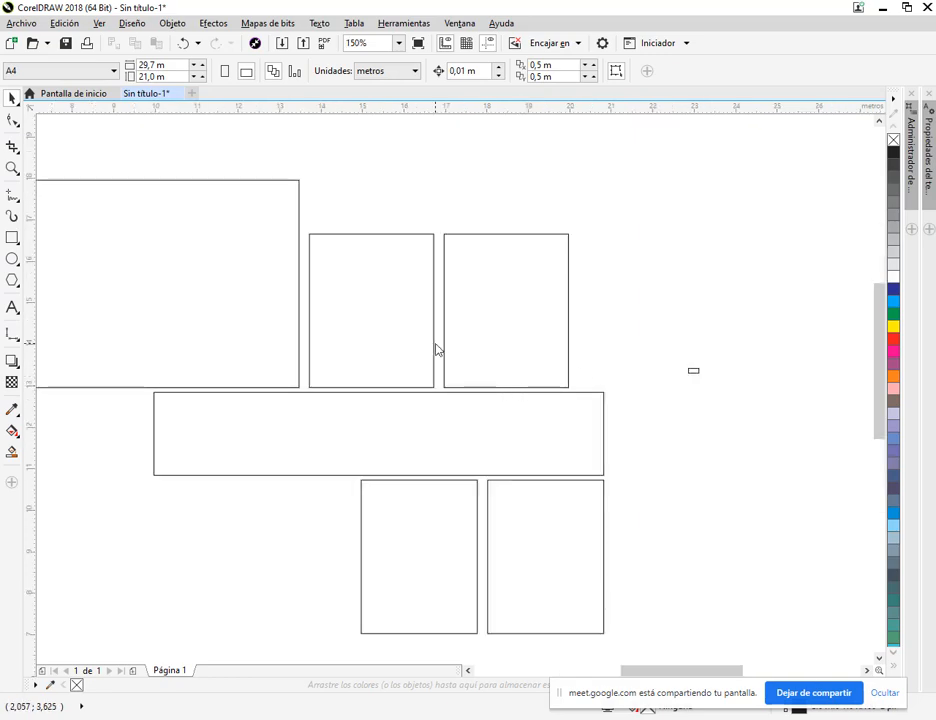
click(602, 43)
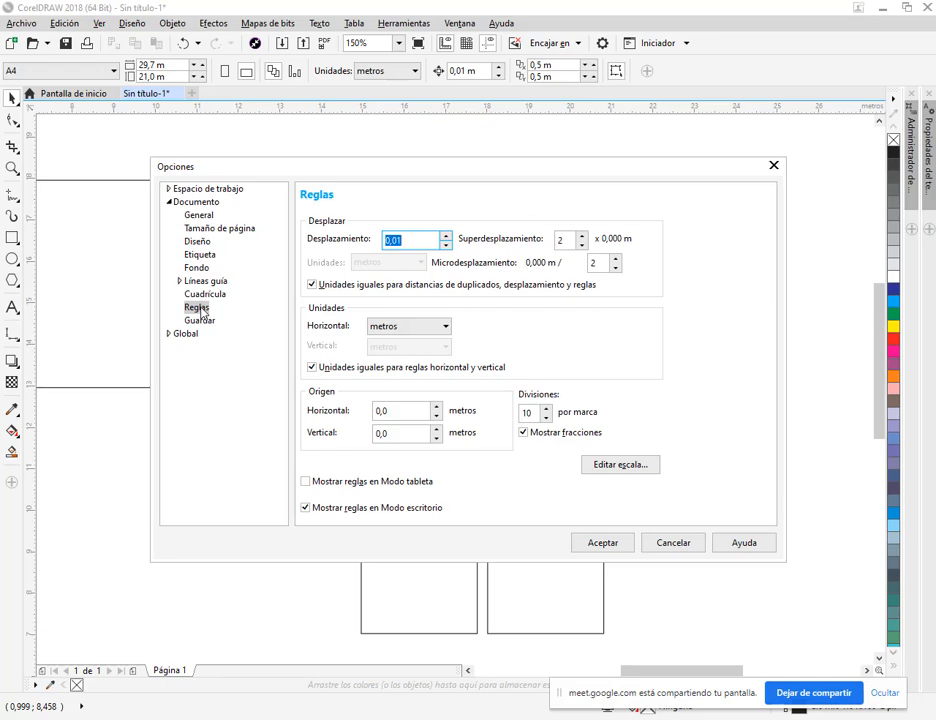
click(198, 308)
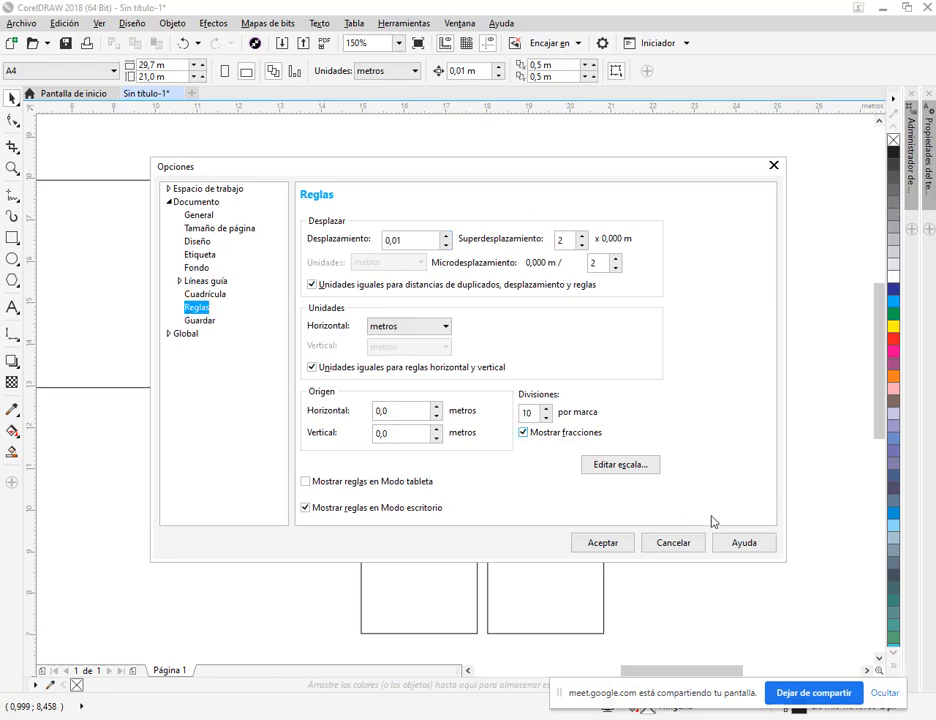
click(628, 465)
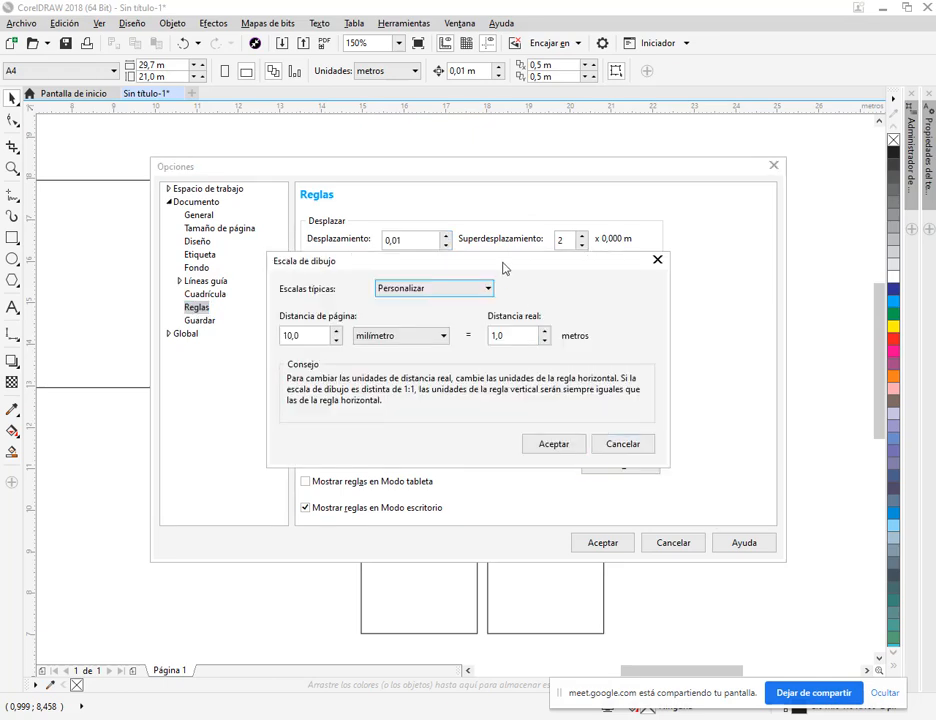
click(657, 259)
click(773, 166)
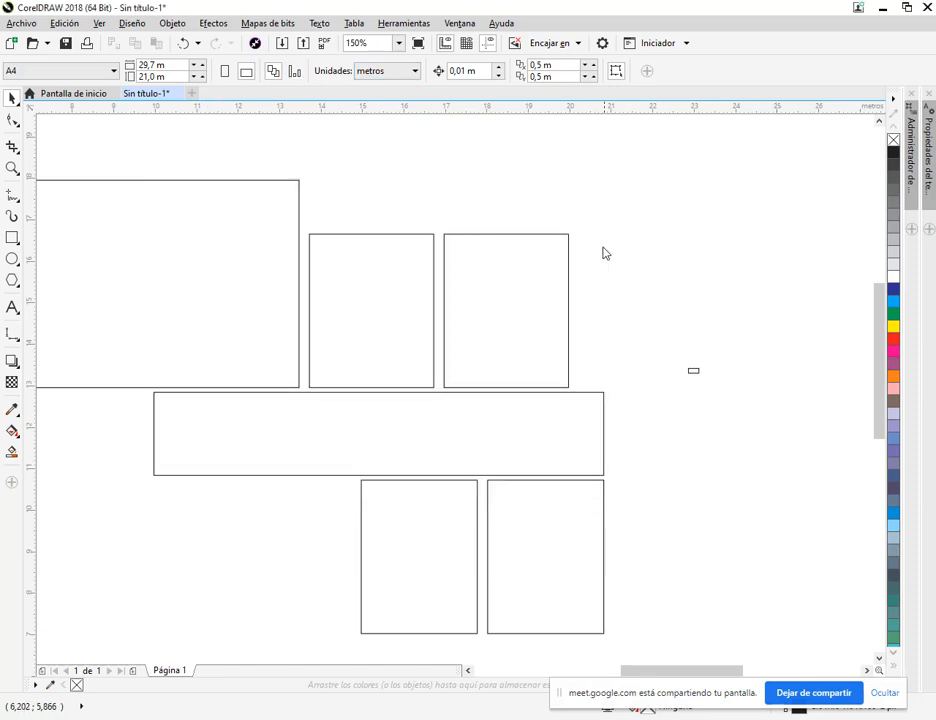
Step: Set the spacer's height to 0.25 m to make it a square
click(694, 374)
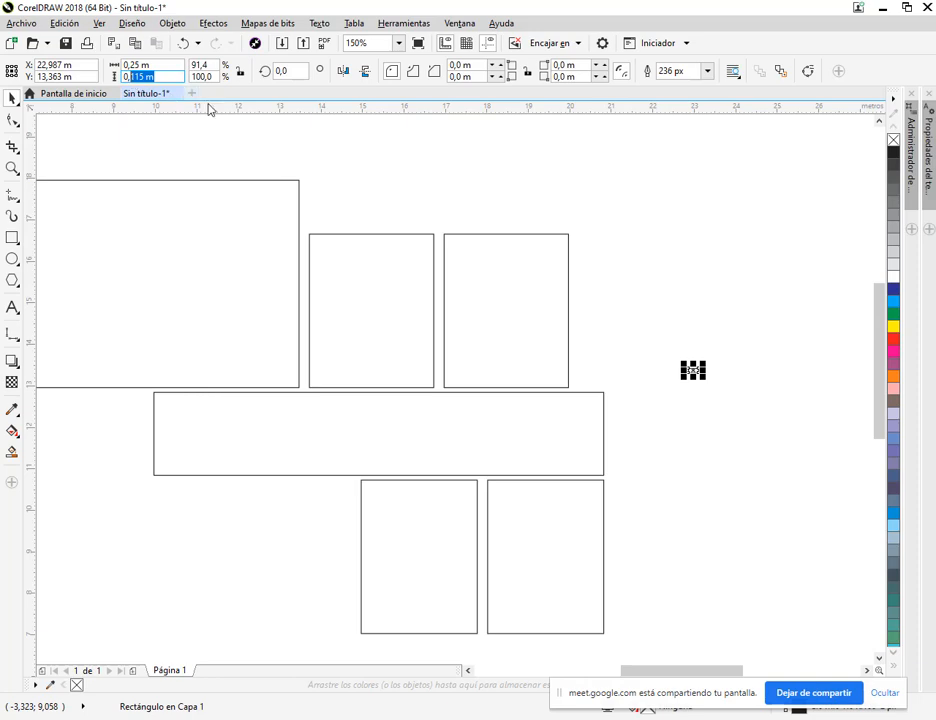
text(0,25)
key(Return)
Step: Add vertical guidelines at the left and right edges of the long rectangle
scroll(568, 334, down, 1)
drag(660, 319, 140, 603)
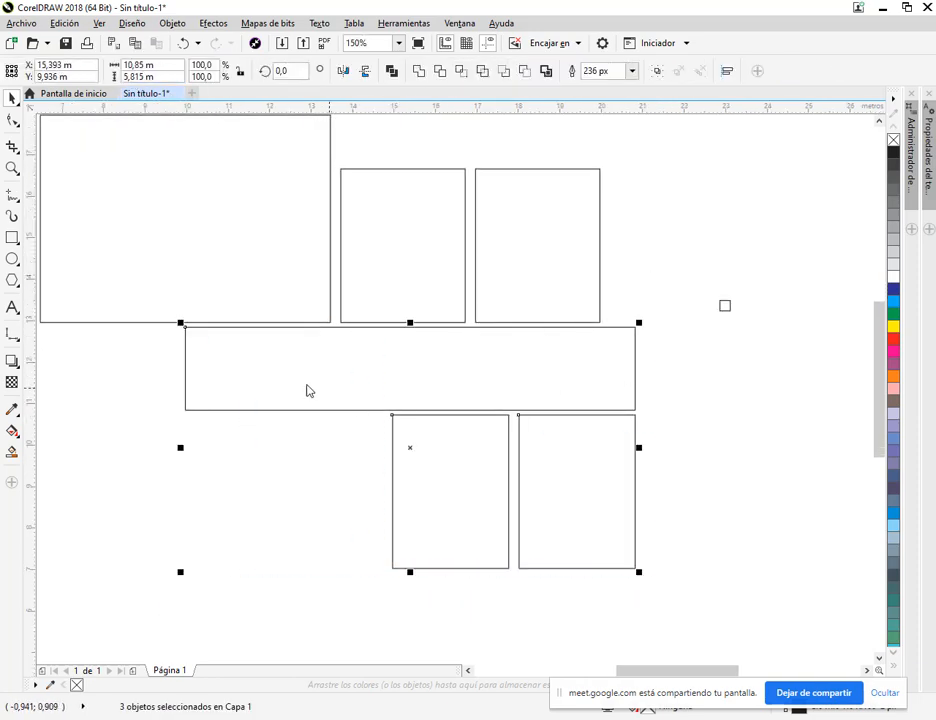
drag(33, 290, 185, 334)
drag(36, 359, 639, 397)
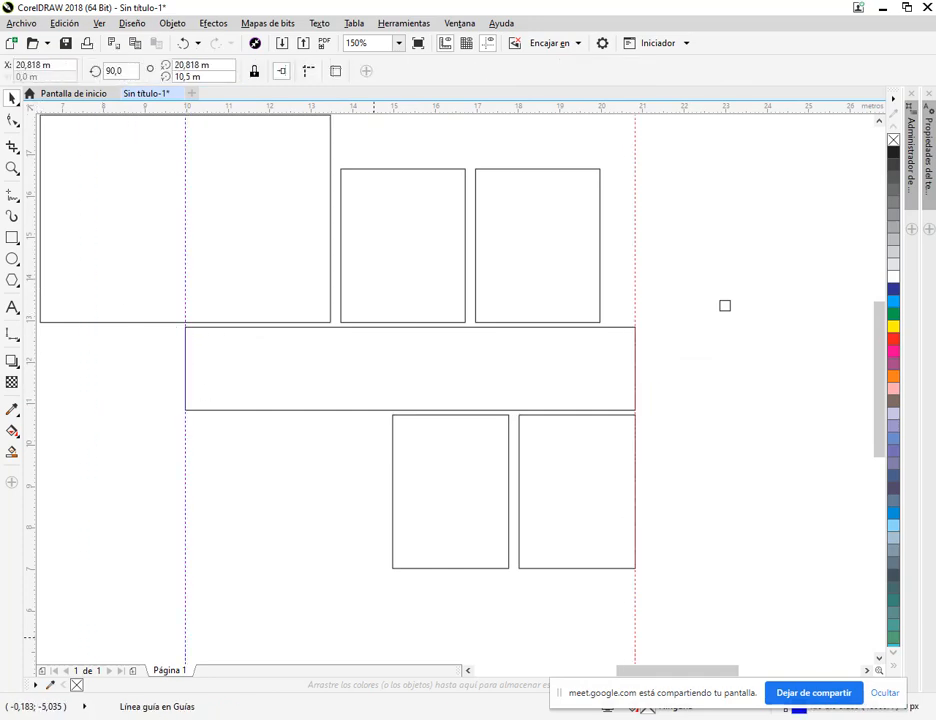
click(121, 695)
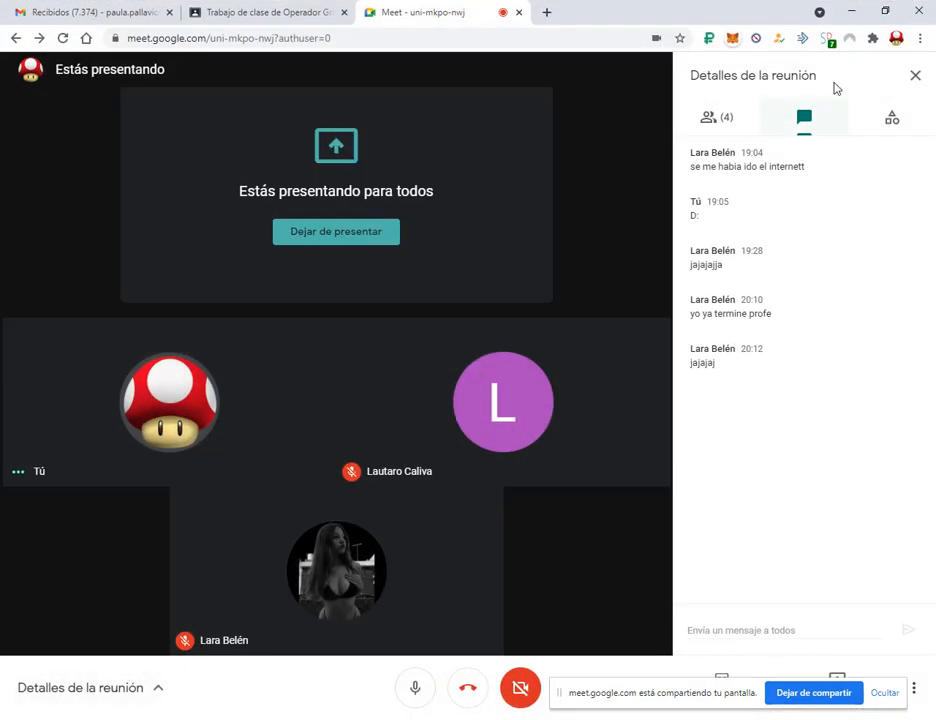
click(849, 12)
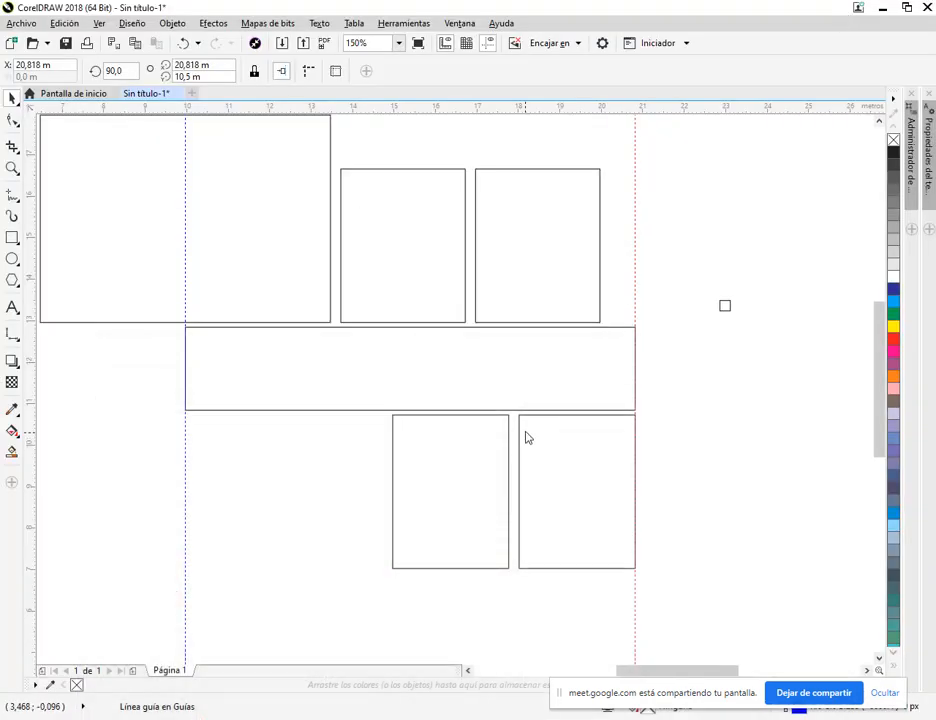
Step: Use the square spacer to lower both bottom rooms to a 0.25 m gap below the long rectangle, and set the spacer aside
mouse_move(698, 383)
mouse_down()
mouse_move(709, 394)
mouse_move(418, 443)
mouse_move(411, 465)
mouse_move(413, 453)
mouse_up()
scroll(709, 393, up, 3)
click(381, 472)
scroll(416, 456, down, 3)
drag(192, 578, 530, 393)
drag(455, 418, 714, 382)
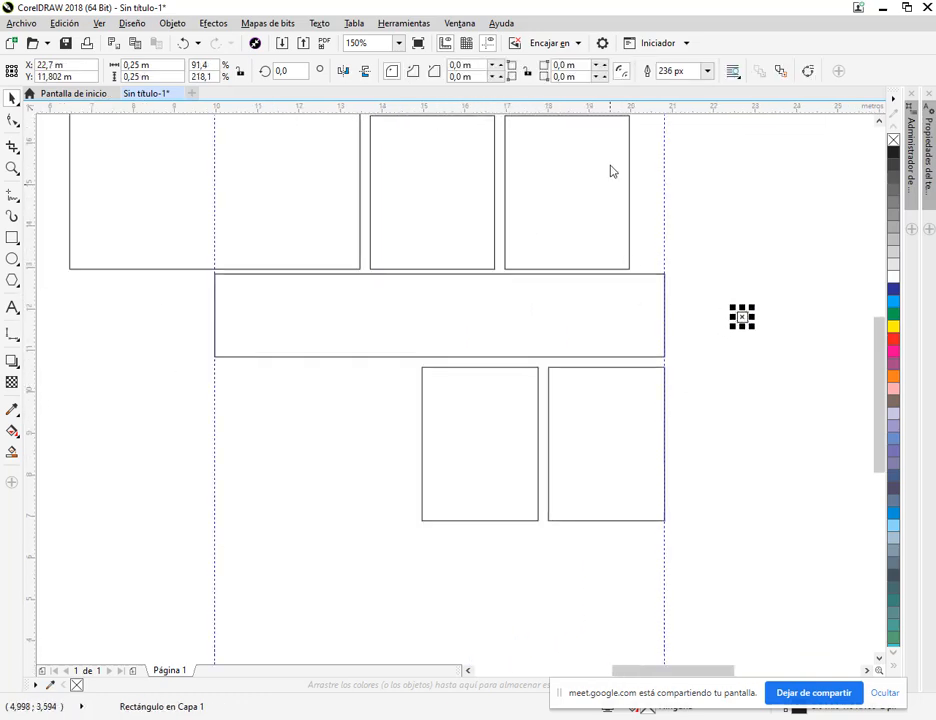
Step: Review the document's ruler options again and dismiss them
drag(705, 218, 647, 294)
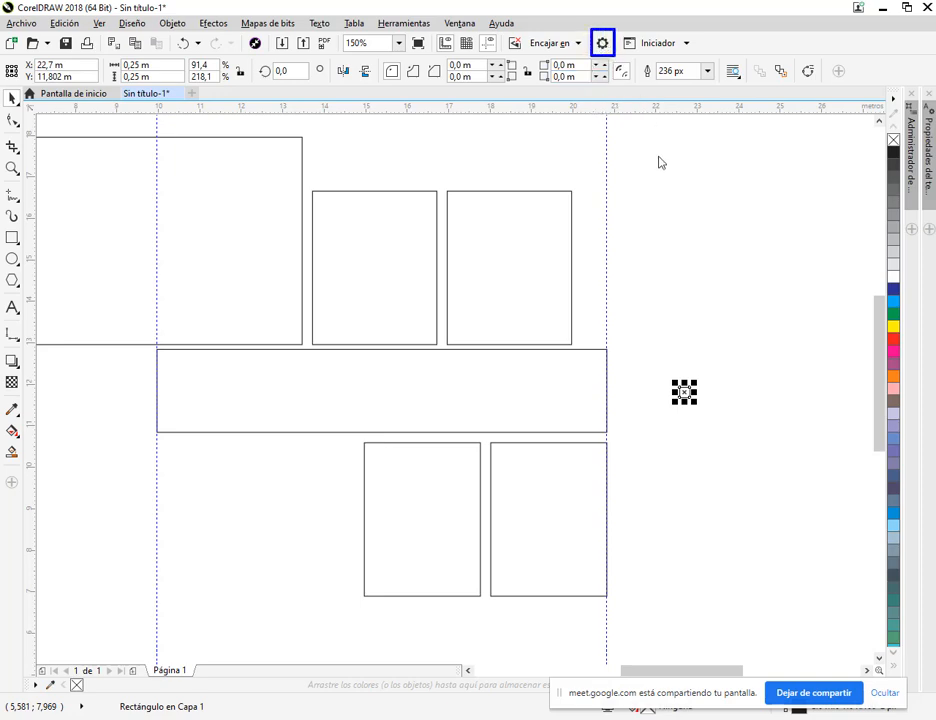
double_click(524, 109)
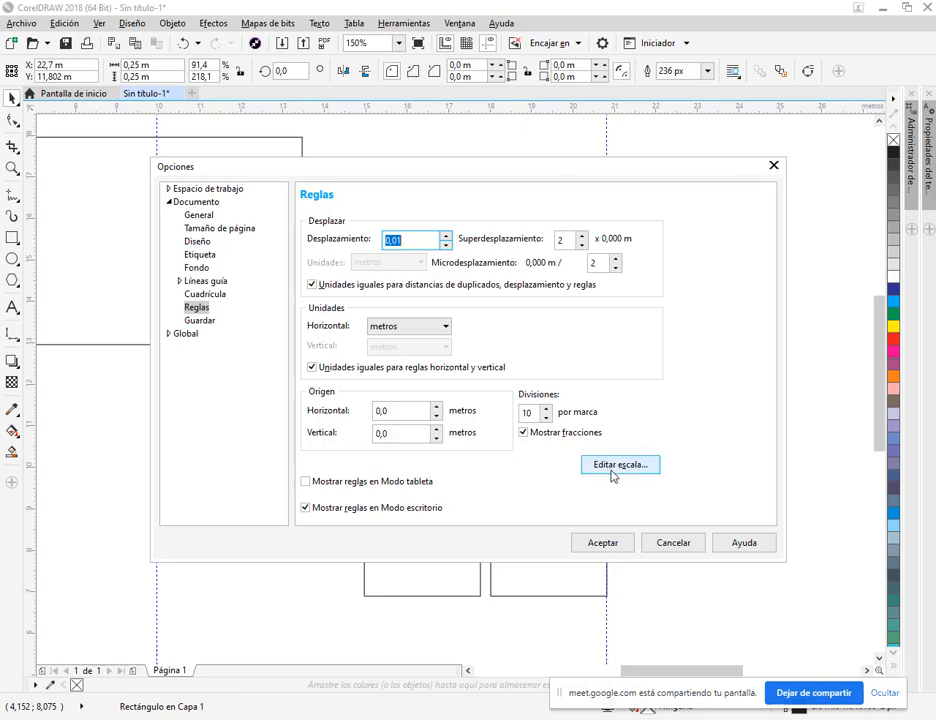
click(673, 542)
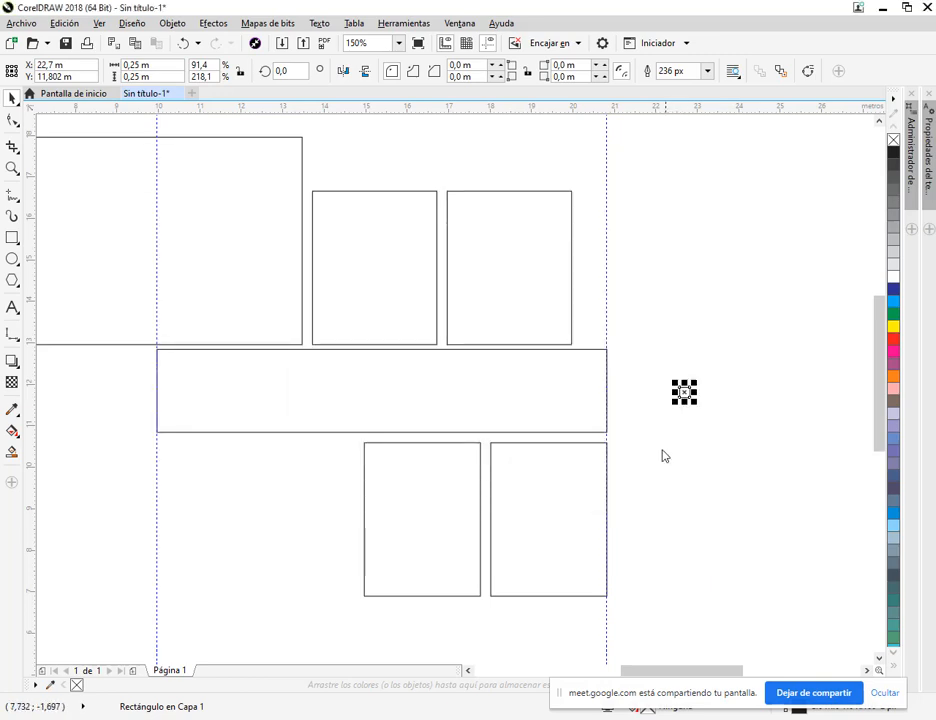
Step: Use the square spacer to lower the long rectangle and both bottom rooms to a 0.25 m gap below the upper rooms
drag(681, 390, 166, 351)
scroll(160, 348, up, 1)
scroll(183, 366, down, 1)
click(450, 412)
shift+click(545, 468)
shift+click(441, 484)
scroll(147, 365, up, 2)
drag(349, 396, 420, 484)
drag(309, 420, 240, 354)
drag(246, 348, 129, 502)
scroll(146, 442, down, 2)
Step: Place copies of the 0.25 m square diagonally against the outer corners of the upper rooms
drag(167, 451, 772, 364)
click(773, 363)
drag(764, 327, 693, 304)
right_click(433, 305)
right_click(693, 304)
drag(702, 373, 659, 302)
drag(652, 245, 722, 382)
right_click(378, 189)
right_click(650, 386)
right_click(722, 382)
Step: Place further copies of the 0.25 m square at the outer corners of the long rectangle and the two lower rooms
drag(721, 384, 684, 398)
drag(710, 399, 191, 407)
right_click(679, 557)
right_click(435, 567)
right_click(222, 392)
drag(130, 379, 487, 476)
right_click(209, 444)
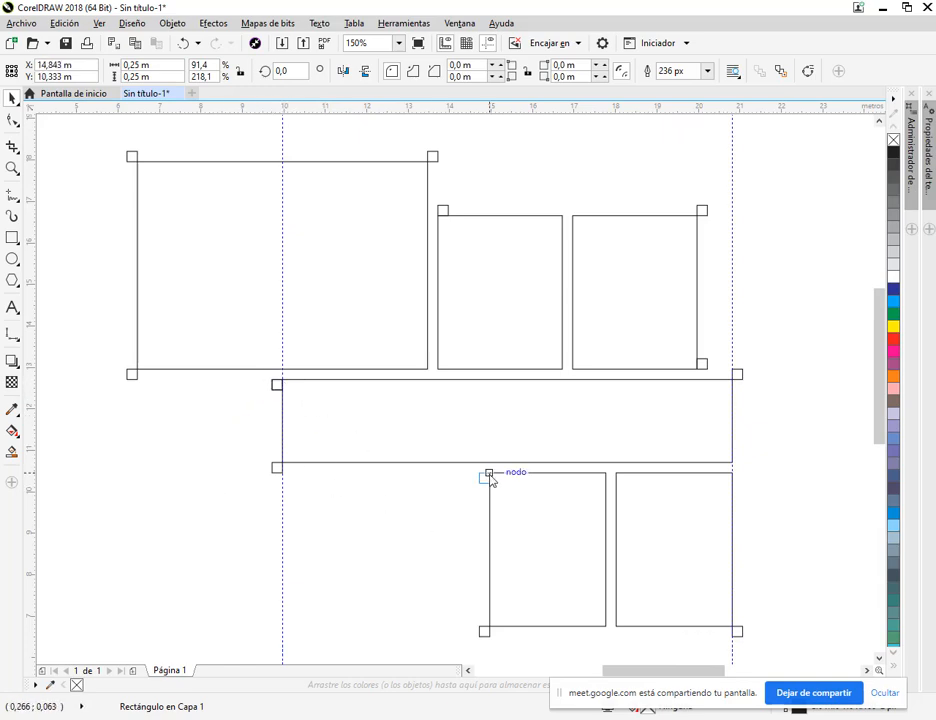
right_click(484, 478)
click(843, 490)
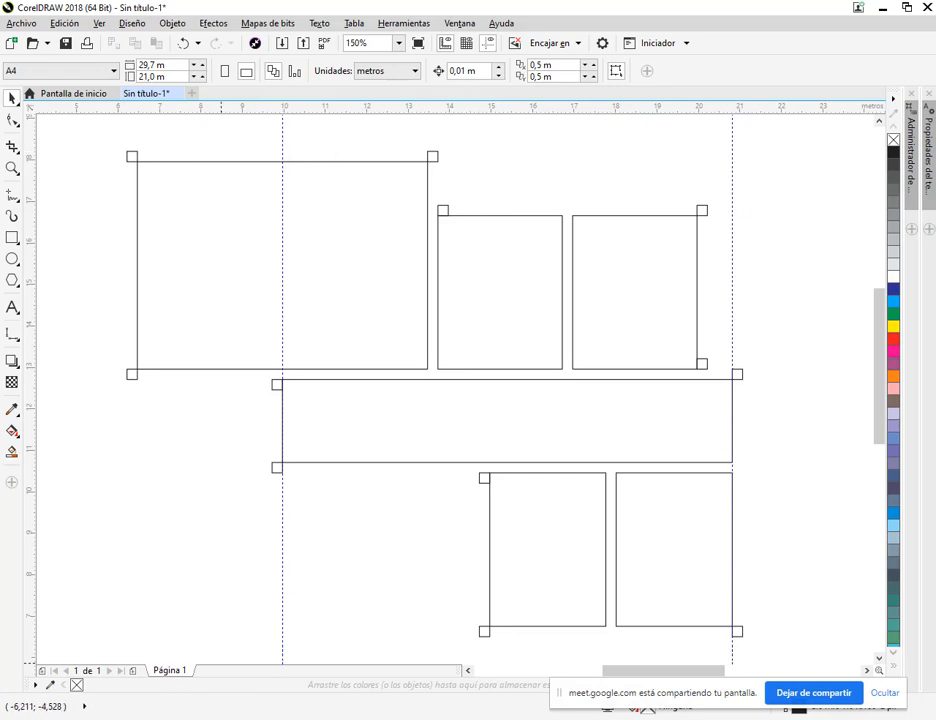
Step: Check the reference plan and raise the squares at the upper-left corners of the long rectangle and the left lower room by 0.25 m
click(388, 718)
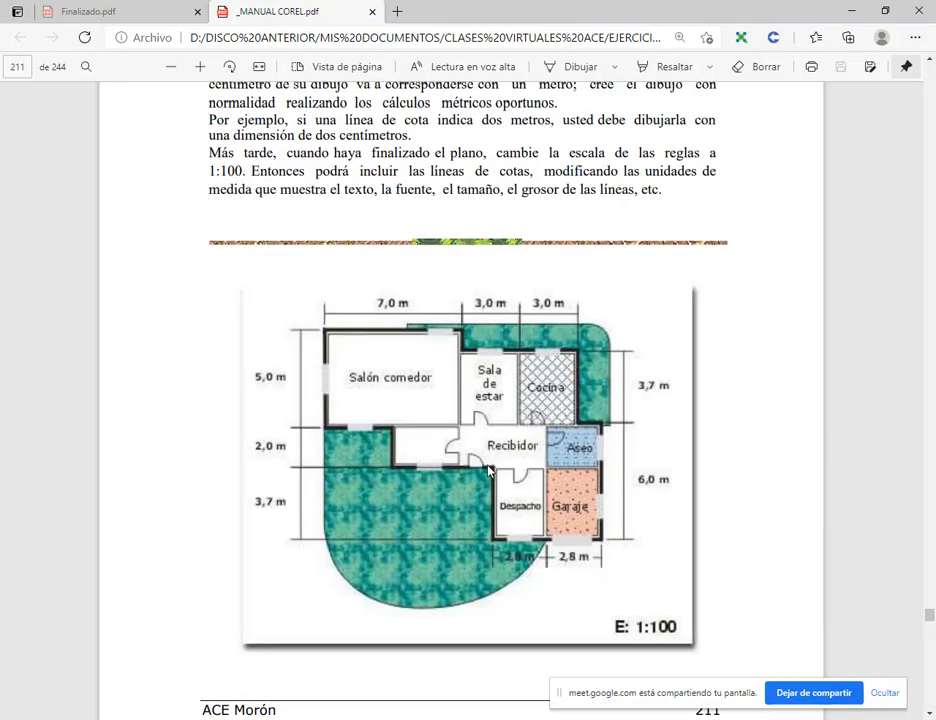
click(851, 10)
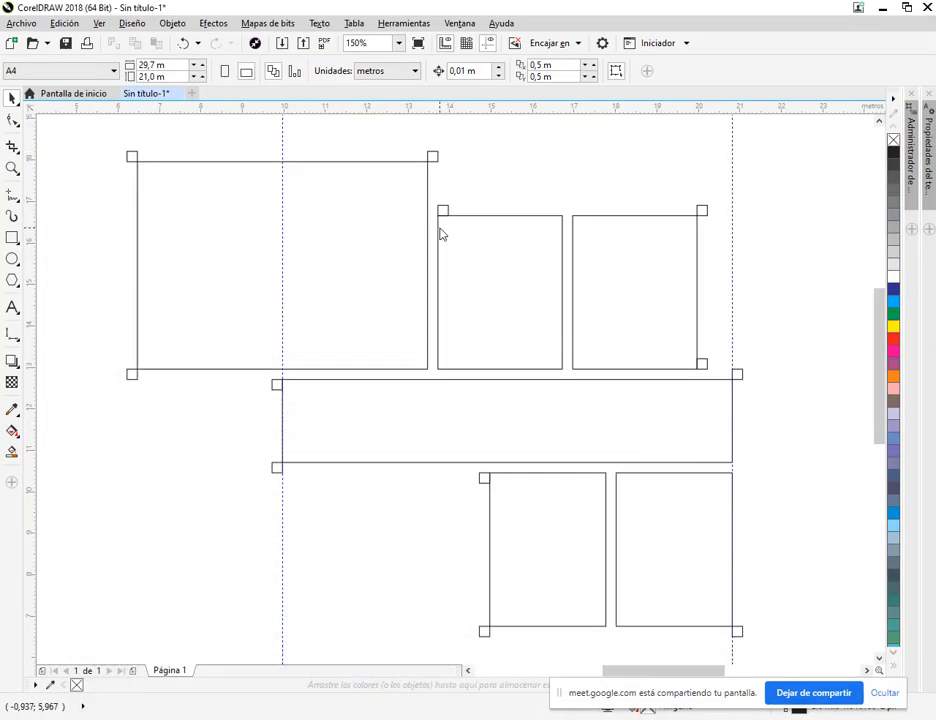
drag(483, 480, 484, 468)
drag(274, 385, 275, 374)
click(205, 390)
Step: Draw the closed outer wall outline around all the rooms with straight segments through the outer corners of the squares
key(F5)
mouse_move(125, 150)
mouse_down()
mouse_move(441, 153)
mouse_move(437, 207)
mouse_up()
mouse_move(437, 207)
mouse_down()
mouse_move(707, 205)
mouse_move(707, 368)
mouse_up()
drag(707, 368, 742, 372)
click(742, 637)
click(479, 637)
click(479, 473)
click(272, 473)
click(272, 379)
click(127, 379)
click(127, 151)
Step: Delete the helper squares at the wall corners and the right-hand vertical guideline, keeping the spare square beside the plan
click(12, 98)
drag(236, 228, 282, 292)
key(Delete)
drag(388, 230, 420, 282)
key(Delete)
drag(524, 336, 572, 370)
key(Delete)
drag(575, 469, 542, 497)
key(Delete)
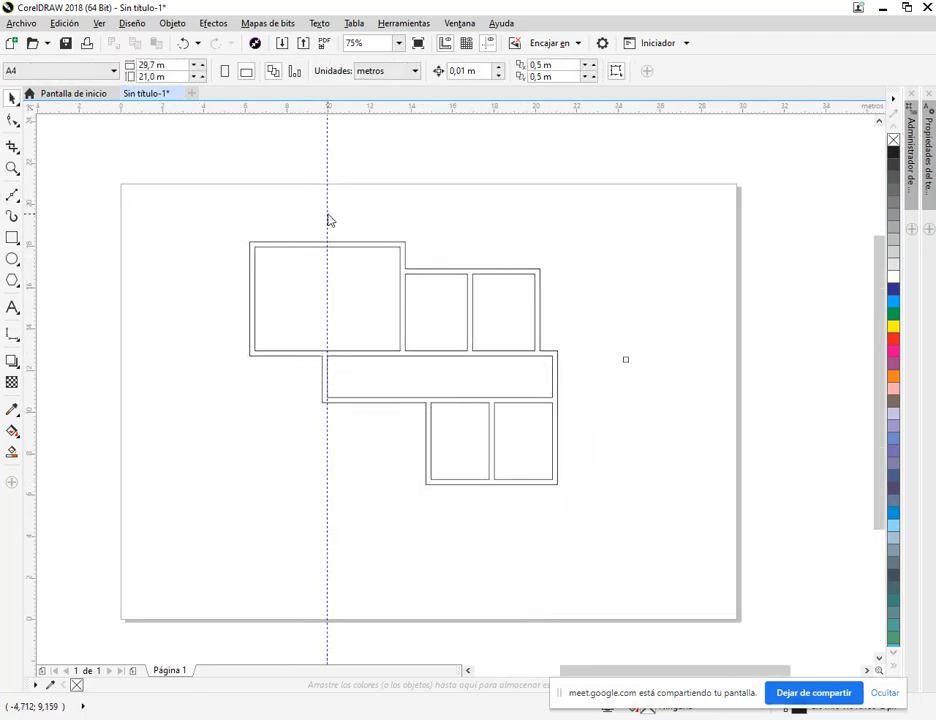
Step: Save the drawing as casa.cdr
key(ctrl+s)
key(Escape)
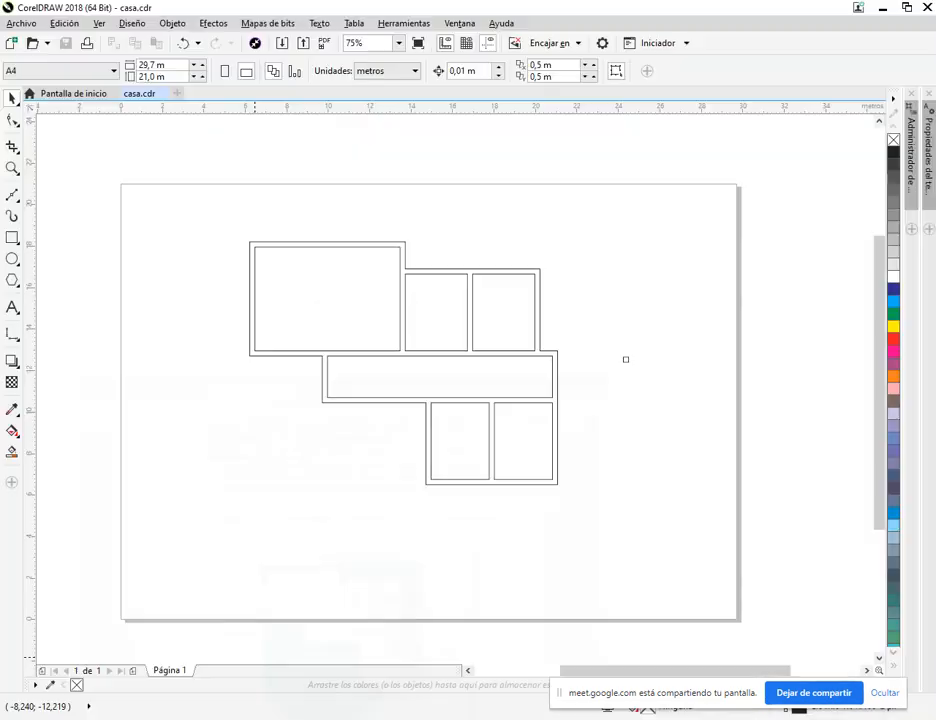
Step: Move the spare square above the plan's upper-right room and check the wall thickness in the PDF reference plan
drag(625, 359, 537, 224)
click(390, 540)
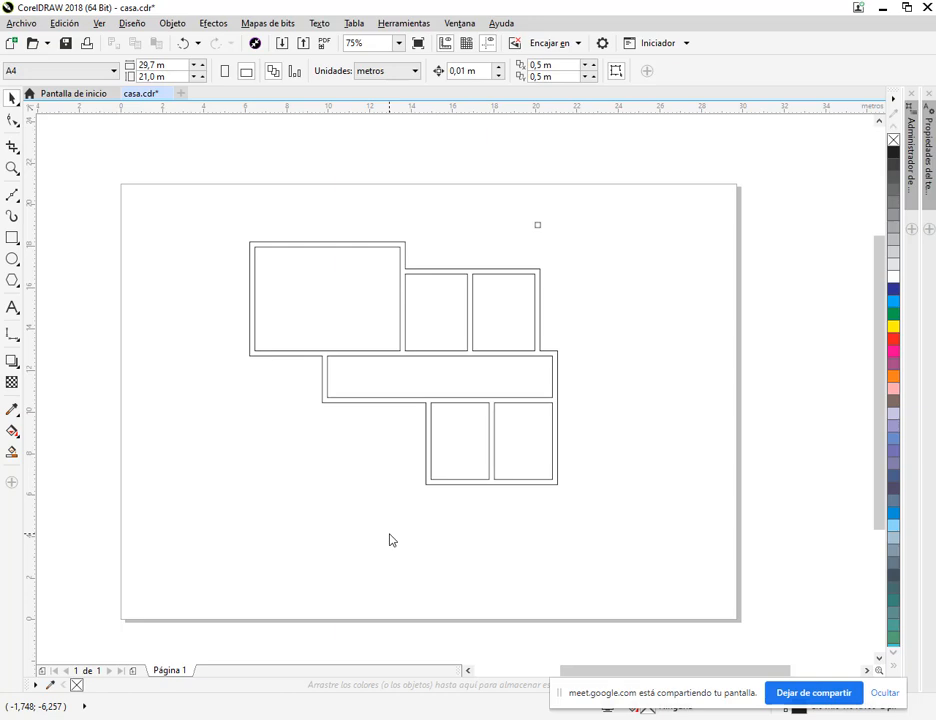
key(alt+Tab)
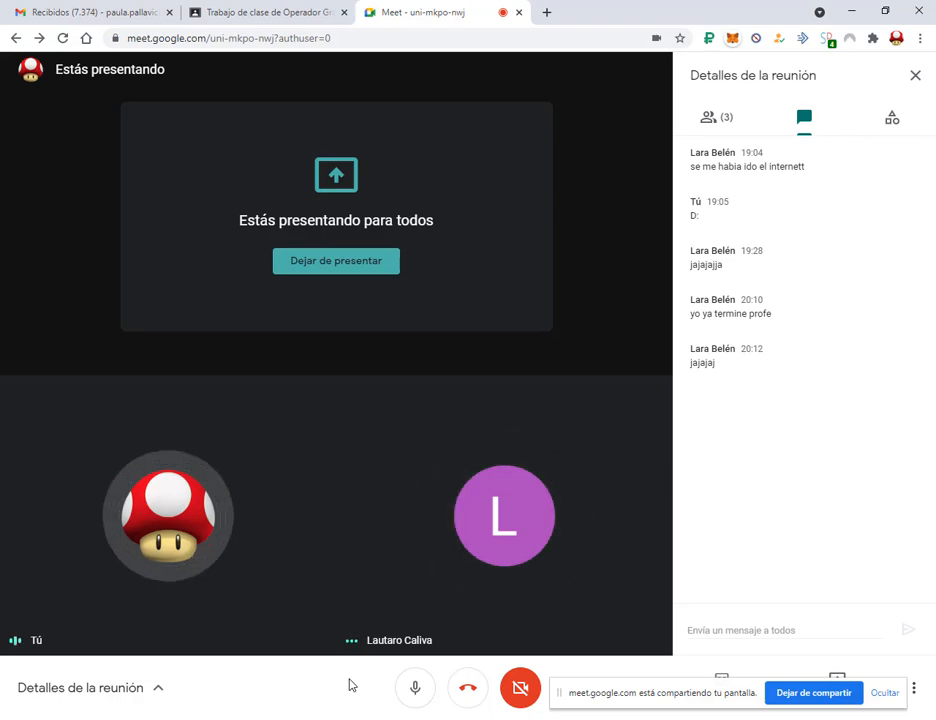
key(alt+Tab)
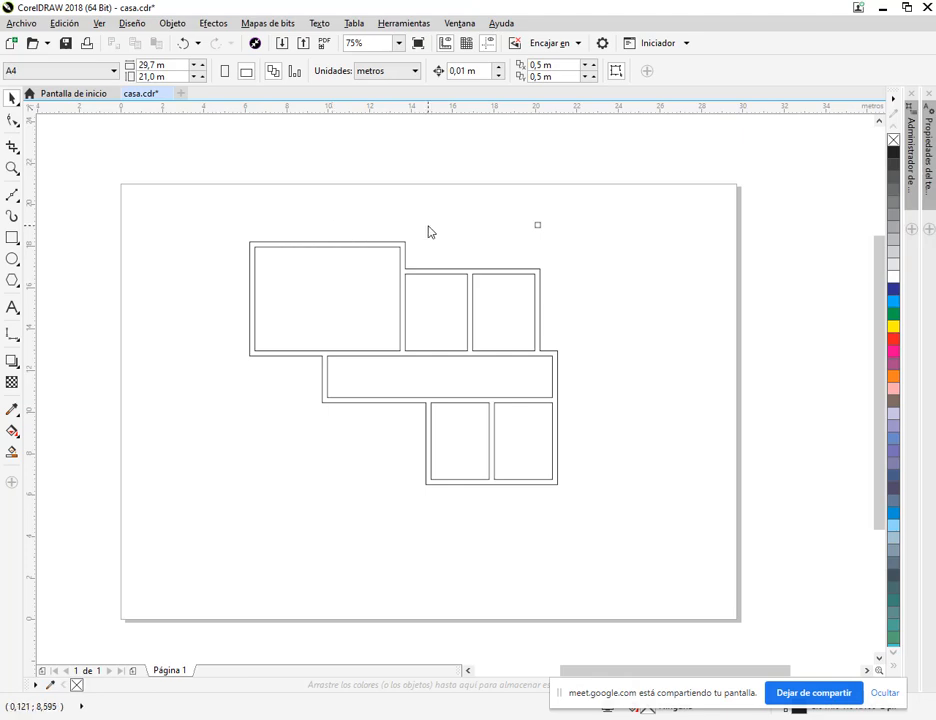
key(alt+Tab)
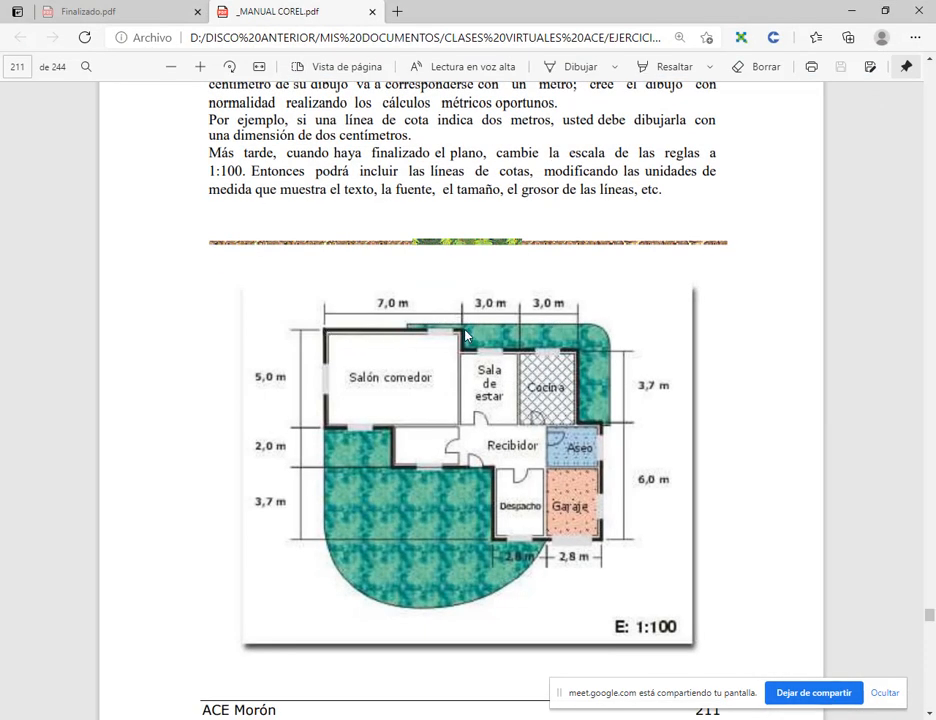
key(alt+Tab)
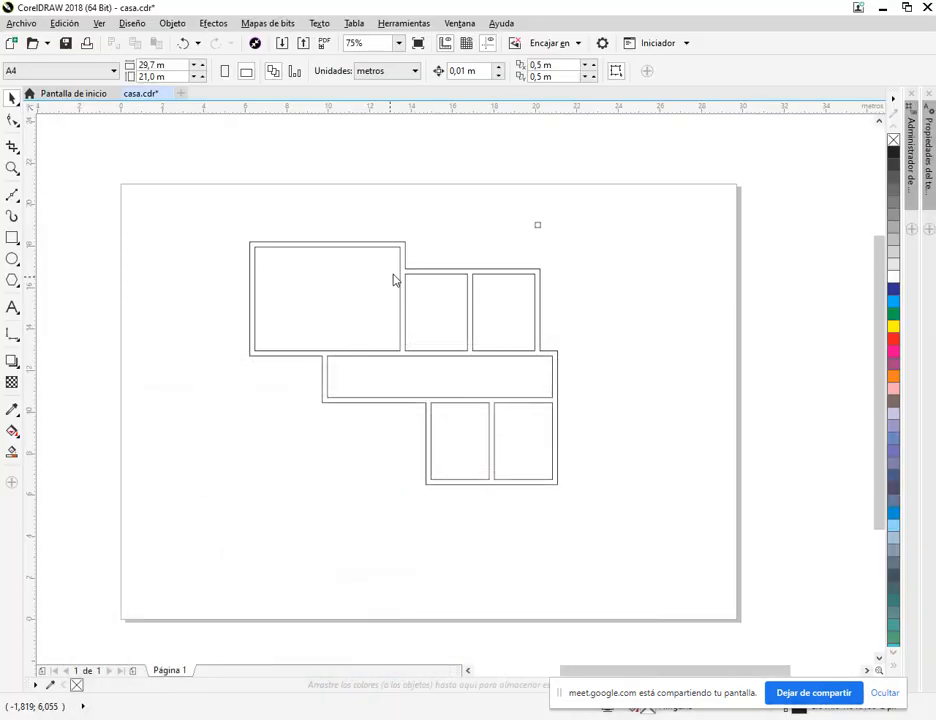
Step: Select the outer wall outline and try outline widths of 25 px and 4 px on it
click(406, 259)
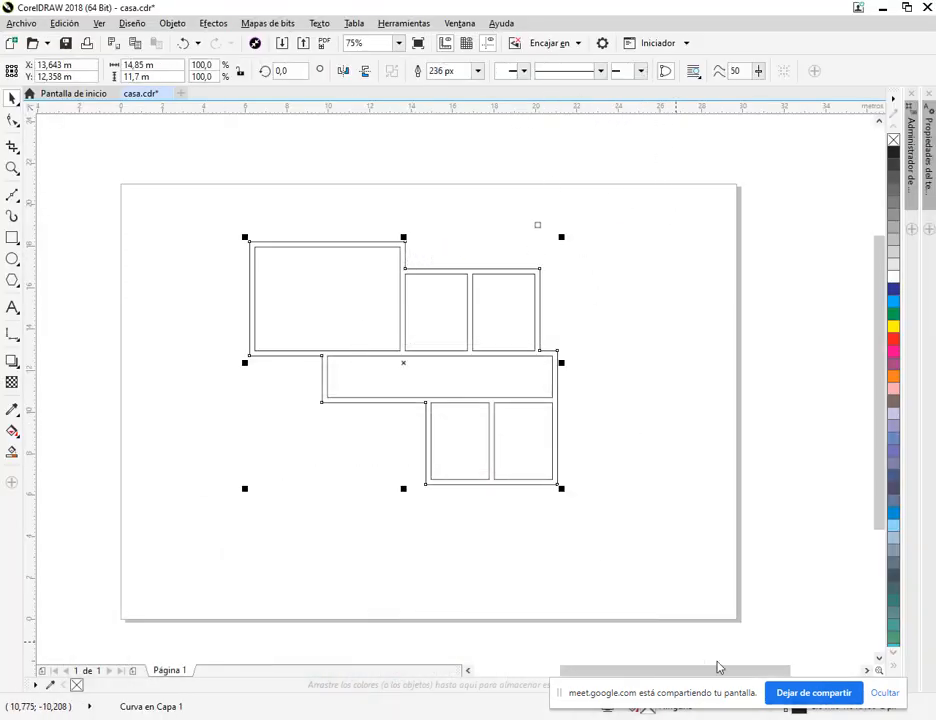
mouse_move(556, 700)
mouse_down()
mouse_move(540, 675)
mouse_move(267, 668)
mouse_move(262, 702)
mouse_up()
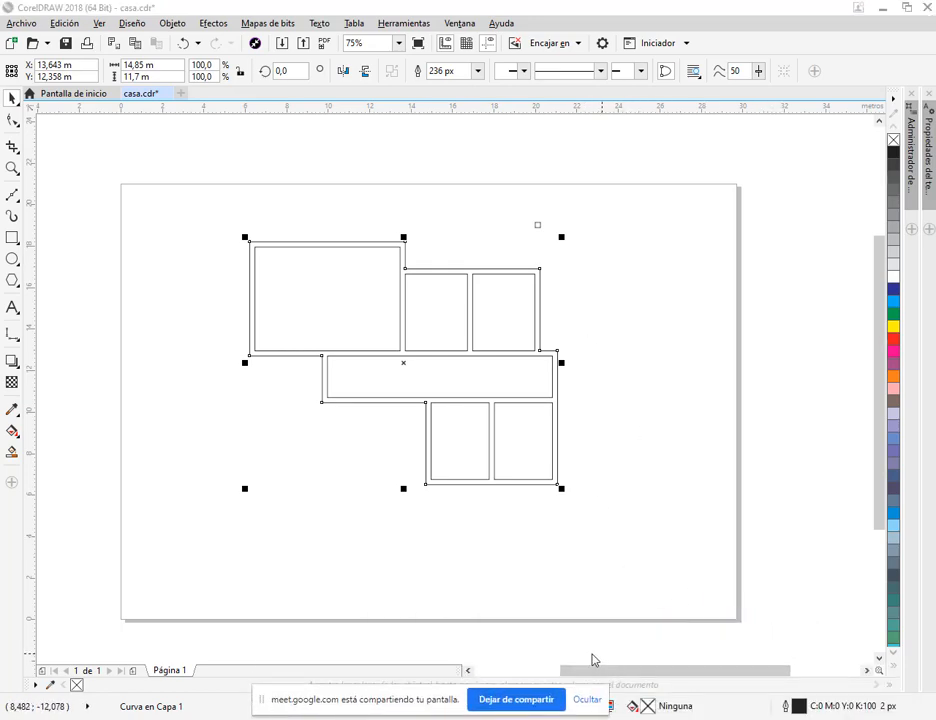
click(477, 71)
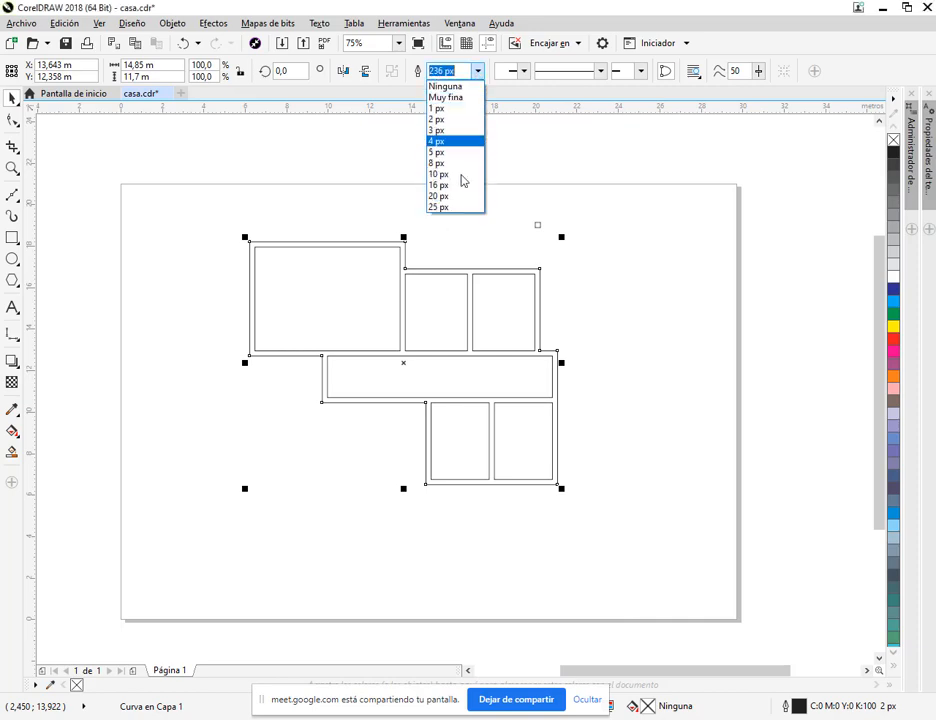
click(443, 207)
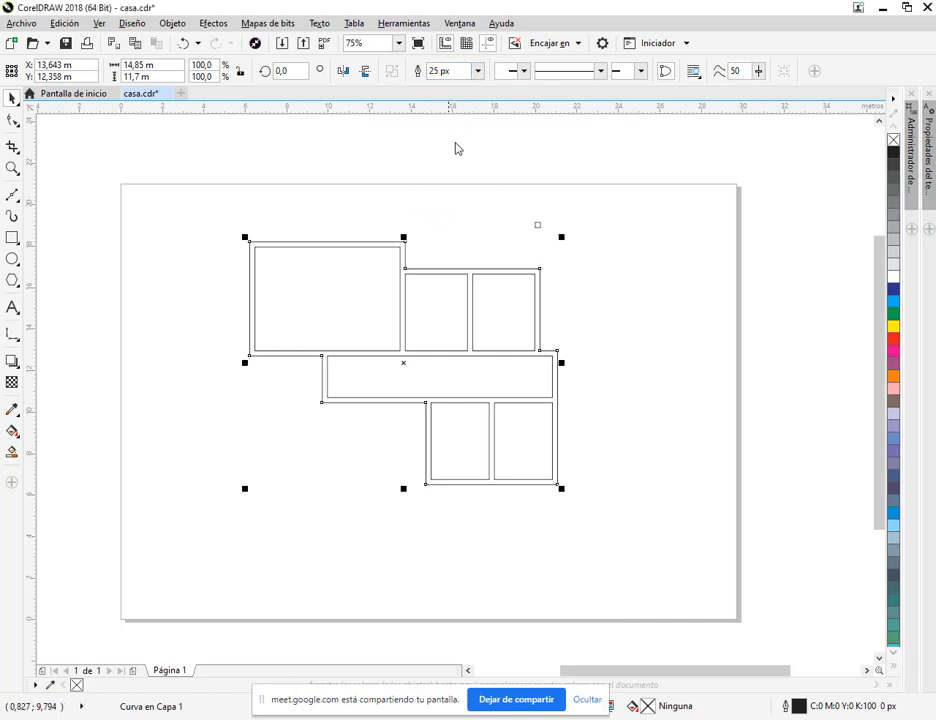
click(478, 72)
click(452, 141)
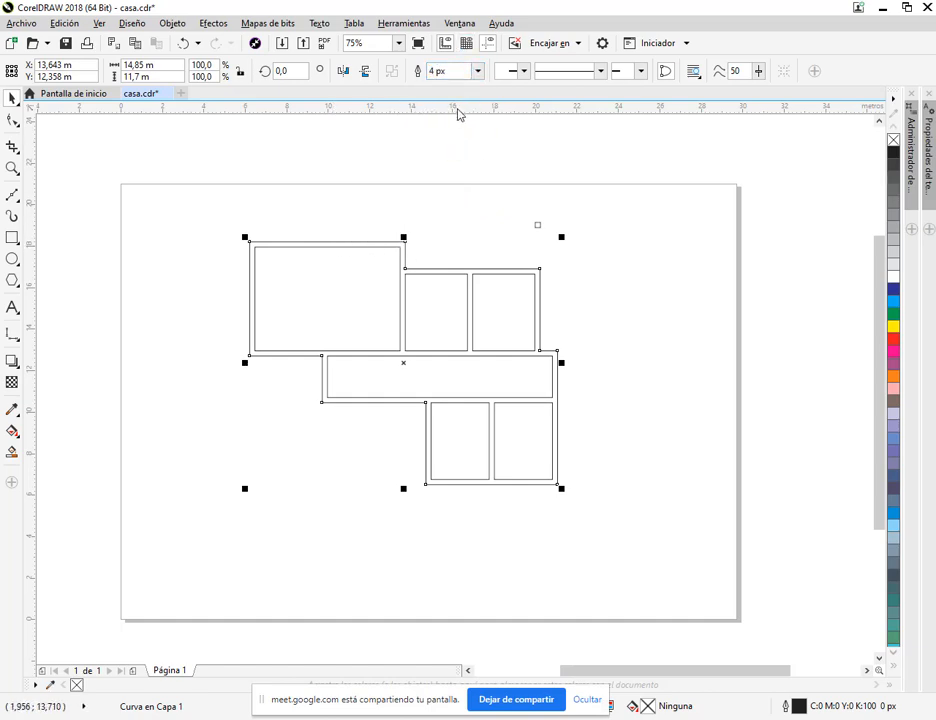
click(480, 77)
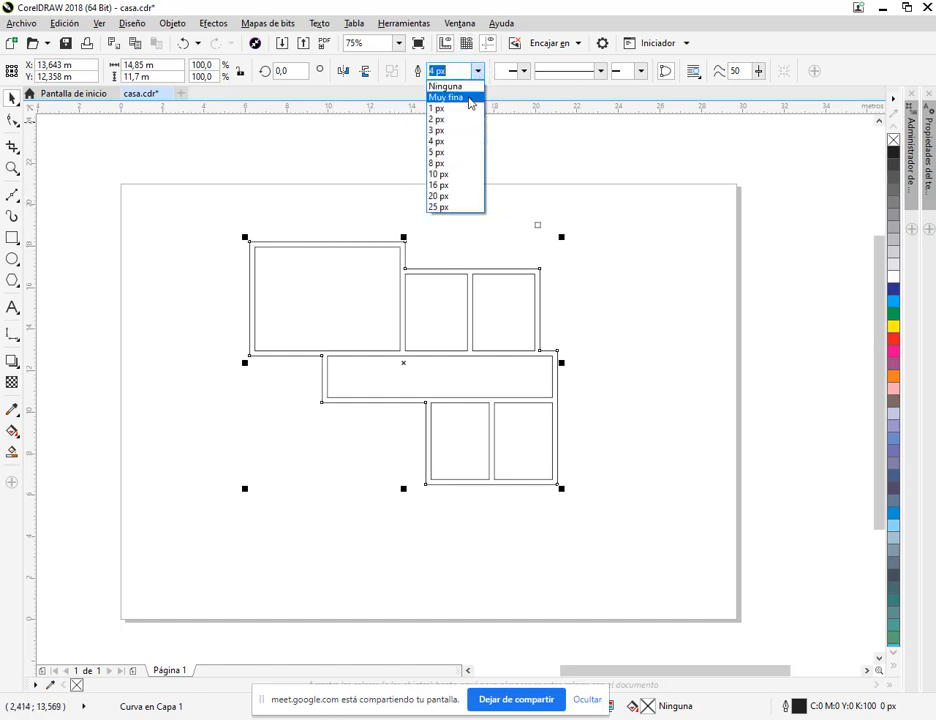
Step: Thicken the outer wall outline by trying widths of 800 px and 1500 px, ending at 2500 px
click(454, 78)
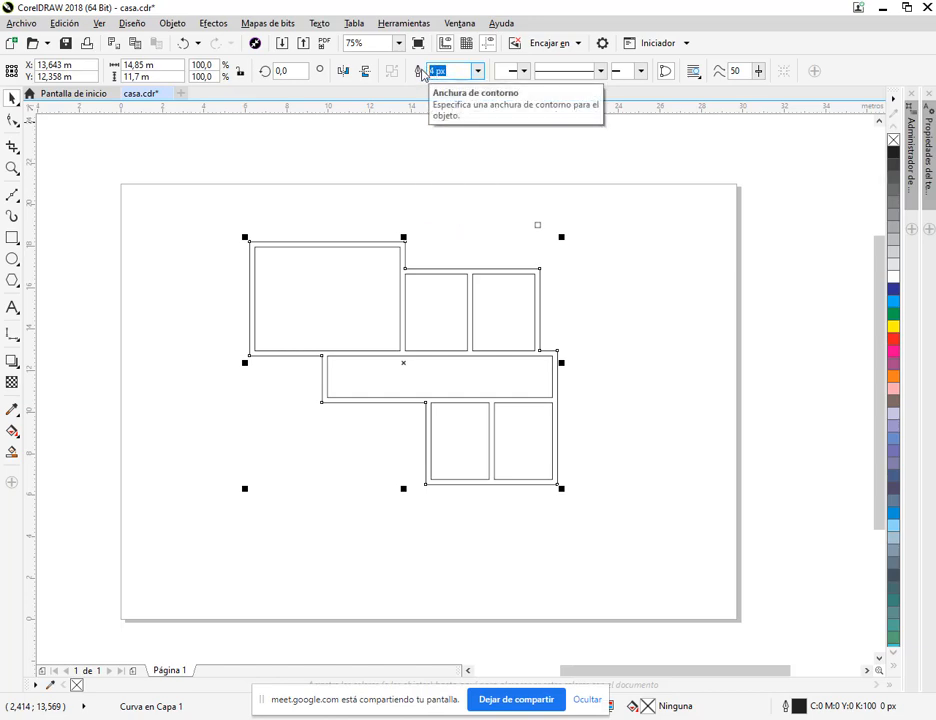
key(Return)
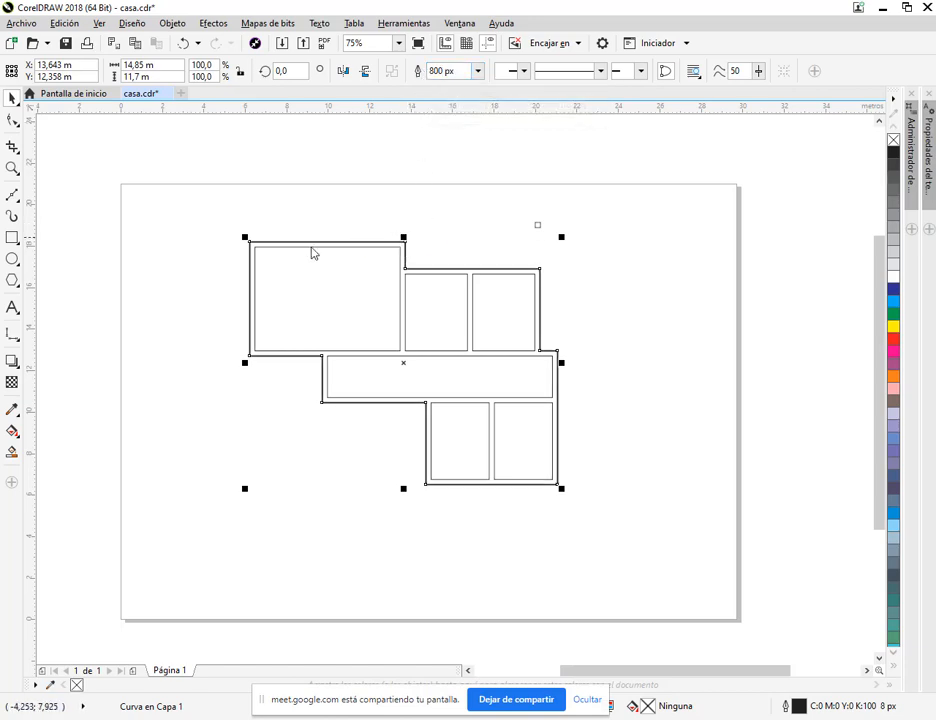
click(427, 71)
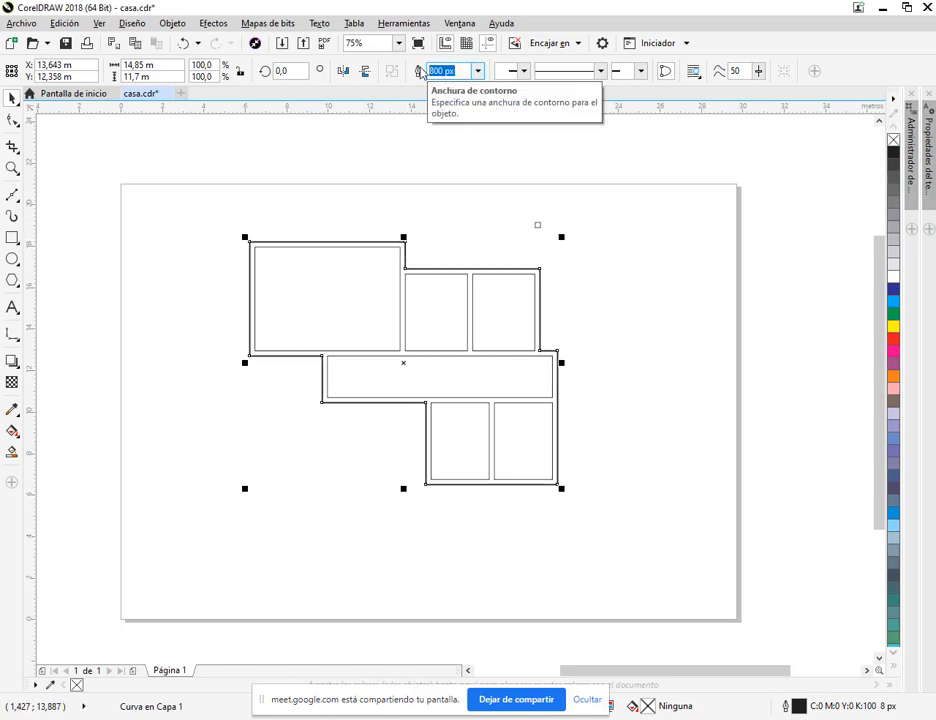
key(Return)
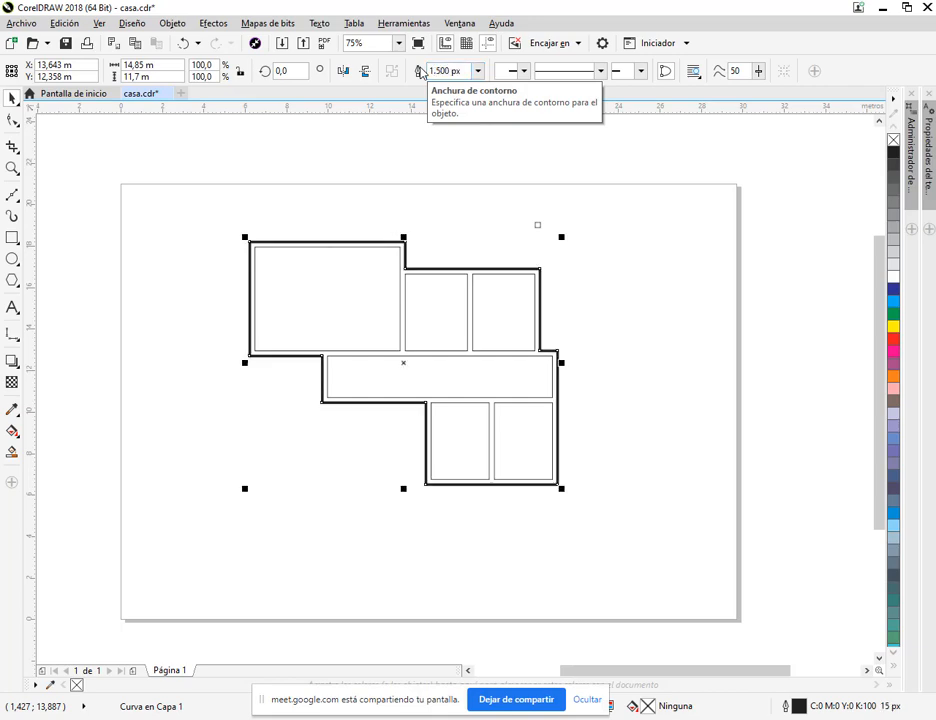
click(438, 72)
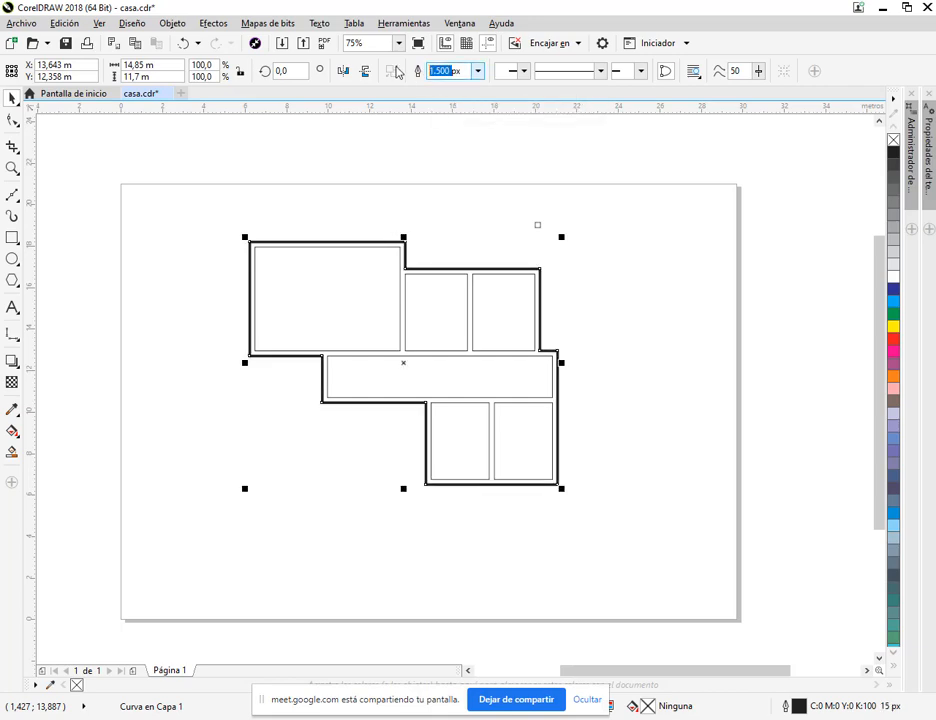
text(2,500)
key(Return)
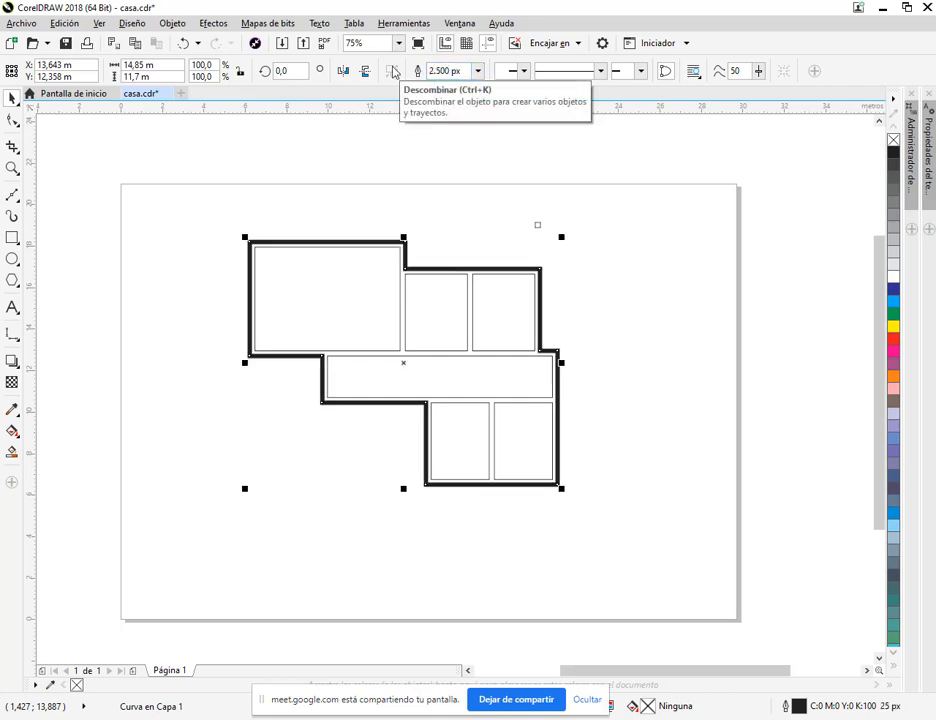
click(522, 320)
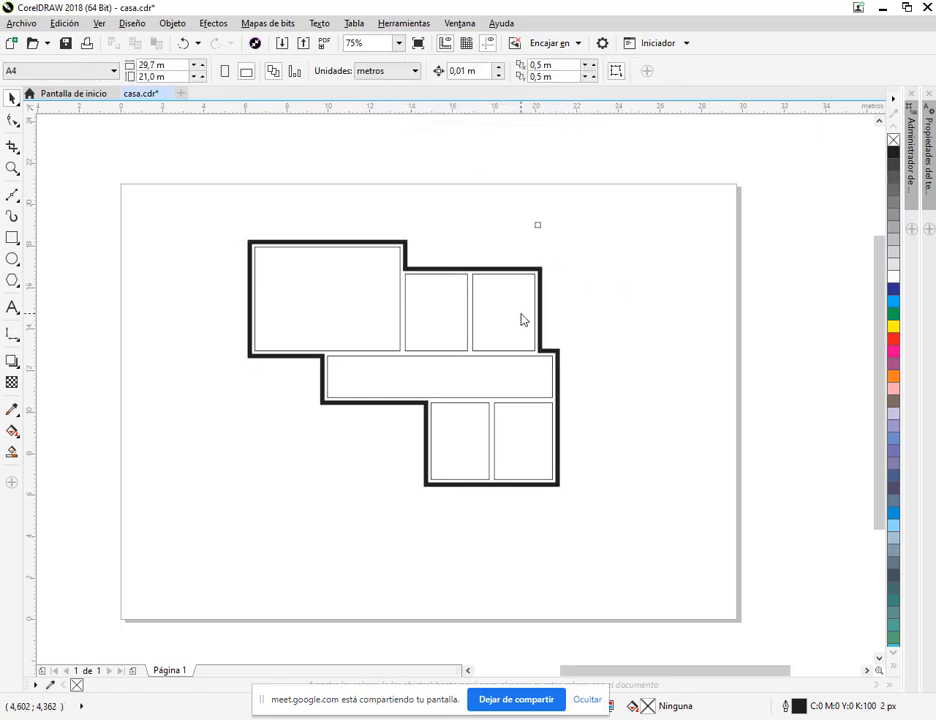
Step: Examine the gap between the thickened outer wall and the rooms, especially at the corner between the large room and its neighbour
scroll(522, 320, up, 2)
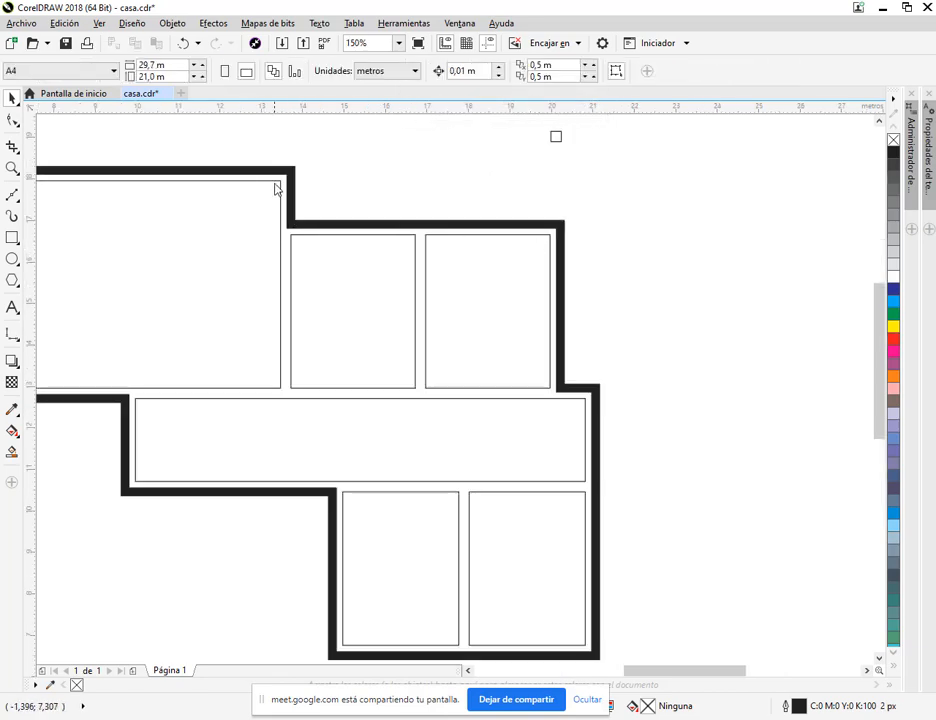
scroll(241, 183, up, 2)
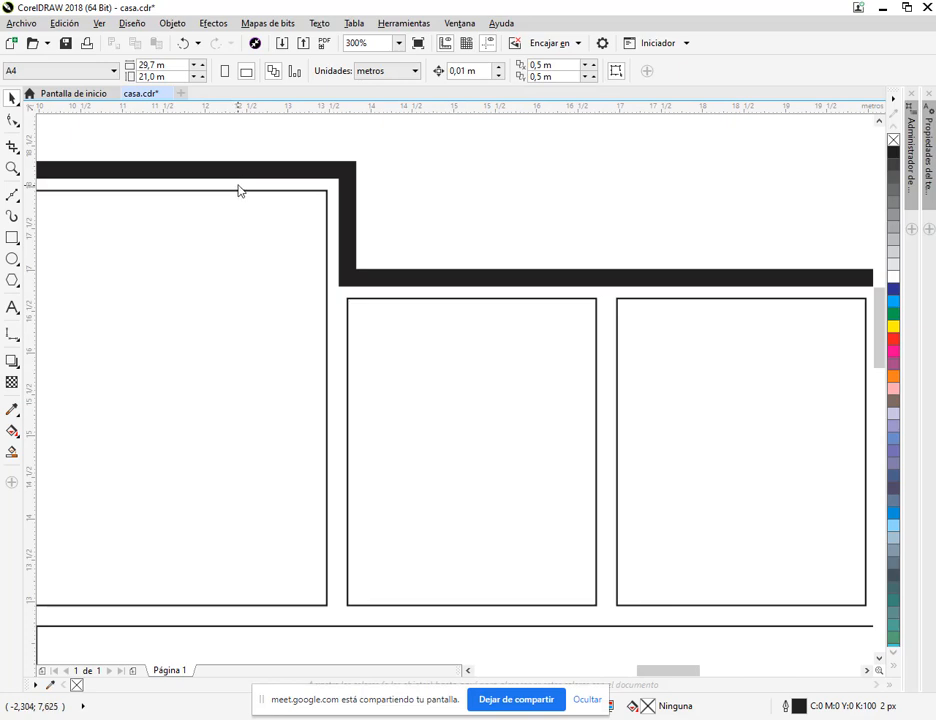
scroll(340, 318, up, 2)
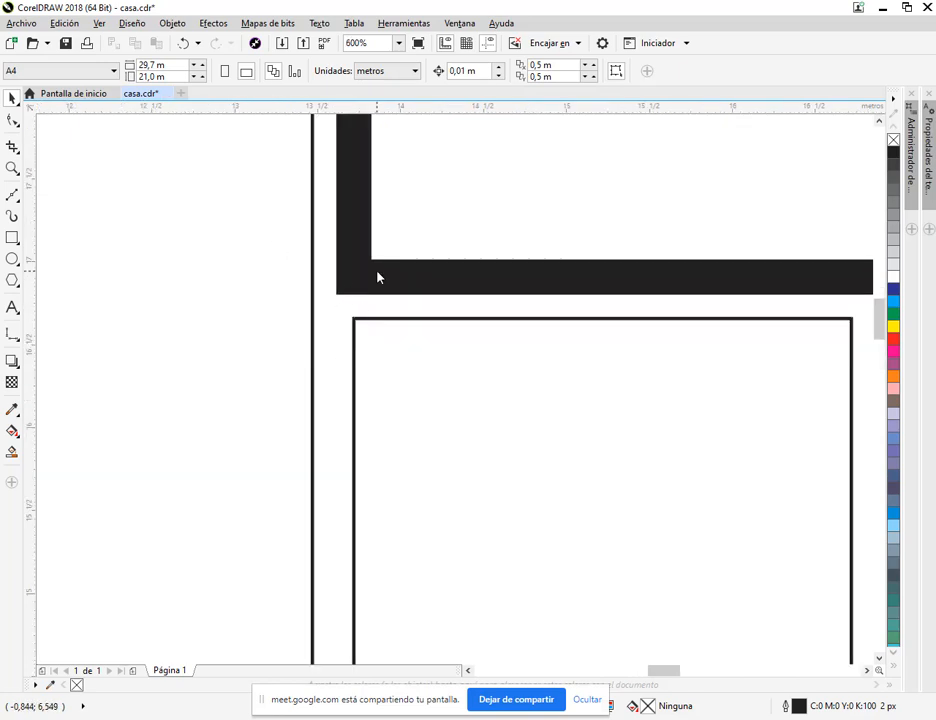
click(378, 277)
scroll(399, 266, down, 4)
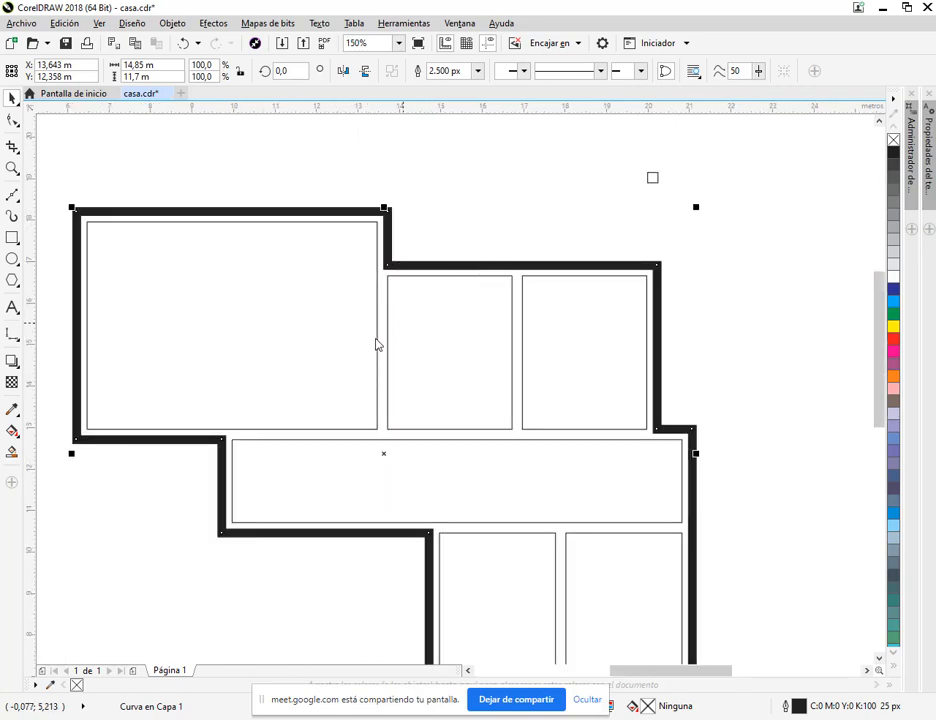
scroll(420, 390, down, 2)
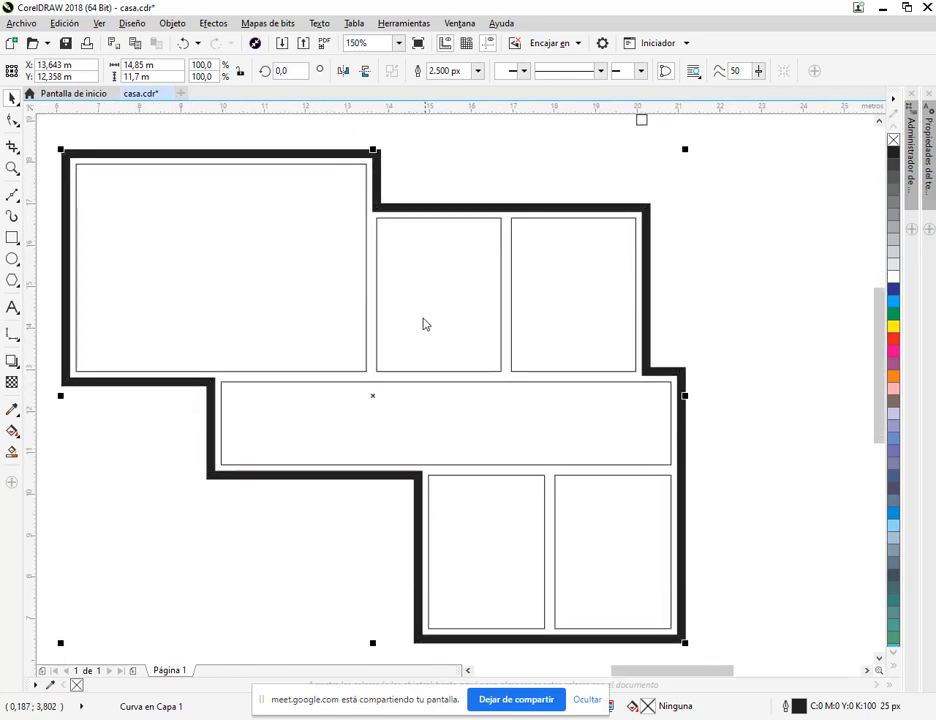
scroll(444, 380, down, 2)
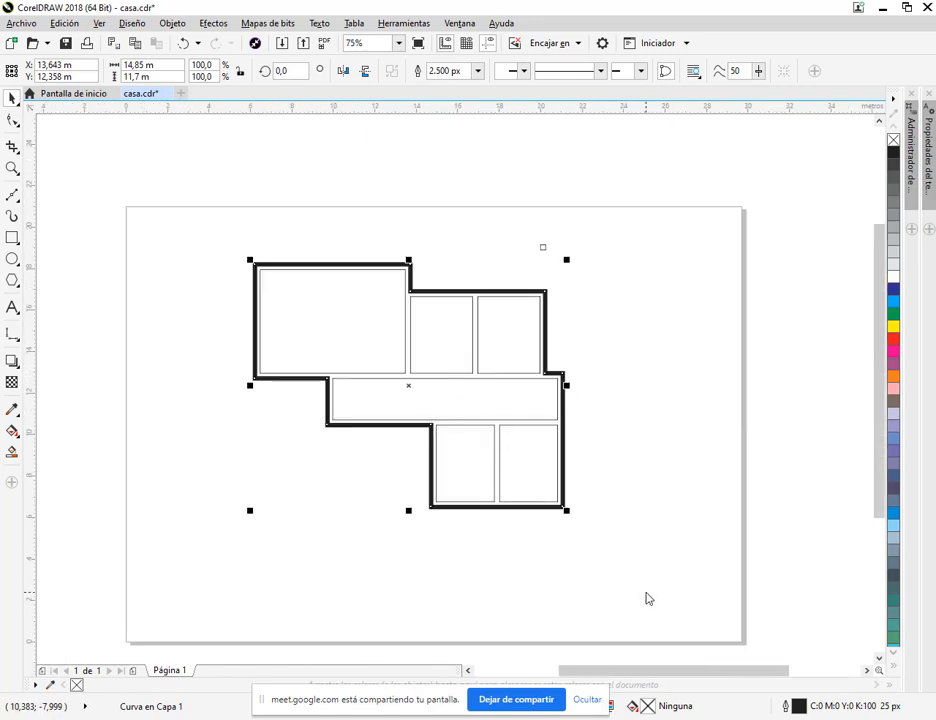
Step: Review the position options in the outer wall's outline pen settings and examine where its corner nodes lie within the line thickness
double_click(786, 707)
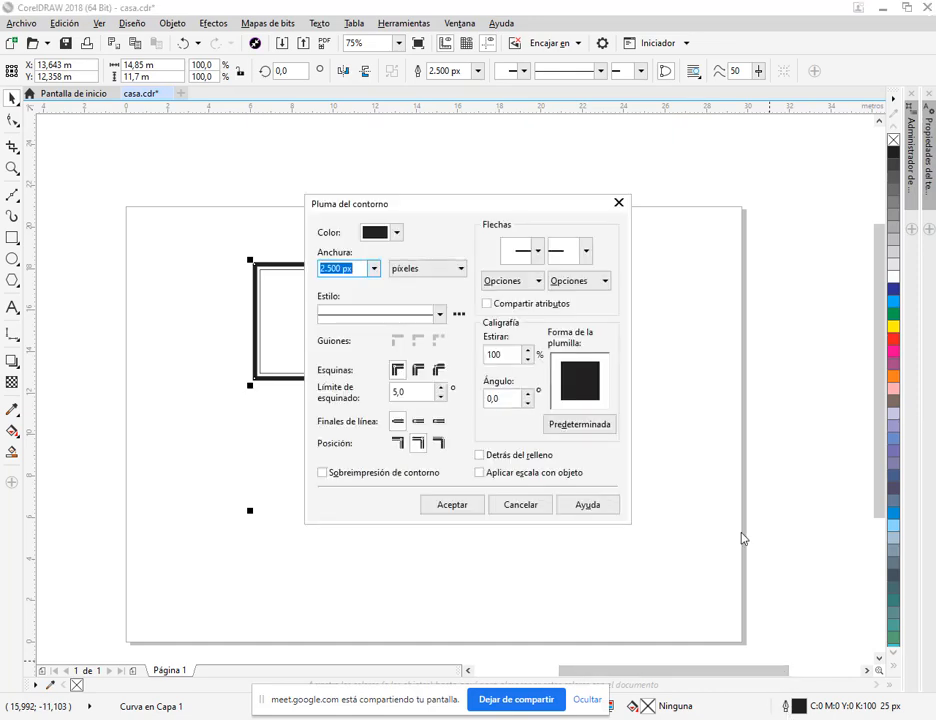
drag(492, 211, 460, 183)
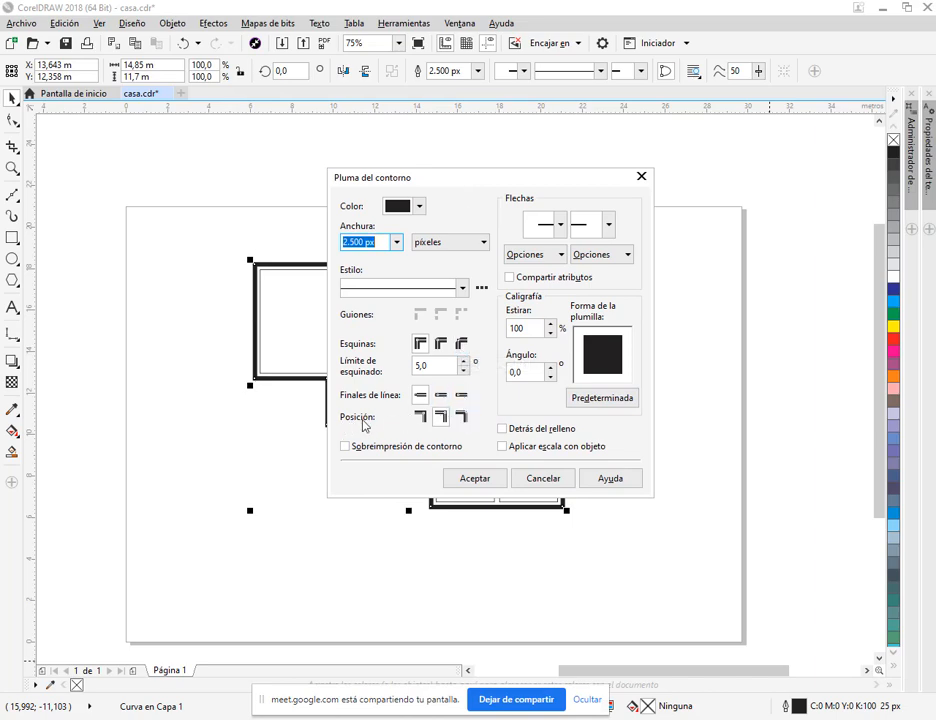
drag(450, 181, 605, 133)
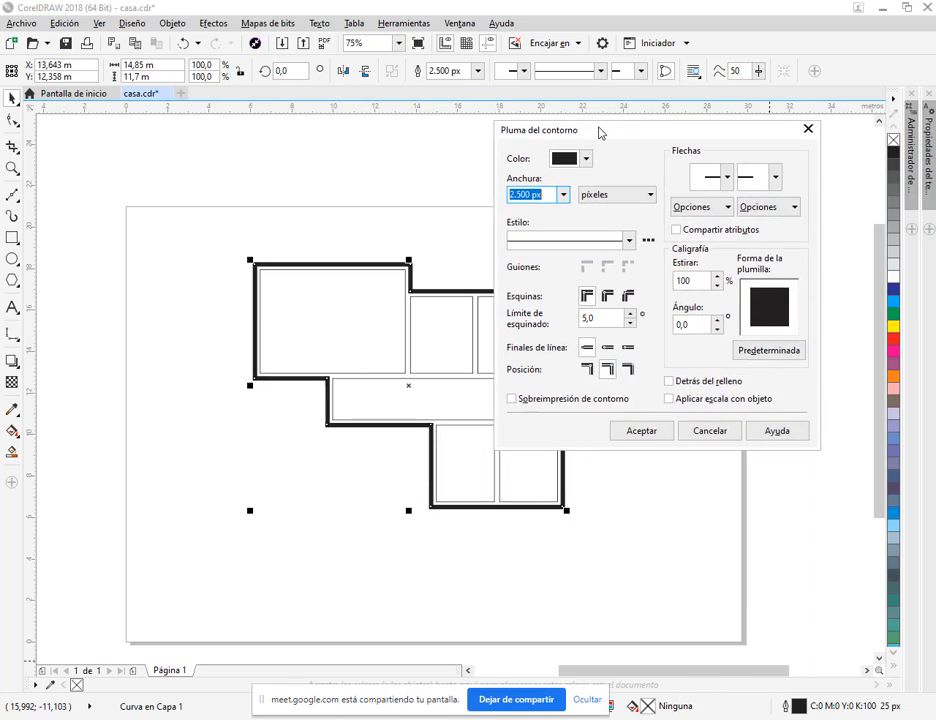
click(715, 432)
scroll(418, 304, up, 4)
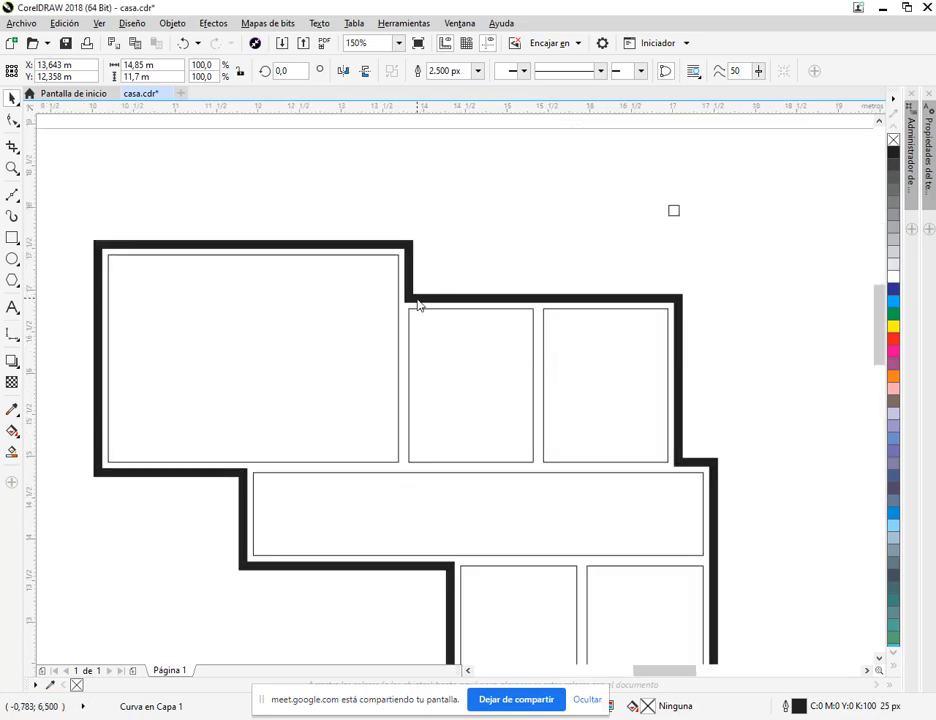
drag(40, 284, 382, 353)
click(416, 305)
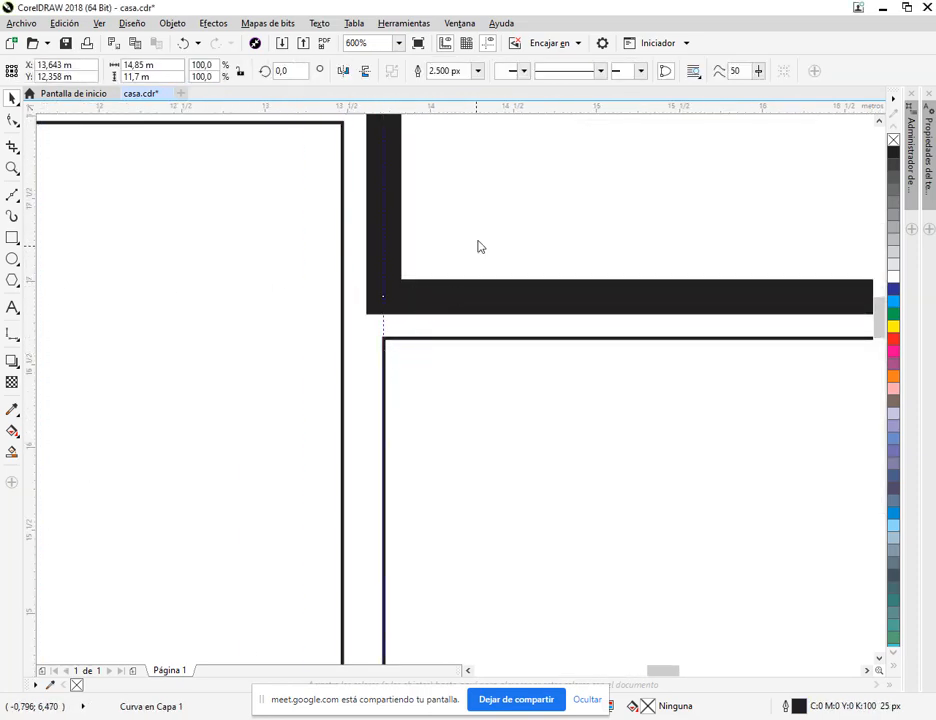
drag(476, 253, 462, 427)
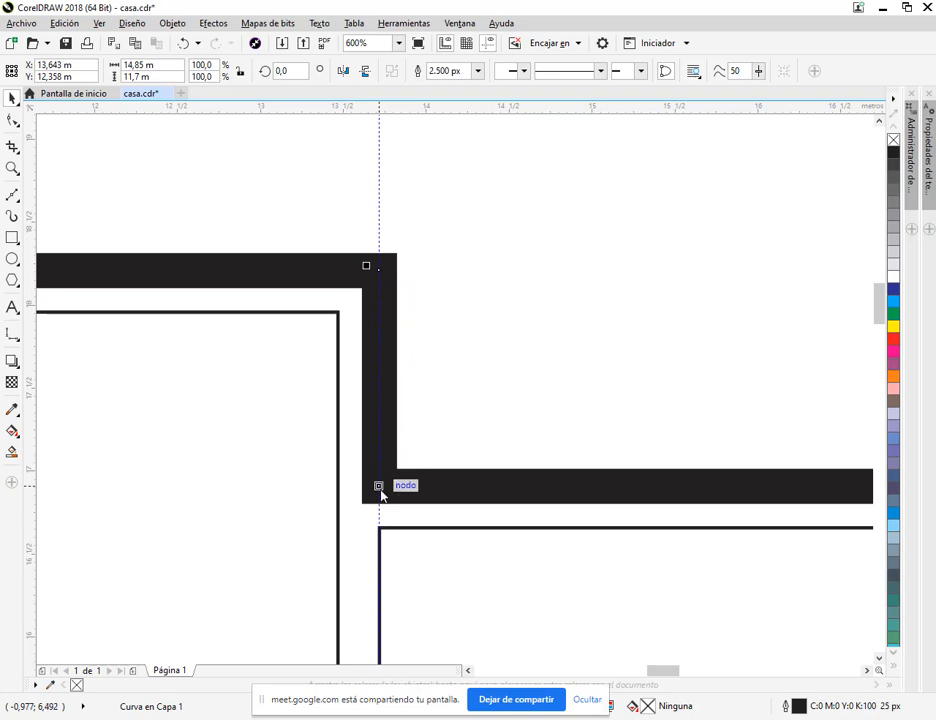
Step: Draw a vertical two-point line about 0.93 m long above the large room's upper-right wall corner, aligned with the wall's nodes
click(12, 197)
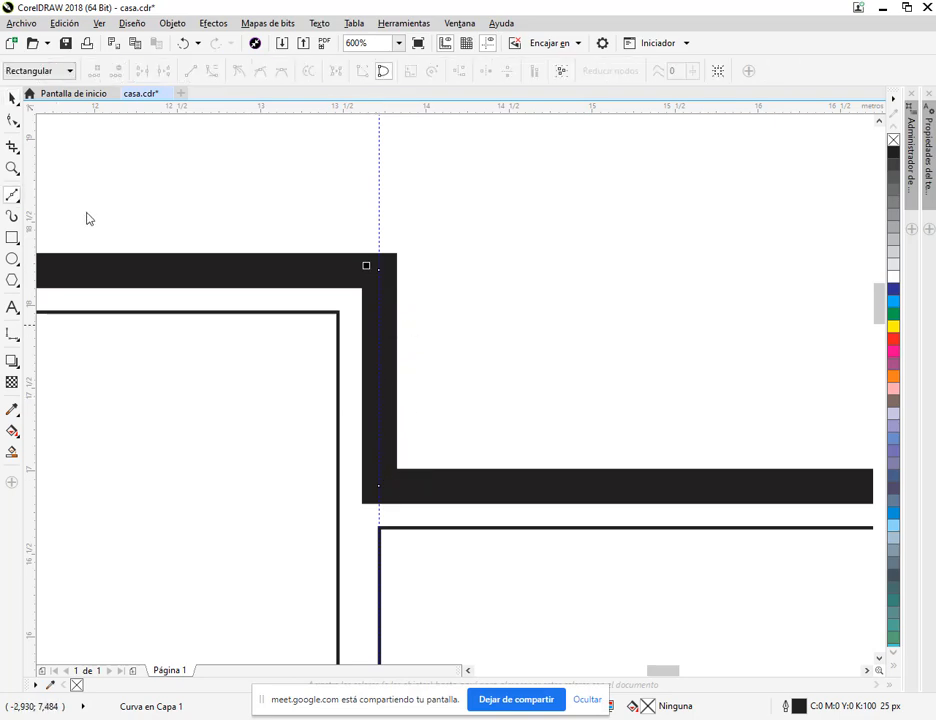
scroll(537, 303, up, 3)
click(12, 195)
click(60, 202)
drag(396, 158, 396, 316)
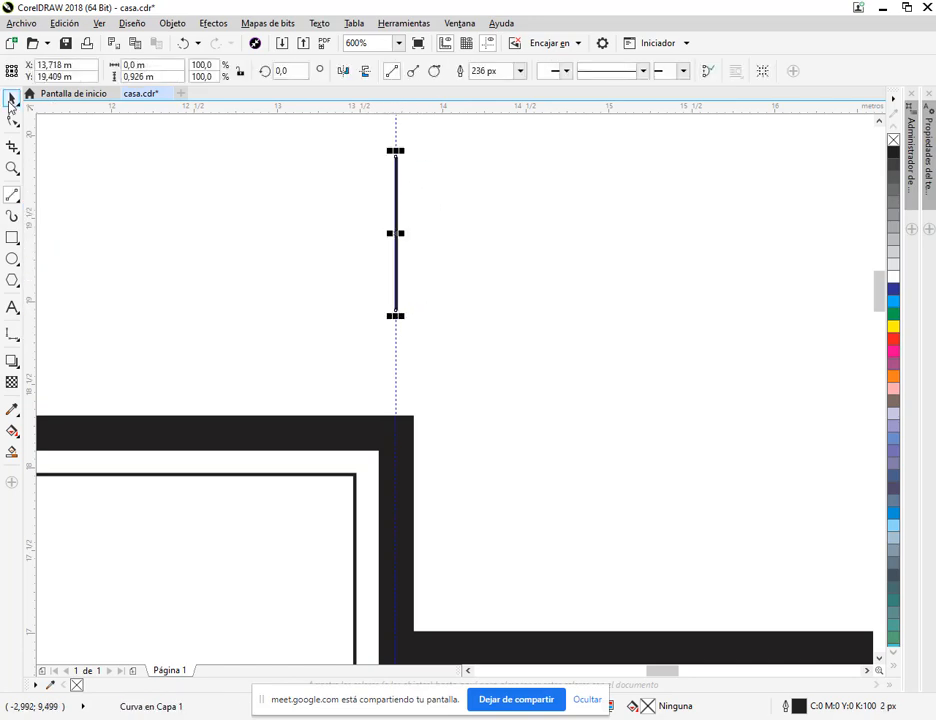
Step: Set the vertical test line's outline width to 2500 px and review its position options in the outline pen settings
click(11, 99)
scroll(450, 190, up, 1)
click(466, 72)
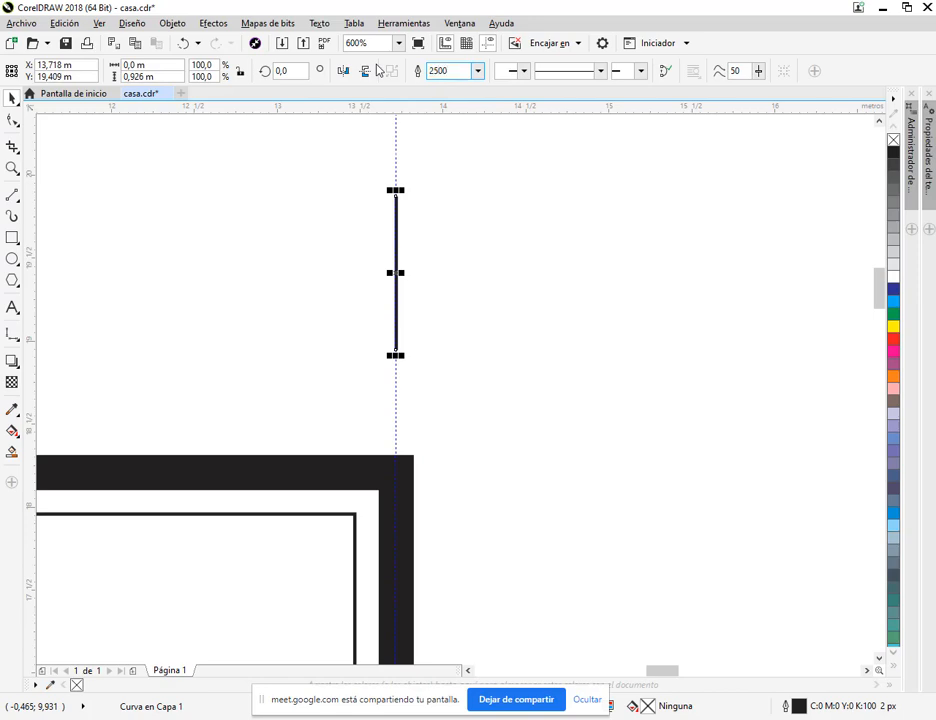
key(Return)
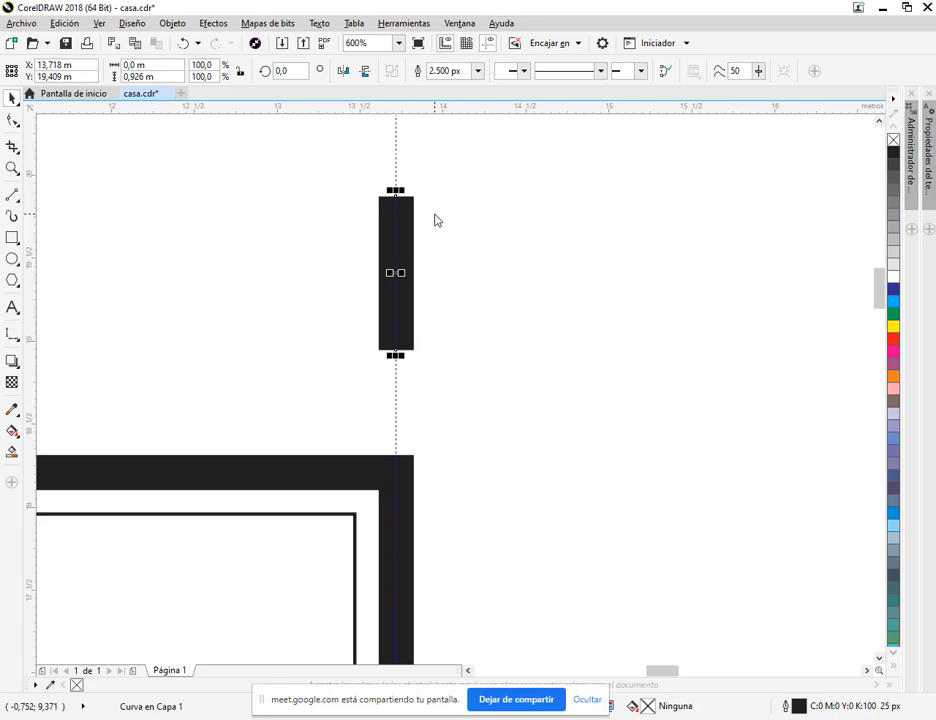
double_click(786, 707)
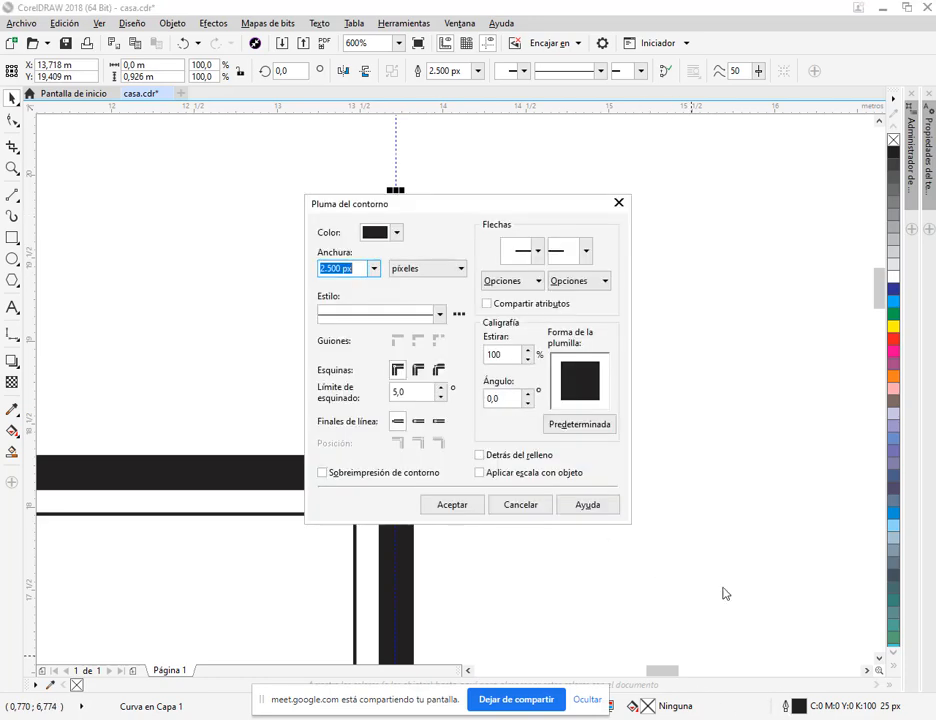
drag(466, 214, 608, 195)
click(664, 484)
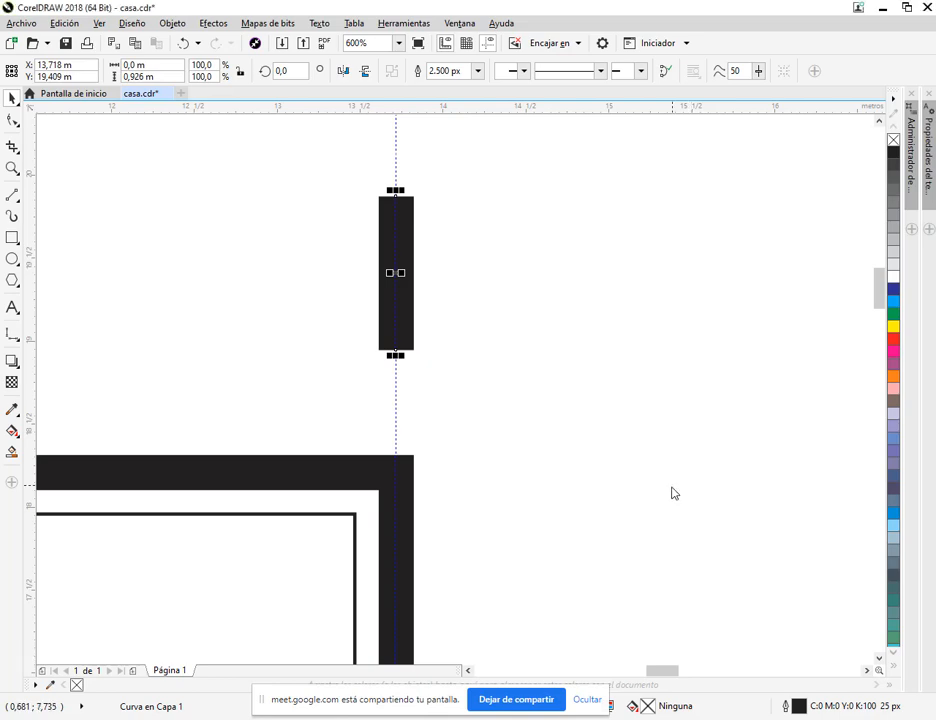
Step: Try an inside outline position with a 2 px width on the outer wall through its outline pen settings
click(464, 357)
click(413, 343)
click(407, 467)
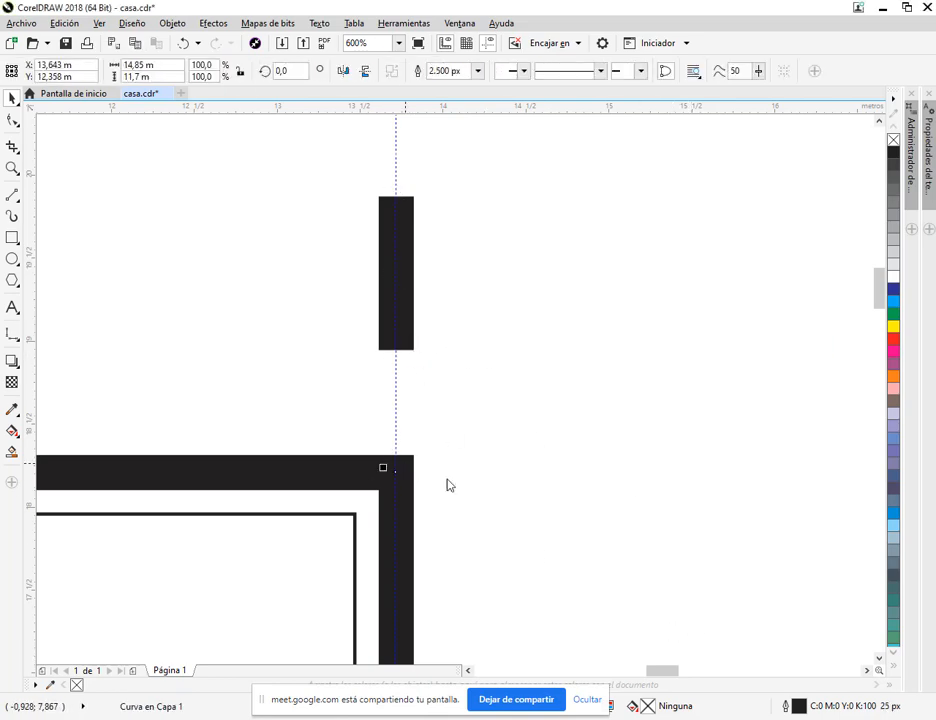
double_click(790, 707)
drag(428, 205, 565, 176)
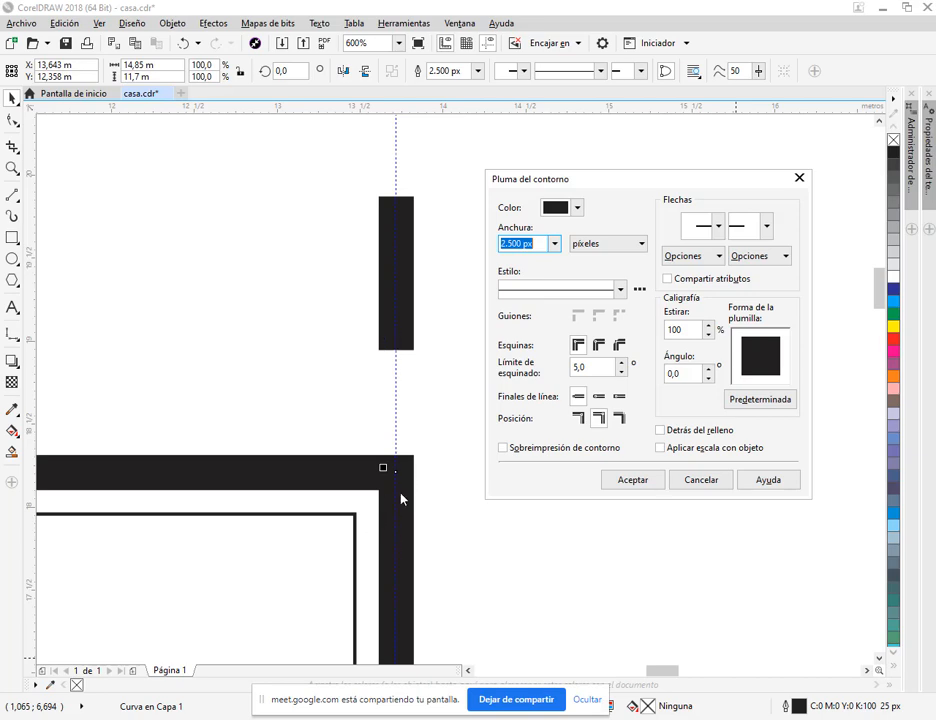
click(620, 418)
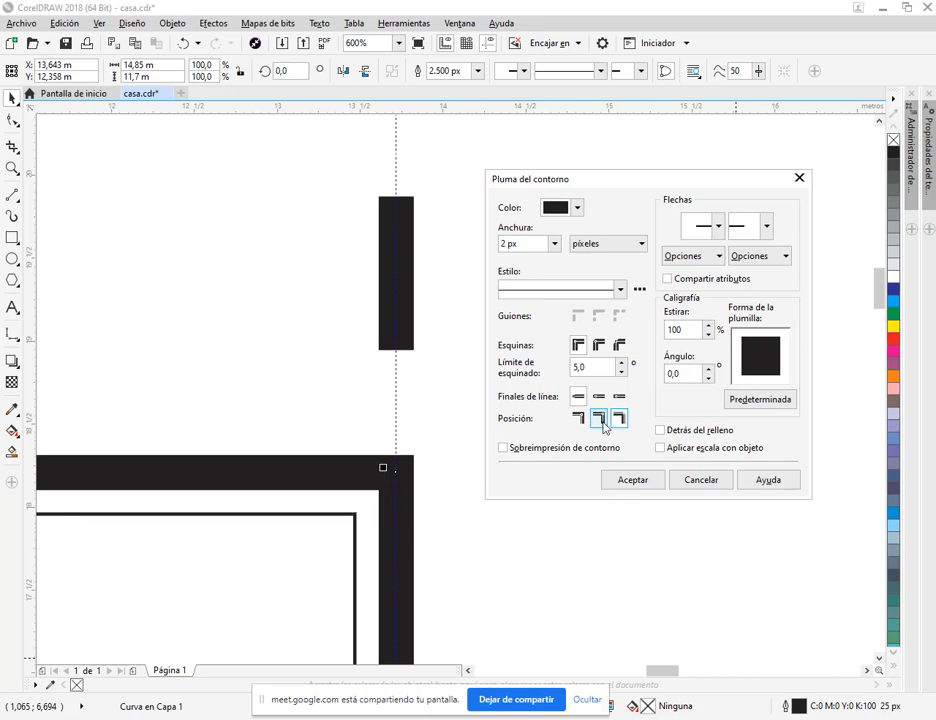
click(633, 481)
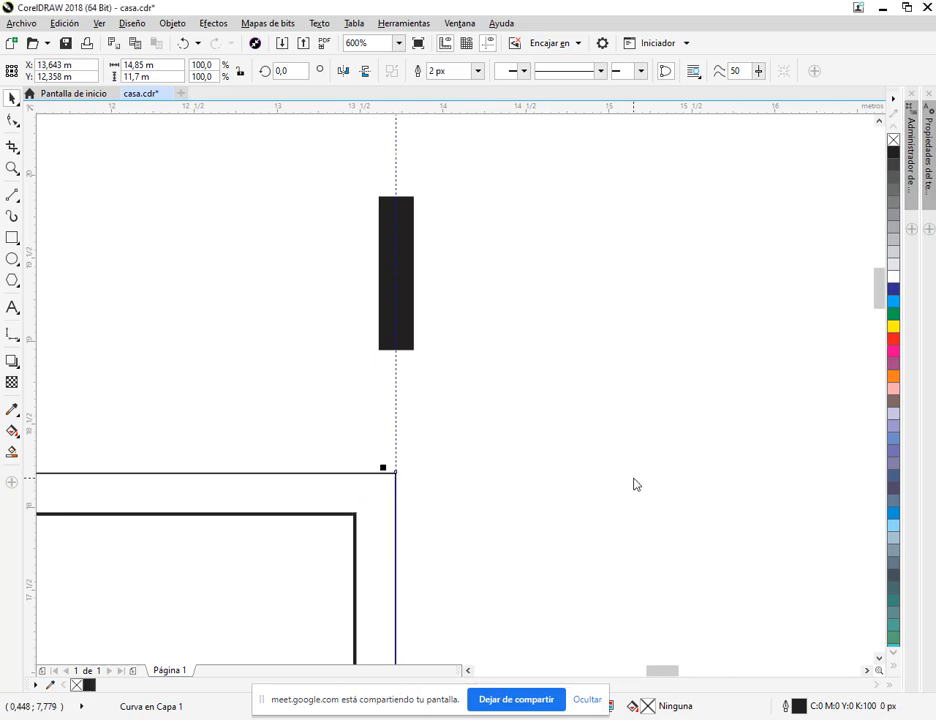
Step: Set the inside-positioned outer wall's outline width to 2500 px and examine its corner against the guideline and rooms
scroll(390, 512, down, 2)
scroll(399, 464, down, 3)
click(420, 72)
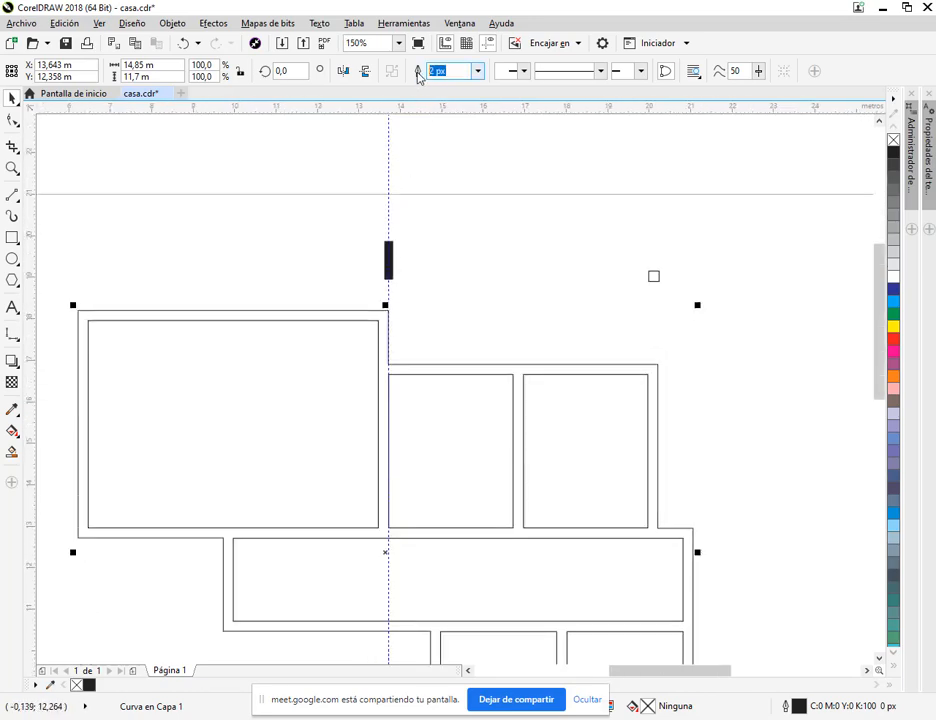
text(2,500)
key(Return)
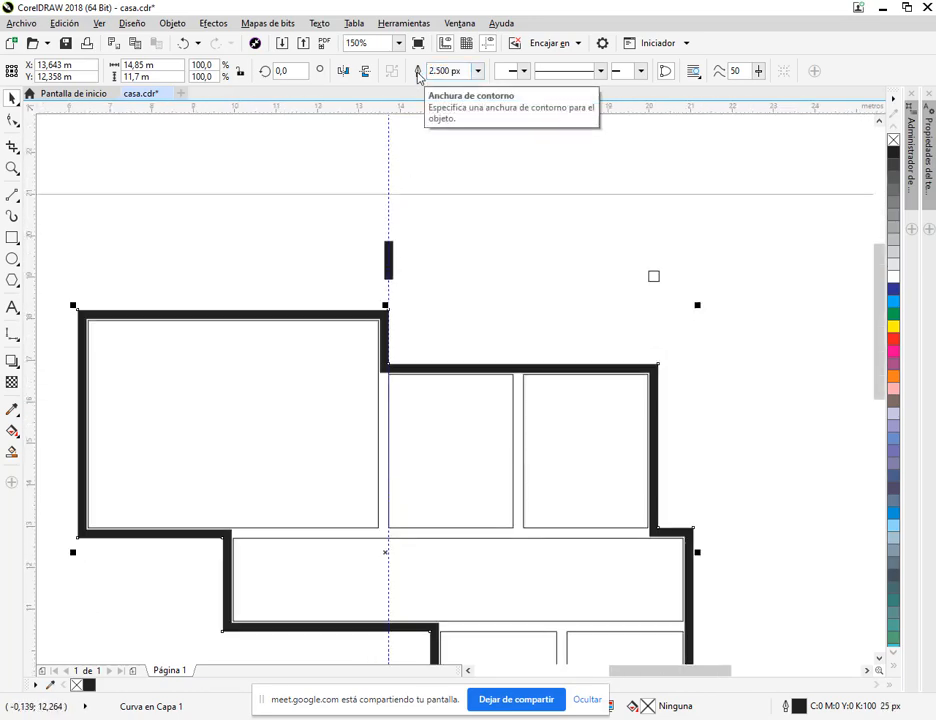
scroll(405, 338, up, 3)
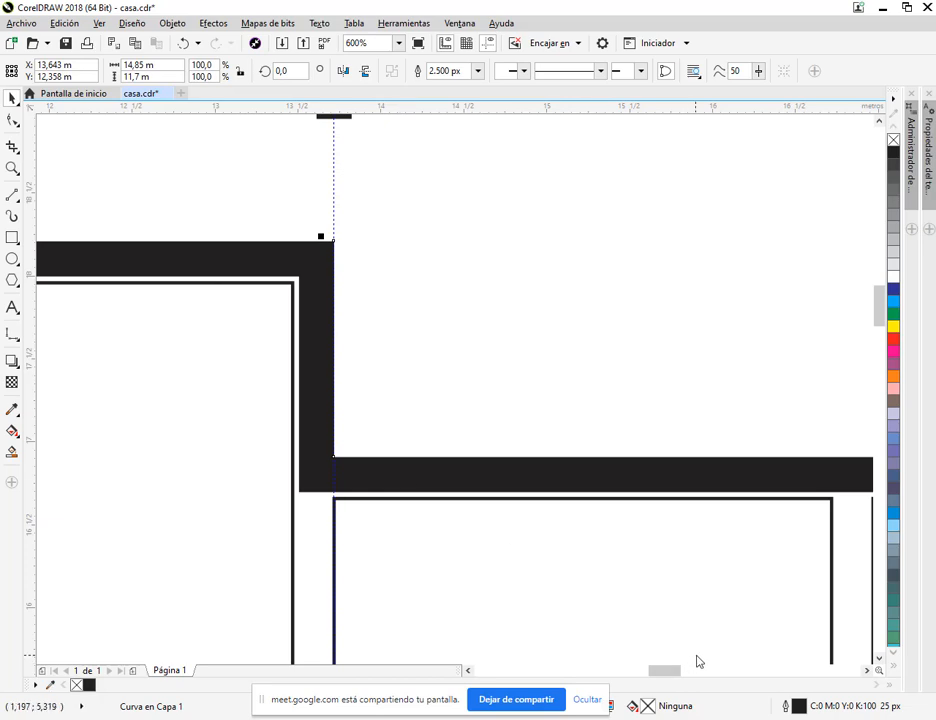
scroll(509, 492, down, 2)
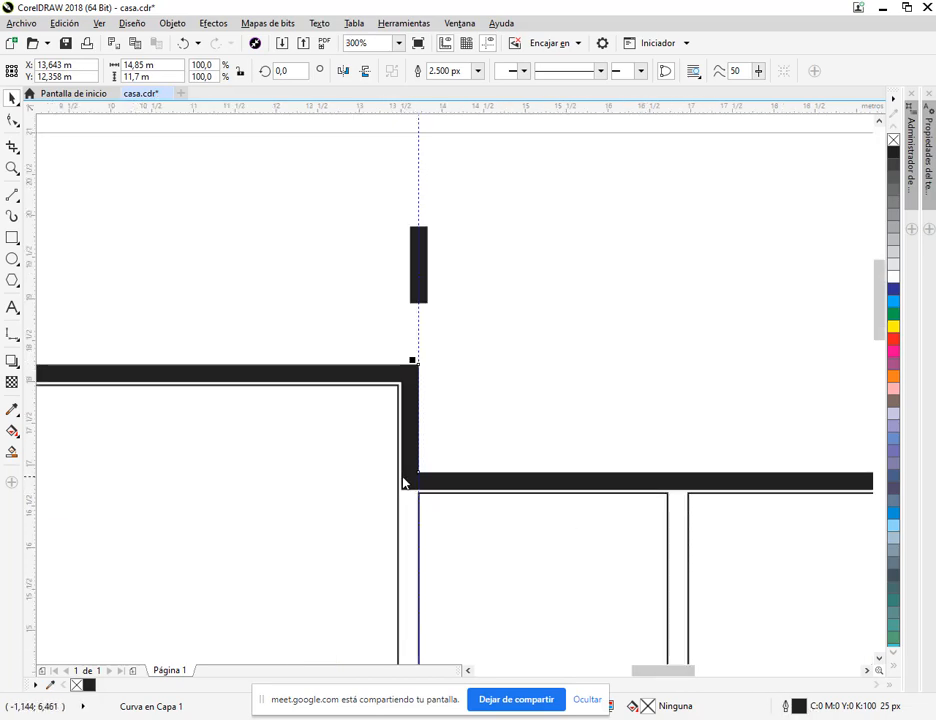
Step: Change the outer wall's outline position to outside with a width of 2 px in the outline pen settings
double_click(789, 707)
text(2)
click(397, 443)
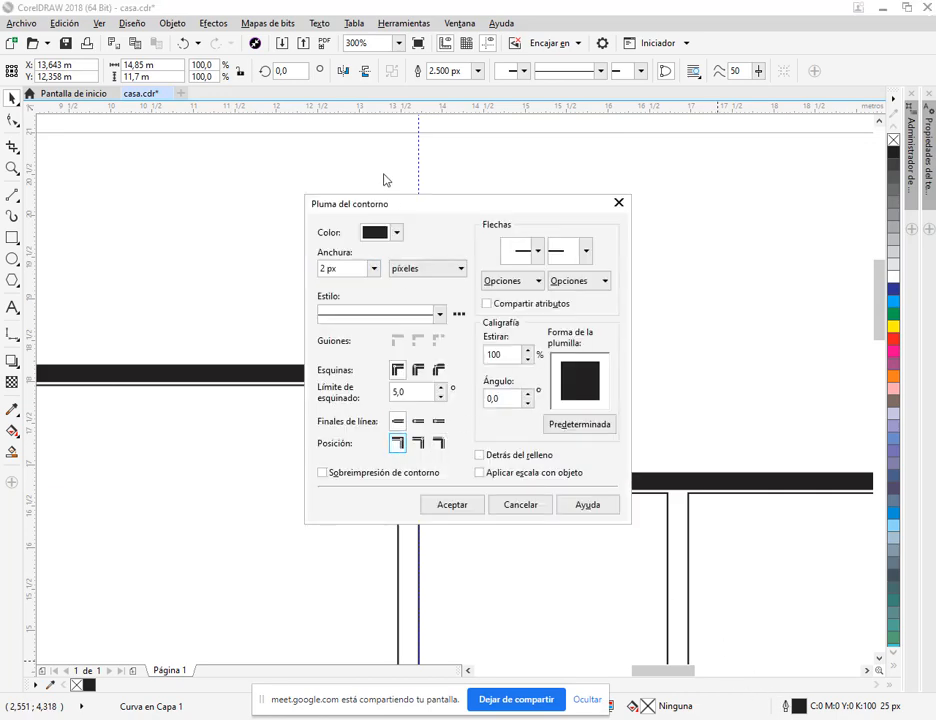
drag(385, 207, 564, 211)
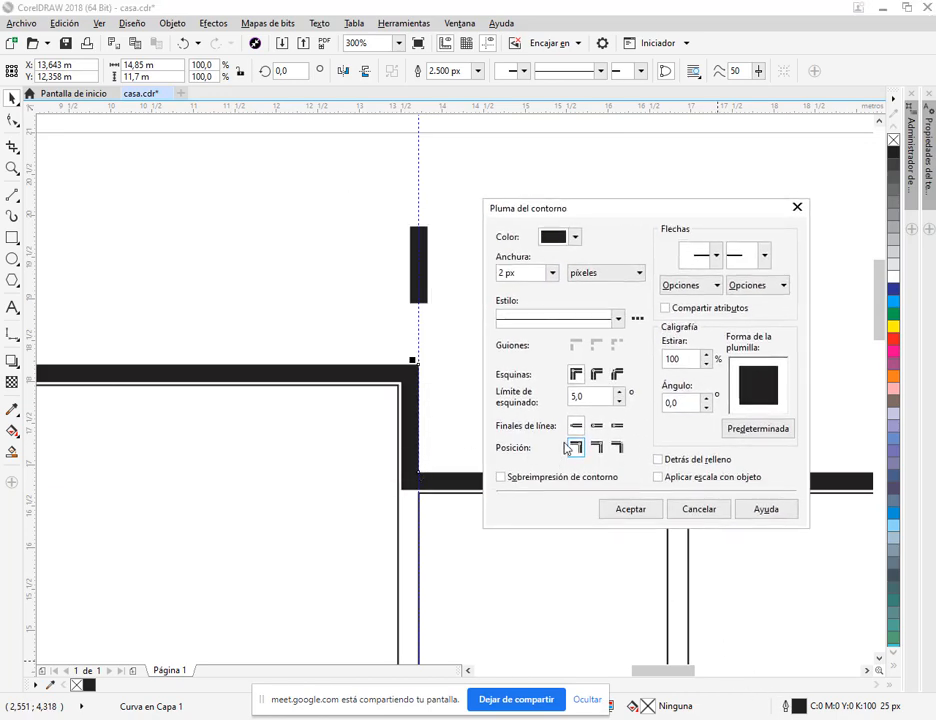
click(627, 510)
Step: Set the outer wall's outline width to 2500 px and check the gap around the rooms
click(460, 72)
text(2)
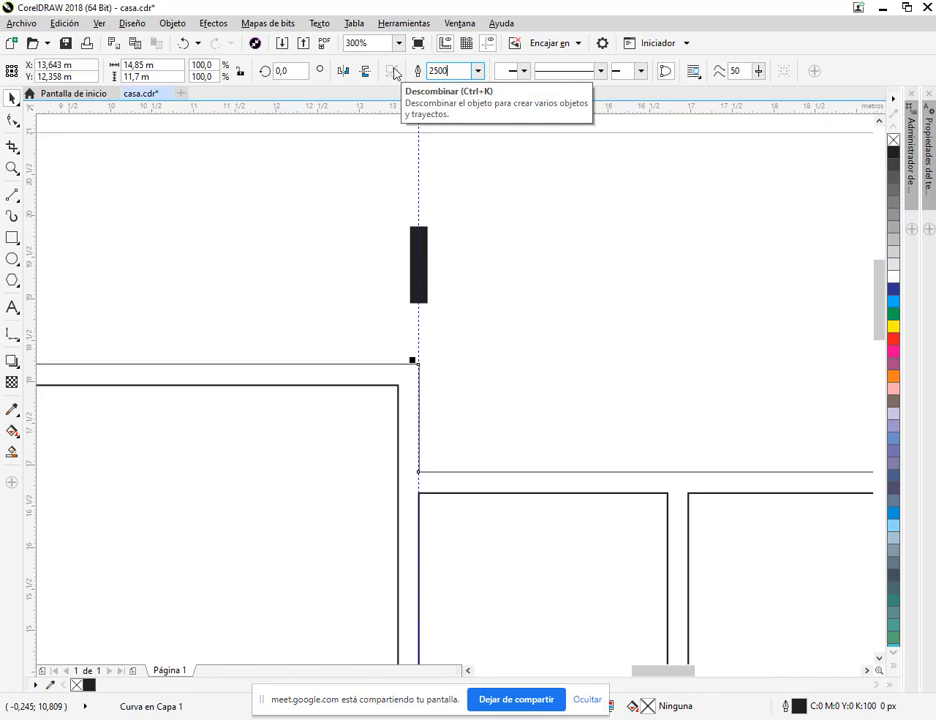
key(Return)
scroll(450, 478, up, 2)
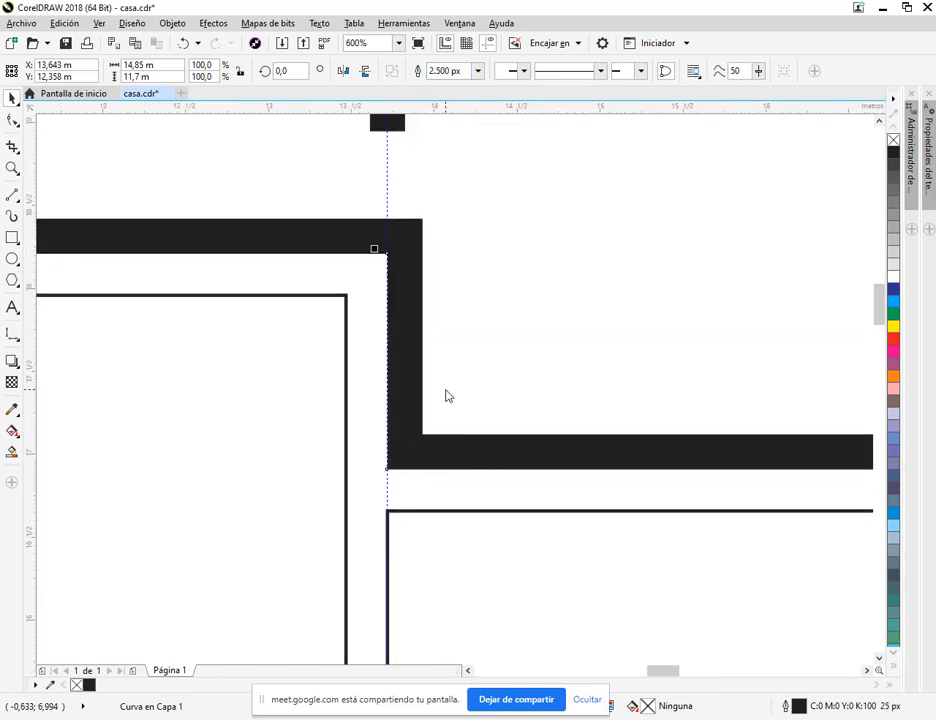
scroll(447, 396, down, 4)
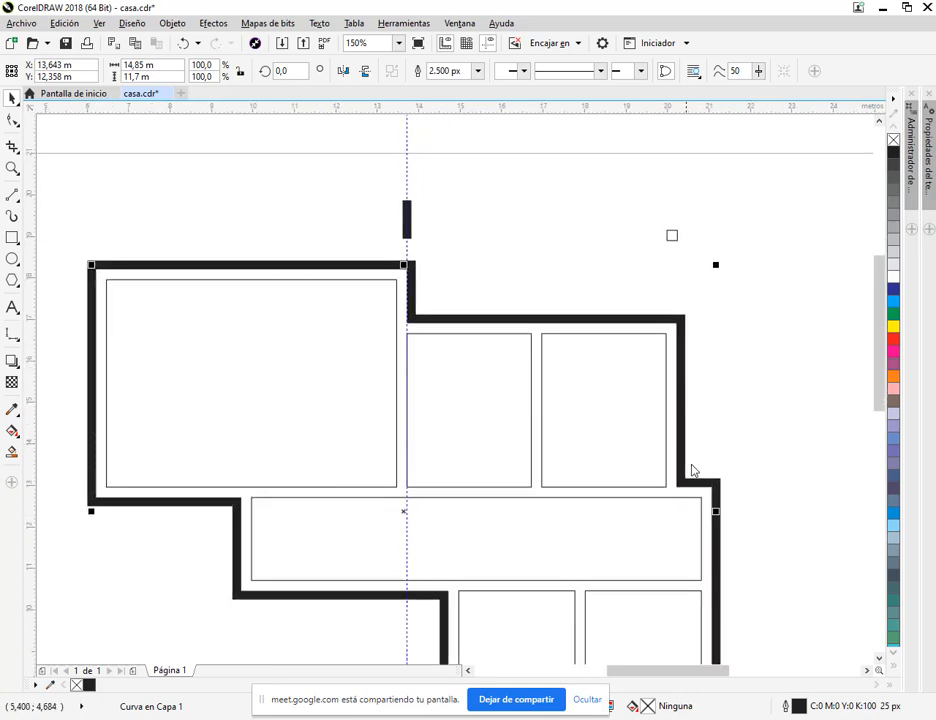
Step: Delete the vertical guideline and the thick test line above the large room, and select the outer wall
click(407, 189)
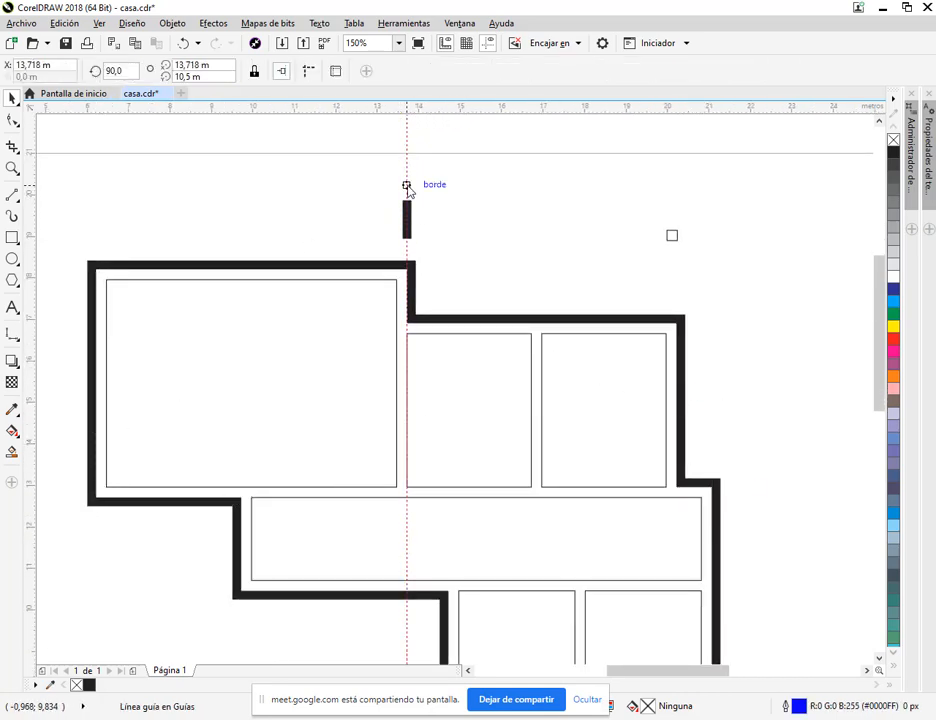
key(Delete)
drag(391, 182, 431, 246)
key(Delete)
click(412, 287)
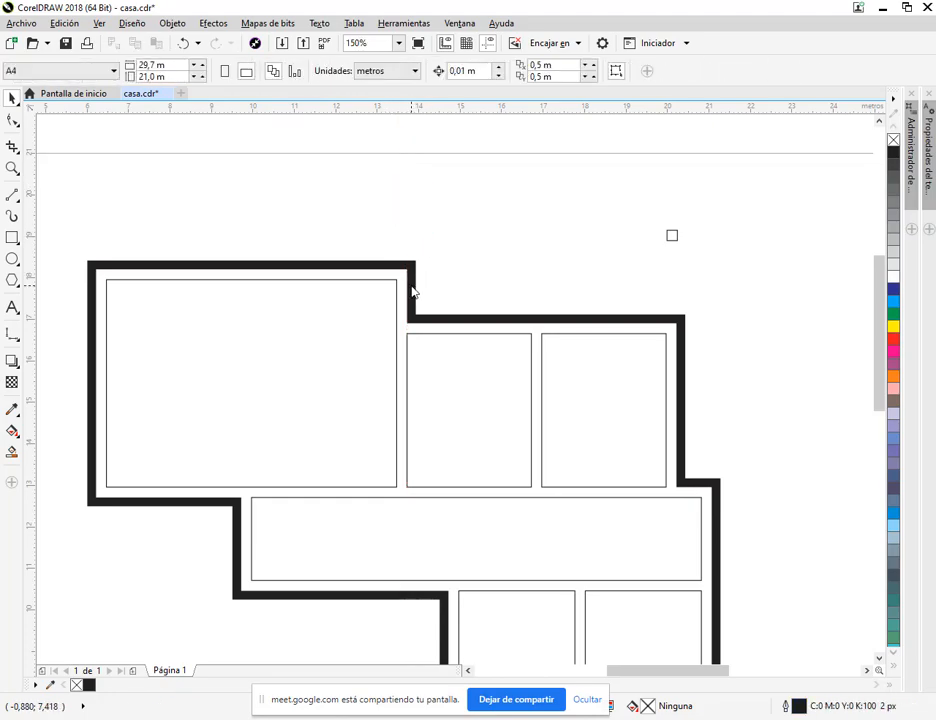
drag(542, 492, 512, 405)
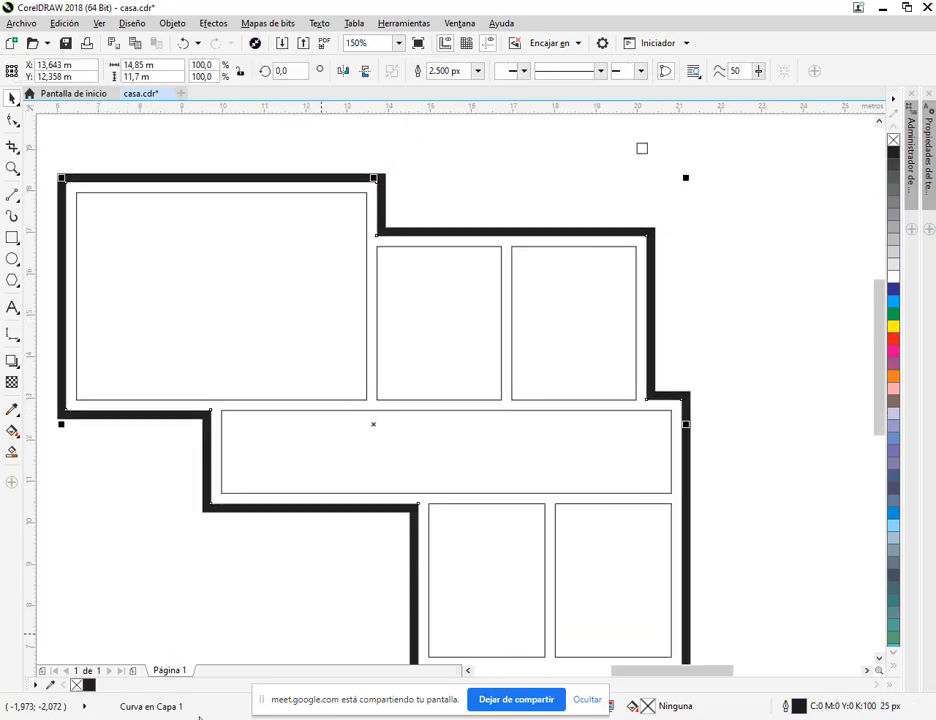
Step: Switch to the PDF manual and capture its floor plan illustration with Recorte y anotación
key(alt+Tab)
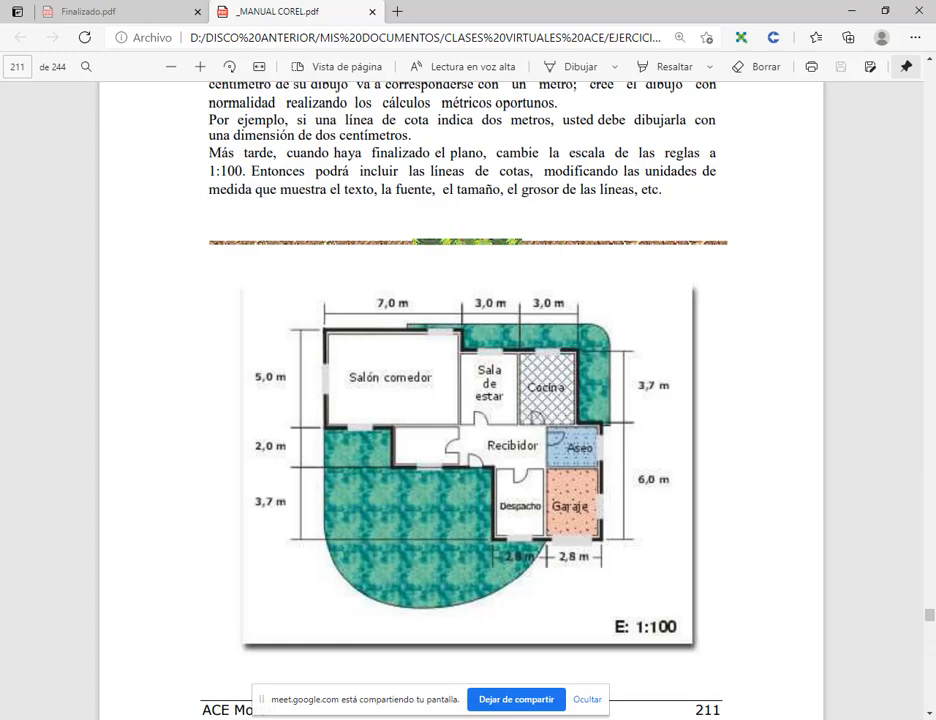
key(super)
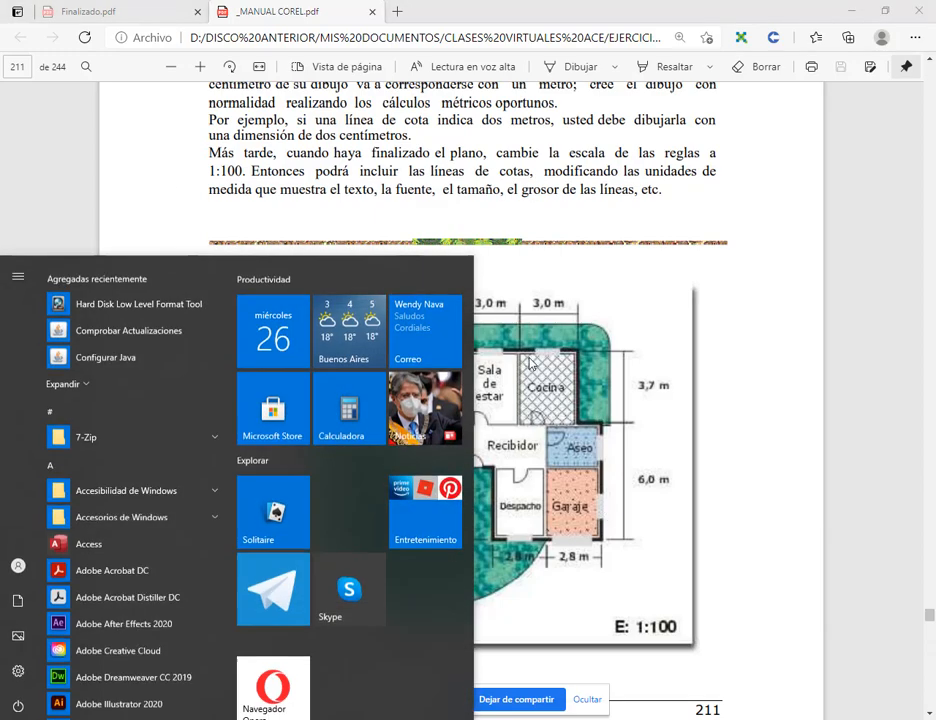
text(re)
key(Return)
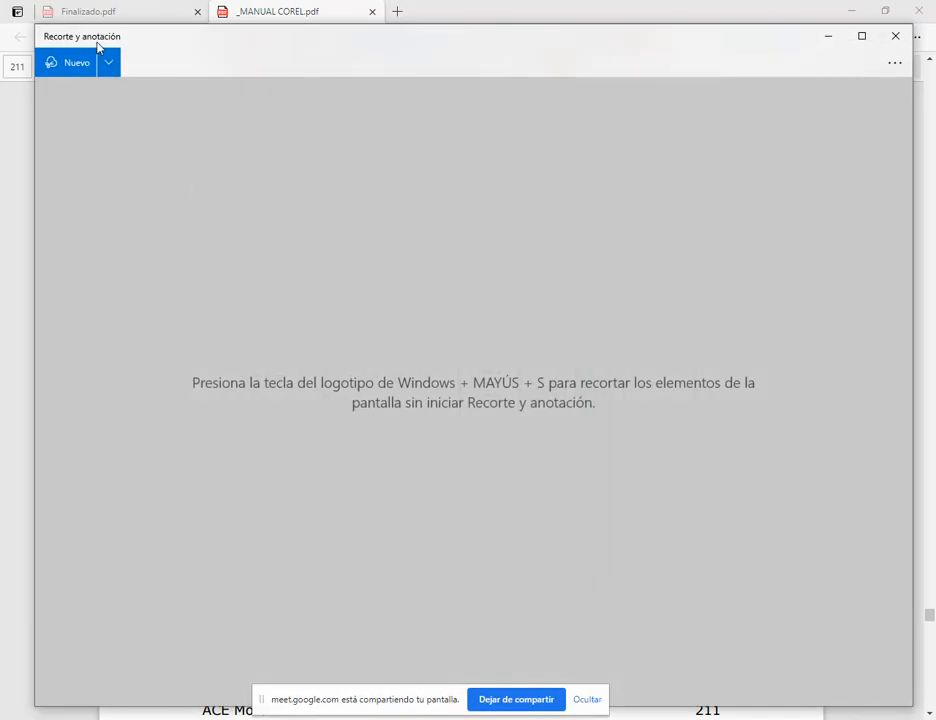
click(72, 66)
drag(235, 282, 696, 627)
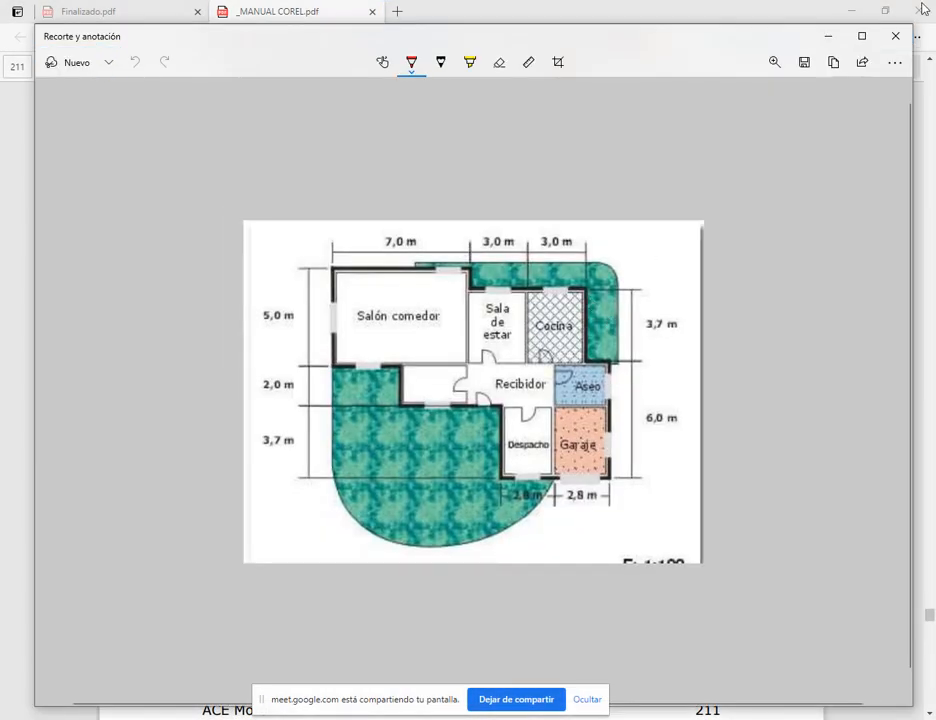
Step: Save the floor plan capture to the desktop as a JPG and close Recorte y anotación
click(805, 62)
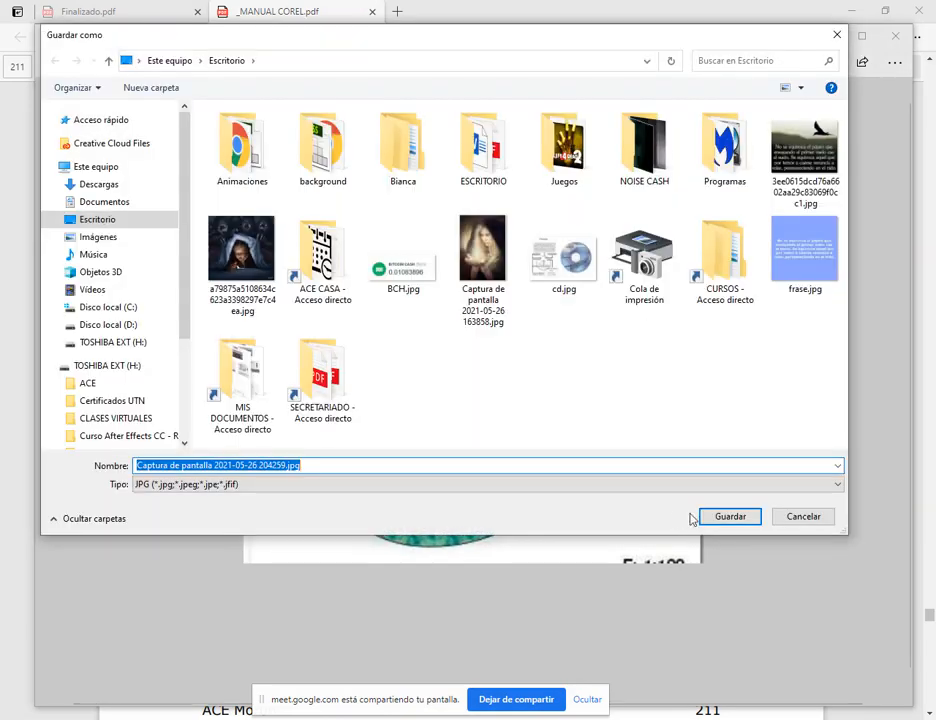
click(698, 516)
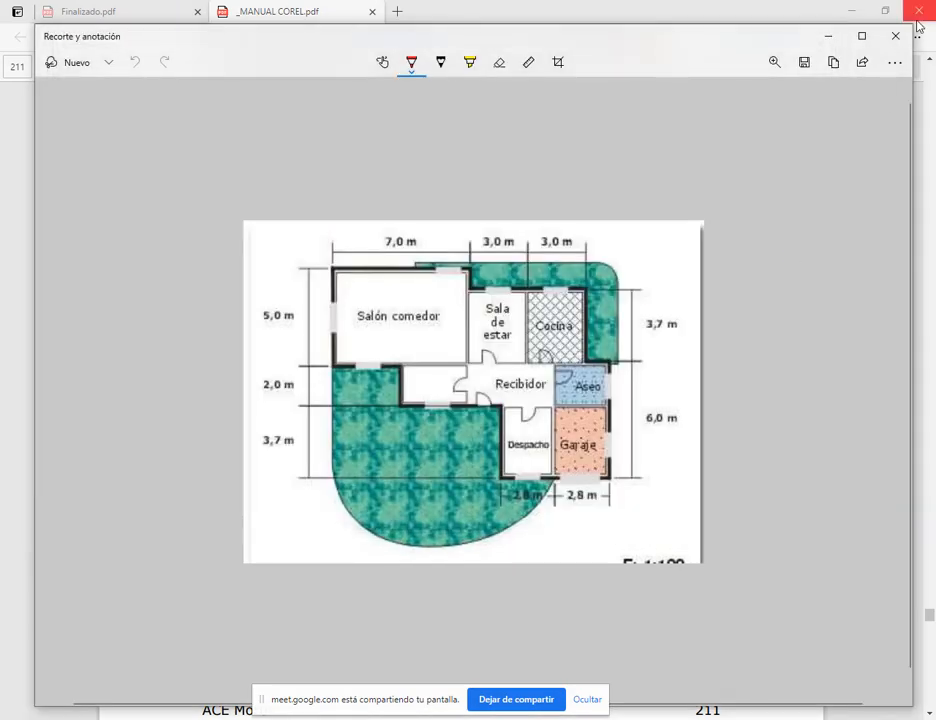
click(889, 35)
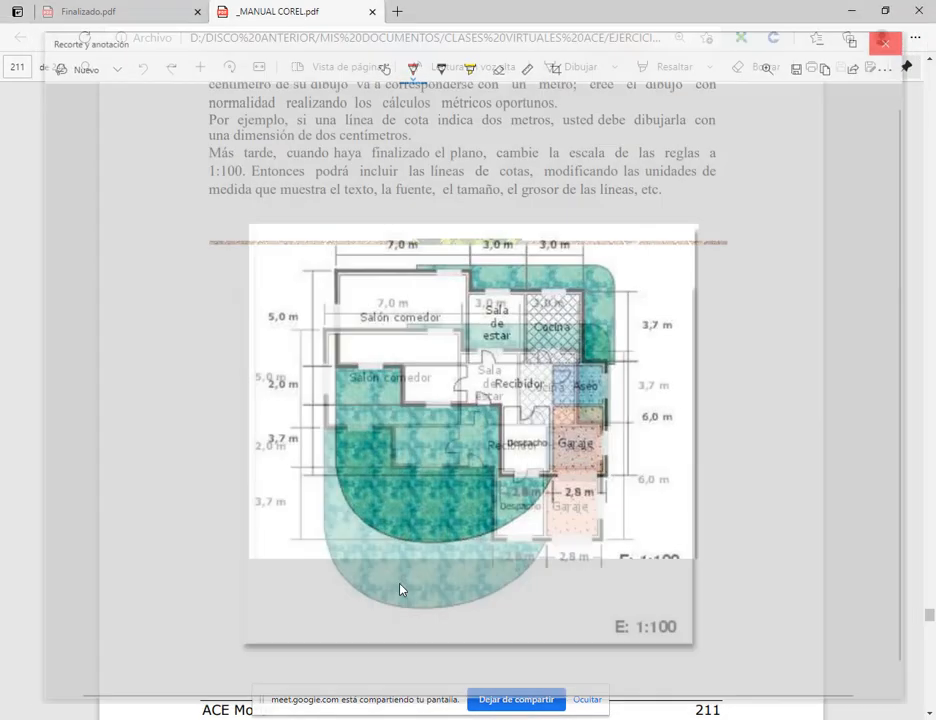
Step: Return to CorelDRAW, bring in the saved floor plan capture from the desktop and place it beside the drawn plan as a reference
key(alt+Tab)
scroll(411, 438, down, 2)
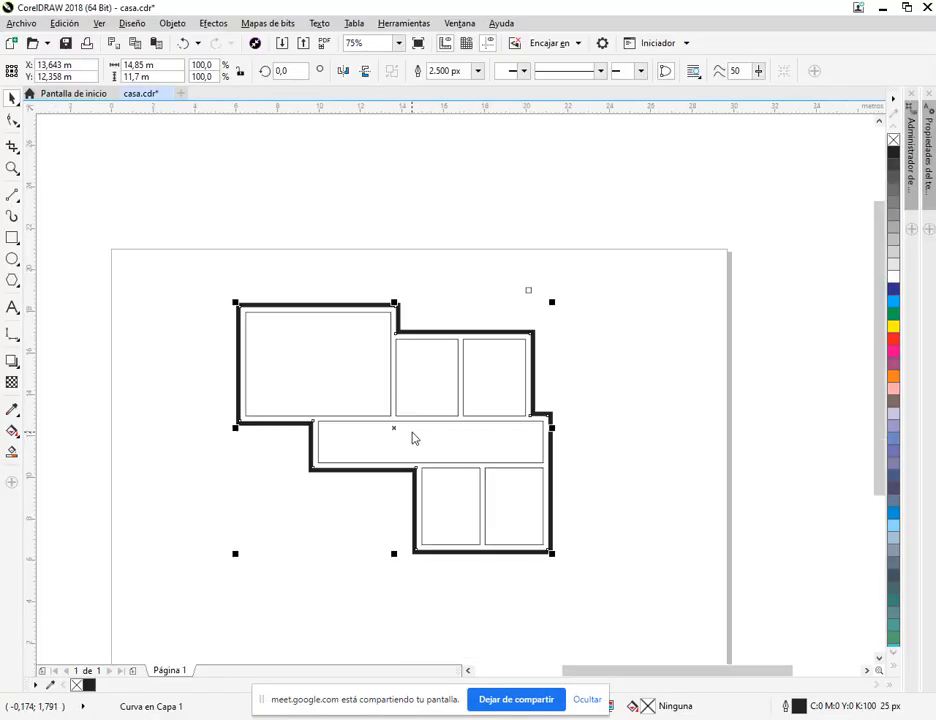
click(657, 462)
key(super+d)
drag(250, 548, 527, 228)
drag(376, 306, 376, 344)
click(533, 160)
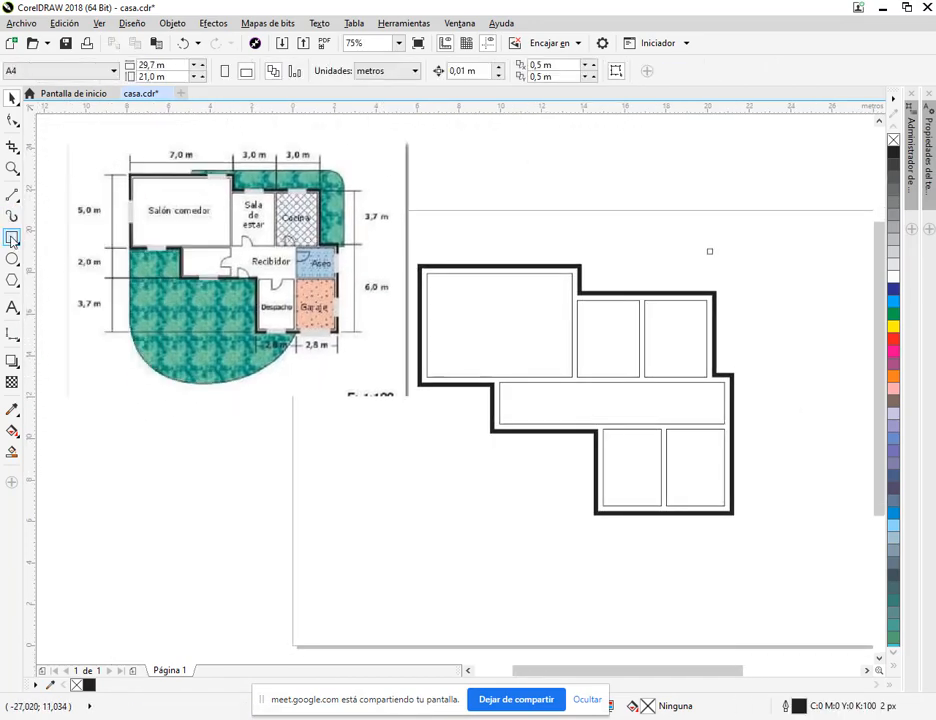
Step: Draw a rectangle about 1.55 by 0.6 m above the large room, filled with 20% black and without an outline
click(12, 238)
drag(514, 233, 552, 248)
click(894, 264)
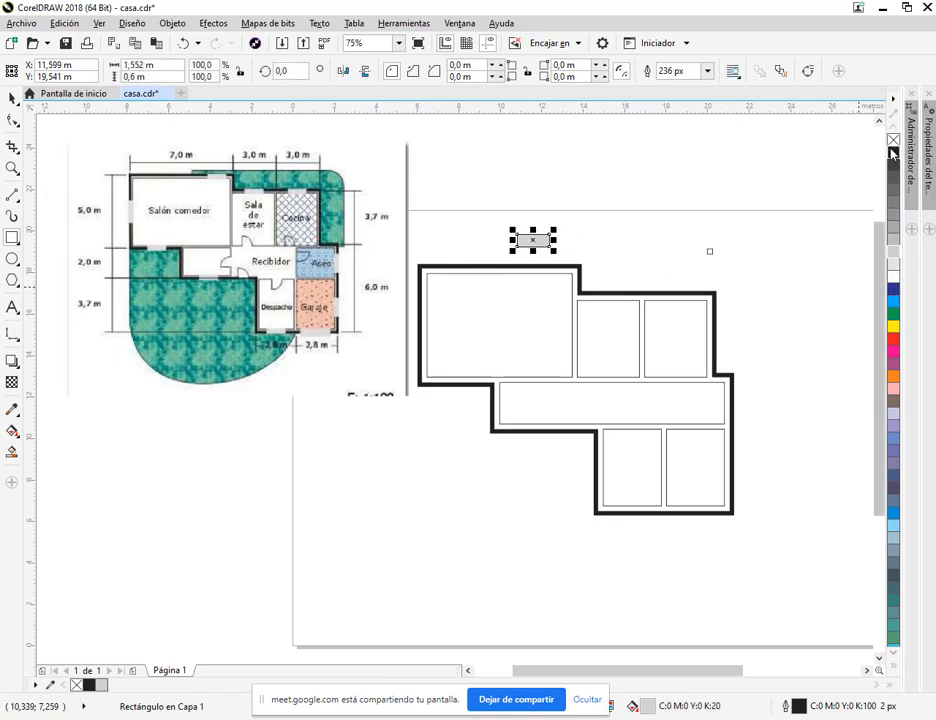
right_click(894, 141)
click(11, 96)
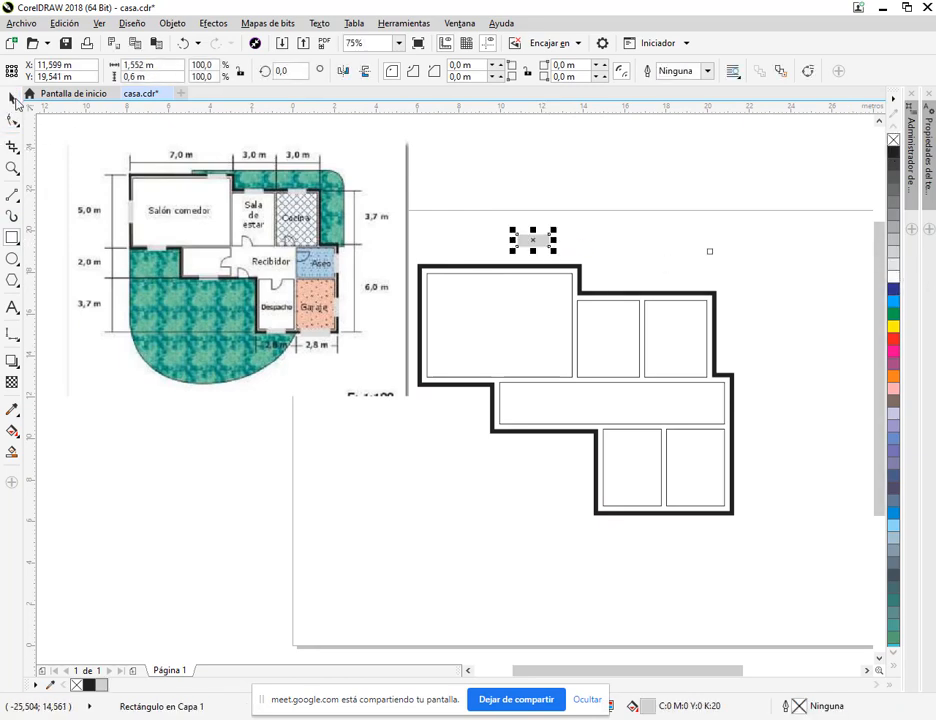
Step: Move the grey rectangle slightly down towards the wall and set its width to 1.0 m
mouse_move(537, 242)
mouse_down()
mouse_move(538, 252)
mouse_move(548, 248)
mouse_up()
click(593, 248)
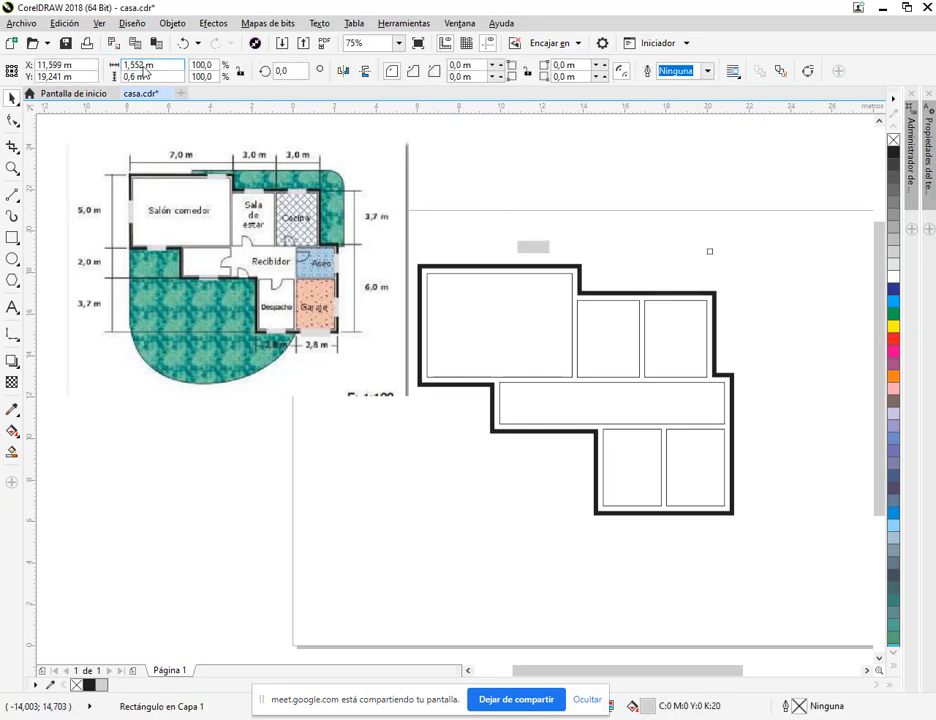
click(132, 67)
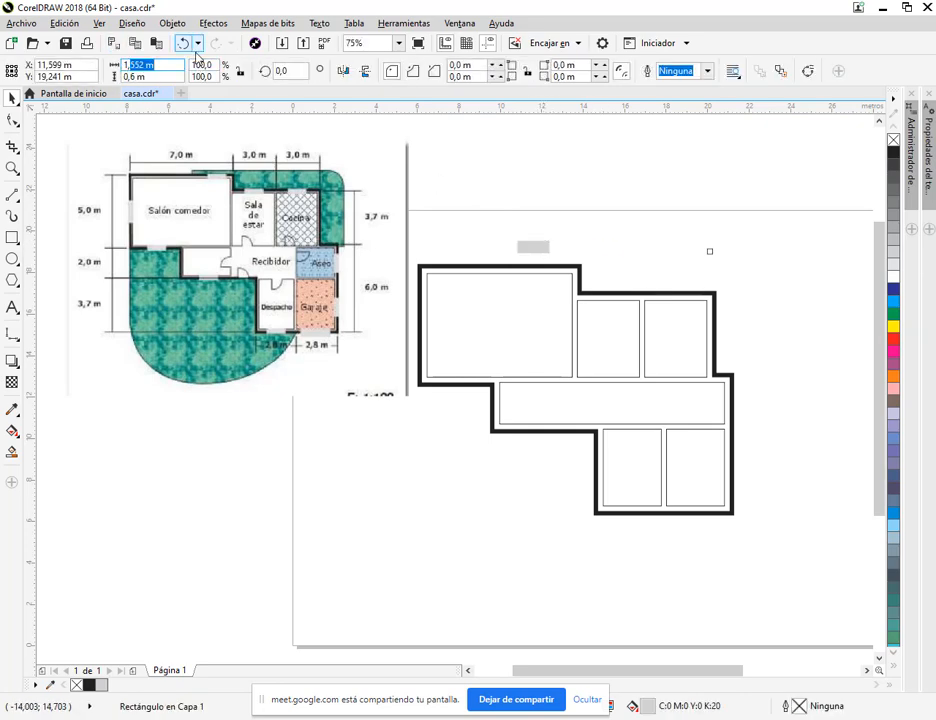
text(1,)
key(Return)
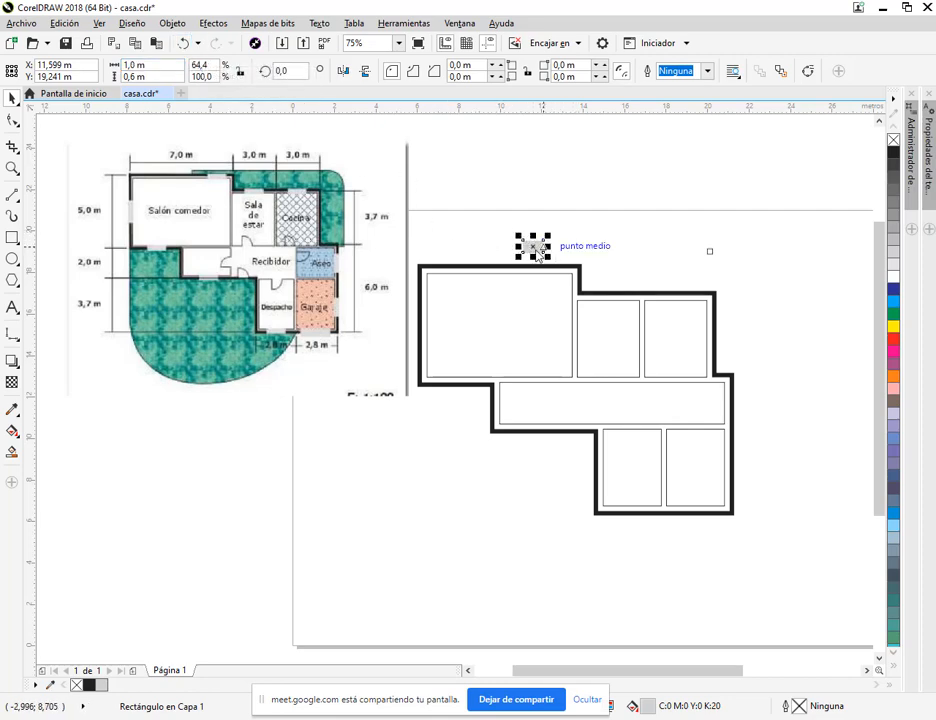
Step: Widen the grey rectangle to about 1.42 m and place it over the large room's upper wall near the right corner
drag(549, 247, 500, 257)
click(595, 258)
scroll(548, 276, up, 4)
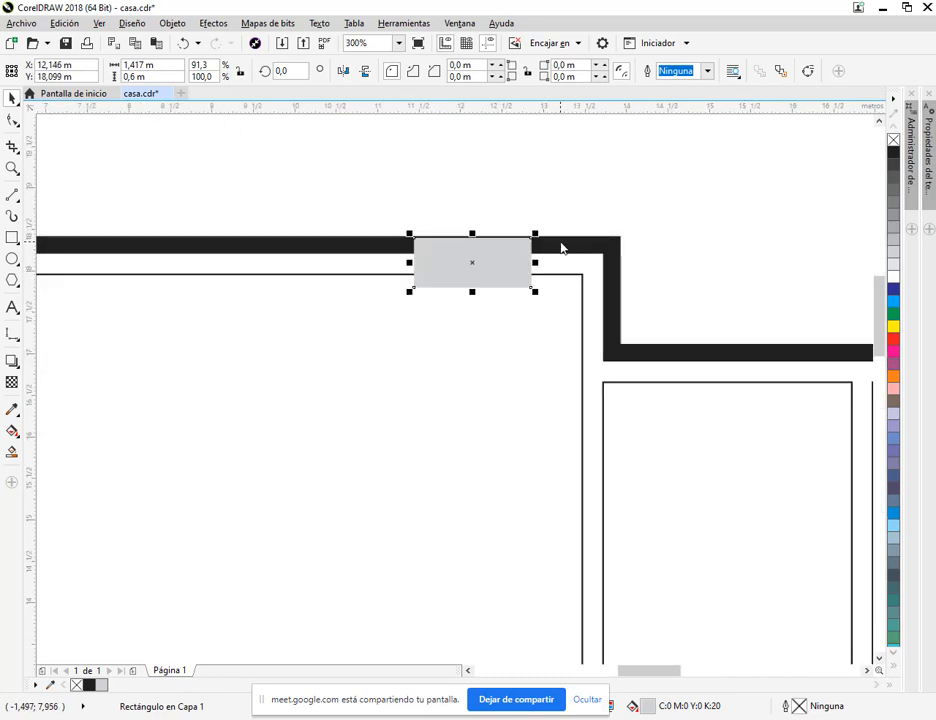
Step: Move the grey rectangle up, clear of the large room's upper wall
scroll(563, 283, down, 3)
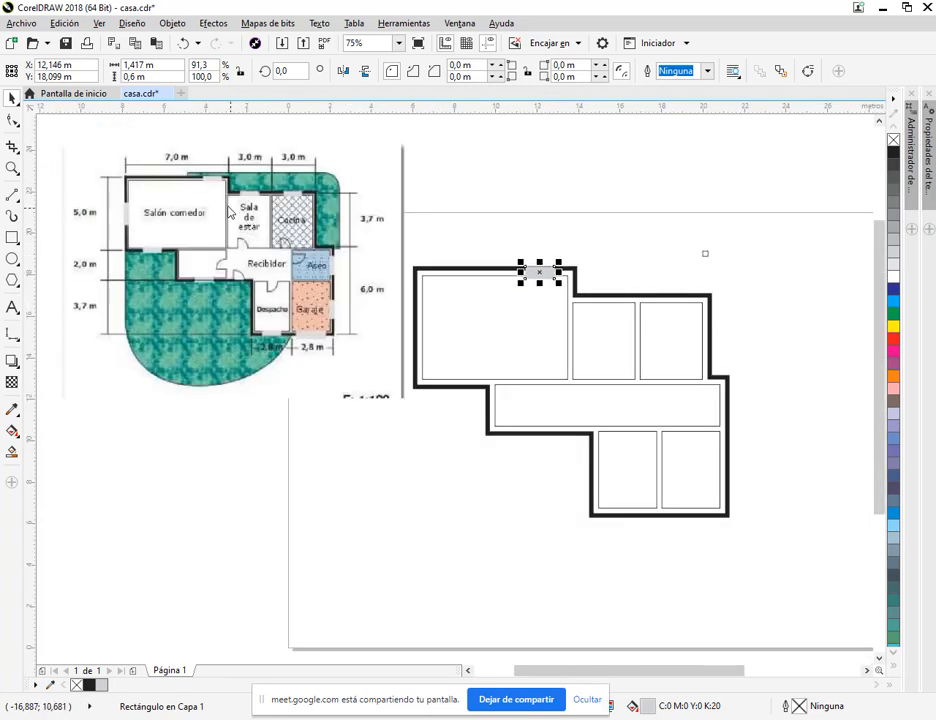
scroll(207, 187, up, 2)
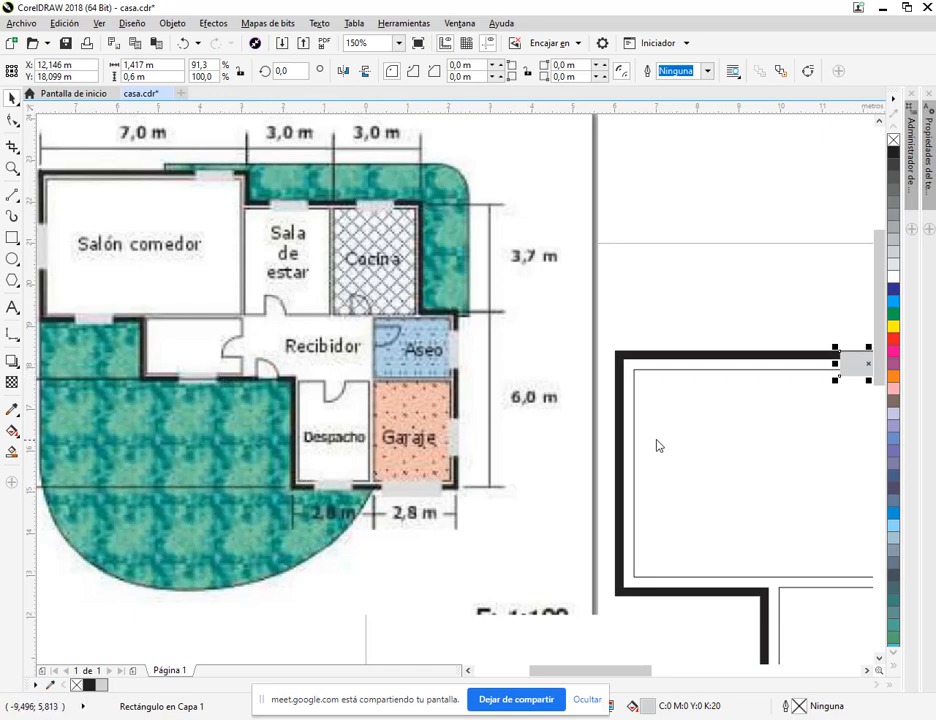
scroll(817, 392, right, 5)
scroll(478, 378, up, 2)
drag(543, 353, 522, 264)
click(99, 23)
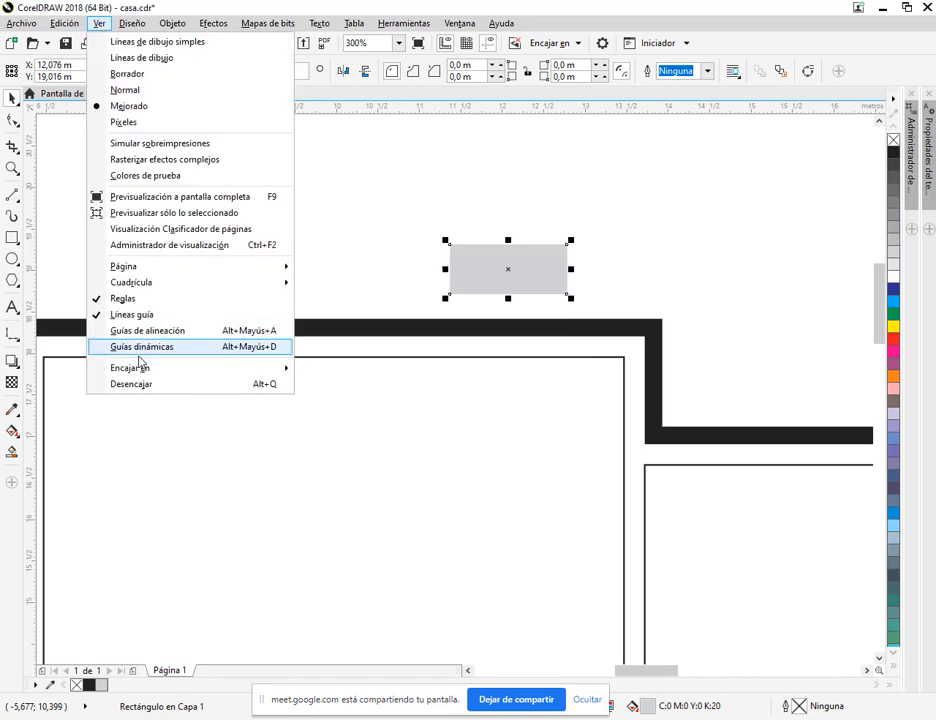
click(562, 150)
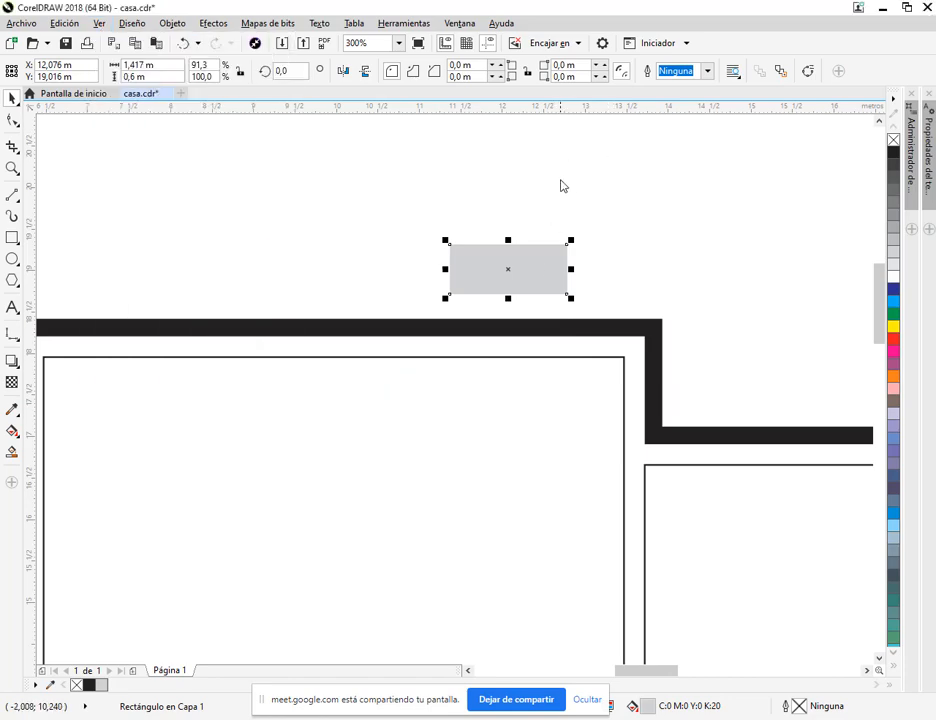
Step: Place the grey rectangle back over the large room's upper wall near the right corner and reduce its height to about 0.47 m
drag(525, 247, 531, 326)
scroll(540, 384, up, 2)
drag(487, 363, 486, 328)
scroll(478, 370, up, 2)
scroll(494, 338, up, 1)
scroll(510, 364, down, 2)
key(Escape)
scroll(561, 301, down, 2)
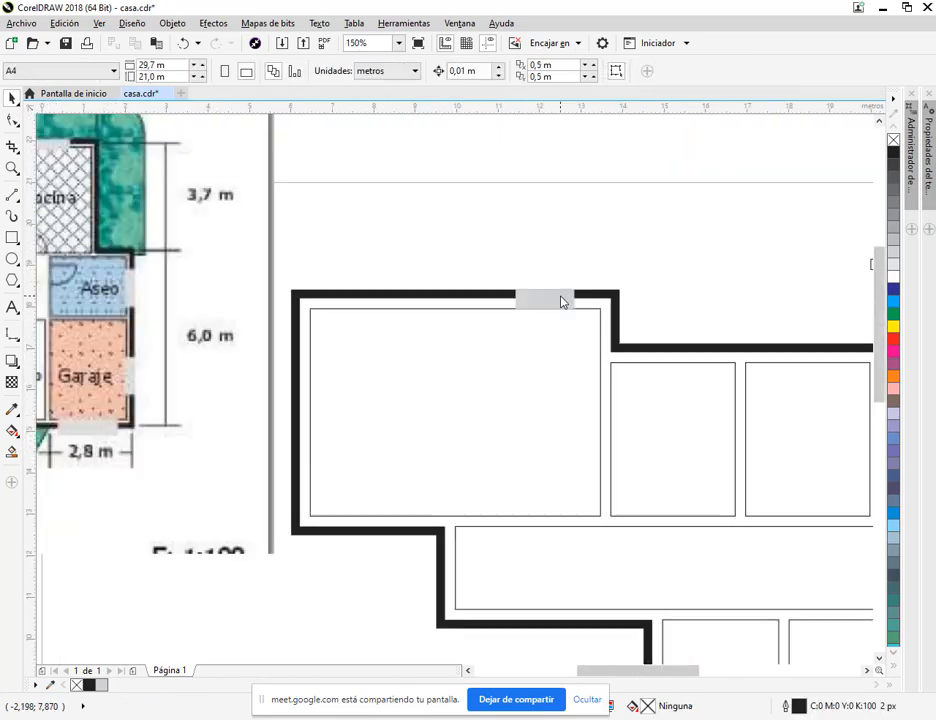
Step: Copy the grey window rectangle onto the upper wall of each of the two smaller upper rooms
scroll(561, 301, down, 1)
click(561, 301)
drag(561, 305, 588, 346)
click(549, 310)
Step: Stretch the large room's grey window downward to a height of about 0.49 m so it covers the inner wall line
scroll(455, 318, up, 2)
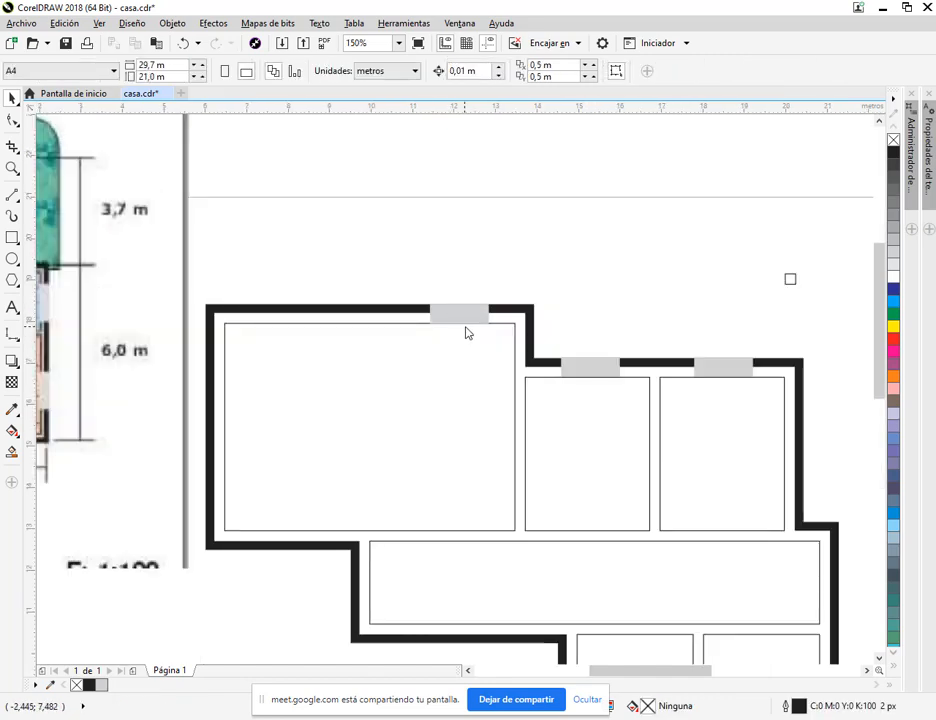
click(452, 323)
click(452, 328)
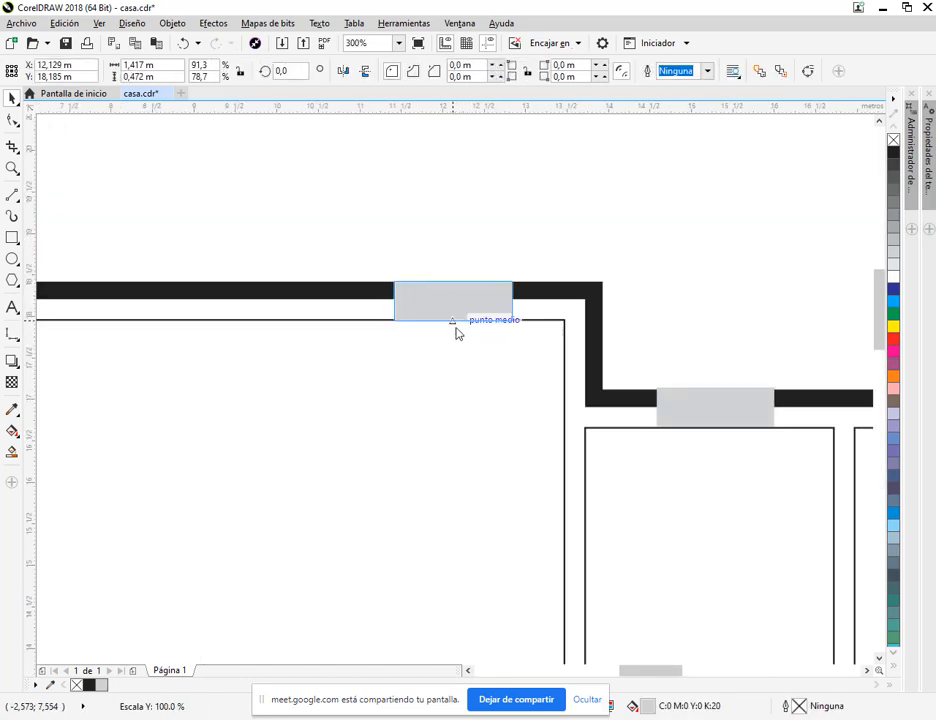
scroll(451, 331, up, 2)
drag(448, 310, 451, 316)
scroll(399, 295, right, 5)
scroll(399, 295, down, 2)
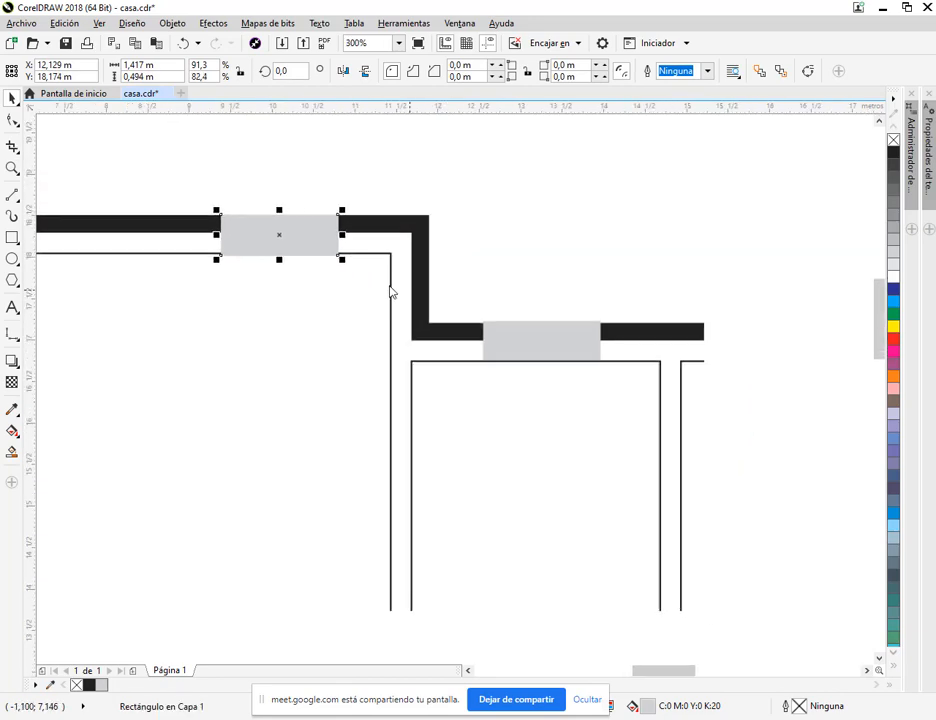
Step: Delete the two grey window copies above the smaller upper rooms
click(508, 336)
click(766, 374)
click(781, 348)
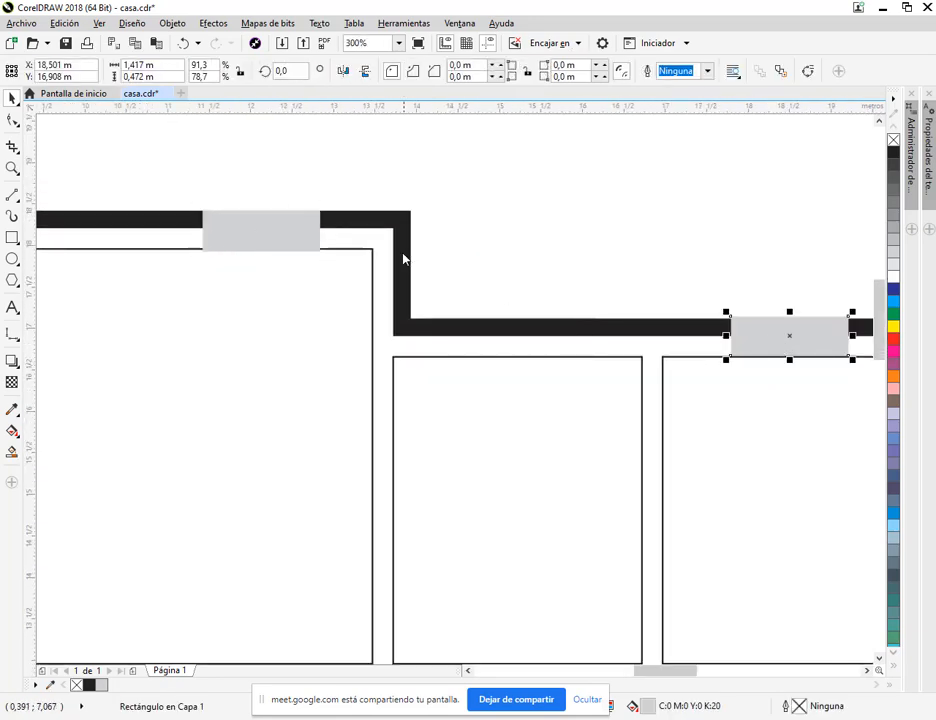
key(Delete)
Step: Copy the resized grey window onto the upper walls of the two smaller upper rooms, covering outer wall and inner line
drag(280, 232, 518, 325)
click(519, 326)
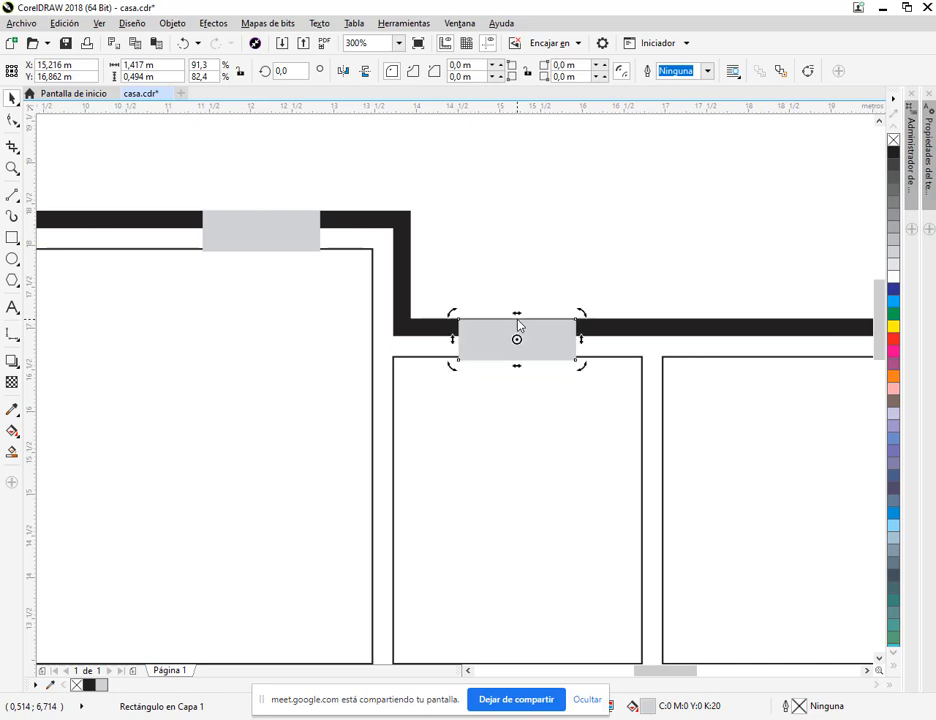
key(Escape)
click(535, 343)
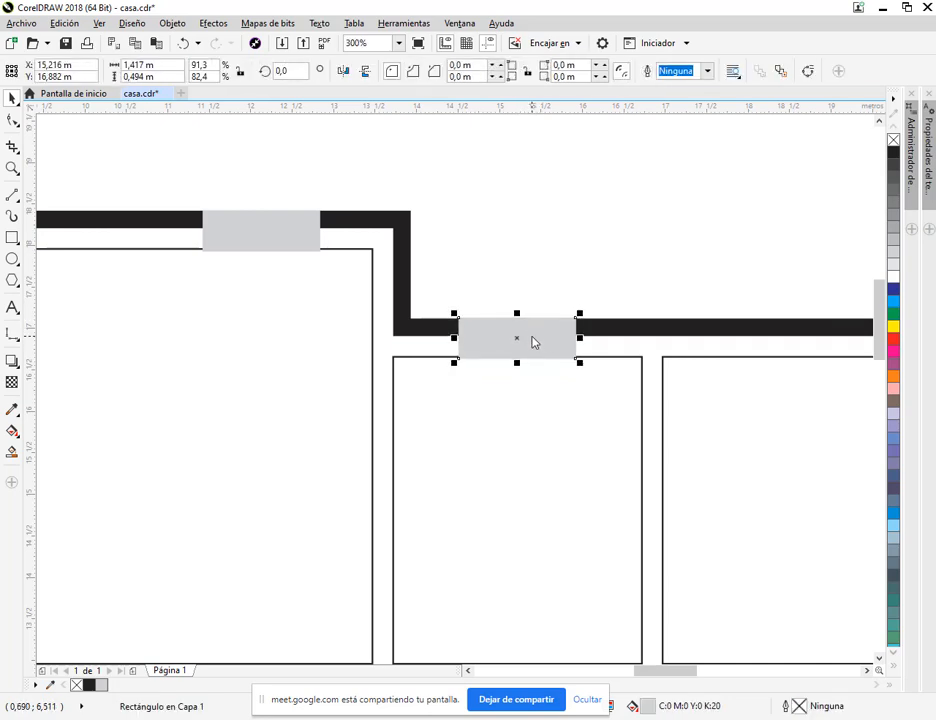
mouse_move(533, 342)
mouse_down()
mouse_move(829, 340)
mouse_move(372, 359)
mouse_move(545, 358)
mouse_up()
scroll(815, 338, down, 1)
scroll(646, 352, up, 1)
click(416, 274)
scroll(397, 361, down, 2)
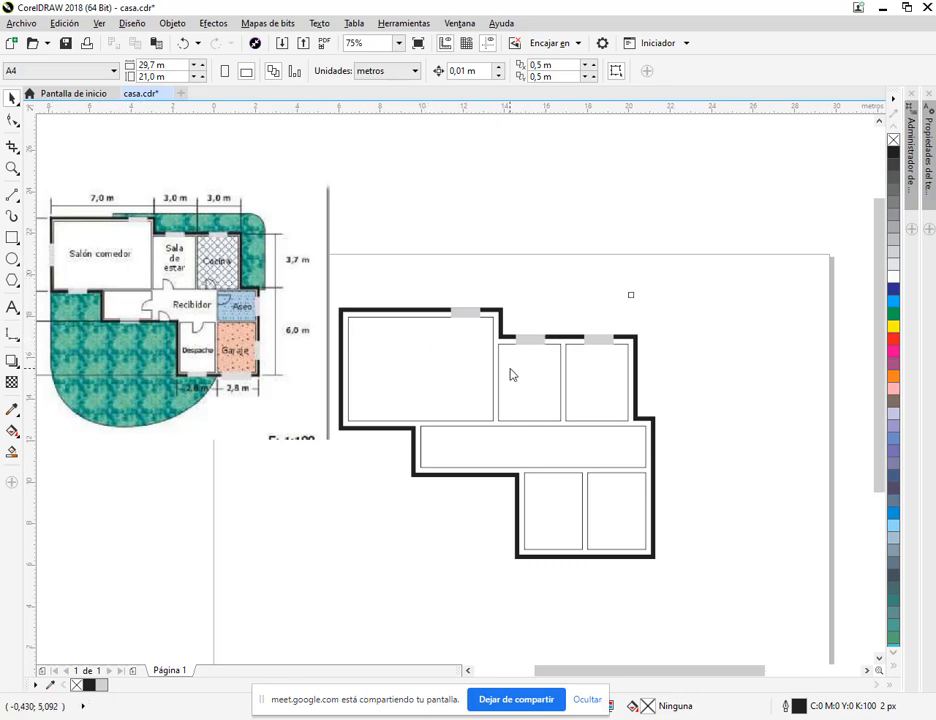
Step: Draw a circle about 1.41 m in diameter in the empty area above the drawn plan
scroll(168, 287, up, 1)
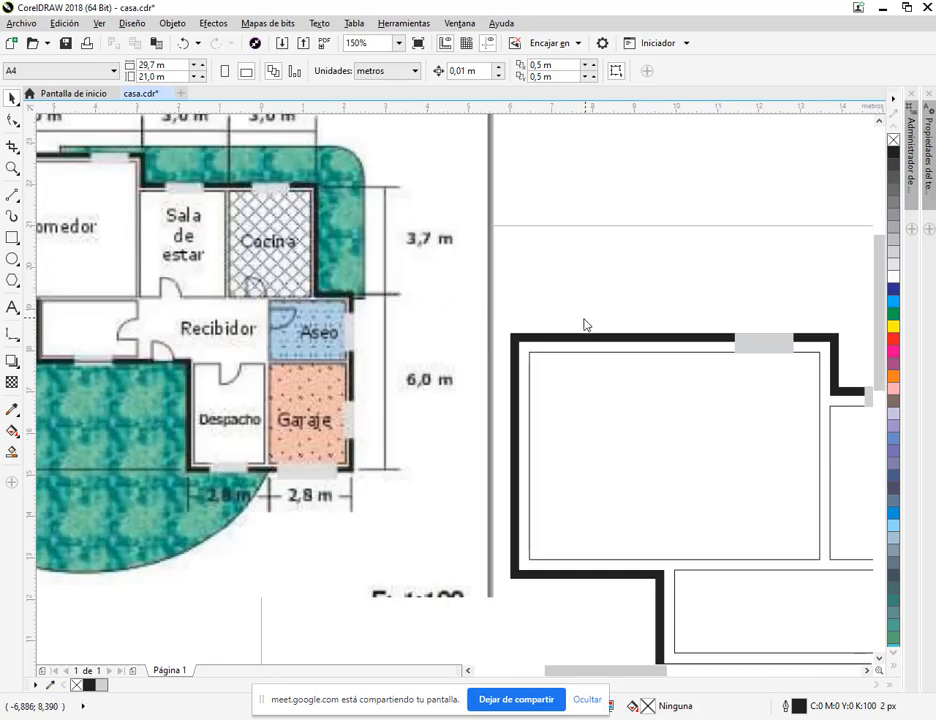
drag(586, 320, 471, 309)
scroll(434, 308, down, 1)
click(13, 261)
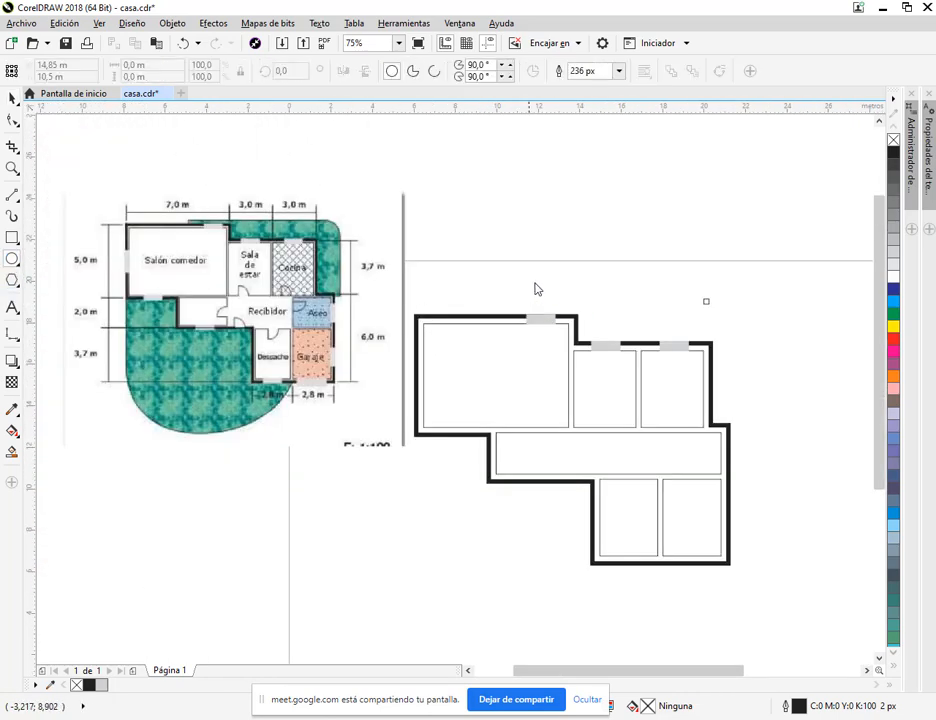
drag(543, 212, 558, 227)
click(13, 97)
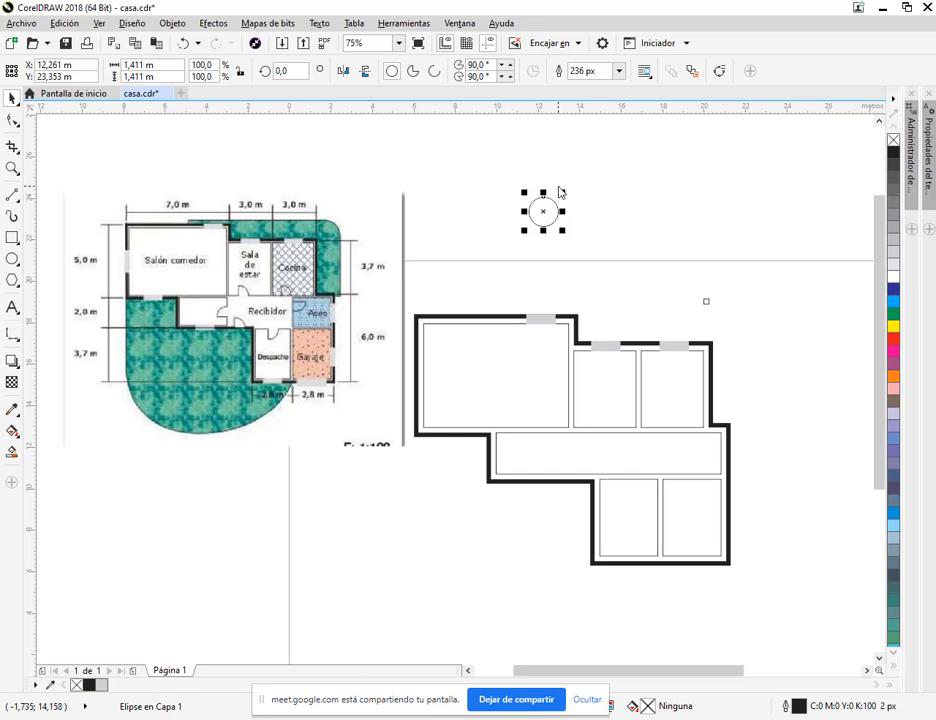
Step: Turn the circle into an arc and place a horizontal and a vertical guideline through its centre
click(433, 70)
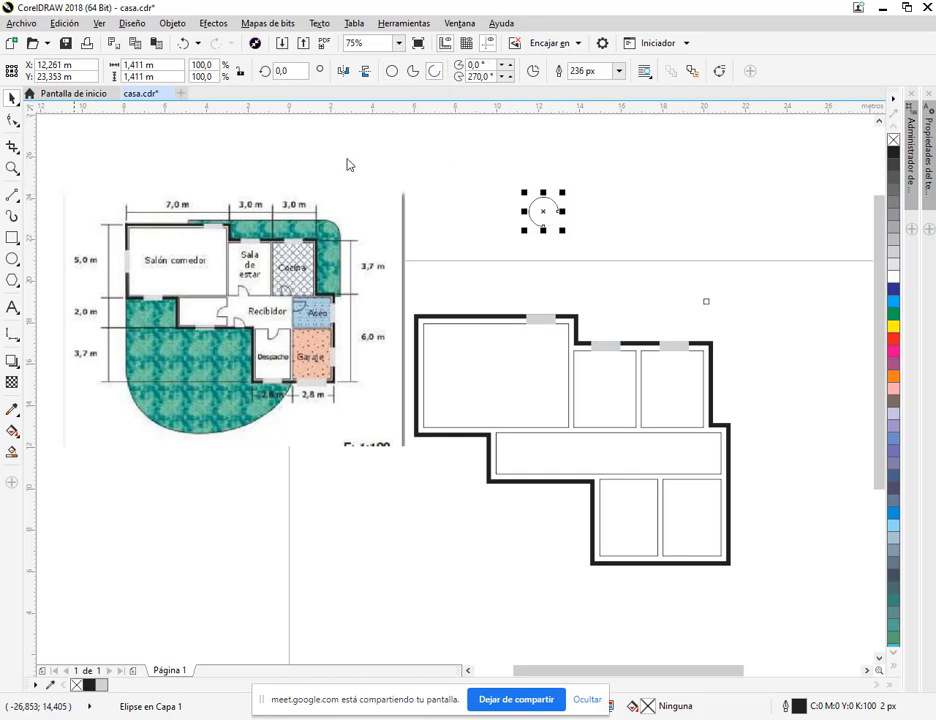
drag(547, 106, 517, 285)
scroll(559, 210, up, 2)
click(551, 205)
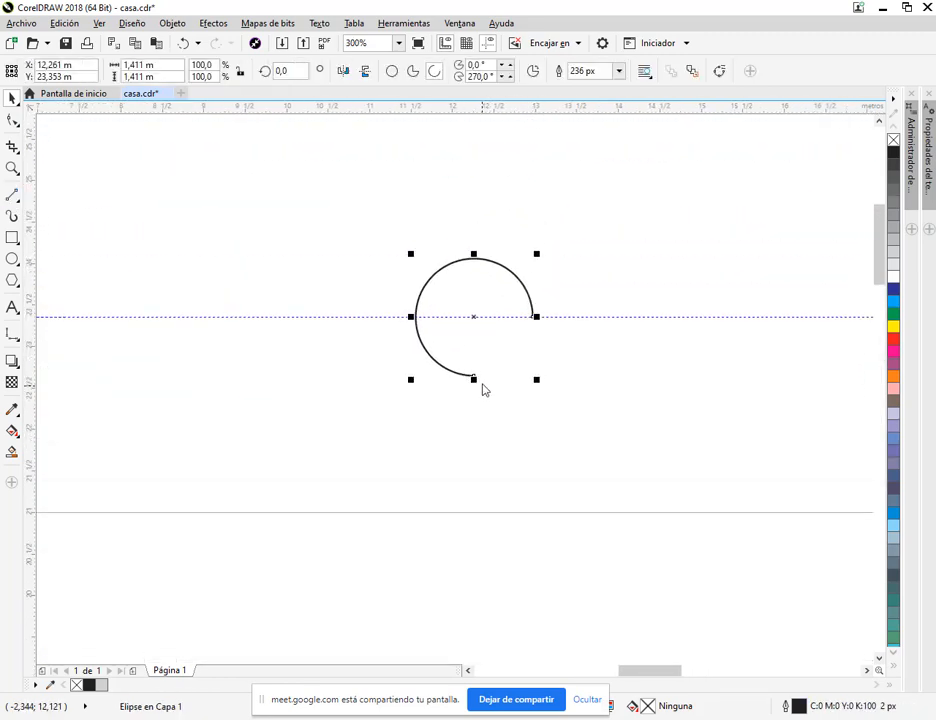
drag(33, 237, 474, 318)
Step: Reshape the arc into a closed quarter-circle pie spanning 0° to 90°, using the guidelines
click(12, 120)
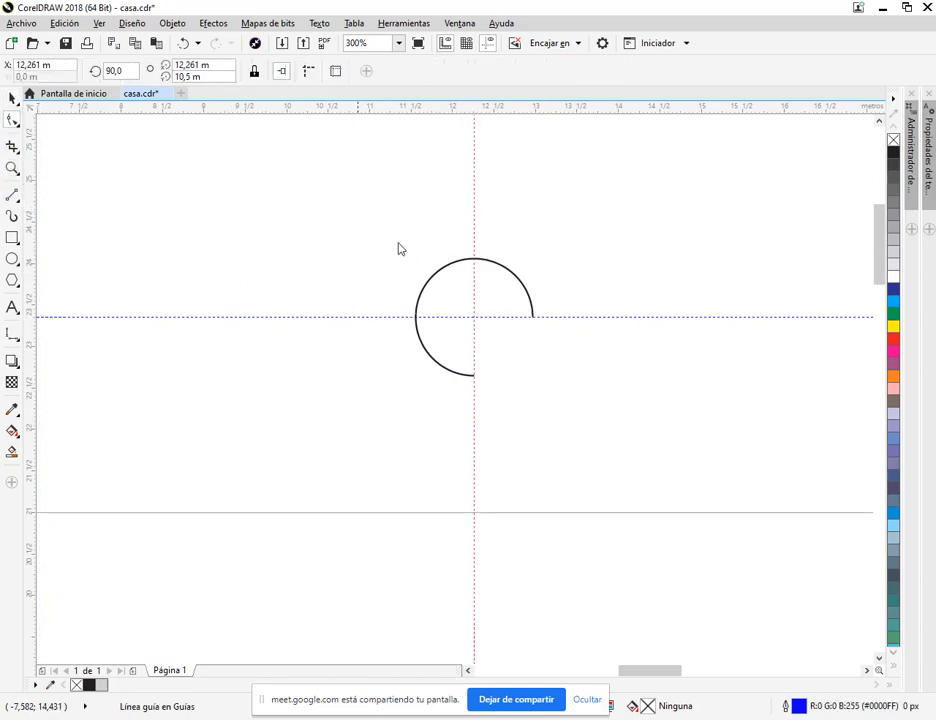
click(440, 277)
drag(474, 377, 474, 262)
Step: Move the quarter circle into the middle upper room, with its base on the room's lower line
click(12, 97)
drag(521, 316, 416, 481)
scroll(393, 283, down, 4)
scroll(476, 518, up, 4)
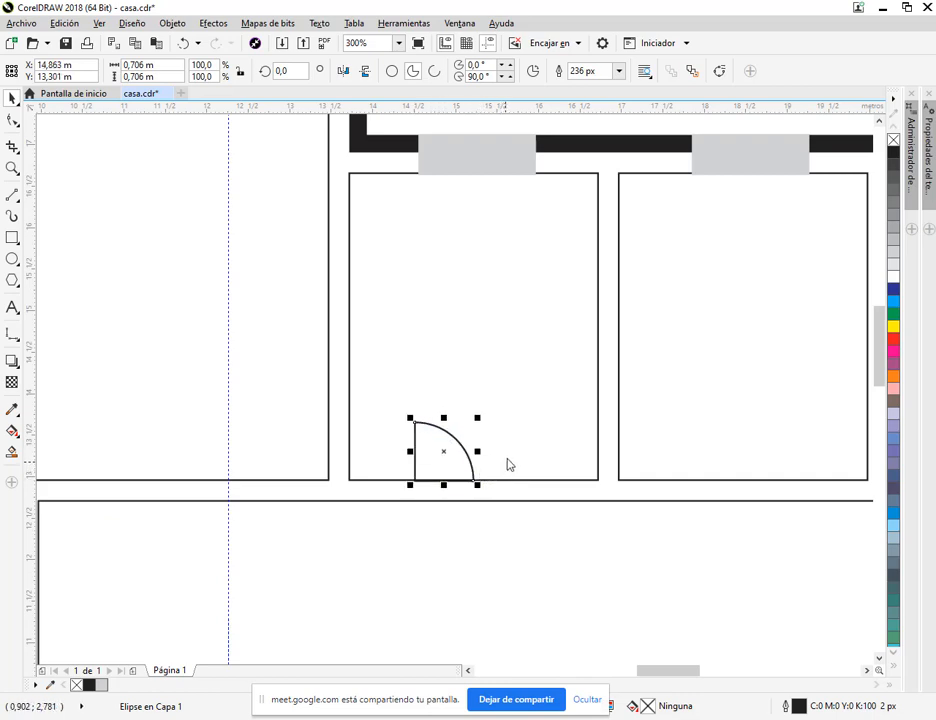
Step: Fine-tune the quarter circle's position so its base sits slightly below the middle room's lower line
scroll(455, 486, up, 1)
key(Up)
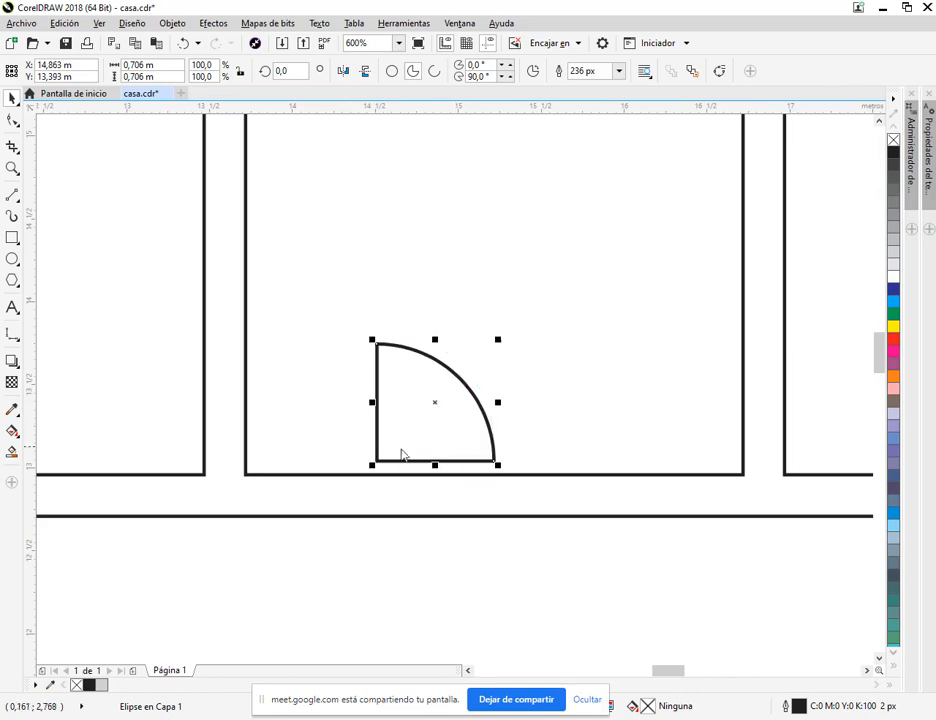
drag(377, 461, 378, 475)
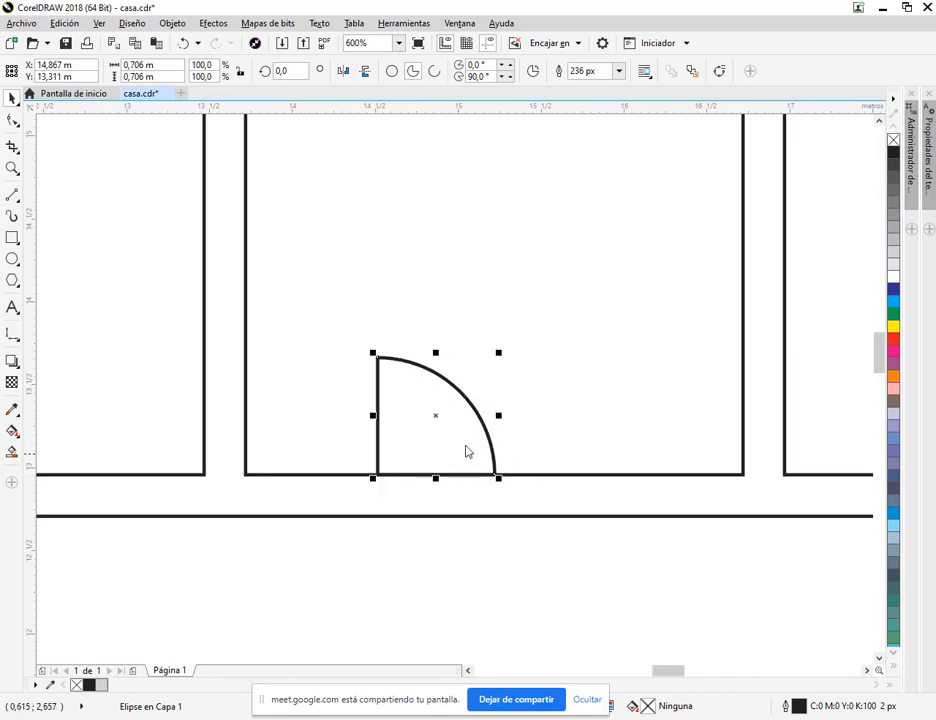
scroll(470, 498, up, 1)
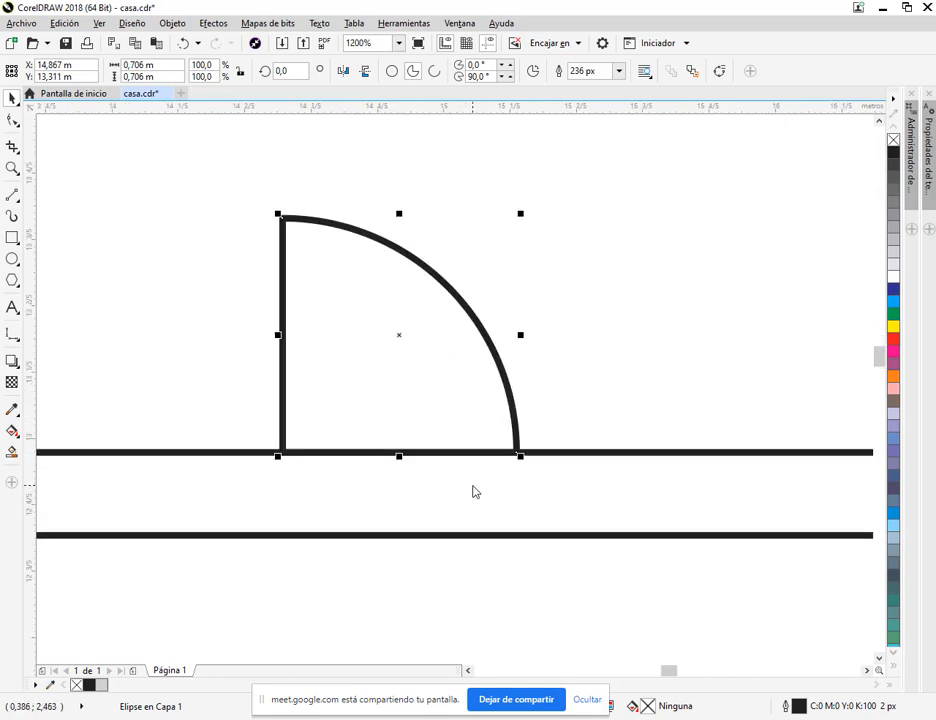
key(Down)
key(Down)
key(Down)
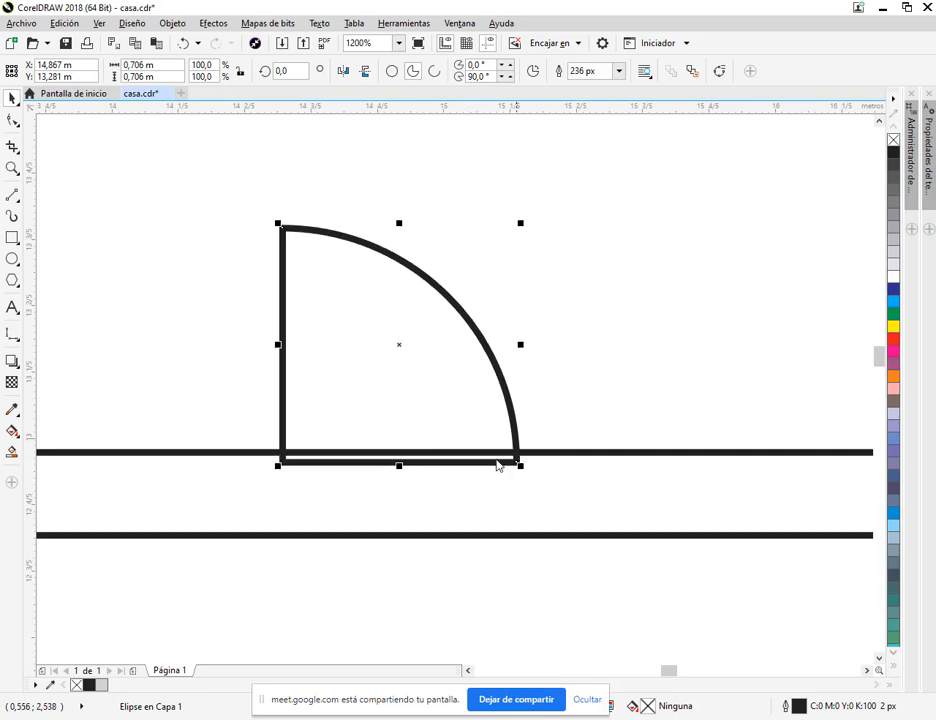
Step: Try to trim the quarter circle with the middle upper room's rectangle, and undo the trim
scroll(535, 489, down, 3)
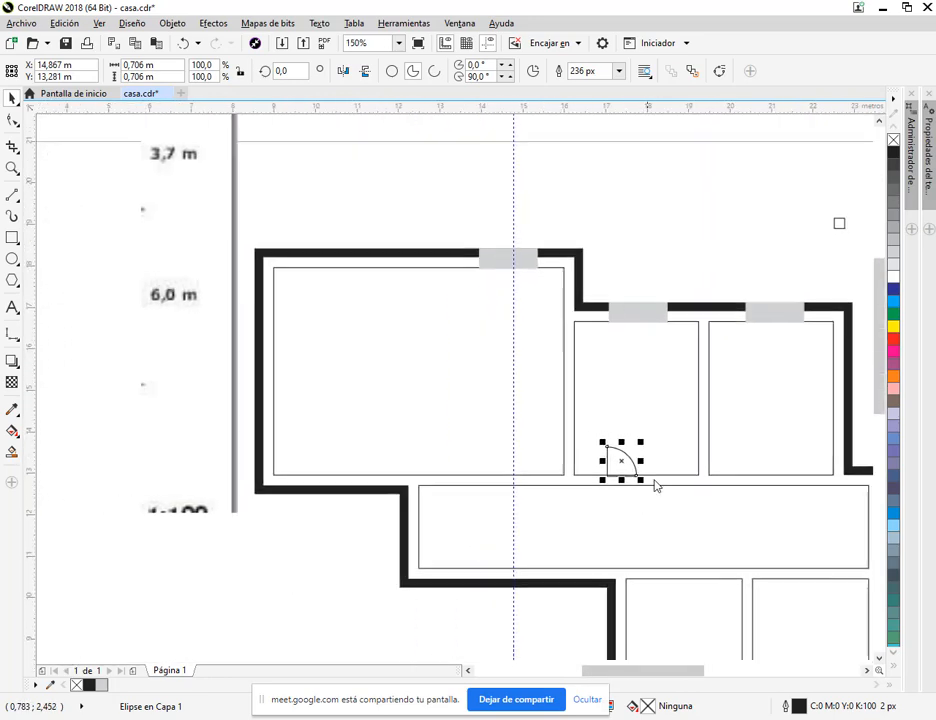
scroll(660, 468, down, 1)
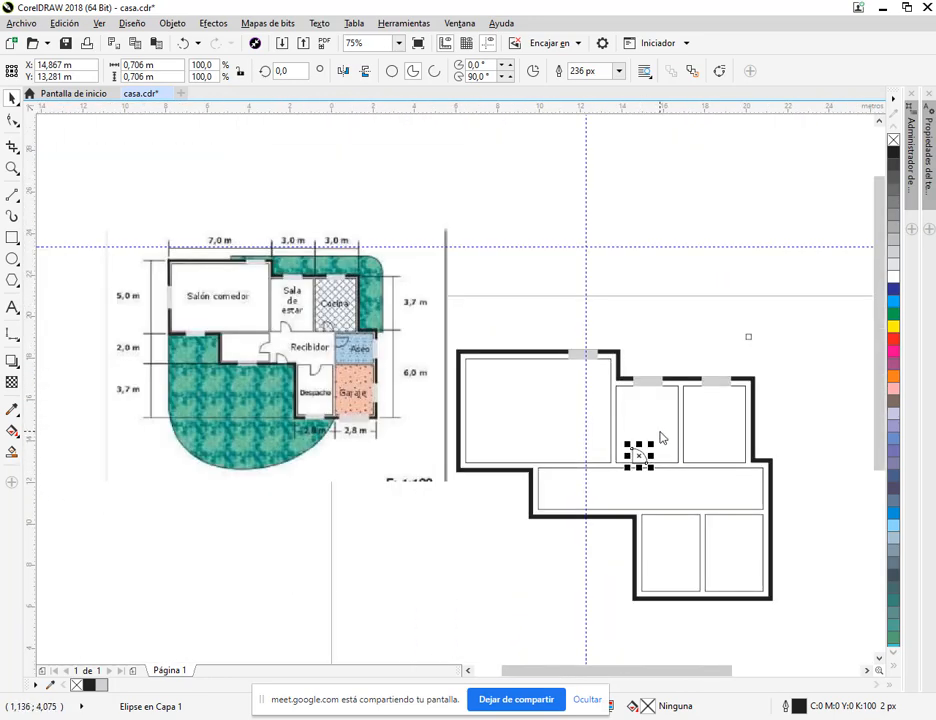
shift+click(660, 437)
click(681, 395)
shift+click(638, 455)
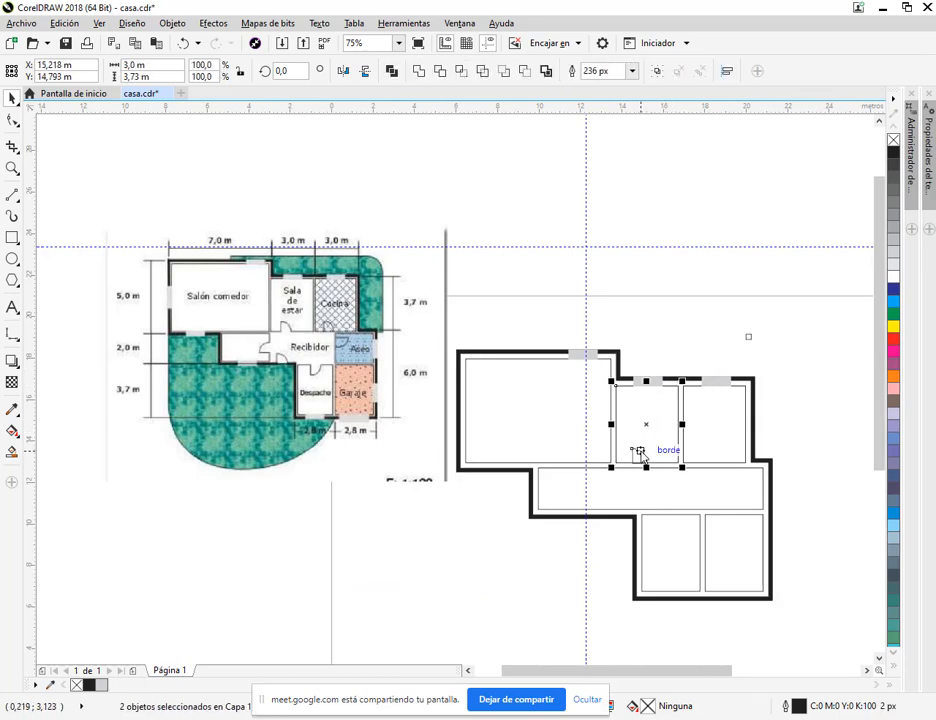
click(440, 71)
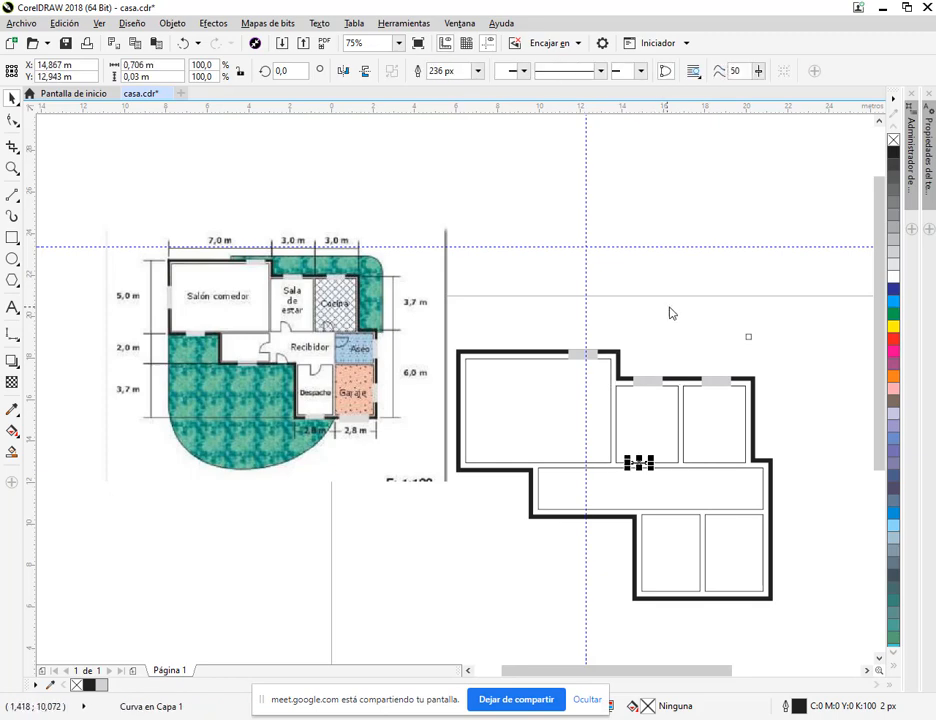
click(184, 43)
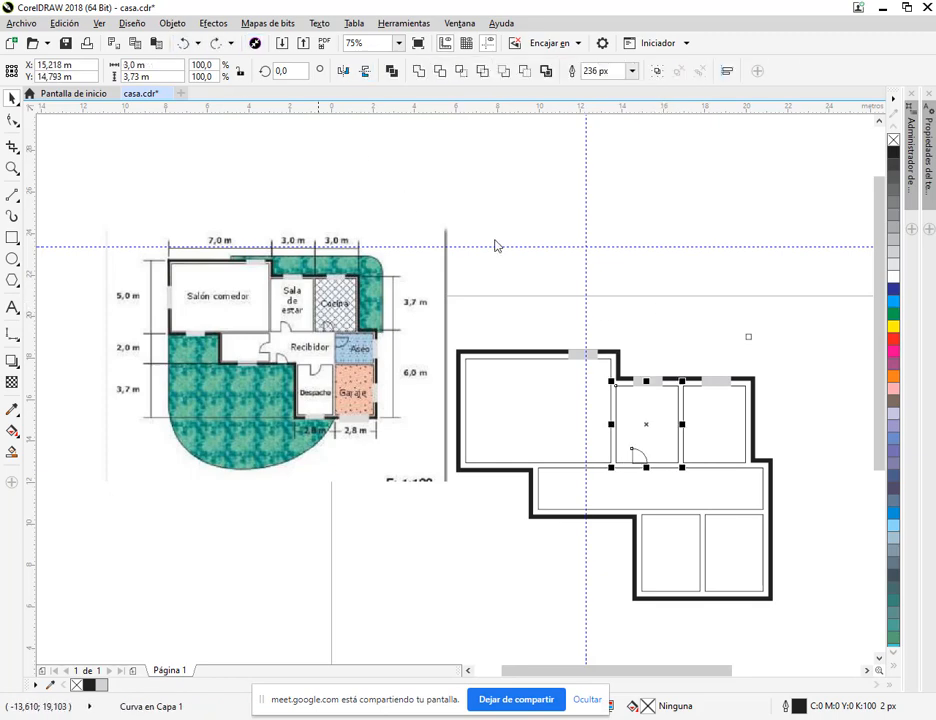
click(637, 414)
Step: Fill the quarter circle with red and the middle upper room's rectangle with green
scroll(600, 380, down, 2)
scroll(600, 380, right, 2)
scroll(547, 341, up, 2)
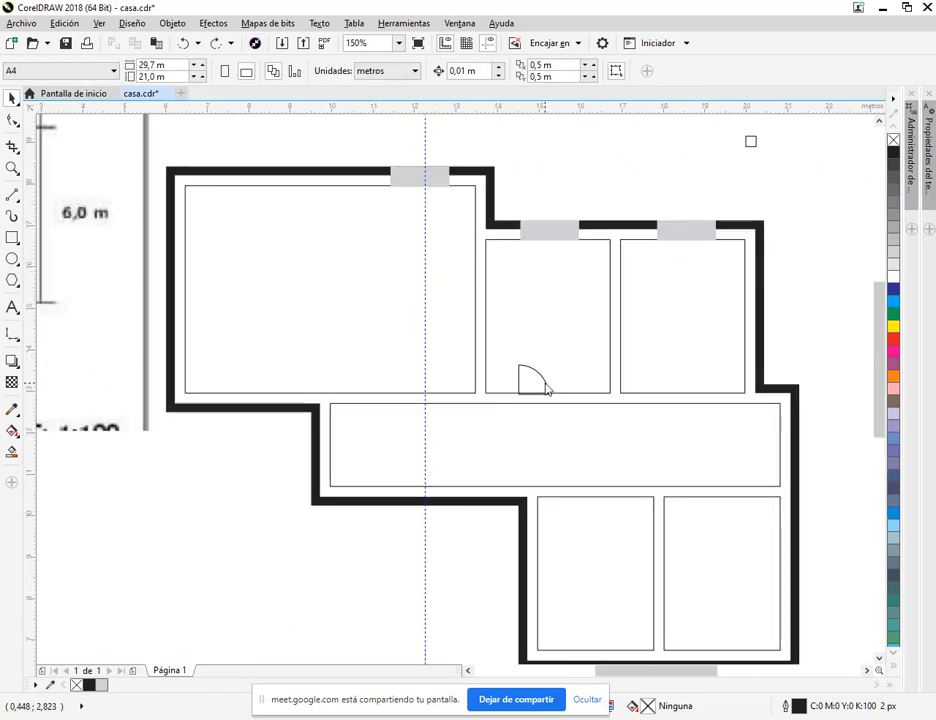
click(547, 389)
click(893, 338)
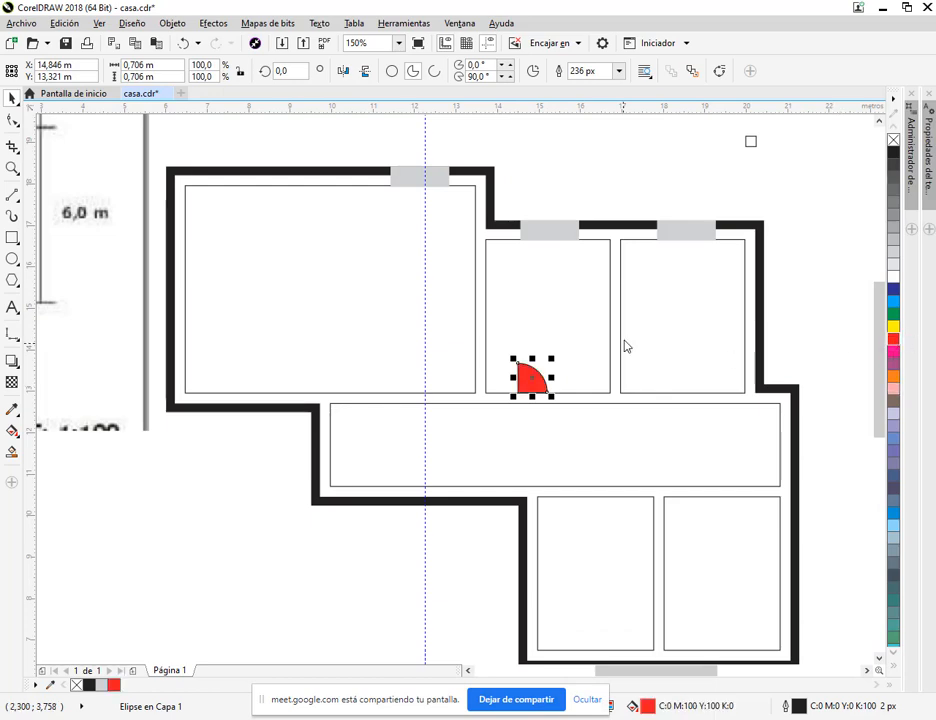
click(611, 345)
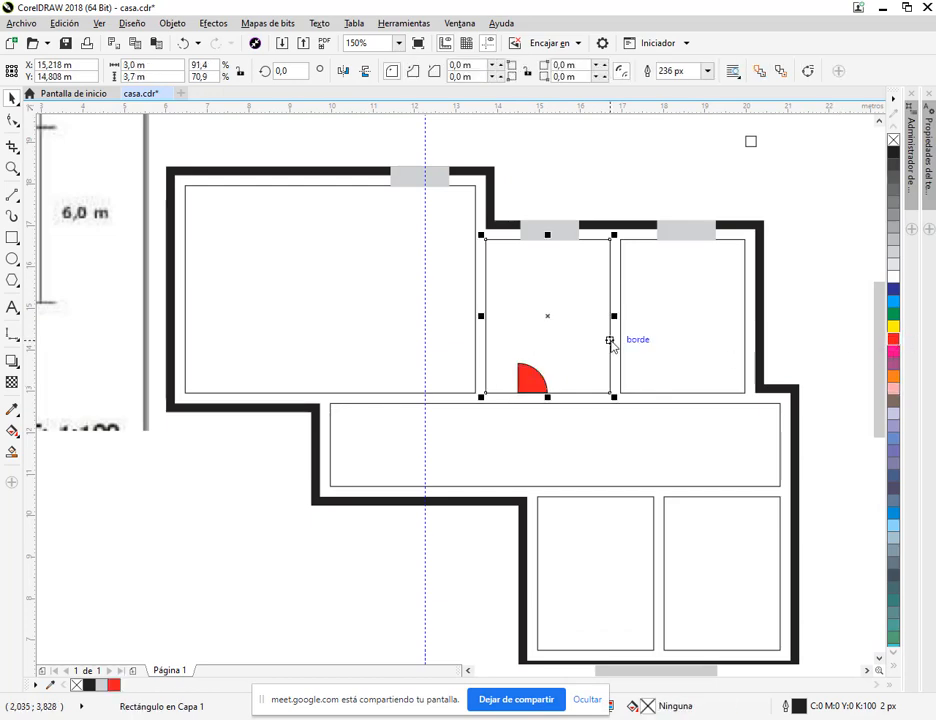
click(893, 313)
scroll(616, 350, up, 2)
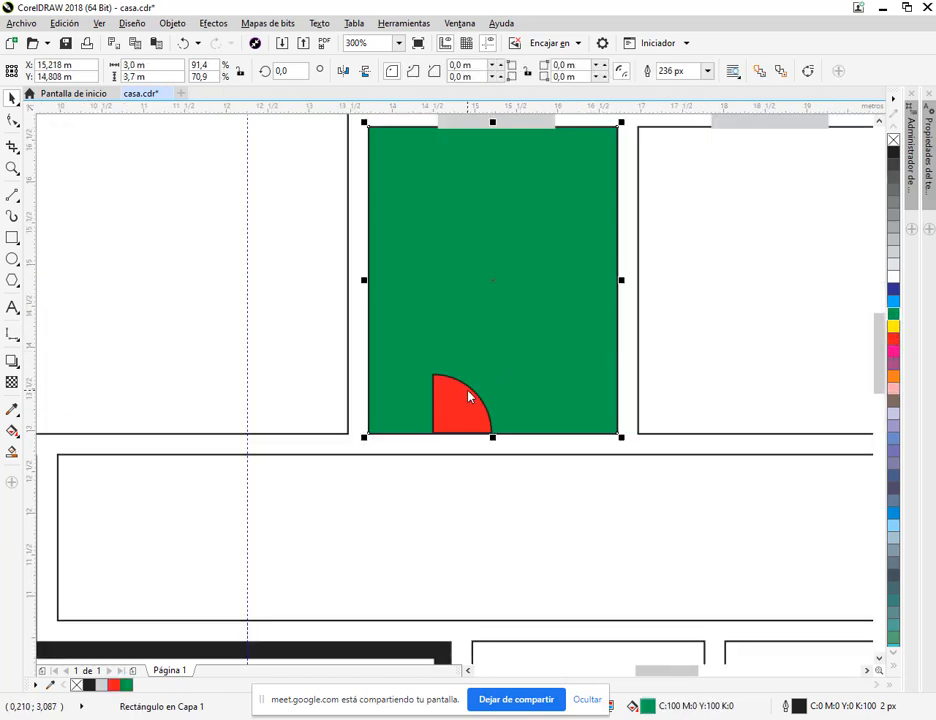
Step: Trim the red quarter circle's shape out of the green room rectangle and select the red piece
click(470, 395)
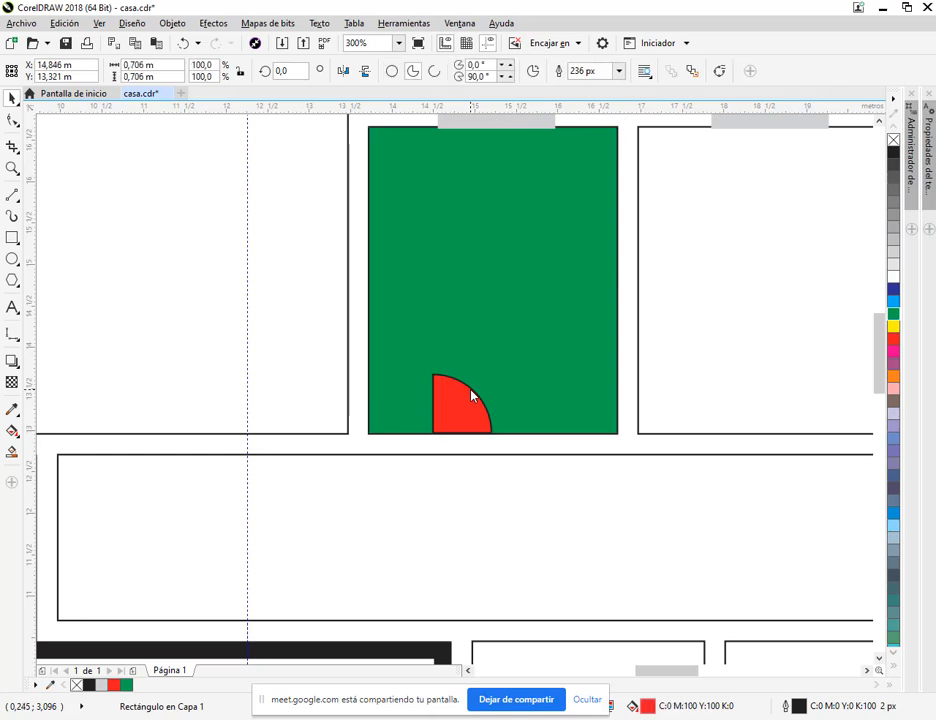
shift+click(617, 353)
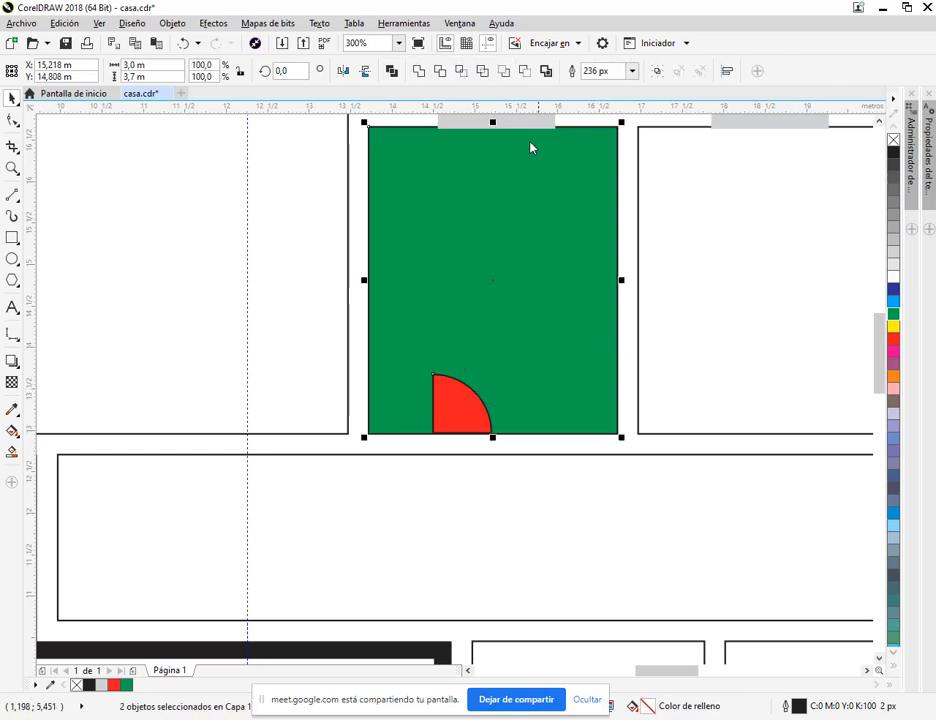
click(463, 442)
click(467, 395)
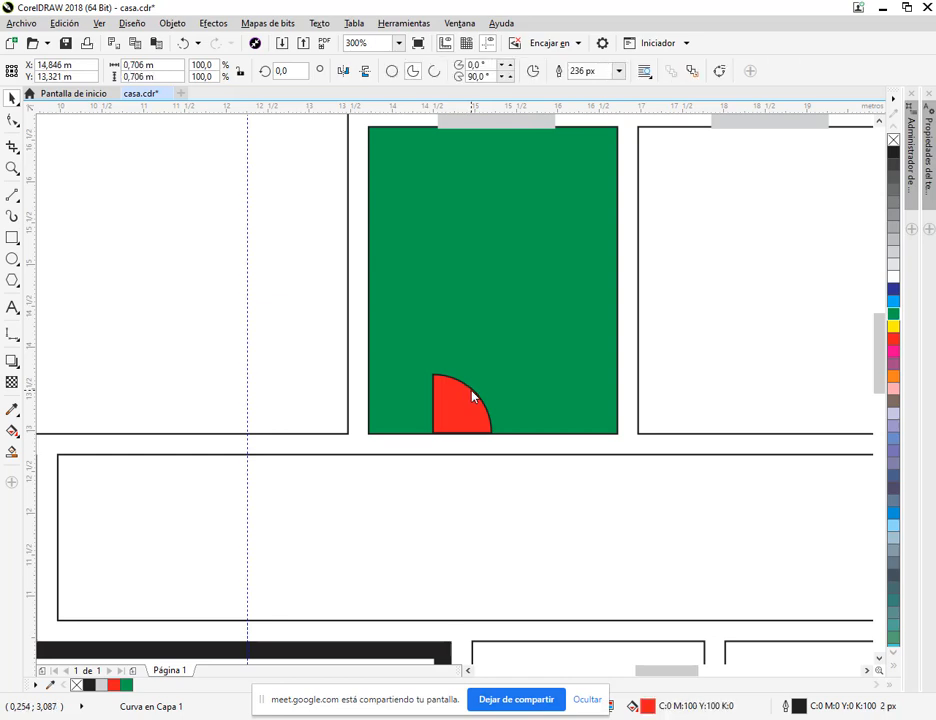
Step: Move the outer wall curve to the end of Capa 1's object list, behind all the room rectangles
scroll(447, 411, down, 2)
scroll(516, 322, right, 1)
click(554, 326)
click(548, 318)
scroll(548, 318, down, 2)
click(441, 265)
click(343, 382)
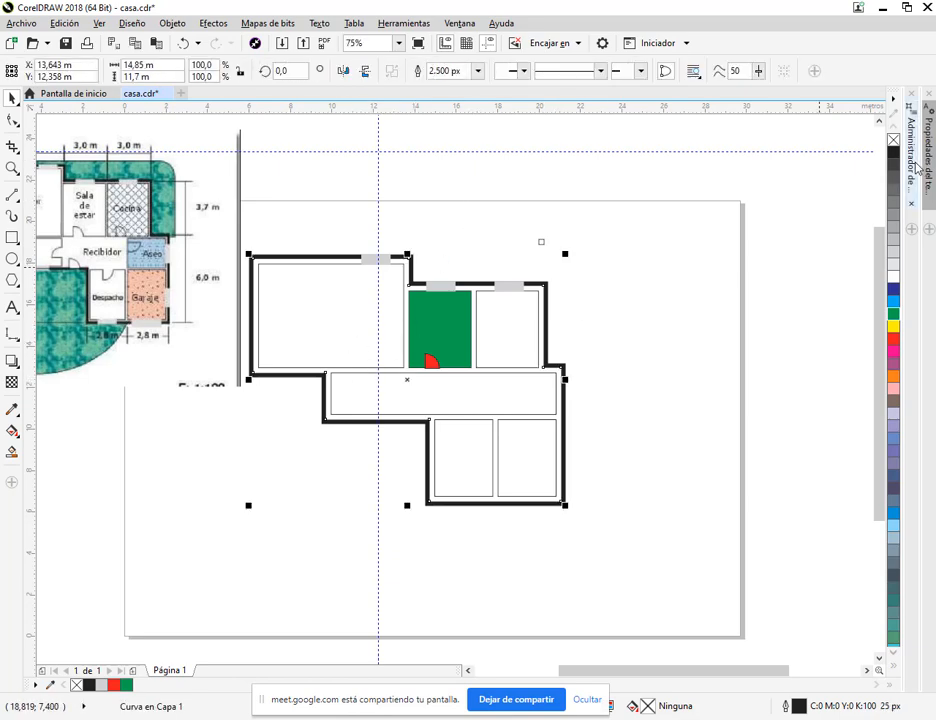
click(912, 165)
drag(797, 244, 815, 346)
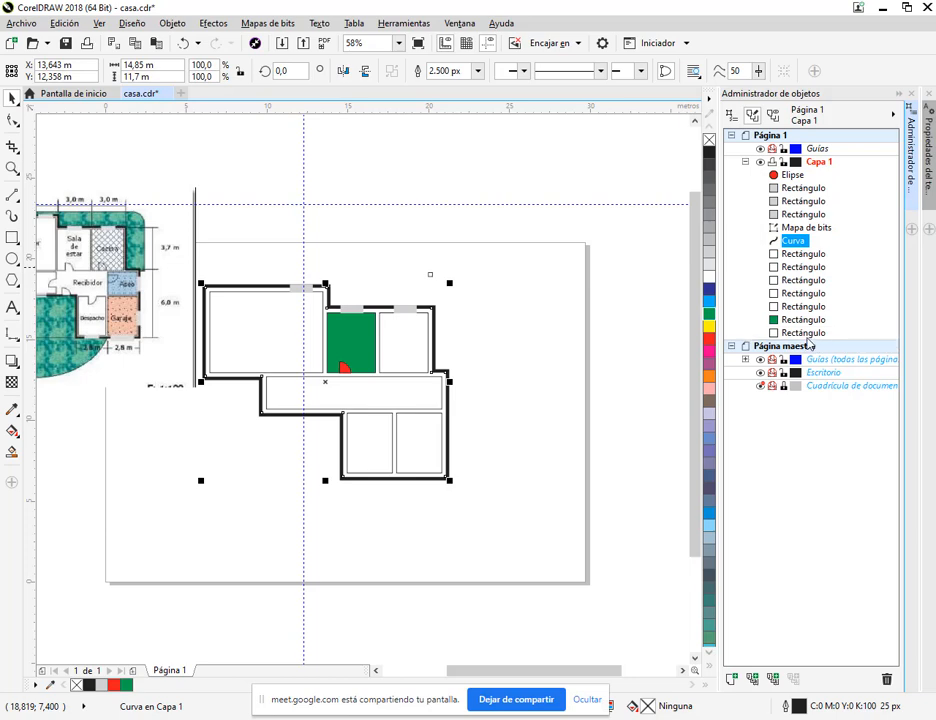
drag(799, 259, 784, 332)
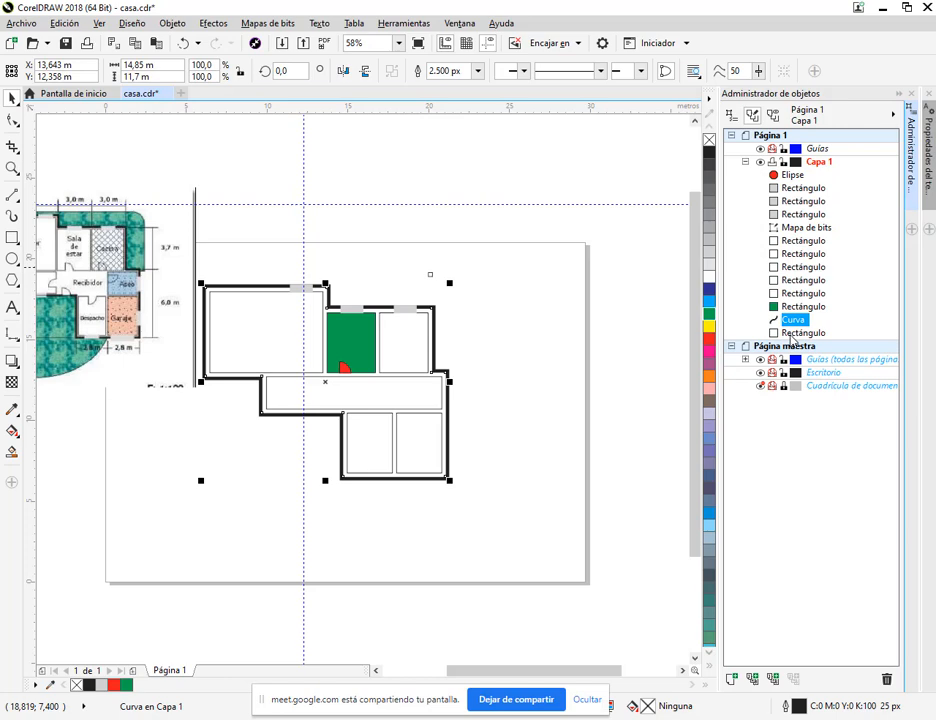
drag(794, 334, 801, 316)
click(564, 304)
click(286, 325)
click(351, 338)
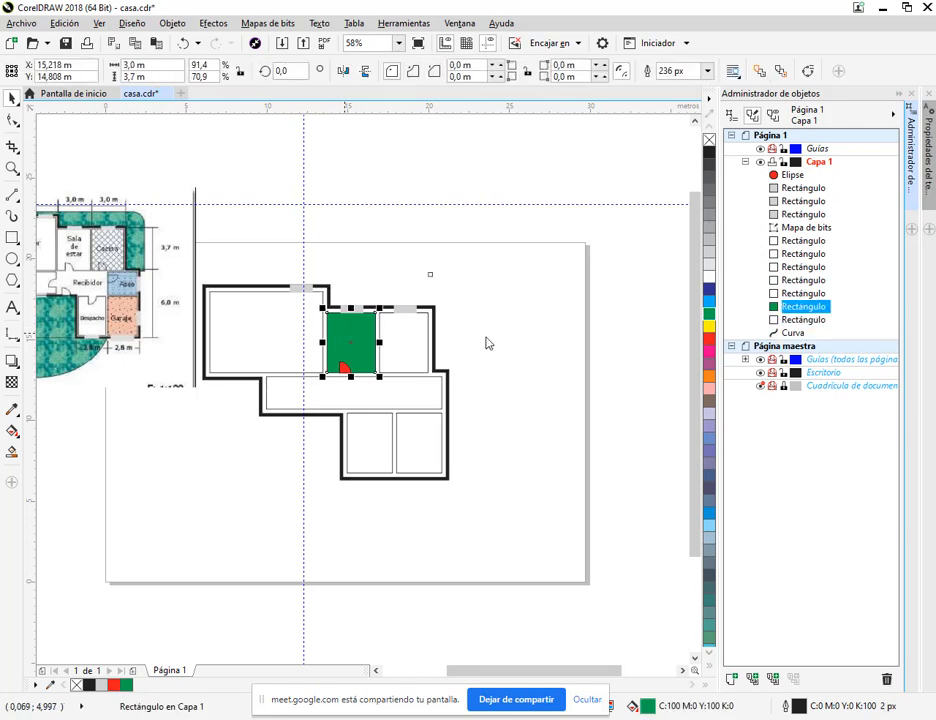
click(908, 113)
scroll(400, 340, up, 1)
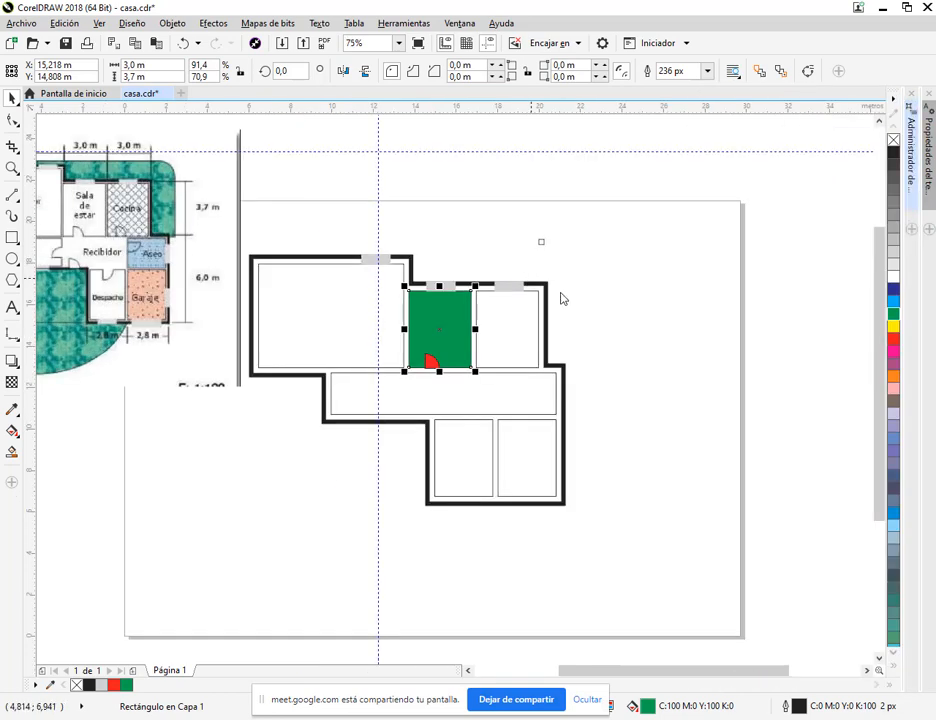
Step: Cut the door opening into the green room using the red quarter circle, and move the red piece outside the plan's right side
key(Escape)
scroll(466, 352, up, 2)
click(466, 352)
click(470, 382)
shift+click(495, 351)
click(437, 73)
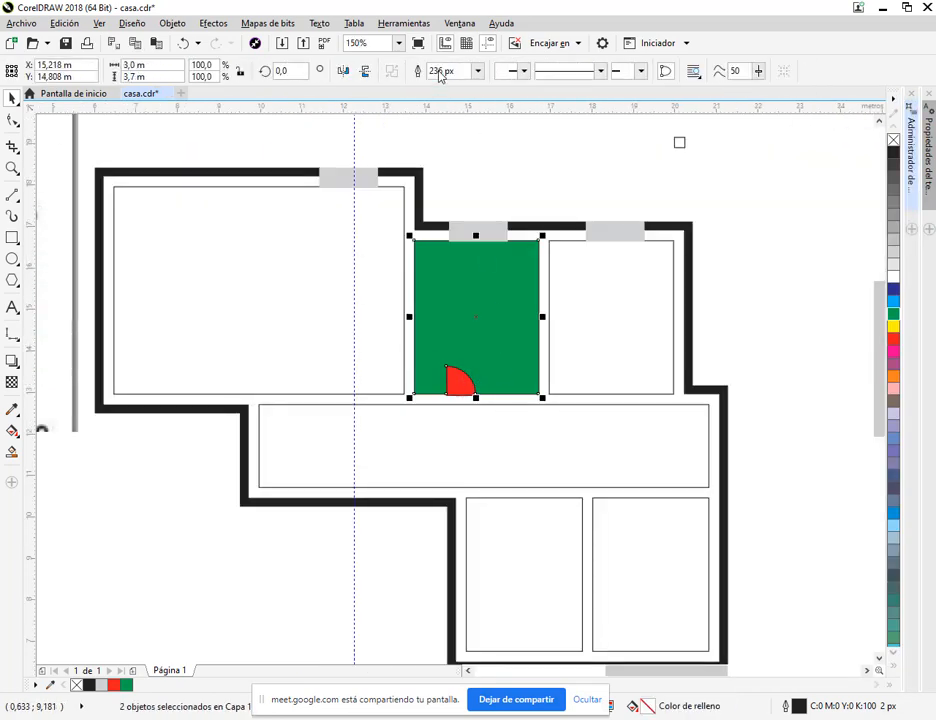
click(493, 159)
key(F7)
mouse_move(700, 325)
mouse_down()
mouse_move(728, 342)
mouse_move(765, 346)
mouse_up()
Step: Fill the trimmed room and the remaining room rectangles with white
click(482, 366)
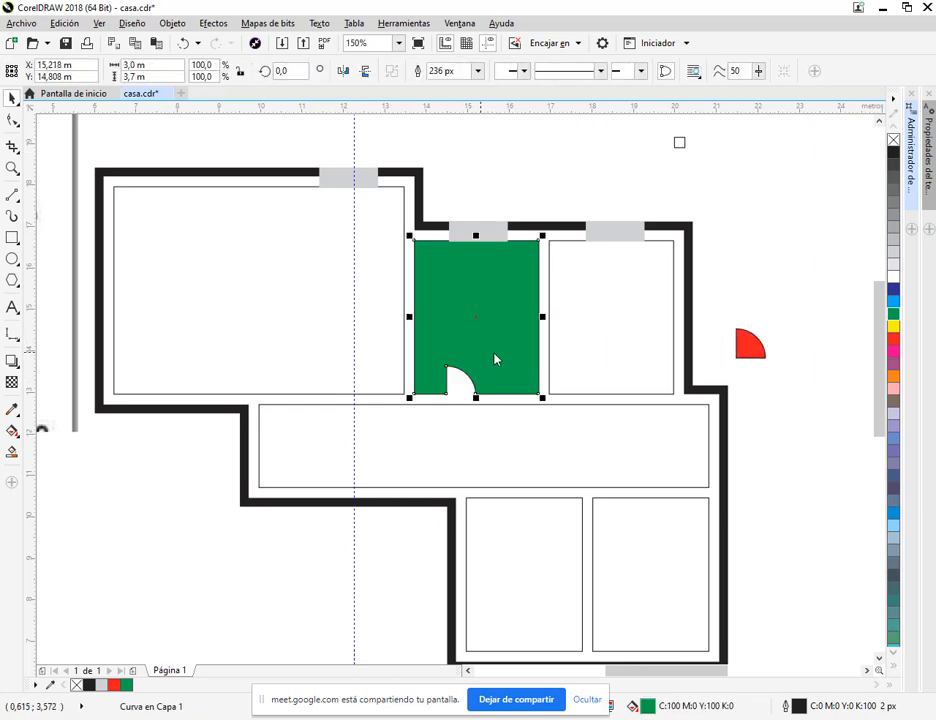
click(893, 276)
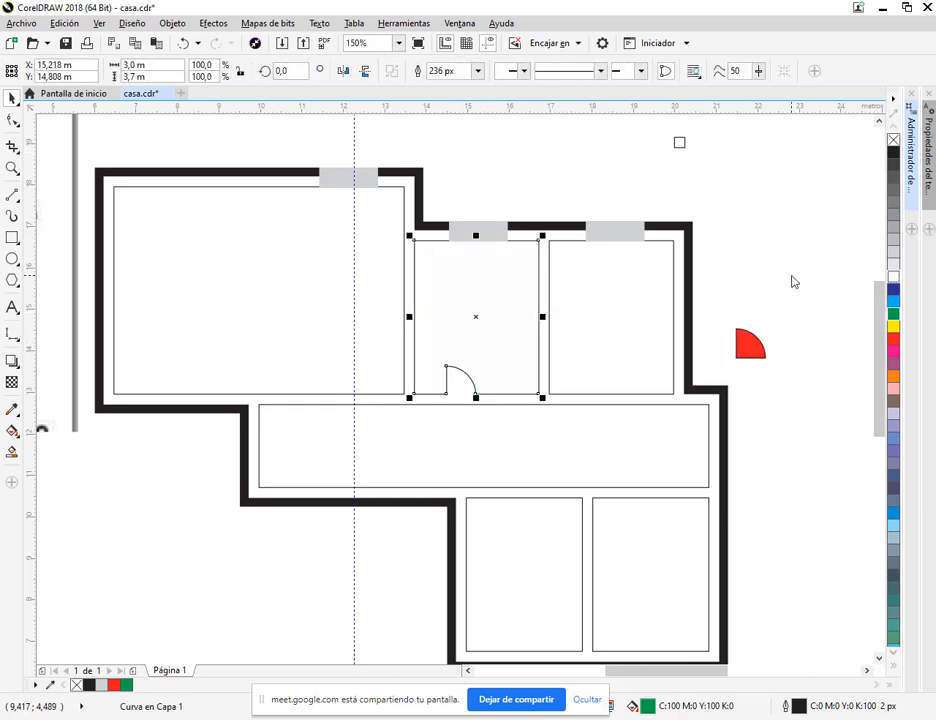
click(627, 315)
scroll(627, 315, down, 2)
click(419, 300)
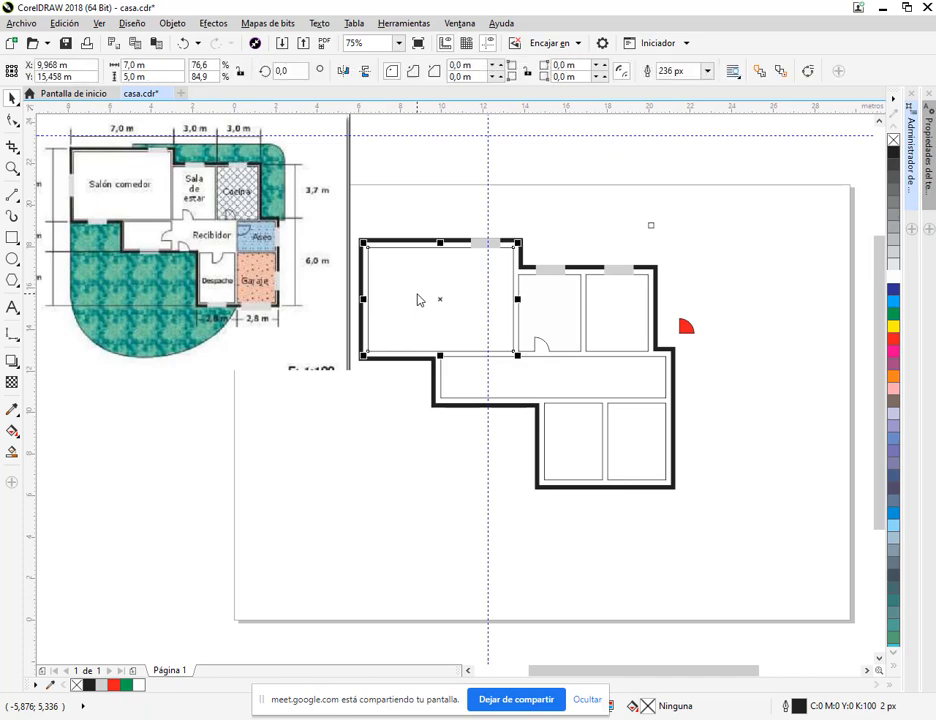
click(600, 335)
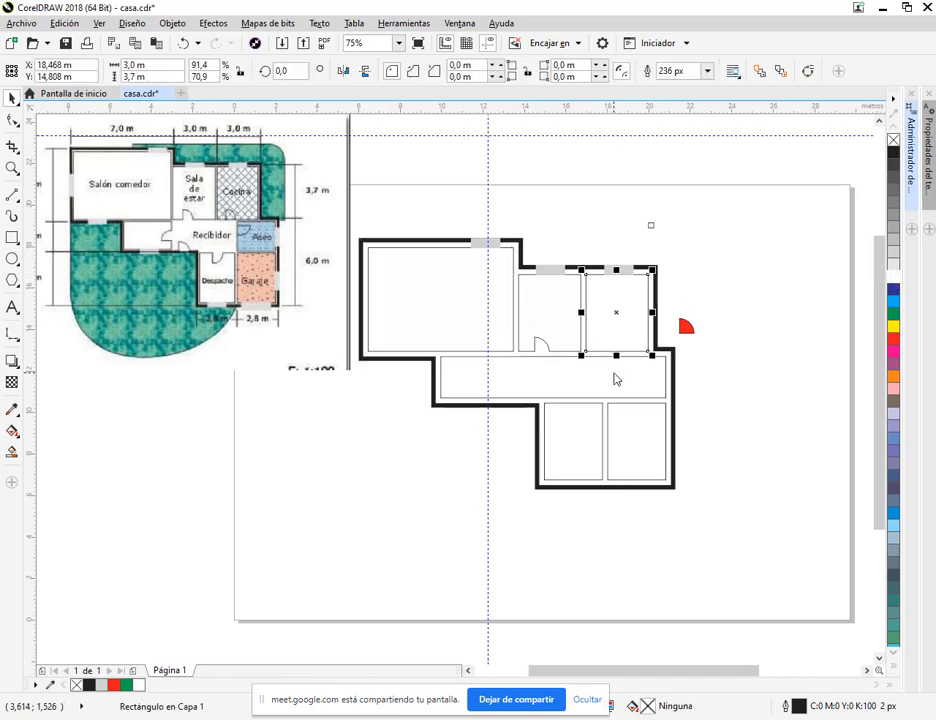
shift+click(612, 380)
shift+click(570, 441)
shift+click(633, 439)
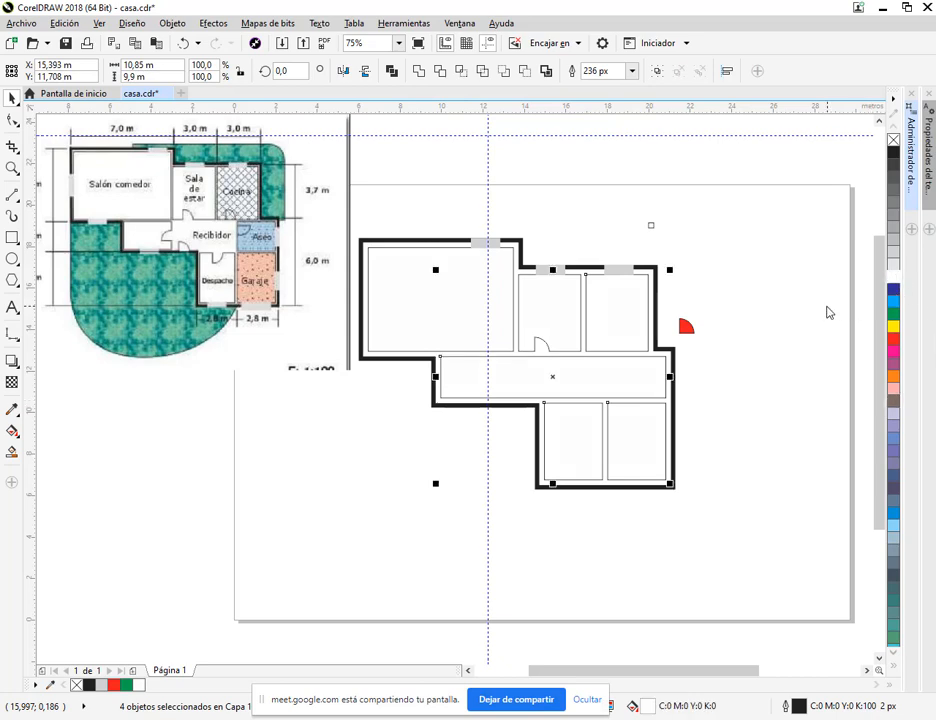
Step: Place the red quarter circle on the lower edge of the upper right room as its door
click(683, 330)
drag(675, 313, 699, 337)
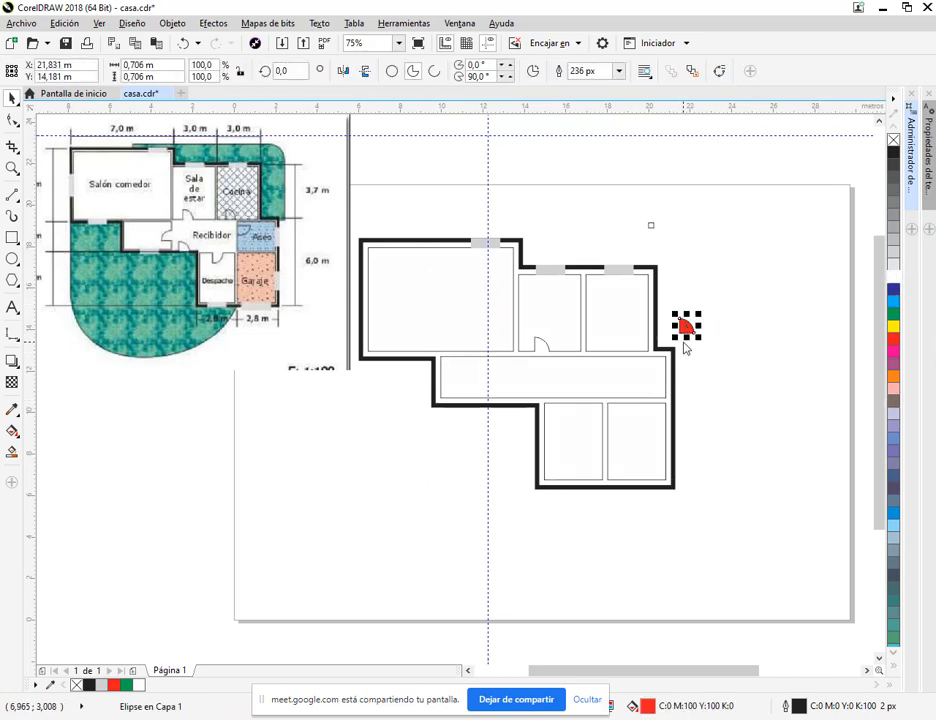
key(Escape)
drag(607, 355, 607, 354)
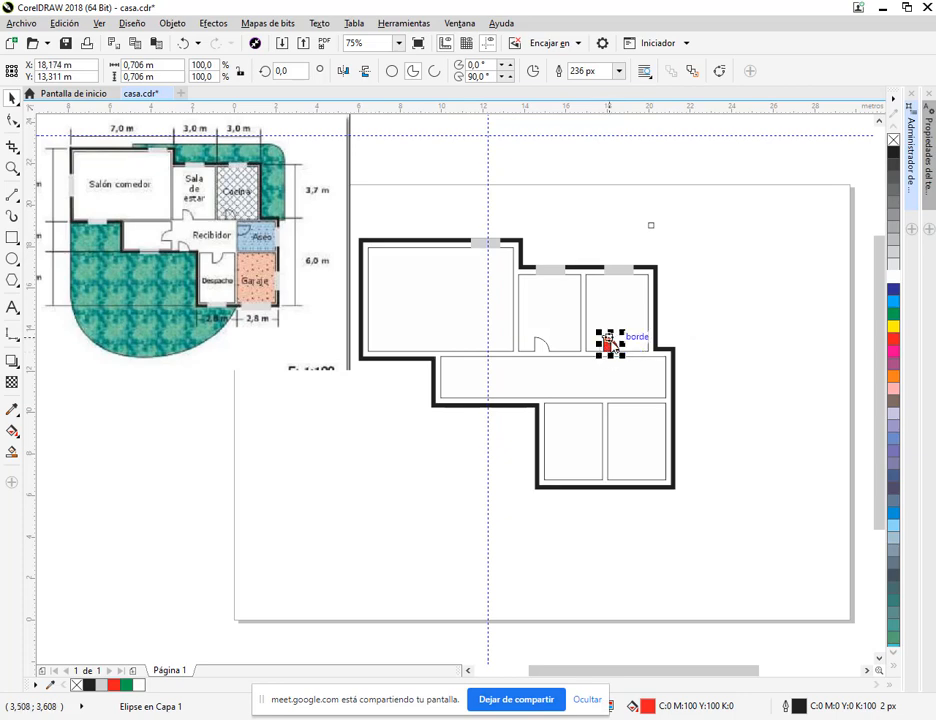
Step: Split the long hall rectangle into a shortened left room and a right room about 2.68 m wide, leaving the middle open
click(510, 375)
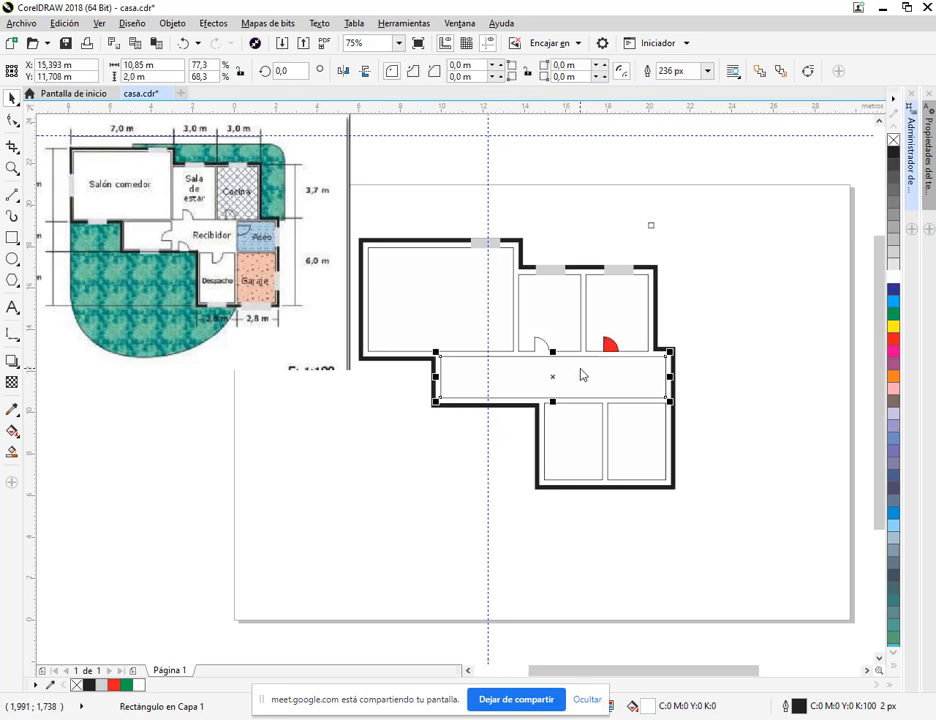
drag(672, 380, 512, 356)
click(551, 378)
drag(438, 379, 618, 357)
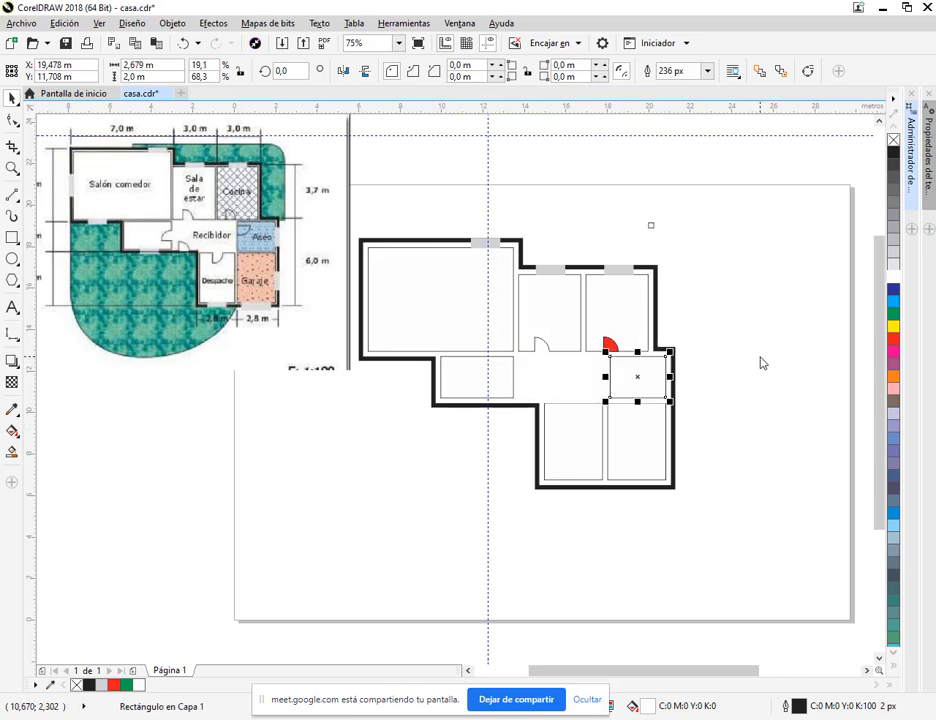
Step: Draw a rectangle about 4.67 by 2 m in the gap between the two hall rooms, and delete it
click(572, 388)
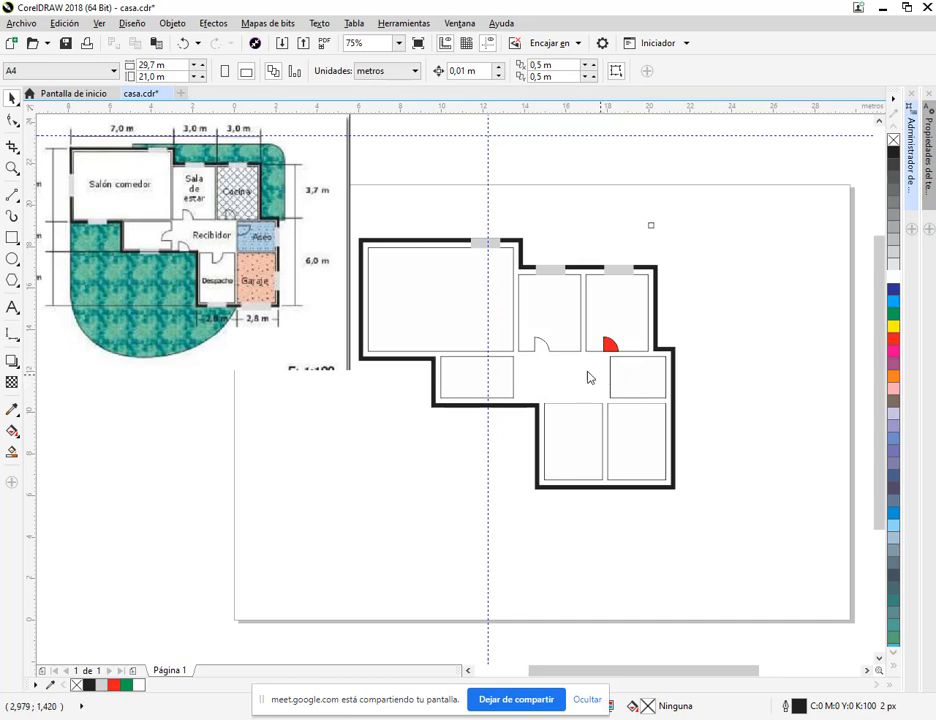
click(12, 237)
drag(512, 360, 610, 398)
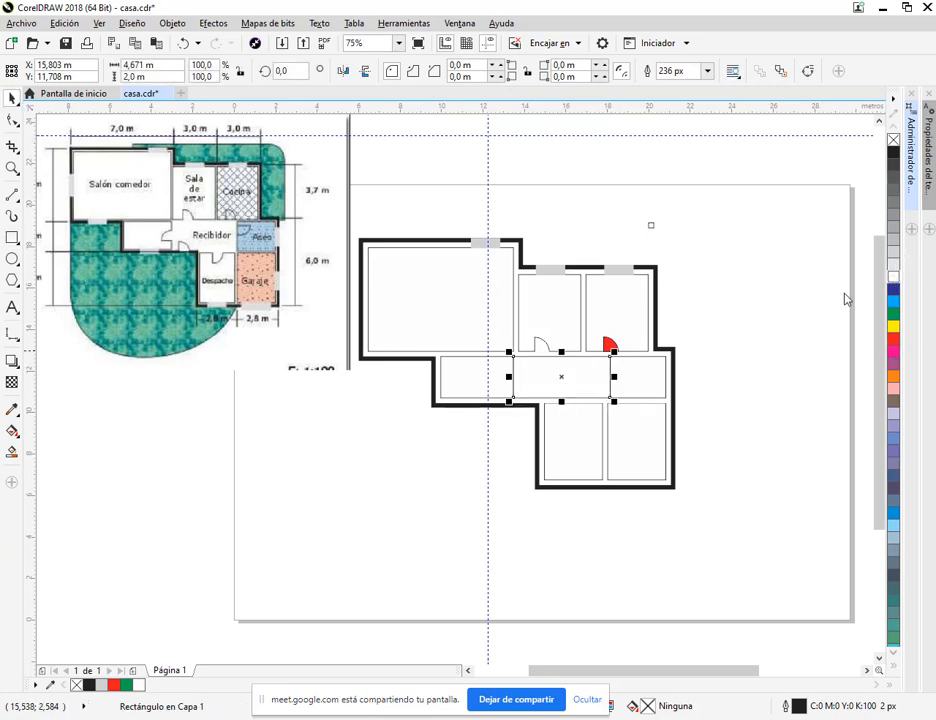
click(786, 322)
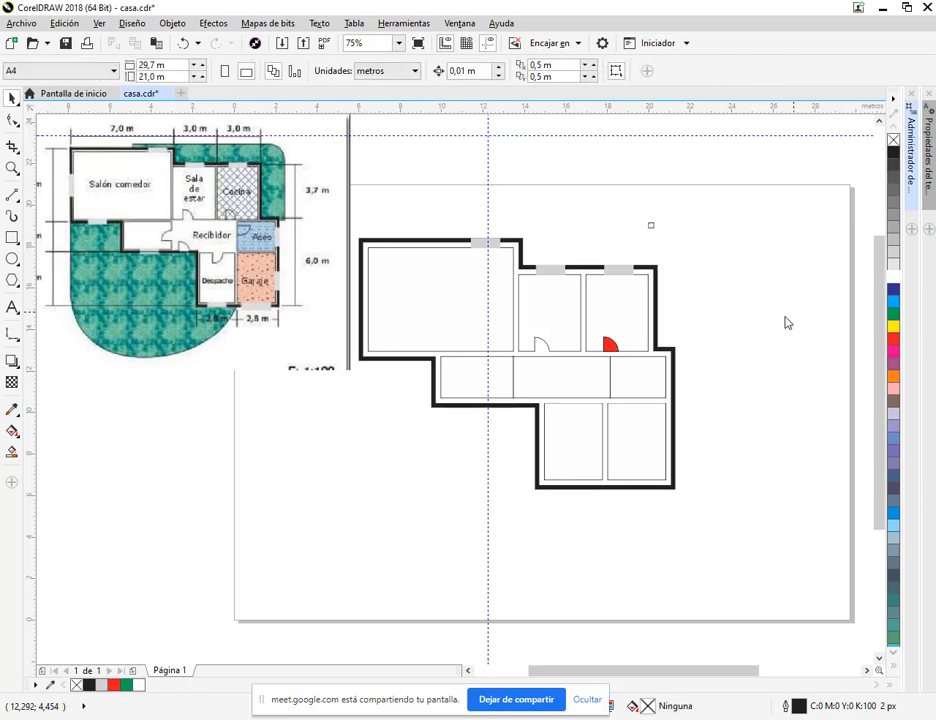
click(575, 373)
key(Delete)
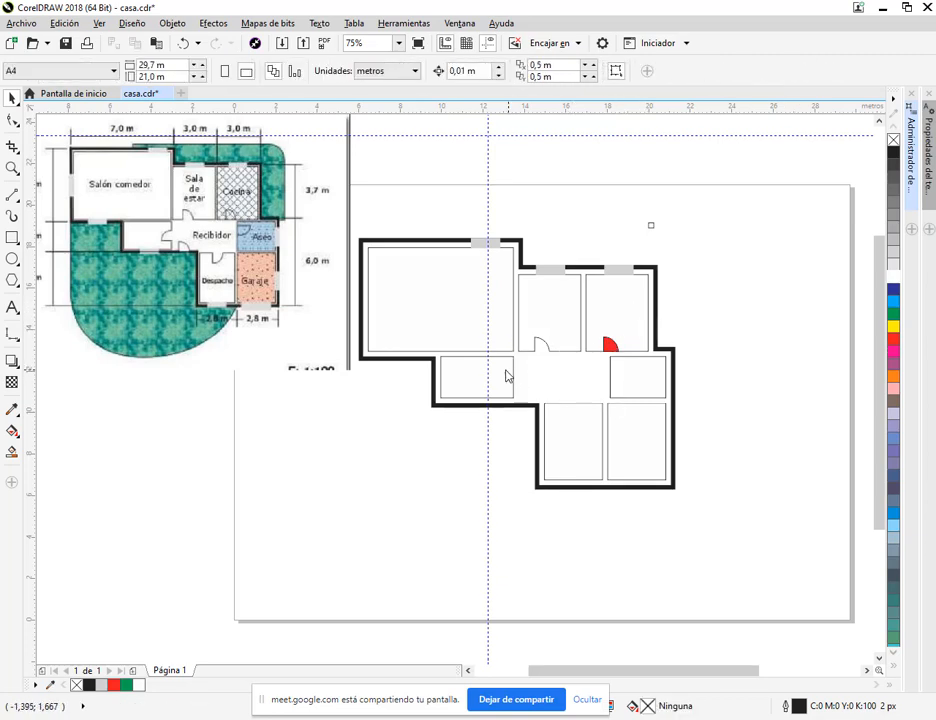
Step: Move the small 0.25 m spacer square up above the page, clear of the plan
click(612, 346)
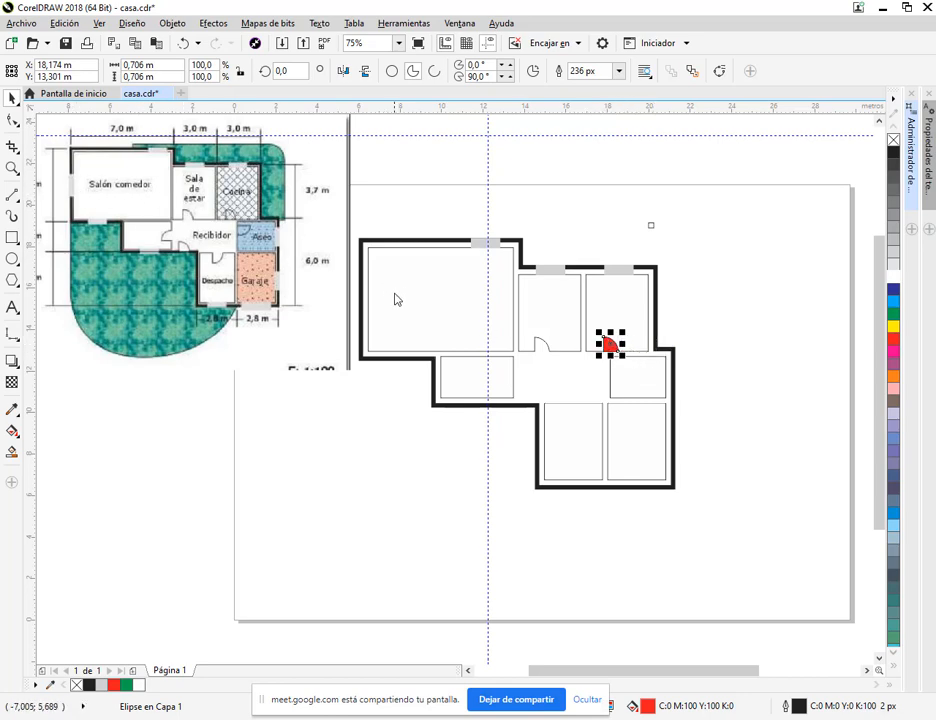
drag(315, 306, 206, 286)
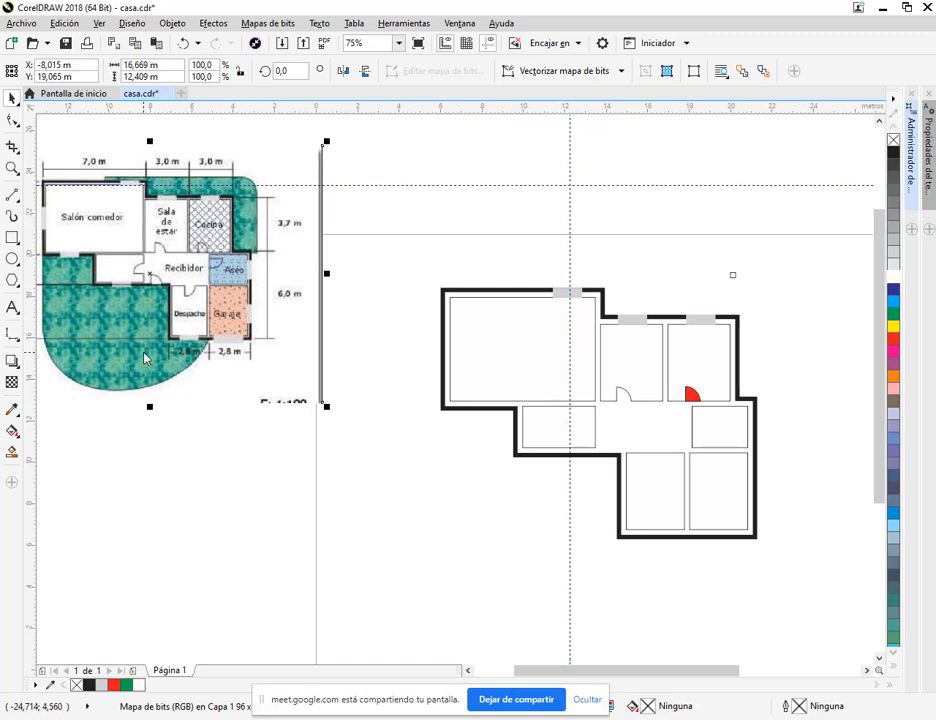
drag(733, 277, 735, 153)
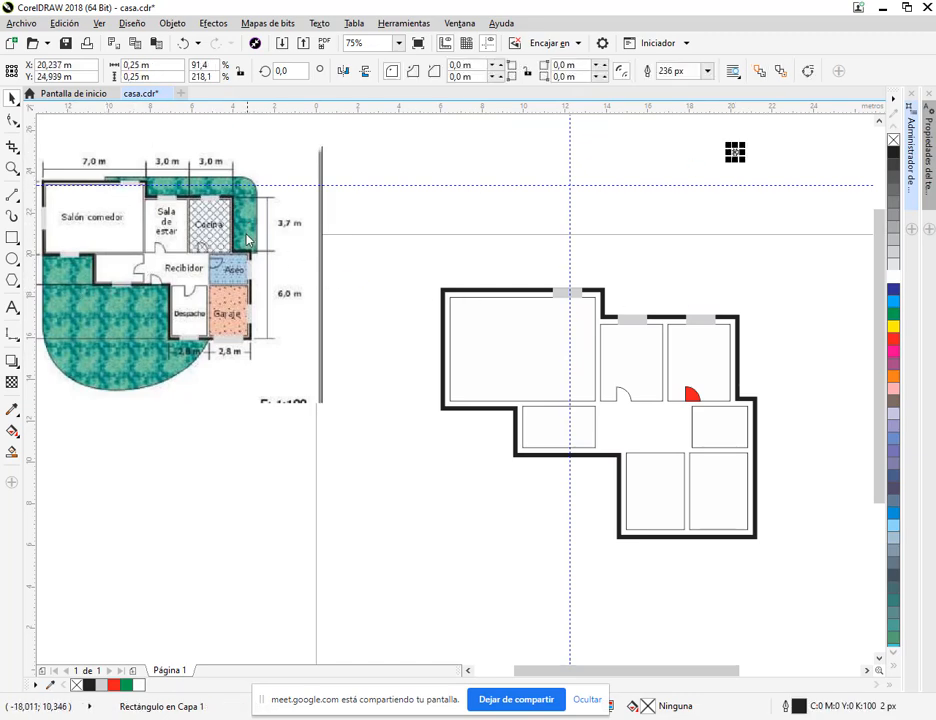
Step: Draw a garden rectangle about 10.5 by 5.9 m over the upper right rooms and round its upper right corner by 0.017 m
click(12, 237)
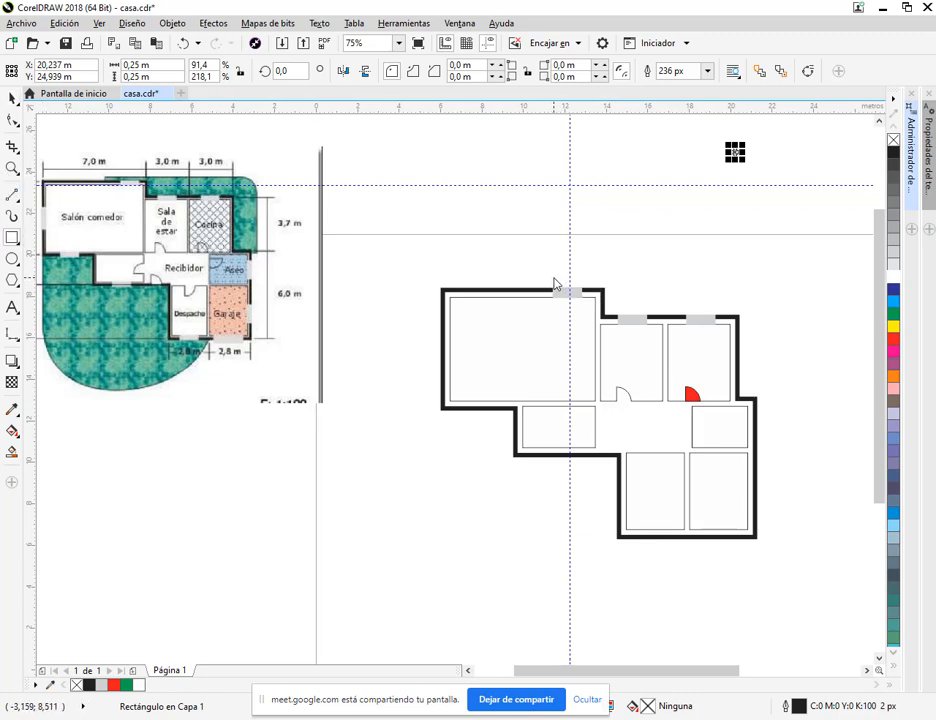
drag(554, 280, 772, 405)
drag(772, 406, 772, 404)
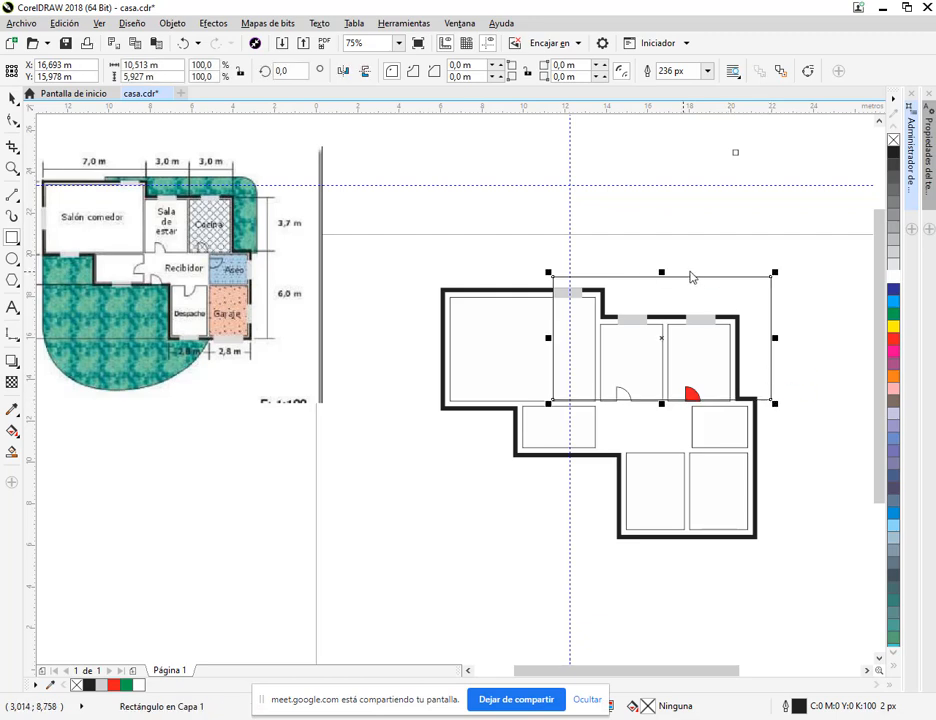
click(593, 63)
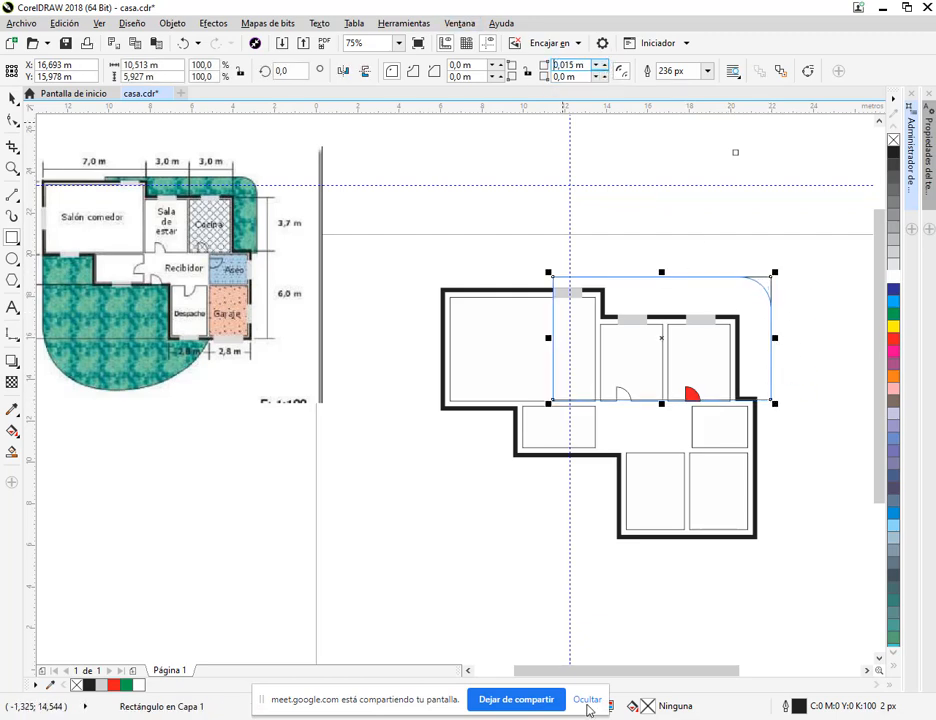
click(597, 63)
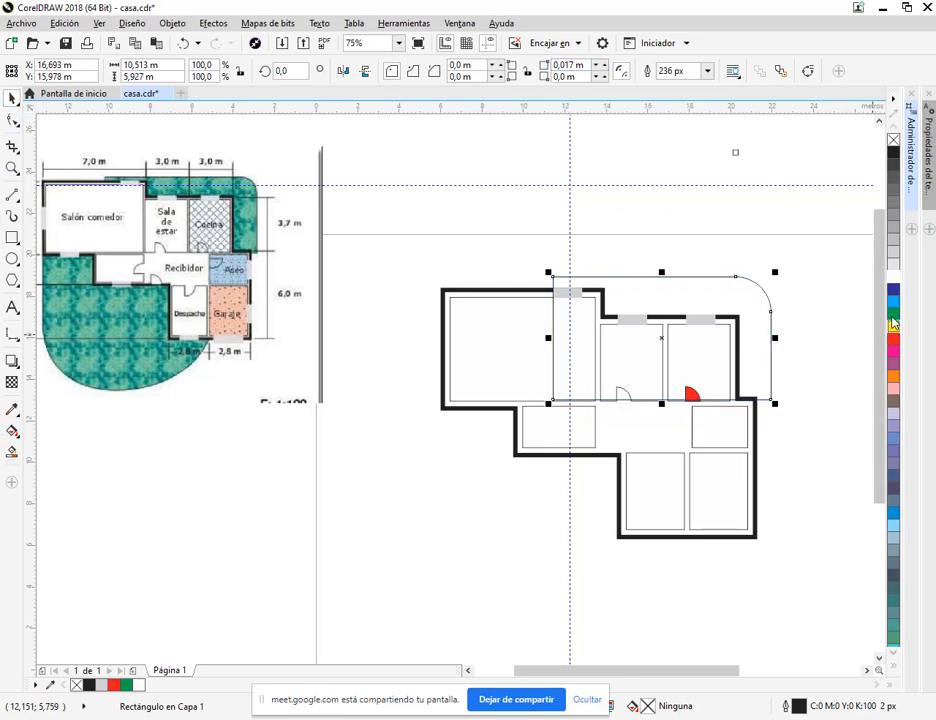
Step: Fill the rounded garden rectangle with green and move it behind the outer wall curve
click(893, 313)
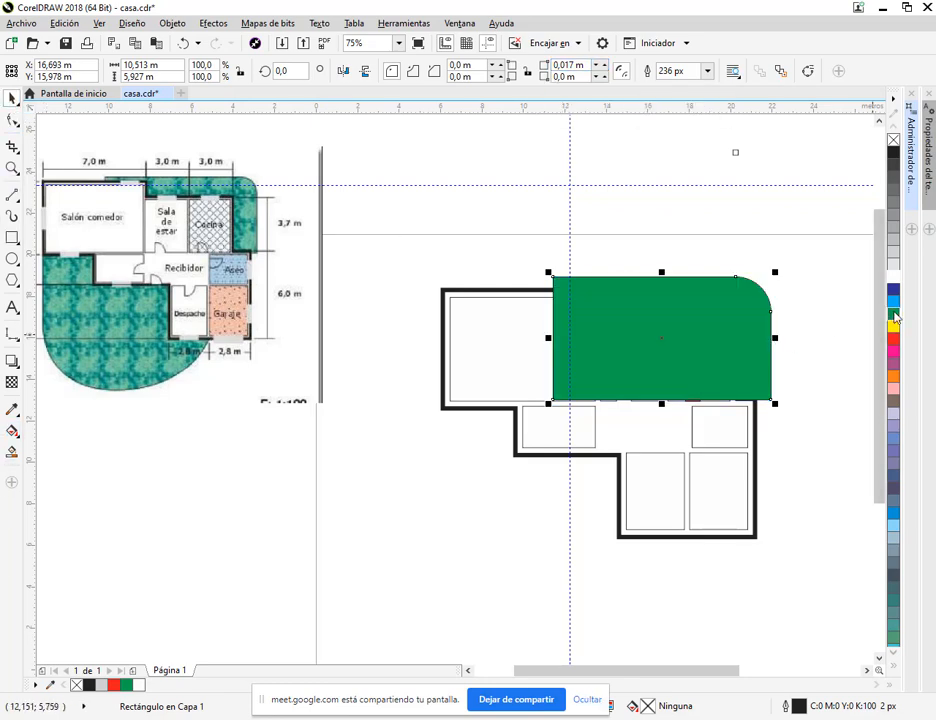
click(911, 124)
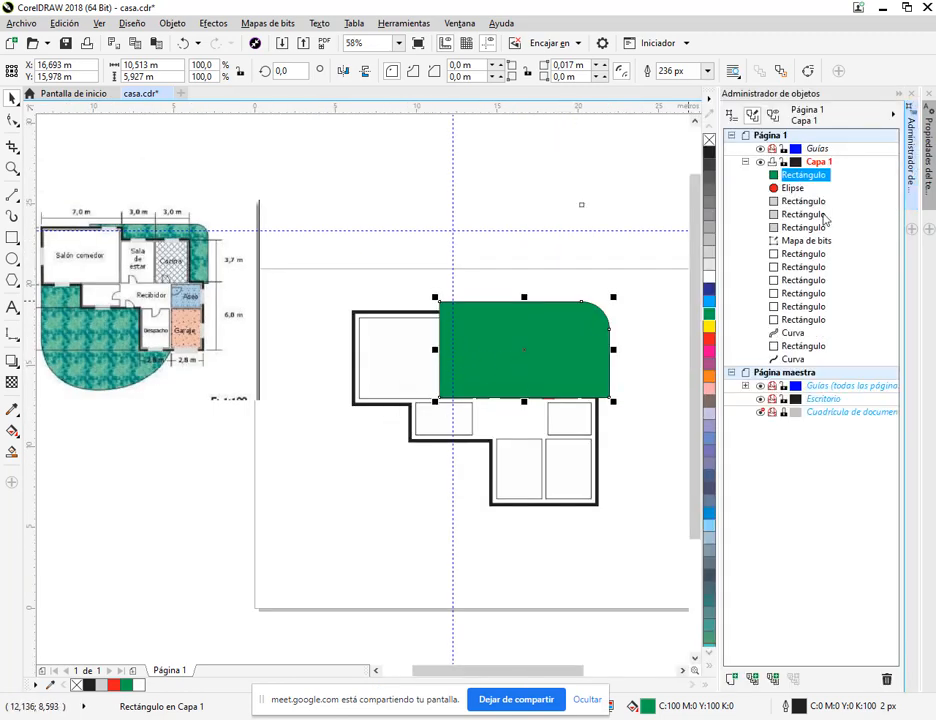
drag(814, 231, 797, 345)
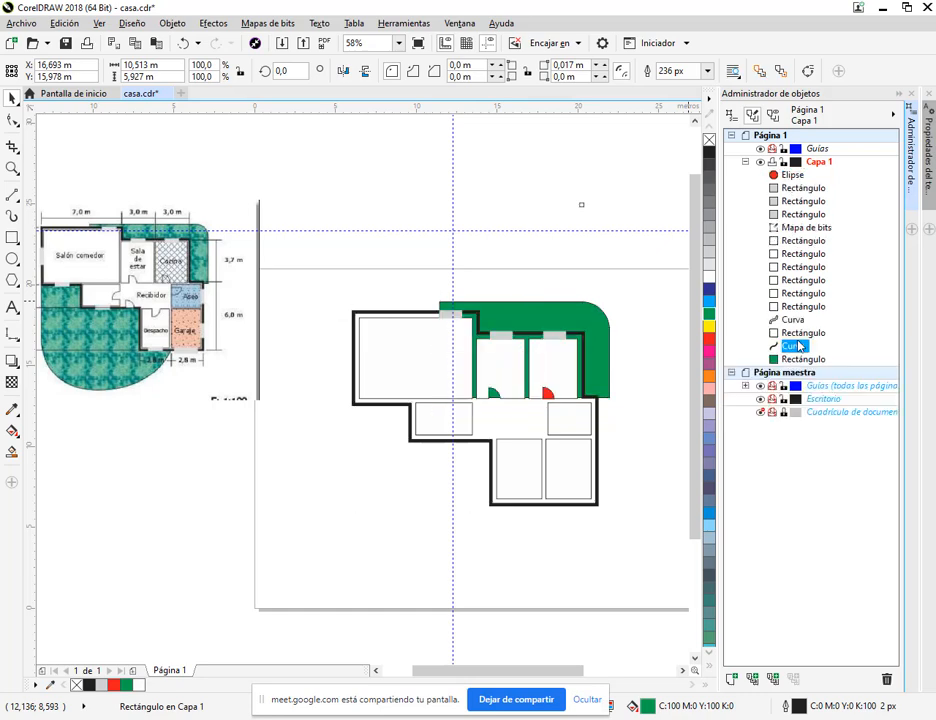
click(641, 330)
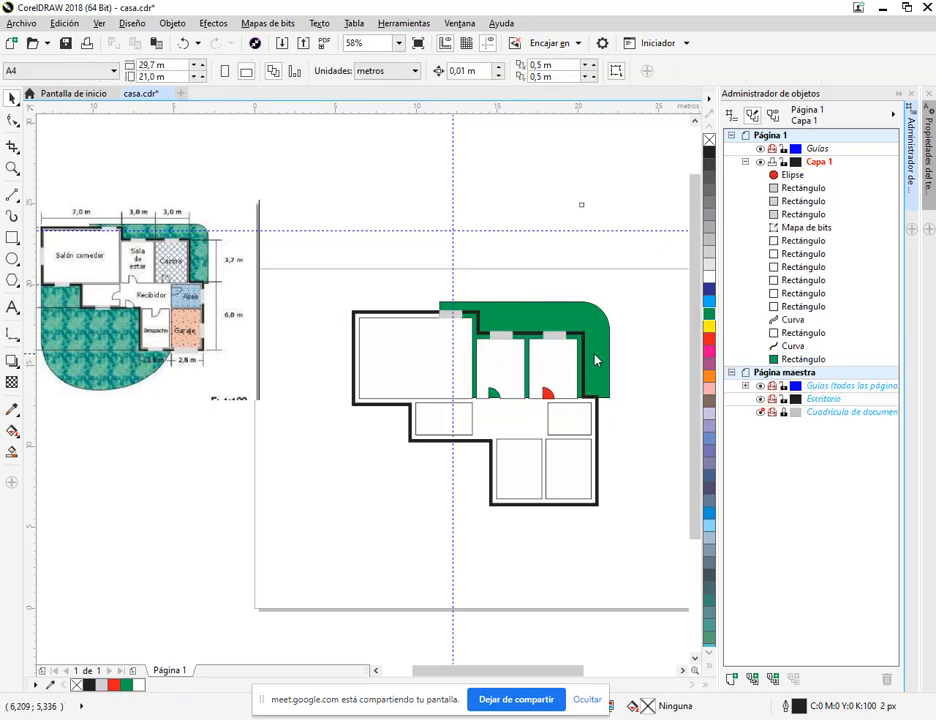
Step: Fill the outer wall curve with white and collapse the object manager
click(797, 346)
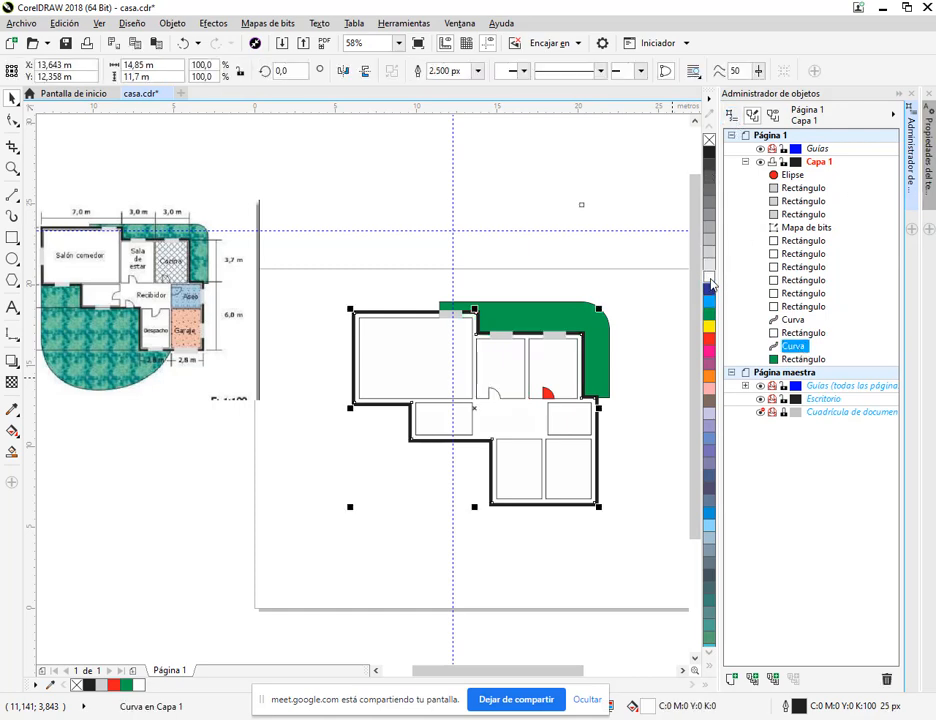
click(543, 365)
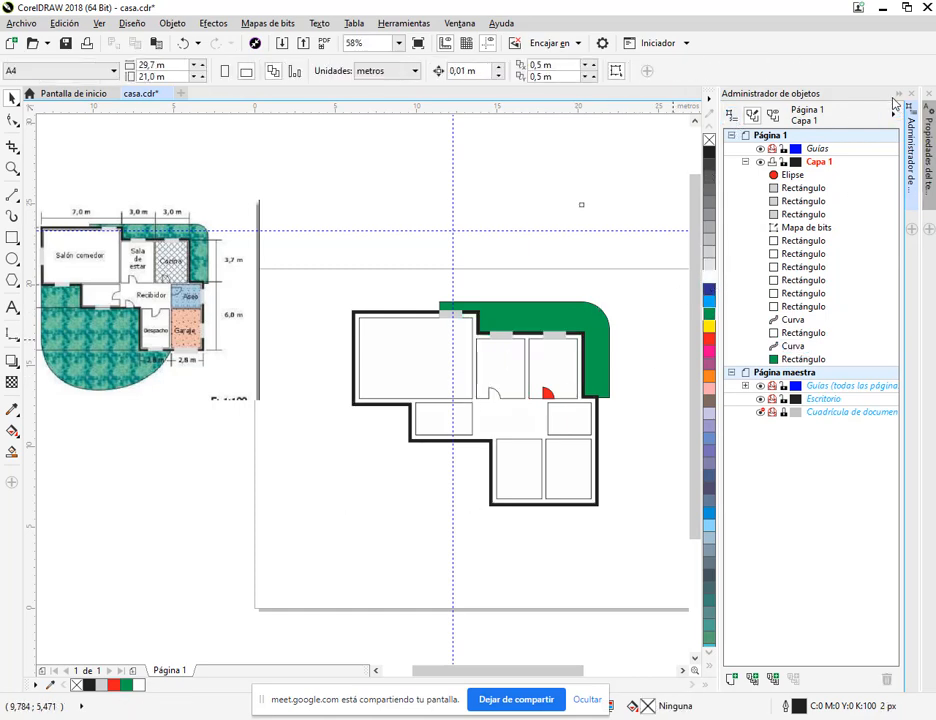
click(897, 94)
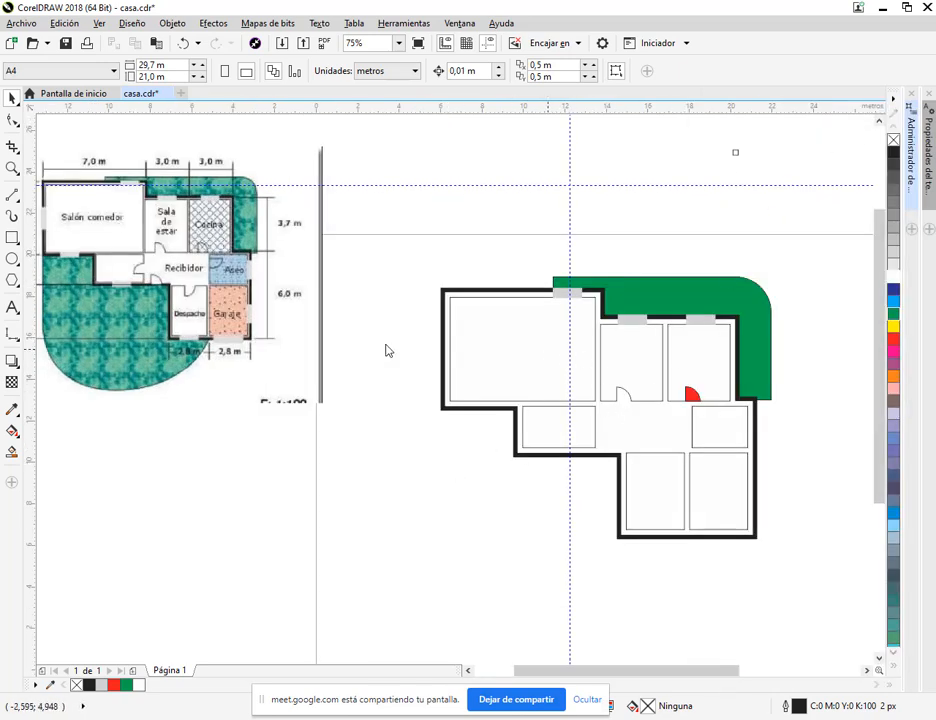
Step: Draw an open Bézier outline from the large room's lower left corner straight down and about 11.7 m across to the bottom wall
drag(292, 404, 318, 390)
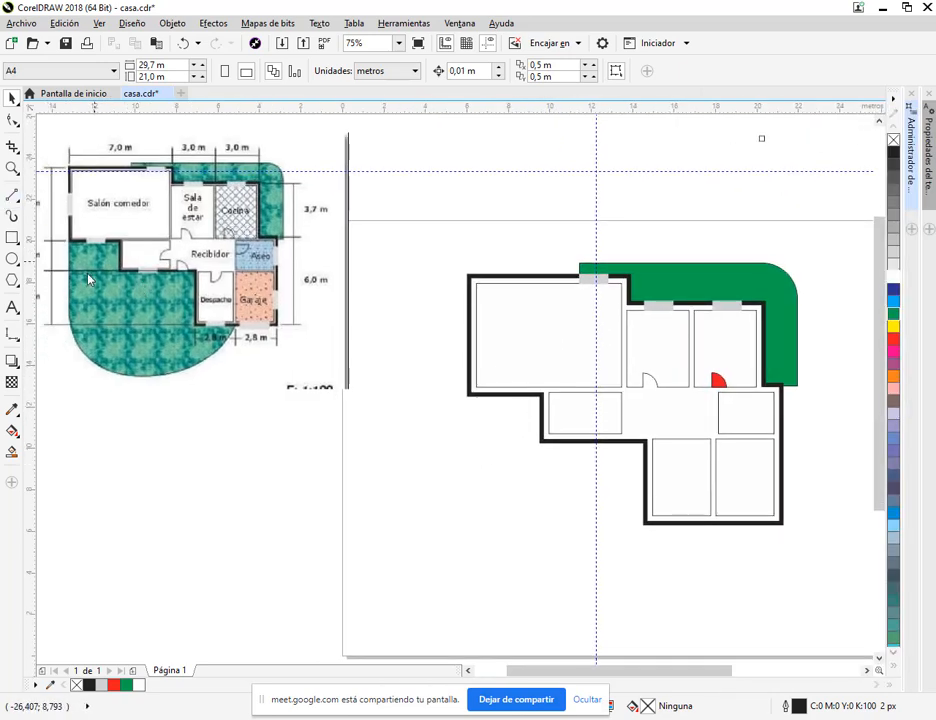
click(11, 239)
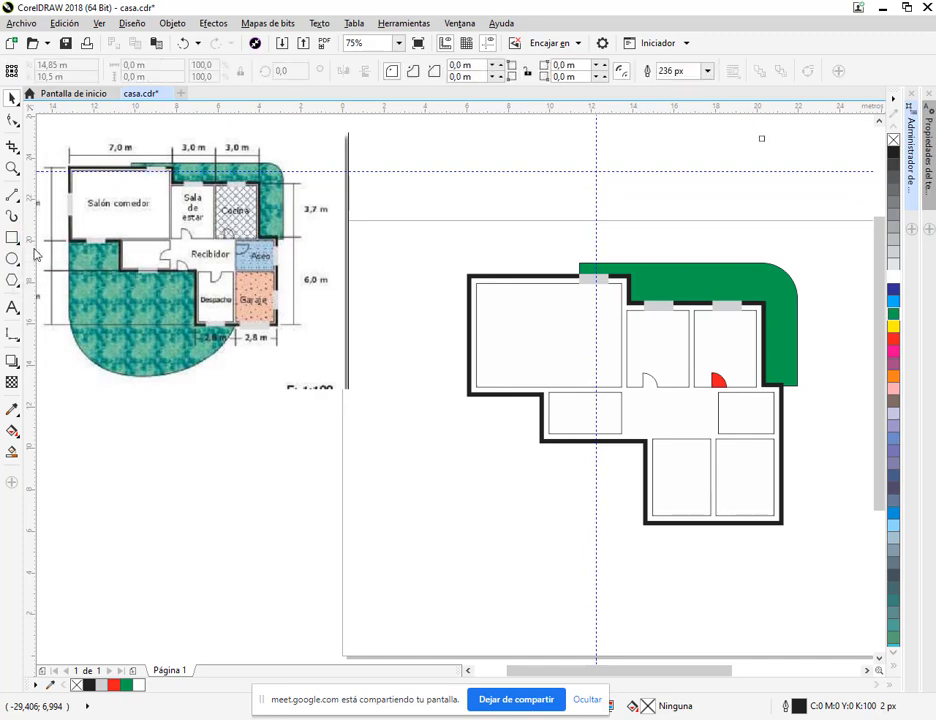
click(13, 195)
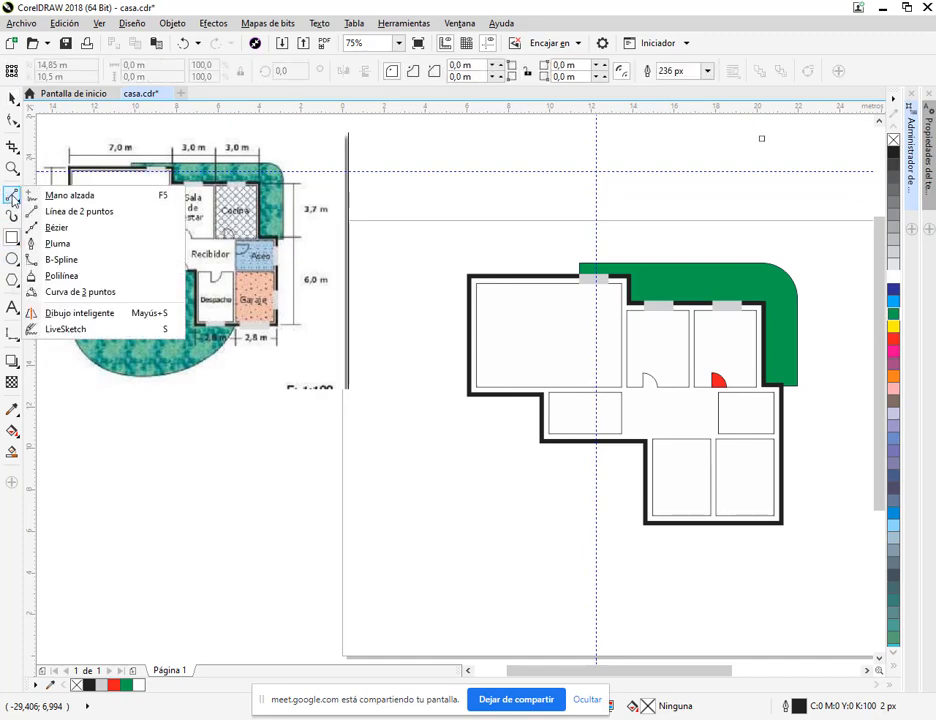
click(57, 228)
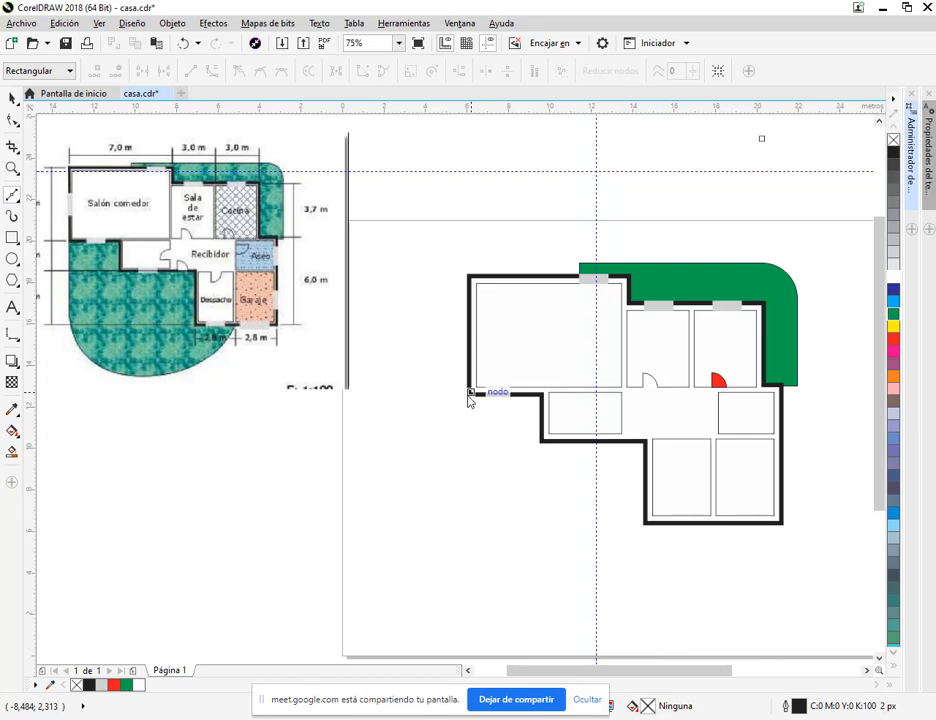
click(470, 401)
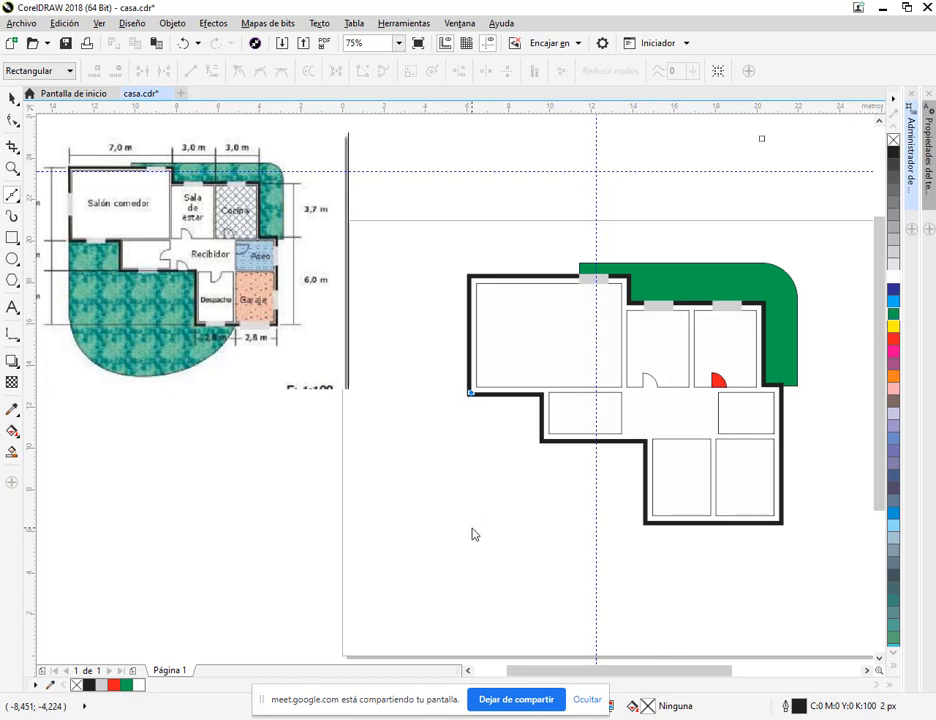
click(471, 521)
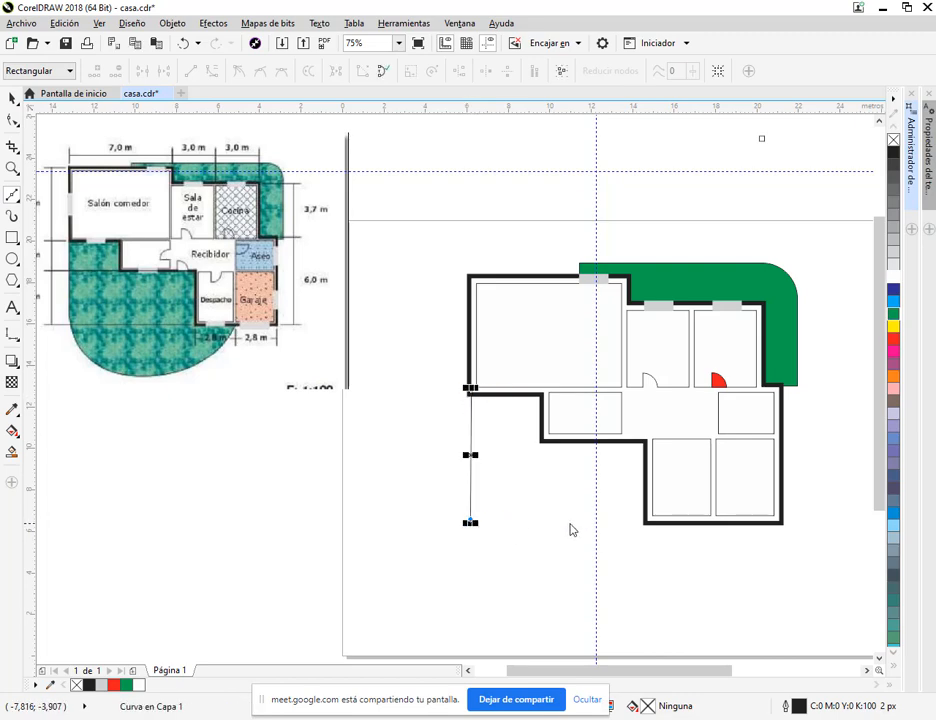
click(712, 521)
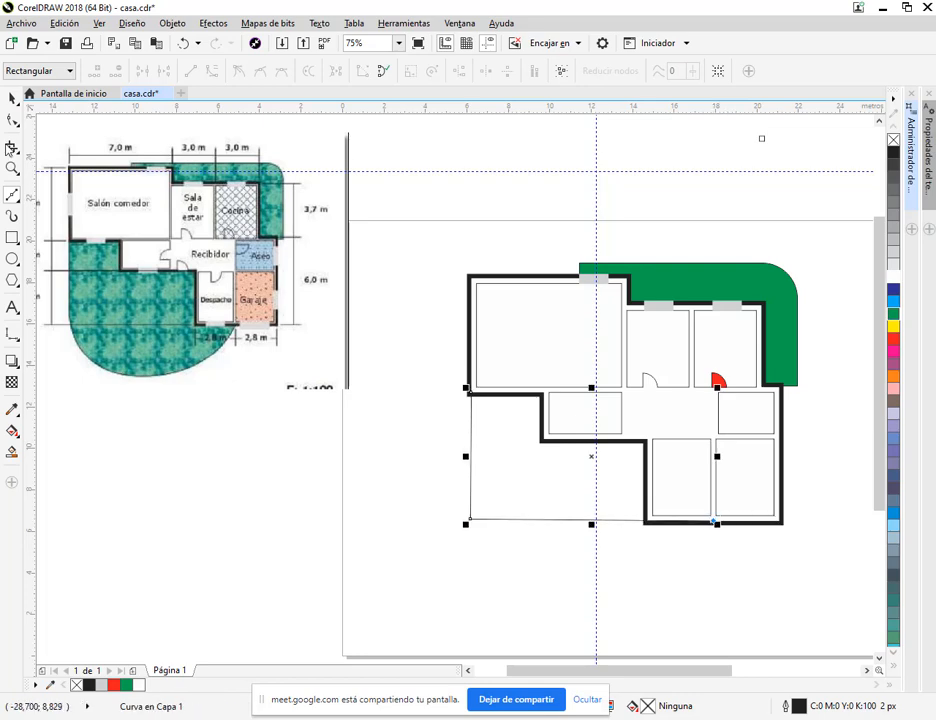
Step: Convert the outline's bottom segment to a curve and bulge it downward into a rounded garden edge, about 10.4 m high overall
click(13, 121)
drag(632, 506, 573, 406)
click(484, 420)
right_click(484, 420)
click(503, 441)
click(502, 421)
drag(503, 421, 568, 505)
scroll(504, 504, down, 2)
click(578, 462)
drag(493, 531, 474, 525)
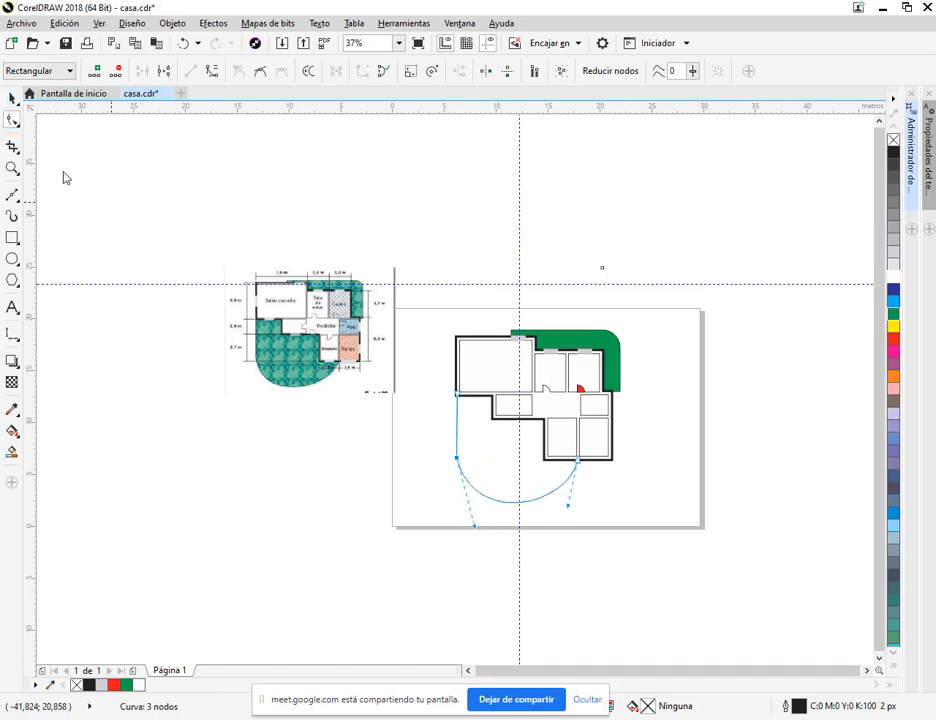
Step: Assign the green fill (Verde) to the open garden curve, then try moving it off the plan and undo that move
click(12, 98)
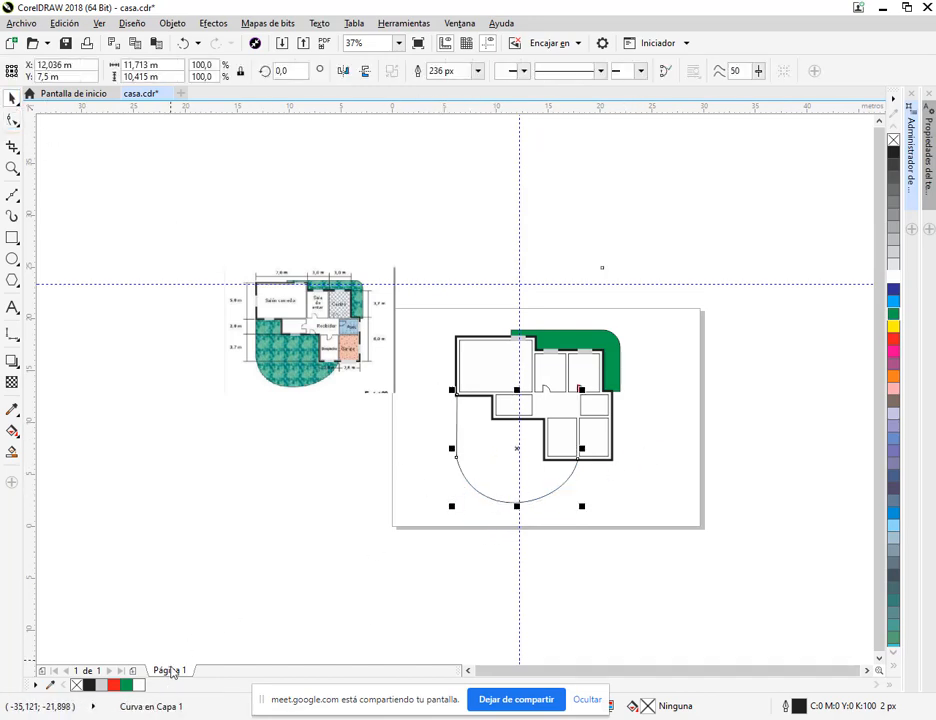
double_click(127, 687)
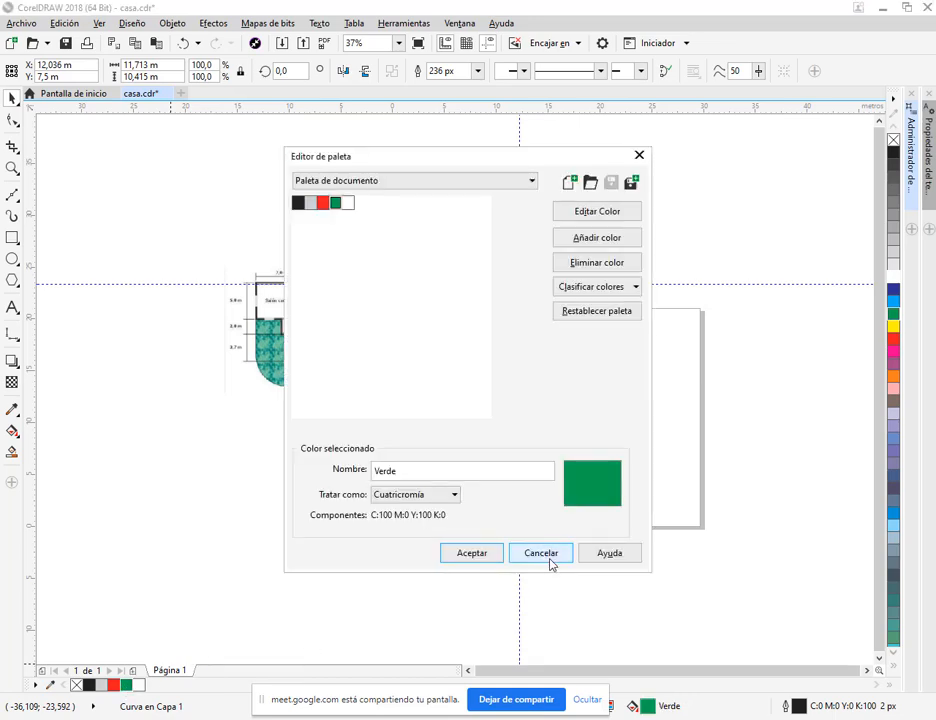
click(552, 560)
drag(517, 447, 396, 495)
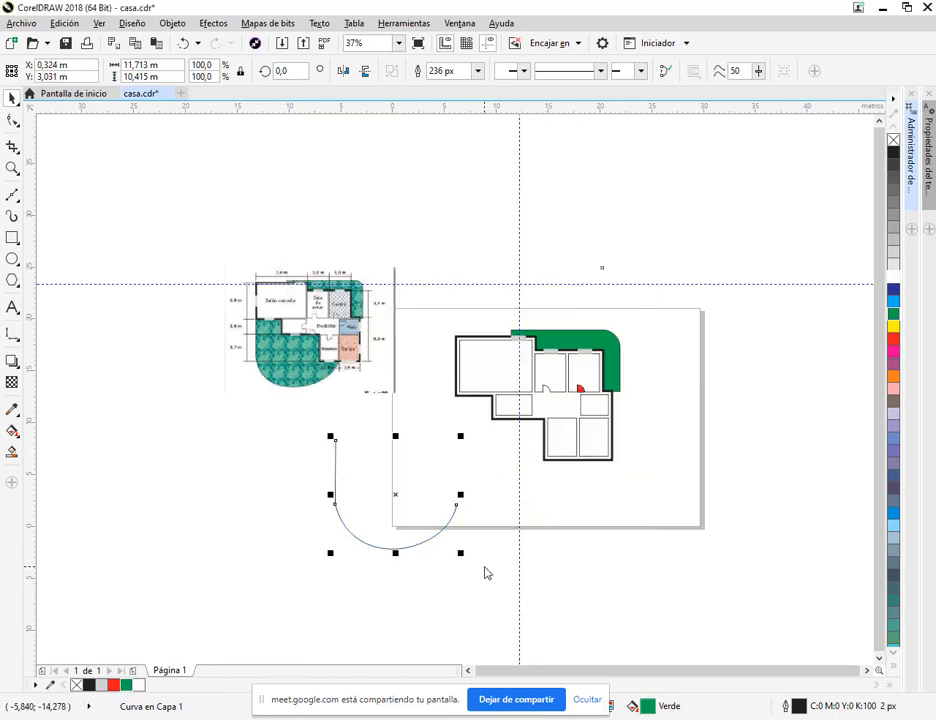
key(ctrl+z)
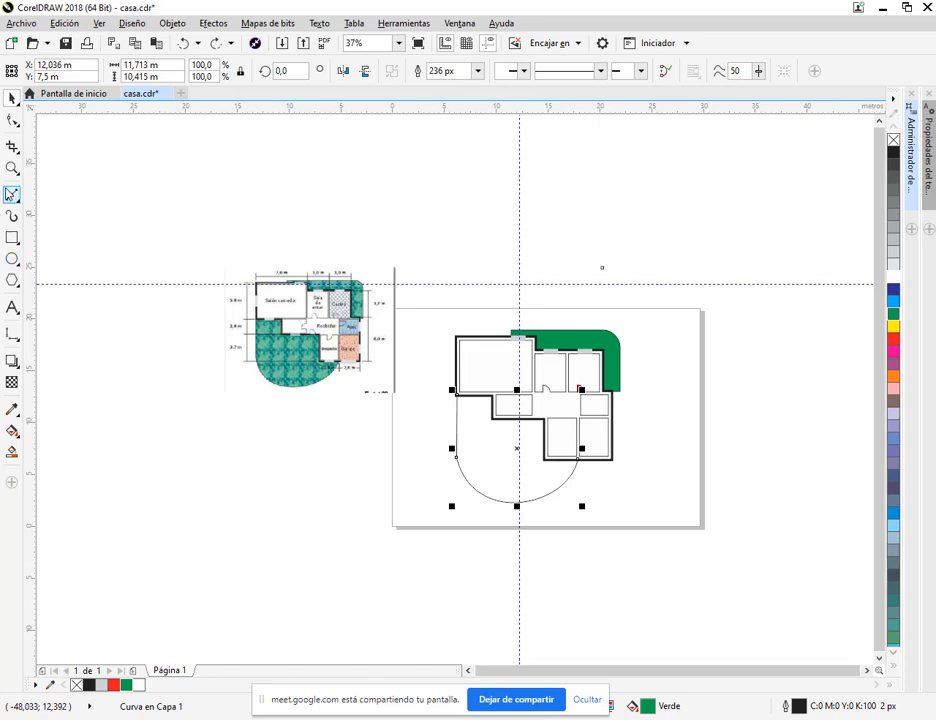
Step: Close the garden curve with segments running through the house back to its starting node, about 12 by 11.5 m overall
click(10, 193)
drag(580, 466, 501, 383)
click(457, 395)
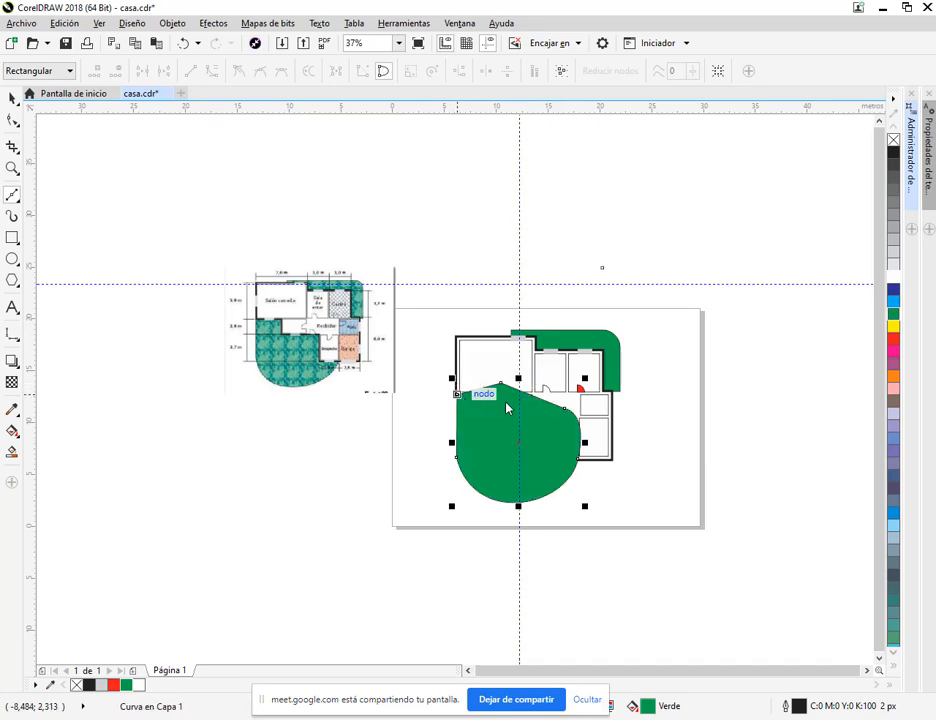
Step: Move the closed green garden curve behind the outer wall curve in the stacking order and collapse the object manager
click(12, 97)
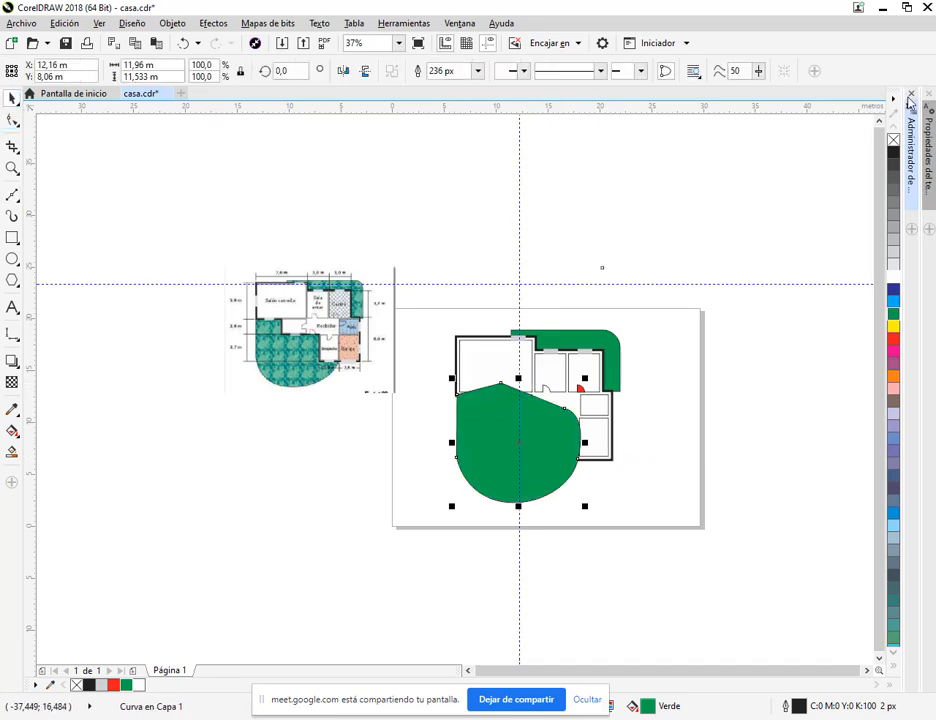
click(911, 150)
drag(795, 187, 800, 372)
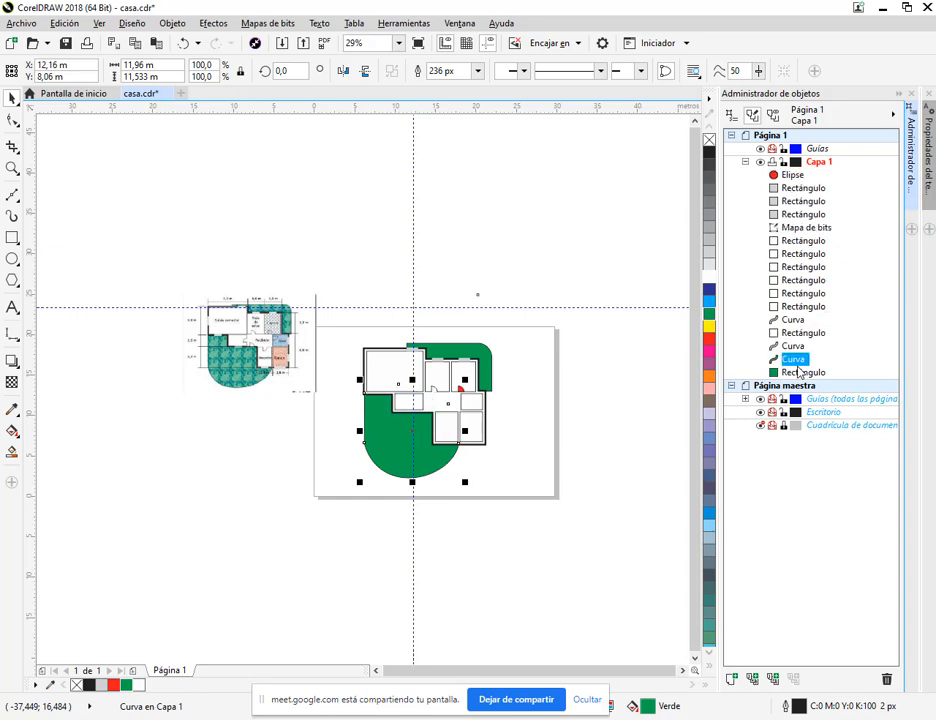
click(899, 94)
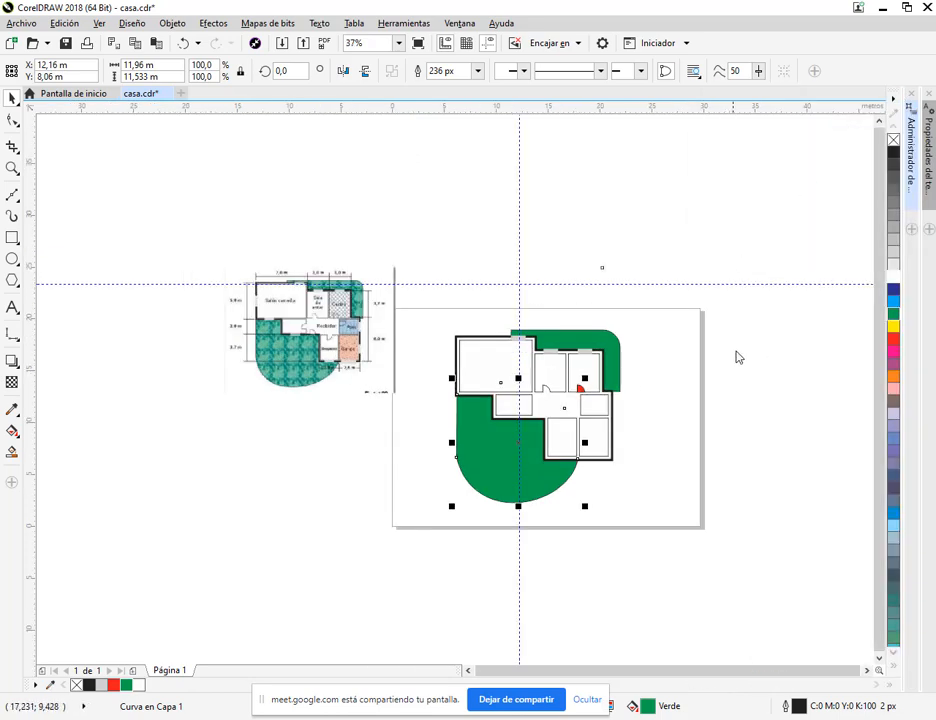
Step: Examine how the two green garden areas, the outer wall and the windows fit together on the plan
click(735, 355)
scroll(519, 431, up, 3)
click(456, 469)
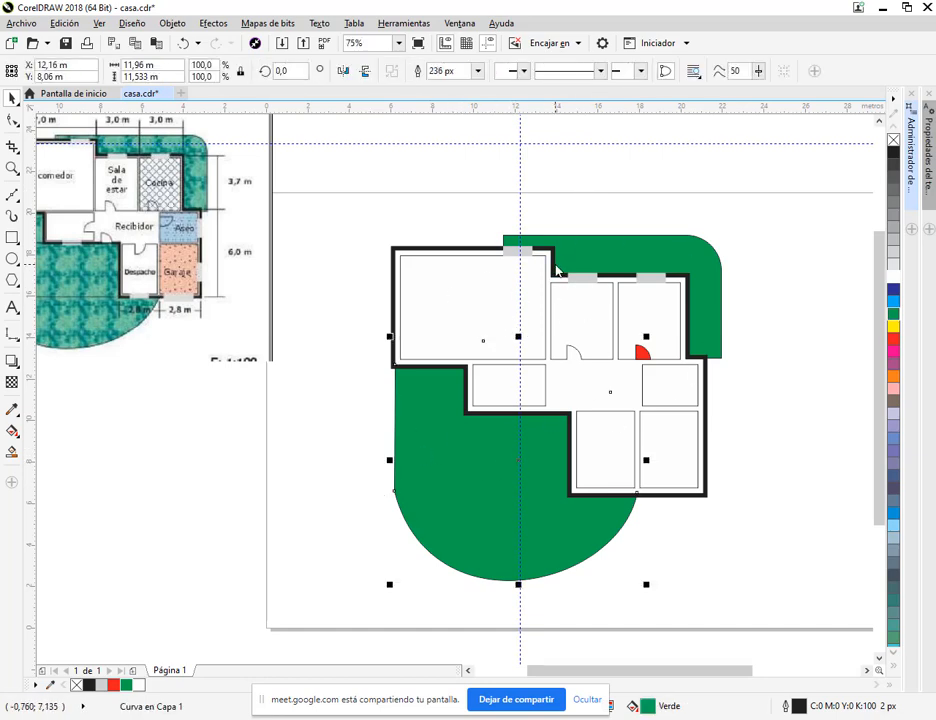
click(557, 270)
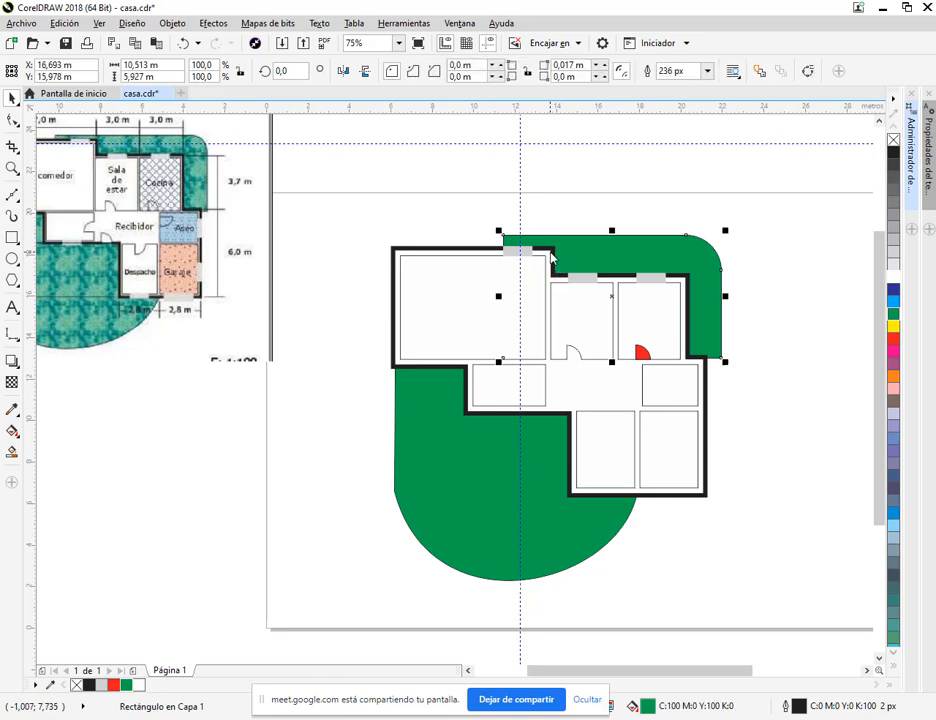
click(551, 256)
click(824, 349)
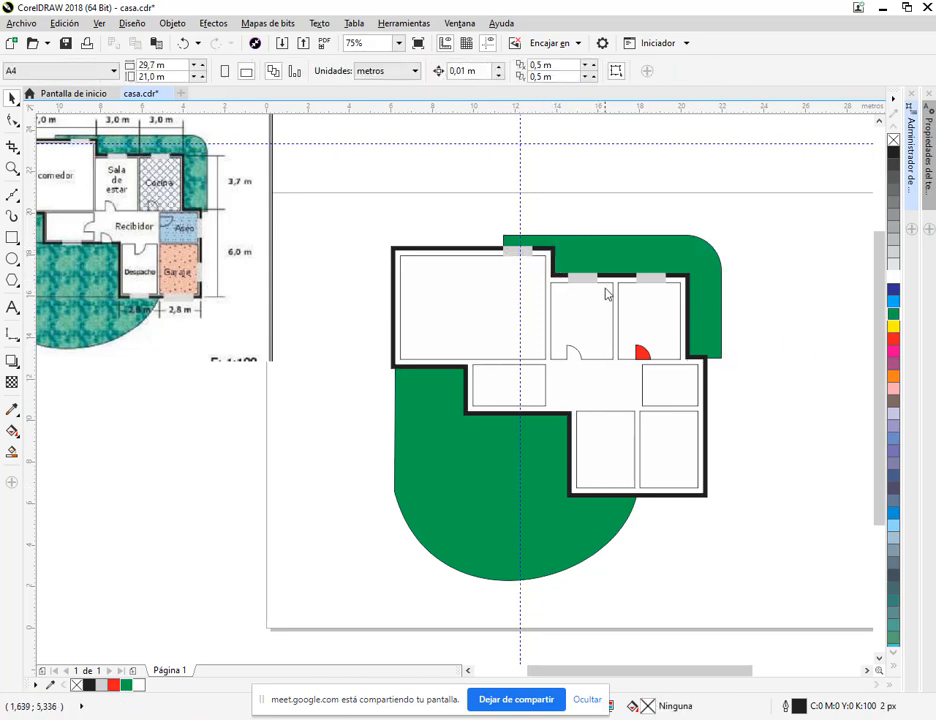
click(707, 381)
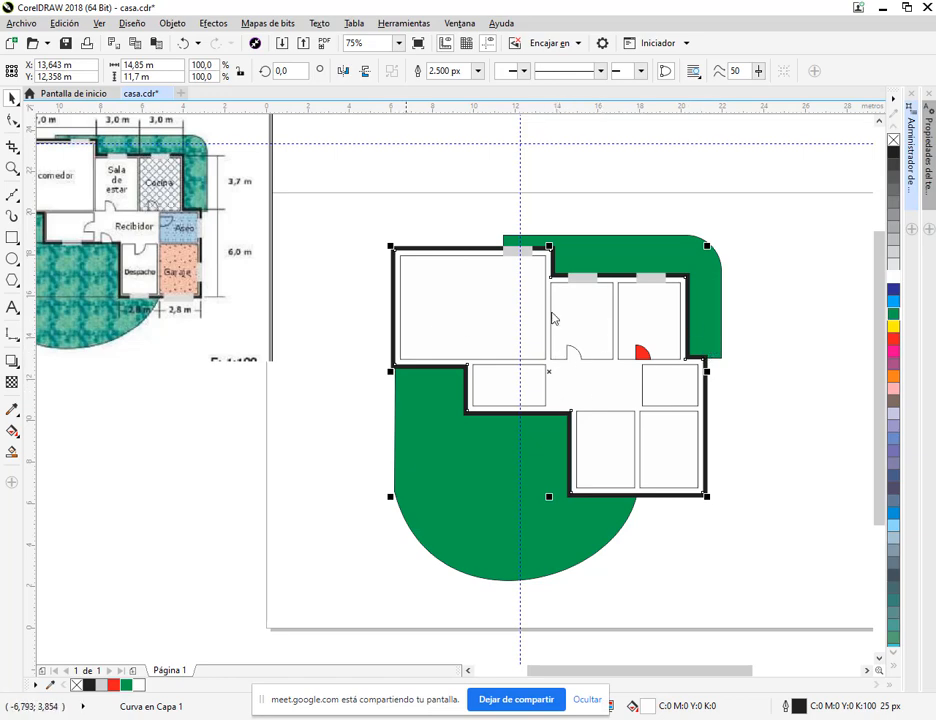
click(323, 268)
drag(468, 366, 504, 406)
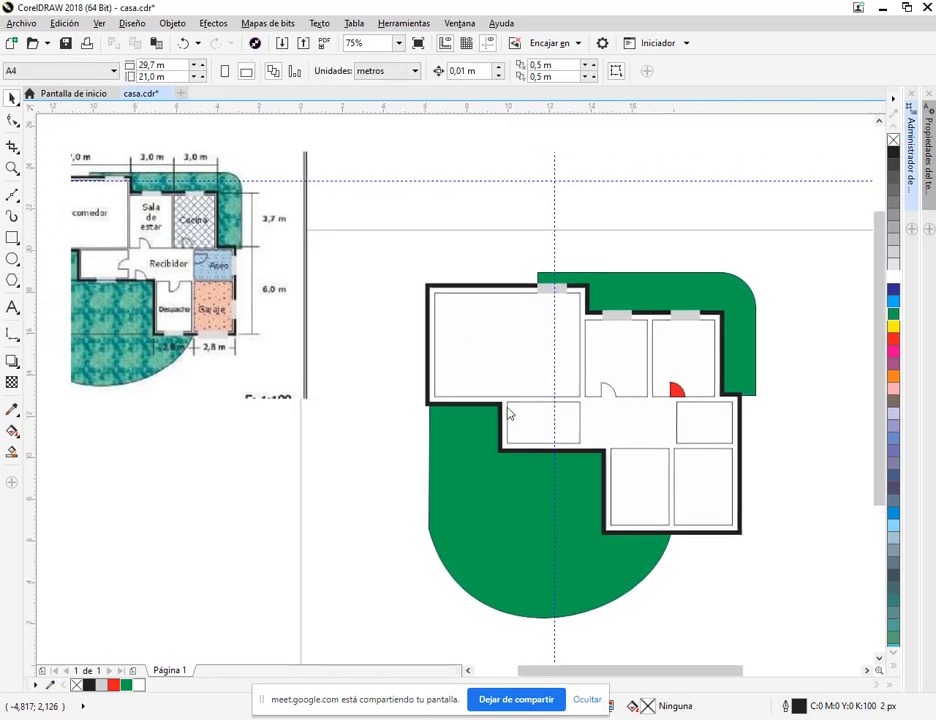
scroll(603, 390, up, 2)
drag(648, 376, 552, 466)
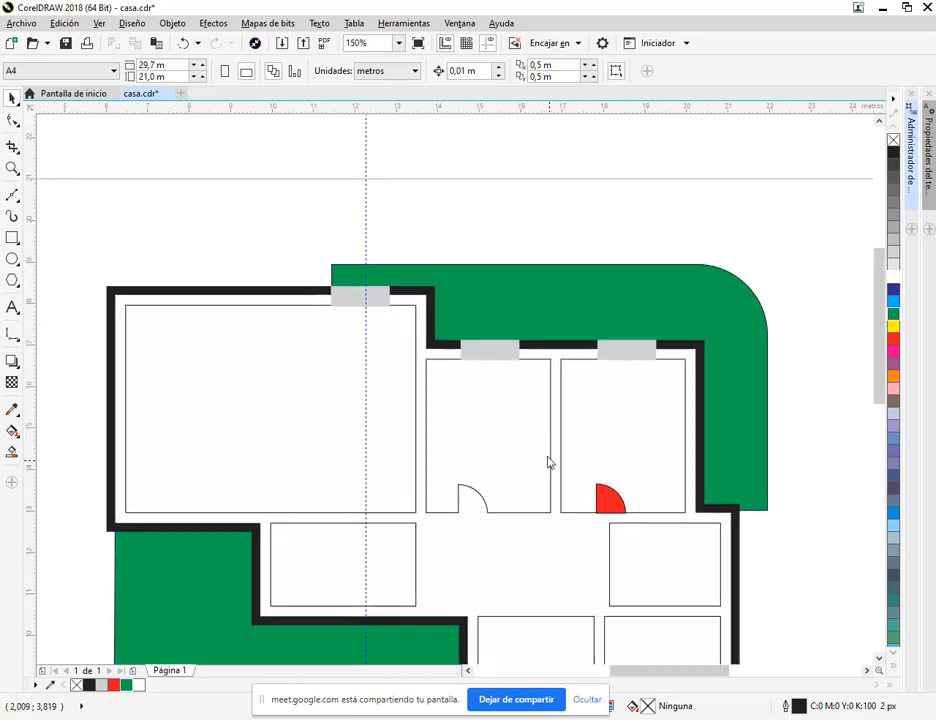
scroll(535, 445, down, 2)
Step: Dimension the inner width of the large upper left room, placing the dimension line above the plan
click(12, 336)
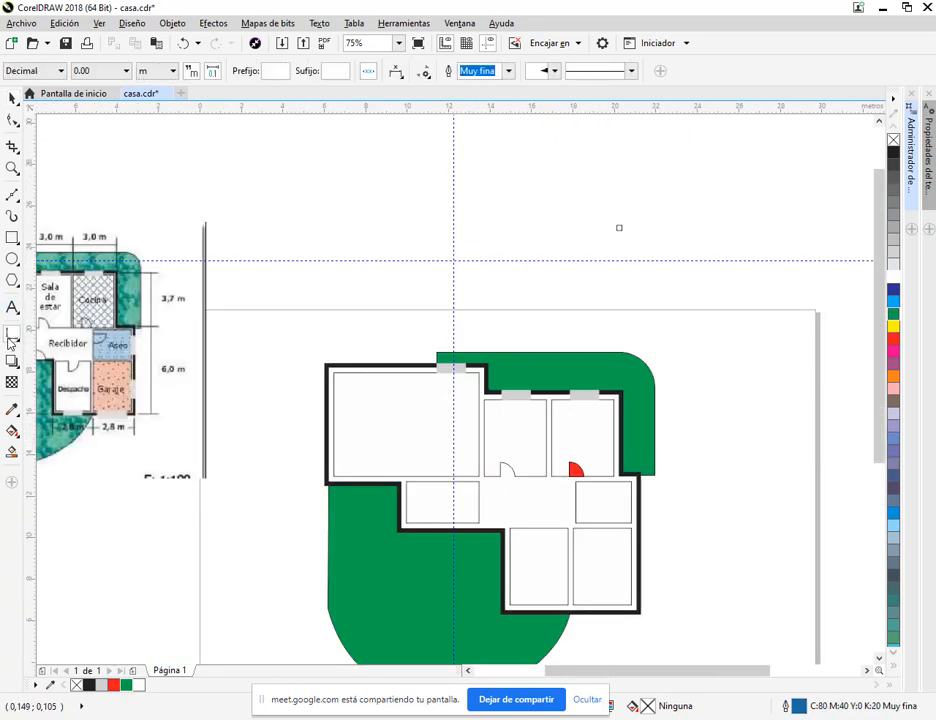
click(12, 341)
click(115, 349)
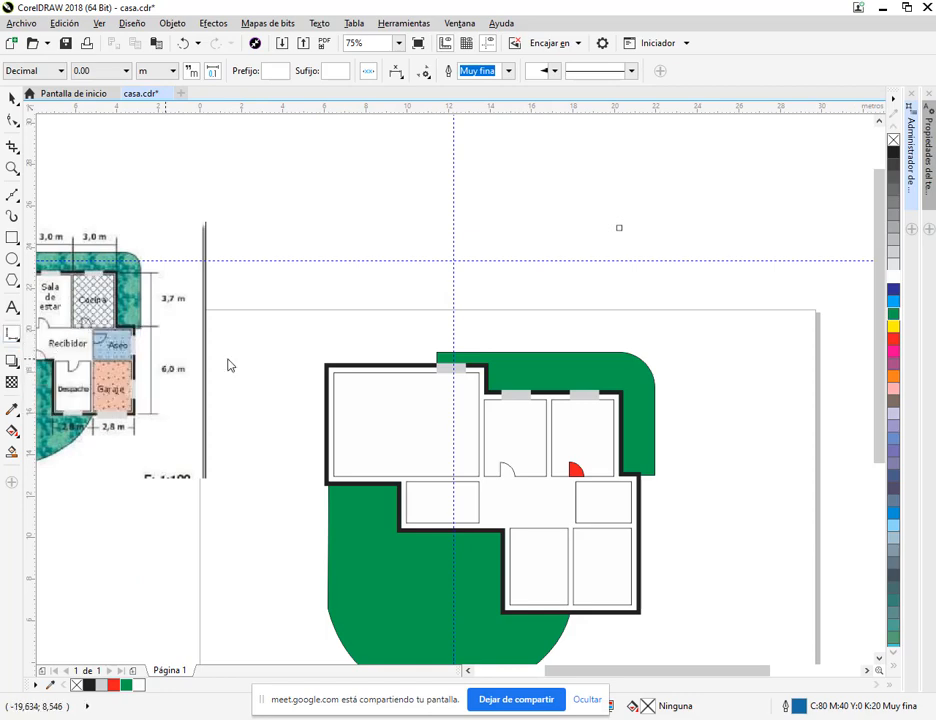
click(337, 372)
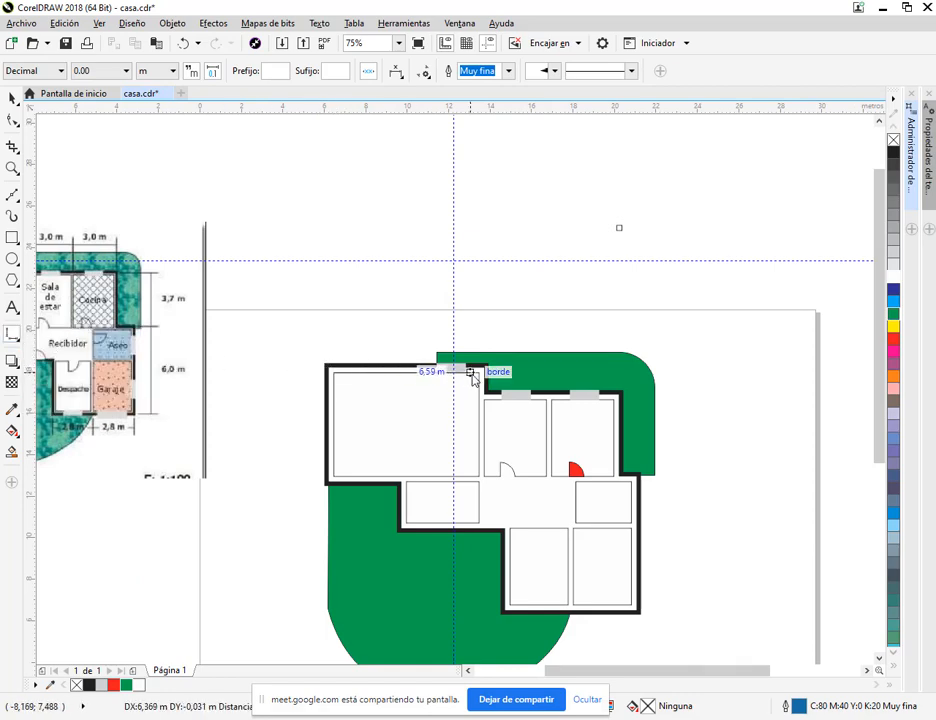
click(479, 370)
click(467, 298)
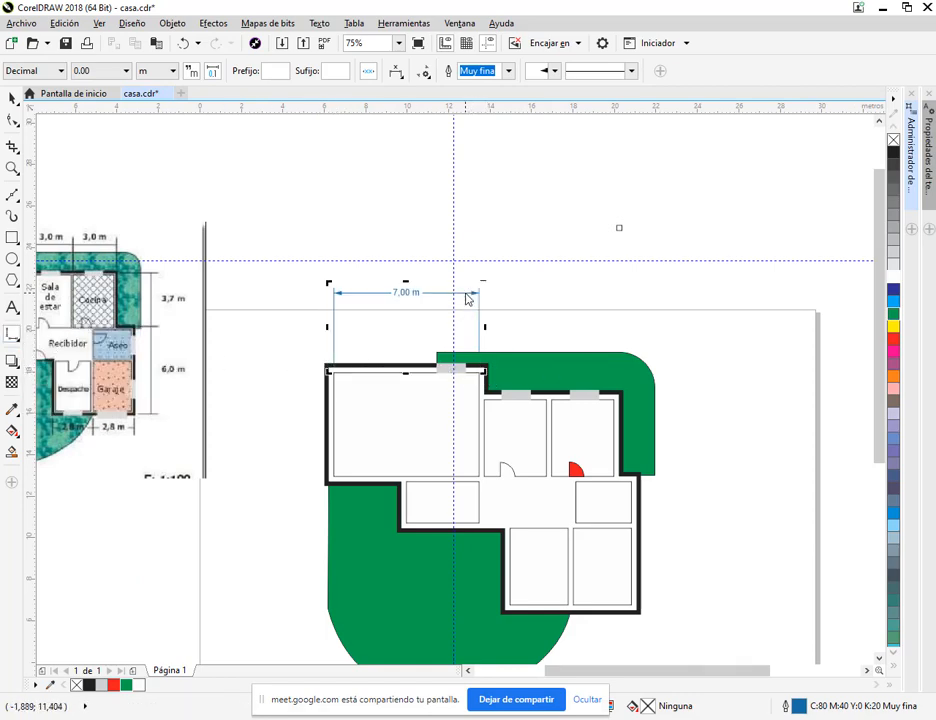
Step: Dimension the inner width of the middle upper room, in line with the large room's dimension
click(485, 399)
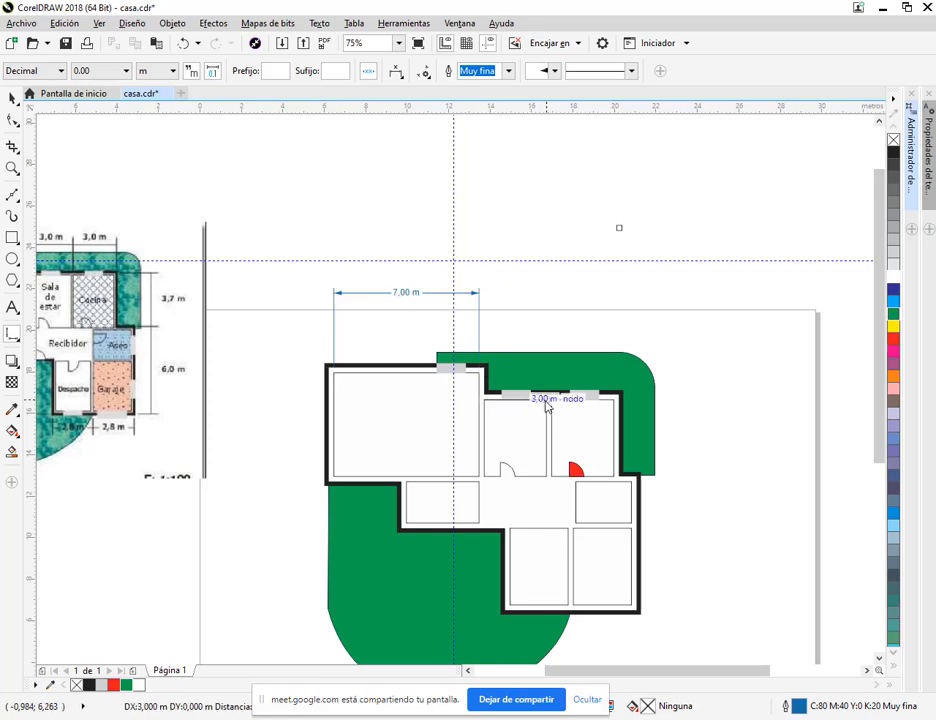
click(546, 400)
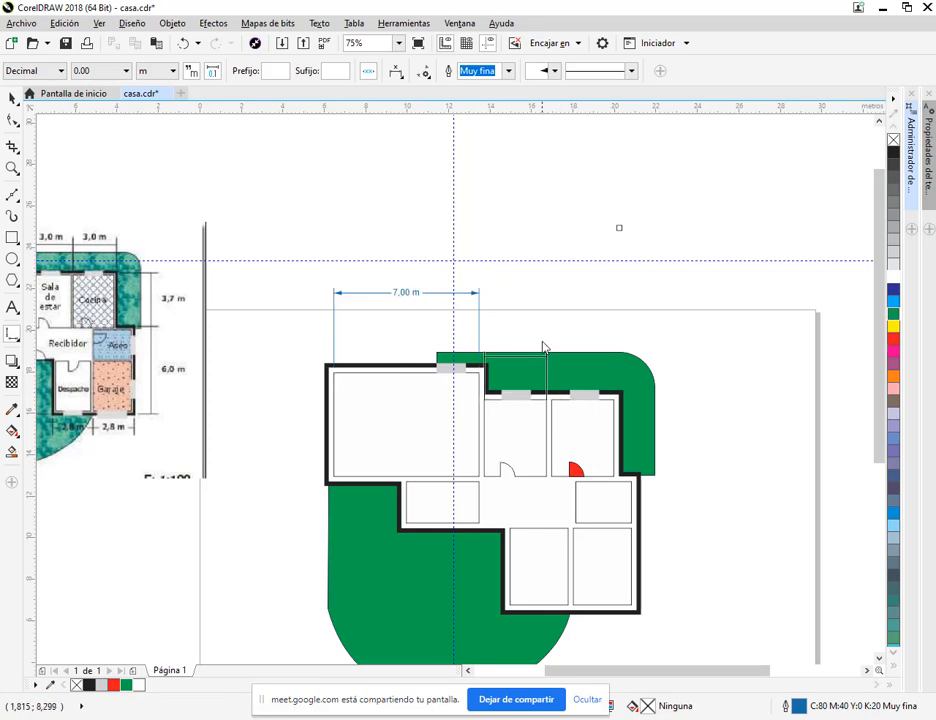
click(480, 297)
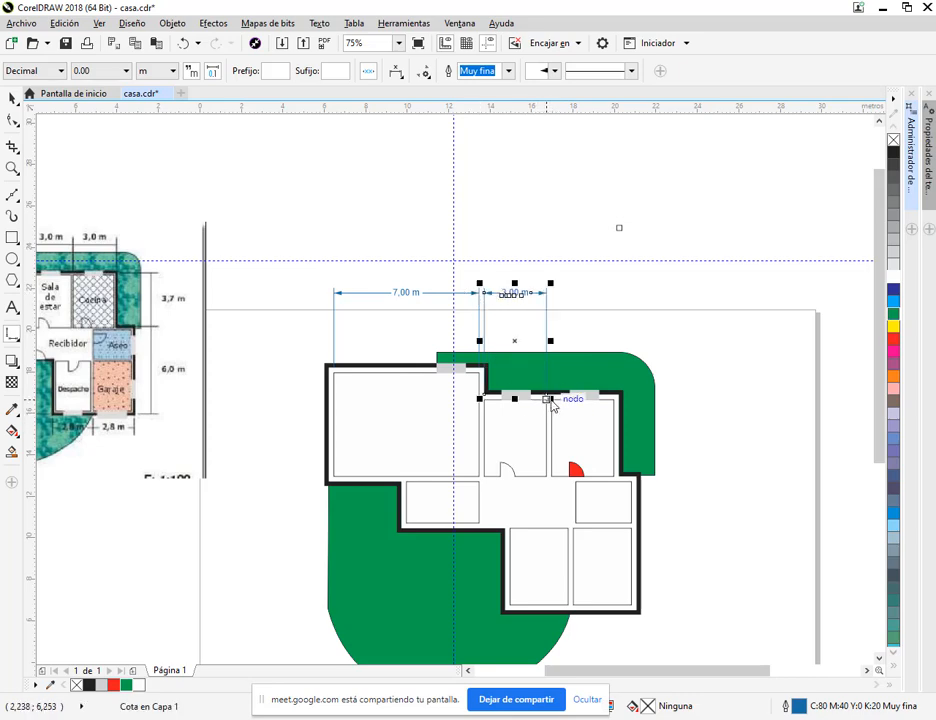
click(612, 400)
click(551, 400)
click(547, 293)
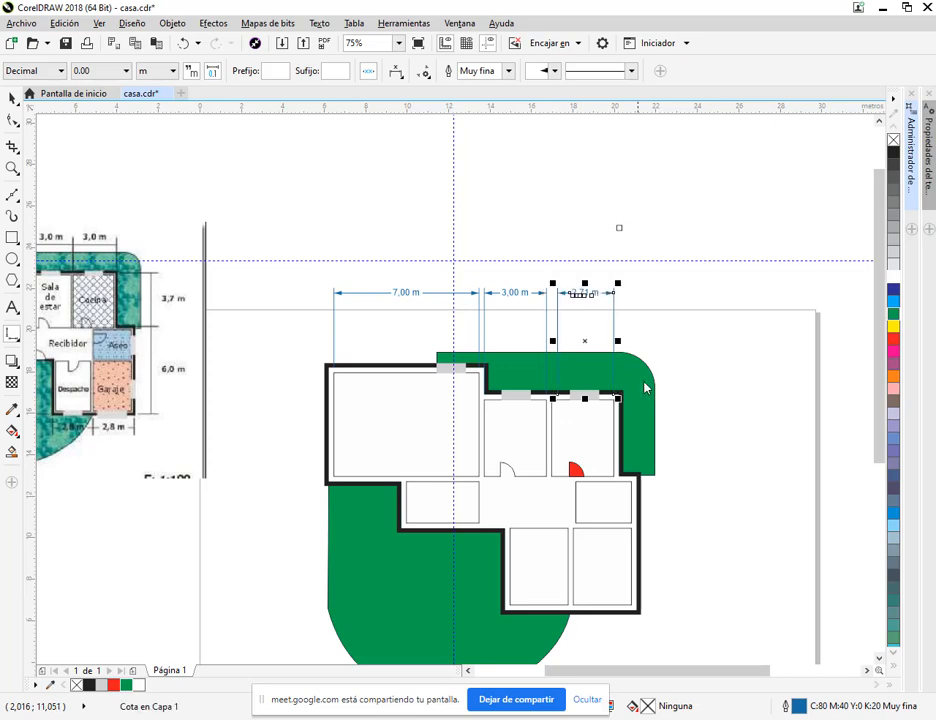
scroll(640, 380, up, 2)
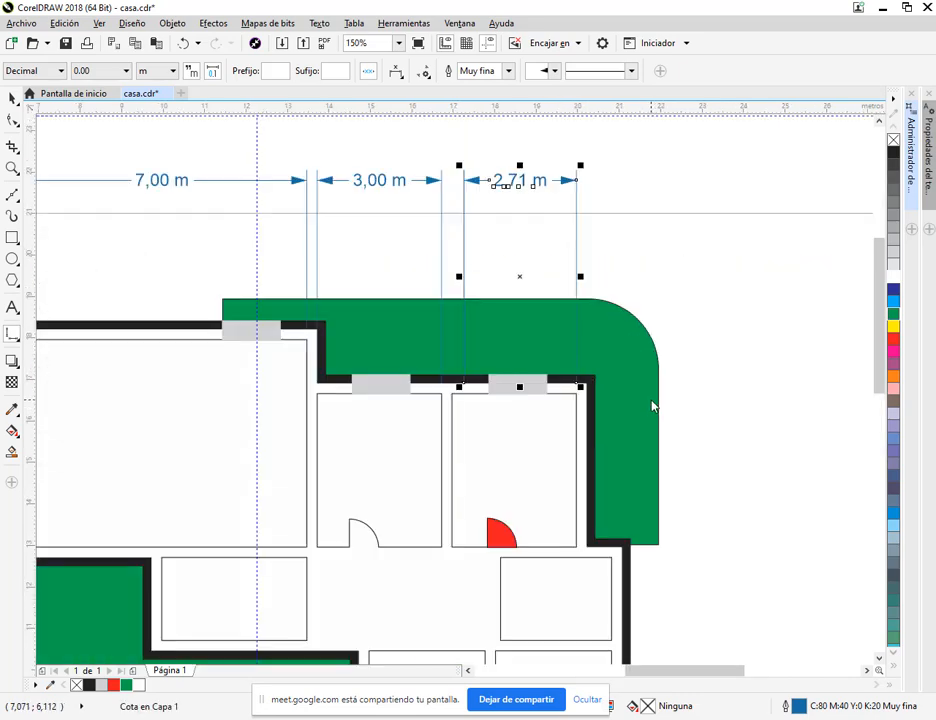
click(185, 43)
Step: Dimension the upper right room's width in line with the others and the small lower left room's height beside the plan
drag(577, 394, 450, 396)
click(436, 185)
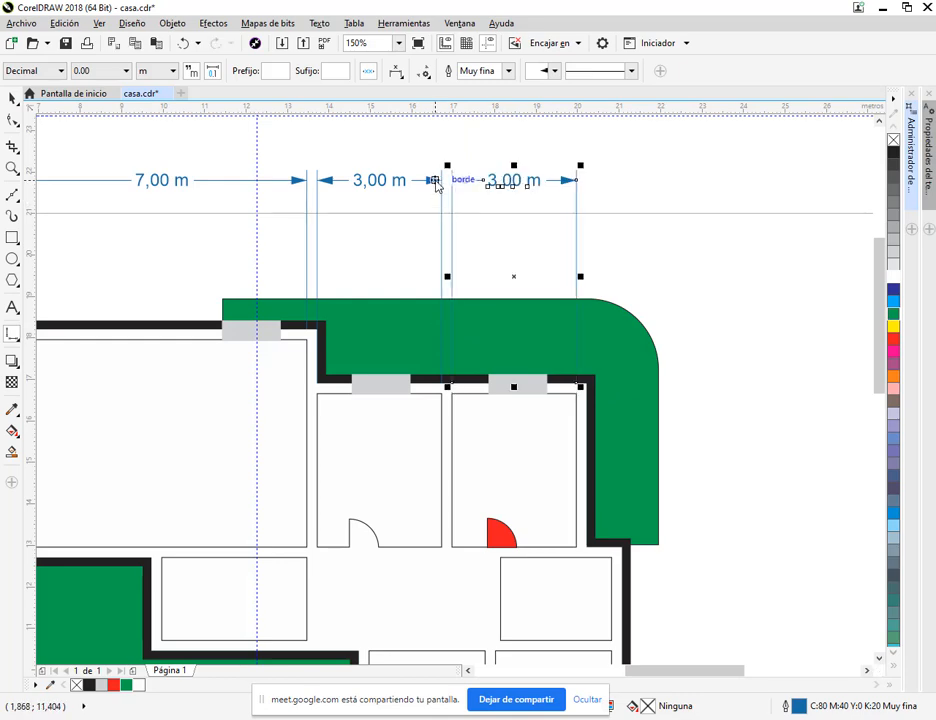
scroll(553, 324, down, 2)
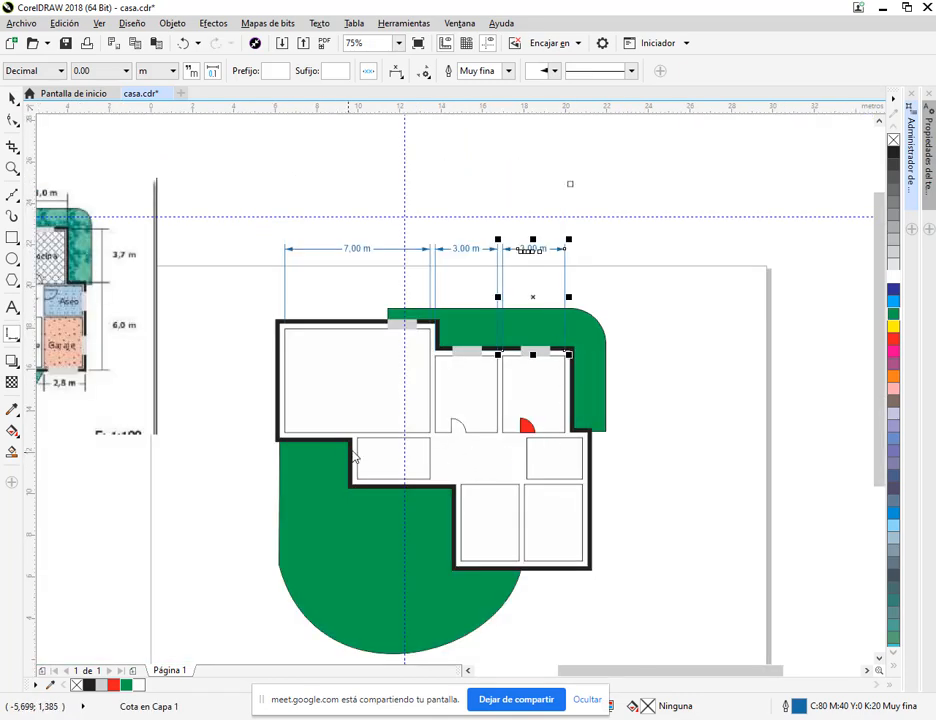
drag(357, 439, 360, 481)
click(251, 486)
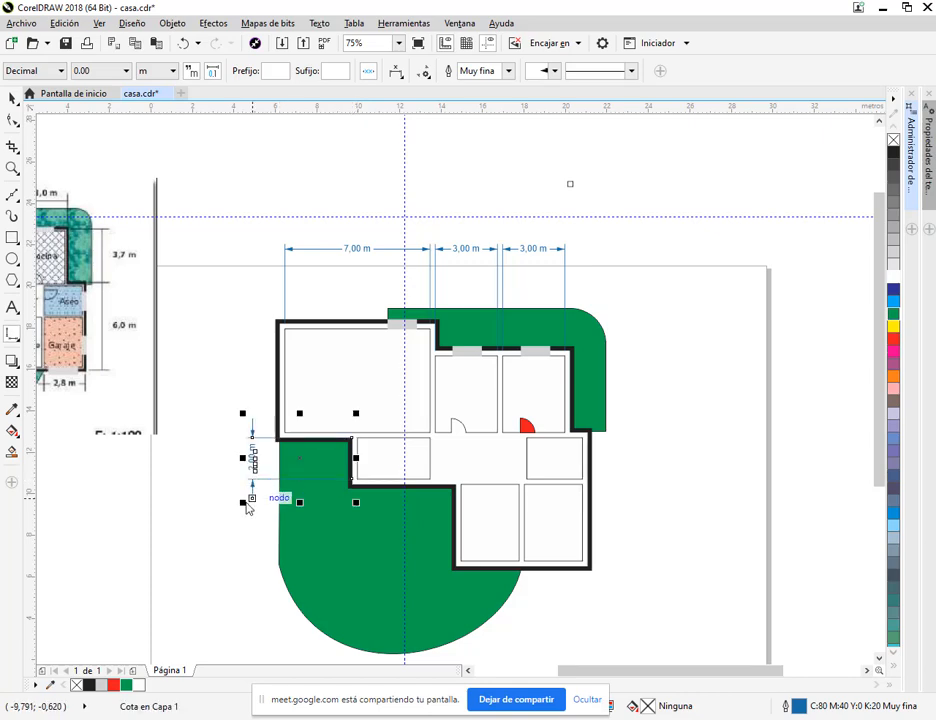
scroll(530, 470, down, 1)
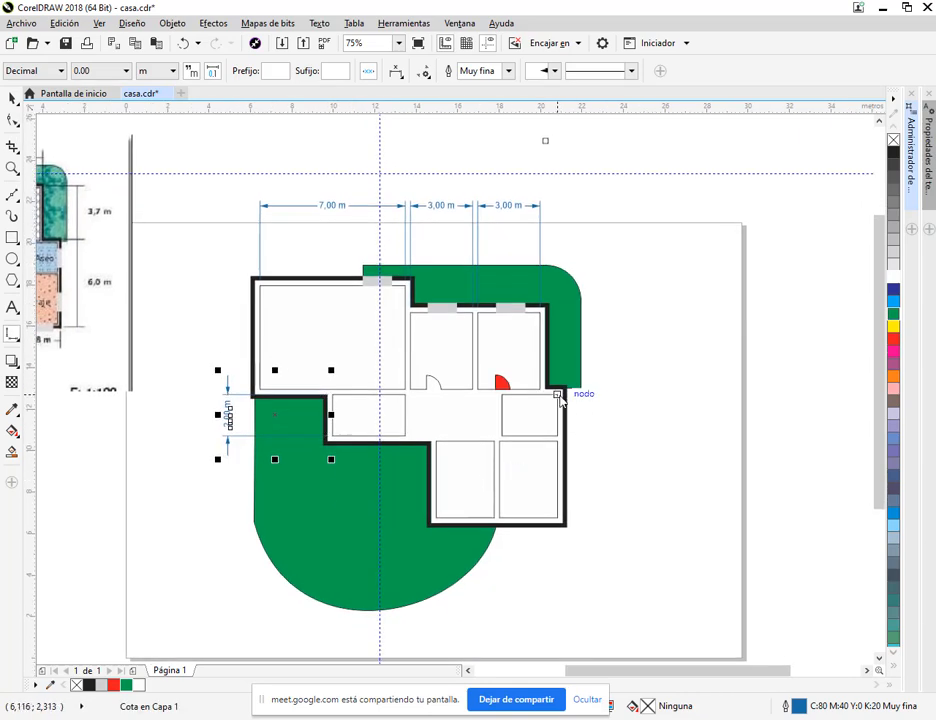
Step: Dimension the inner width of the bottom room beside the large garden, placing the dimension line below the plan
drag(434, 517, 497, 518)
click(491, 560)
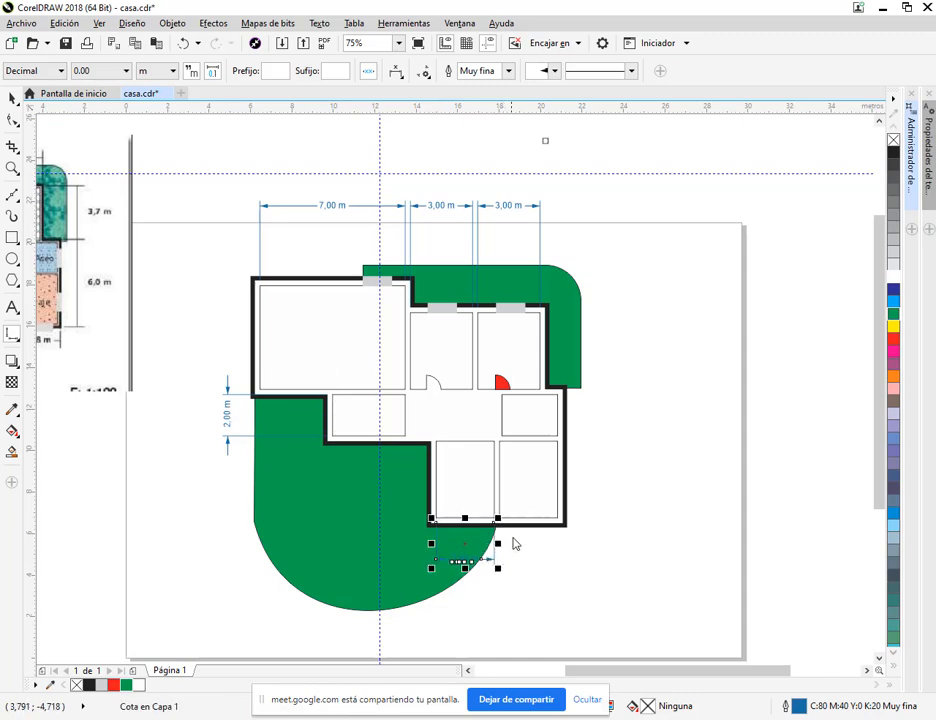
scroll(533, 553, up, 2)
click(558, 521)
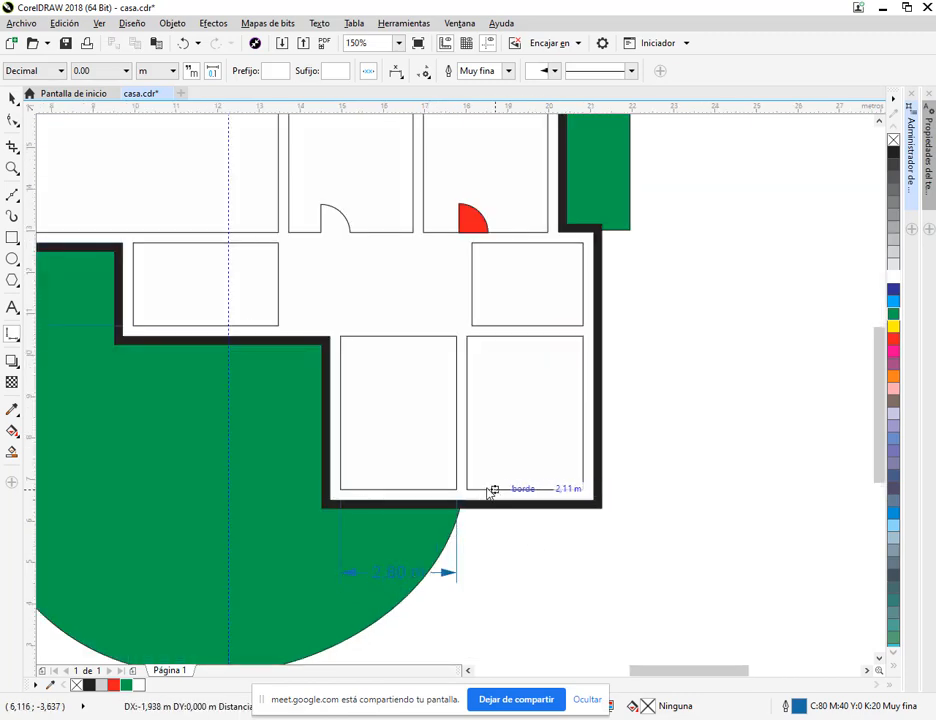
click(466, 490)
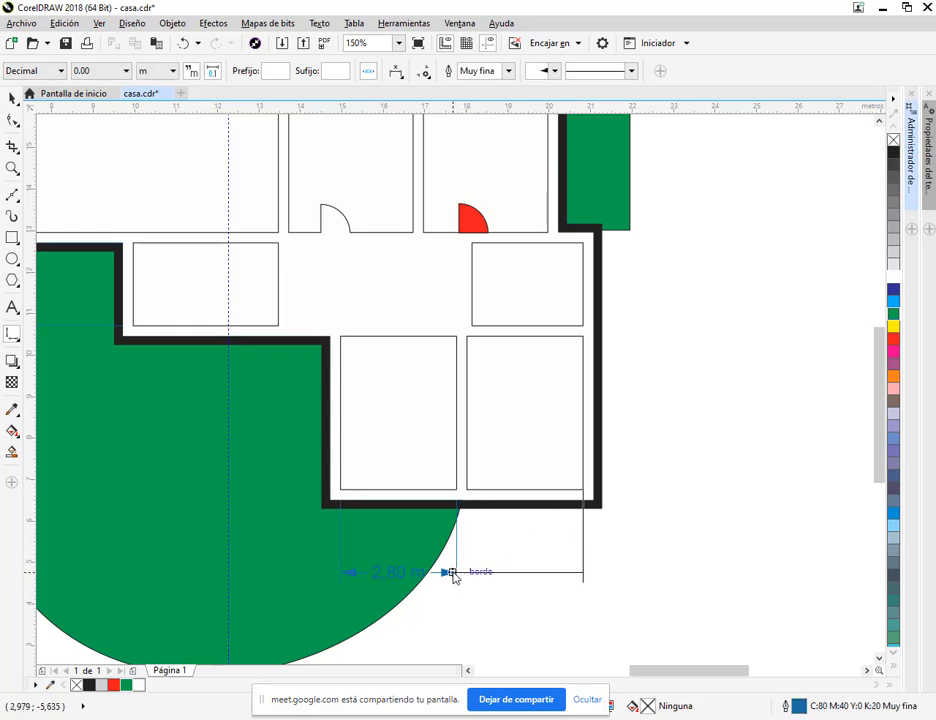
click(453, 574)
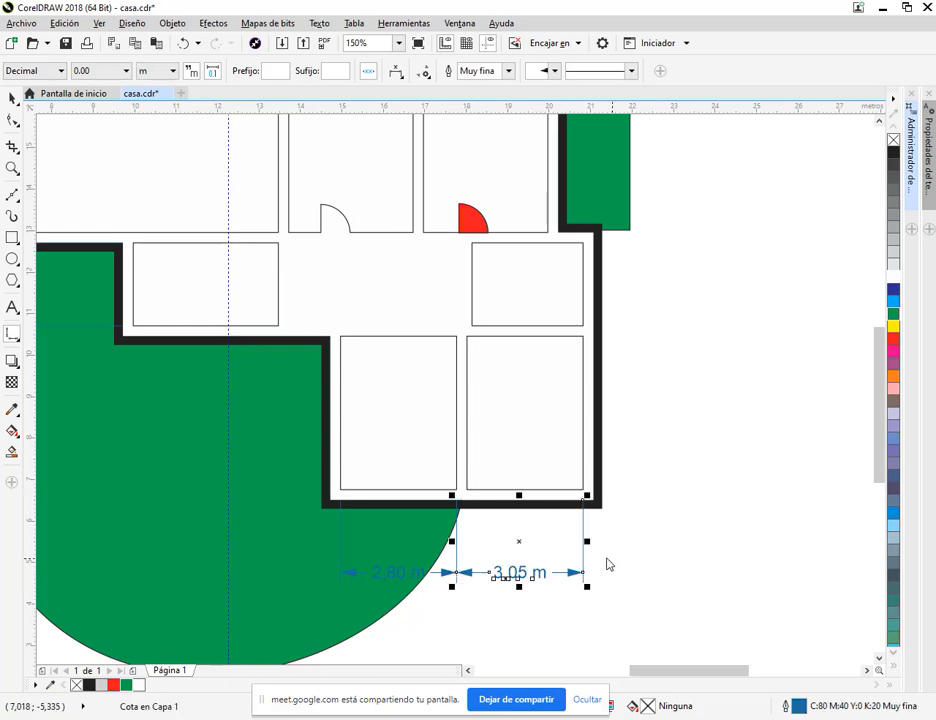
key(Delete)
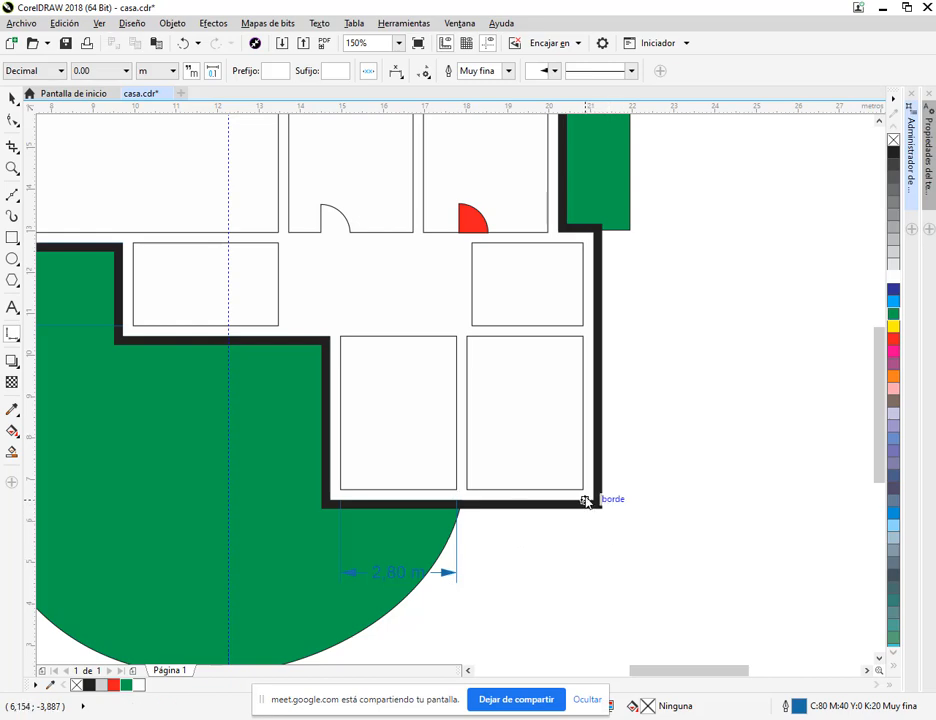
Step: Dimension the inner width of the lower right room below the plan, in line with the neighbouring bottom room's dimension
click(586, 490)
click(467, 490)
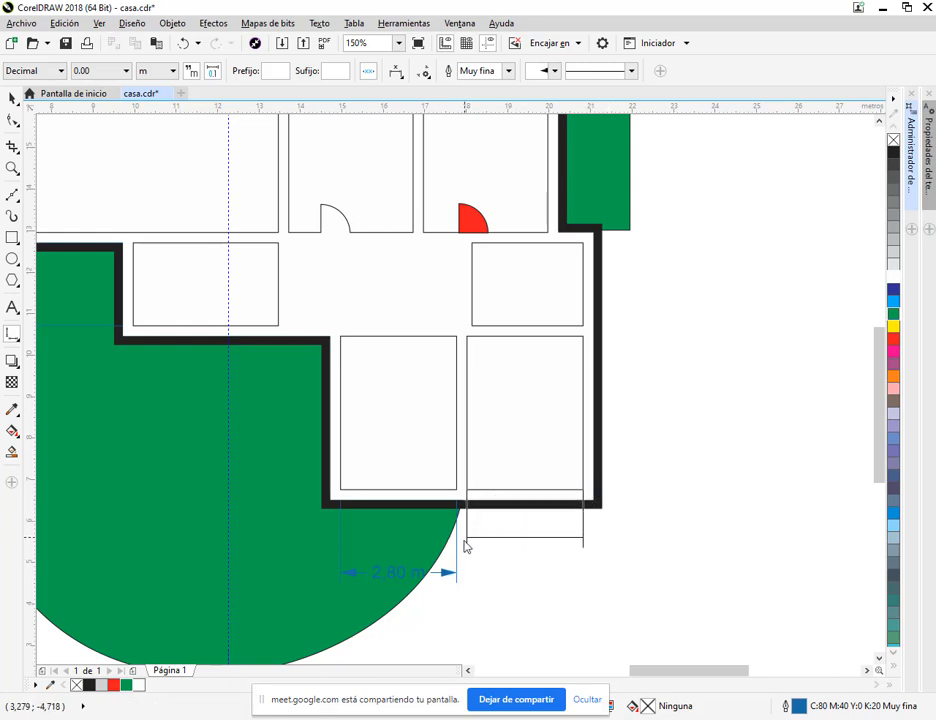
click(455, 570)
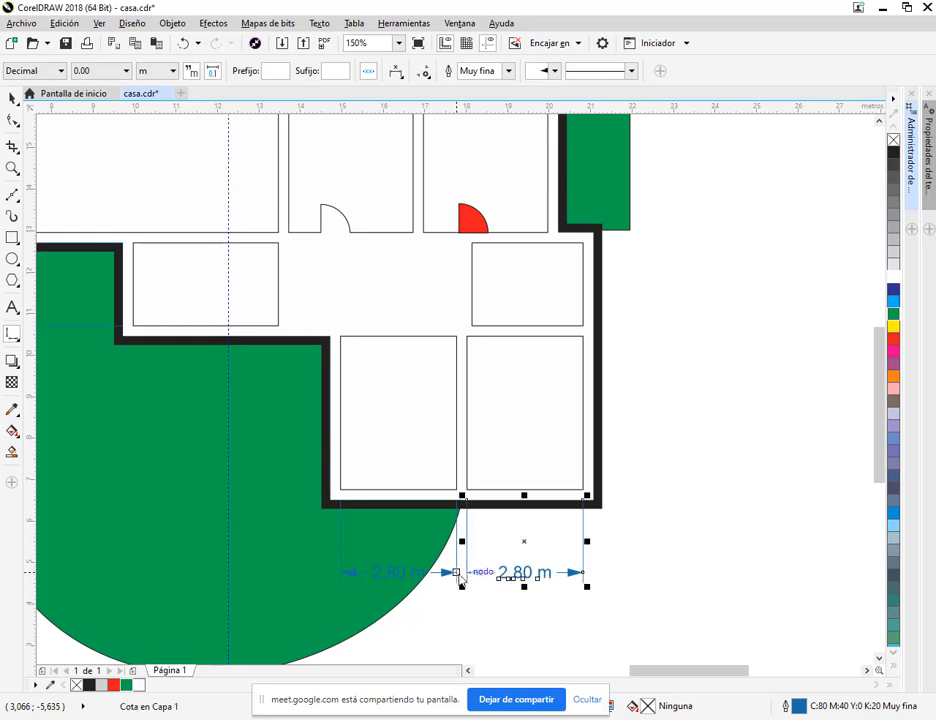
Step: Place the text of the lower right height dimension above its dimension line, then deselect it
scroll(587, 541, down, 2)
scroll(508, 520, left, 2)
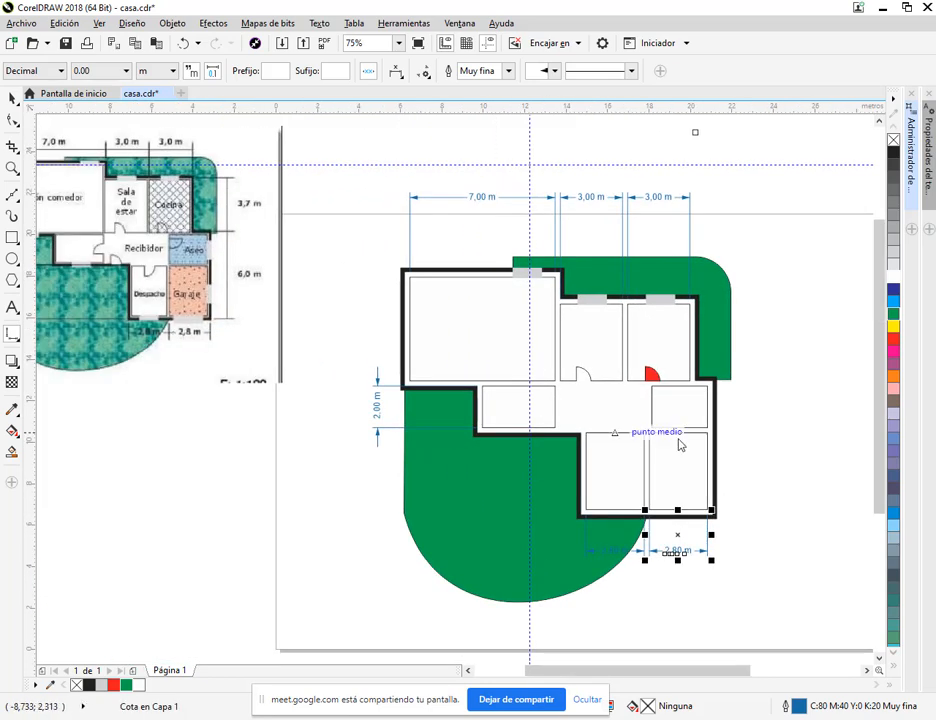
scroll(664, 443, right, 2)
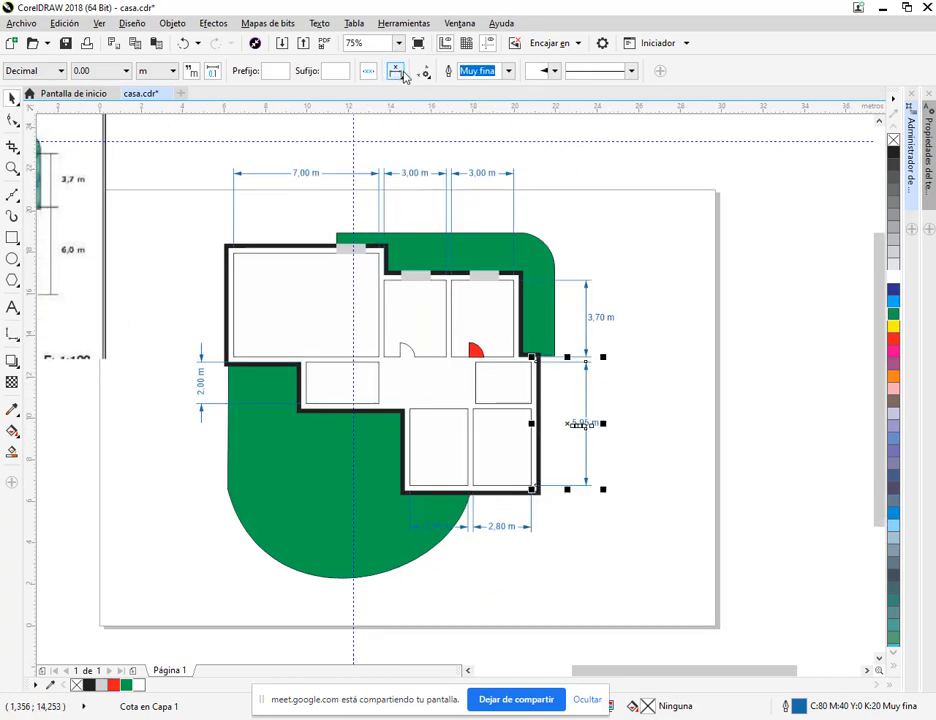
click(398, 71)
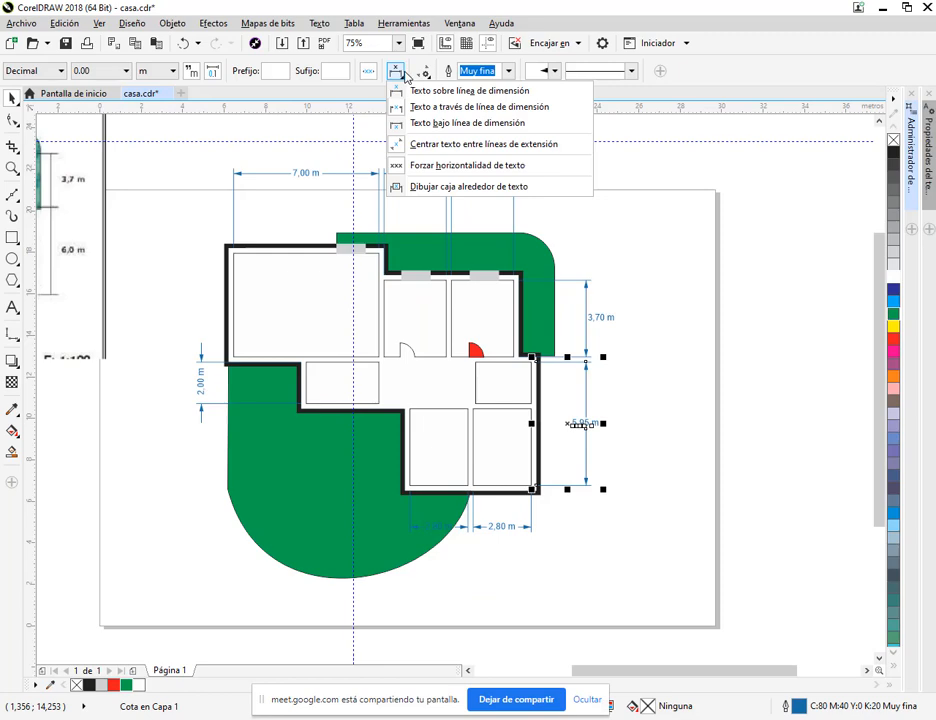
click(428, 91)
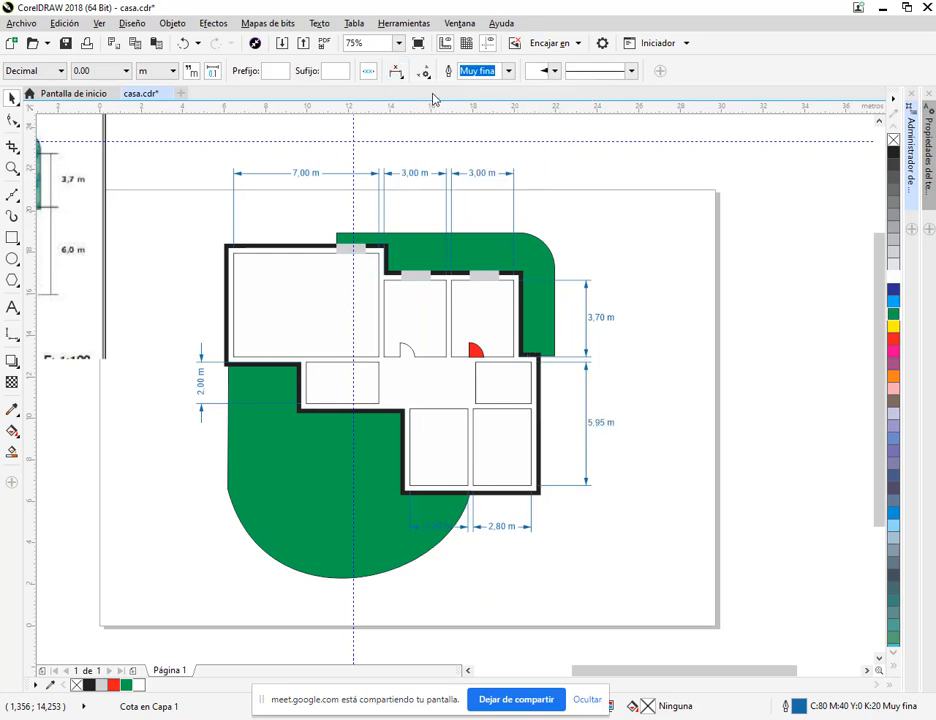
click(605, 321)
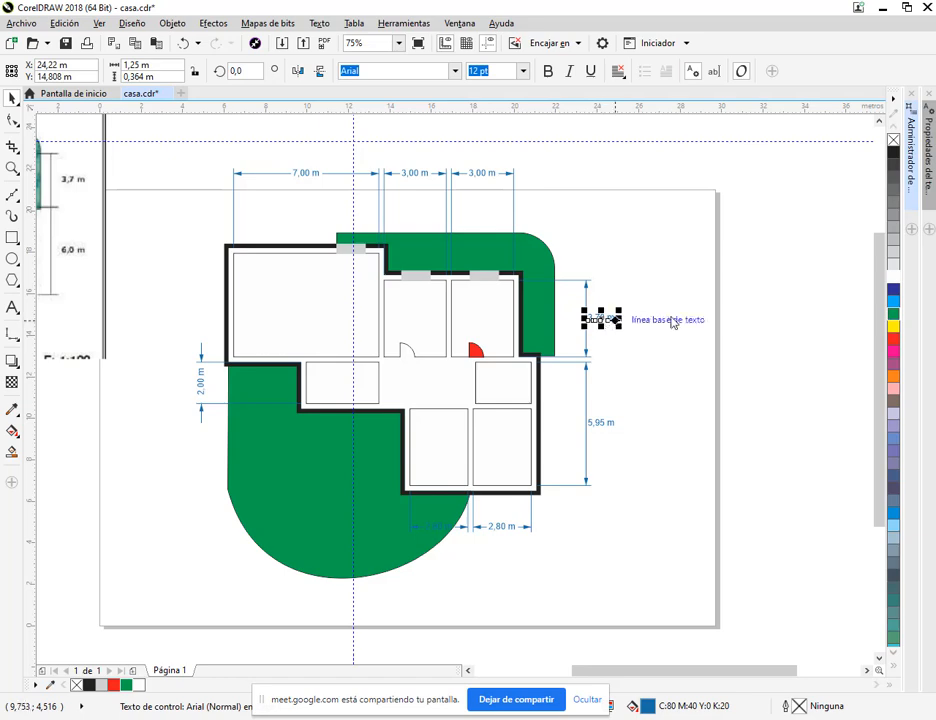
click(574, 434)
Step: Force the text of the small lower left room's height dimension horizontal and place it under the dimension line, outside the plan
scroll(396, 468, left, 5)
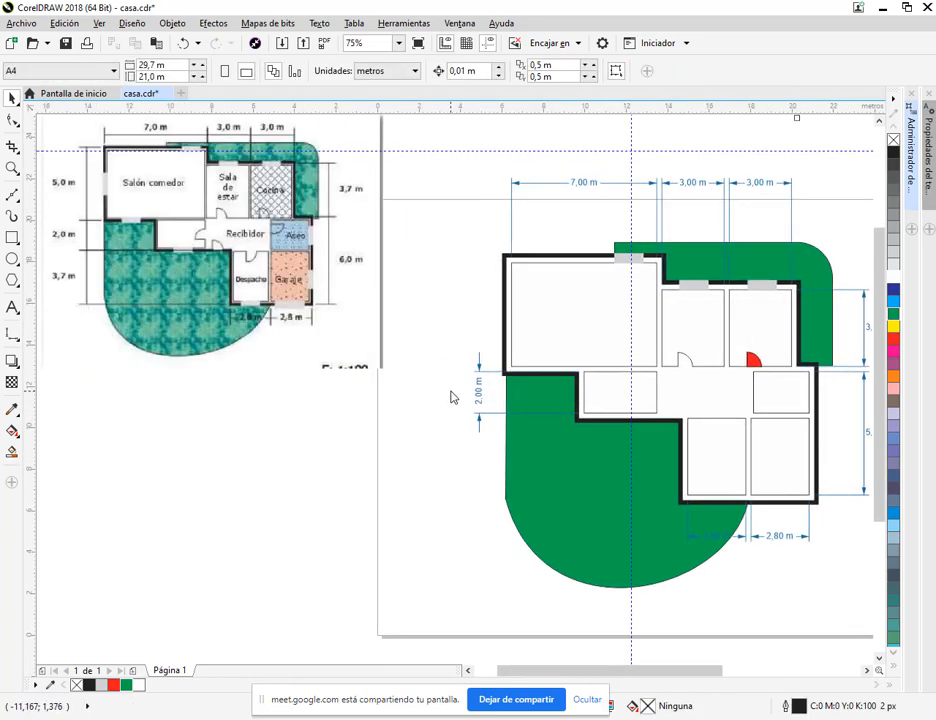
click(477, 397)
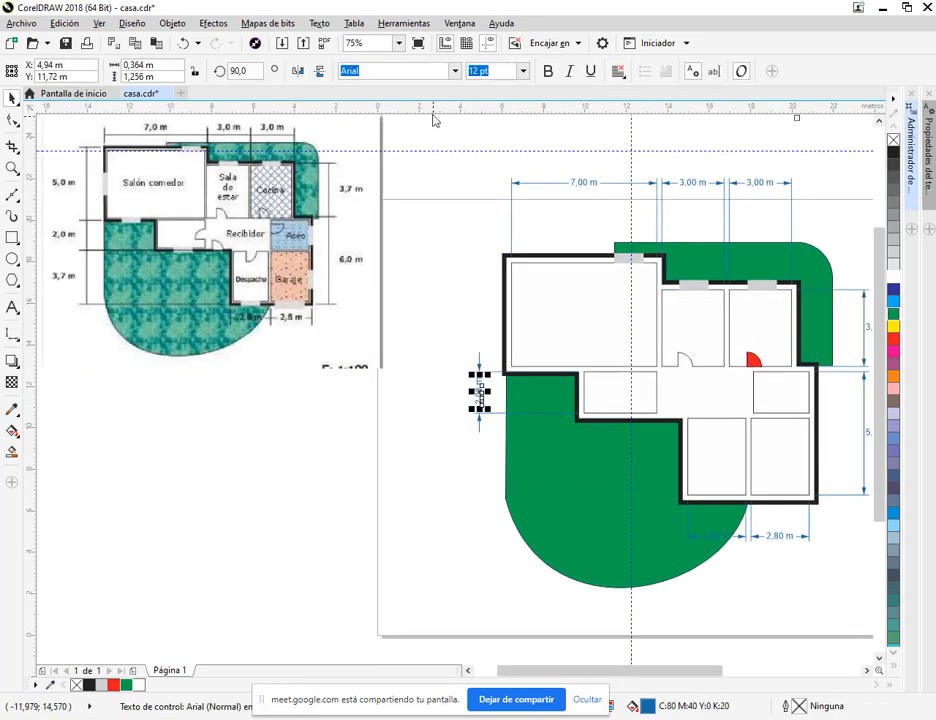
click(503, 418)
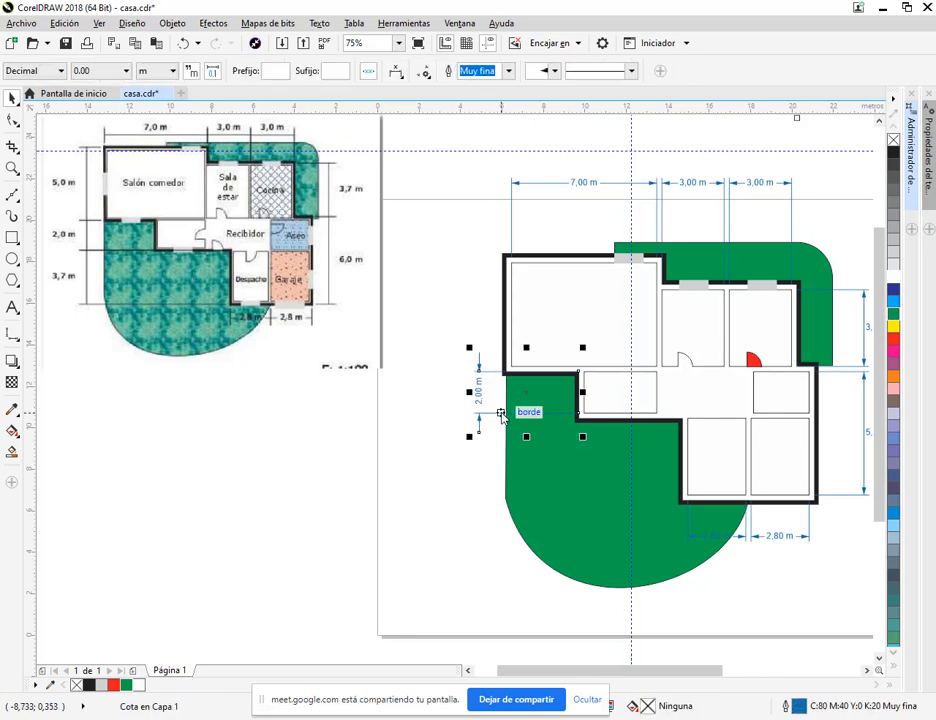
click(396, 71)
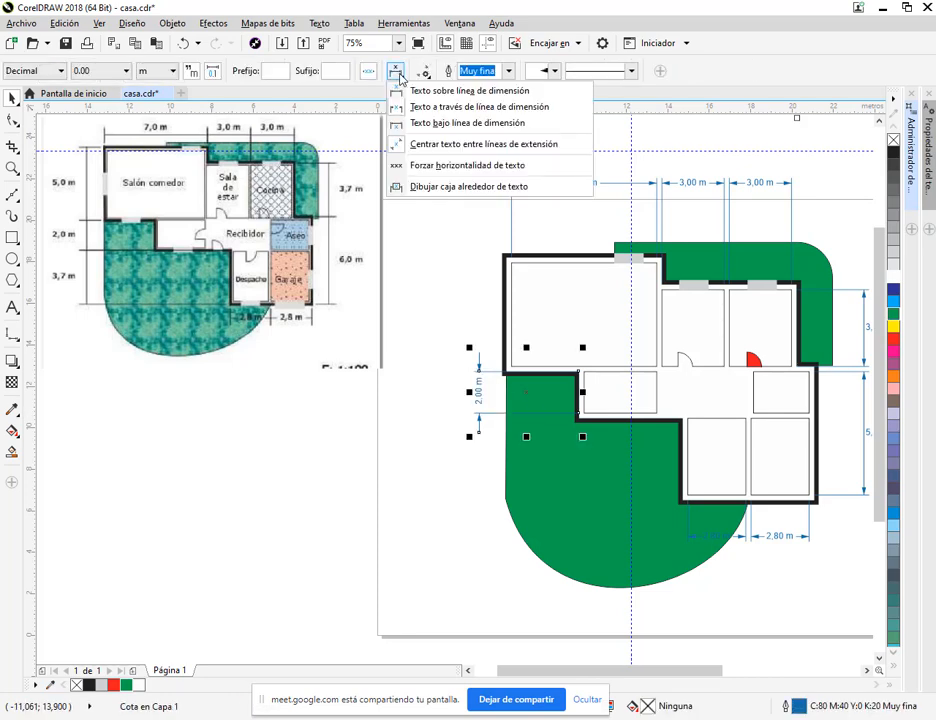
click(432, 166)
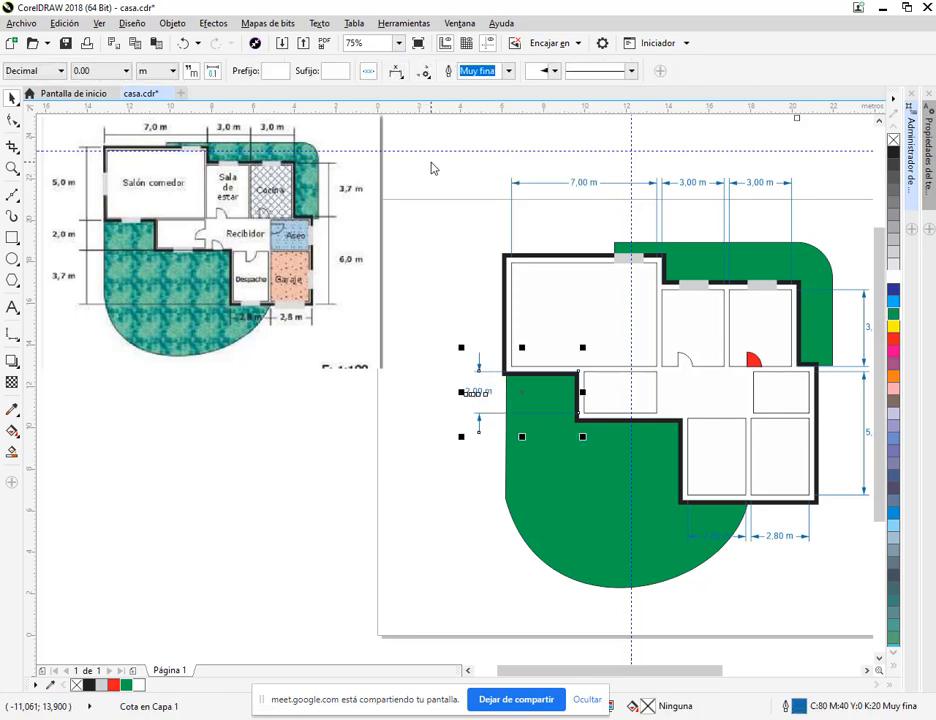
click(402, 72)
click(409, 92)
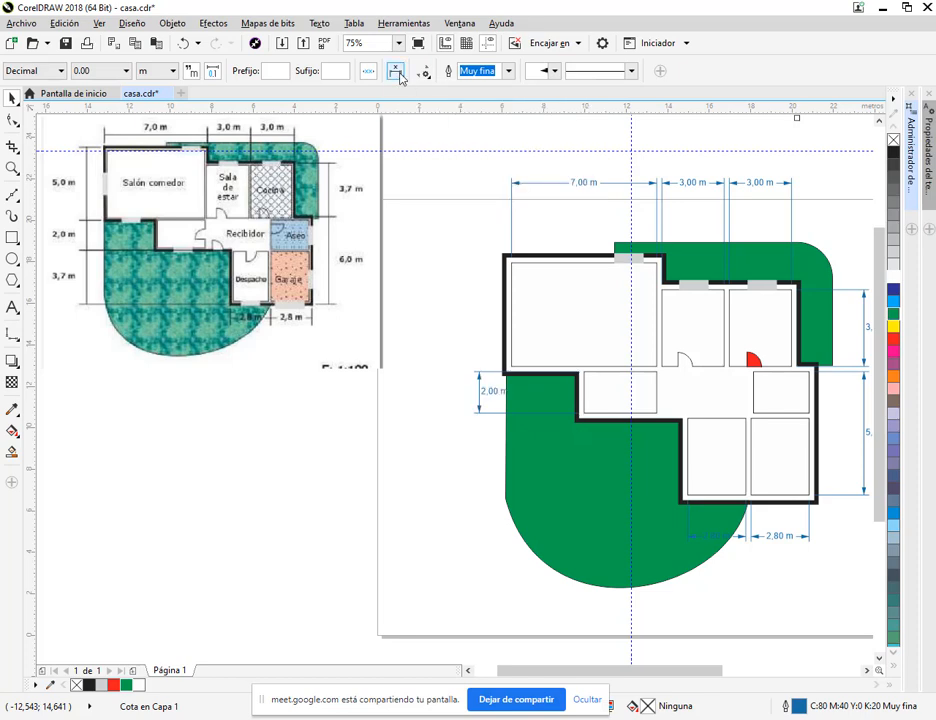
click(396, 72)
click(422, 124)
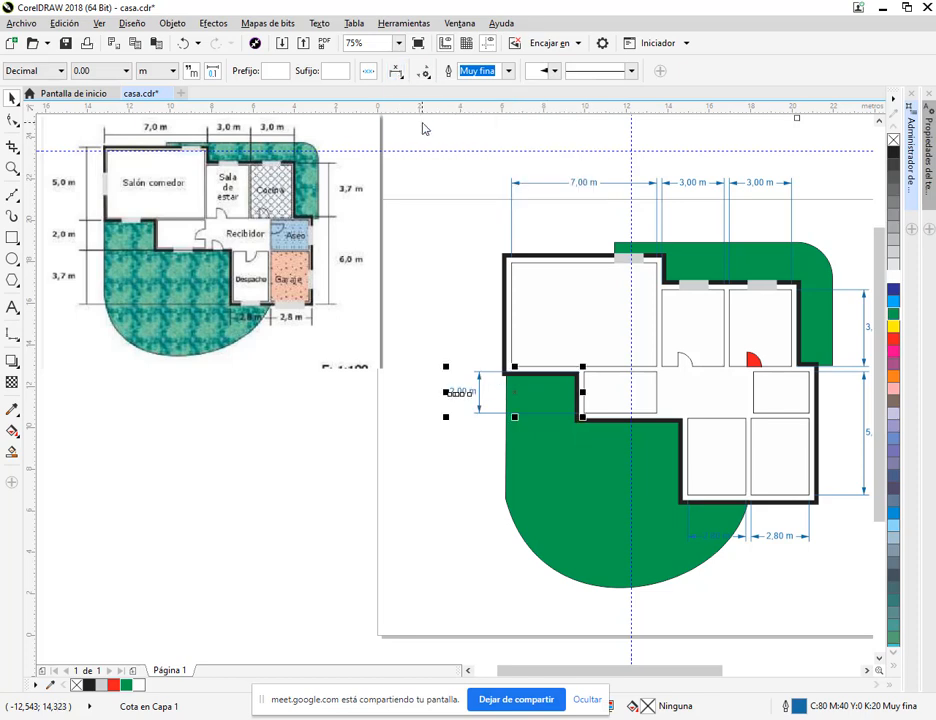
click(465, 317)
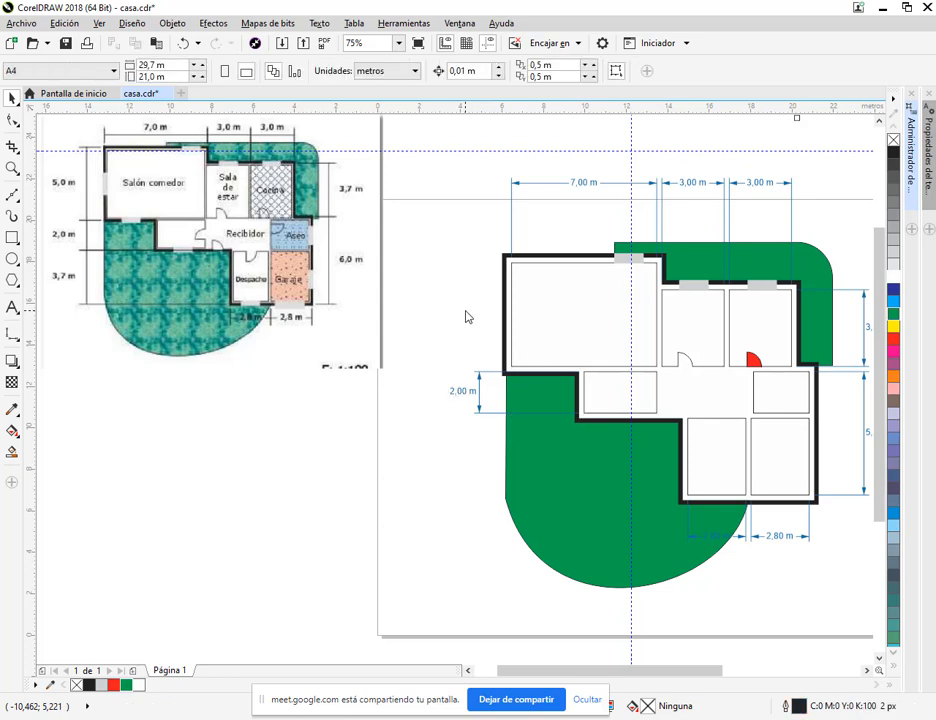
Step: Dimension the inner height of the large upper left room, in line with the small room's height dimension
scroll(487, 391, up, 1)
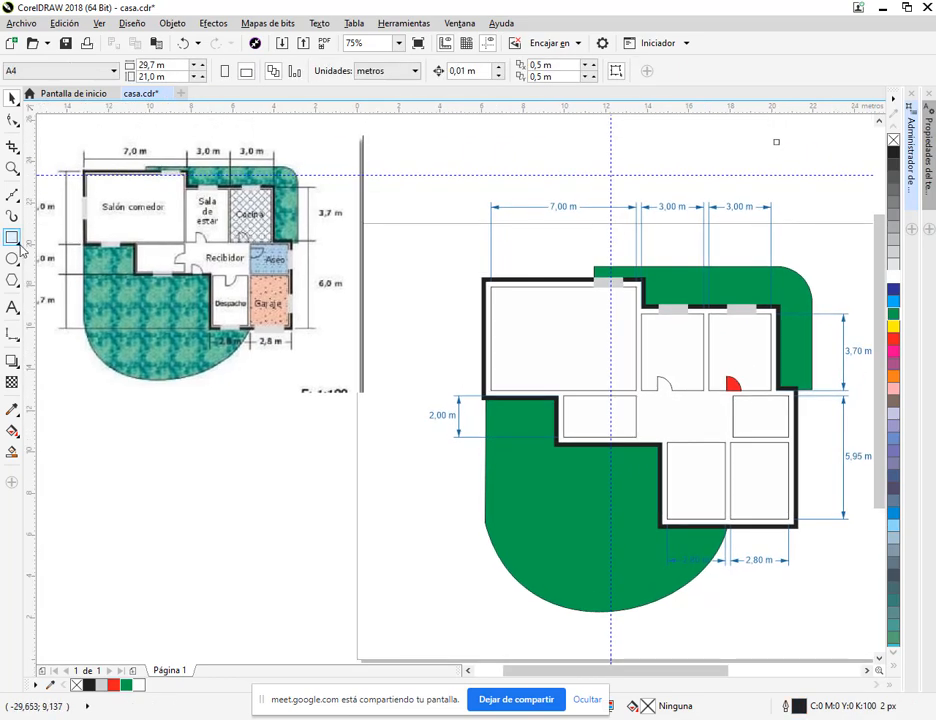
click(12, 334)
click(490, 287)
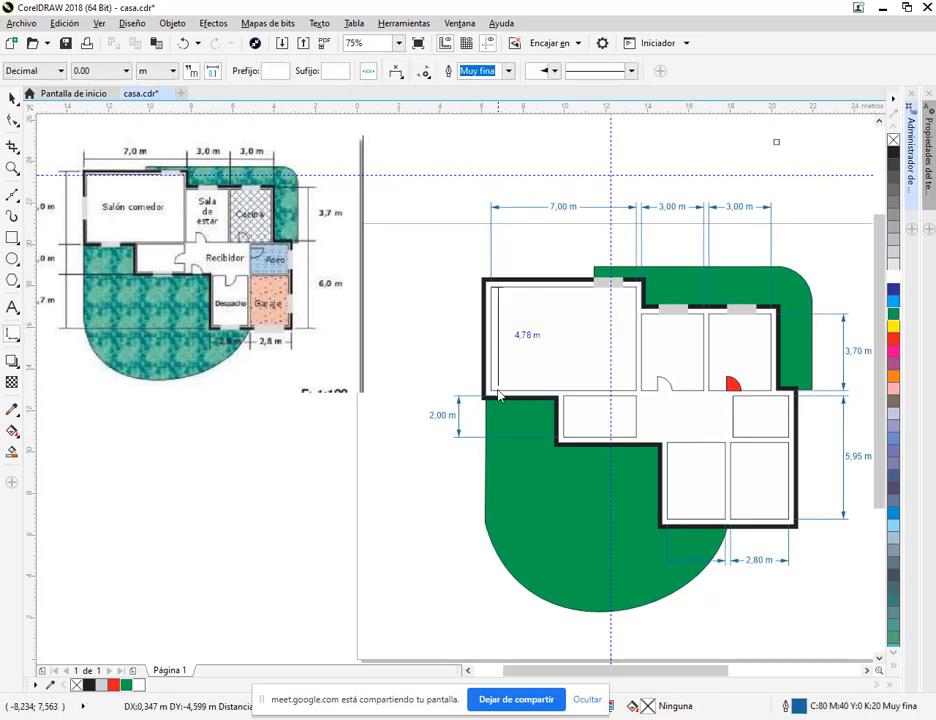
click(491, 392)
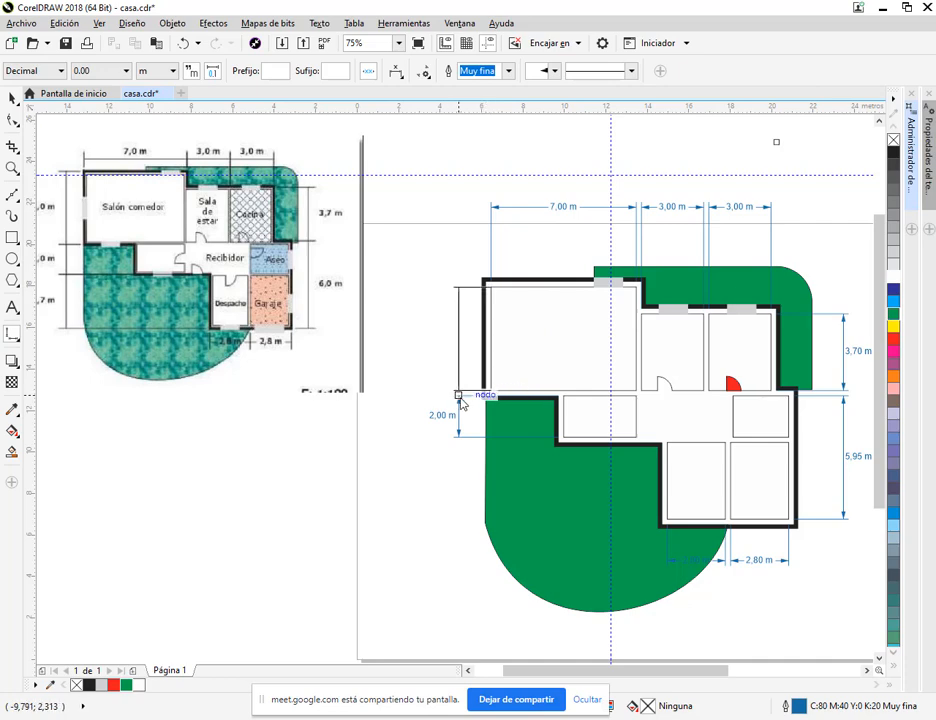
click(458, 396)
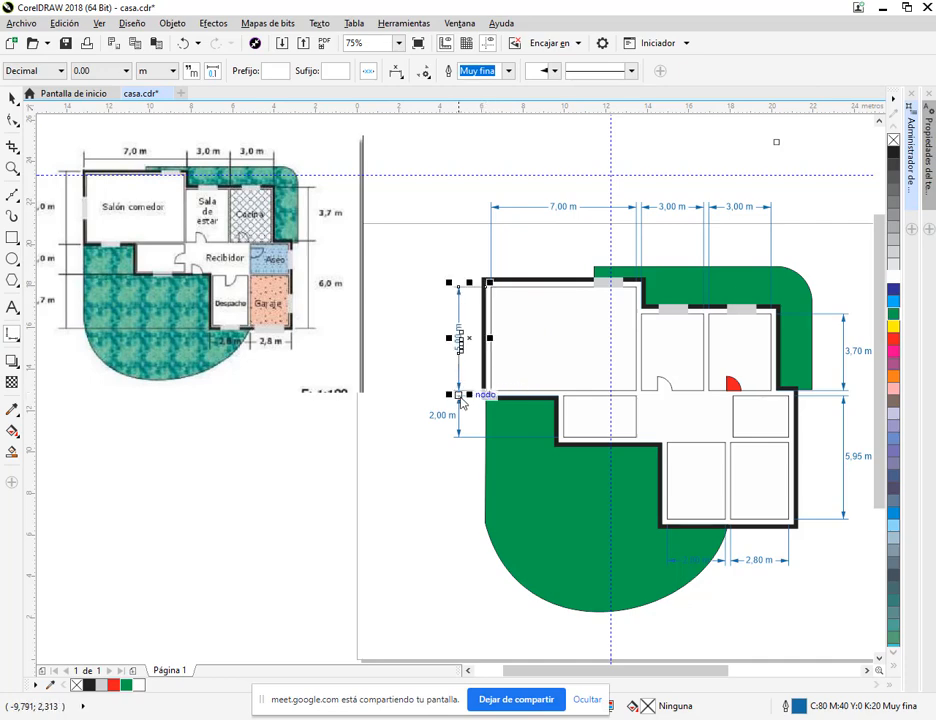
Step: Force the text of the large room's height dimension horizontal and place it under the dimension line
click(396, 72)
click(417, 166)
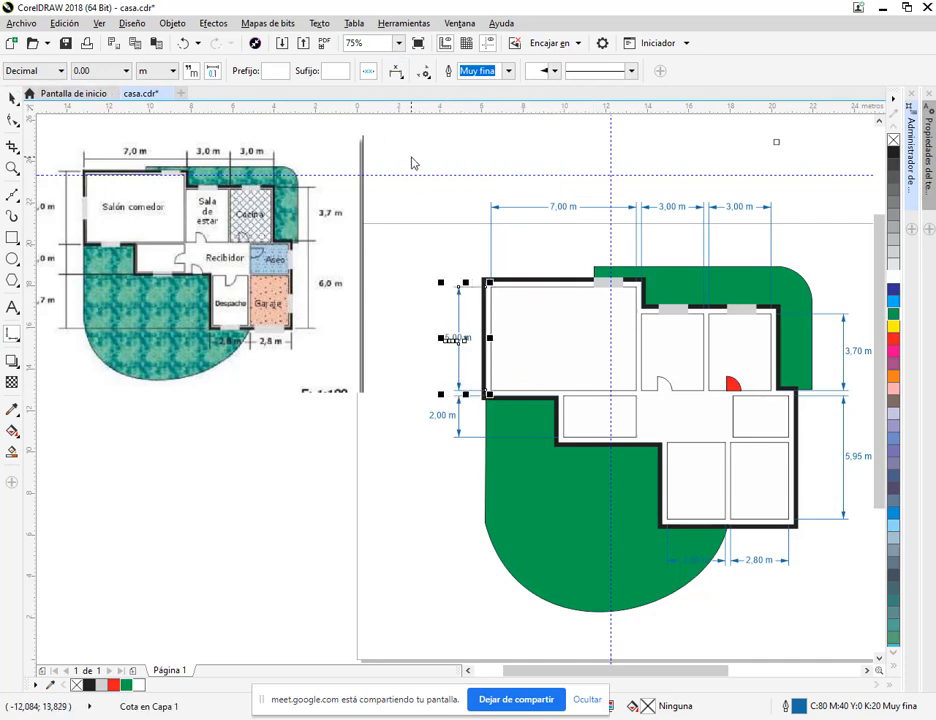
click(396, 74)
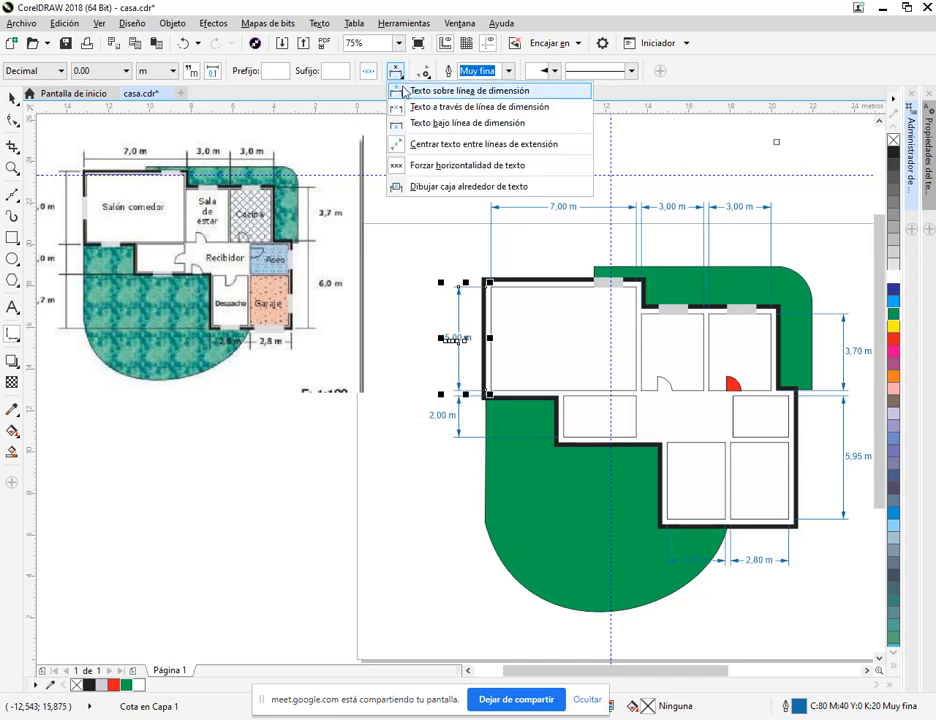
click(400, 90)
click(396, 72)
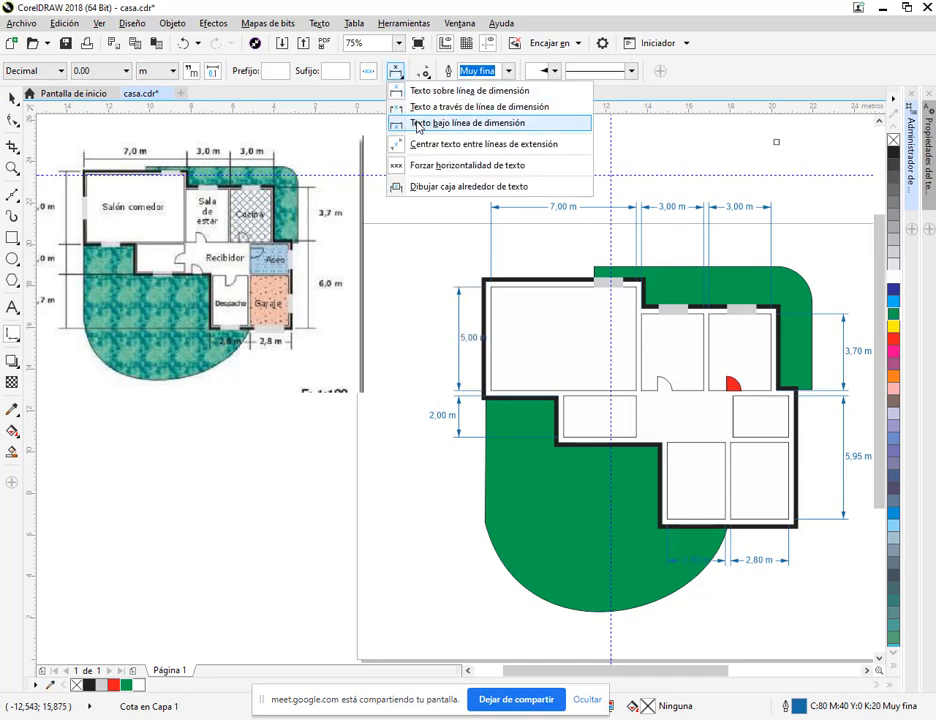
click(418, 123)
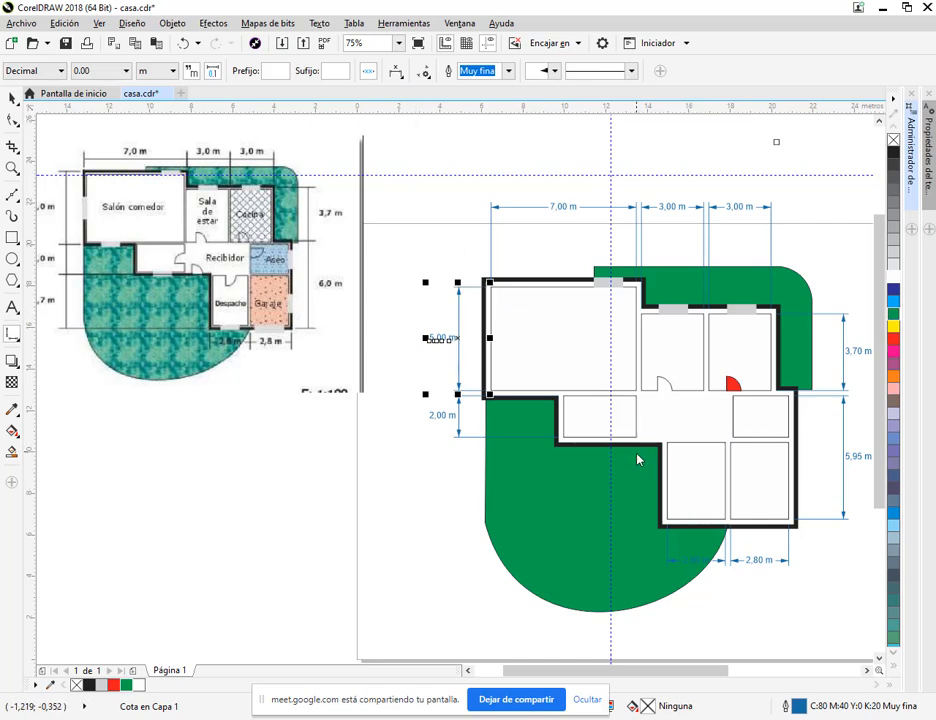
Step: Dimension the inner height of the bottom room beside the large garden, in line with the two height dimensions above it
drag(625, 483, 667, 451)
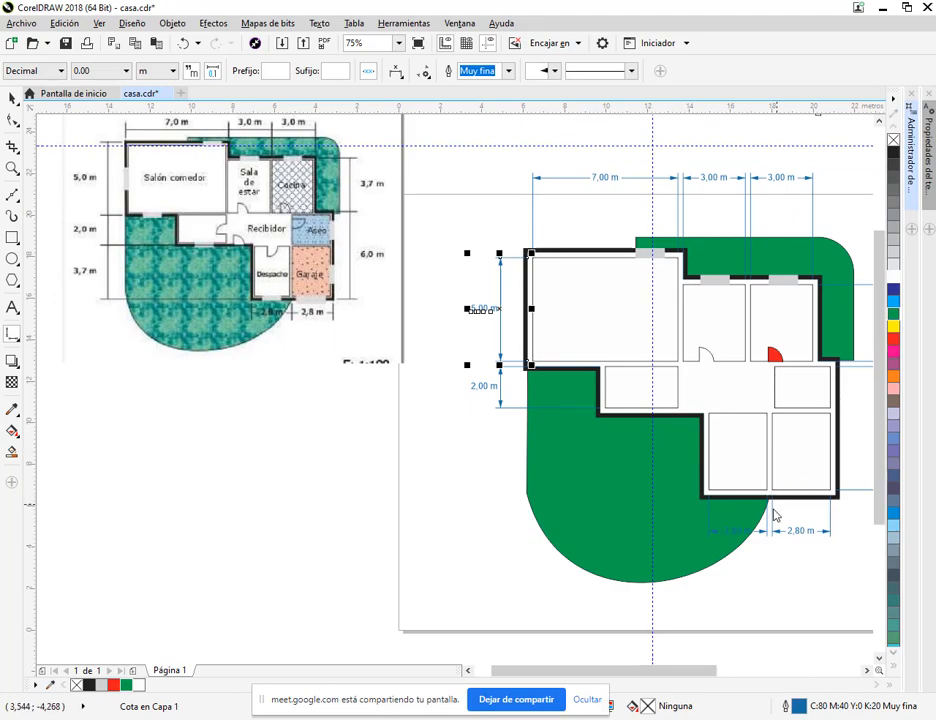
drag(773, 510, 470, 491)
drag(115, 232, 533, 343)
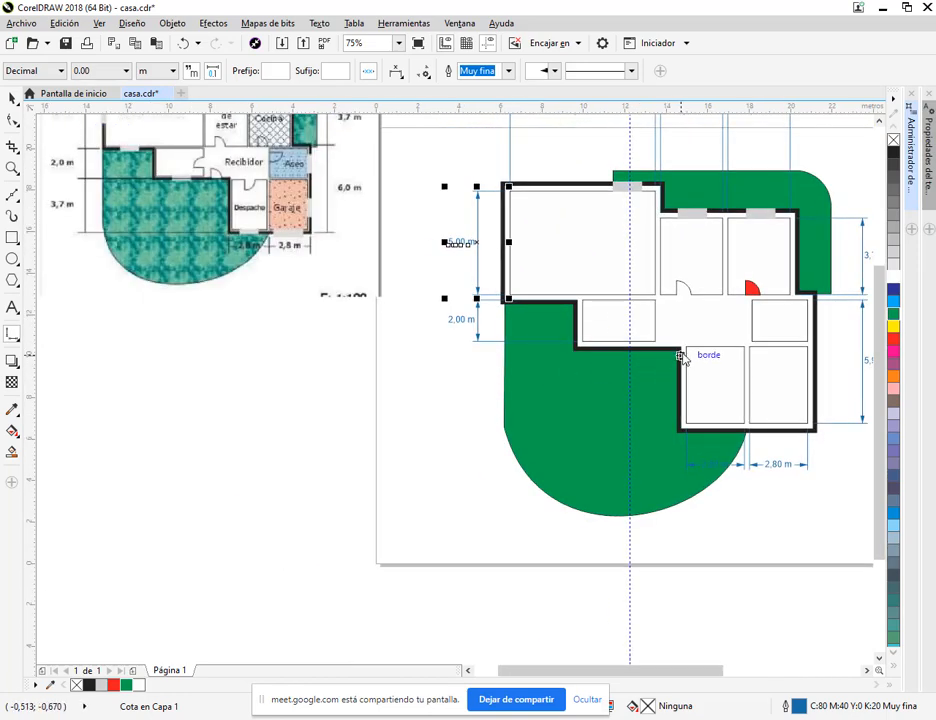
drag(685, 351, 687, 418)
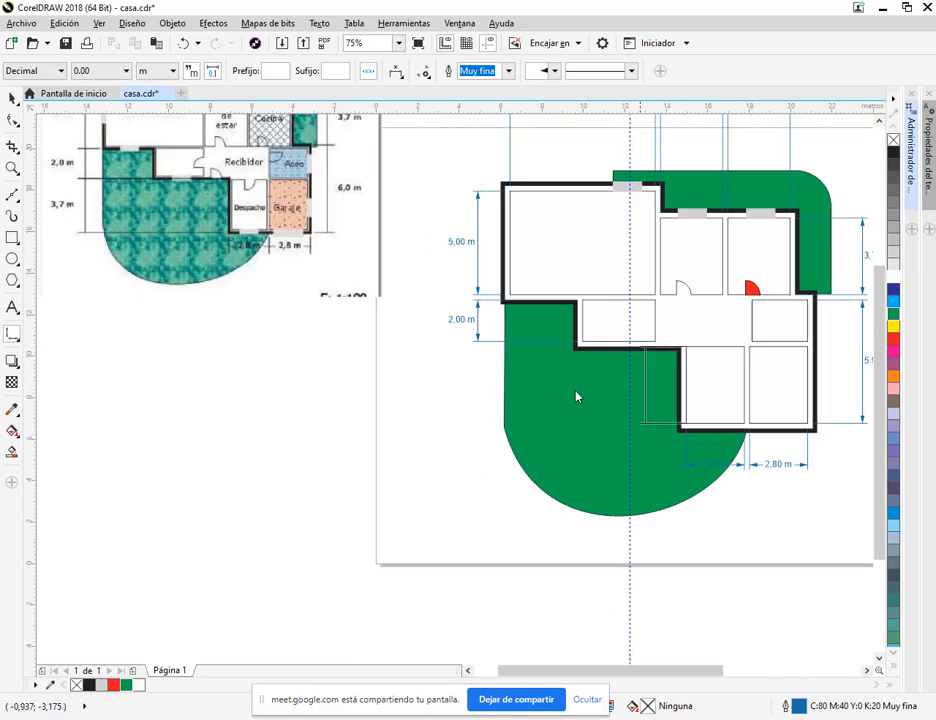
click(476, 345)
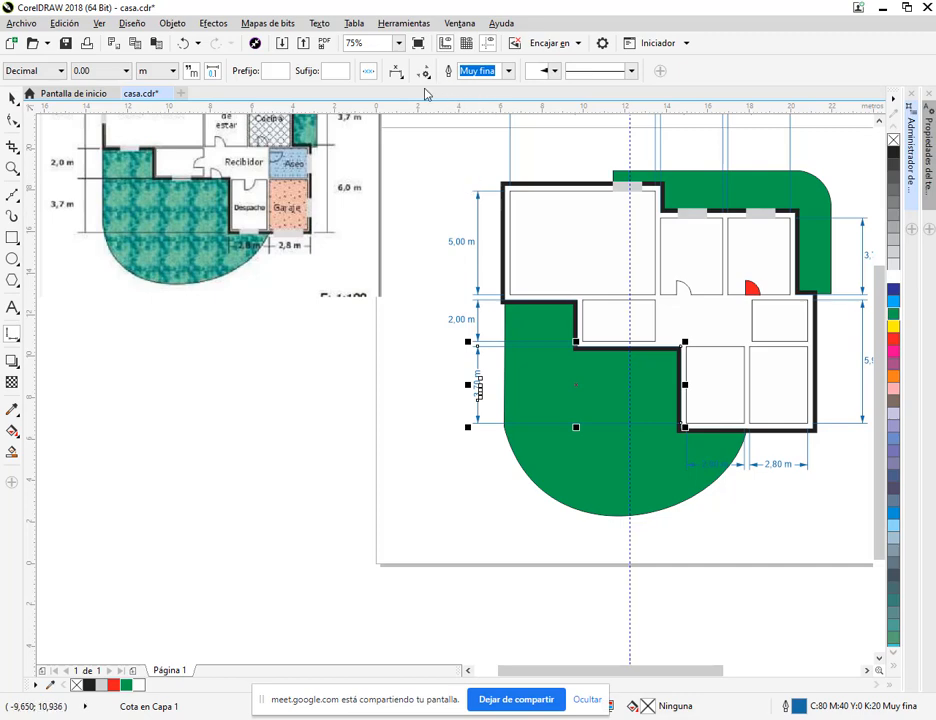
Step: Force the text of the bottom room's height dimension horizontal and place it under the dimension line
click(396, 70)
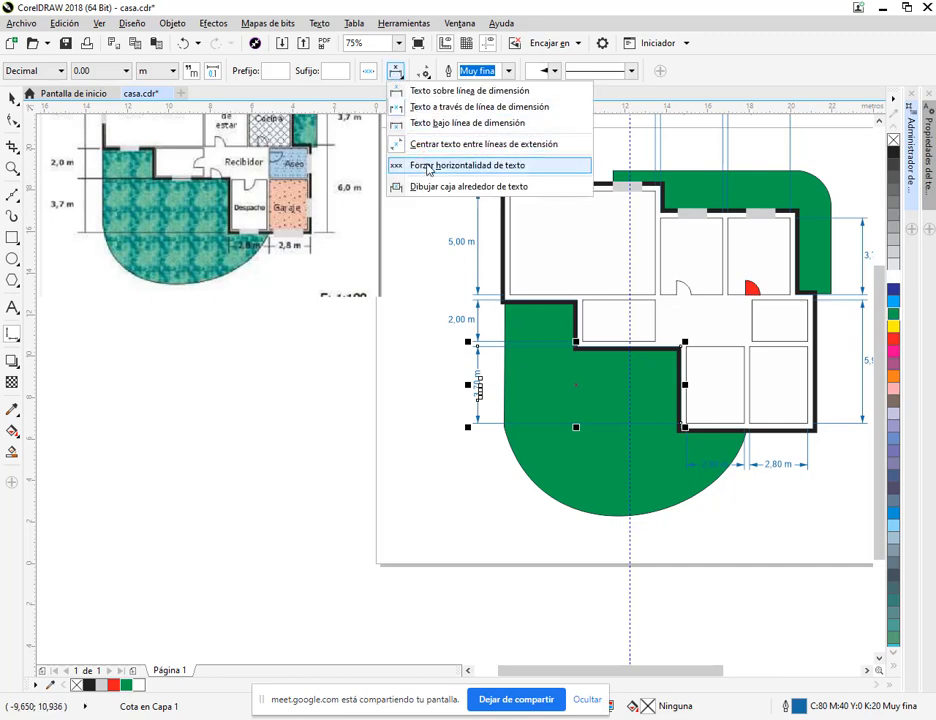
click(427, 166)
click(396, 70)
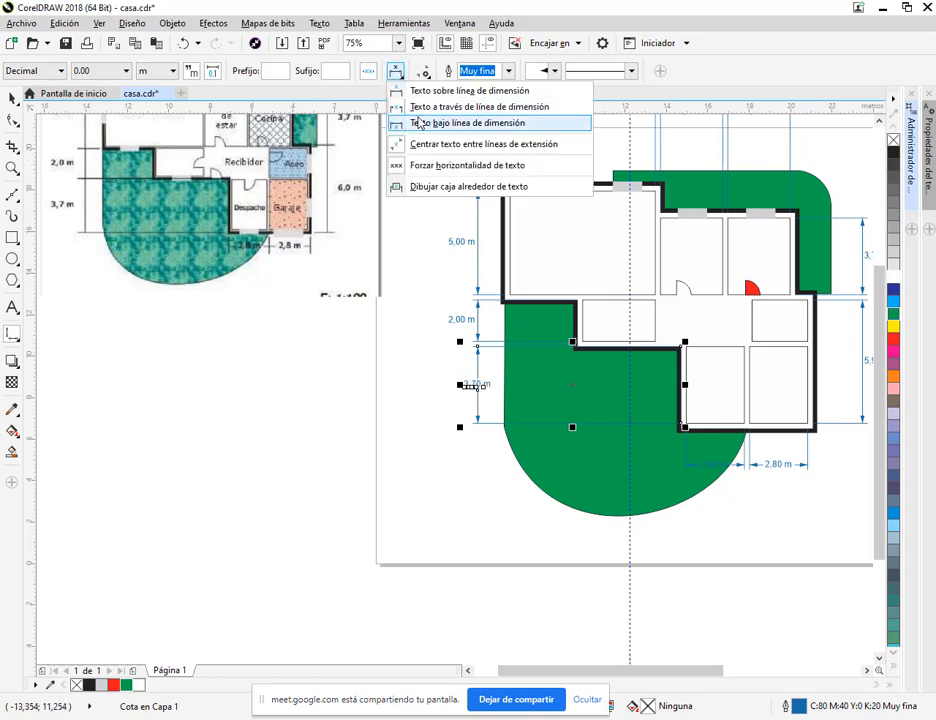
click(420, 121)
drag(731, 435, 428, 432)
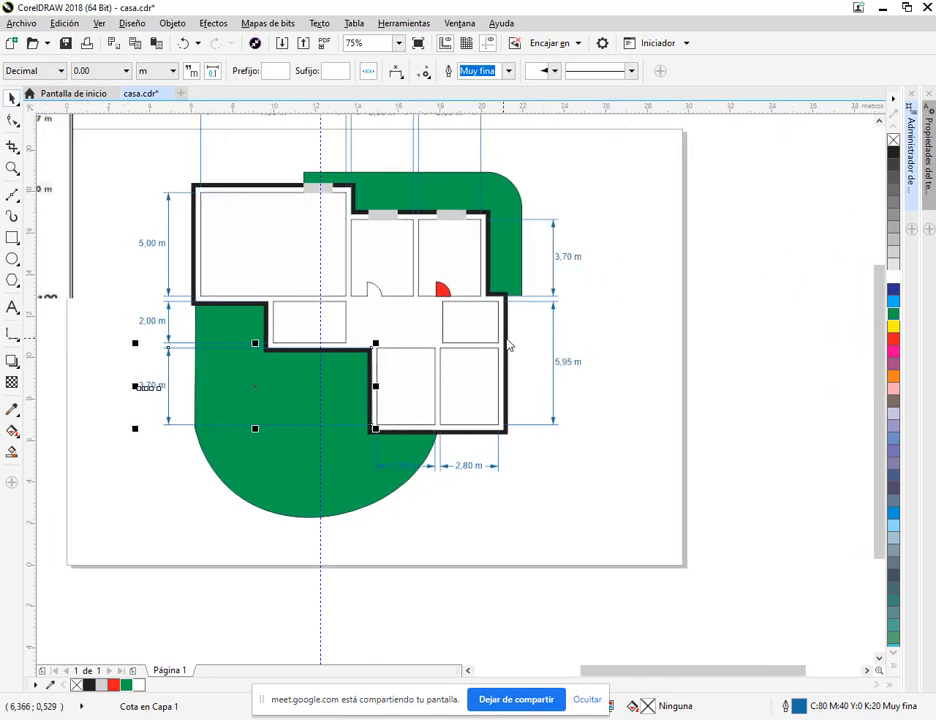
click(555, 326)
scroll(591, 372, up, 1)
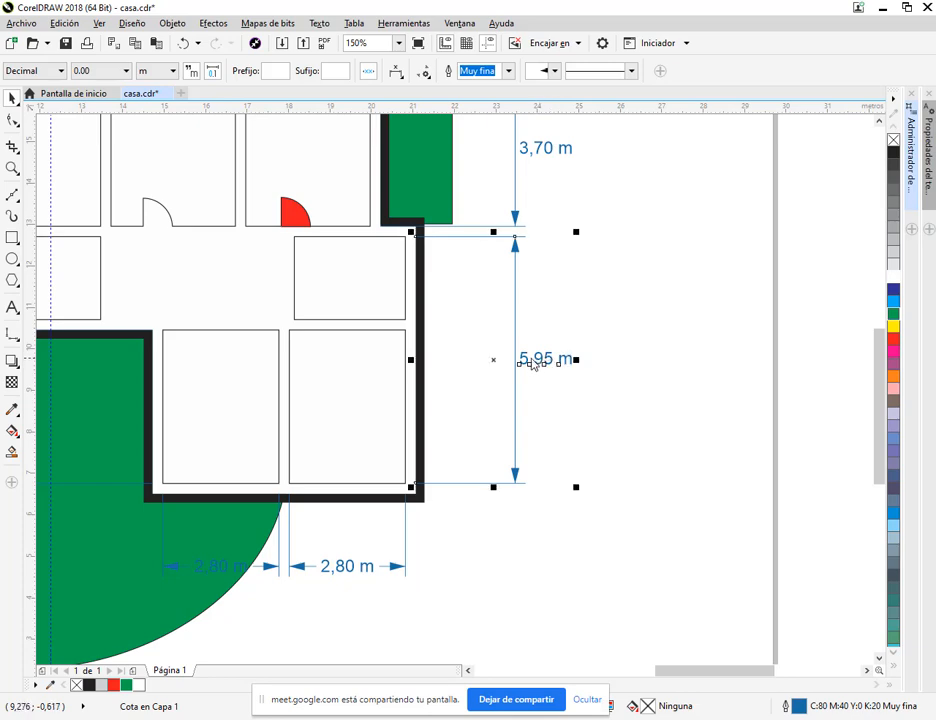
click(540, 363)
ctrl+click(546, 362)
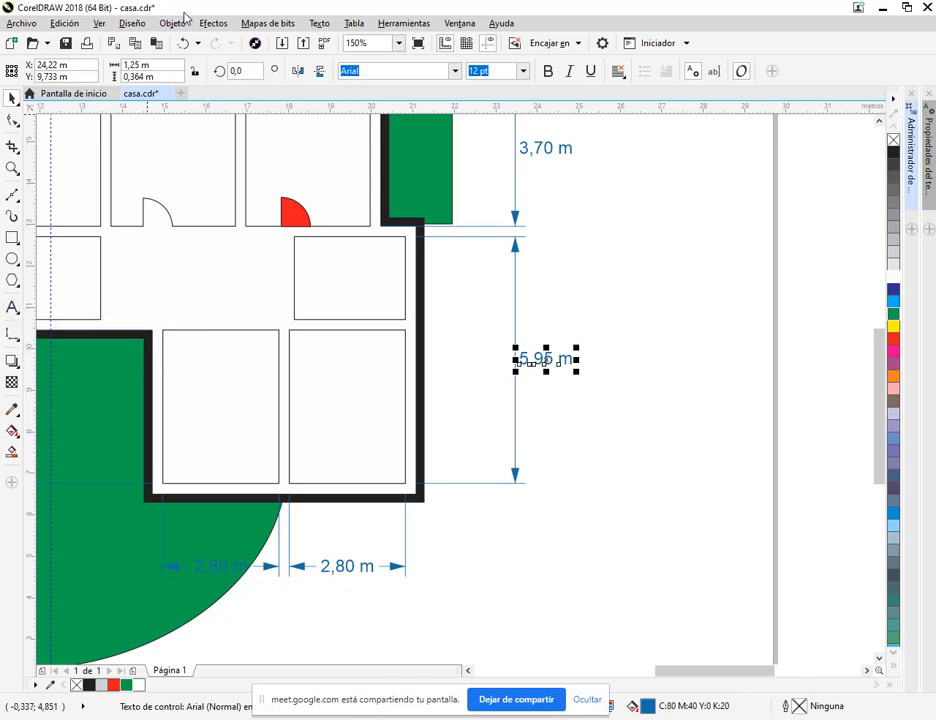
key(Escape)
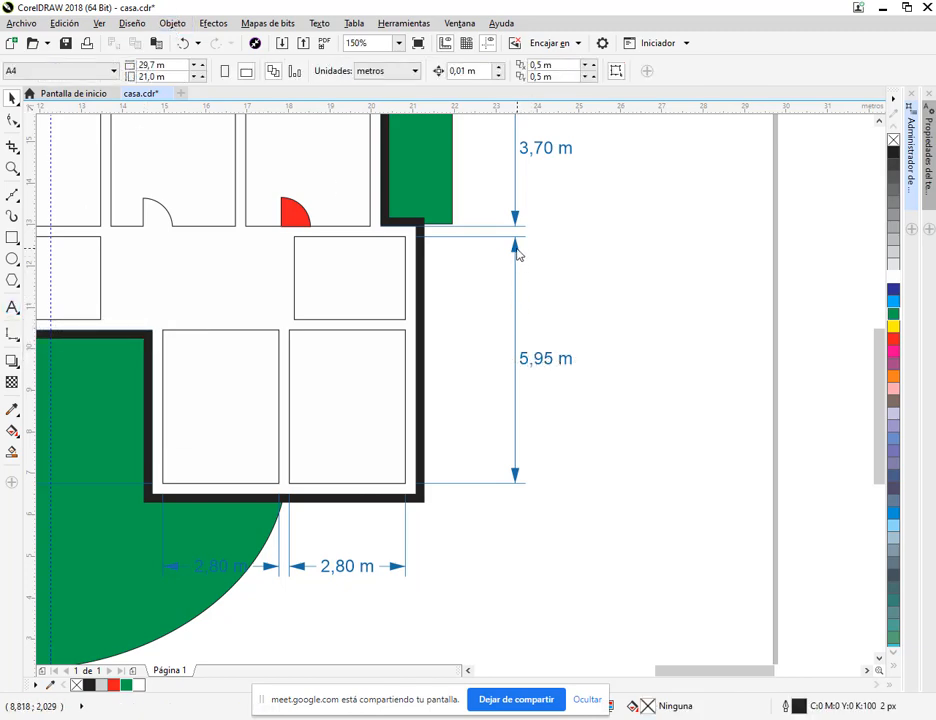
Step: Try to add the prefix 6 to the height dimension running beside the small right-hand room and the bottom right room
click(510, 250)
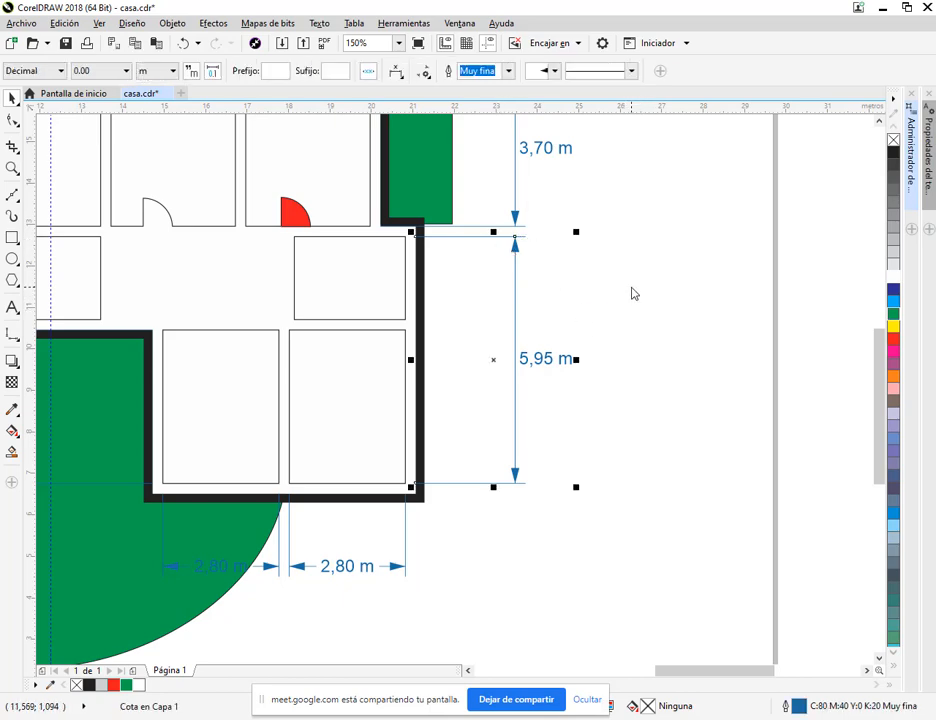
click(268, 72)
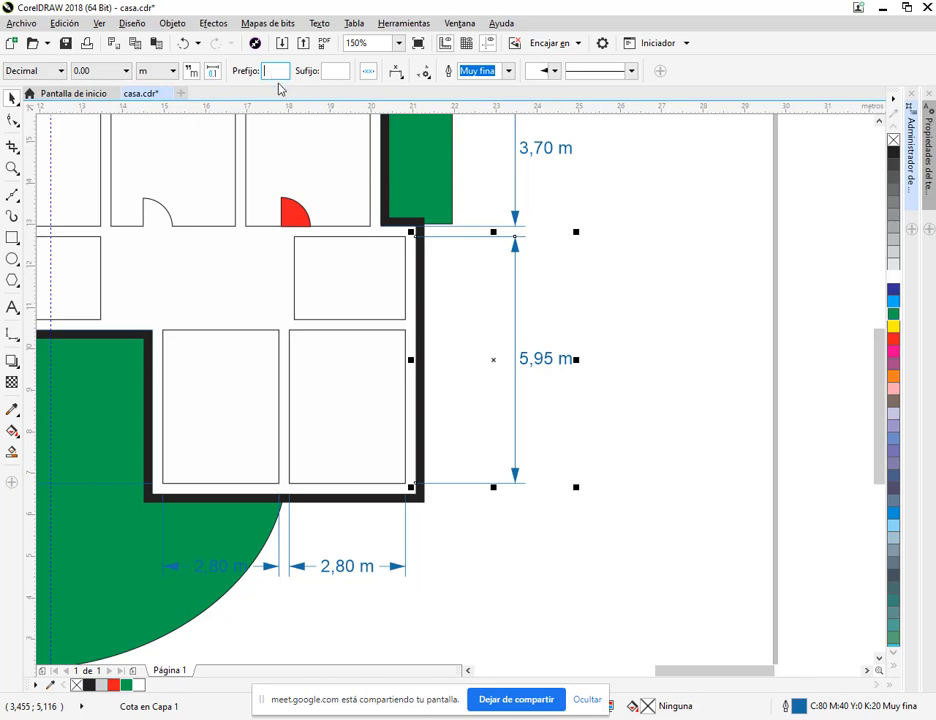
key(Return)
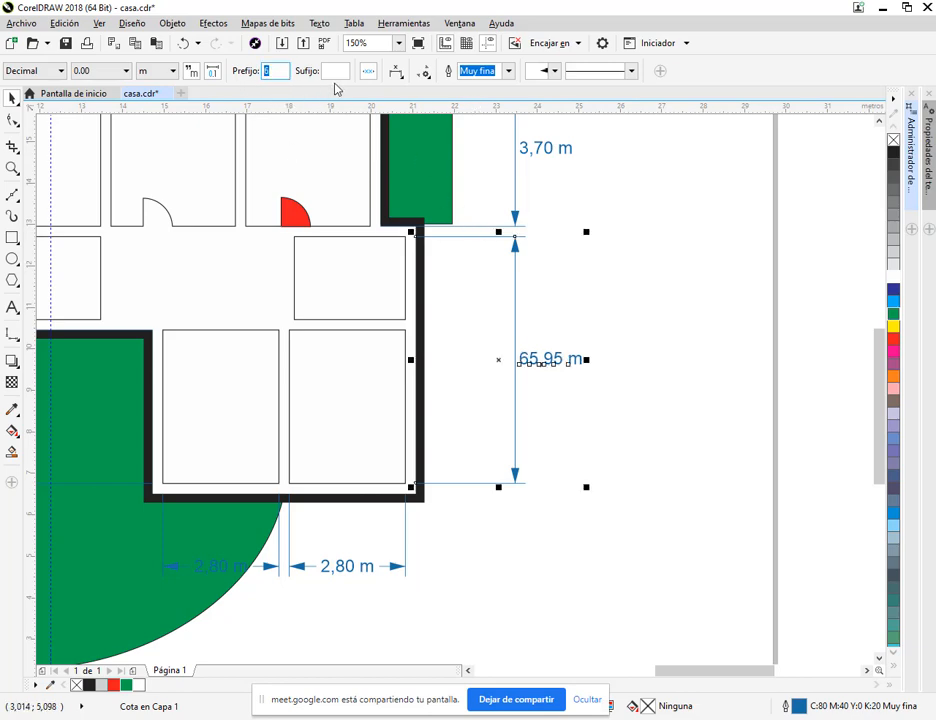
click(625, 232)
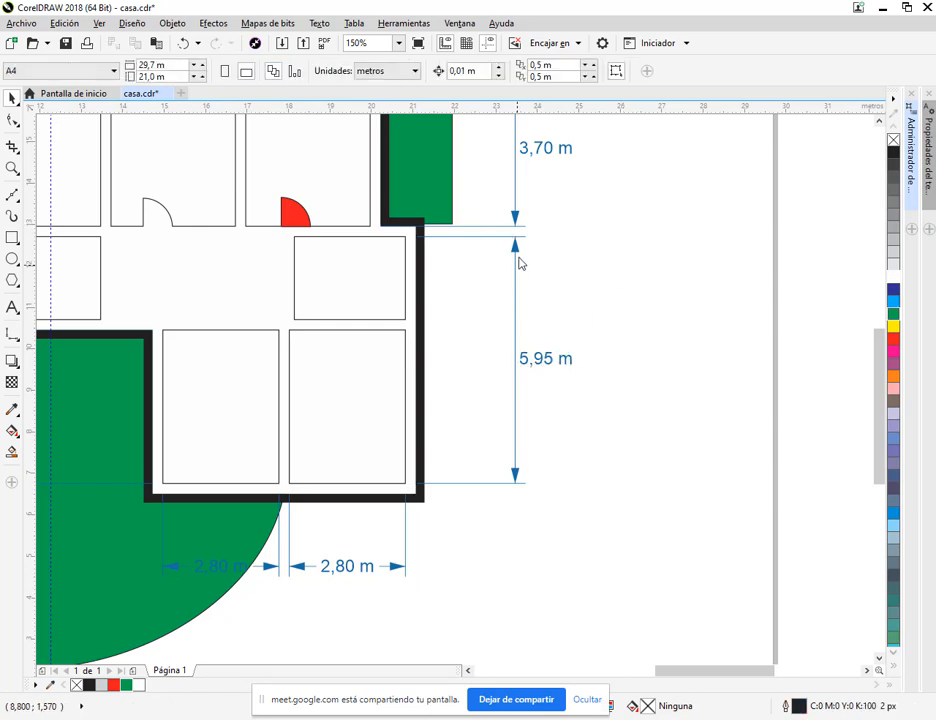
Step: Set the precision of the lower height dimension on the plan's right side to 0 decimal places
click(510, 241)
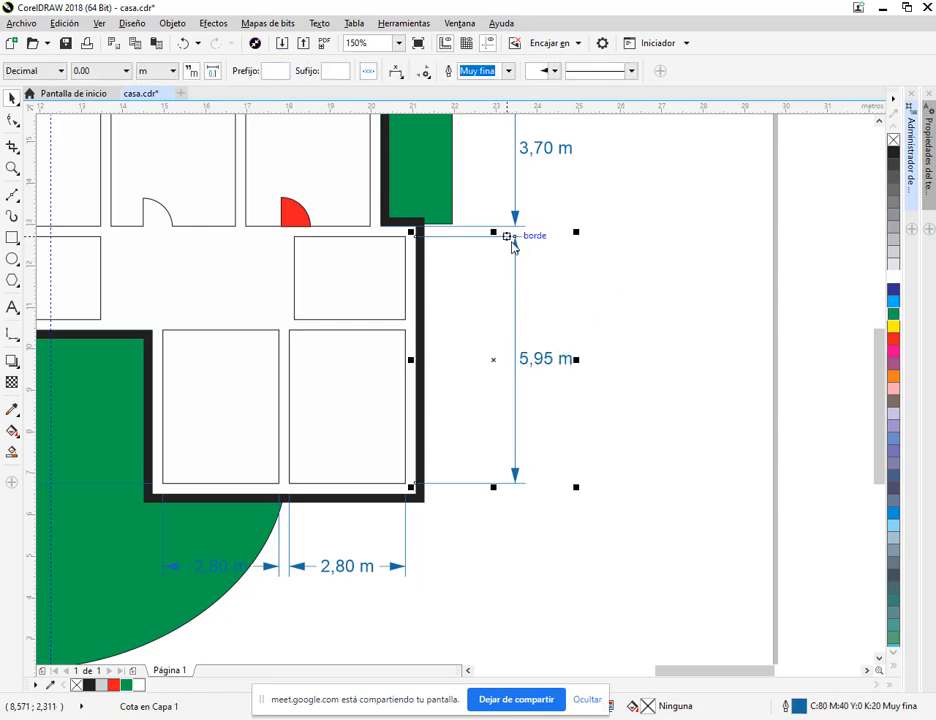
click(106, 71)
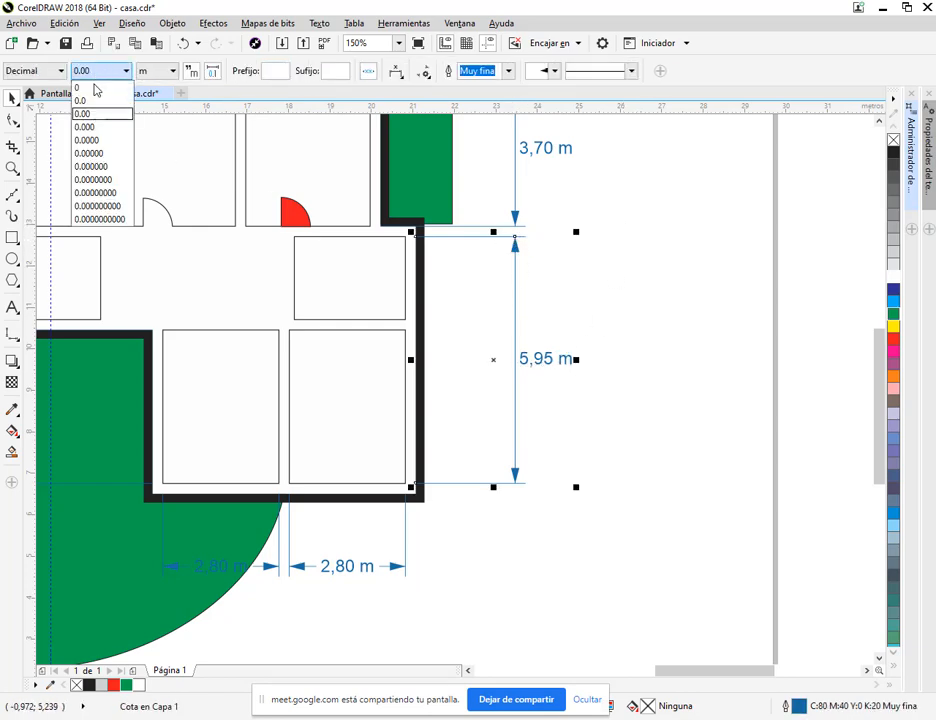
click(95, 90)
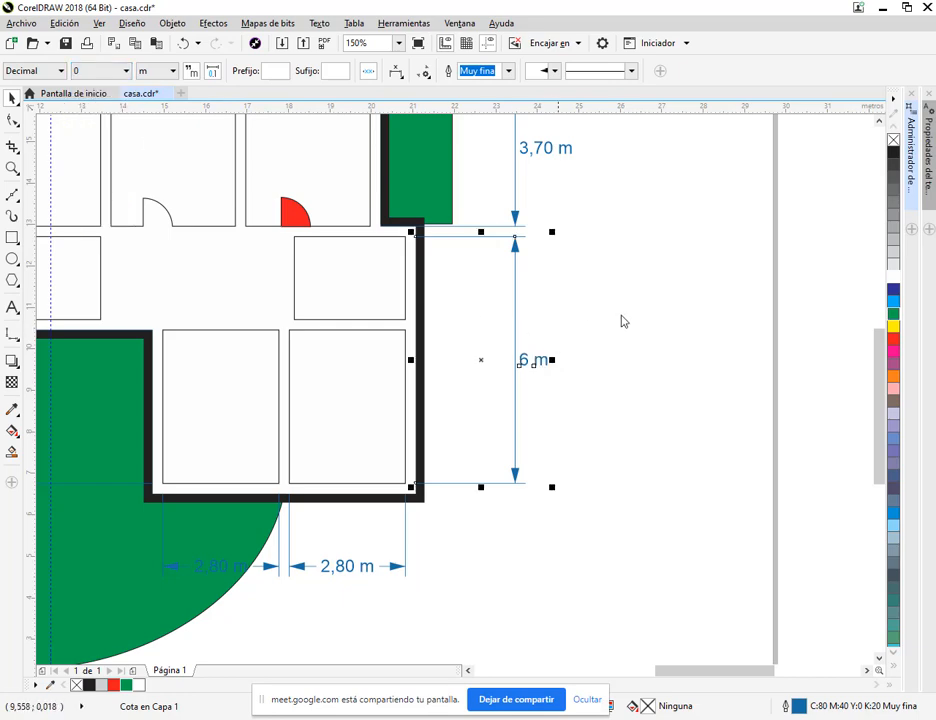
click(564, 345)
Step: Compare the plan's dimensions with the reference plan and select the lower height dimension on the right side again
scroll(540, 404, down, 2)
scroll(335, 385, left, 3)
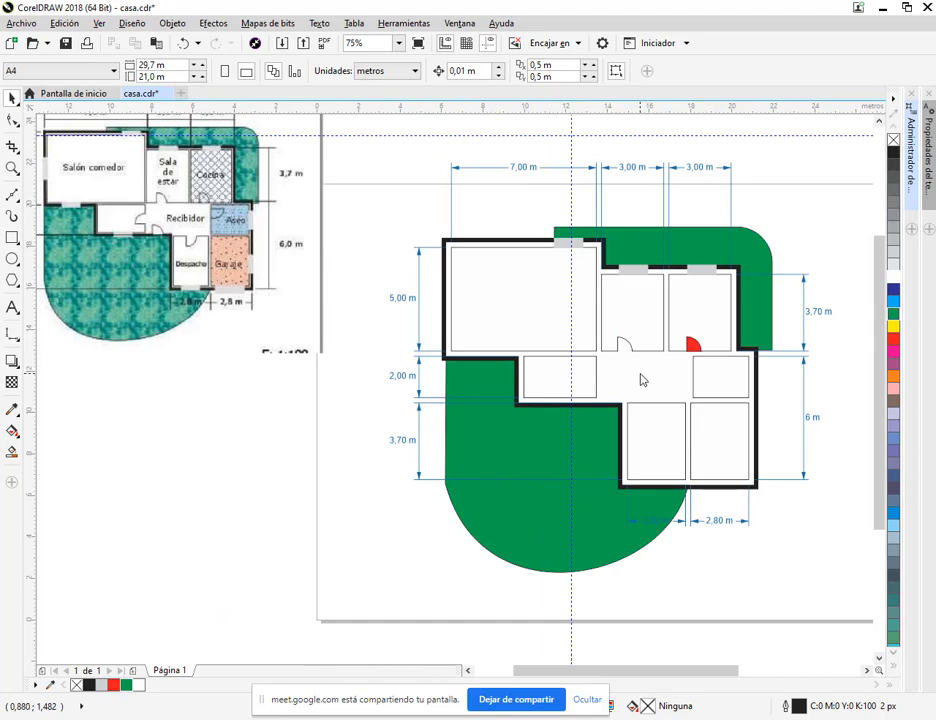
drag(631, 378, 437, 355)
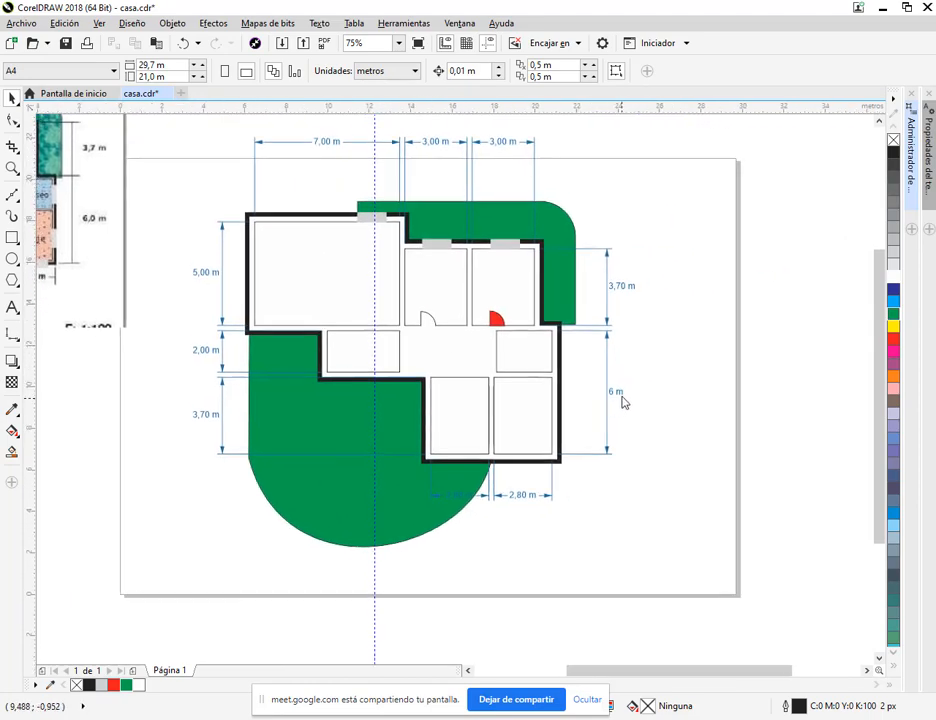
click(620, 398)
scroll(631, 406, up, 2)
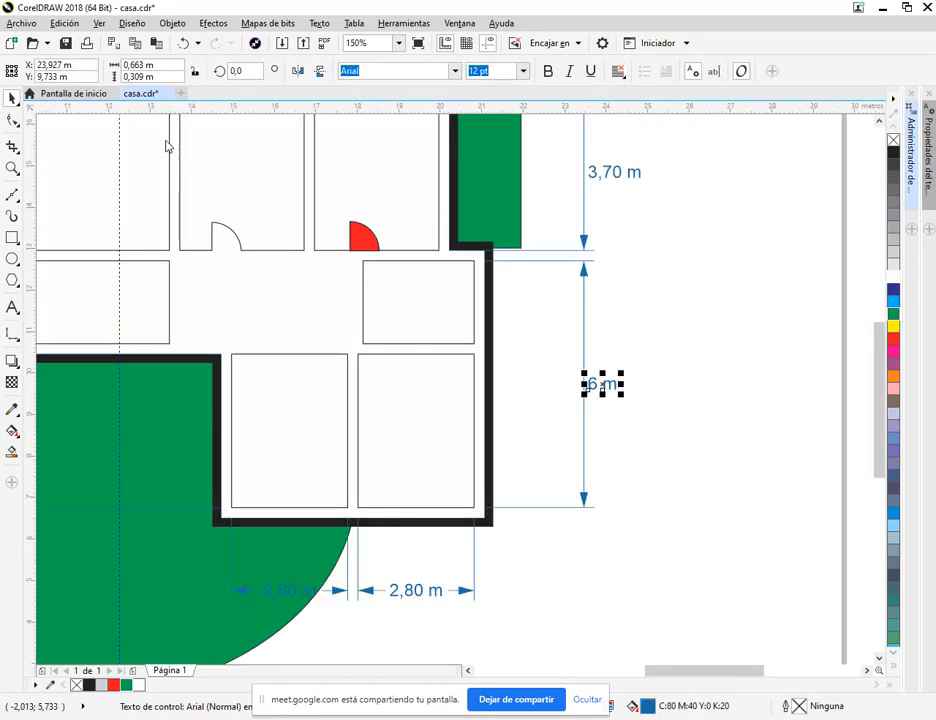
click(586, 274)
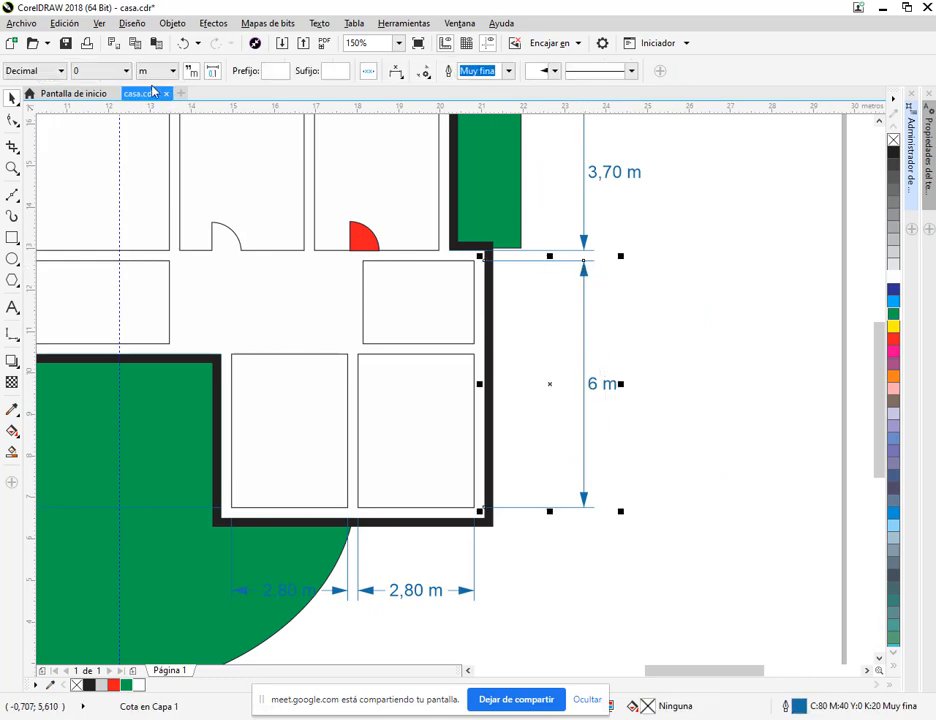